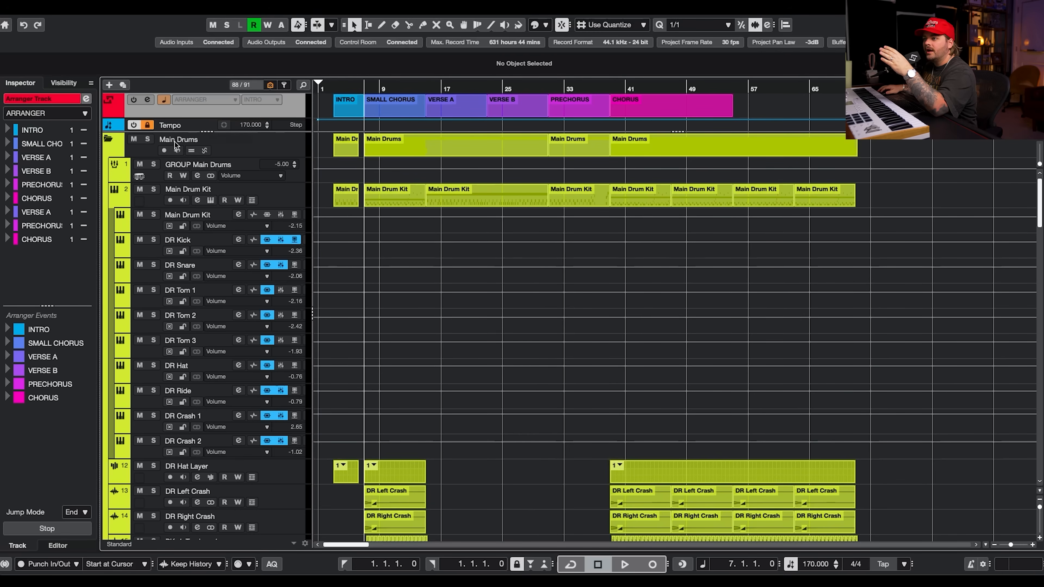
mouse_move(205, 131)
left_mouse_down()
mouse_move(201, 167)
mouse_move(205, 145)
left_mouse_up()
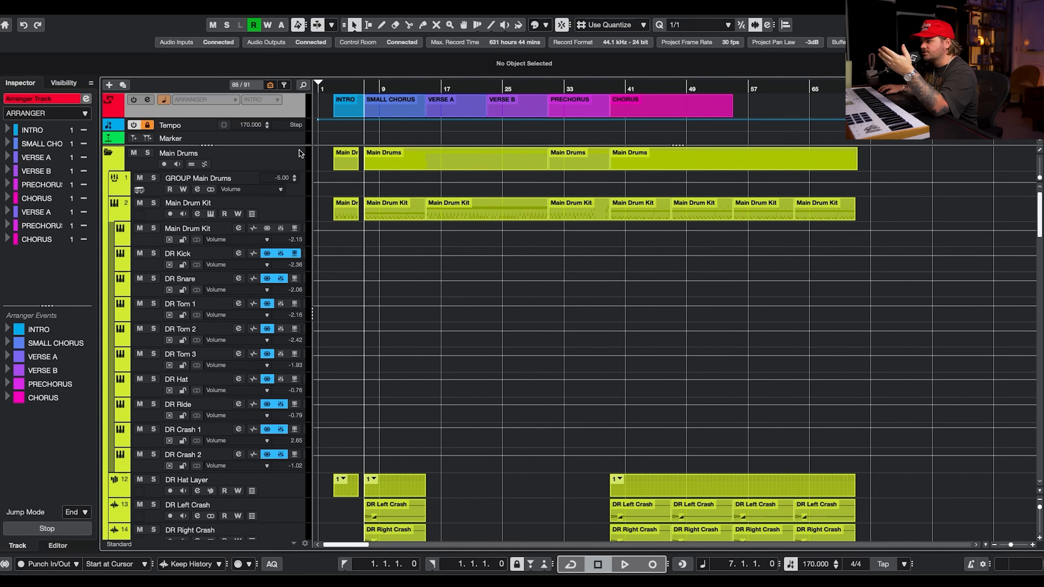
left_click_drag(300, 145, 301, 131)
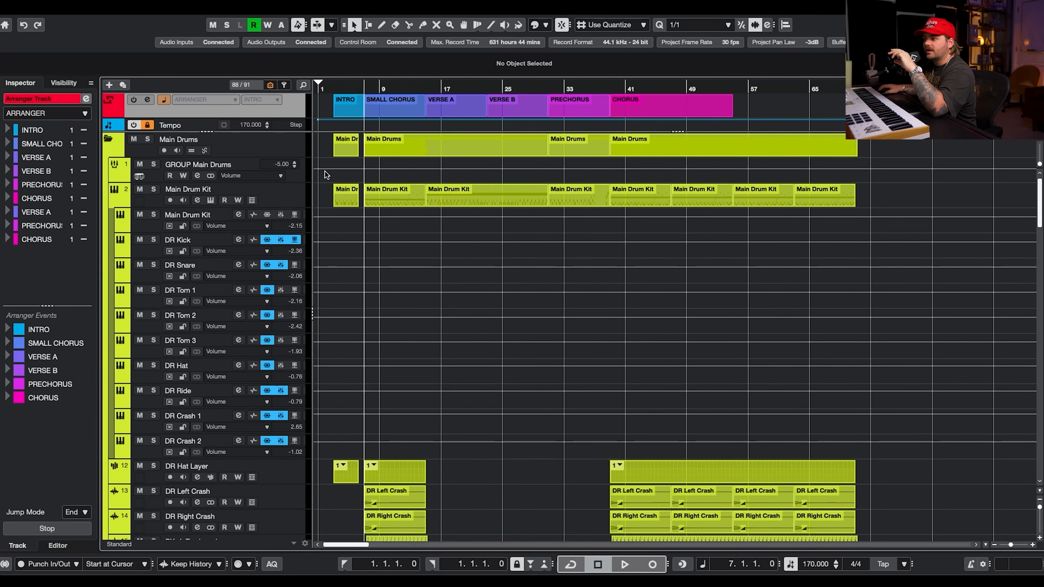
scroll(935, 303, "down", 10)
scroll(937, 306, "up", 5)
scroll(937, 305, "up", 5)
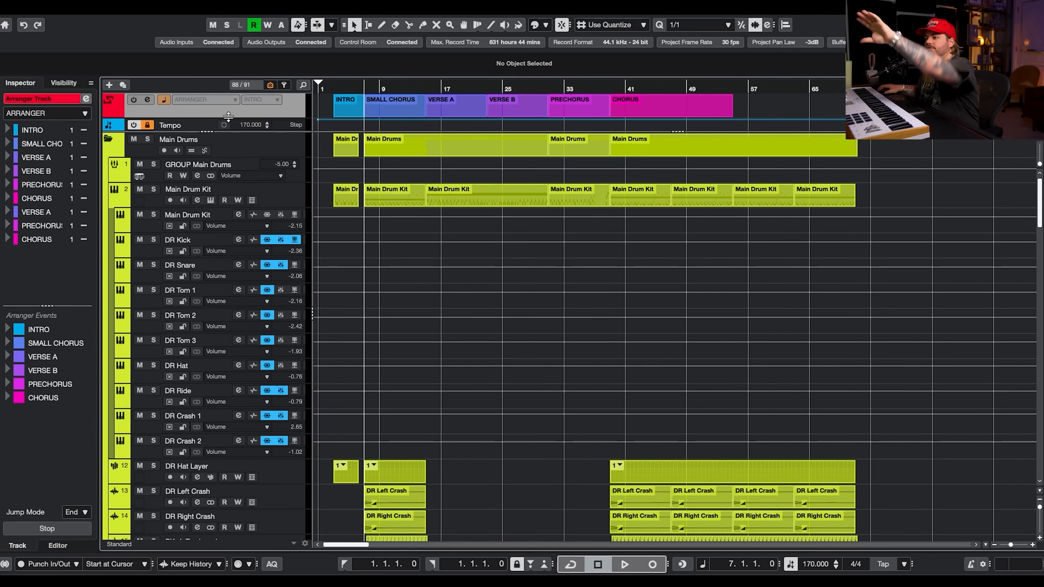
Select the Main Drums, FX, Bass and Synths folder tracks in turn to review their contents in the inspector.
left_click(299, 148)
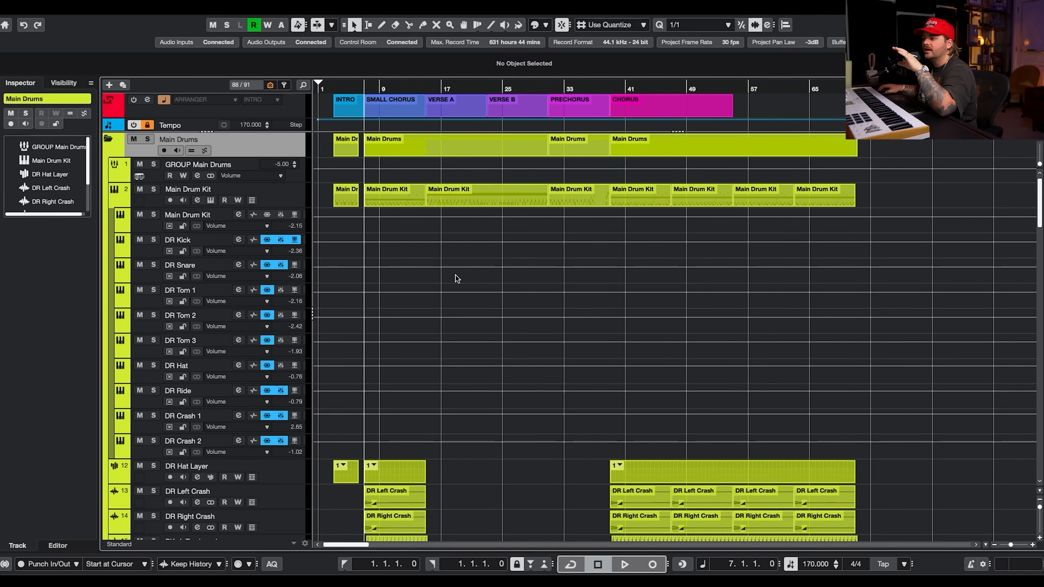
scroll(496, 290, "down", 5)
scroll(496, 290, "up", 5)
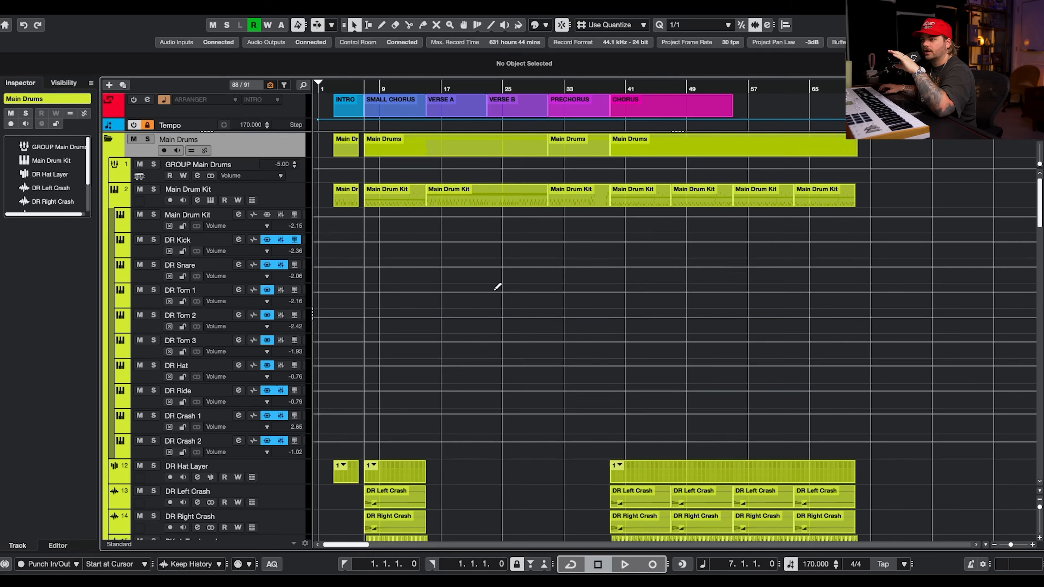
left_click(293, 162)
scroll(306, 172, "down", 10)
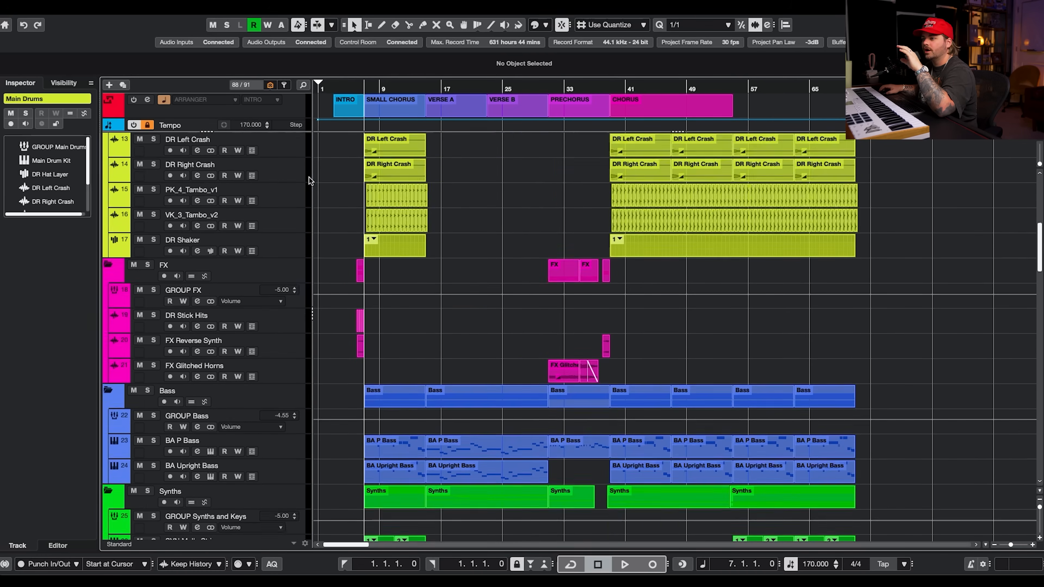
left_click(301, 169)
scroll(369, 278, "down", 5)
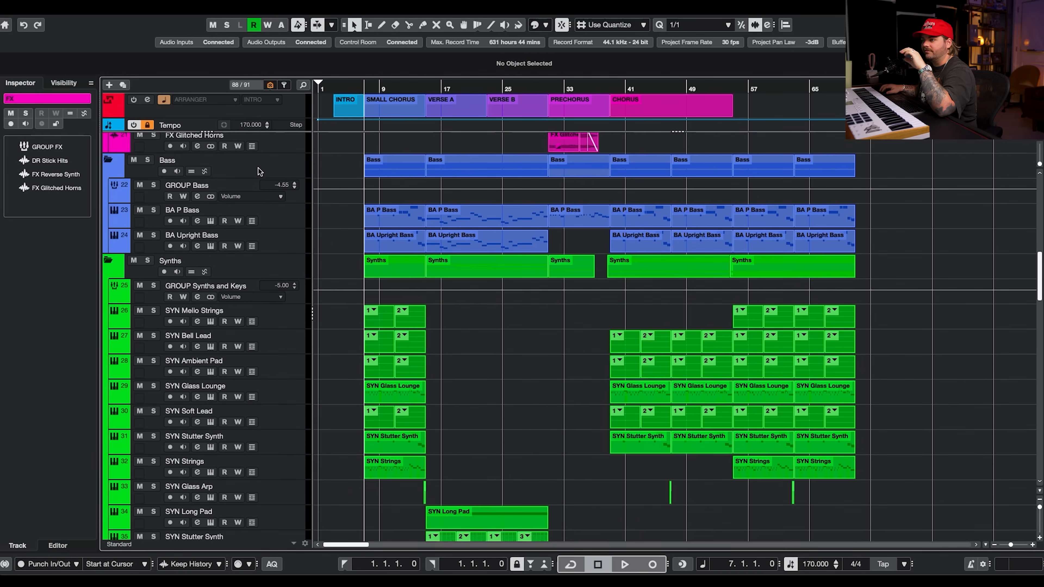
left_click(281, 169)
left_click(293, 263)
Select the Guitars, Lead Vocals, Harmonies, FX Channels and Group Tracks folders and the Master Bus Automation track to review them.
scroll(293, 288, "down", 15)
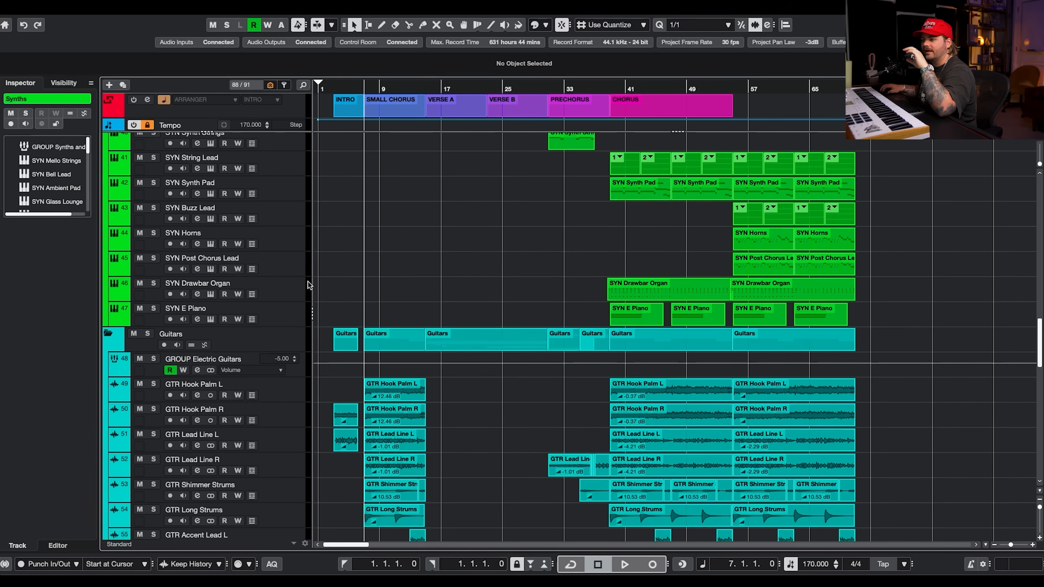
left_click(287, 335)
scroll(287, 335, "down", 10)
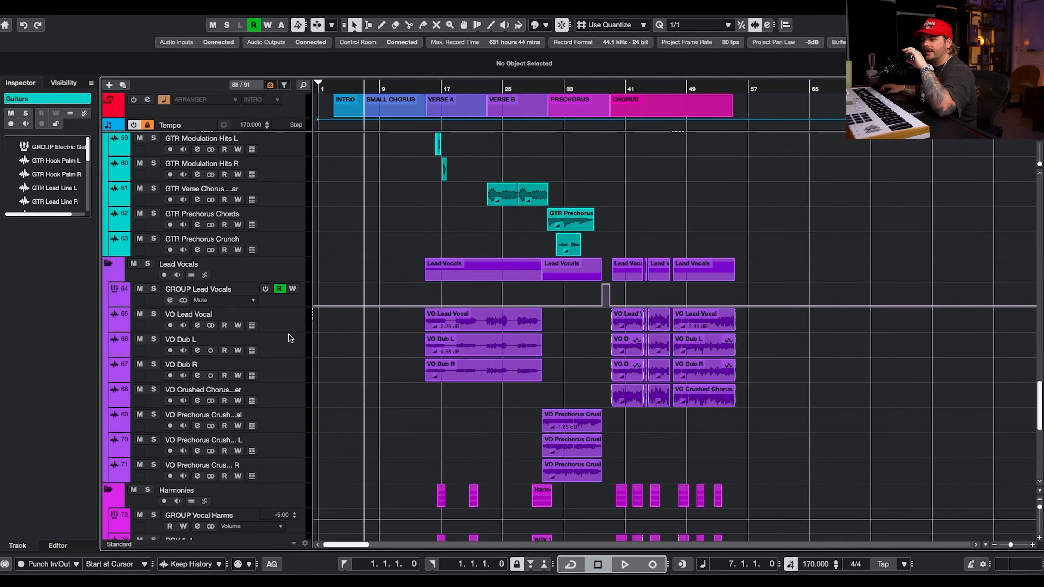
left_click(292, 271)
scroll(294, 284, "down", 8)
left_click(297, 296)
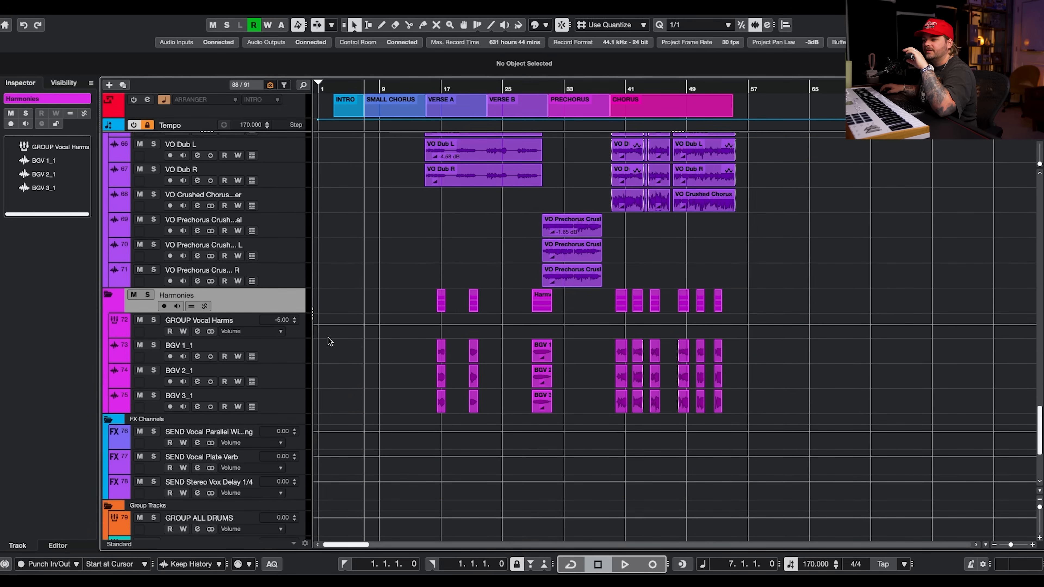
scroll(328, 338, "down", 5)
left_click(280, 313)
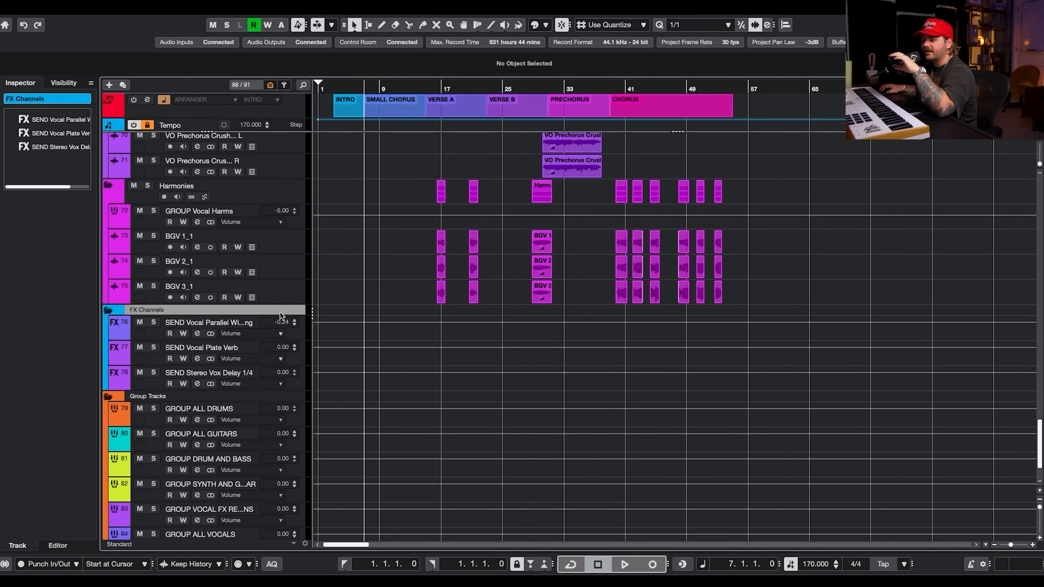
left_click(288, 399)
scroll(329, 399, "down", 3)
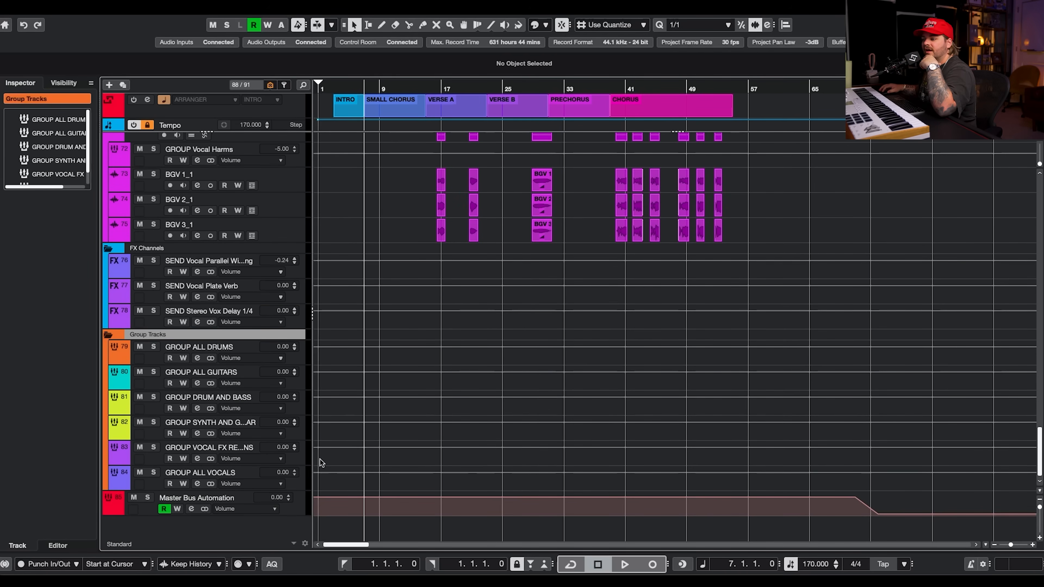
left_click(287, 509)
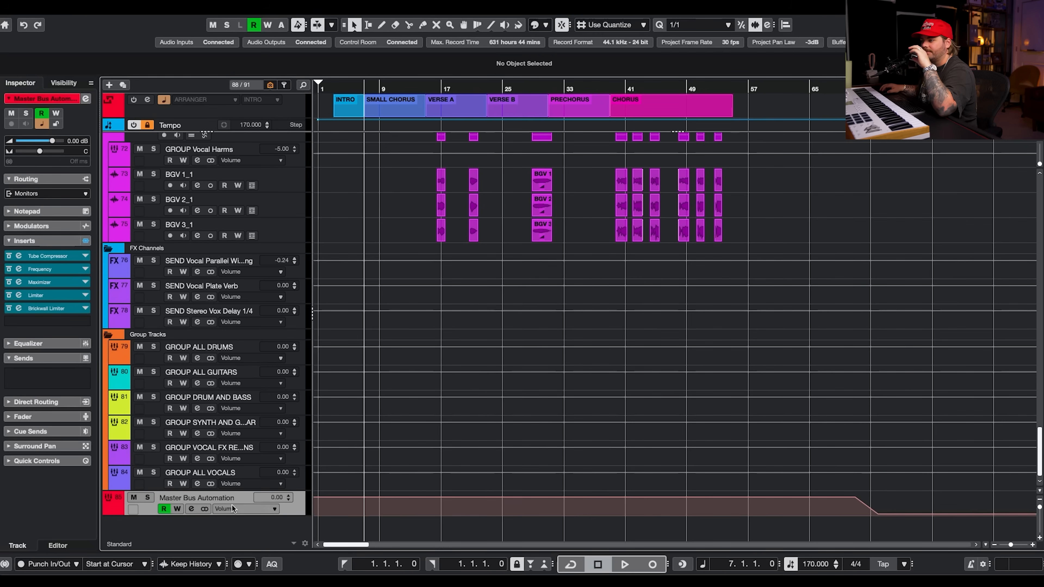
scroll(414, 444, "up", 20)
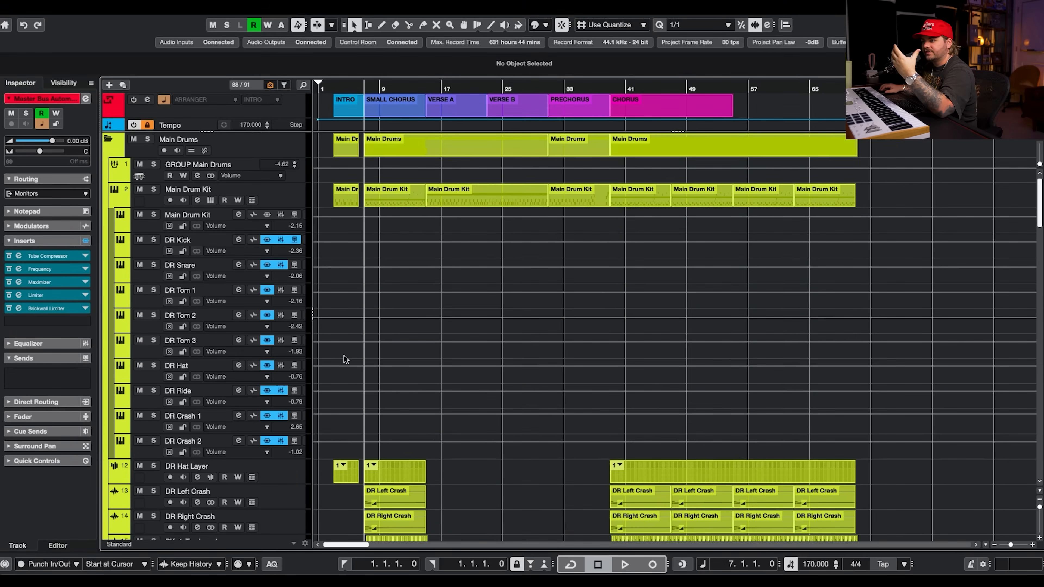
Inspect the inserts and routing of the GROUP Main Drums and GROUP Electric Guitars channels.
left_click(292, 172)
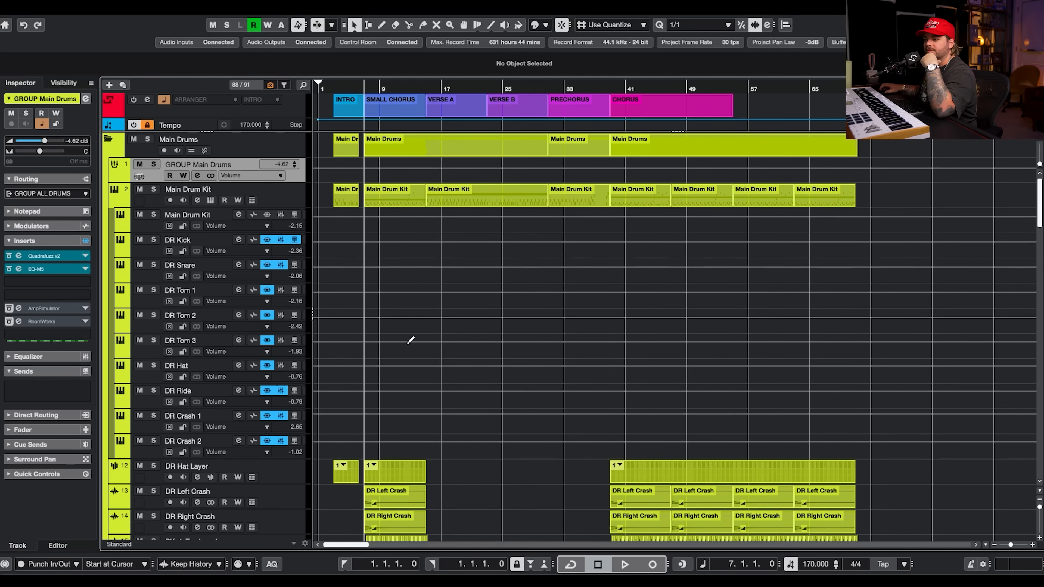
scroll(410, 340, "down", 20)
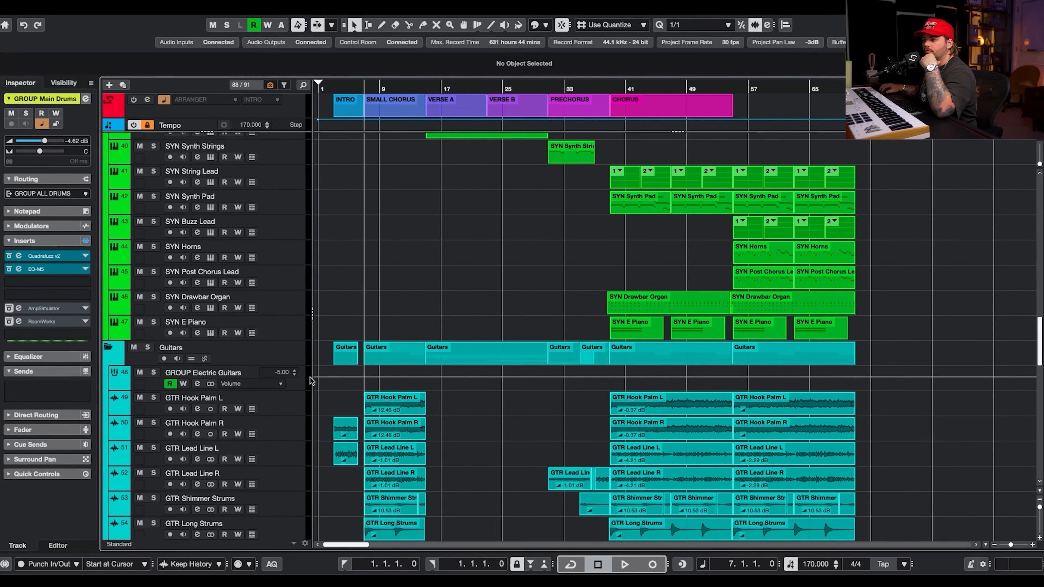
left_click(306, 382)
scroll(375, 376, "up", 20)
scroll(374, 375, "up", 1)
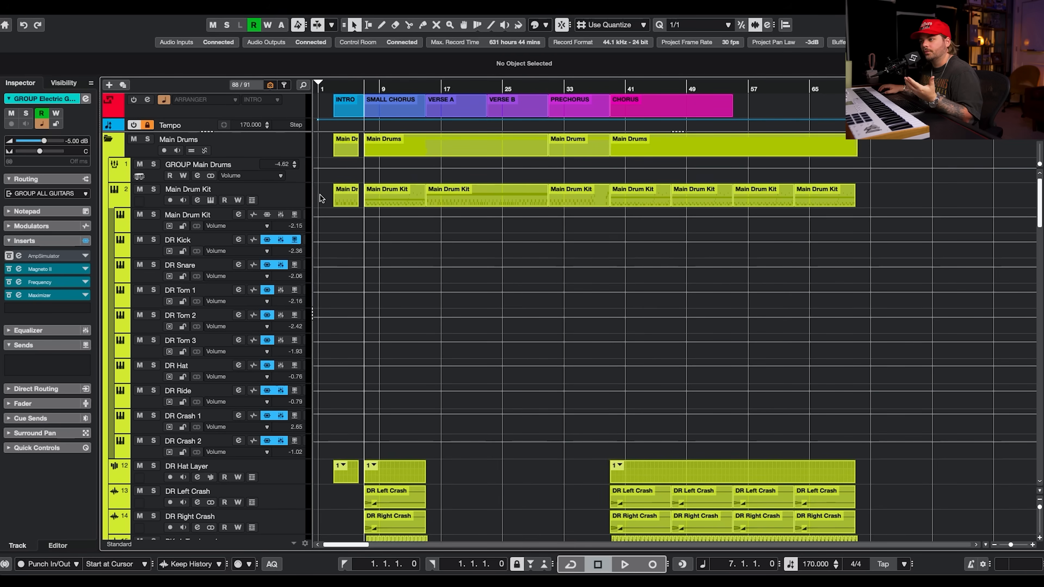
Solo the Main Drum Kit track and open its Groove Agent SE instrument window.
left_click(113, 202)
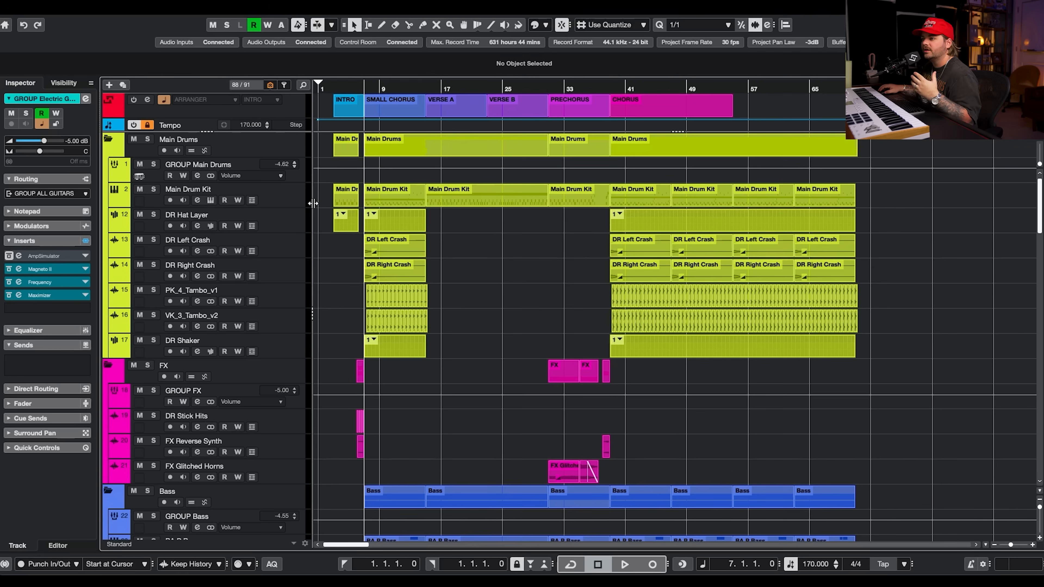
left_click(154, 189)
left_click(288, 191)
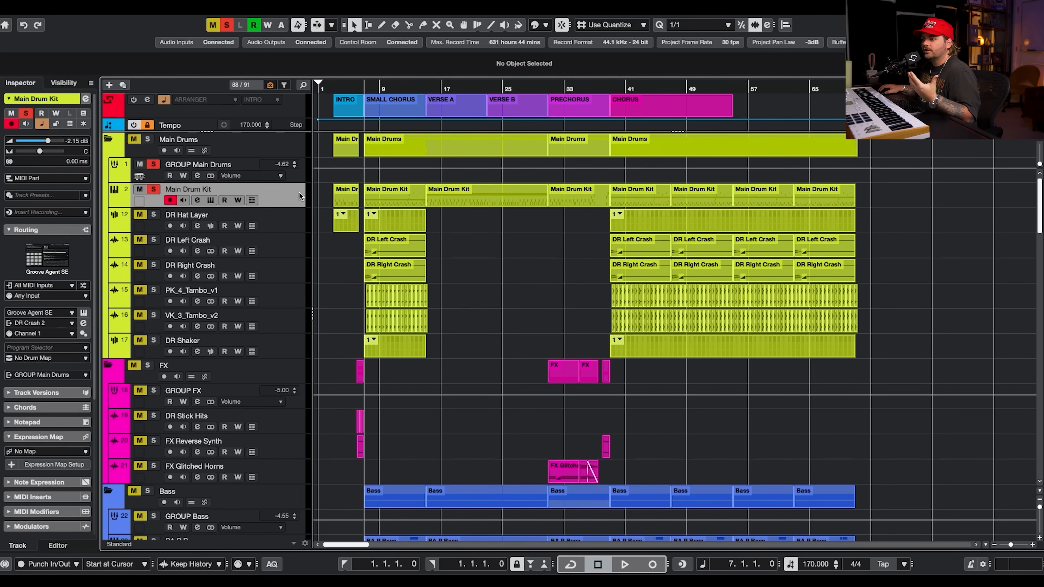
left_click(210, 201)
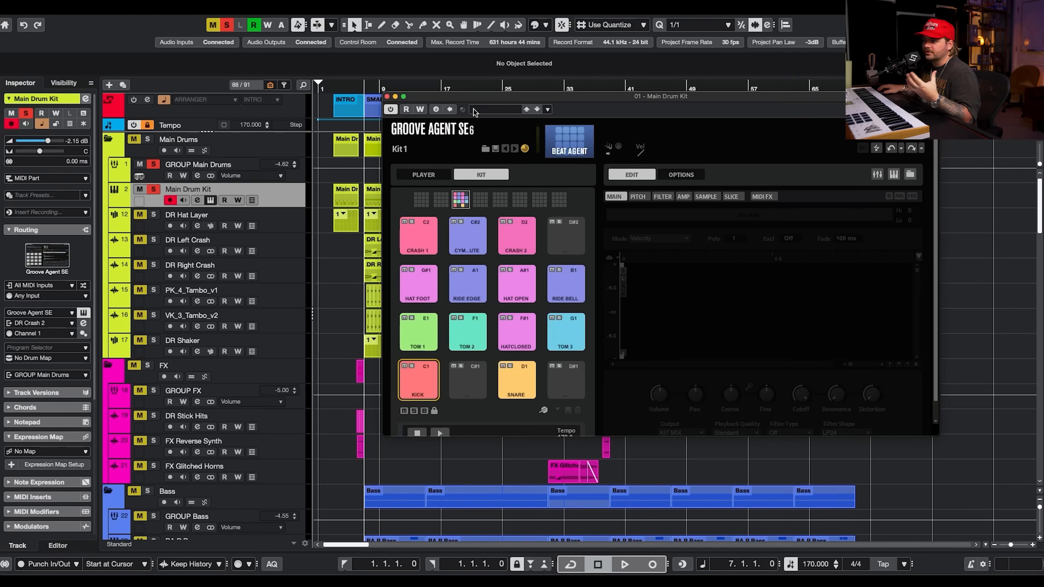
Reposition the Groove Agent SE window and open the media zone beside the project.
left_click_drag(486, 98, 423, 88)
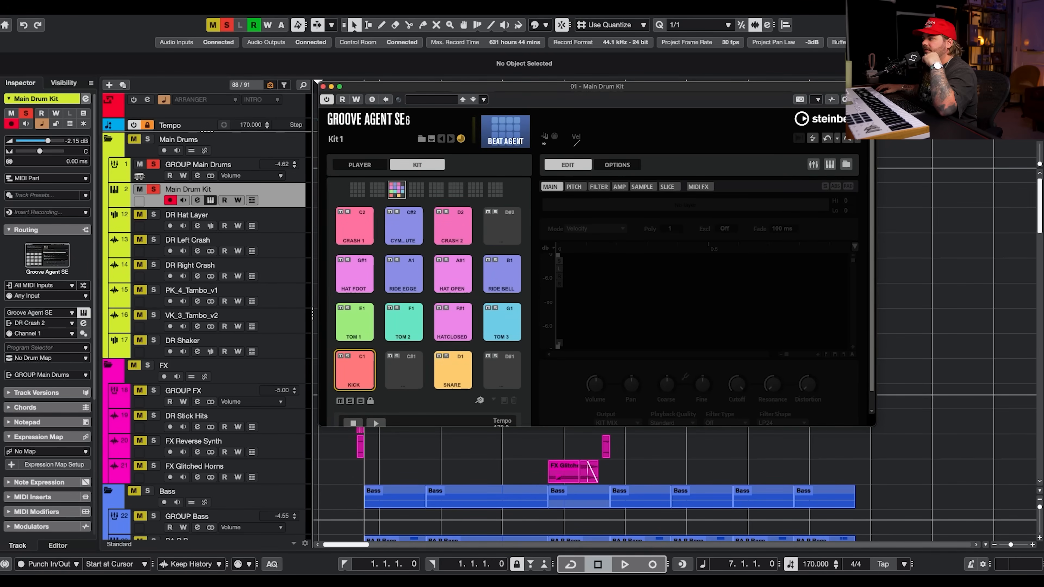
left_click(1023, 25)
left_click(765, 90)
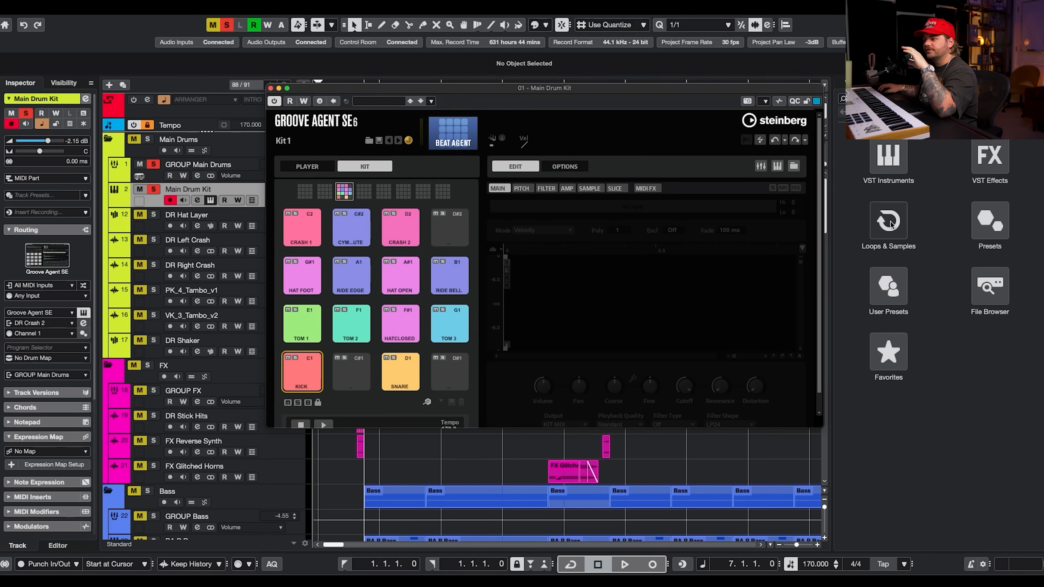
Examine the Kick pad's sample layers and its pad options menu in Groove Agent SE.
left_click(303, 388)
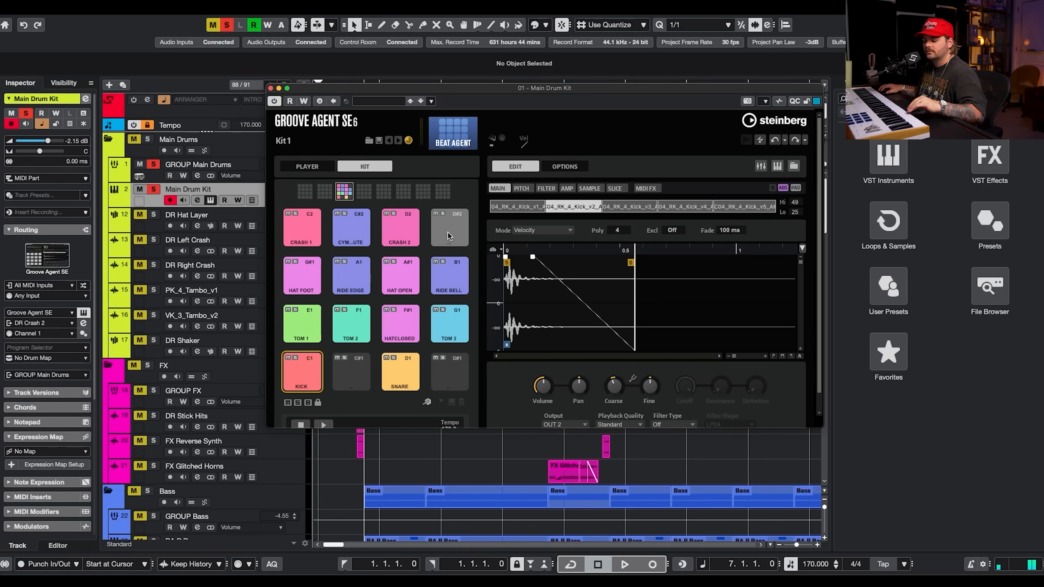
left_click(533, 209)
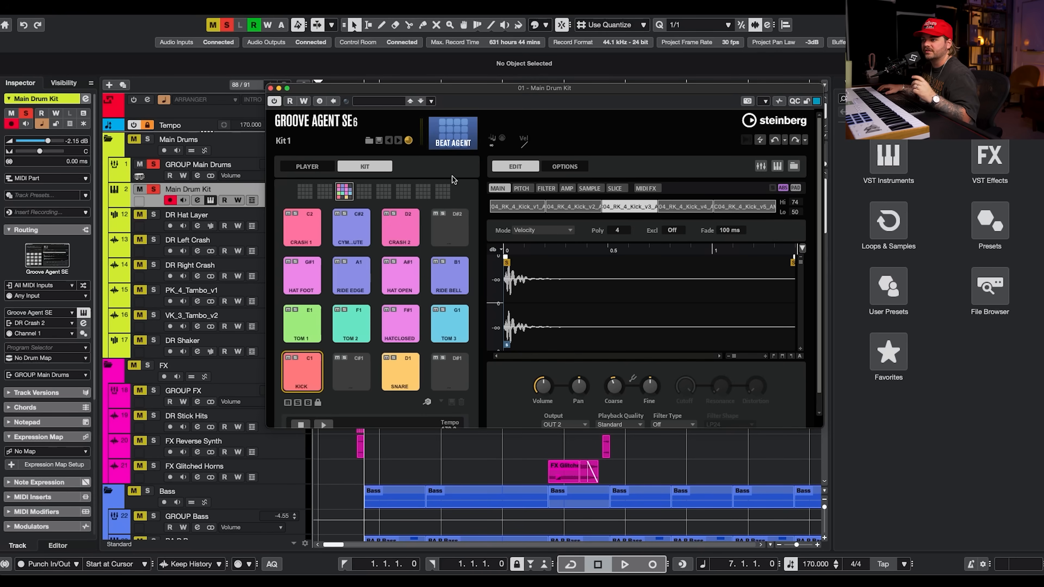
right_click(309, 376)
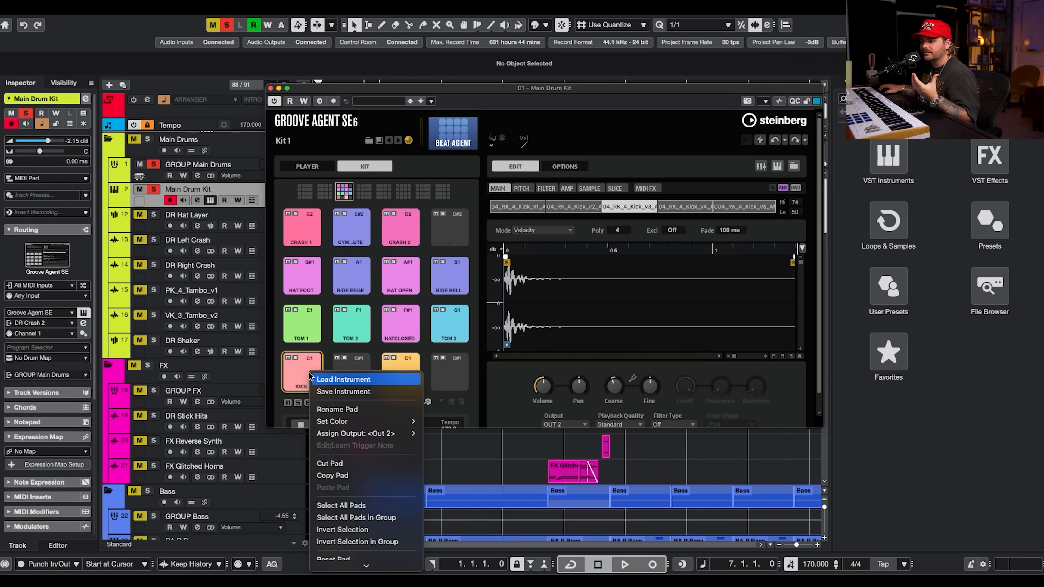
mouse_move(347, 436)
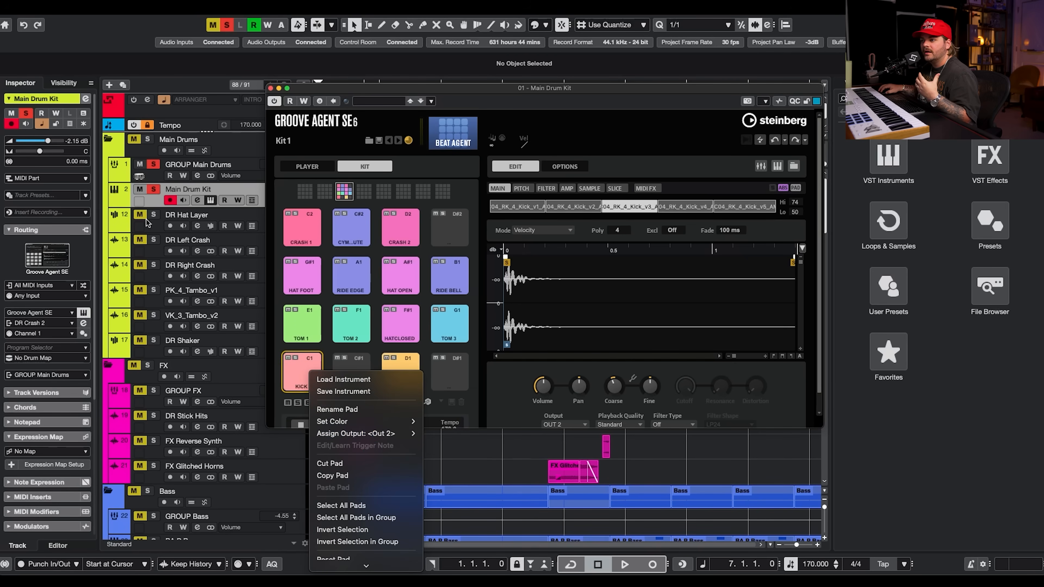
key("Escape")
Expand the Main Drum Kit's output channels, move the instrument window aside, and select the DR Kick, DR Snare and DR Tom 1 channels.
left_click(114, 203)
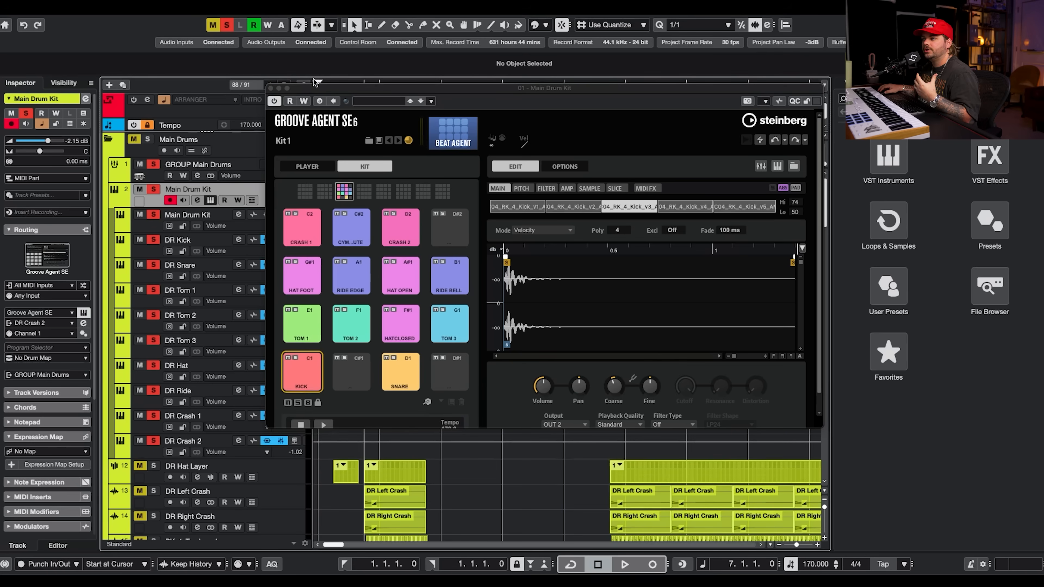
left_click_drag(306, 90, 474, 64)
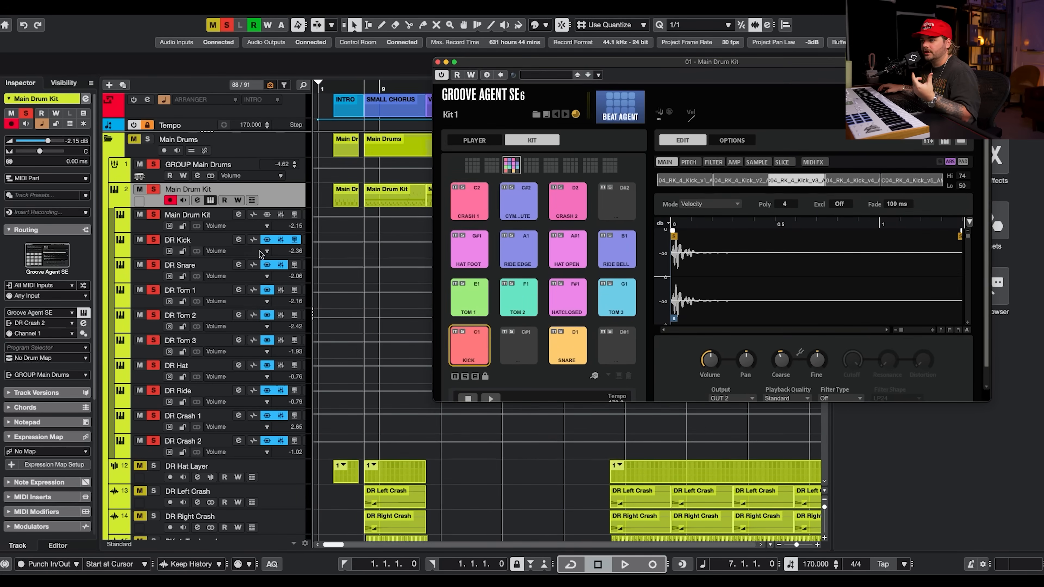
left_click(157, 254)
left_click(155, 281)
left_click(156, 305)
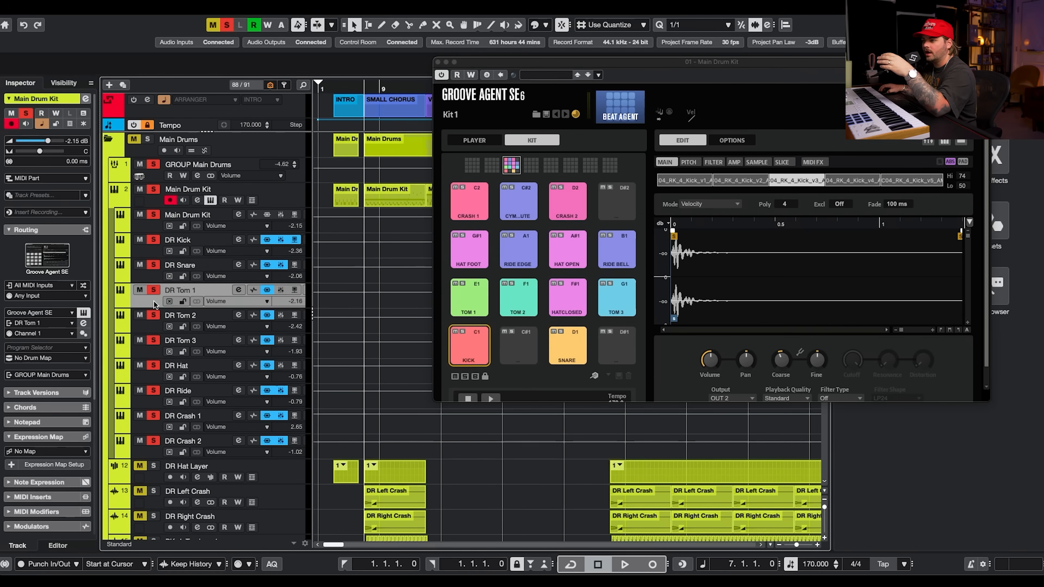
left_click(289, 198)
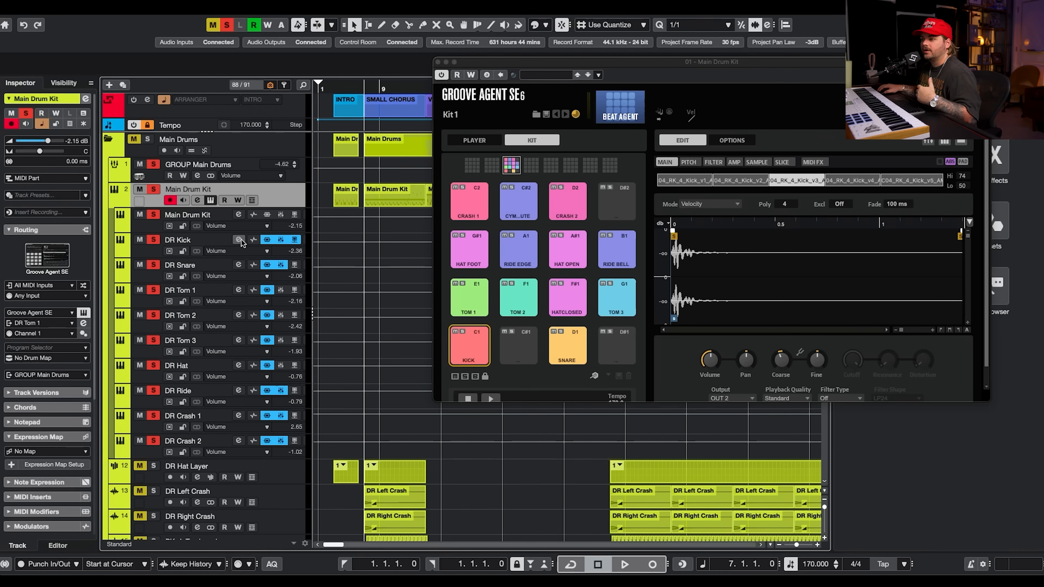
Close the Groove Agent SE window and select the GROUP Main Drums track.
left_click(437, 62)
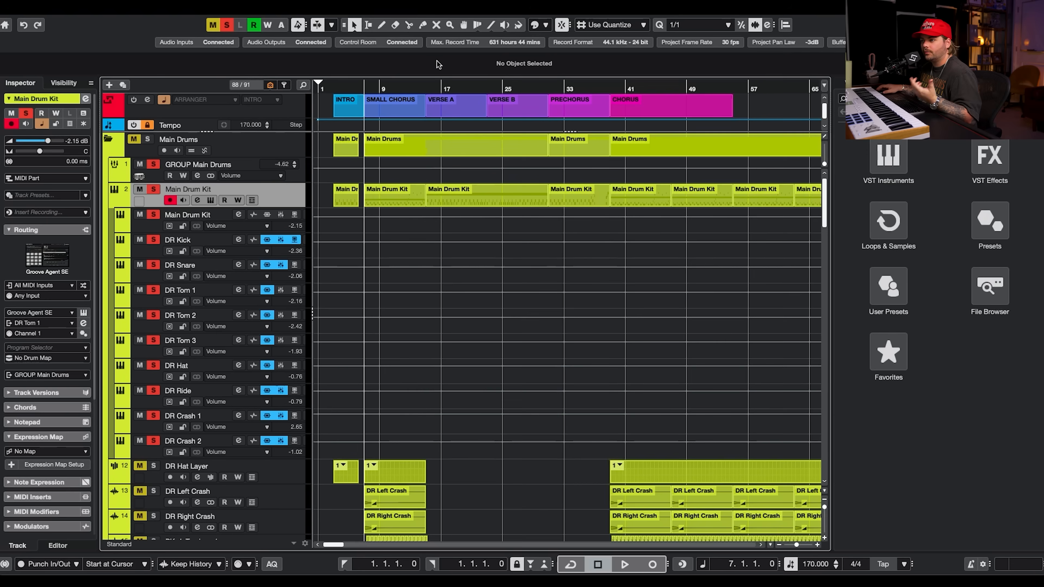
left_click(289, 174)
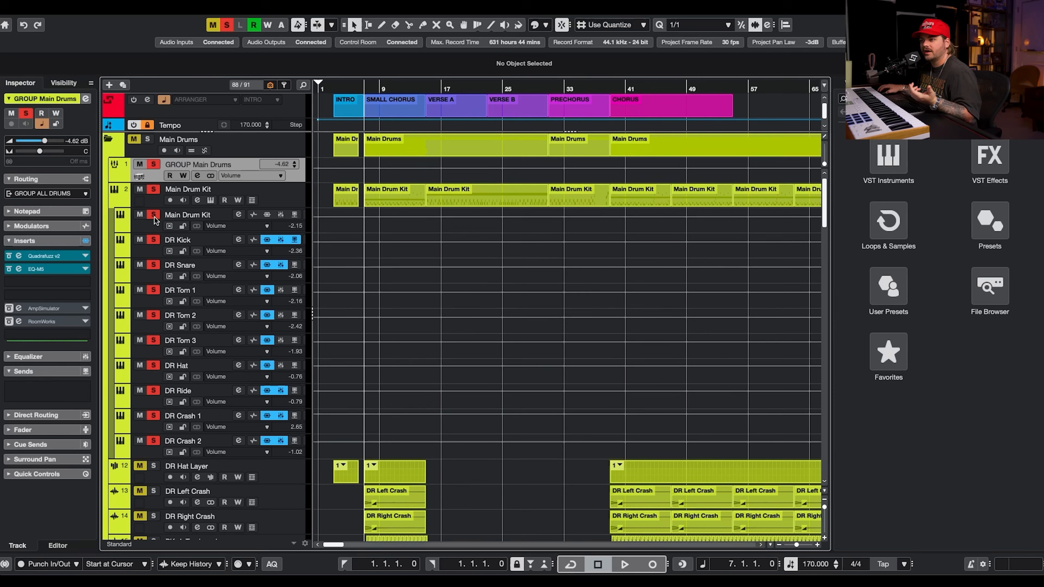
left_click(86, 241)
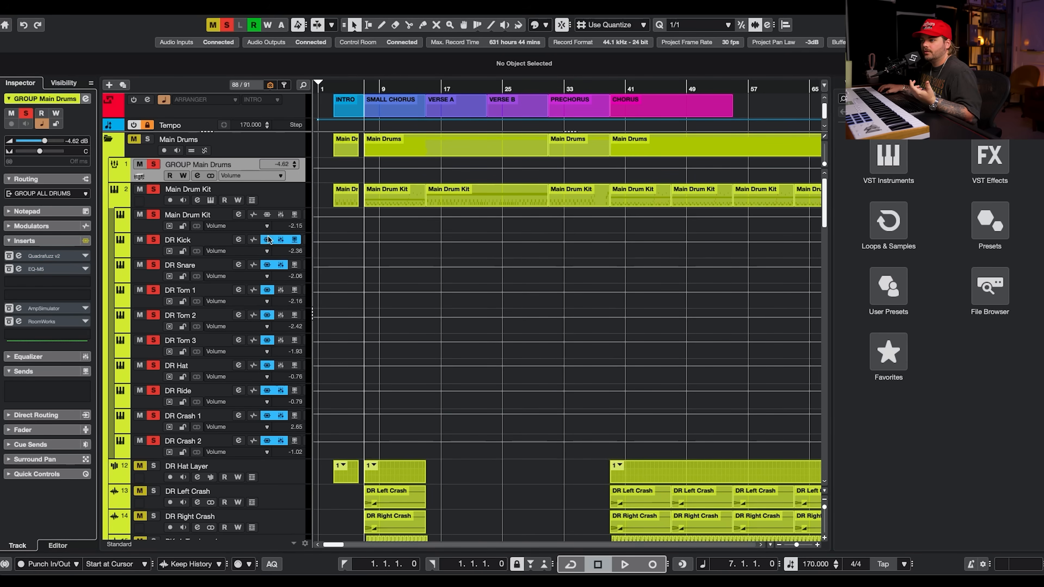
left_click(294, 240)
left_click(281, 240)
left_click(268, 239)
left_click(268, 265)
left_click(281, 265)
left_click(267, 290)
left_click(267, 315)
left_click(267, 341)
left_click(267, 365)
left_click(268, 390)
left_click(281, 390)
left_click(281, 416)
left_click(267, 416)
left_click(267, 440)
left_click(281, 441)
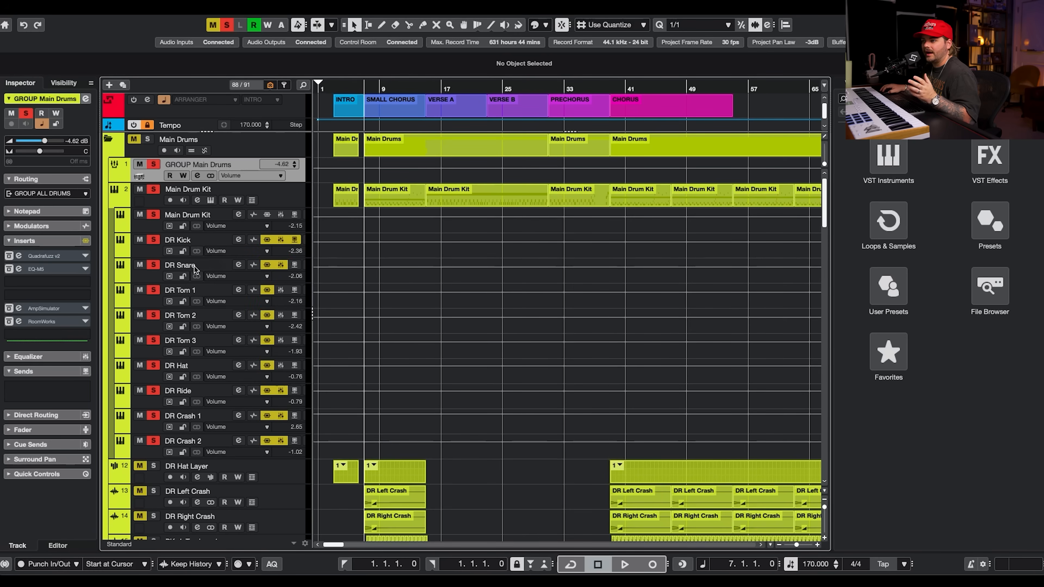
left_click(238, 240)
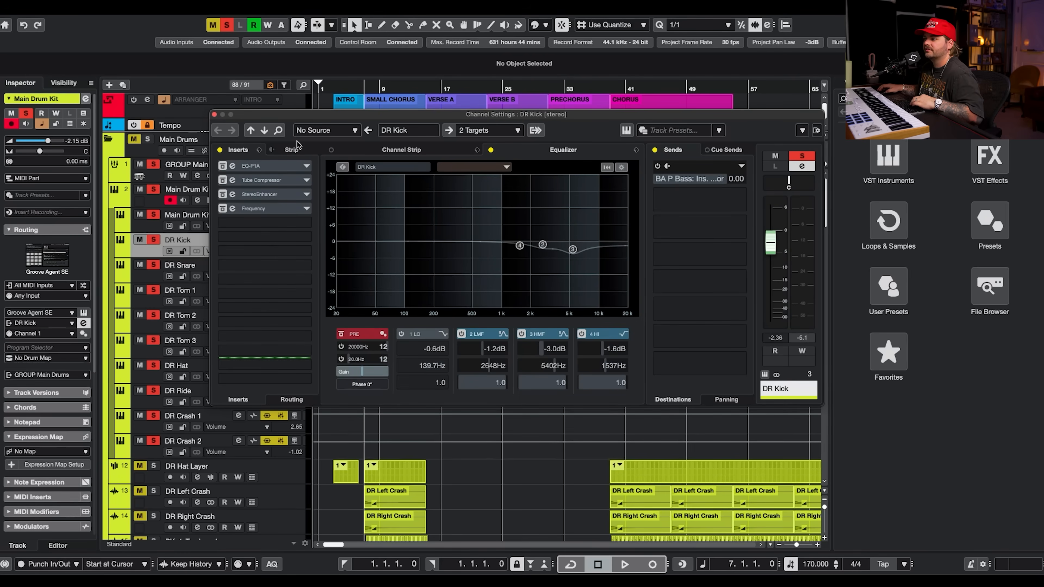
Play the project, re-enable DR Kick's EQ-P1A insert and review its plugin panel settings.
key("space")
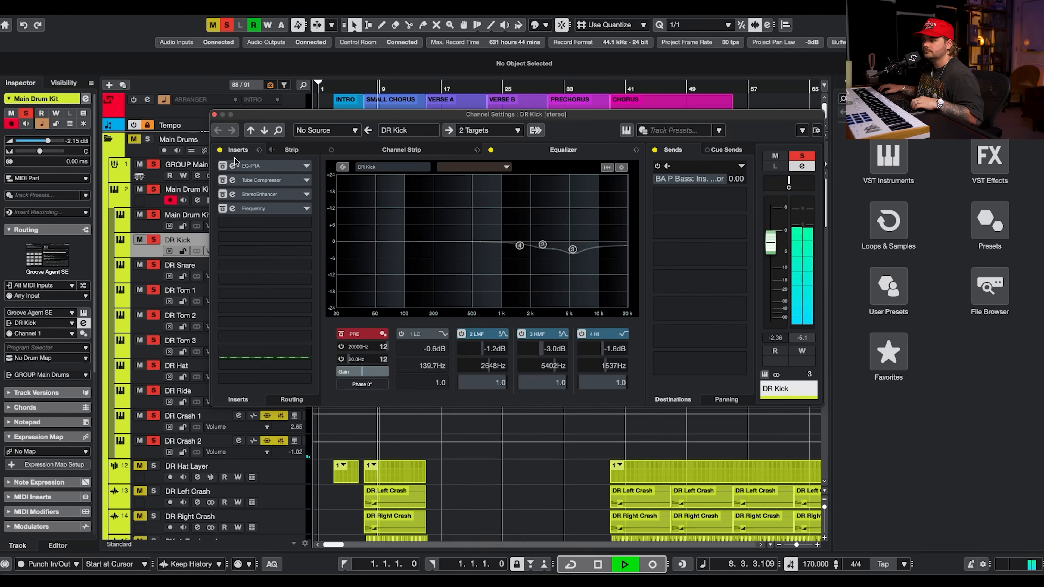
key("space")
left_click(286, 162)
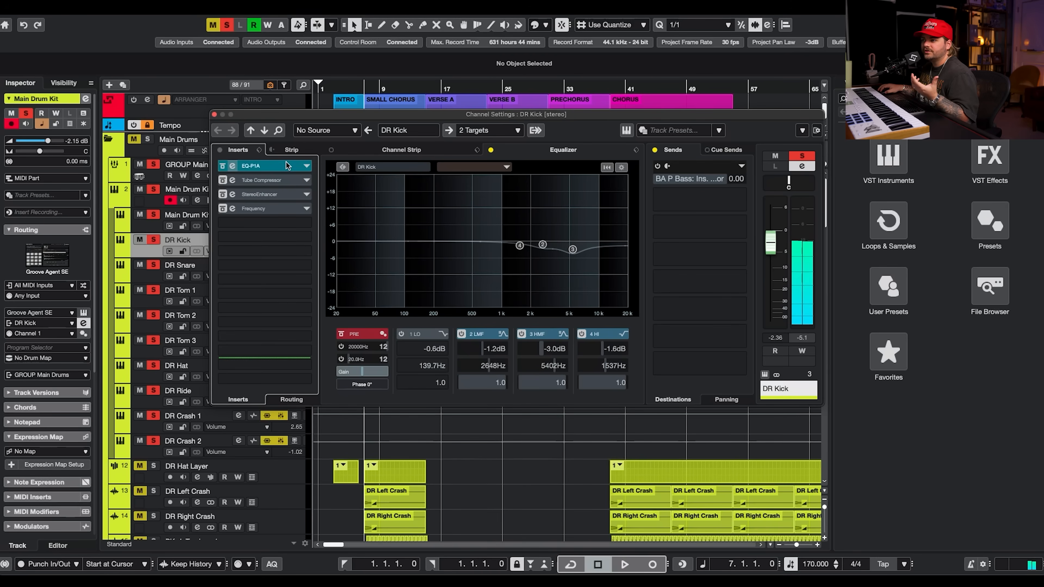
left_click(281, 165)
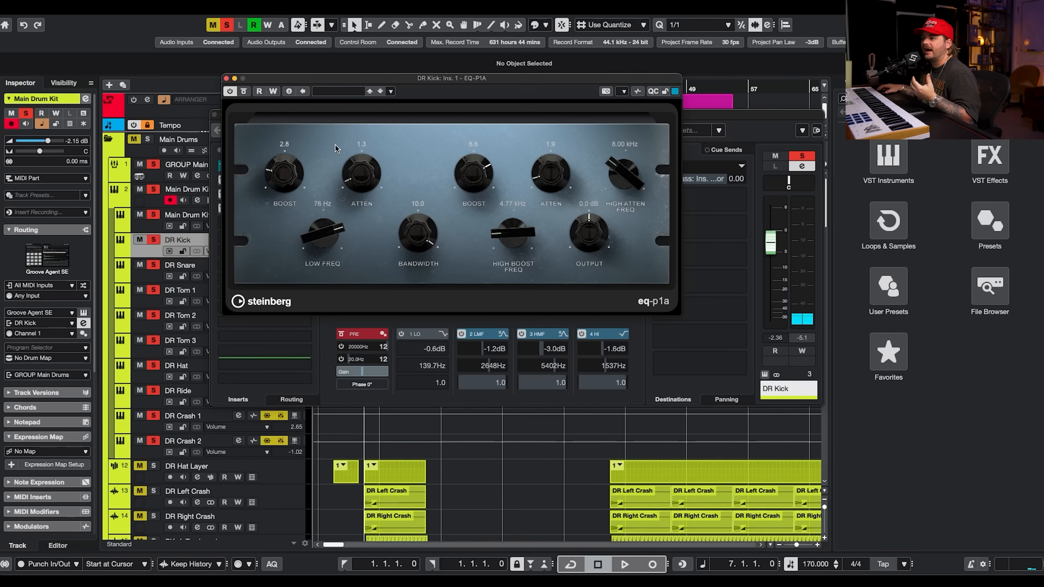
left_click(226, 78)
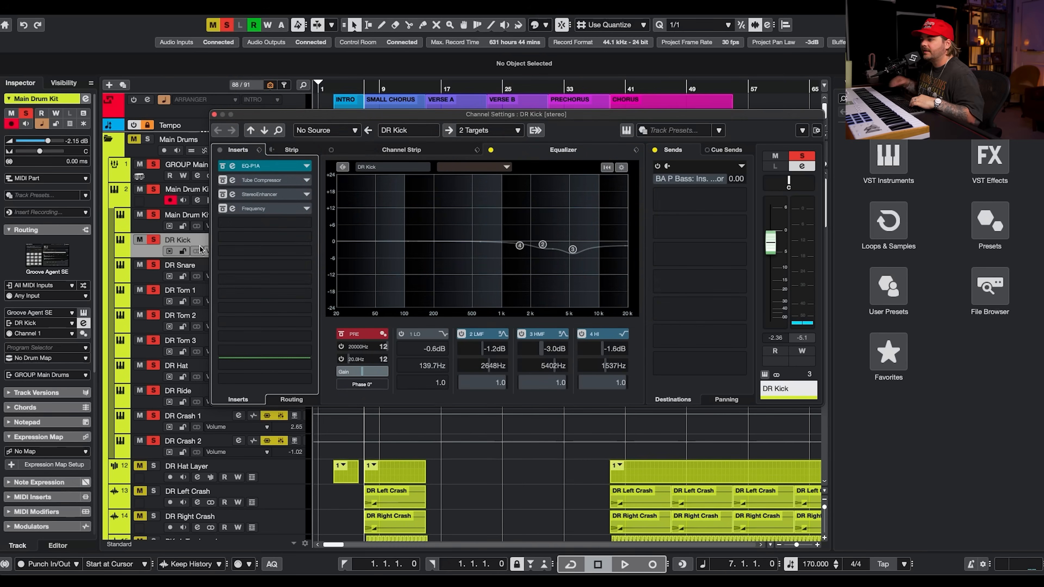
Compare DR Kick's EQ-P1A insert bypassed and active during playback.
key("space")
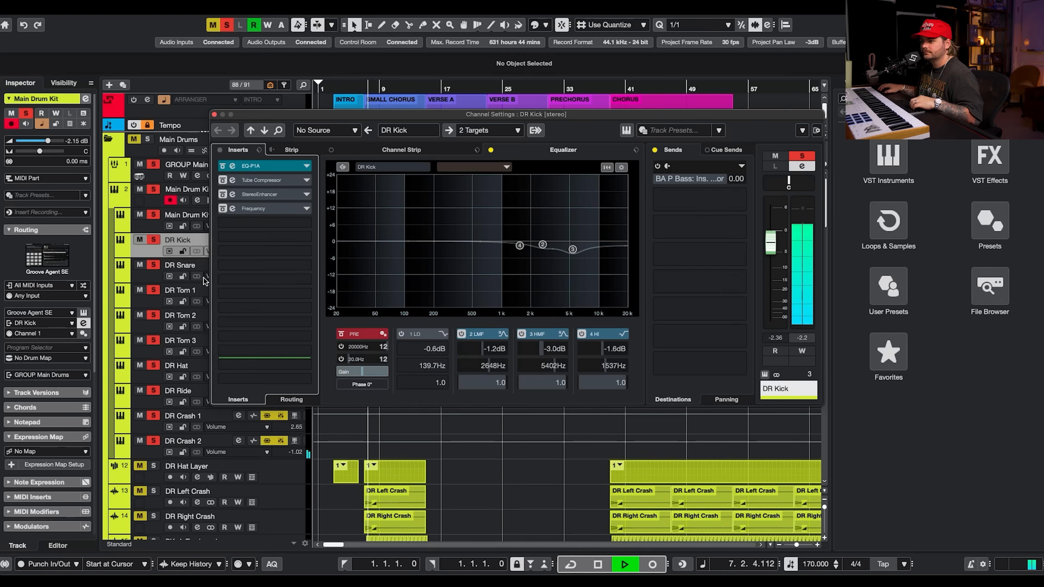
left_click(221, 169)
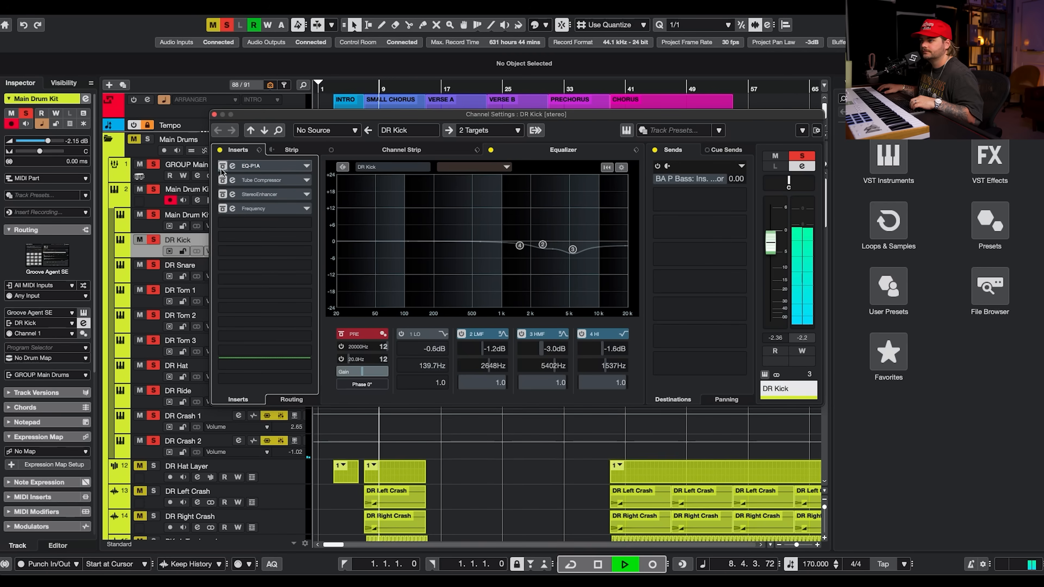
left_click(221, 169)
key("space")
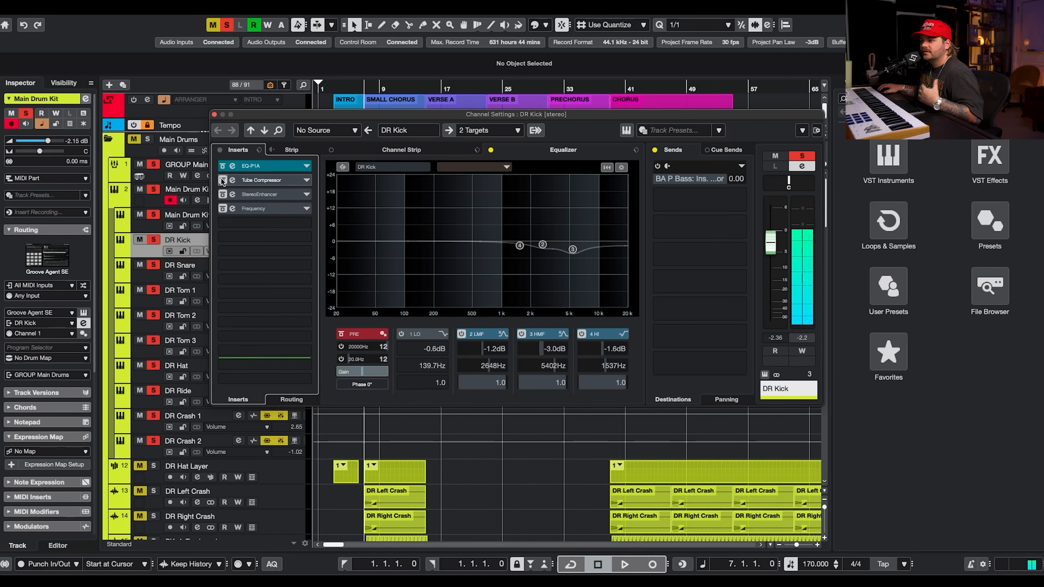
Re-enable DR Kick's Tube Compressor insert, open its panel and audition it bypassed and active.
left_click(249, 179)
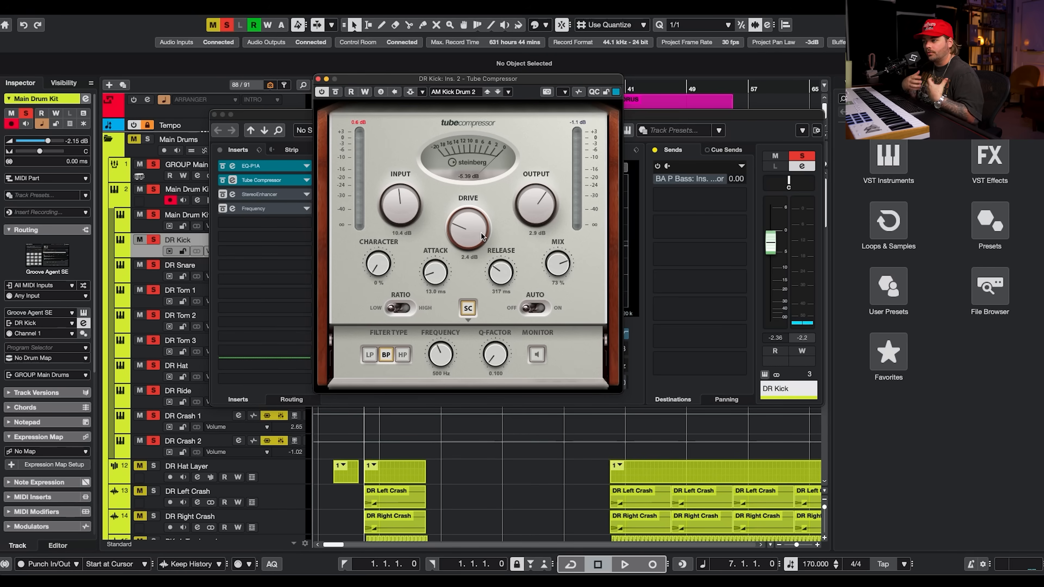
key("space")
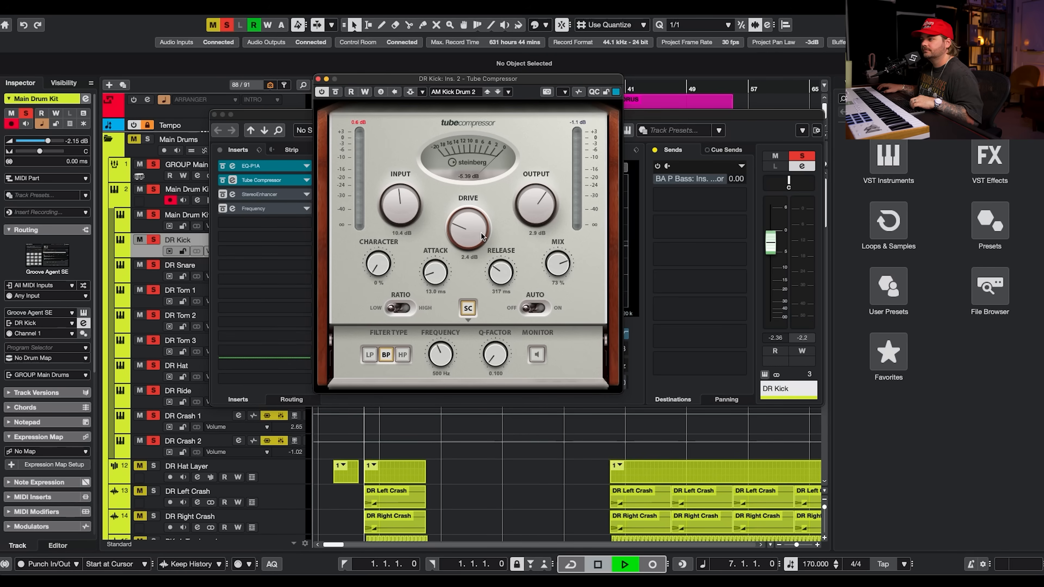
left_click(337, 94)
left_click(338, 95)
key("space")
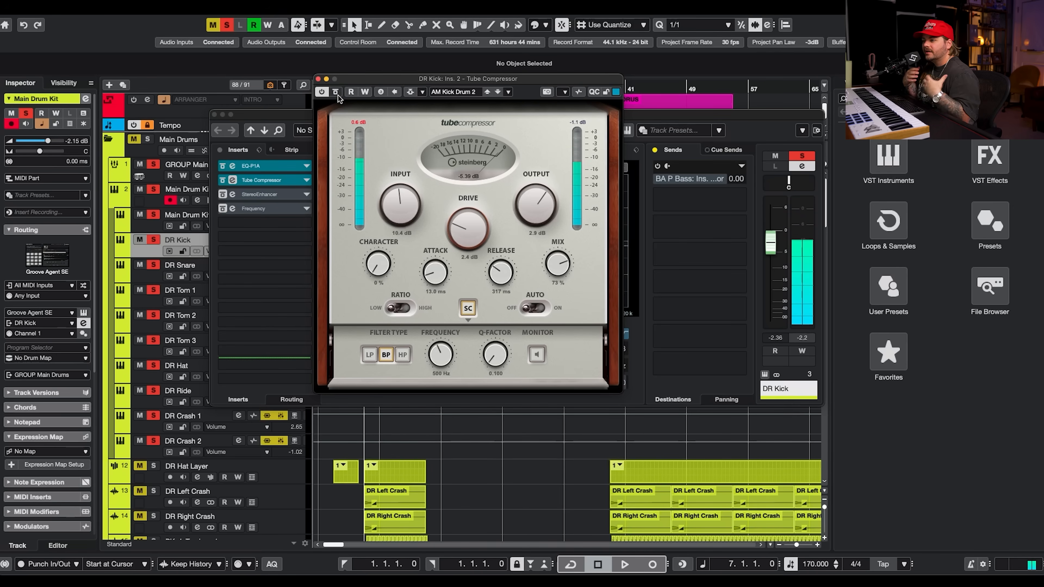
Re-enable DR Kick's StereoEnhancer insert and open its panel, moving it over the channel settings.
left_click(224, 196)
left_click(251, 193)
left_click_drag(1002, 103, 436, 141)
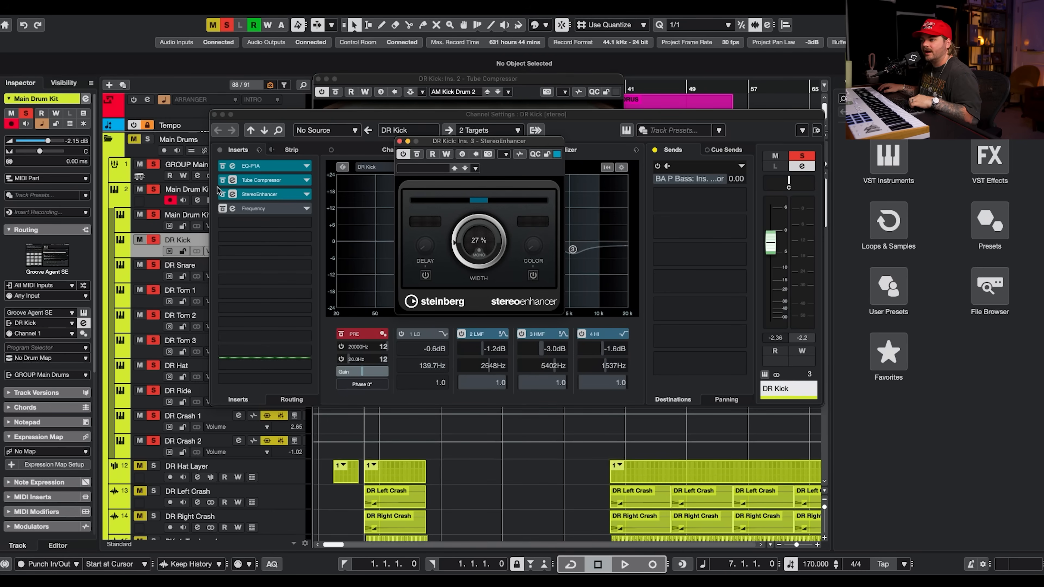
Re-enable DR Kick's Frequency EQ insert and compare it bypassed and active during playback.
left_click(232, 208)
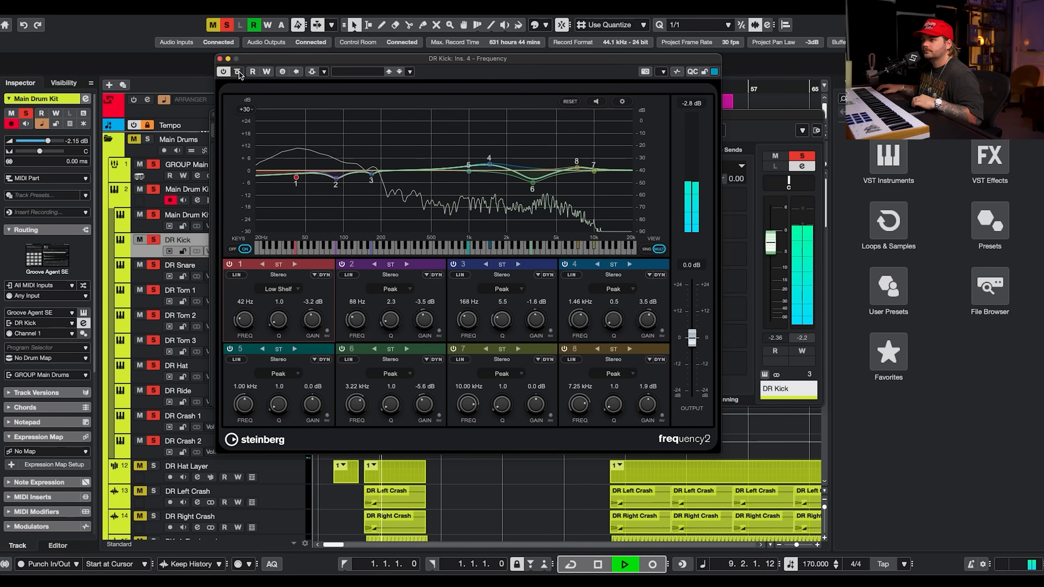
key("space")
left_click(220, 59)
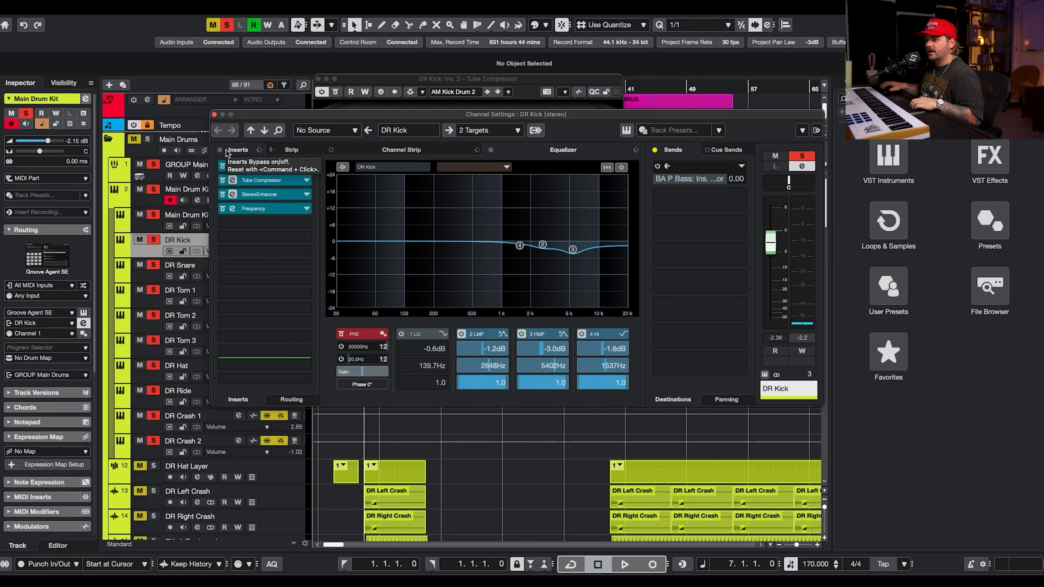
Switch to the DR Snare channel, re-enable its Magneto II insert and compare it bypassed and active while playing.
left_click(153, 282)
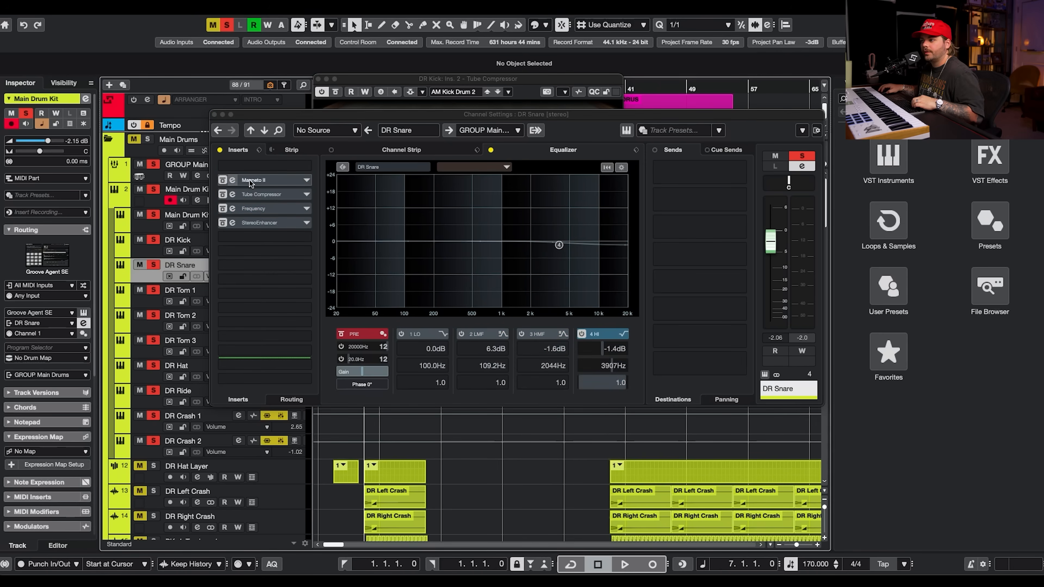
key("space")
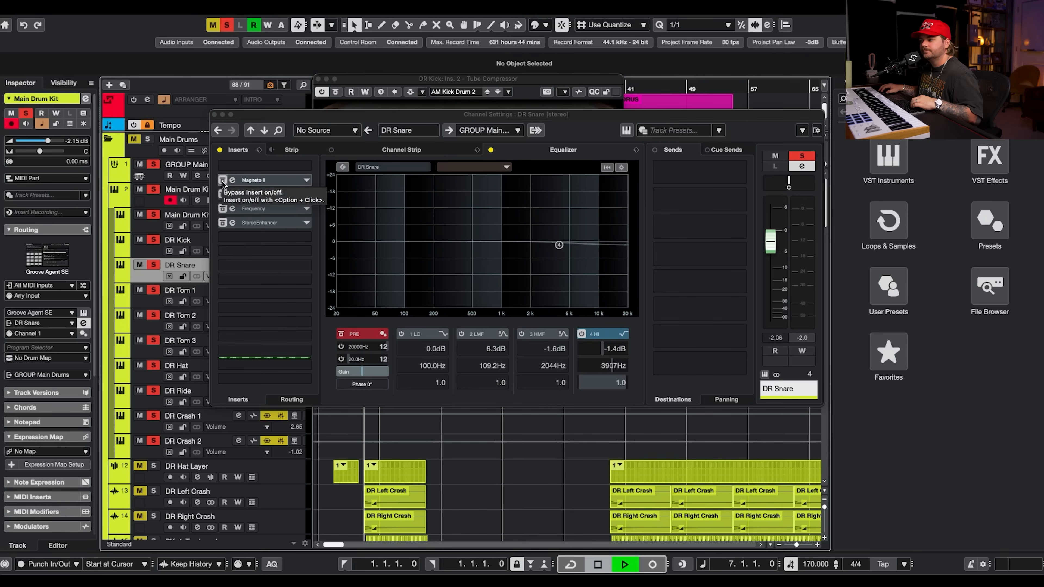
key("space")
left_click(233, 184)
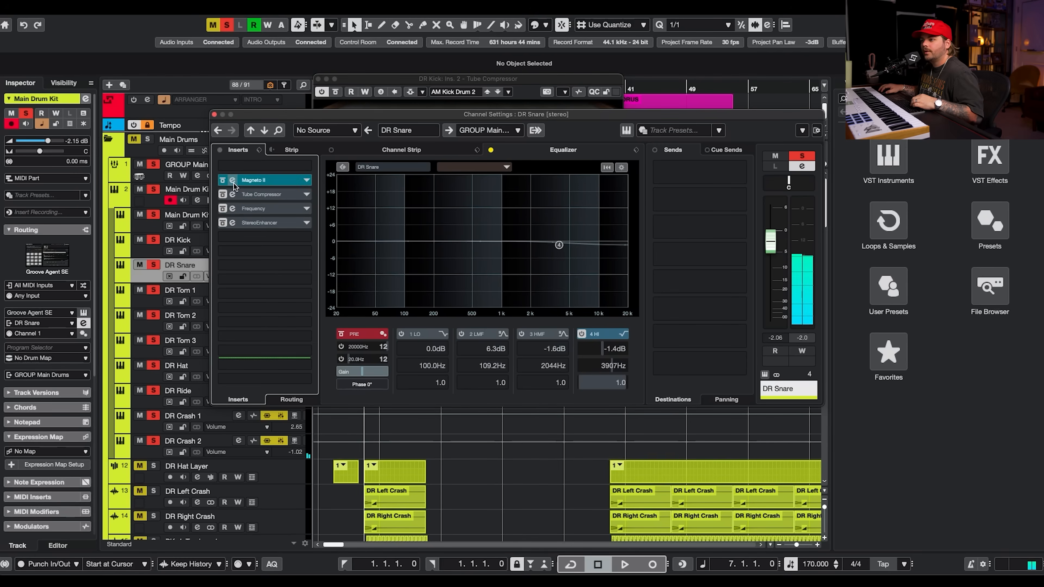
left_click(247, 181)
left_click_drag(974, 93, 467, 88)
key("space")
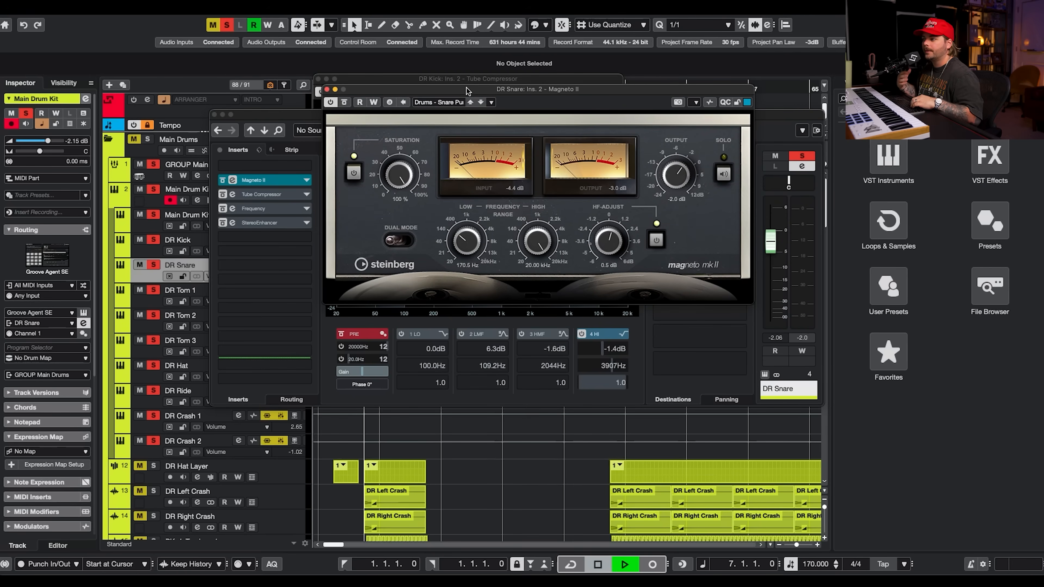
left_click(349, 102)
left_click(347, 102)
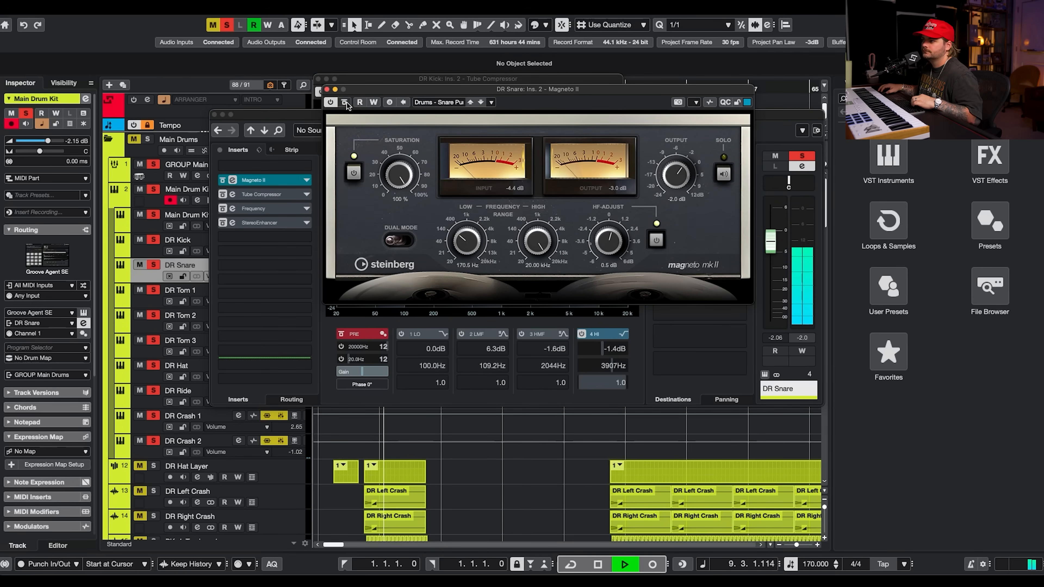
key("space")
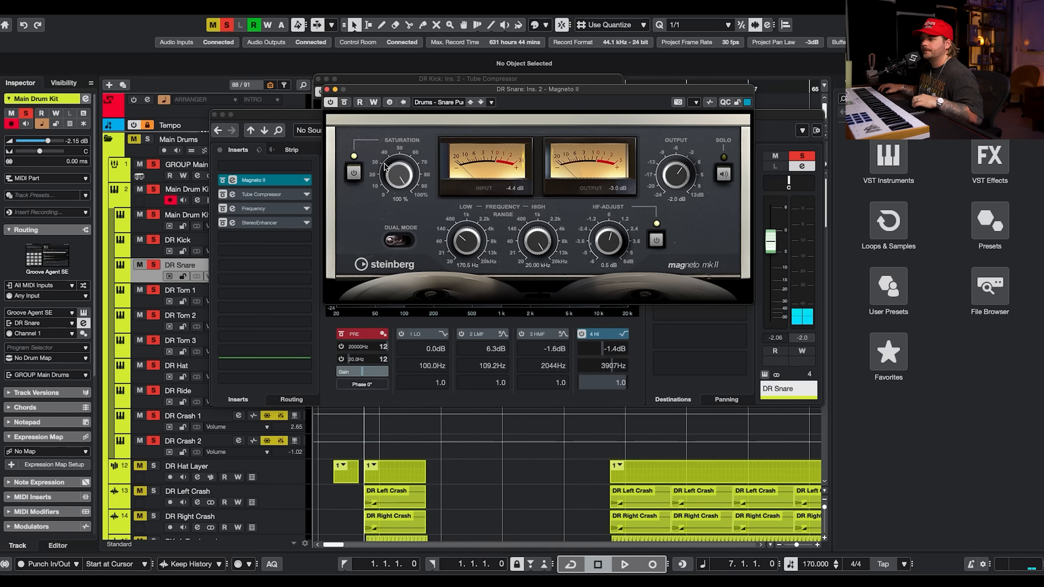
Re-enable DR Snare's Tube Compressor insert, open its panel and audition it during playback.
left_click(281, 198)
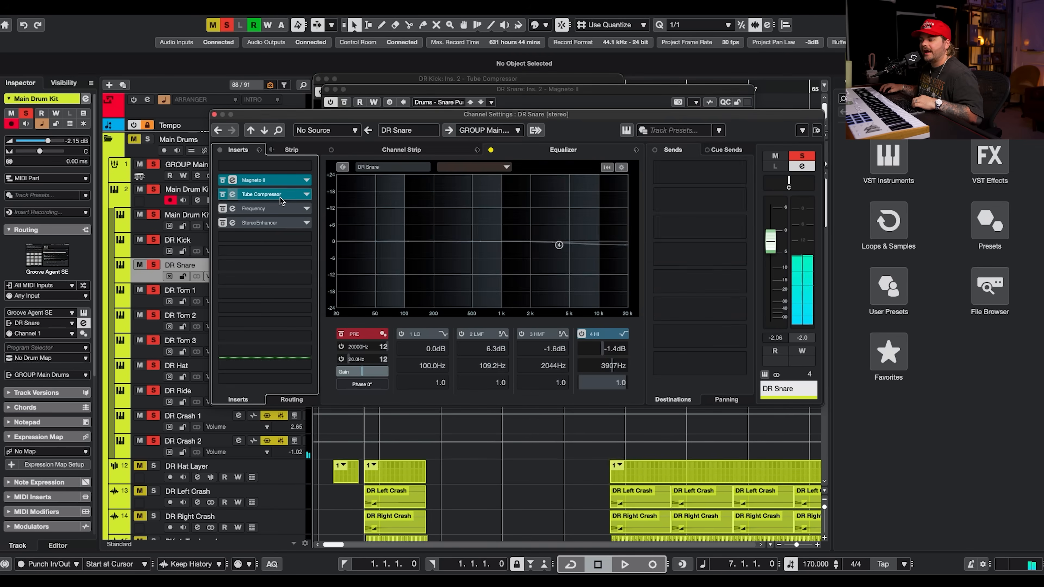
left_click_drag(1006, 69, 374, 84)
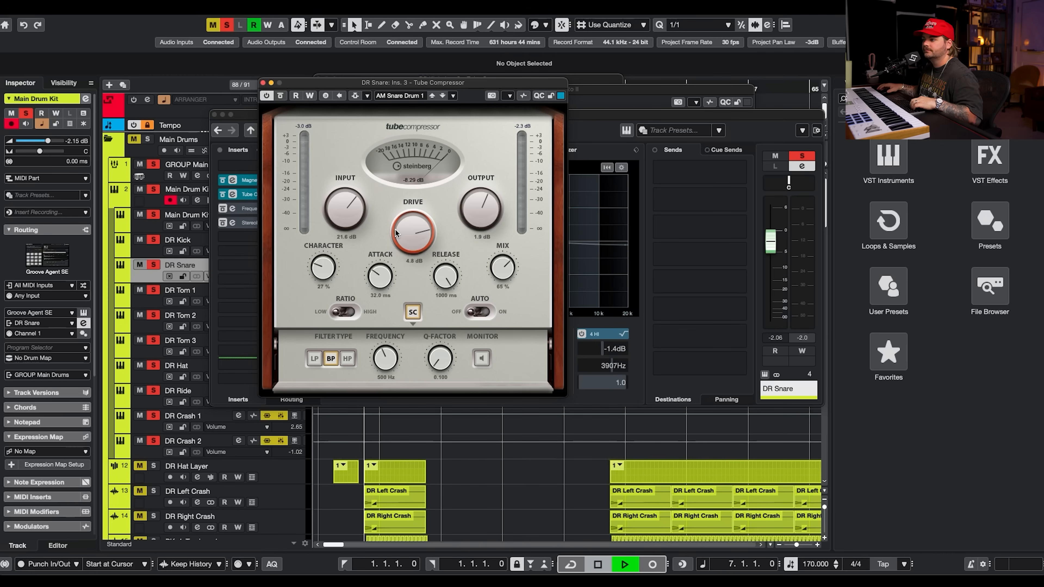
key("space")
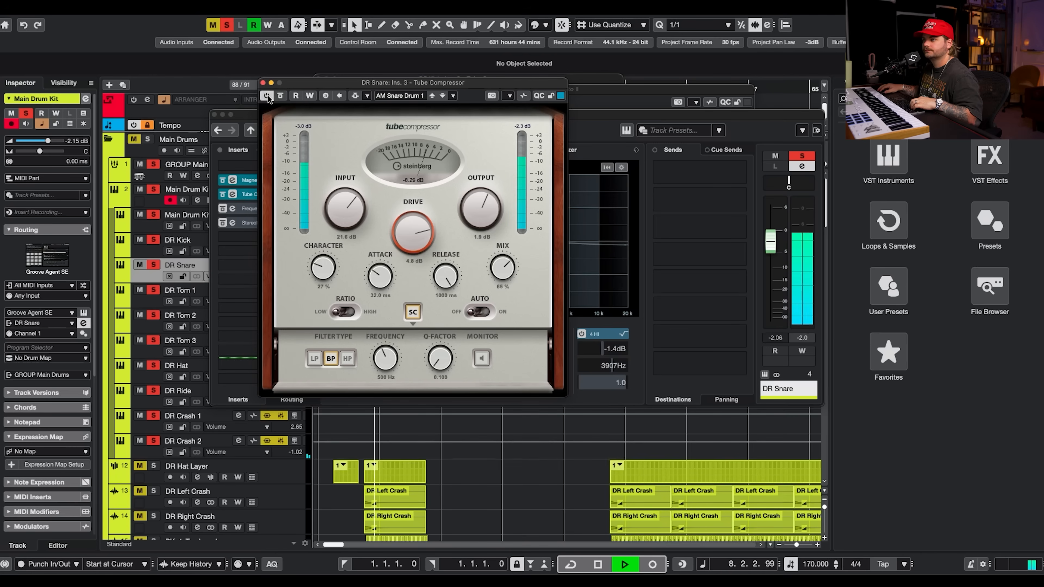
left_click(263, 82)
key("space")
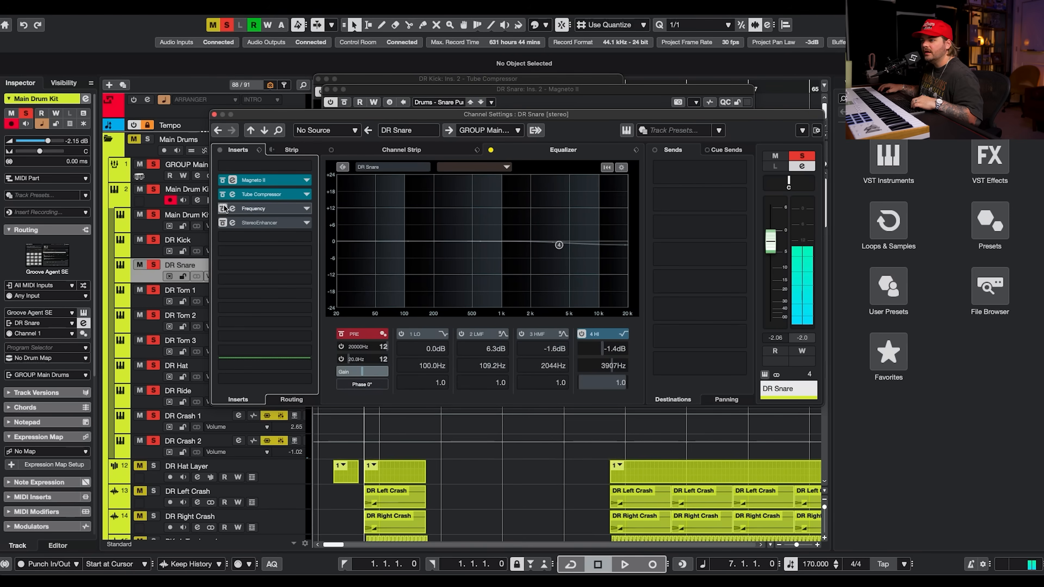
Re-enable DR Snare's Frequency and StereoEnhancer inserts, audition them, and close the plugin and channel windows.
left_click(253, 208)
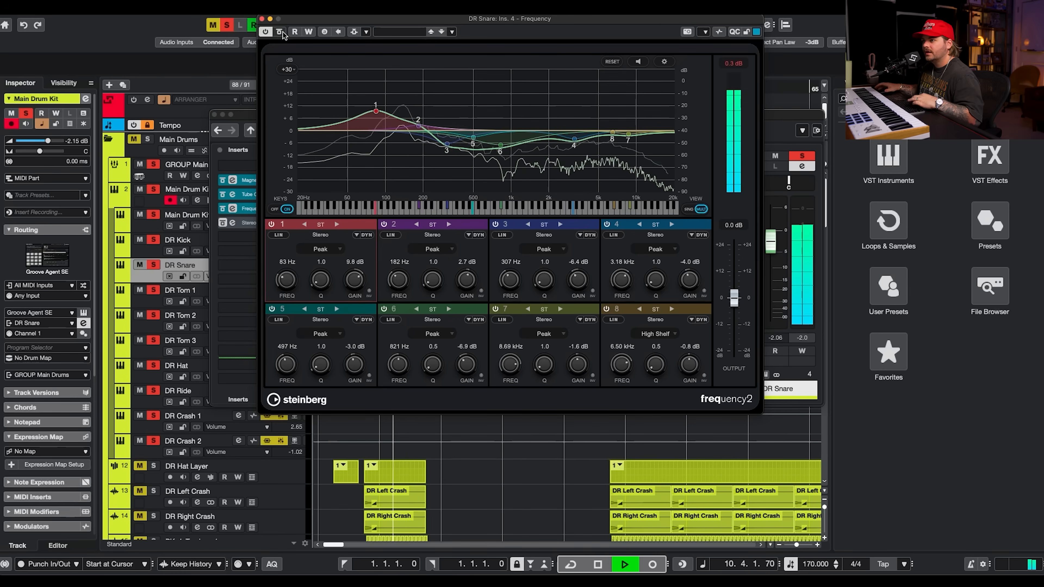
key("space")
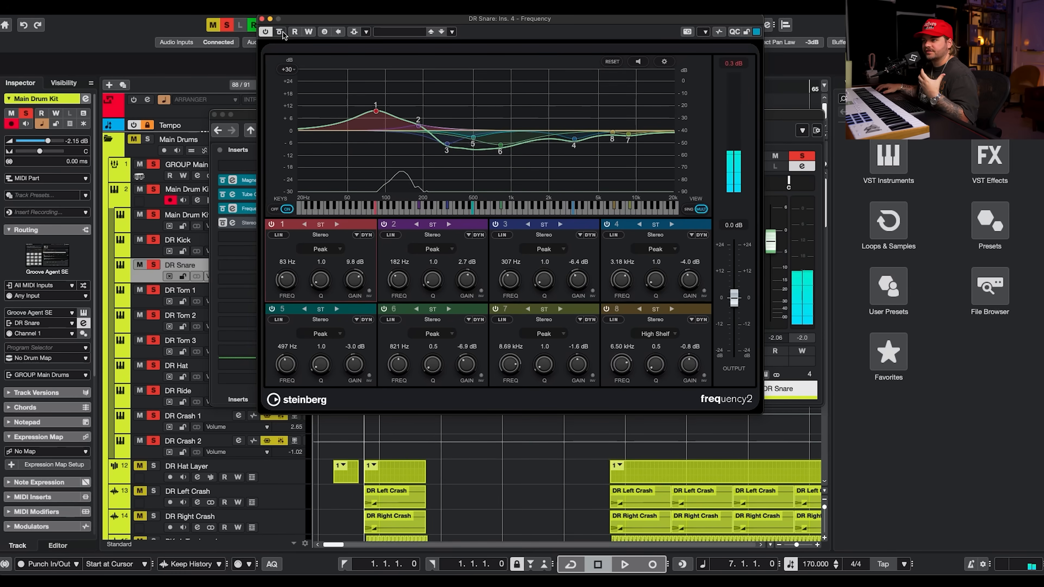
left_click(219, 221)
left_click(239, 221)
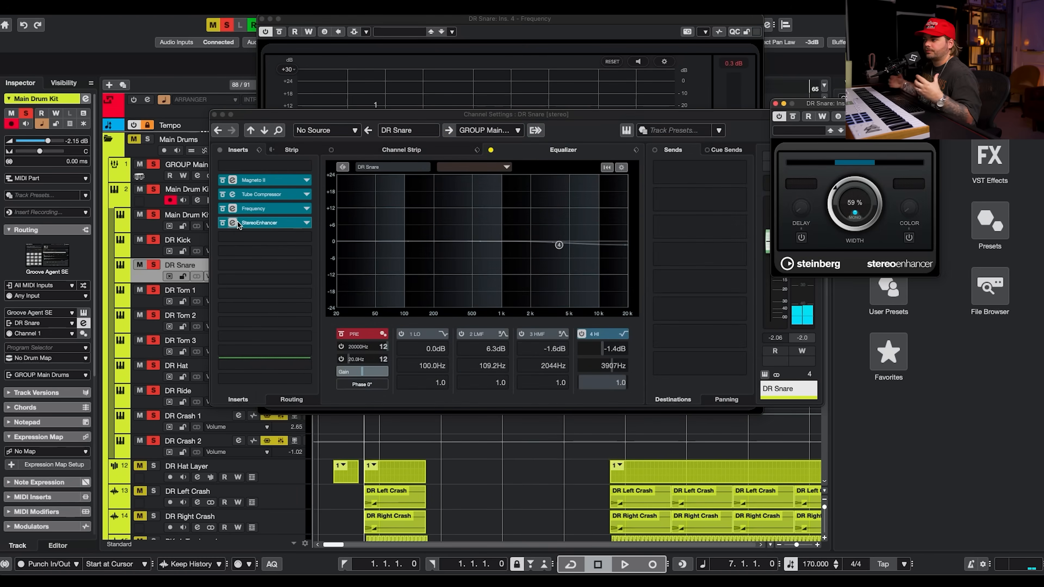
left_click_drag(796, 104, 511, 111)
key("space")
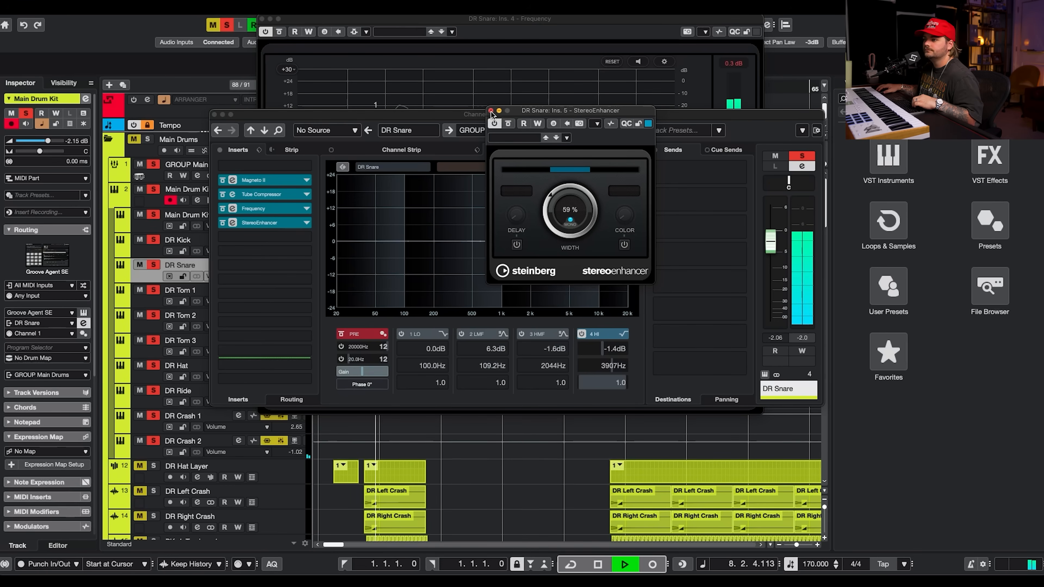
left_click(491, 110)
key("space")
left_click(215, 115)
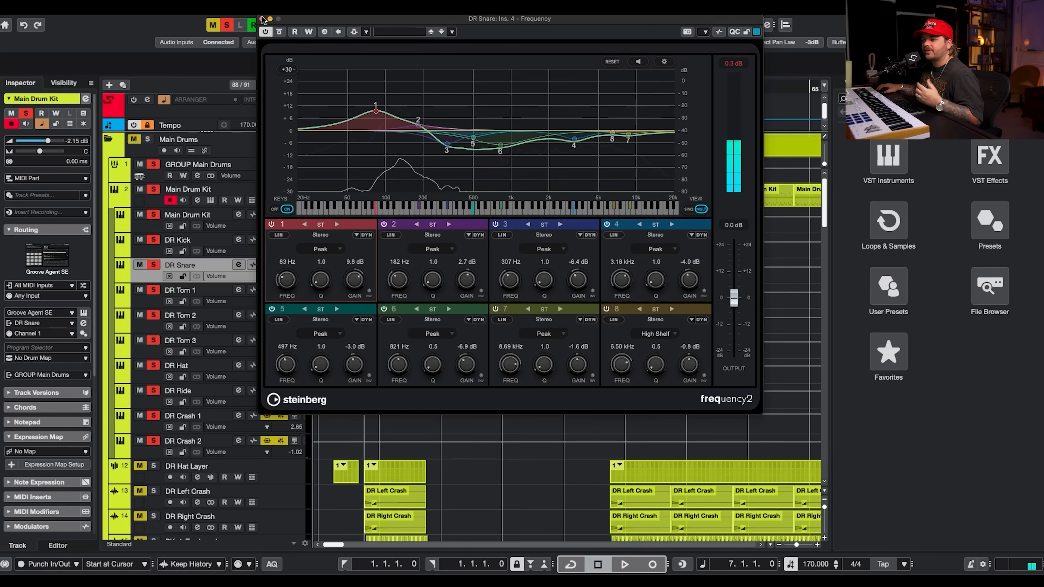
left_click(262, 19)
Re-enable the StereoEnhancer insert on each channel from DR Tom 1 through DR Crash 2.
left_click(239, 290)
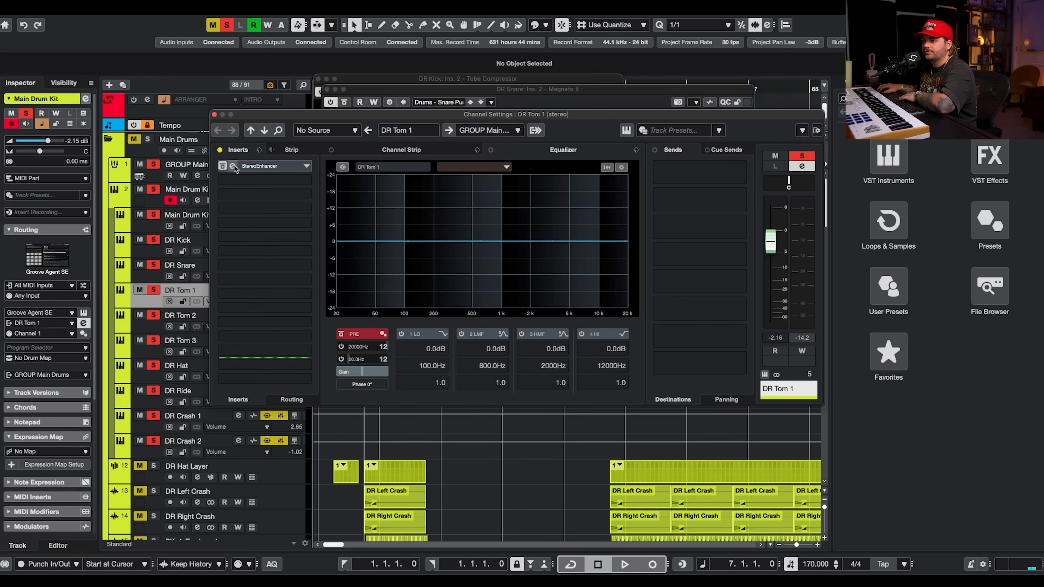
left_click_drag(224, 170, 166, 322)
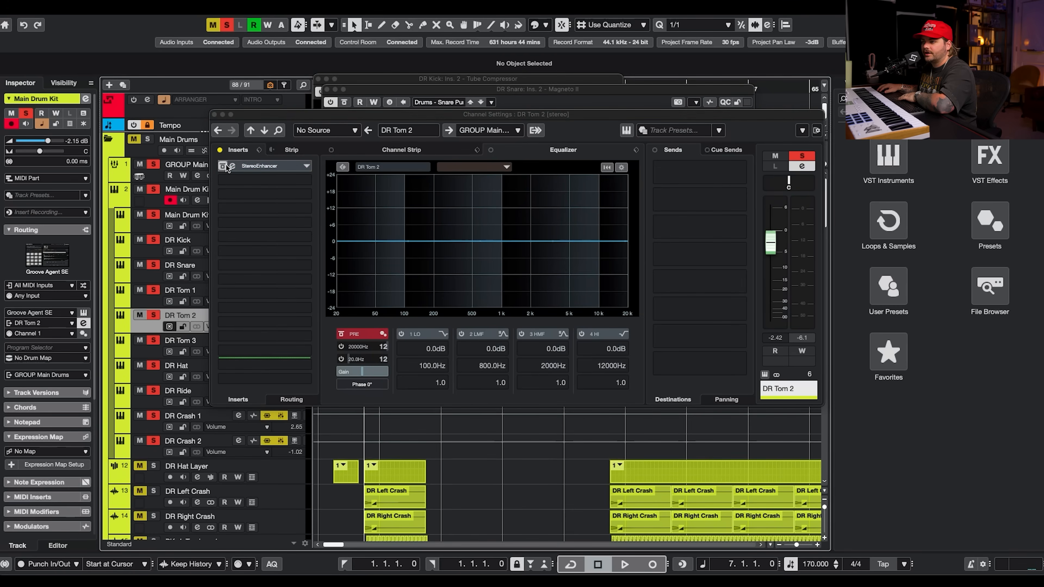
left_click(160, 353)
left_click(224, 168)
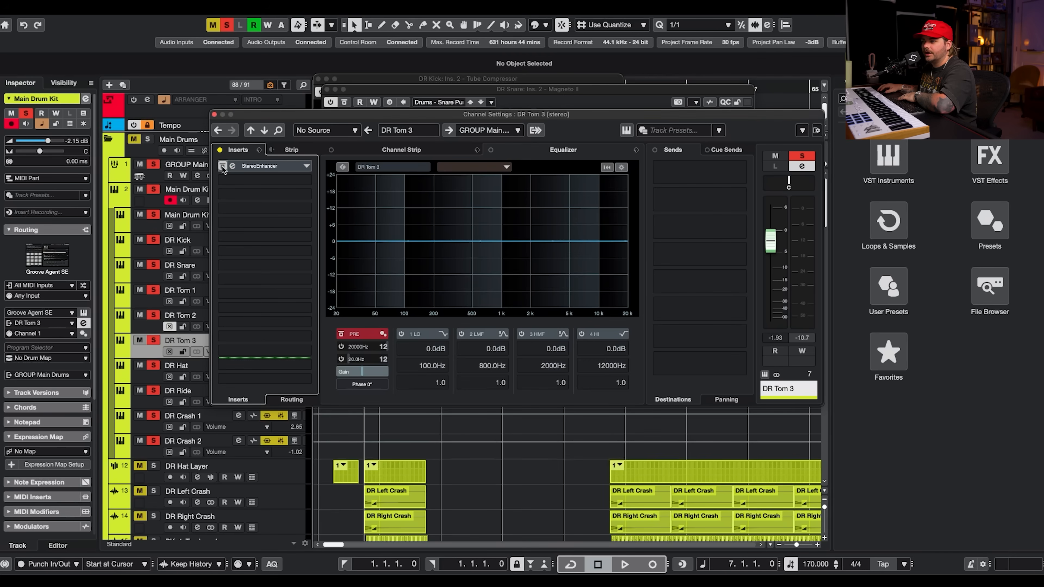
left_click(157, 379)
left_click(232, 166)
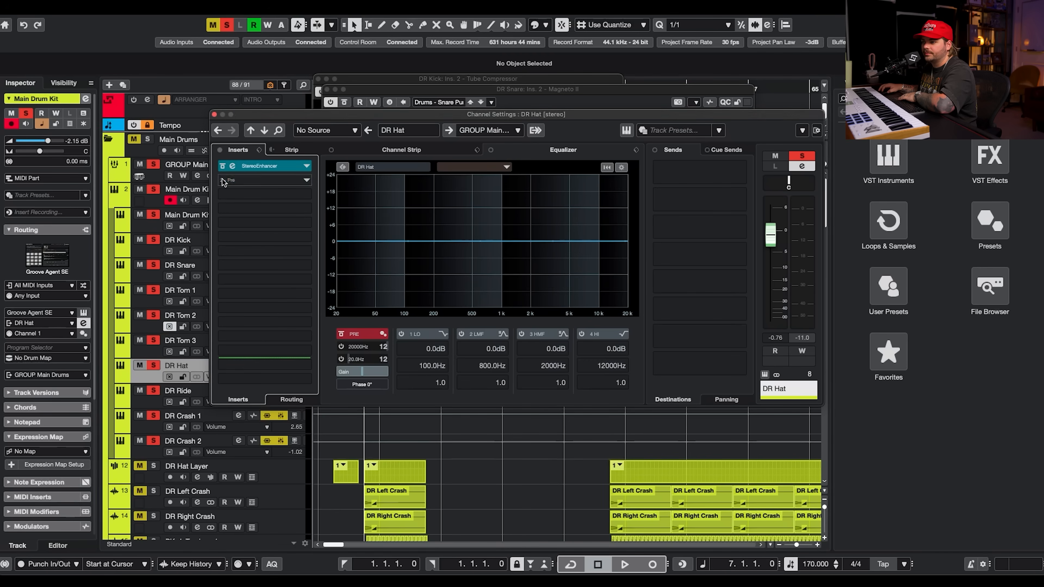
left_click(150, 406)
left_click(229, 168)
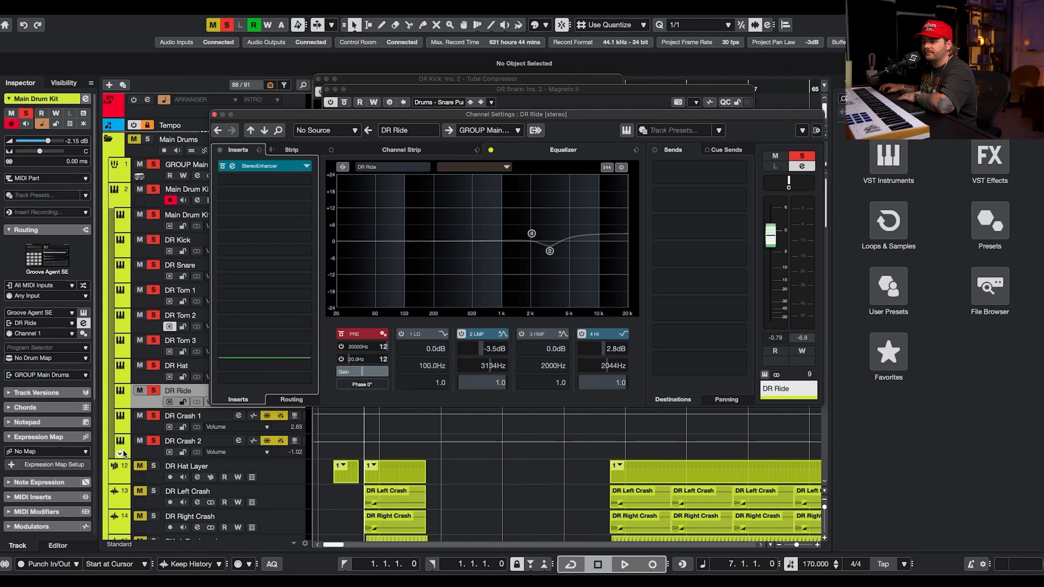
left_click(153, 430)
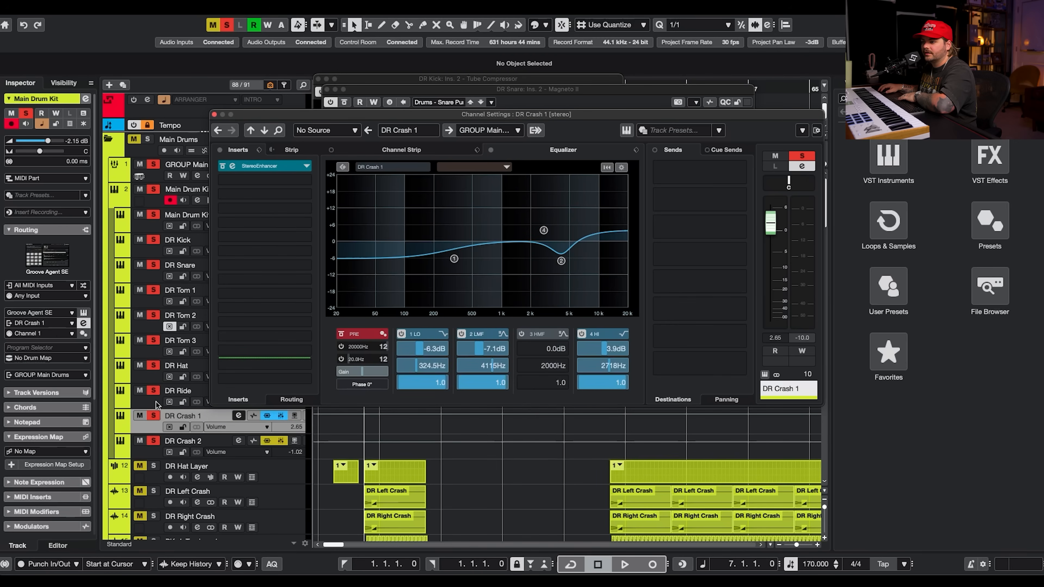
left_click(148, 456)
left_click(216, 169)
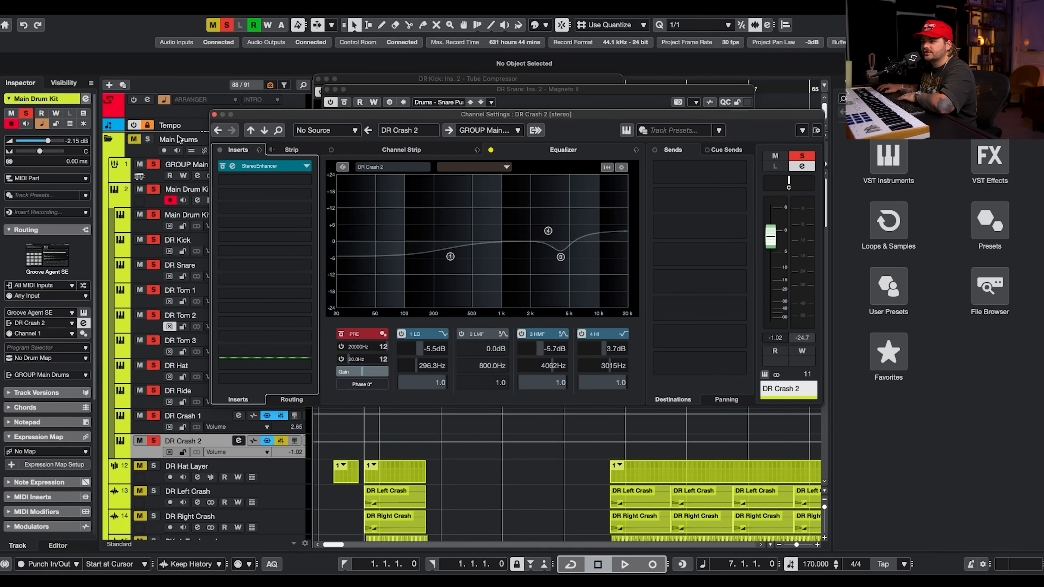
Close the DR Crash 2 channel settings window and the remaining Magneto II, Tube Compressor and StereoEnhancer plugin windows.
left_click(215, 114)
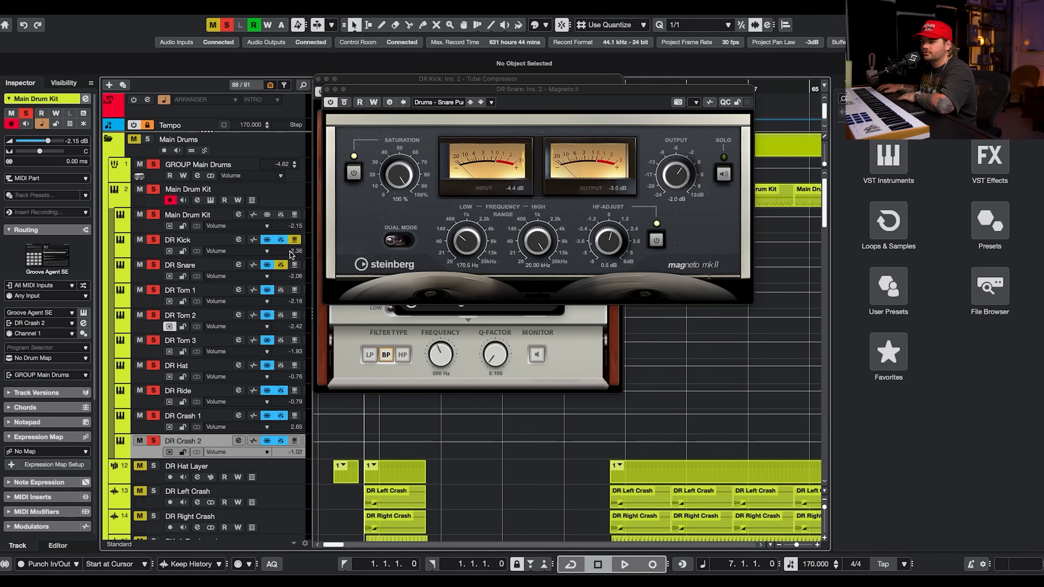
key("space")
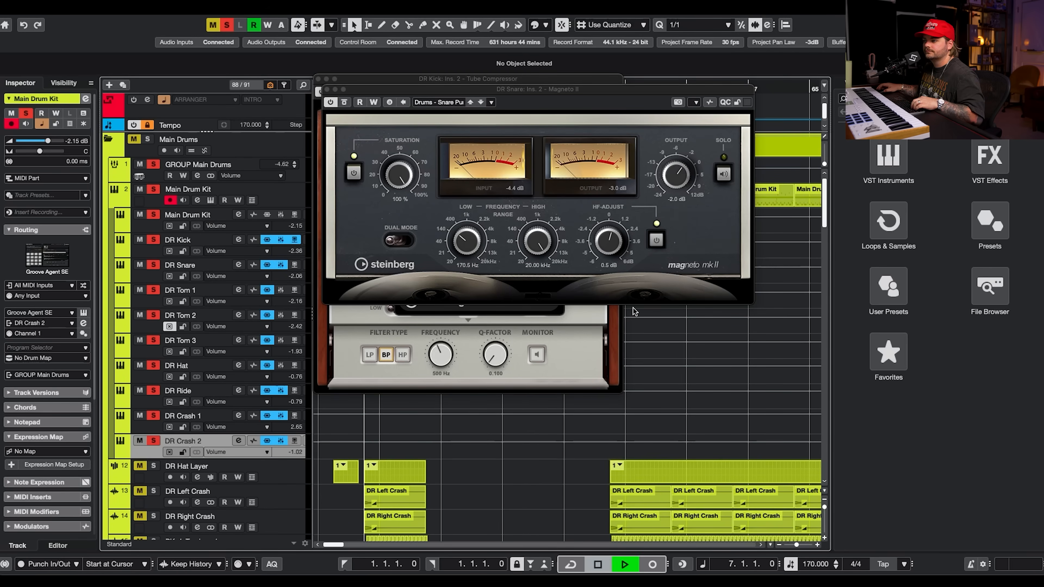
left_click(326, 89)
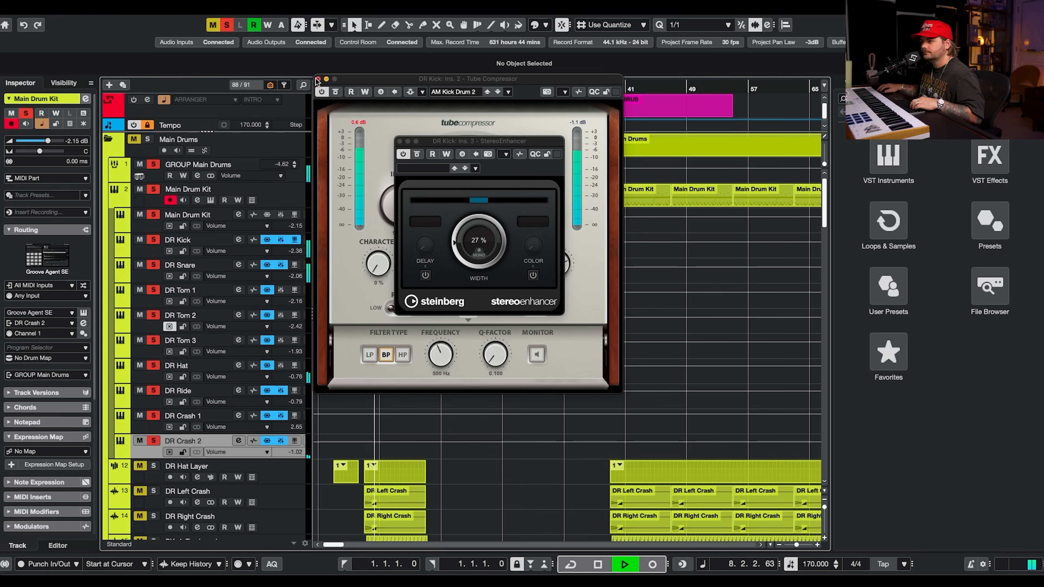
left_click(319, 78)
left_click(401, 142)
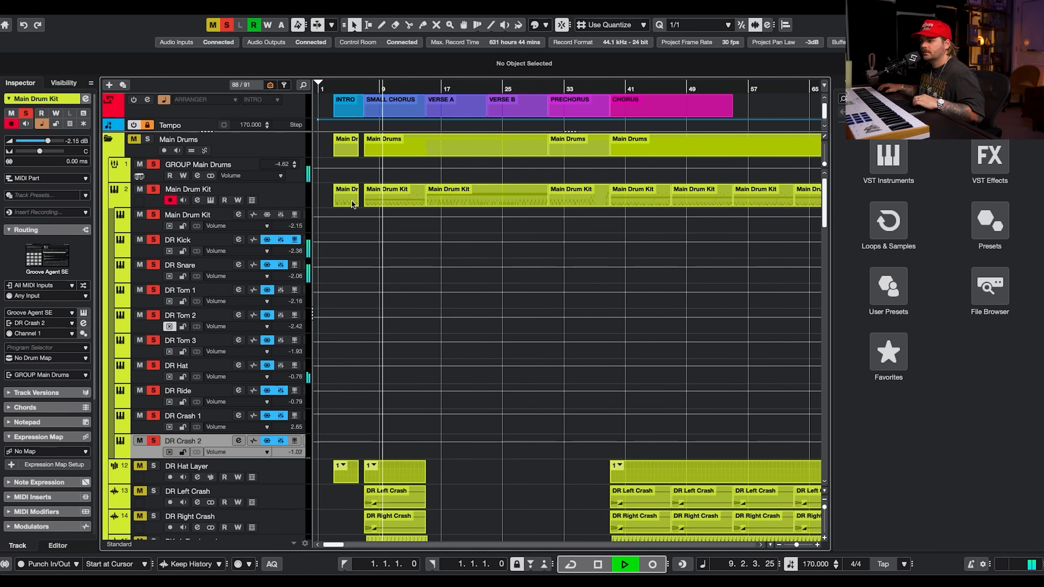
key("space")
Open the GROUP Main Drums channel settings, re-enable its Quadrafuzz v2 insert and compare it bypassed and active during playback.
left_click(299, 181)
left_click(198, 177)
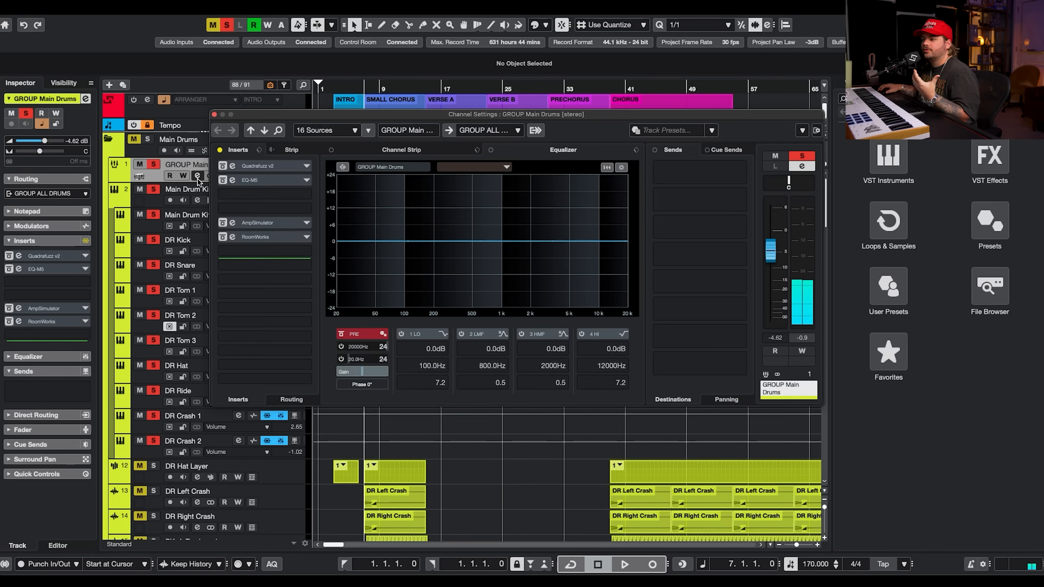
left_click(252, 165)
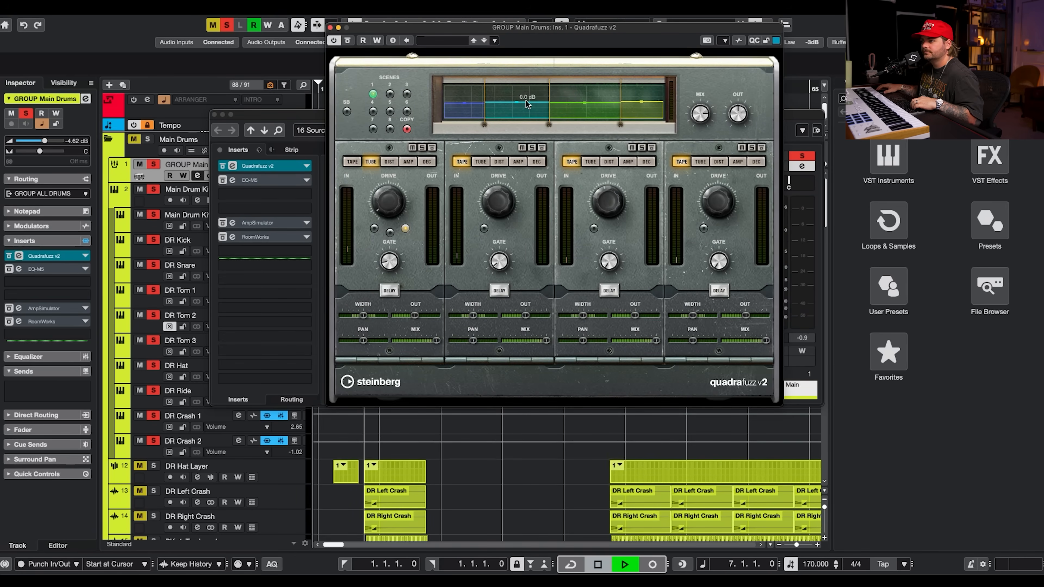
left_click(347, 40)
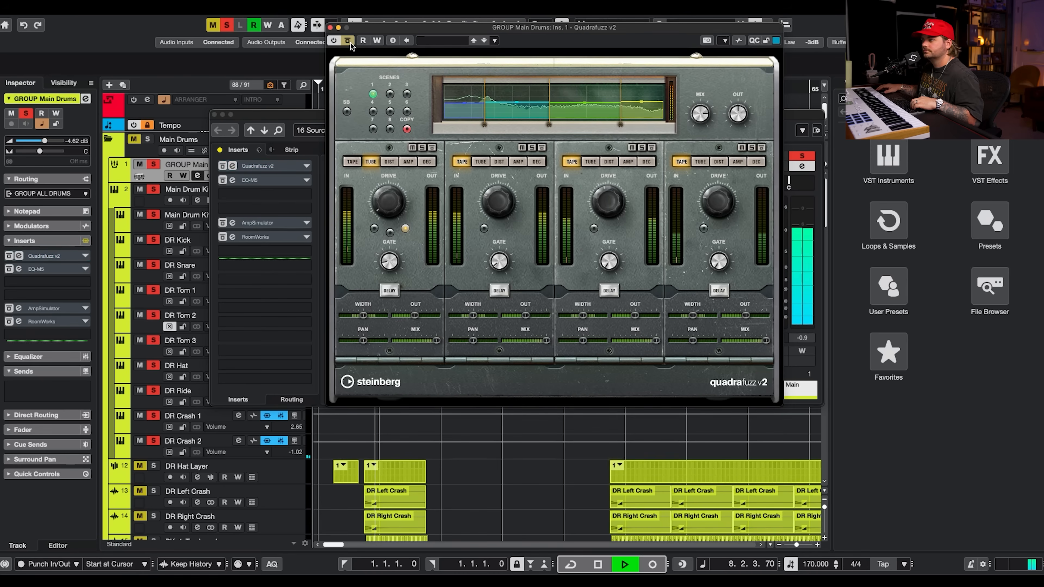
left_click(348, 41)
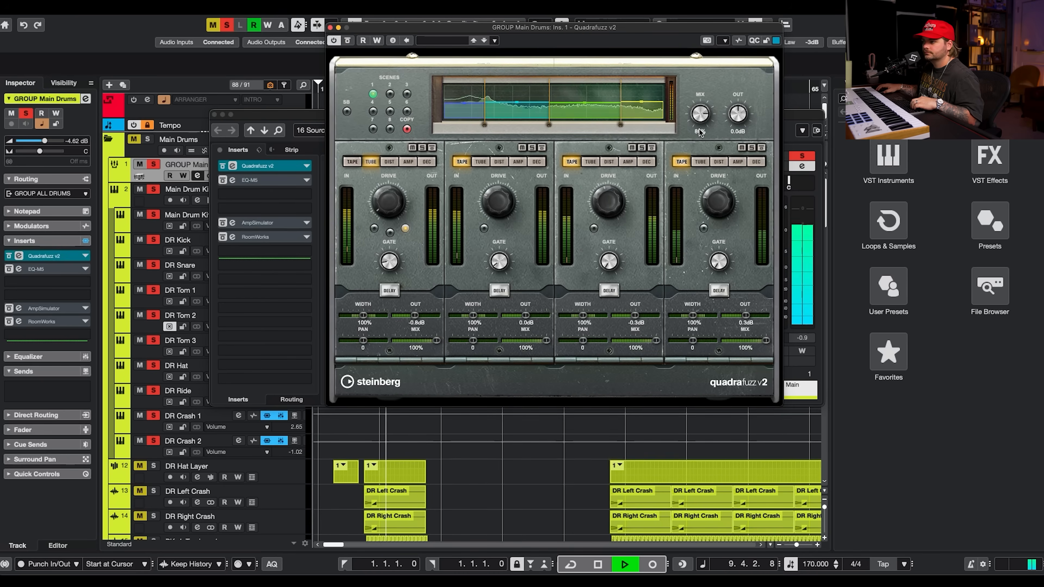
key("space")
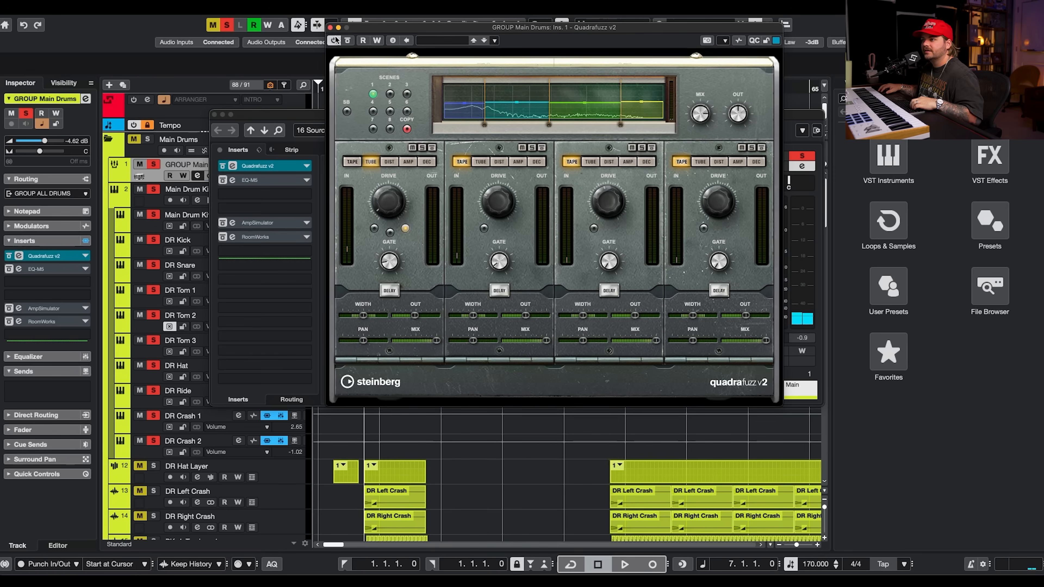
Re-enable the group's EQ-M5 insert, open its panel, toggle its bypass while playing, and close it.
left_click(330, 27)
left_click(287, 186)
left_click_drag(643, 169, 507, 164)
key("space")
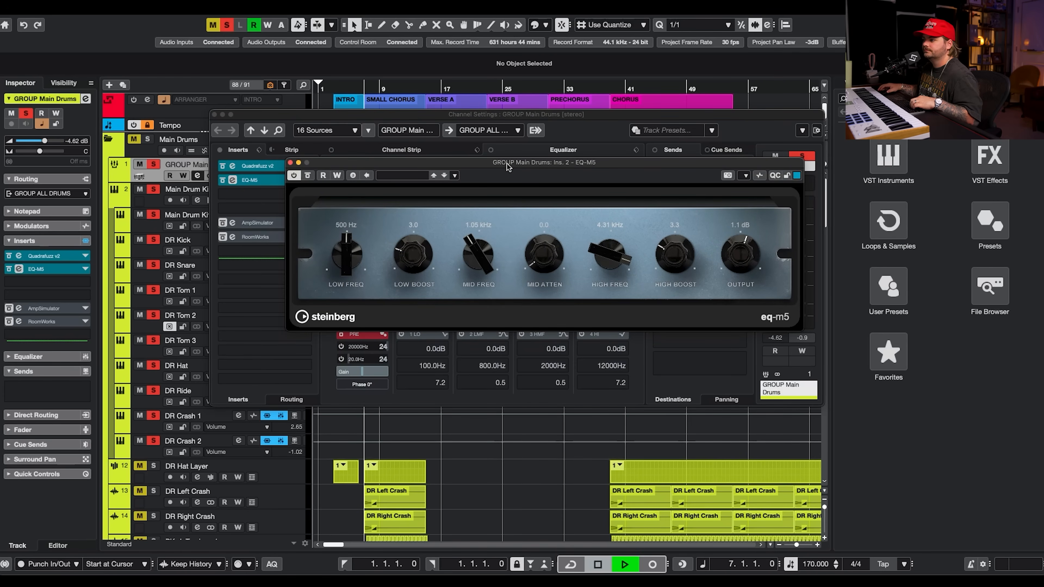
left_click(309, 179)
left_click(309, 179)
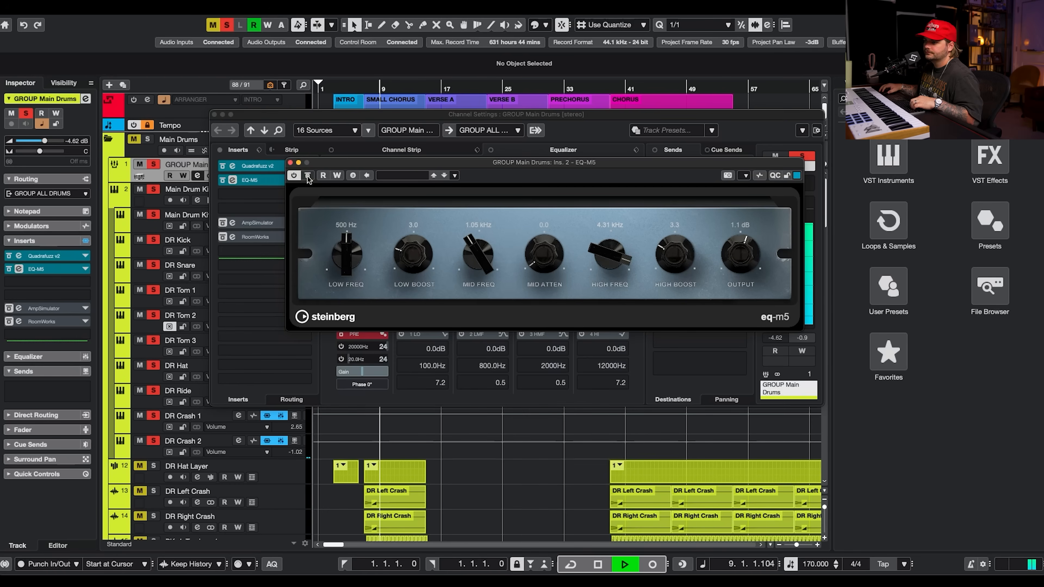
left_click(289, 164)
key("space")
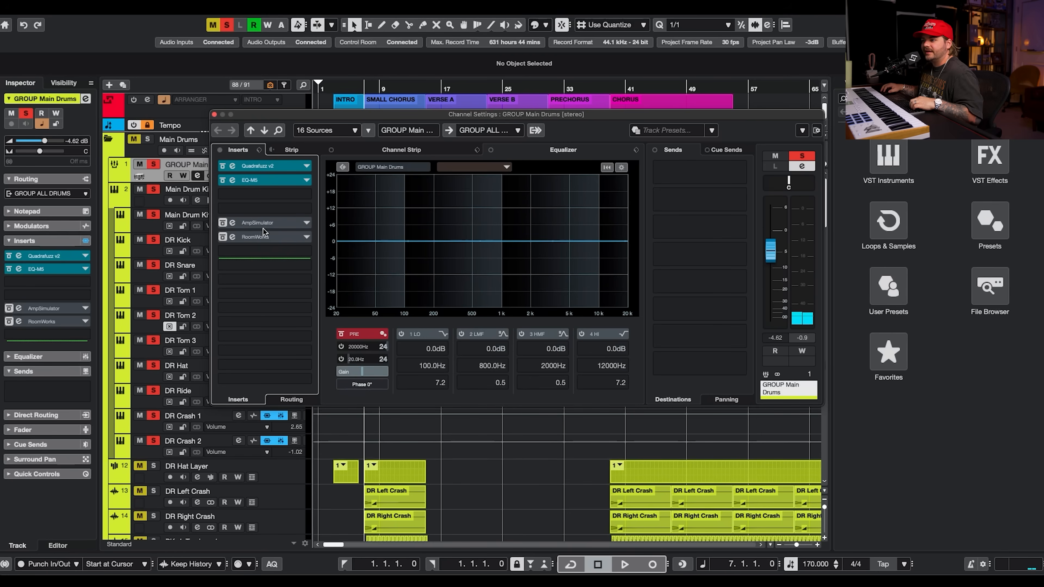
Re-enable the group's AmpSimulator and RoomWorks inserts and open both plugin panels side by side.
left_click(336, 88)
left_click(333, 88)
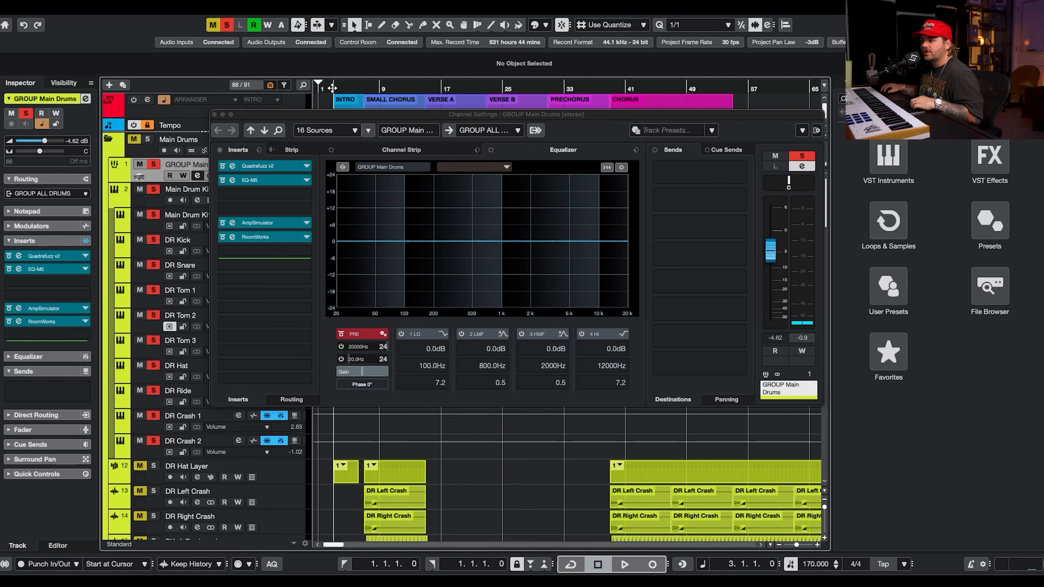
left_click(272, 226)
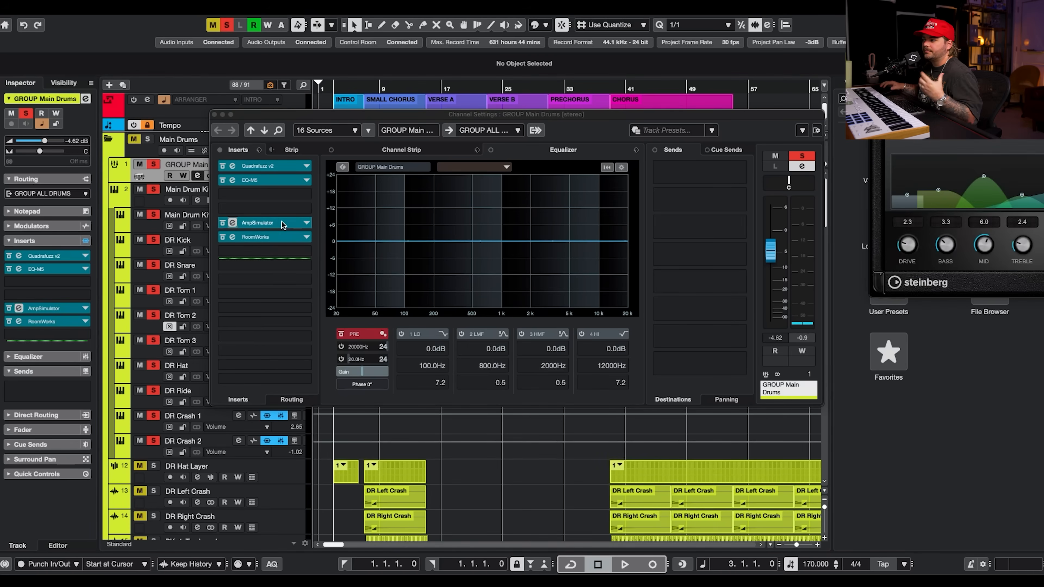
left_click_drag(1043, 108, 758, 120)
left_click(255, 237)
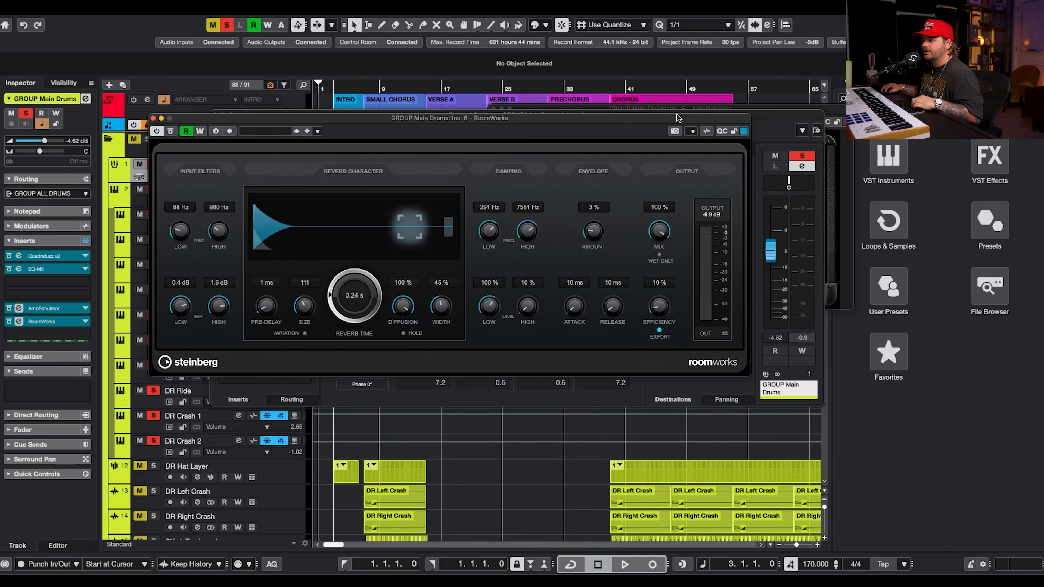
left_click_drag(677, 118, 575, 179)
left_click_drag(825, 112, 972, 184)
left_click_drag(625, 182, 616, 182)
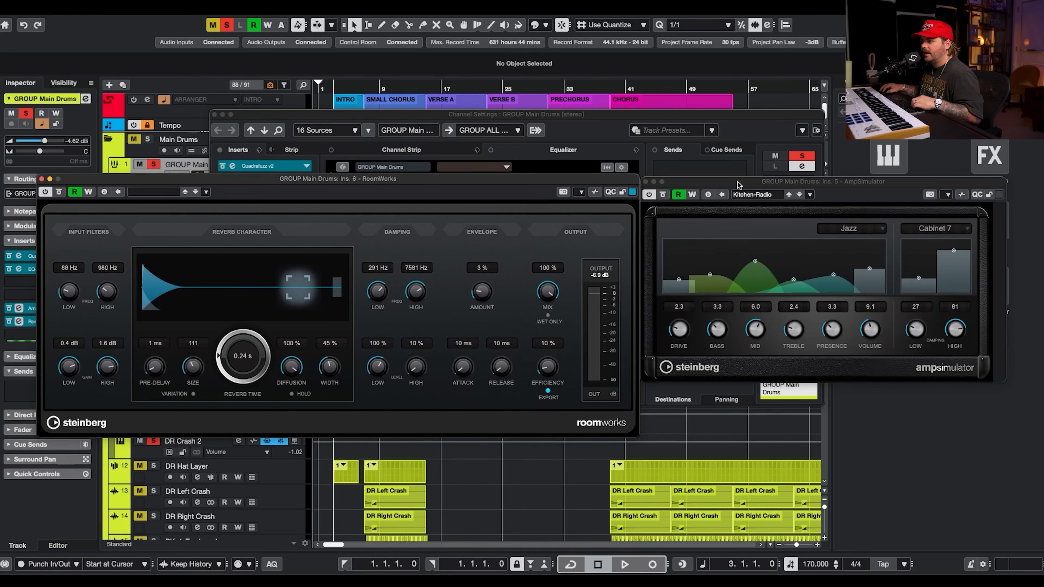
left_click_drag(736, 184, 738, 177)
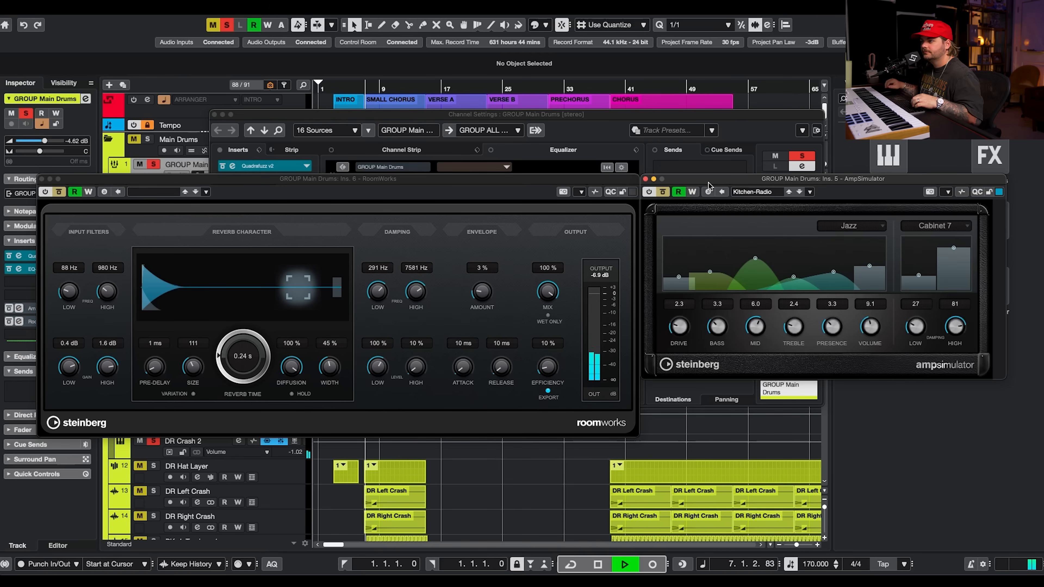
Stop playback and close the RoomWorks, AmpSimulator and channel settings windows.
key("space")
left_click(42, 179)
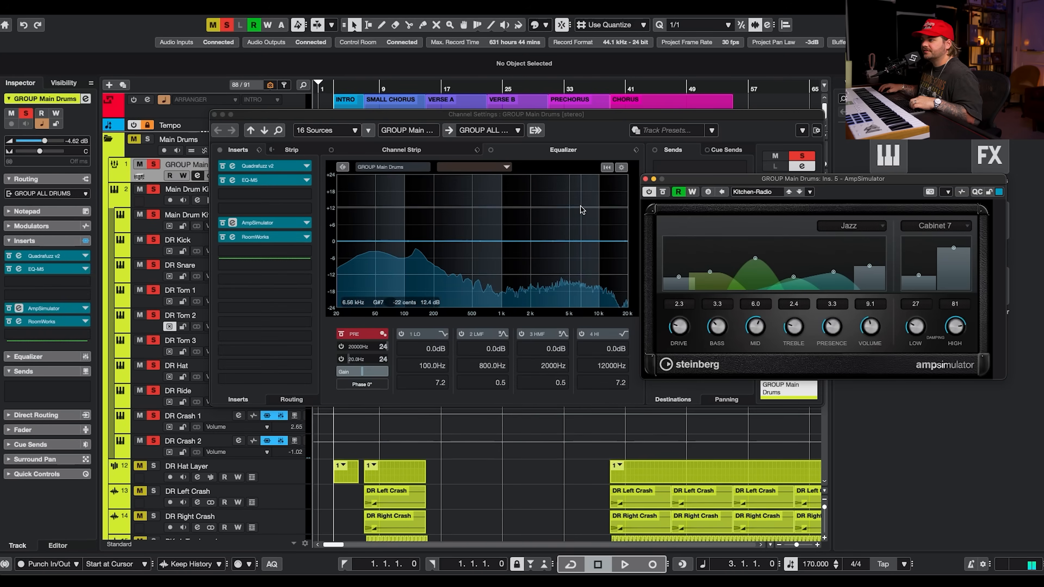
left_click(645, 179)
left_click(214, 115)
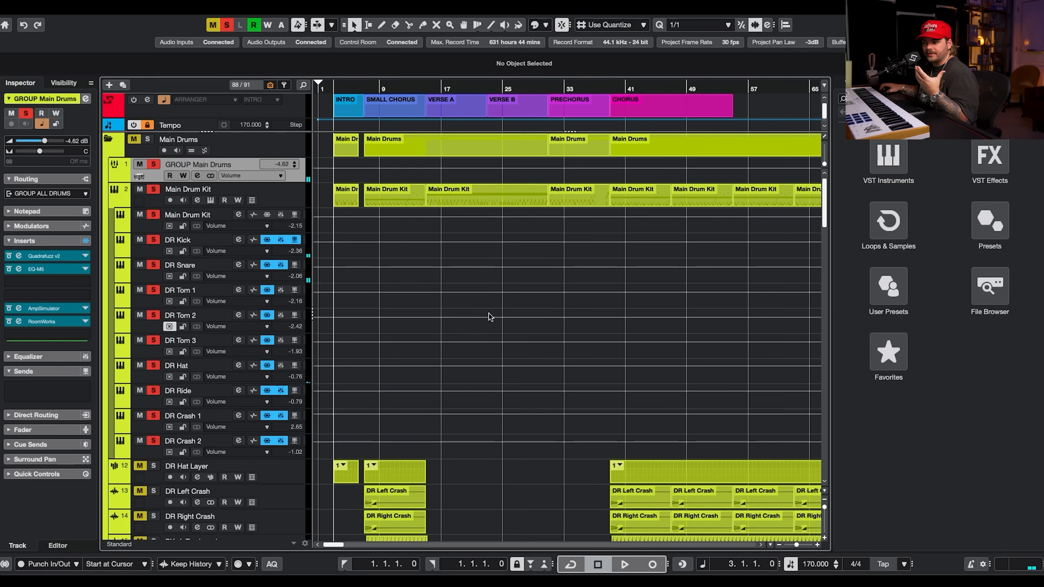
Open the DR Hat Layer pattern in the lower-zone editor and scroll down to the crash tracks.
scroll(488, 315, "down", 5)
left_click(375, 111)
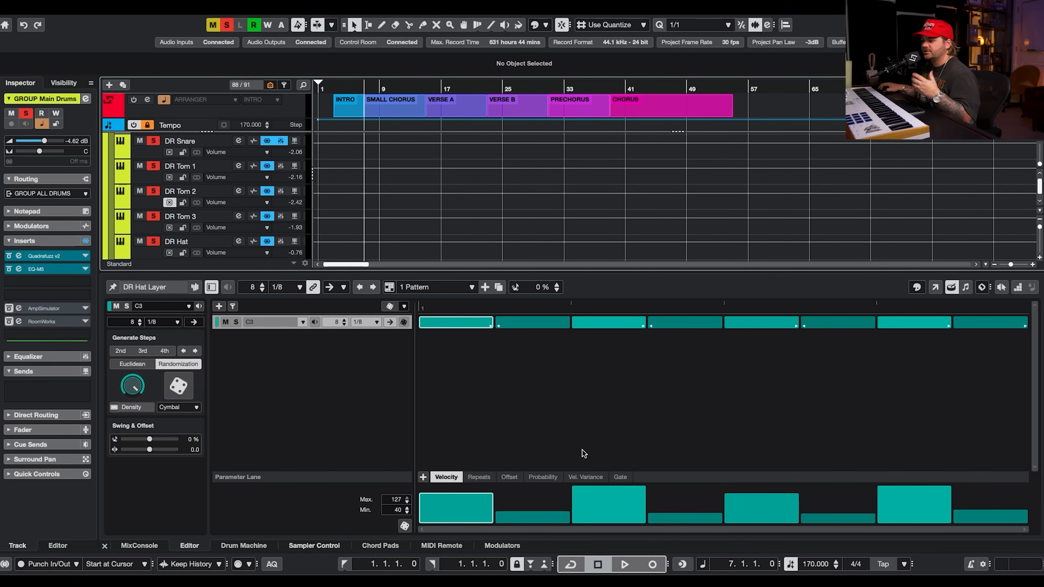
scroll(452, 190, "down", 3)
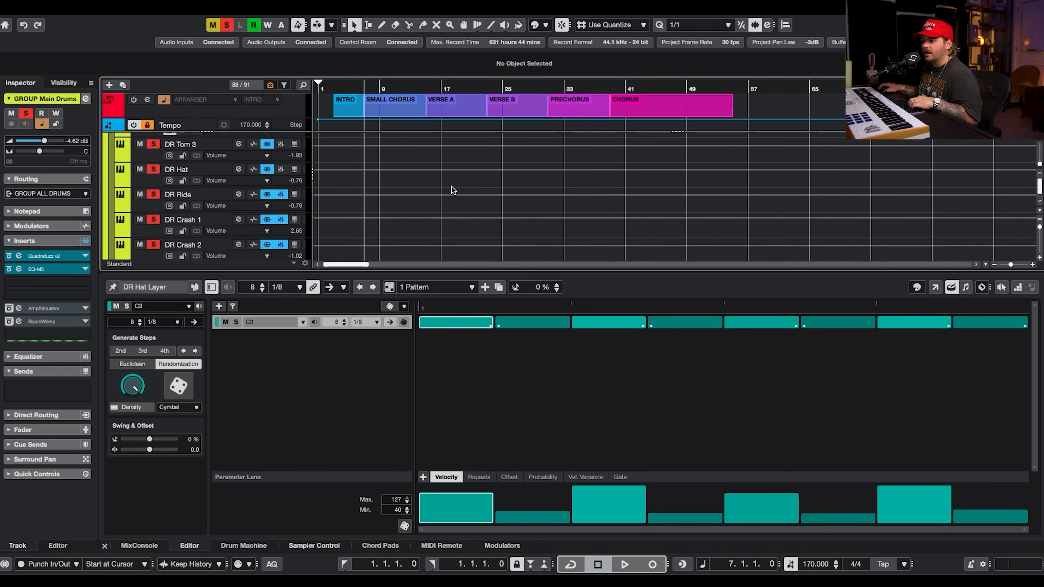
scroll(454, 190, "down", 3)
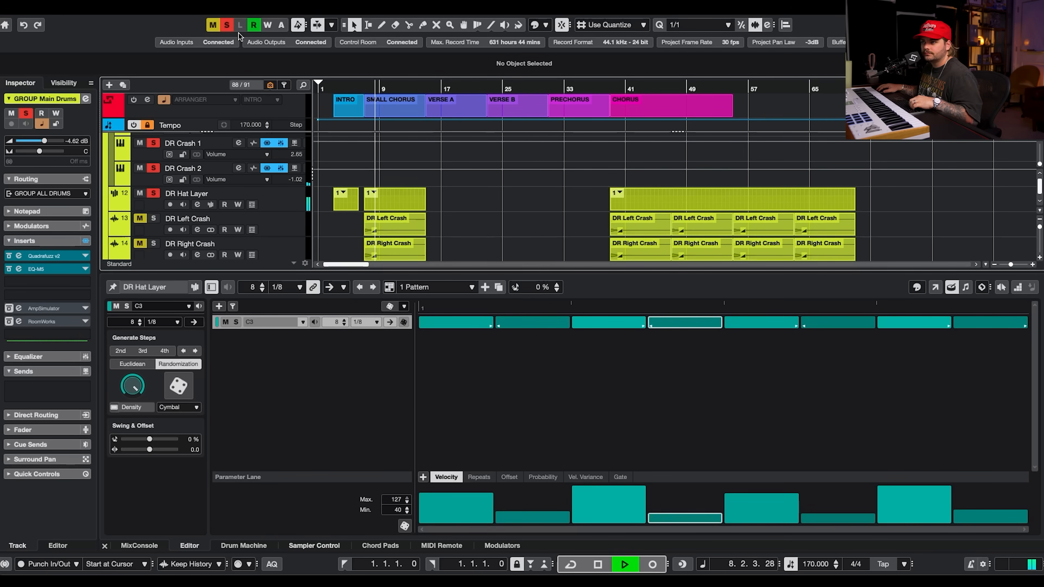
Clear all solos, then solo DR Hat Layer and DR Left Crash in turn to audition them during playback.
left_click(227, 25)
key("space")
left_click(157, 194)
key("space")
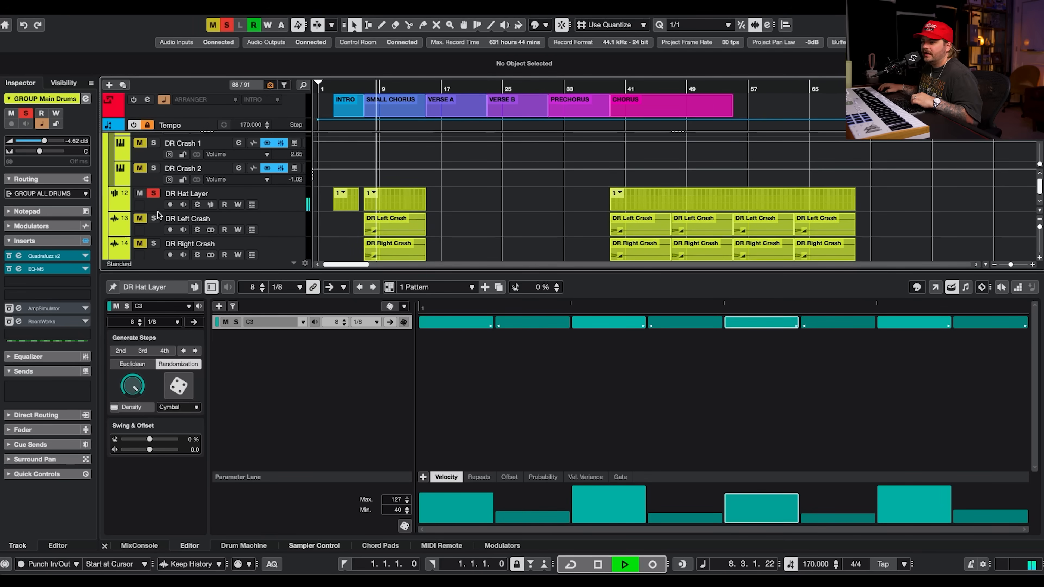
key("space")
left_click(153, 223)
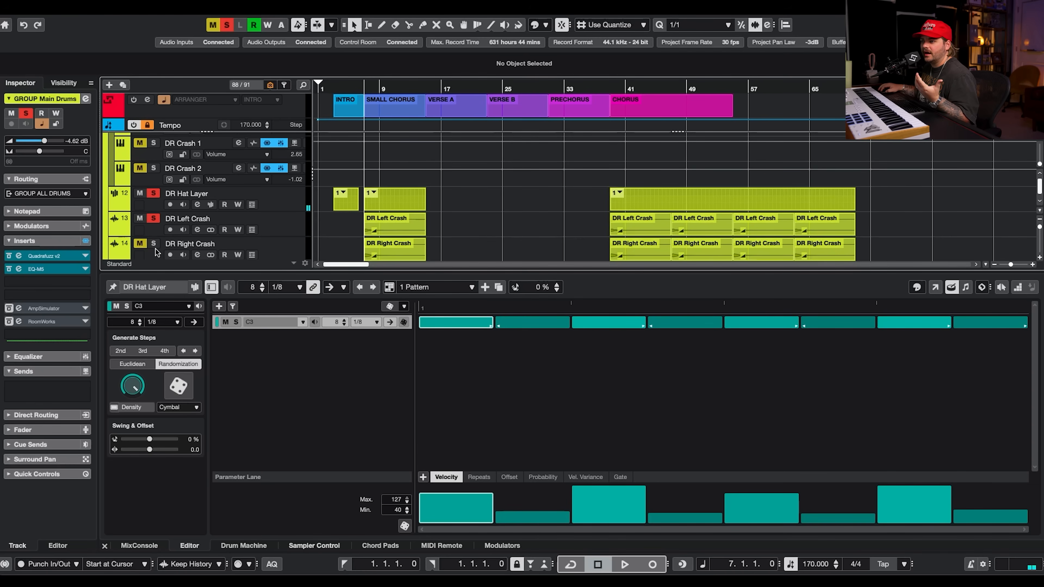
left_click(154, 195)
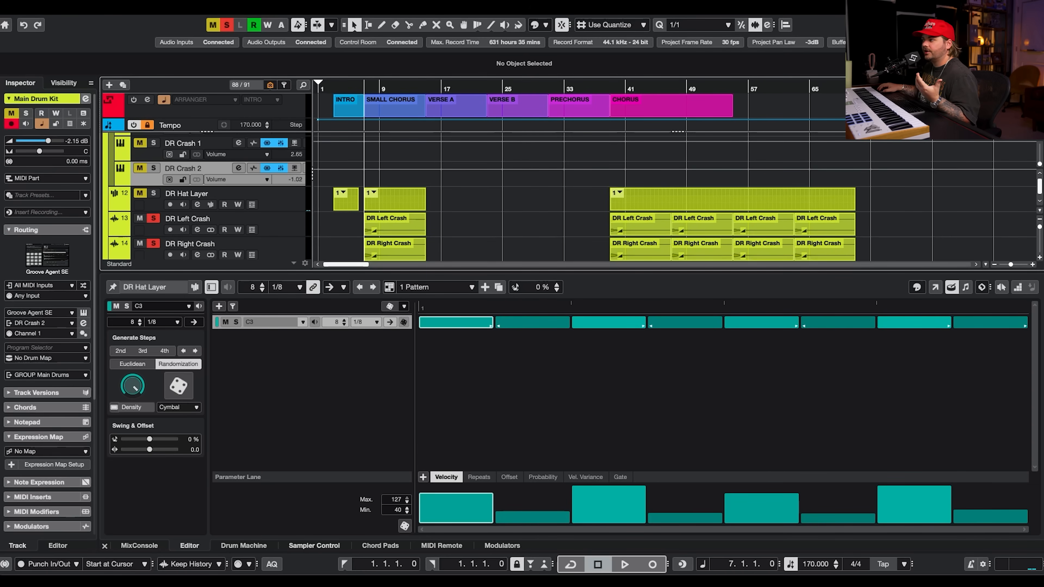
Hide the lower zone and solo PK_4_Tambo_v1 and VK_3_Tambo_v2 to audition the tambourine tracks during playback.
key("alt+super+b")
key("space")
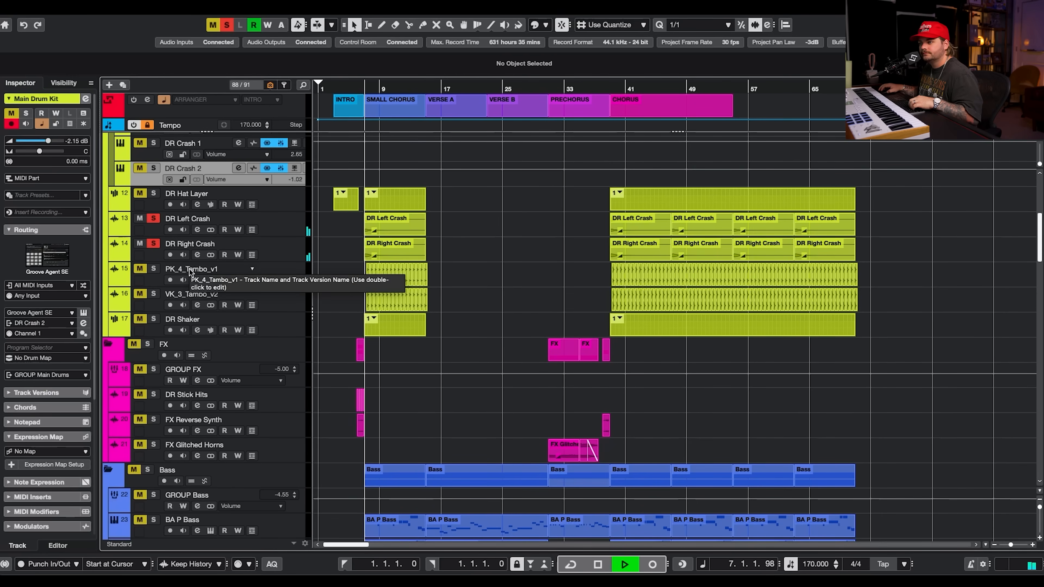
left_click(291, 219)
left_click(291, 243)
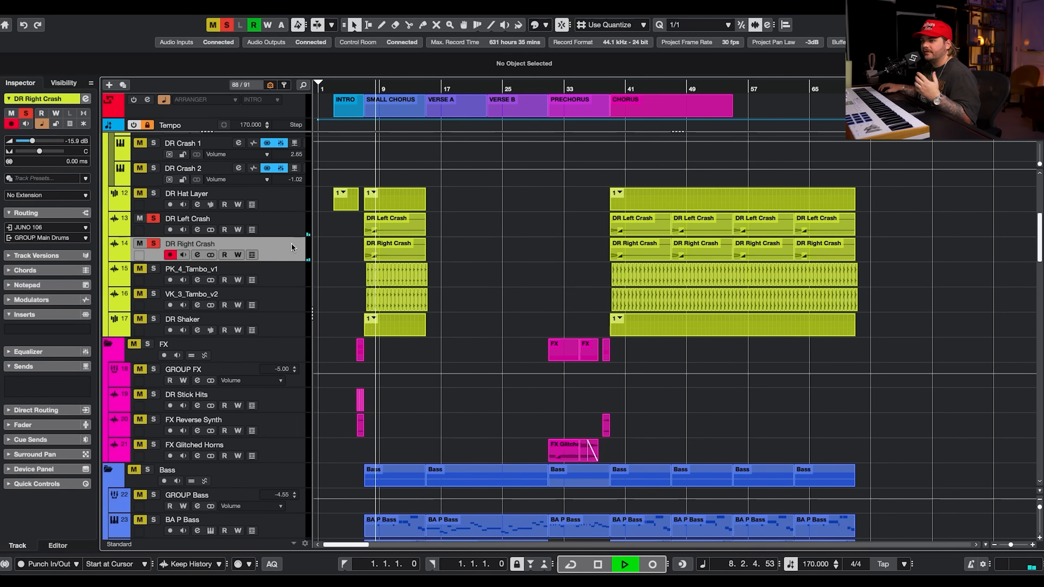
scroll(277, 264, "down", 1)
left_click(156, 266)
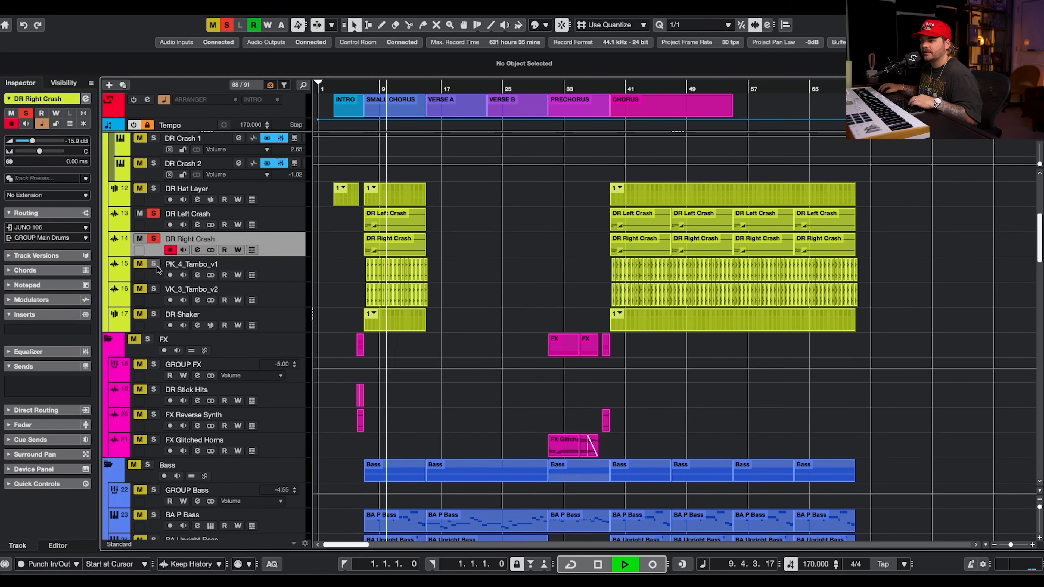
key("space")
left_click(154, 289)
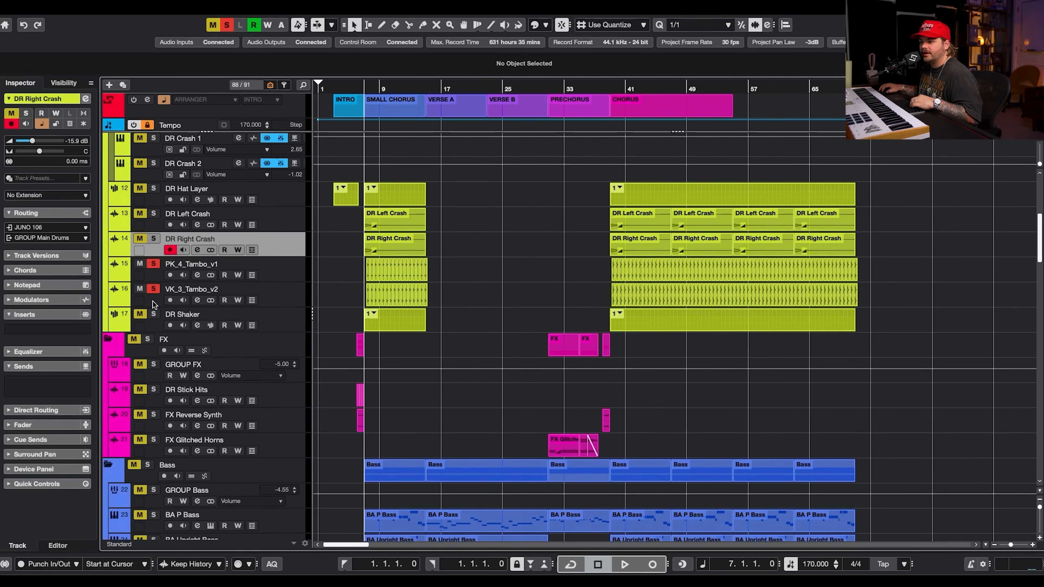
Open the DR Shaker pattern in the editor and audition it during playback before closing it.
double_click(393, 321)
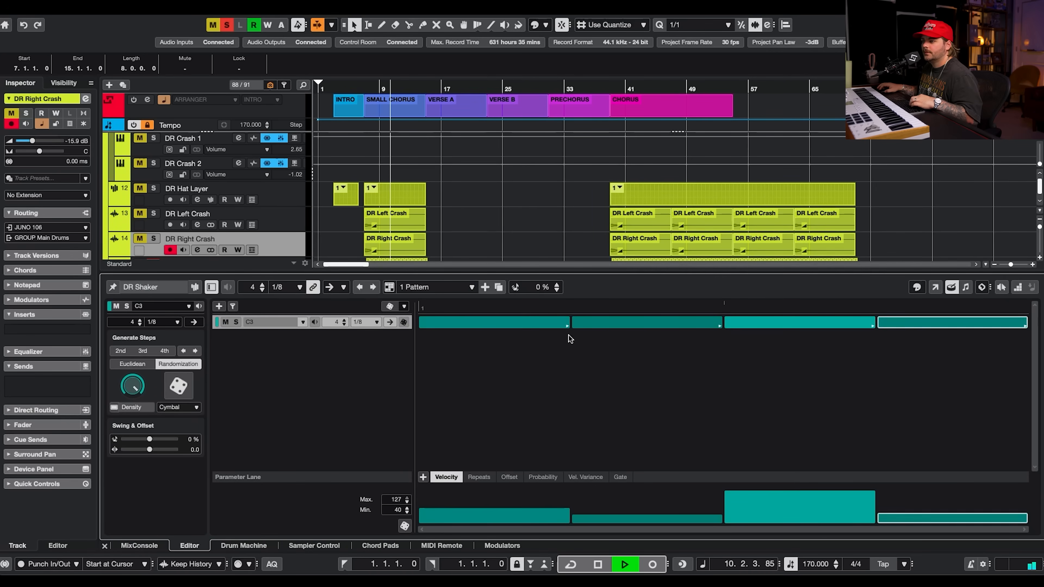
key("space")
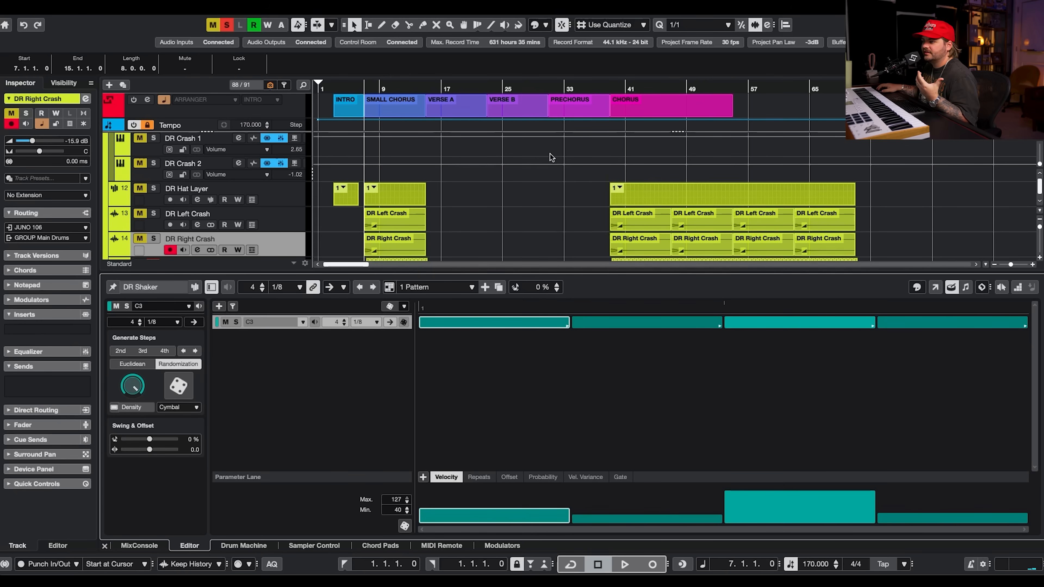
key("Return")
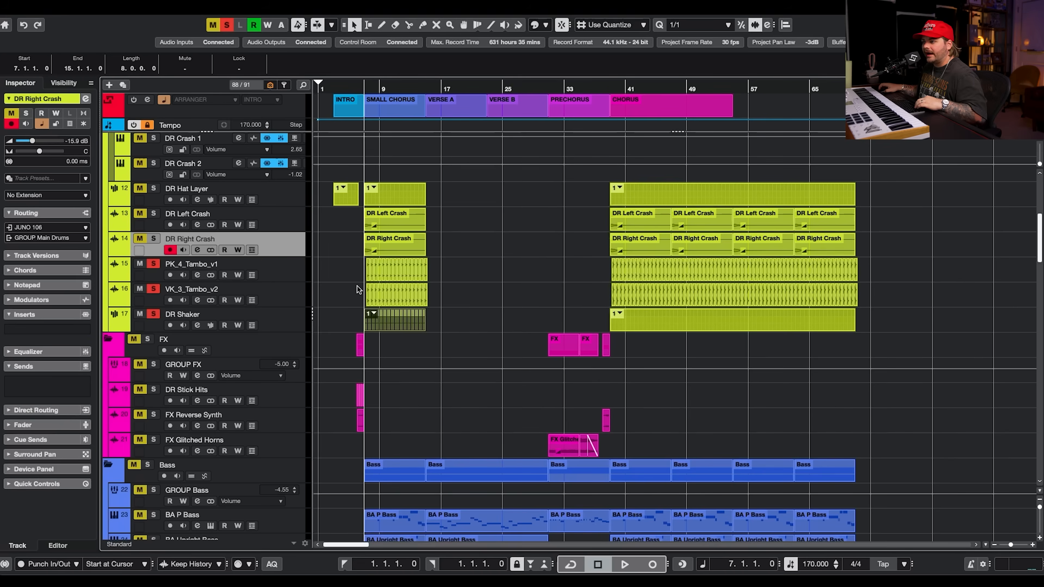
scroll(383, 299, "up", 8)
scroll(884, 354, "down", 8)
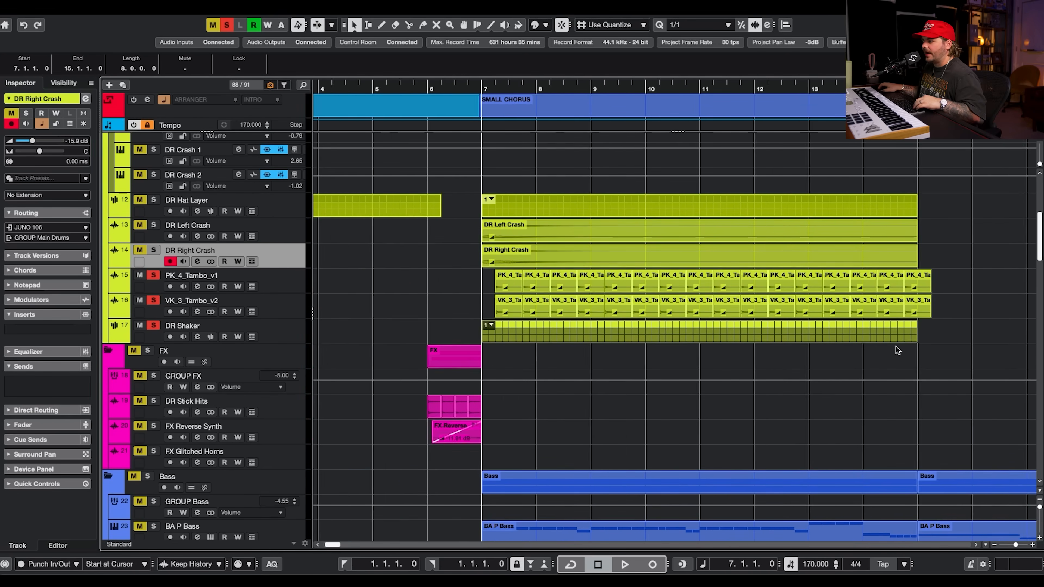
mouse_move(788, 339)
left_mouse_down()
mouse_move(959, 340)
mouse_move(790, 338)
left_mouse_up()
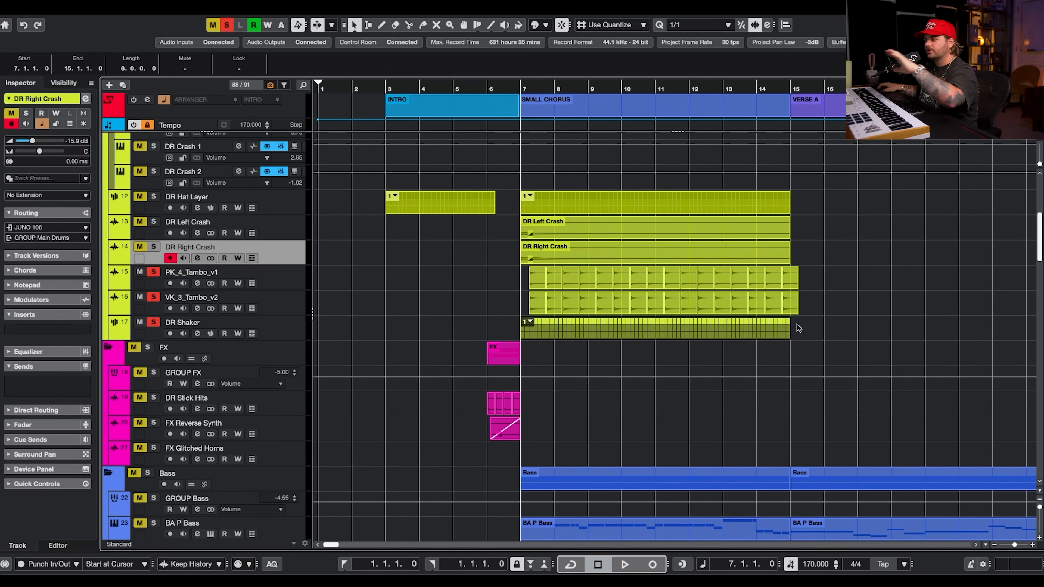
key("g")
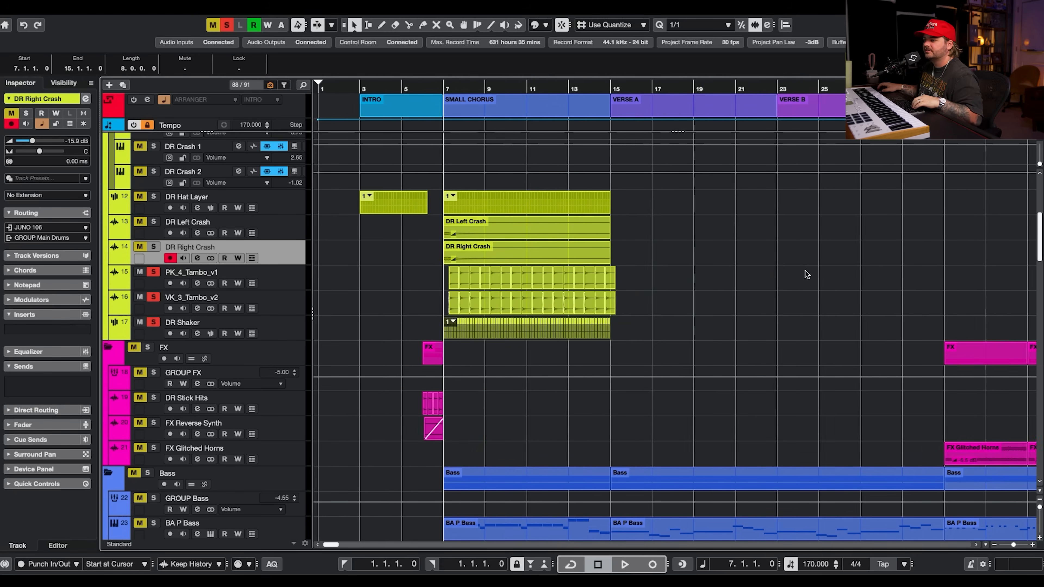
Solo the Main Drums folder and audition all drum tracks together during playback, then clear all solos.
scroll(637, 267, "right", 2)
scroll(273, 183, "up", 5)
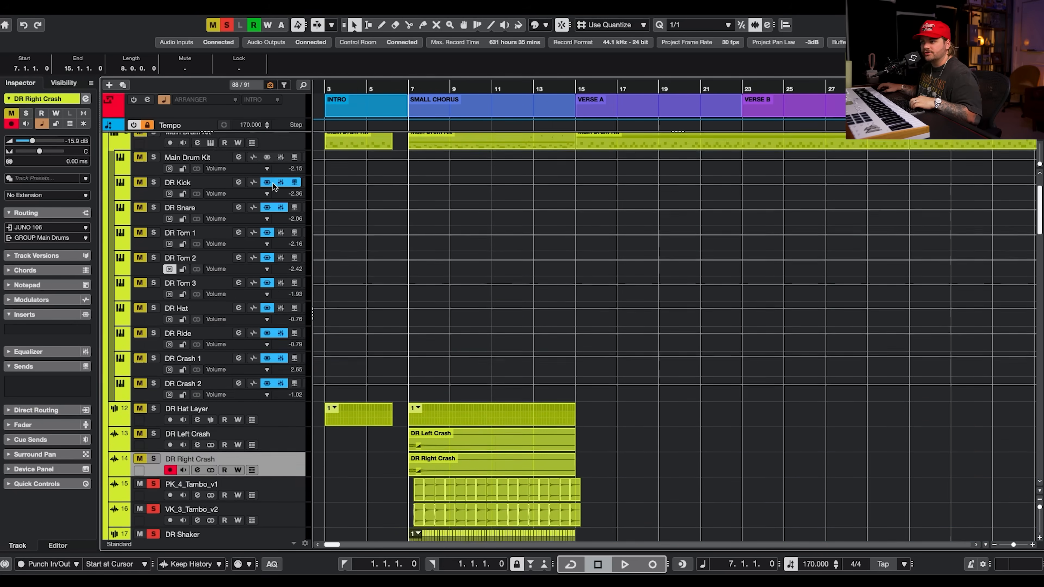
scroll(273, 184, "up", 2)
left_click(149, 142)
key("space")
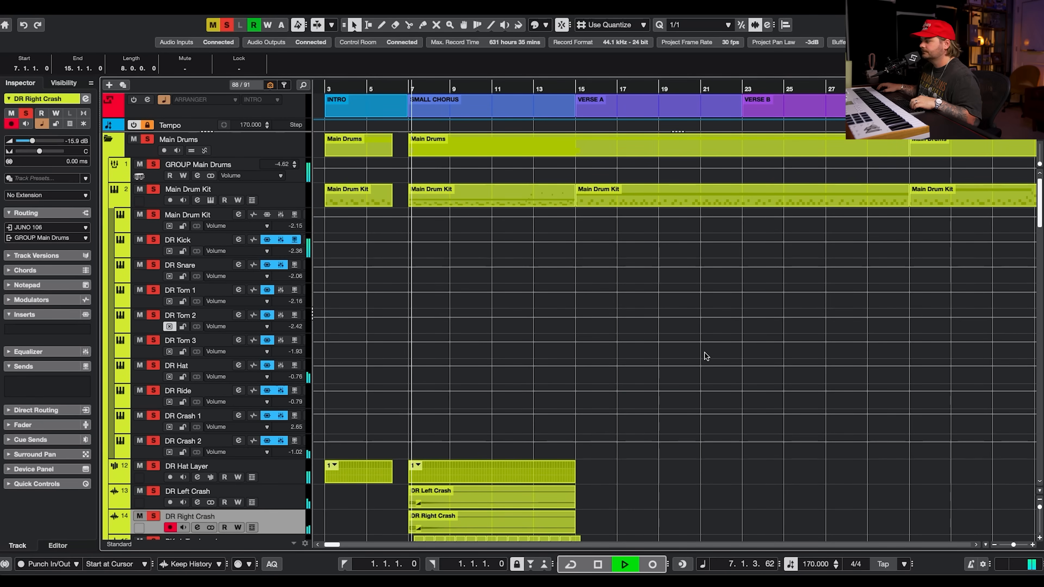
scroll(714, 296, "right", 1)
left_click(736, 230)
scroll(737, 230, "left", 2)
scroll(737, 231, "down", 5)
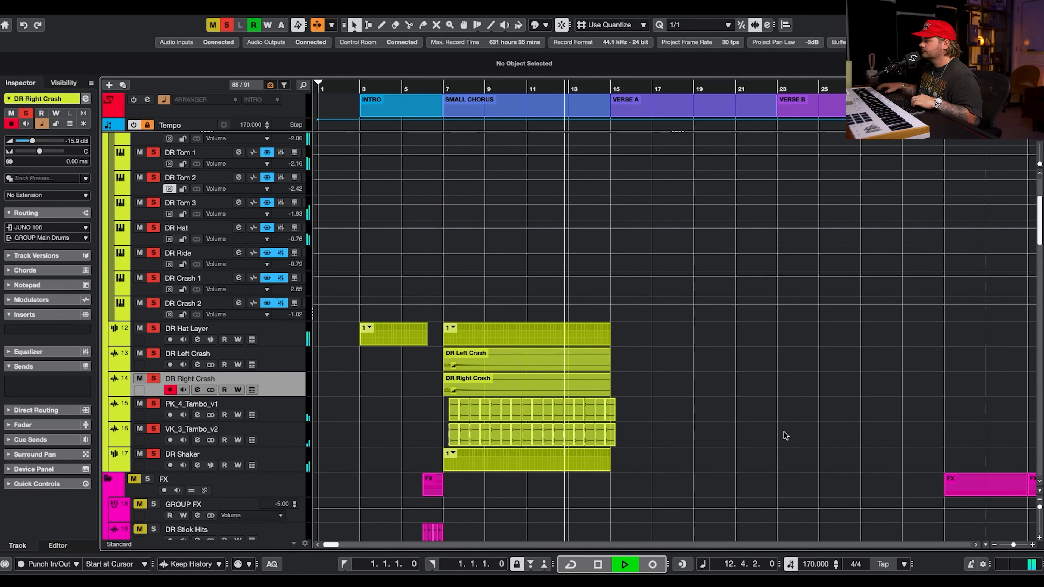
key("space")
left_click(226, 26)
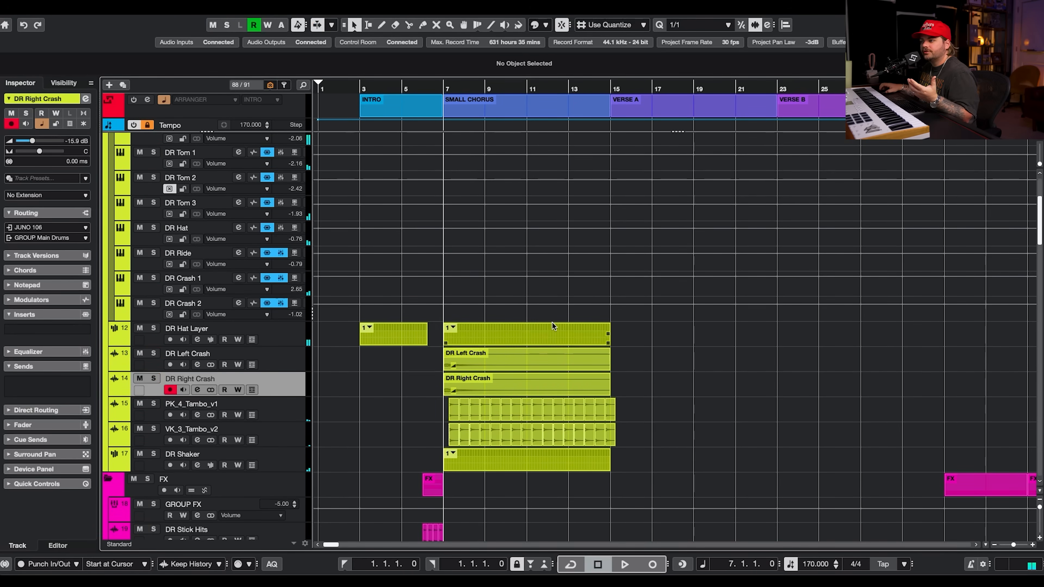
Solo the BA P Bass track and open its HALion Sonic instrument to inspect it, then close it.
scroll(552, 321, "down", 14)
left_click(152, 268)
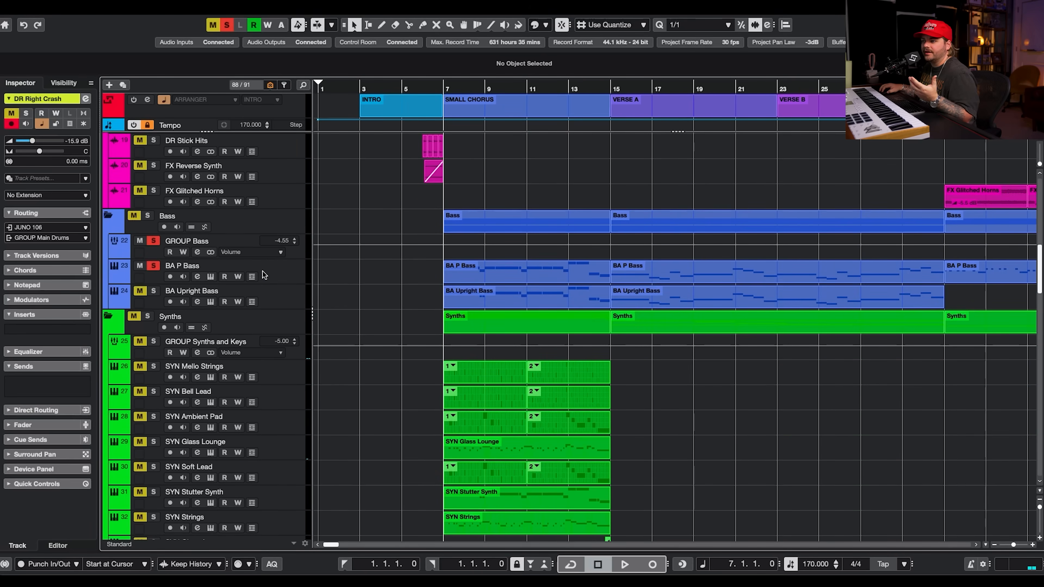
left_click(230, 283)
left_click(211, 278)
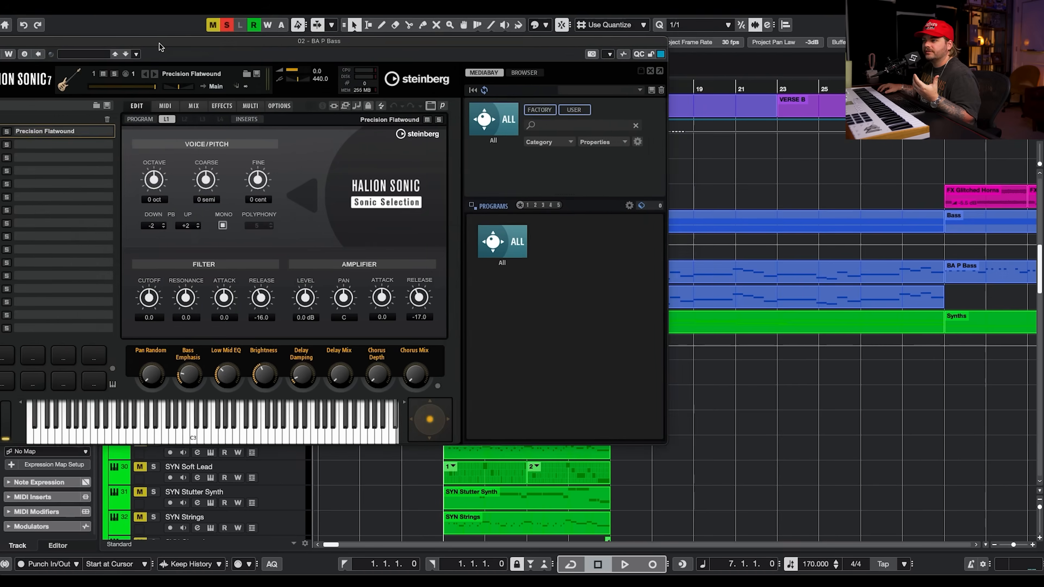
left_click_drag(161, 48, 309, 51)
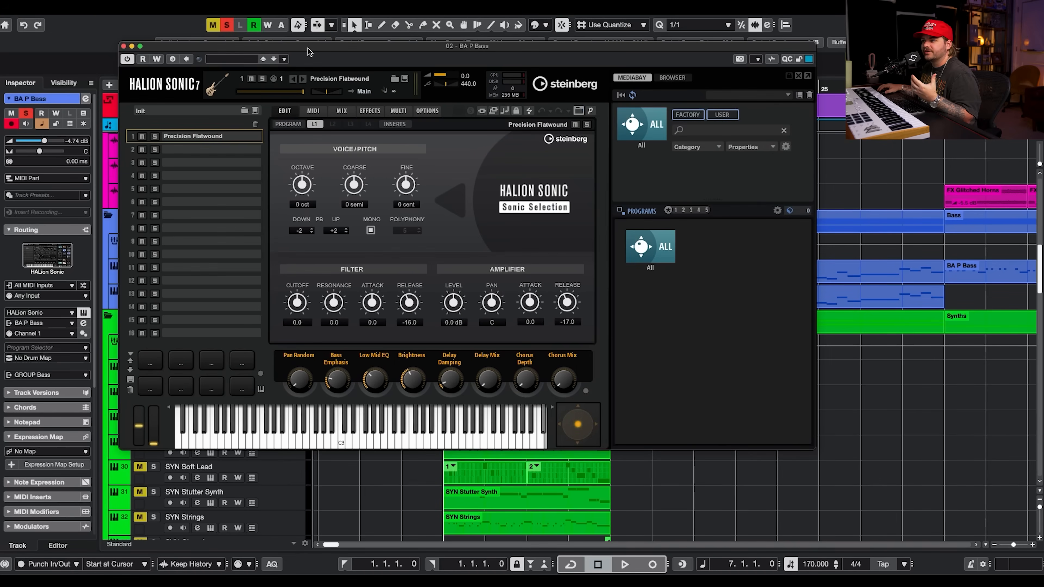
left_click(123, 47)
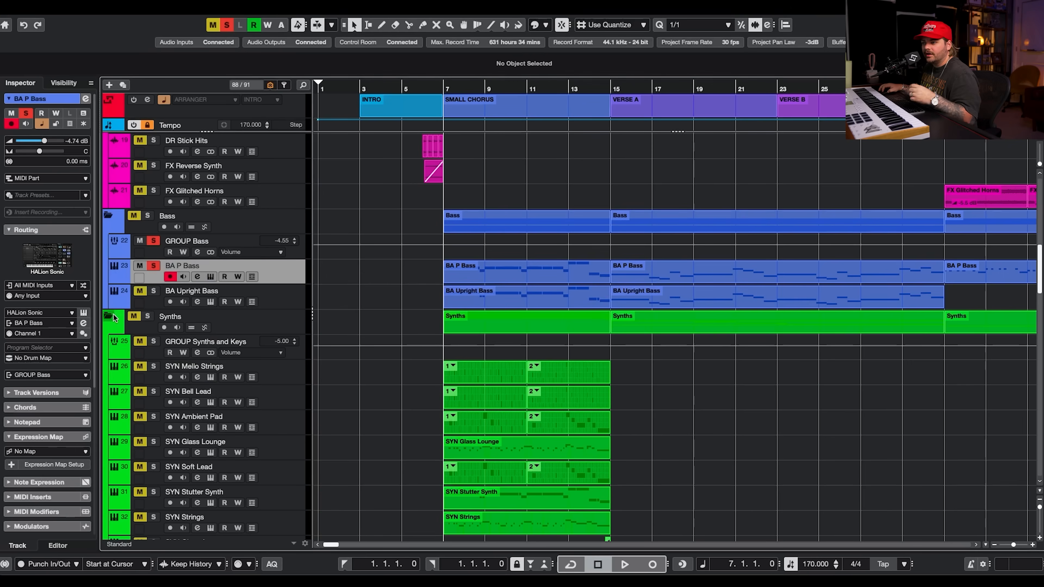
Show the BA P Bass inserts in the inspector and audition the bass during playback.
scroll(75, 476, "down", 5)
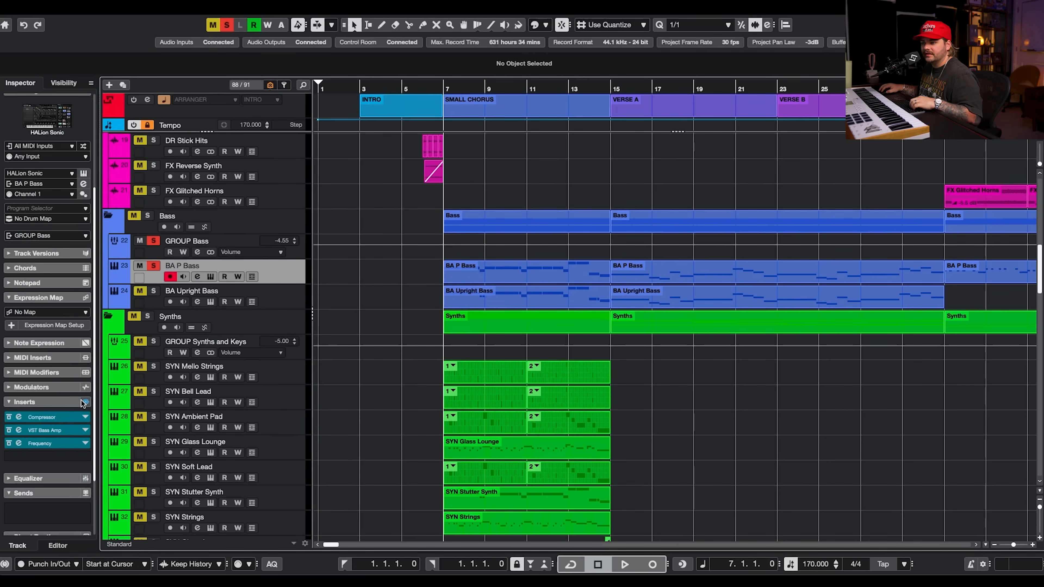
key("space")
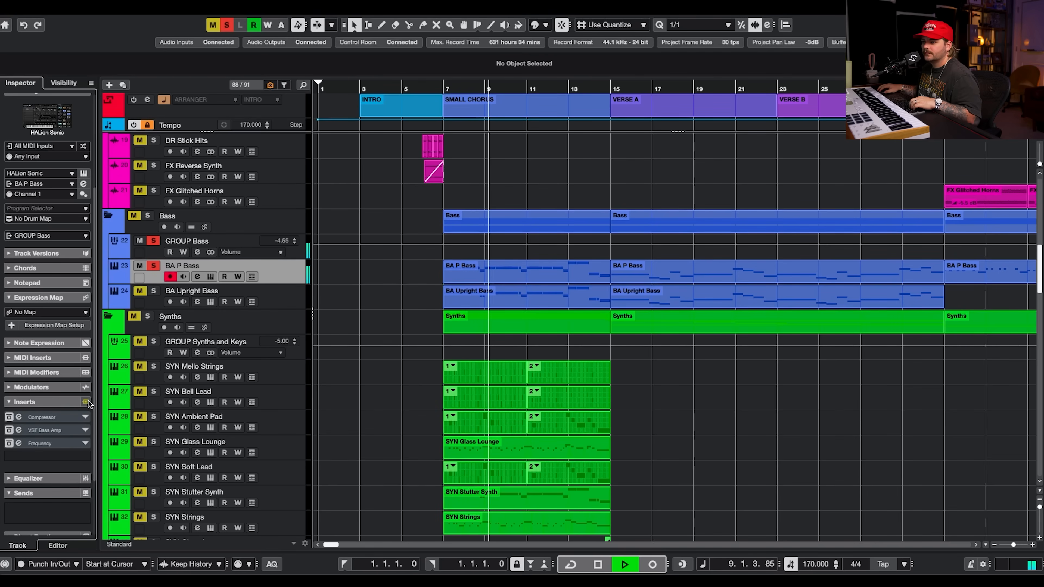
key("space")
Open the BA P Bass channel settings and its Compressor insert, and inspect the side-chain routing from DR Kick.
left_click(197, 276)
left_click(280, 165)
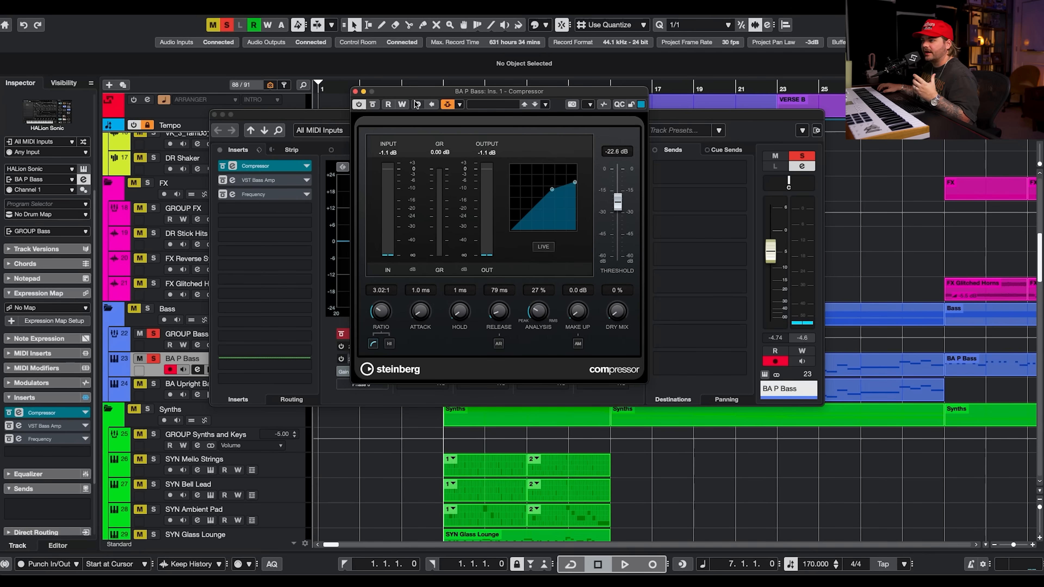
left_click(460, 106)
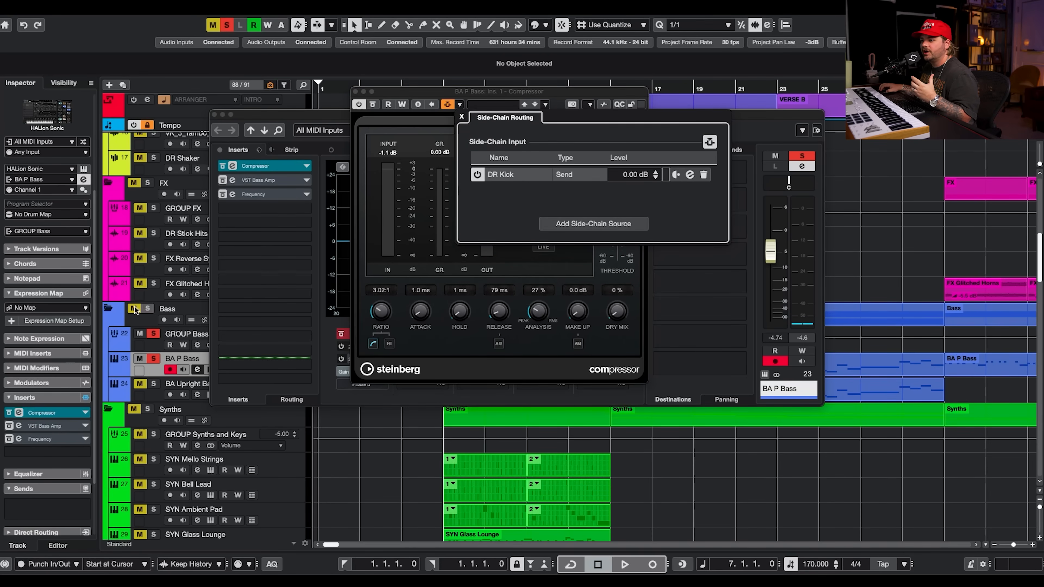
left_click(109, 320)
Solo GROUP Main Drums and raise the bass Compressor threshold to about -19.2 dB during playback, then close it.
scroll(113, 322, "up", 10)
left_click(154, 164)
key("space")
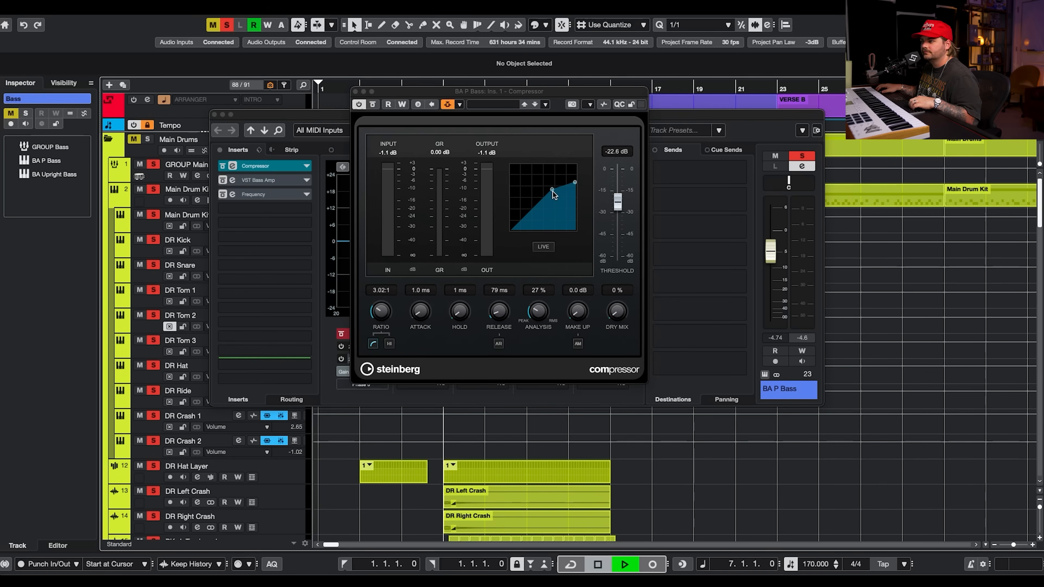
left_click_drag(551, 191, 566, 188)
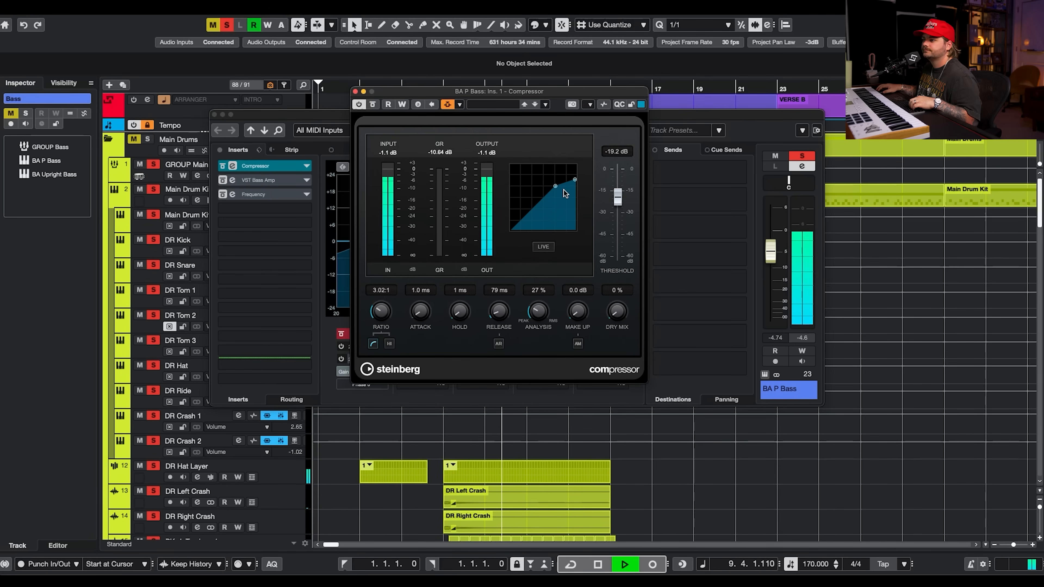
key("space")
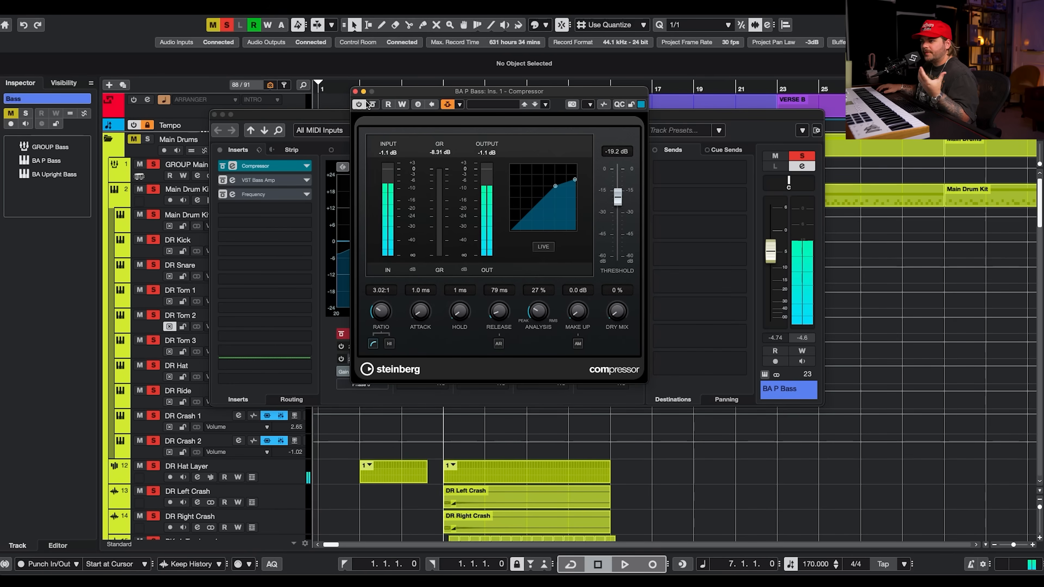
left_click(355, 91)
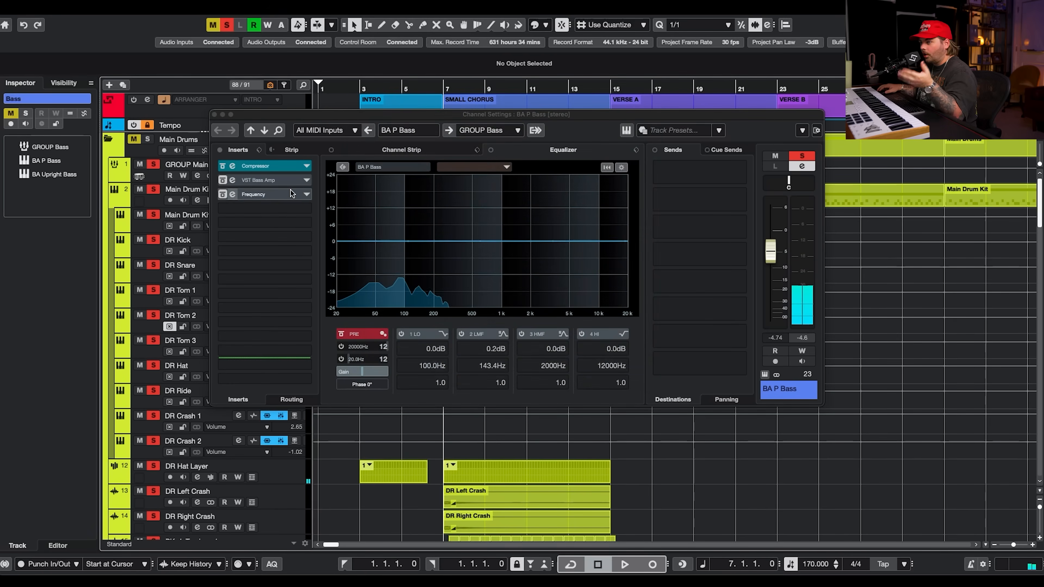
Open the VST Bass Amp insert and browse its pre-effects, amplifiers, cabinets, post-effects, microphones, configuration and master sections.
left_click(231, 180)
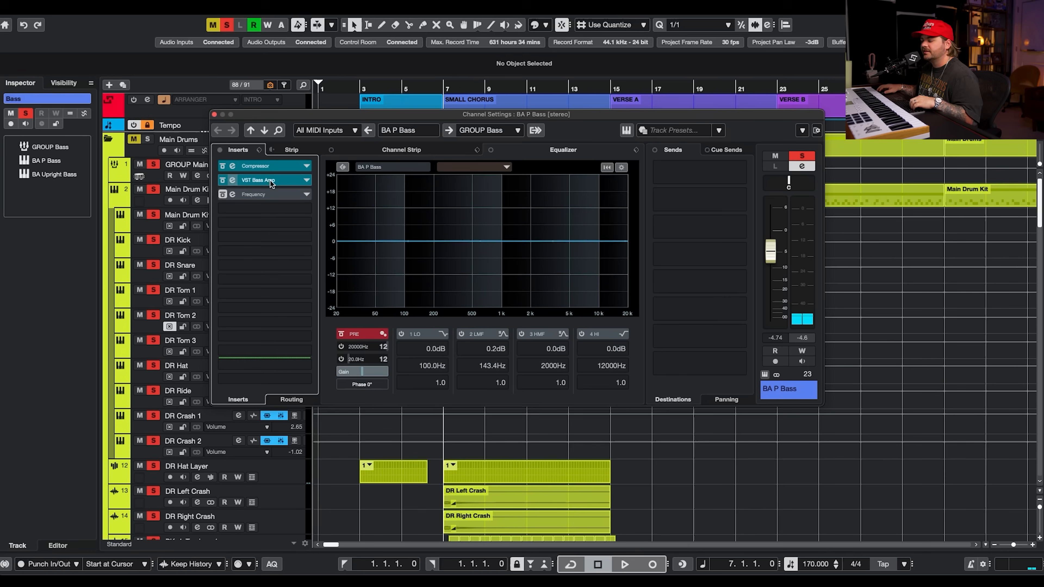
left_click_drag(642, 44, 547, 38)
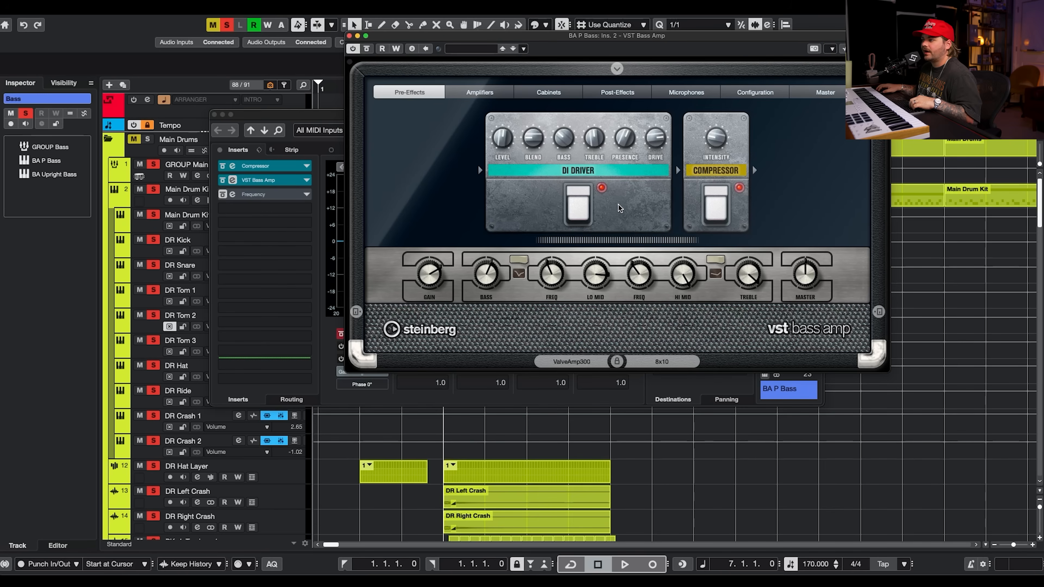
left_click(463, 96)
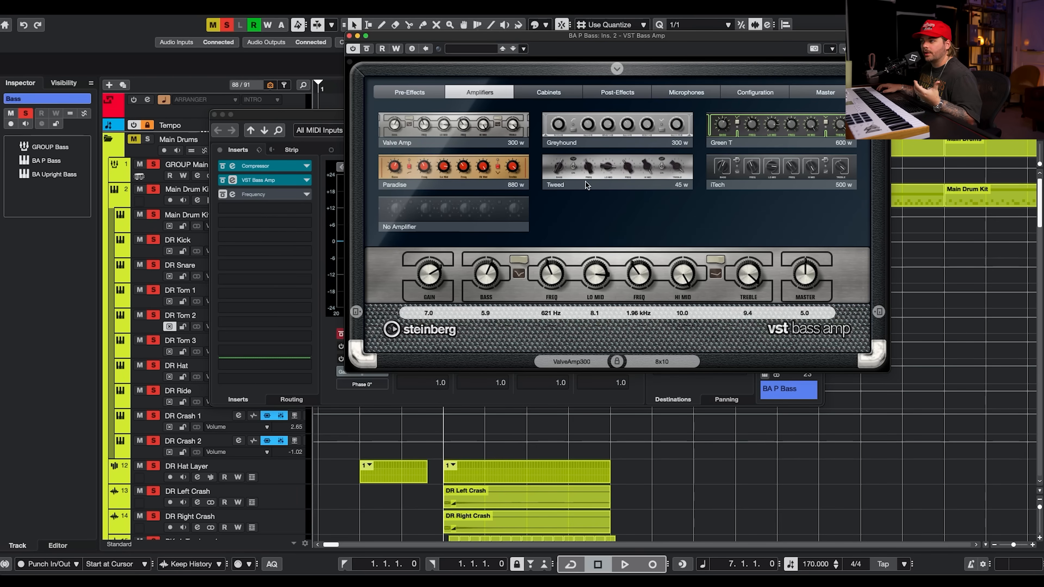
left_click(549, 91)
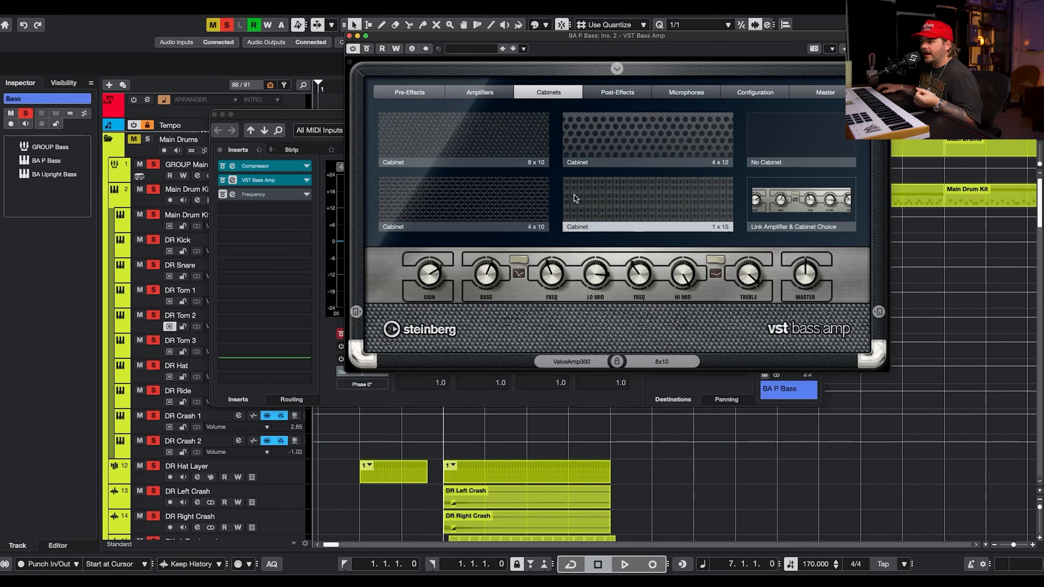
left_click(617, 93)
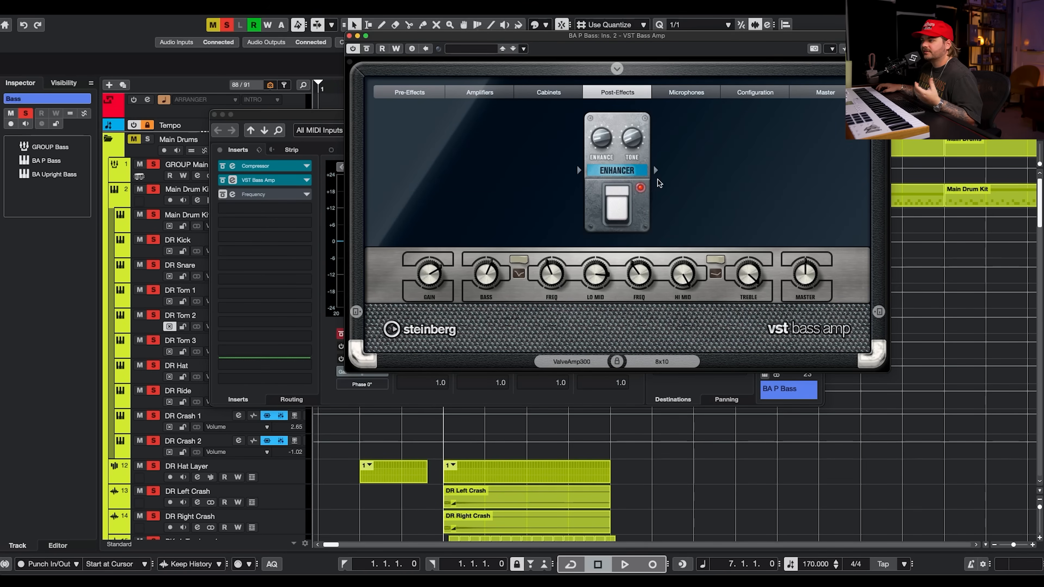
mouse_move(631, 162)
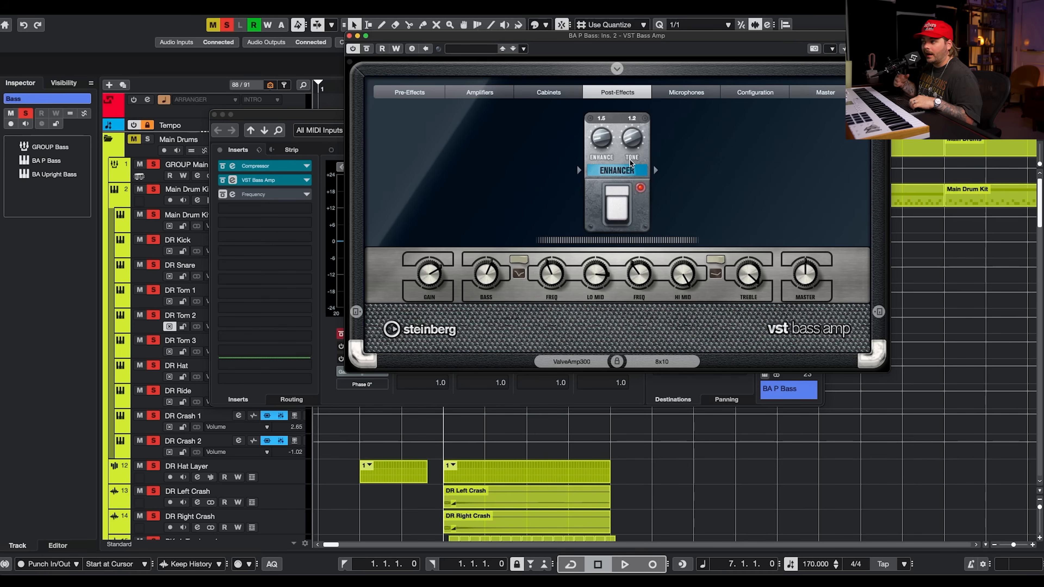
left_click(686, 92)
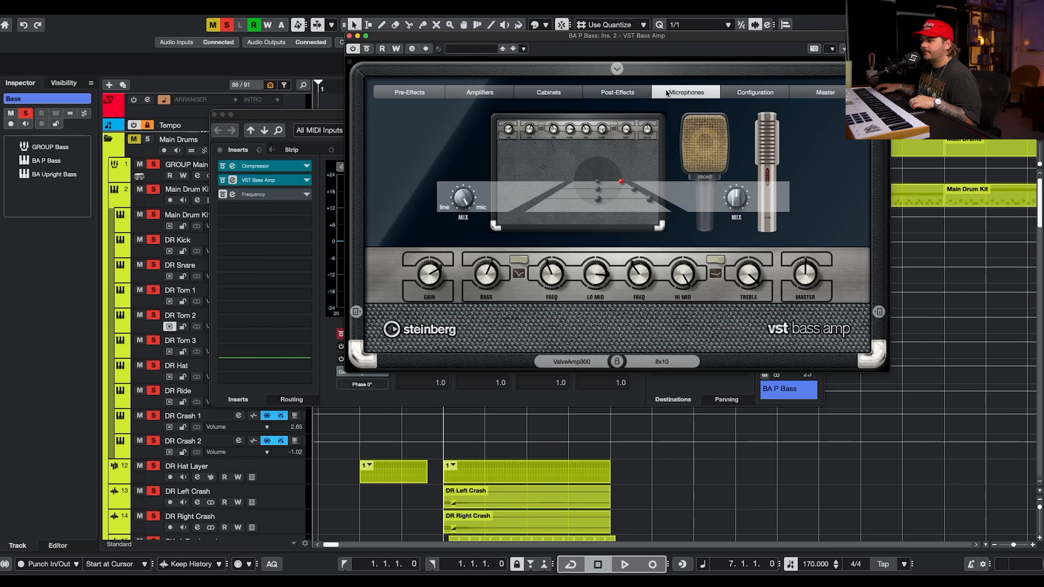
left_click(703, 148)
left_click(762, 146)
left_click(769, 144)
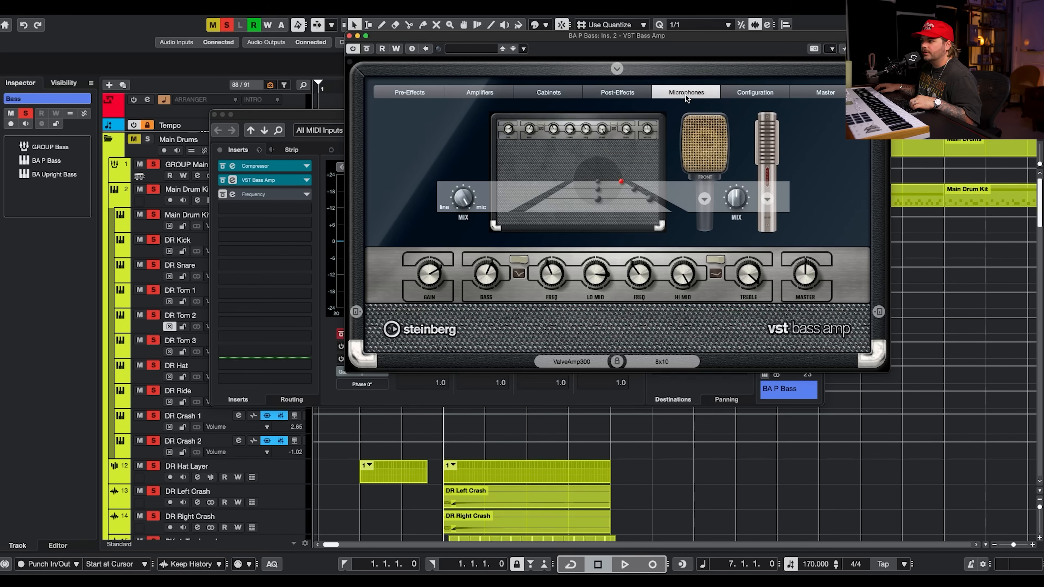
left_click(755, 92)
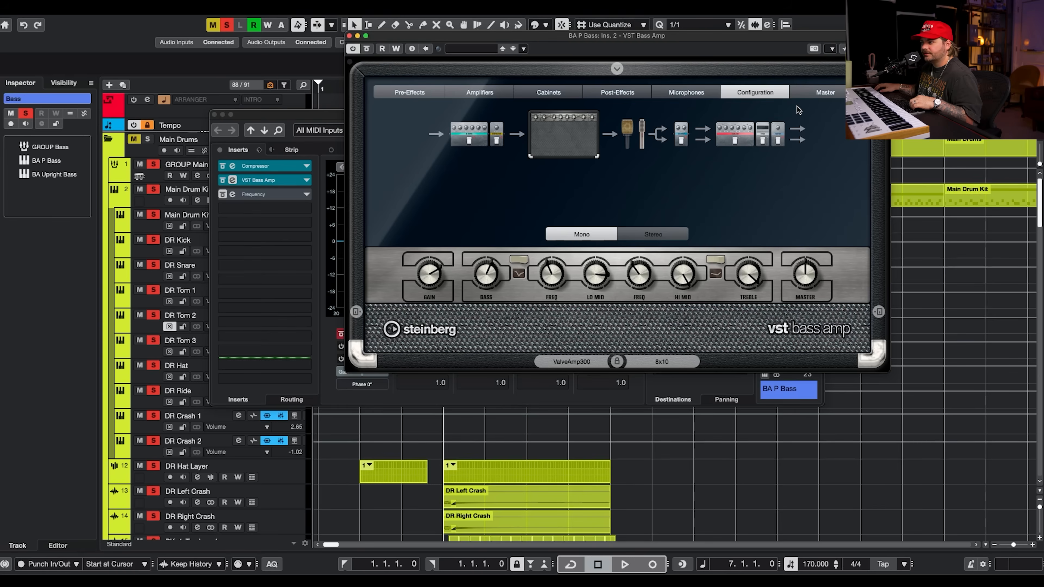
left_click(818, 93)
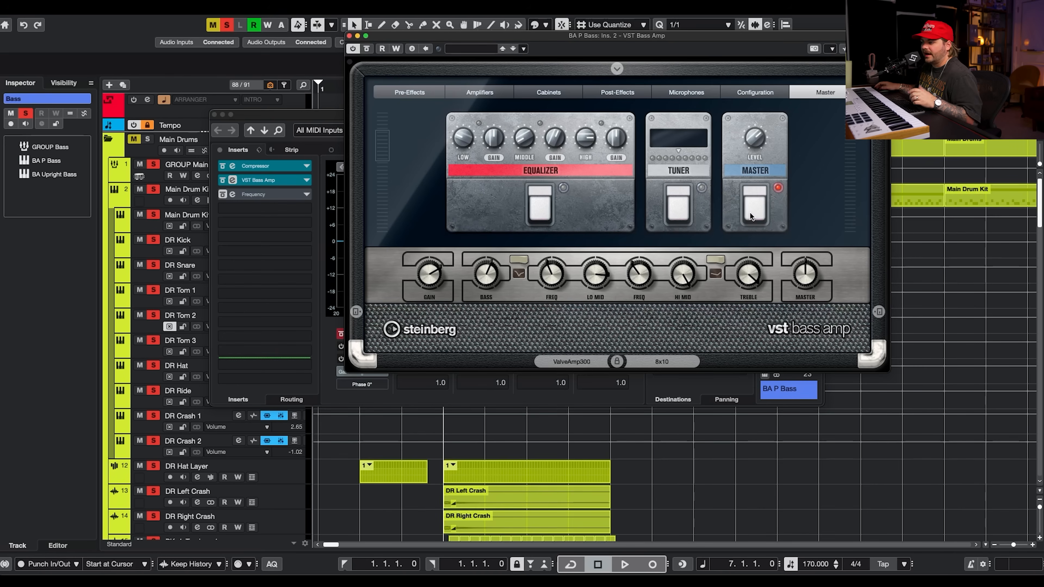
Audition the bass during playback while toggling the VST Bass Amp bypass on and off.
left_click(541, 206)
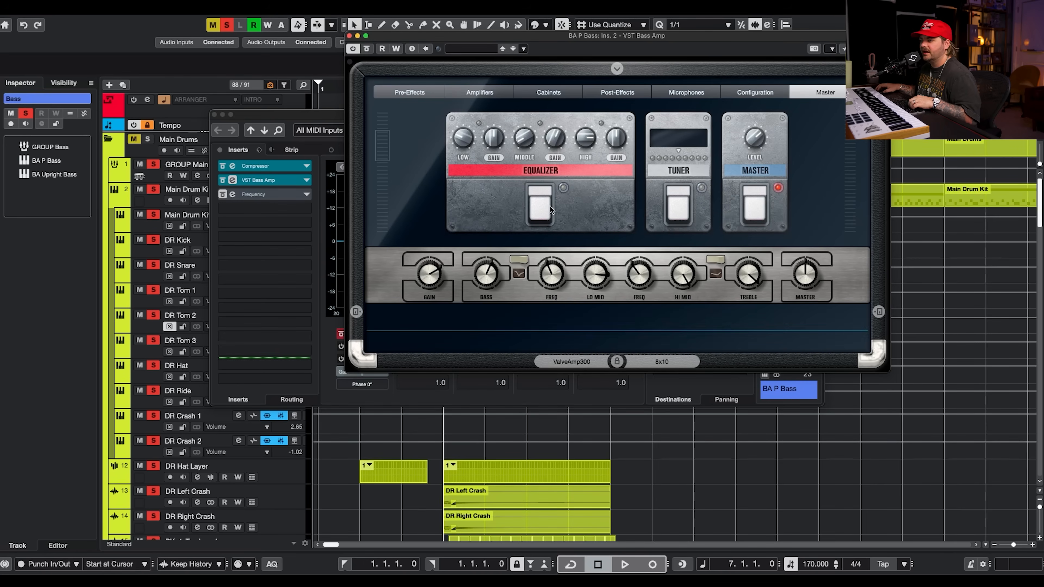
key("space")
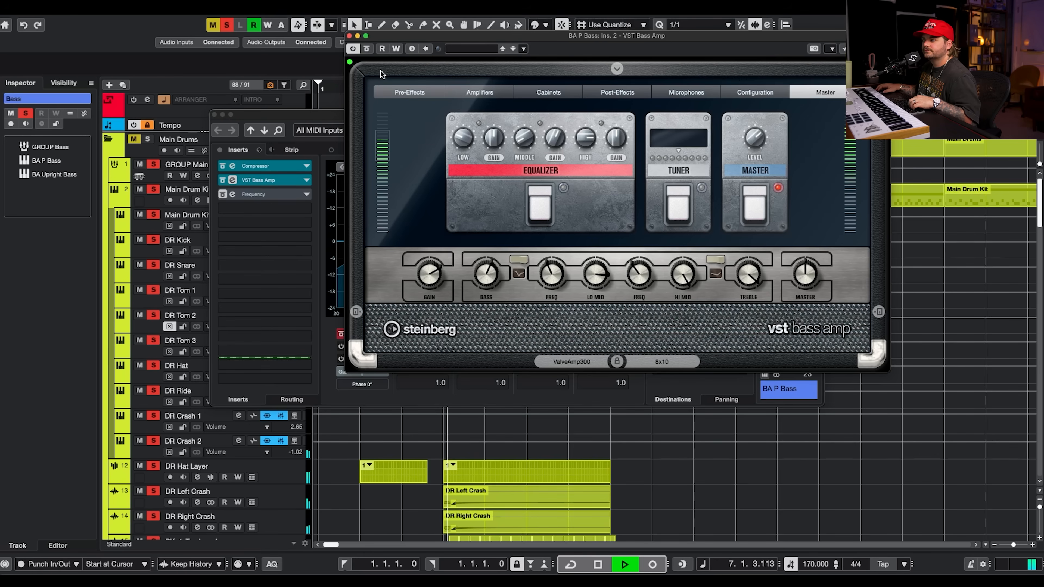
left_click(366, 50)
left_click(367, 51)
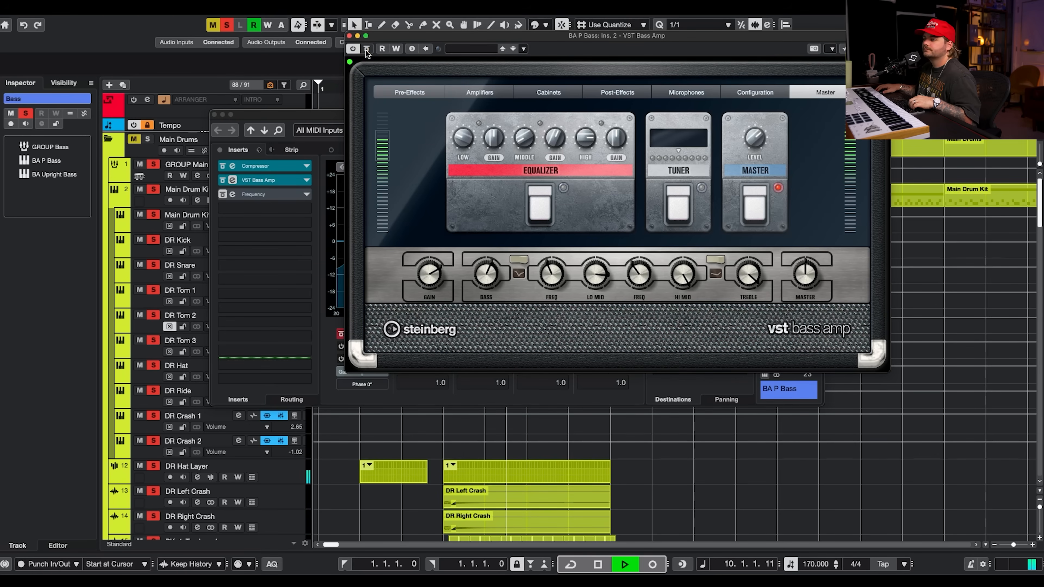
key("space")
Open the Frequency EQ insert on BA P Bass and audition it during playback, then close it.
left_click(223, 196)
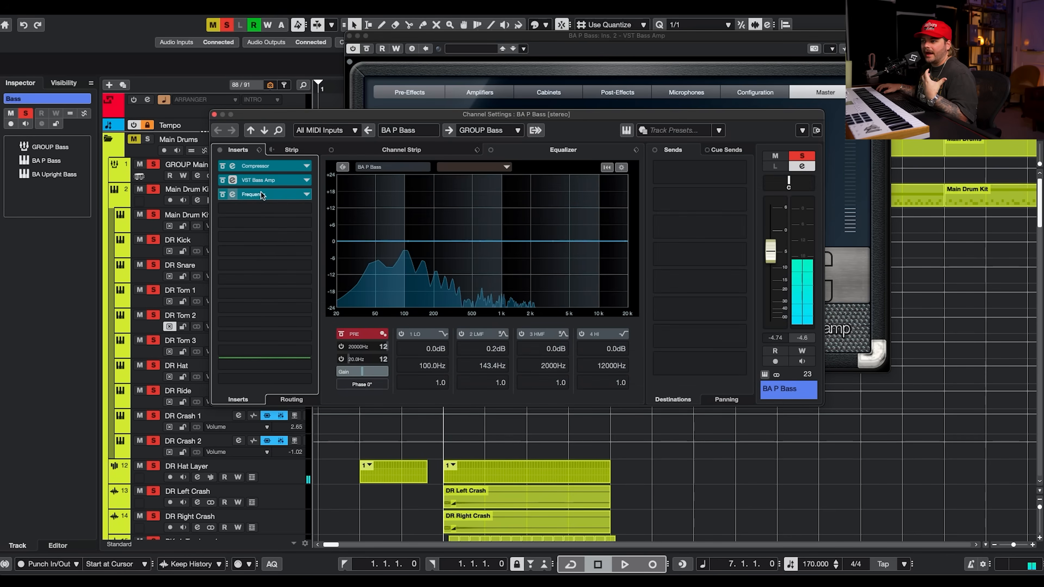
left_click(284, 193)
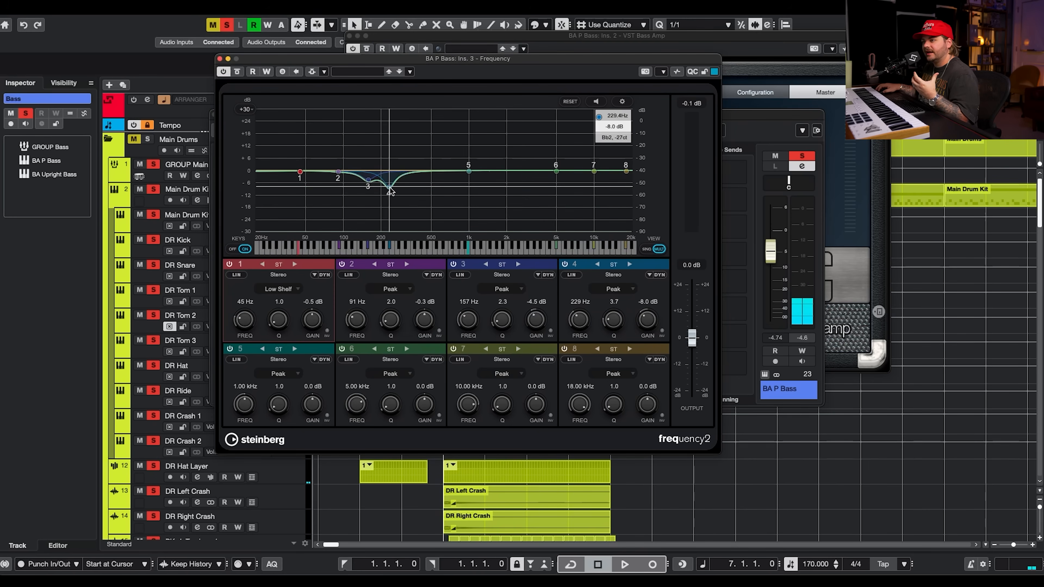
key("space")
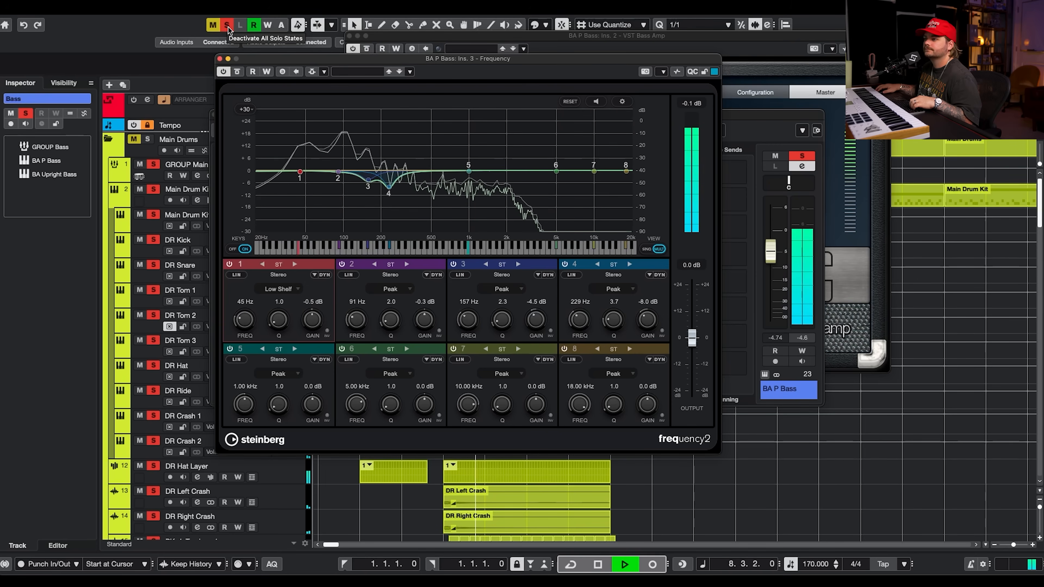
left_click(220, 59)
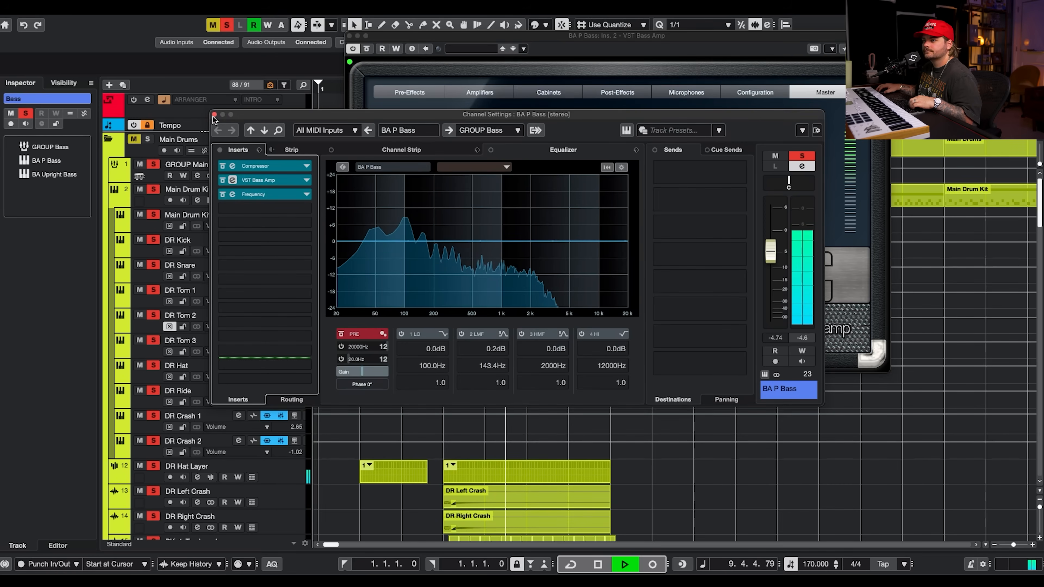
key("space")
Close the amp and channel settings windows and clear all solos.
left_click(349, 36)
left_click(214, 115)
scroll(511, 292, "down", 8)
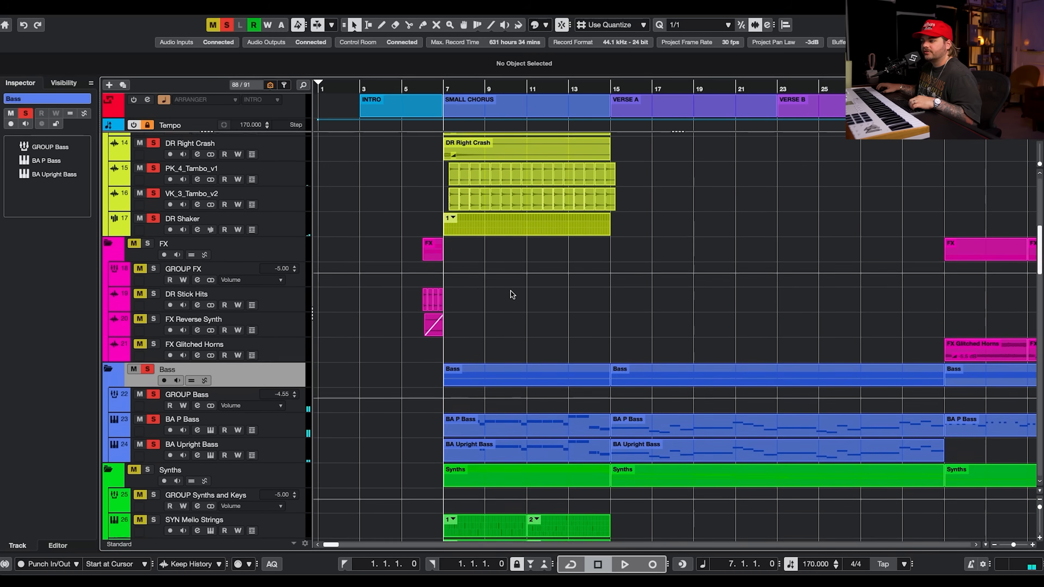
left_click(227, 26)
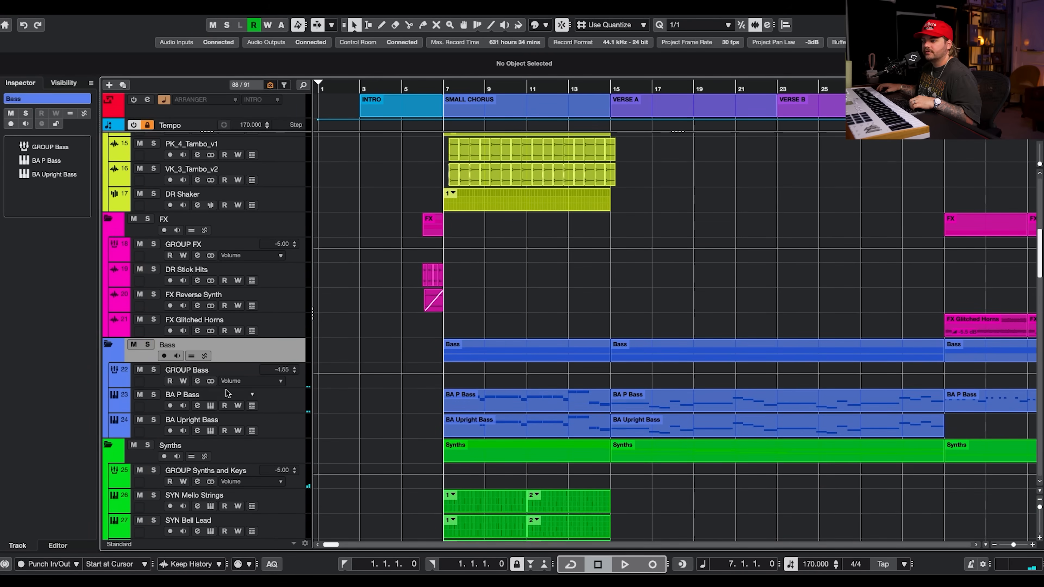
Solo BA Upright Bass and open its HALion Sonic instrument to view the Acoustic Bass program, then close it.
left_click(153, 420)
left_click(291, 426)
left_click(210, 431)
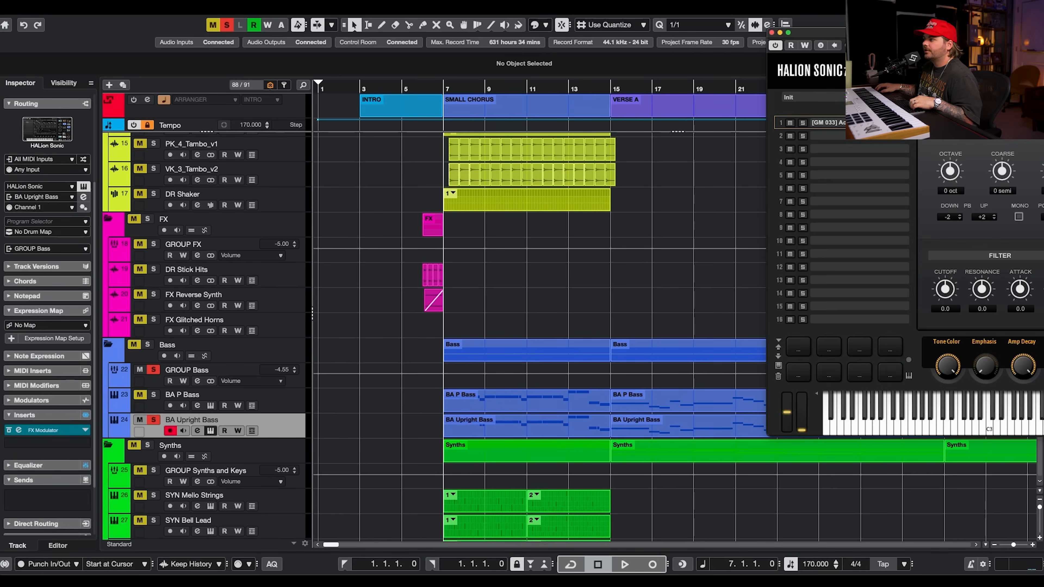
left_click_drag(884, 33, 194, 7)
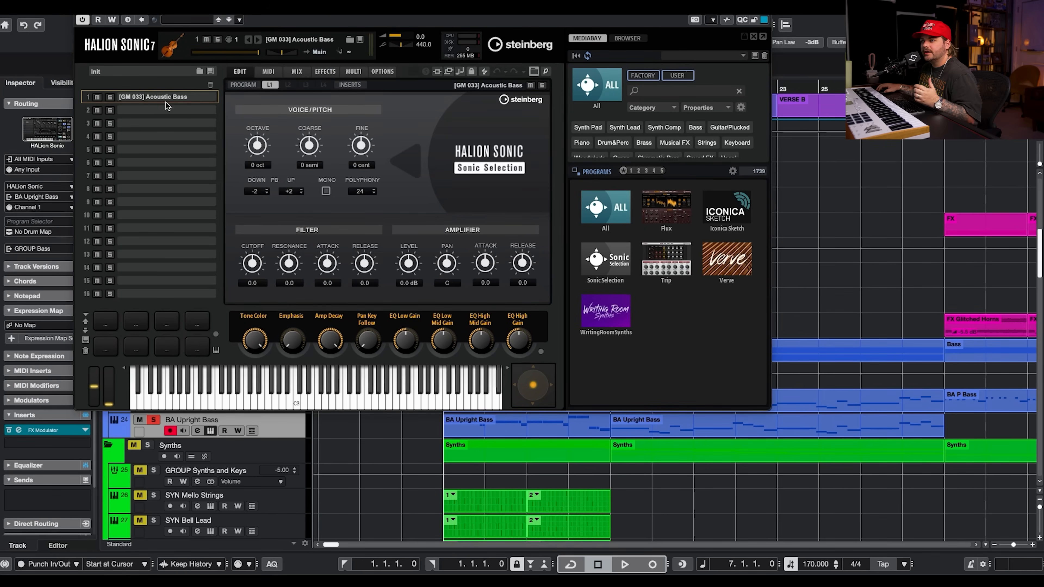
left_click(79, 6)
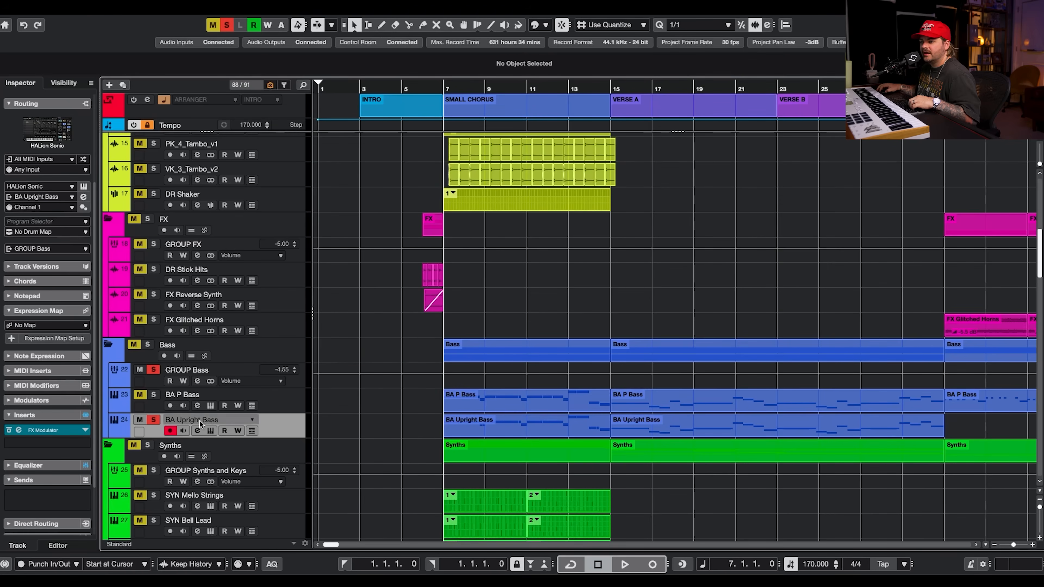
Open the FX Modulator insert on BA Upright Bass and audition it during playback, then close the plugin and channel settings.
left_click(198, 431)
double_click(274, 168)
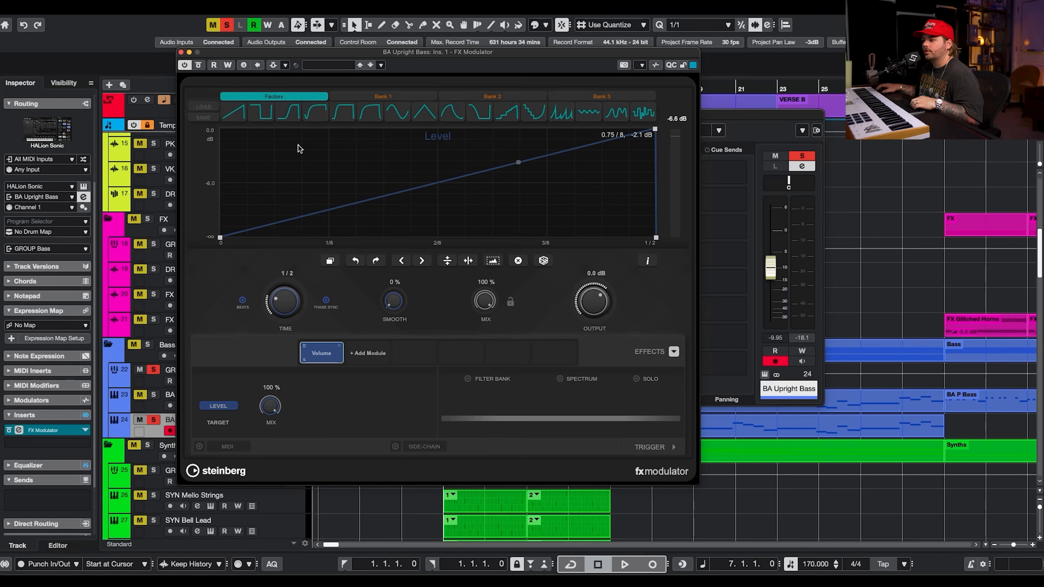
key("space")
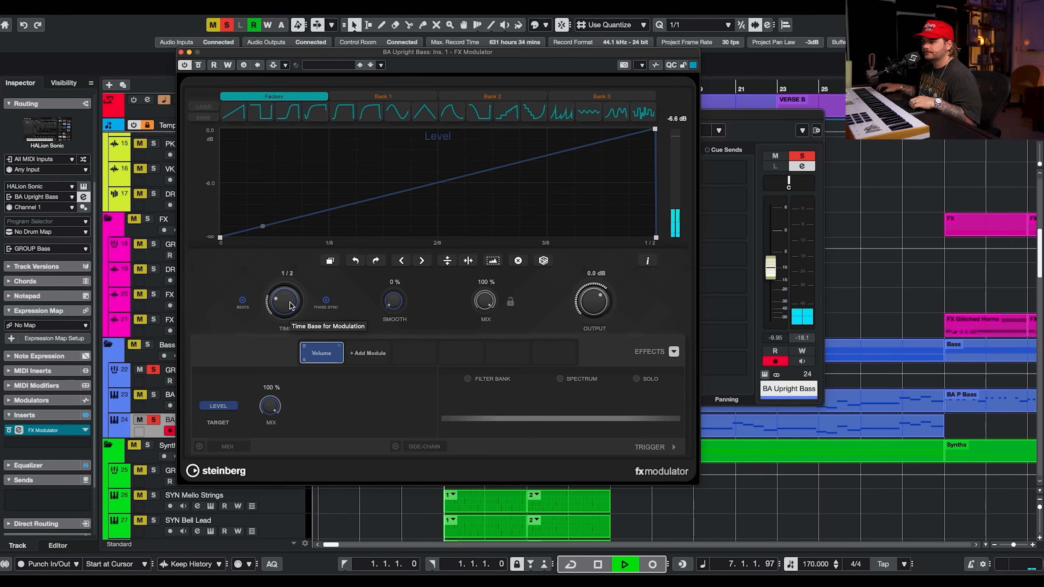
left_click(181, 52)
left_click(154, 395)
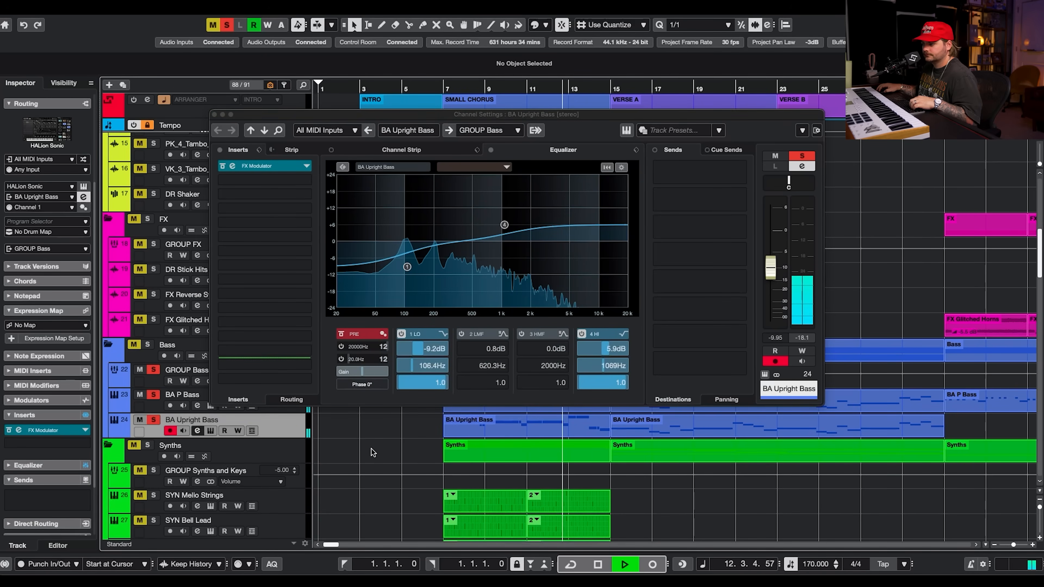
key("space")
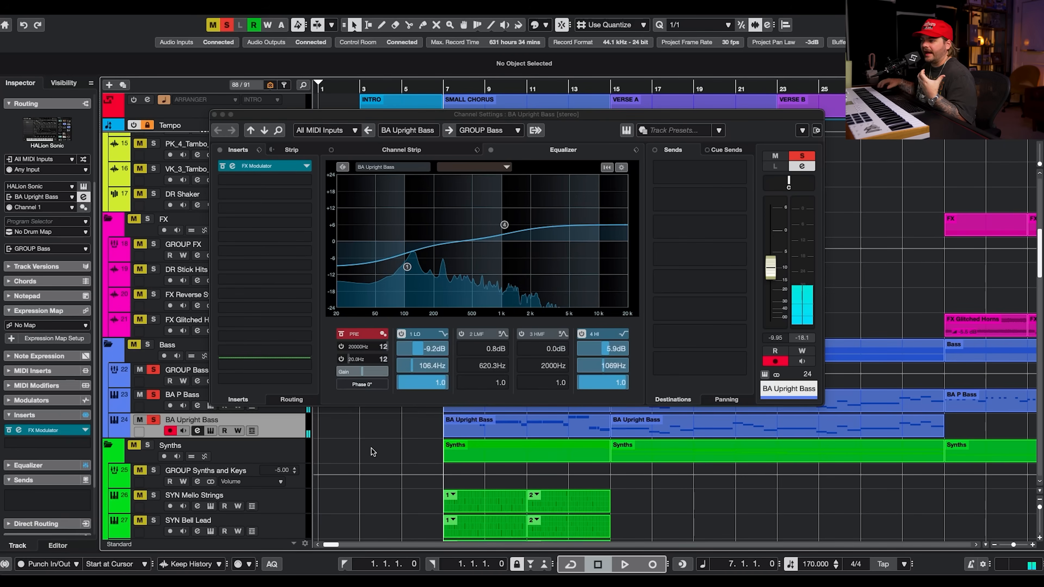
left_click(214, 114)
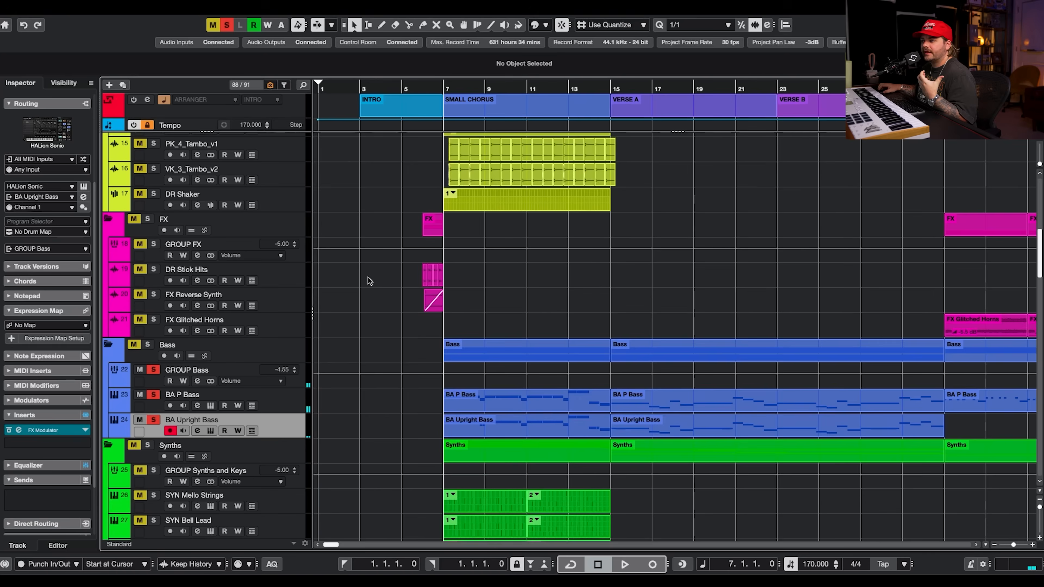
Solo the Main Drums folder, play the drums with the upright bass, then clear all solos.
scroll(366, 280, "up", 10)
left_click(148, 140)
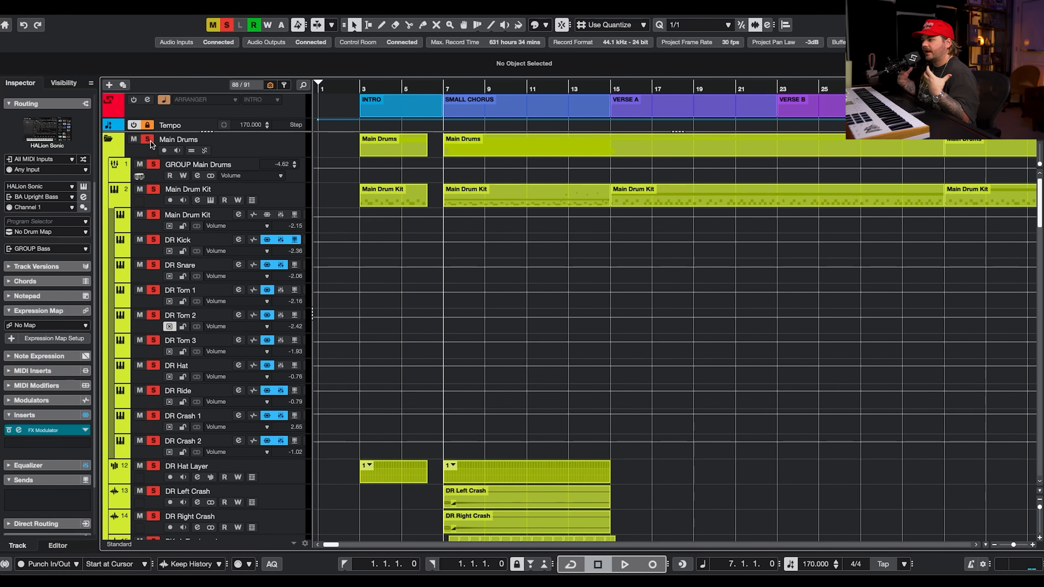
key("space")
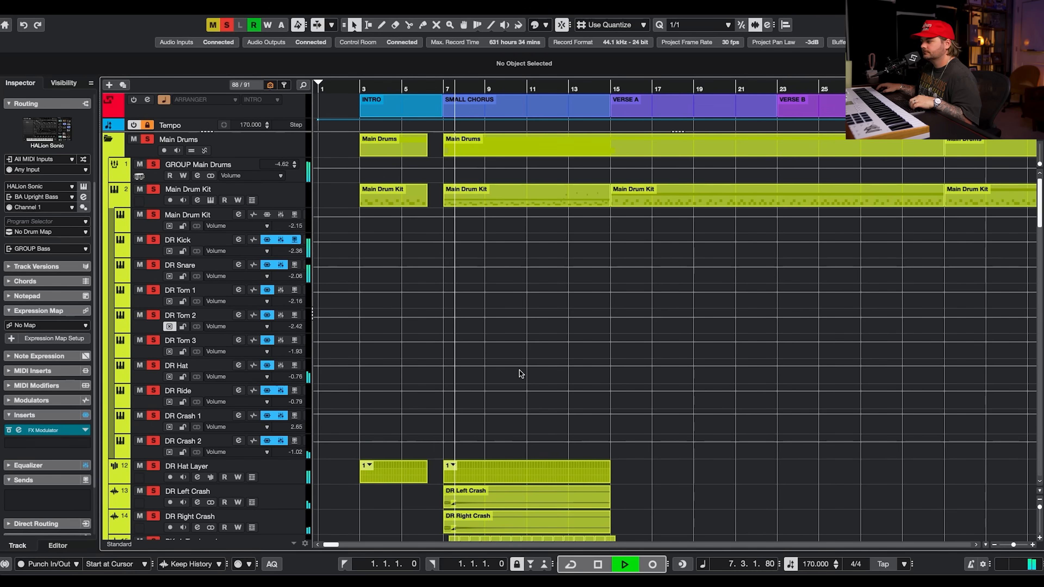
scroll(652, 447, "down", 15)
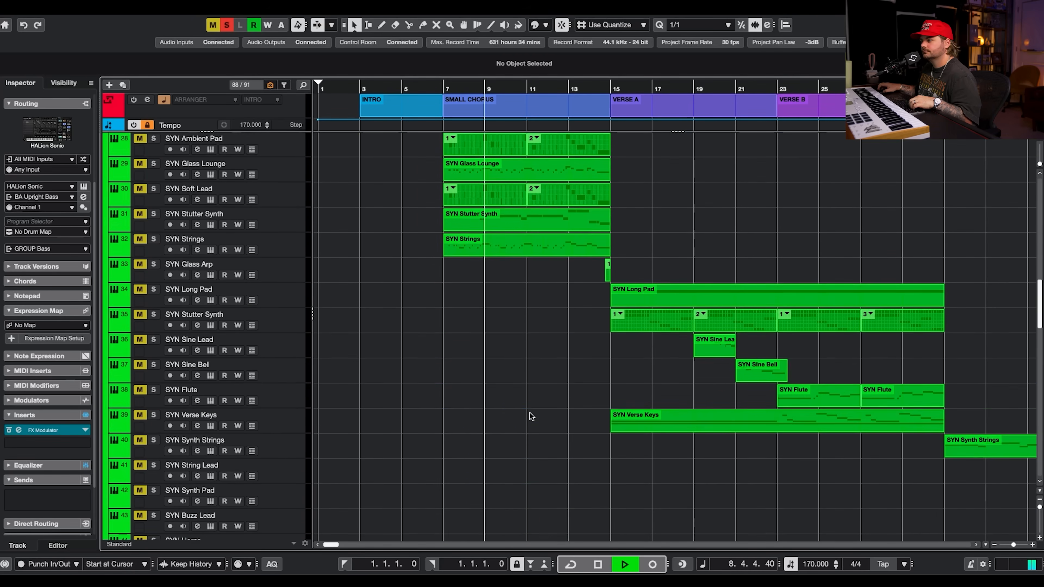
scroll(524, 412, "down", 5)
scroll(530, 358, "up", 10)
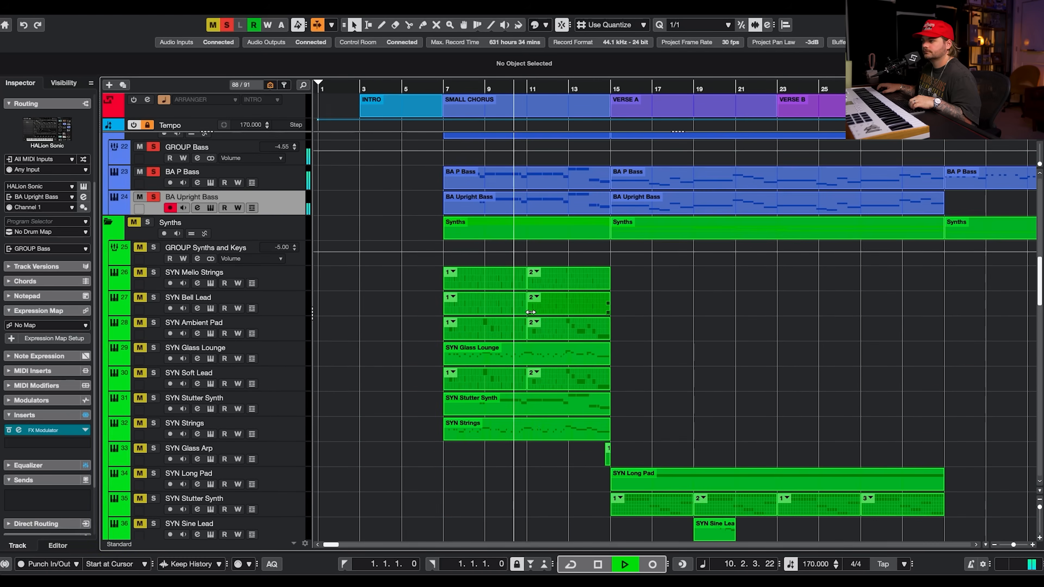
key("space")
left_click(232, 24)
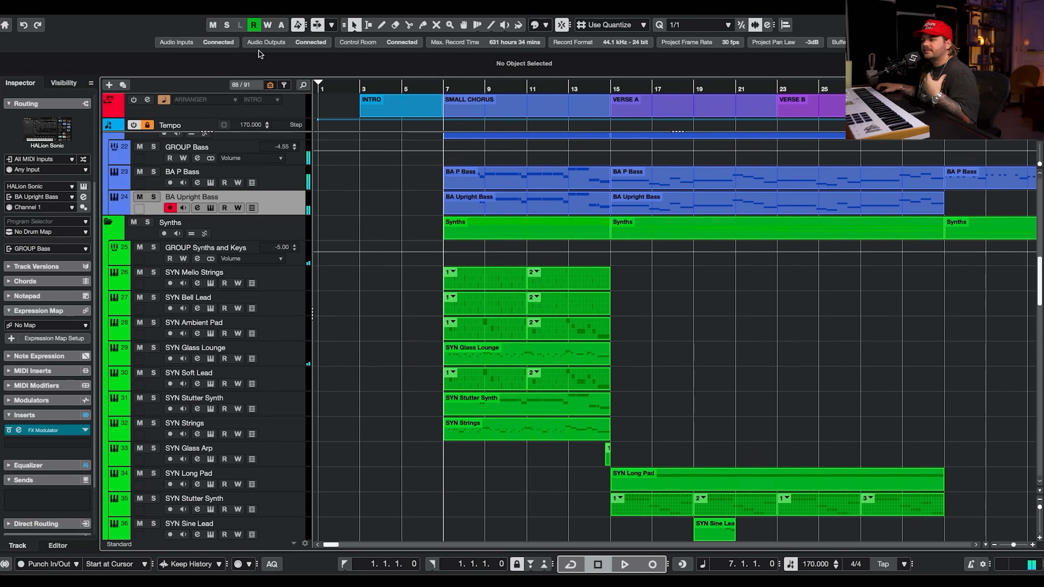
Solo SYN Mello Strings and open its first pattern event in the pattern editor.
left_click(153, 273)
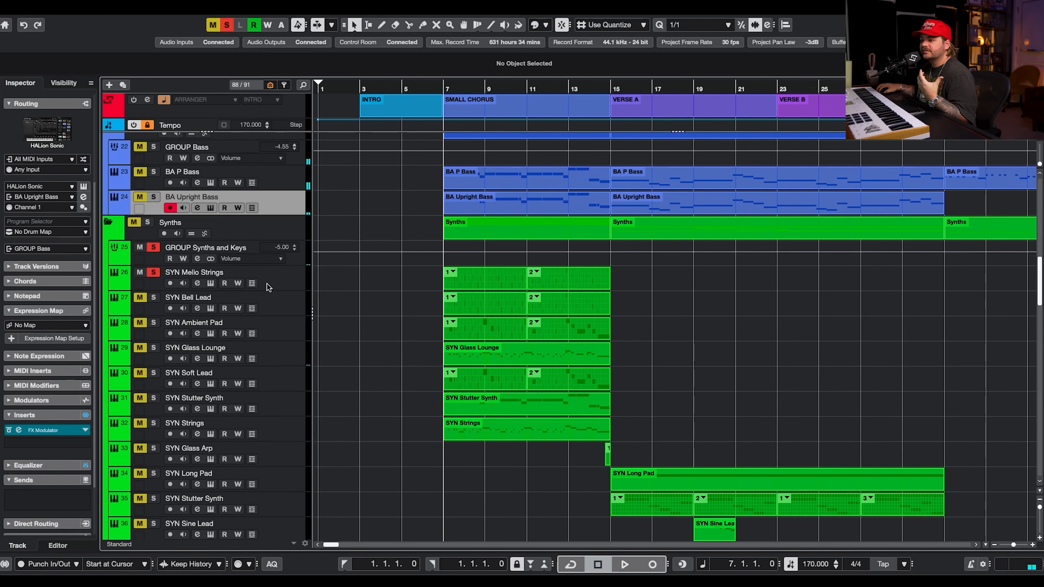
left_click(262, 285)
left_click(484, 276)
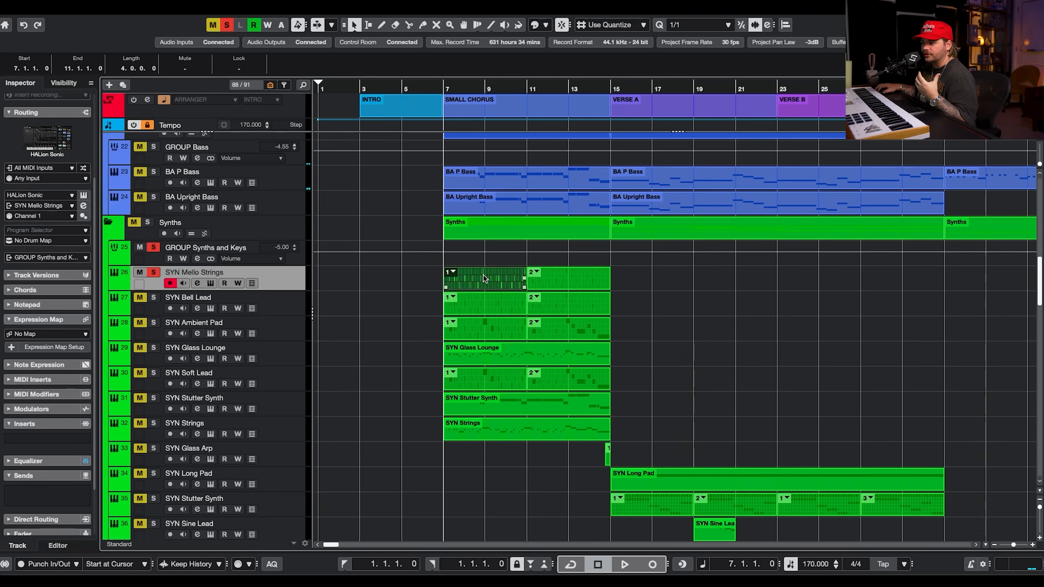
double_click(484, 275)
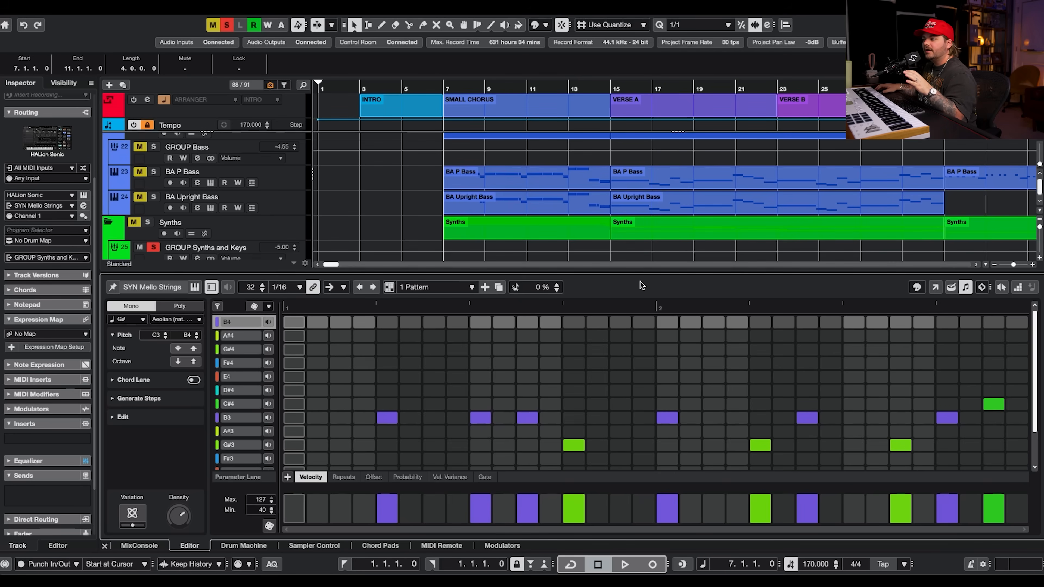
scroll(378, 213, "down", 3)
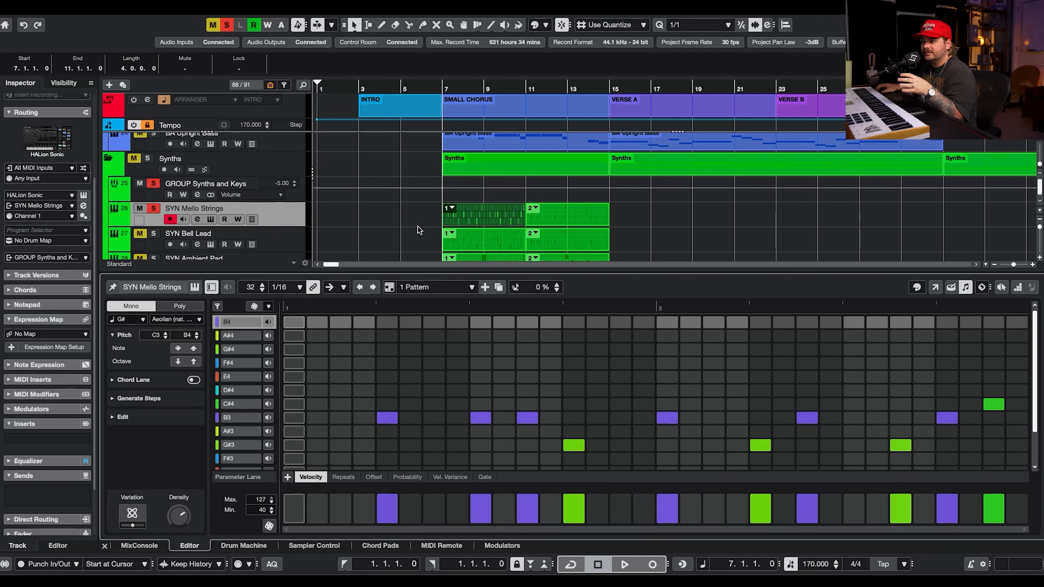
scroll(440, 200, "down", 2)
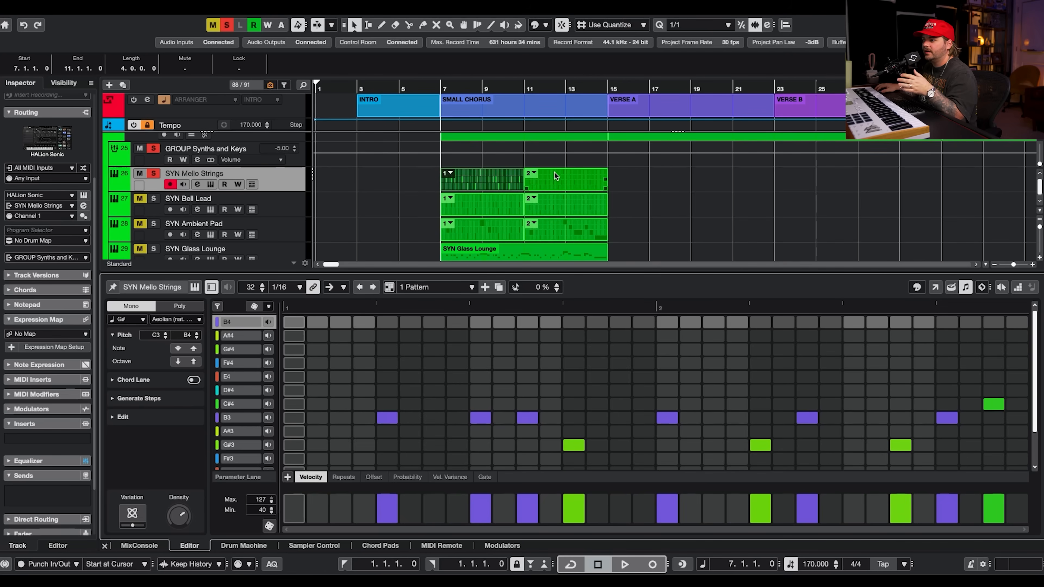
Examine the pattern editor's root key list, Generate Steps and Edit sections for the Mello Strings pattern.
left_click(535, 174)
left_click(745, 192)
left_click(514, 186)
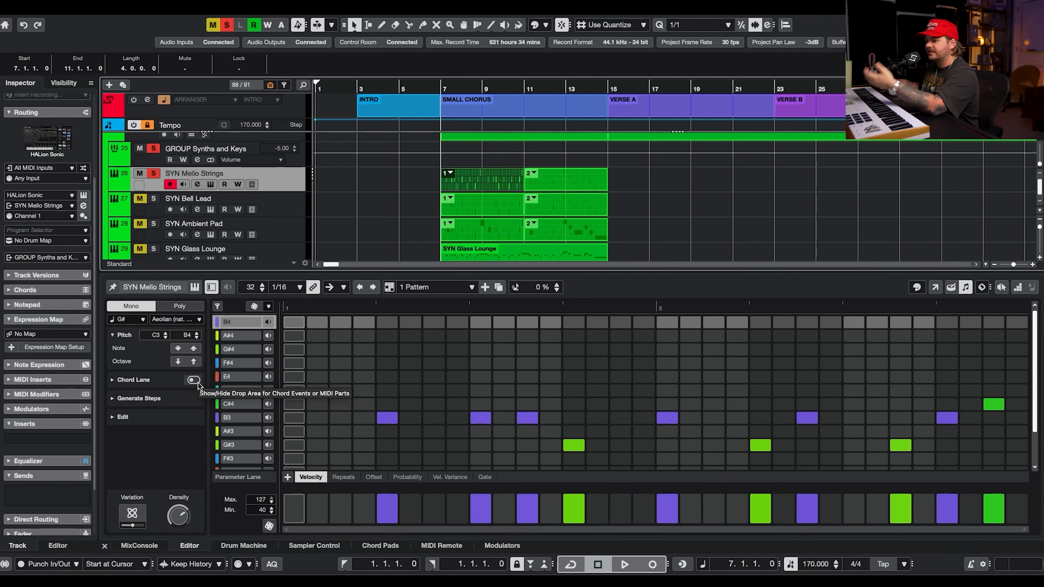
left_click(136, 320)
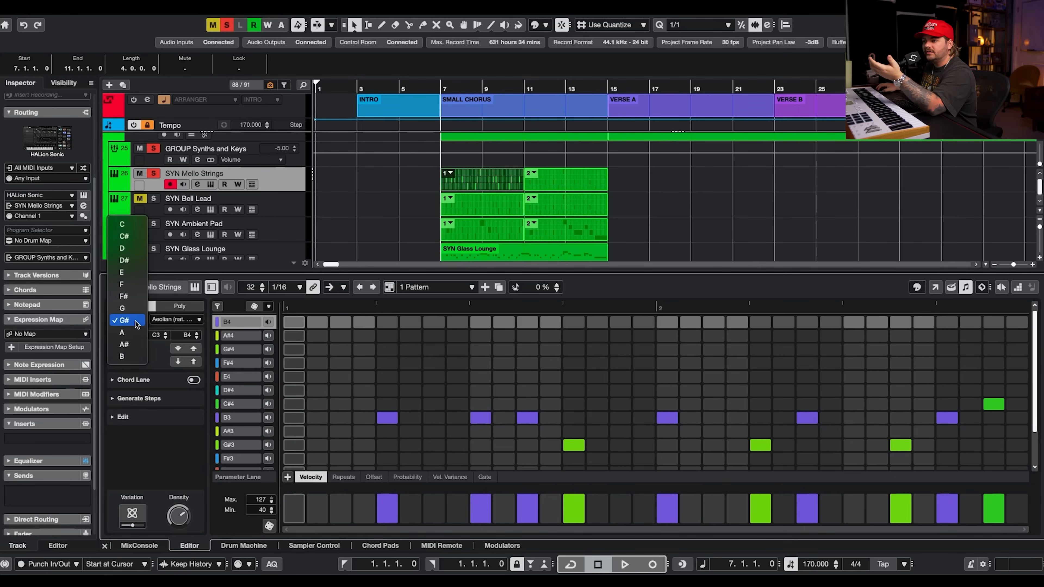
left_click(237, 272)
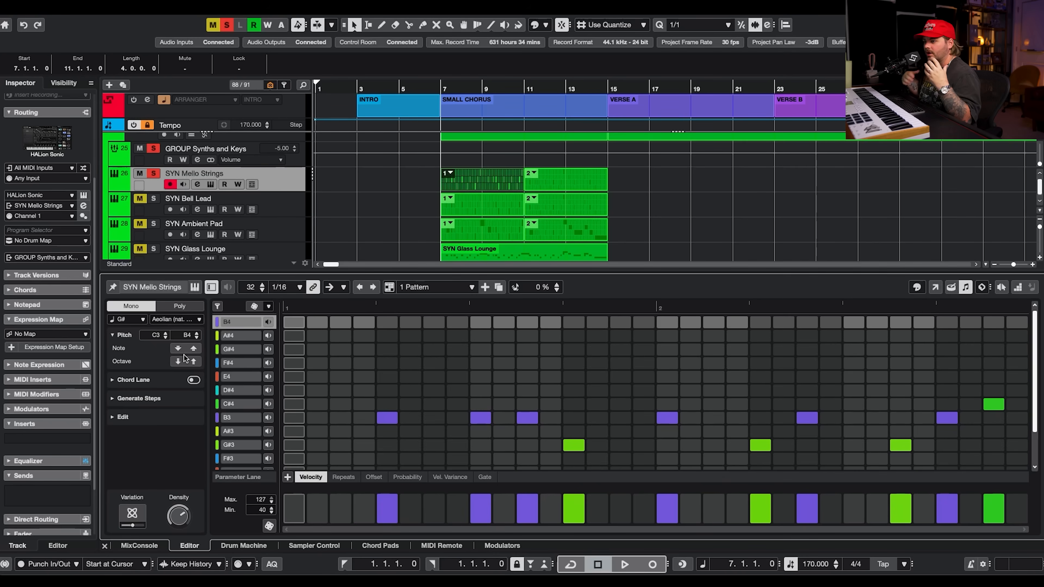
left_click(137, 399)
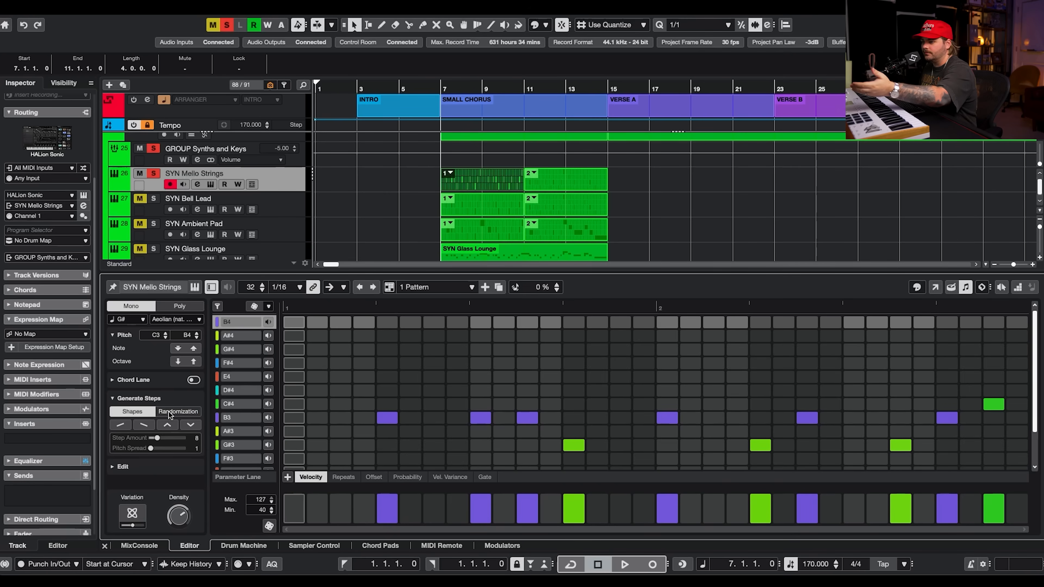
left_click(140, 402)
left_click(128, 418)
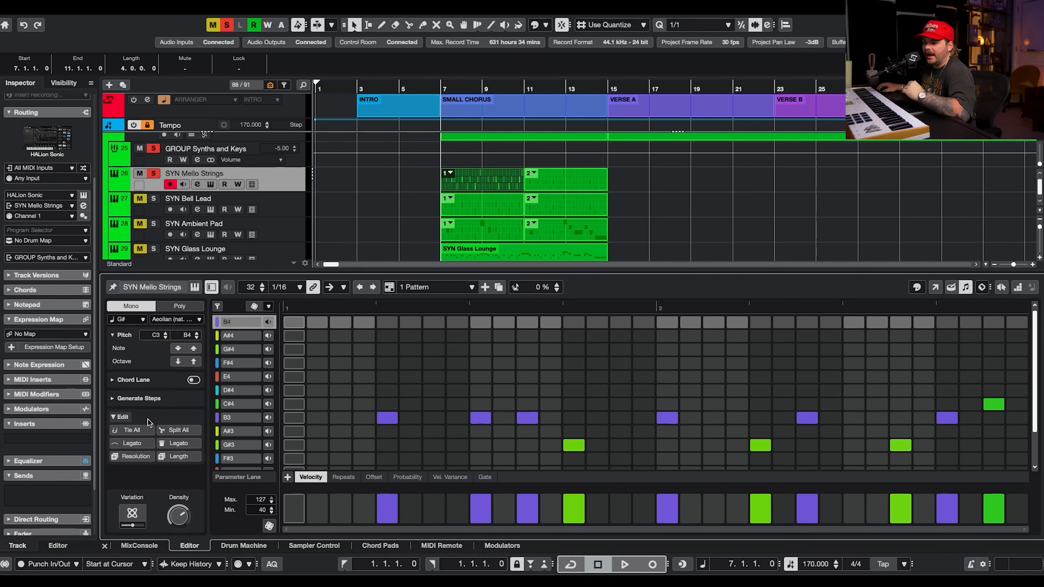
left_click(123, 417)
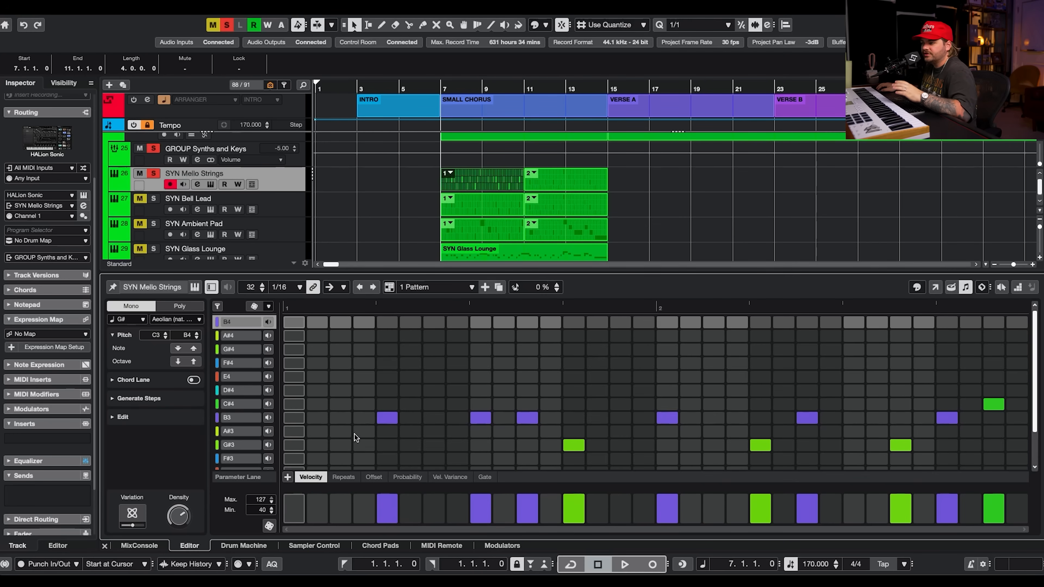
Open the Mello Strings HALion Sonic instrument and audition both of its pattern events during playback.
left_click(211, 186)
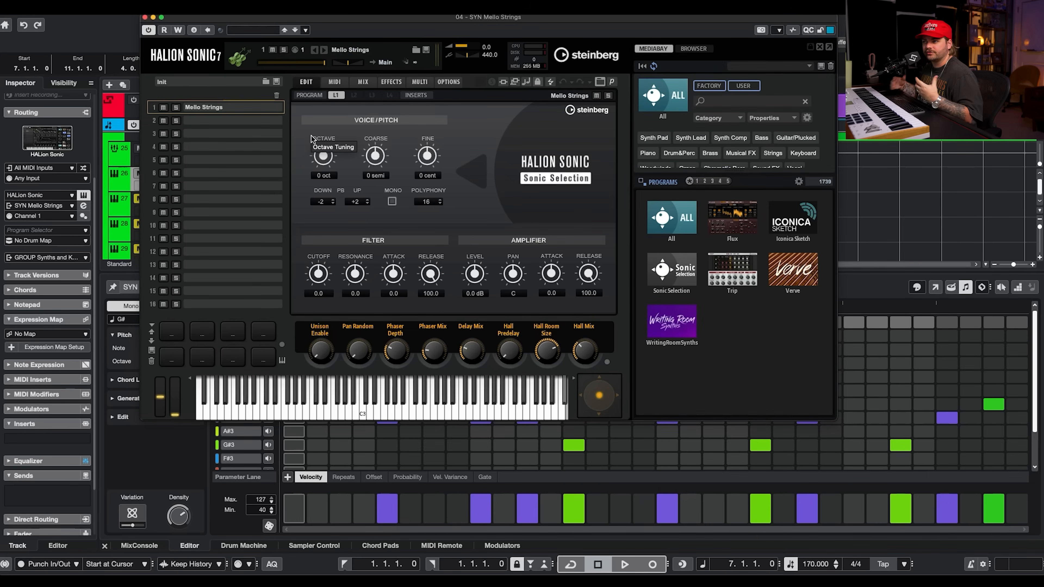
left_click(144, 18)
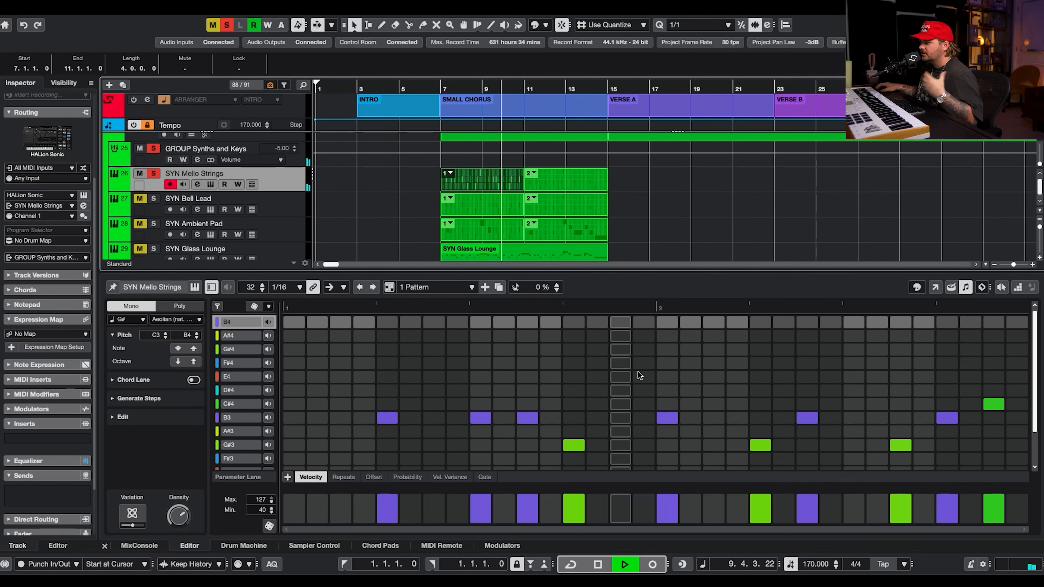
left_click(571, 183)
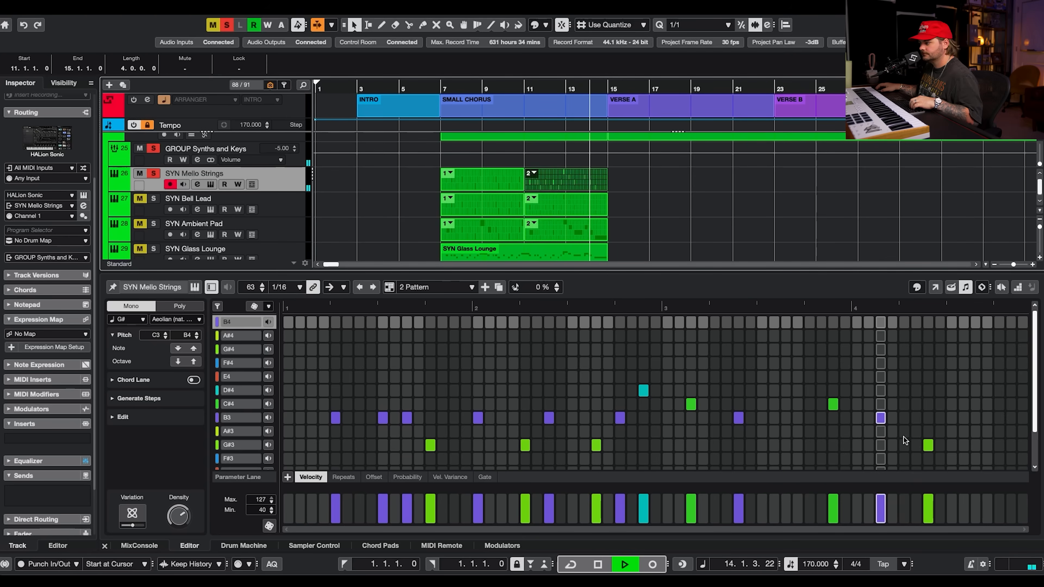
key("space")
left_click(478, 186)
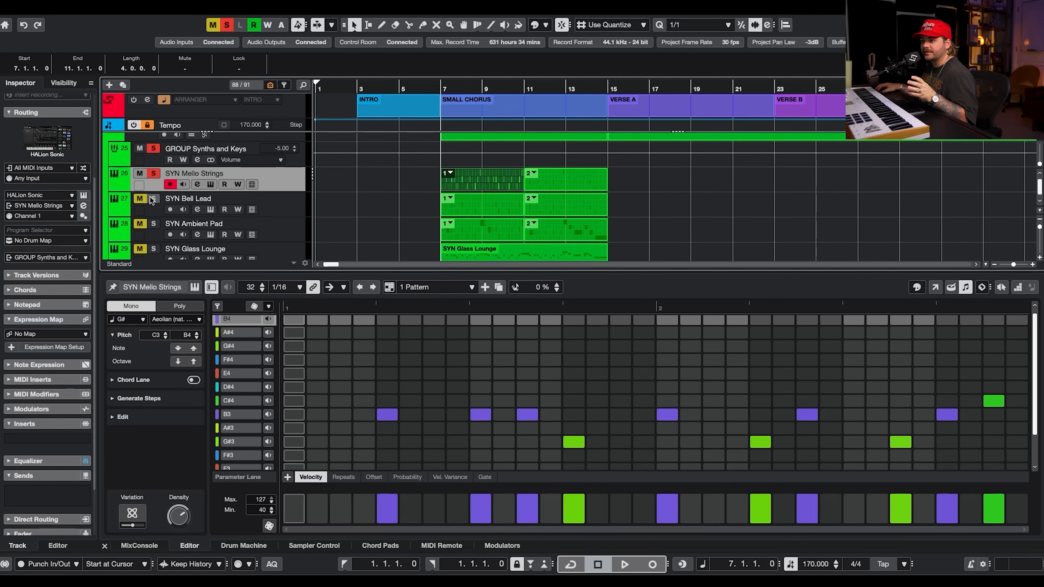
Open the Retrologue instrument on SYN Bell Lead and audition it during playback, then close it.
left_click(270, 198)
left_click(210, 210)
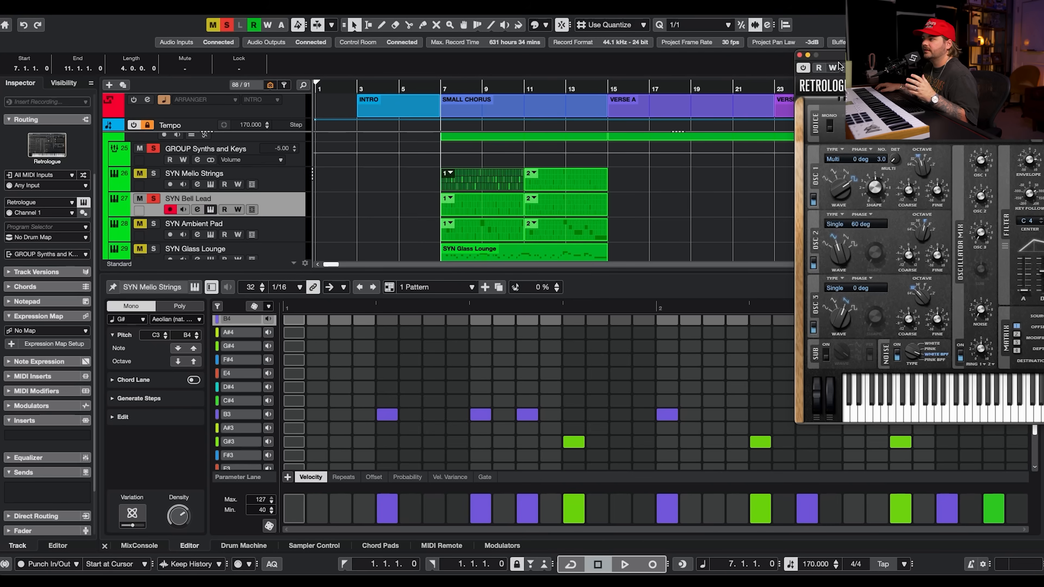
left_click_drag(896, 58, 408, 50)
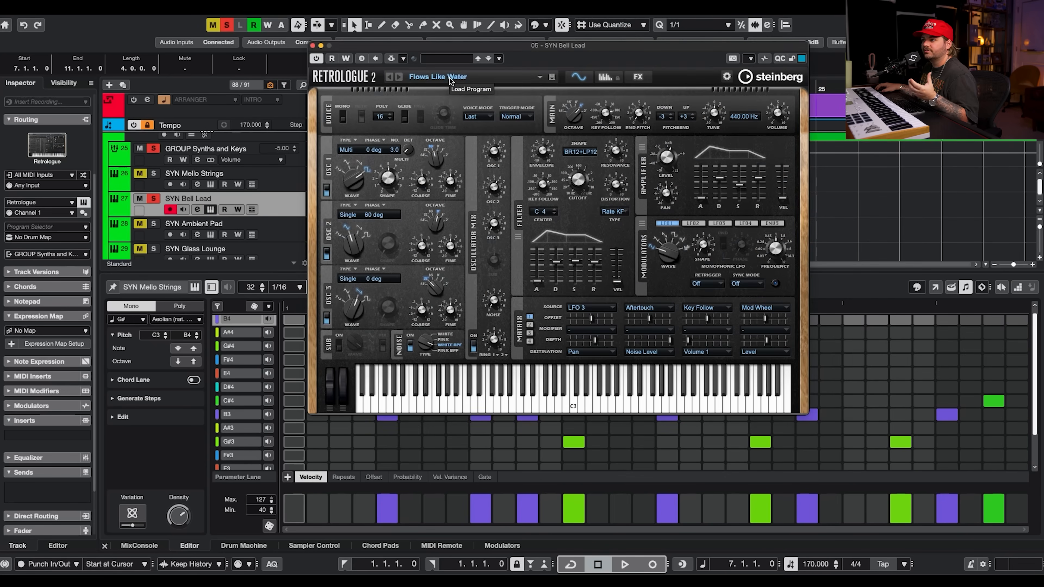
key("space")
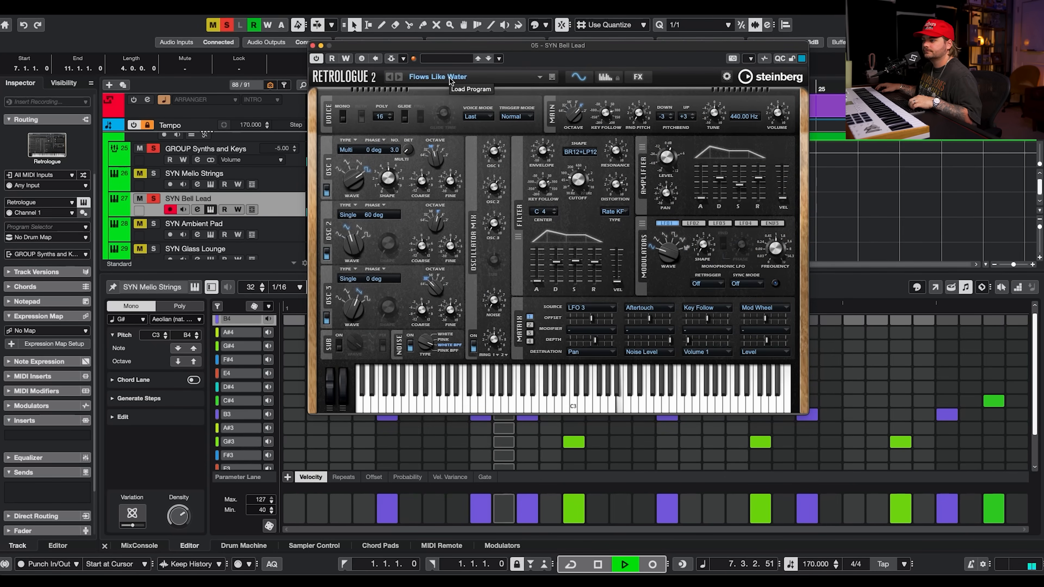
left_click(198, 209)
left_click(197, 209)
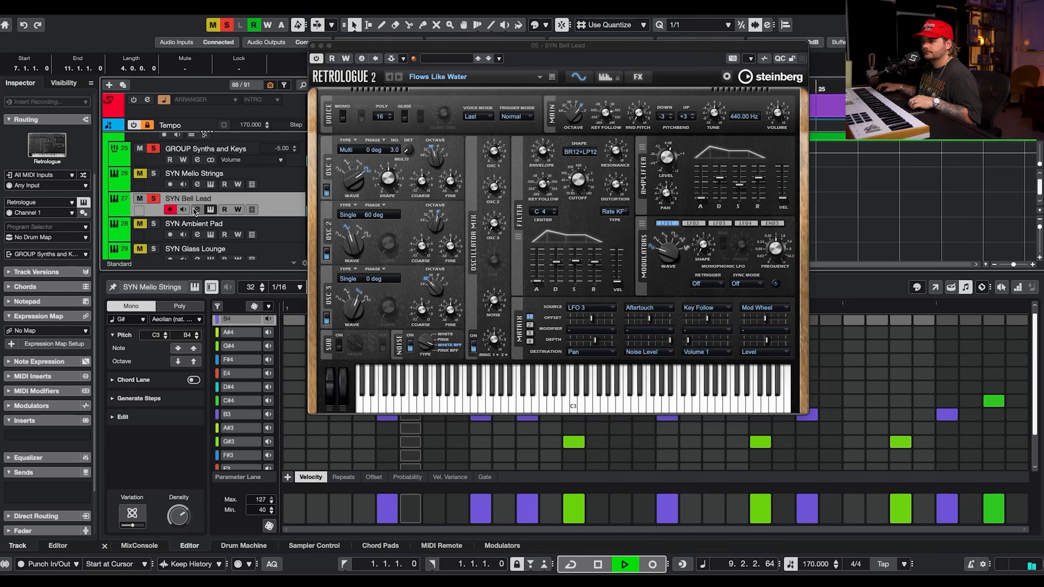
key("space")
left_click(314, 47)
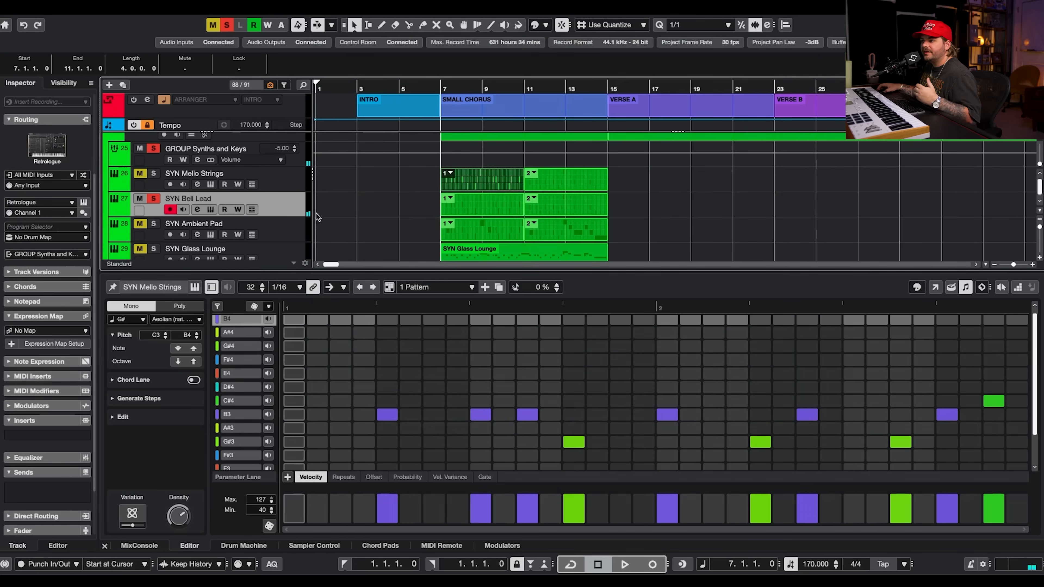
right_click(297, 208)
mouse_move(452, 215)
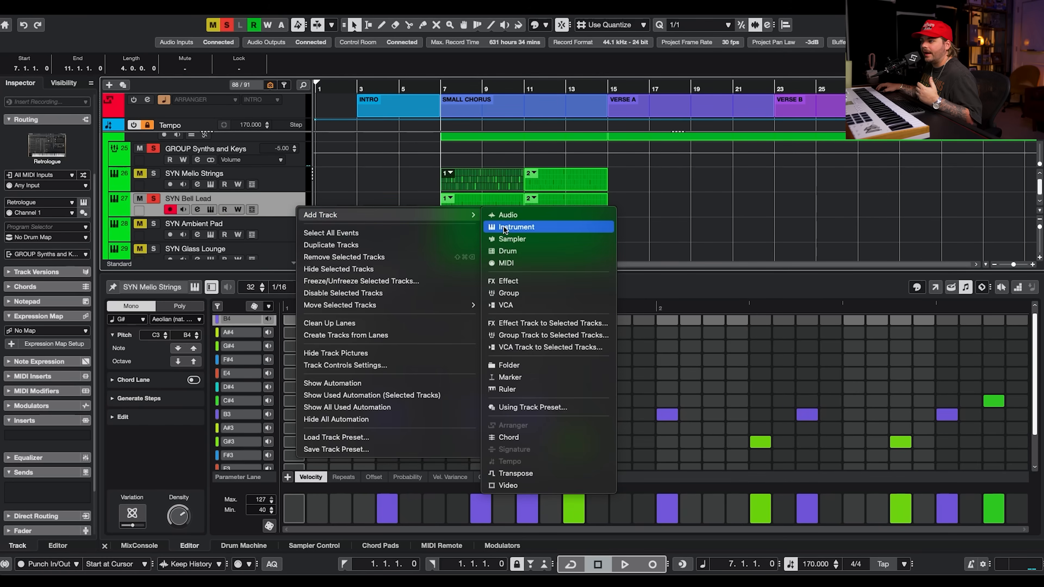
left_click(506, 228)
left_click(727, 211)
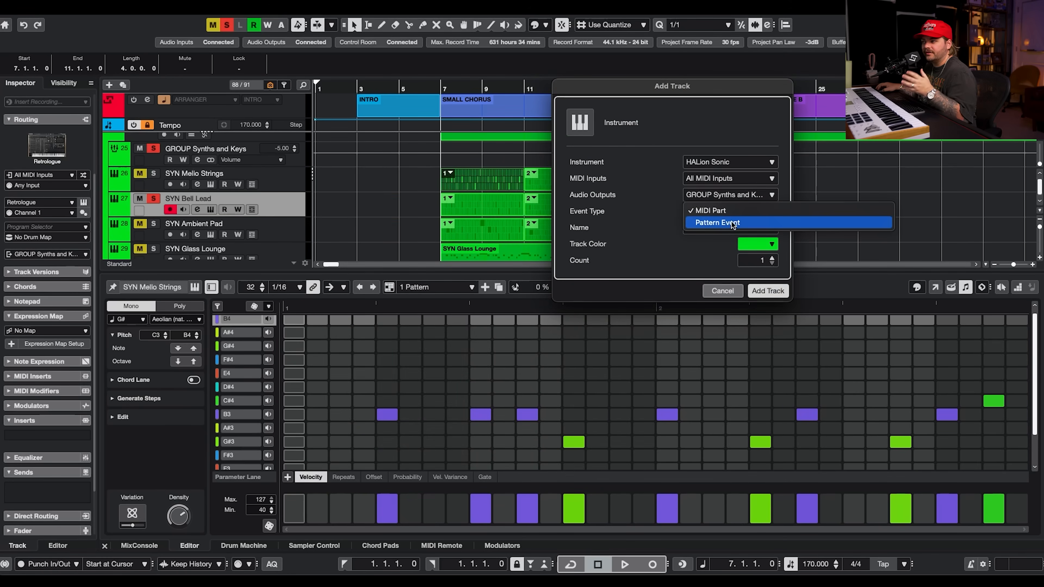
left_click(686, 255)
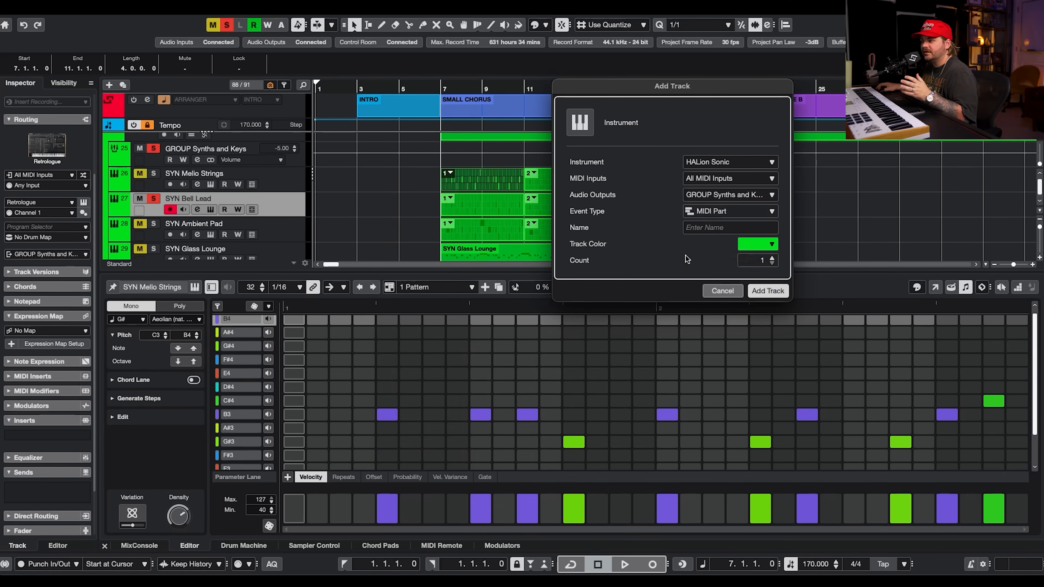
left_click(723, 290)
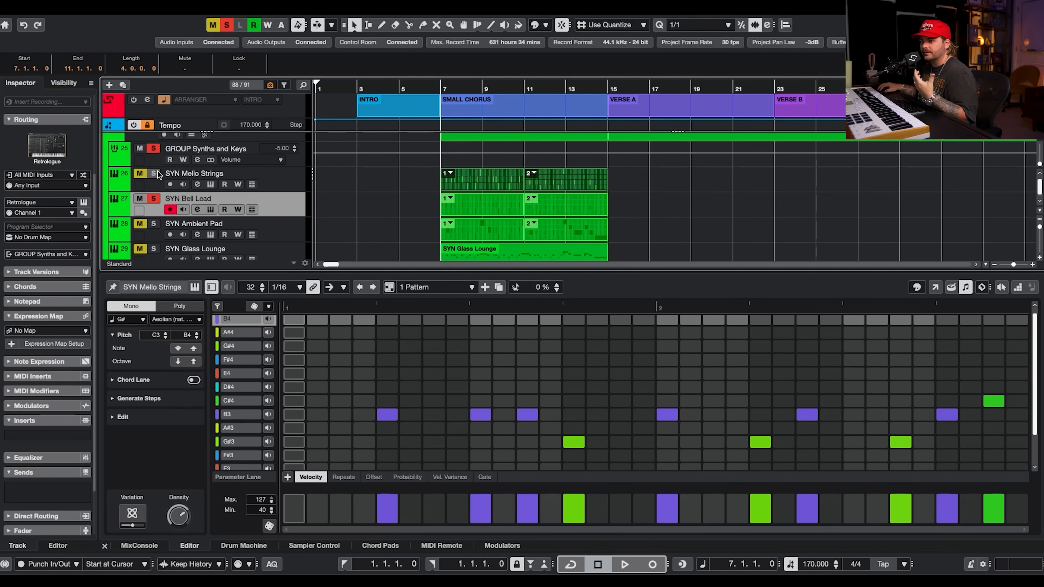
Solo SYN Ambient Pad on its own and audition it during playback.
key("space")
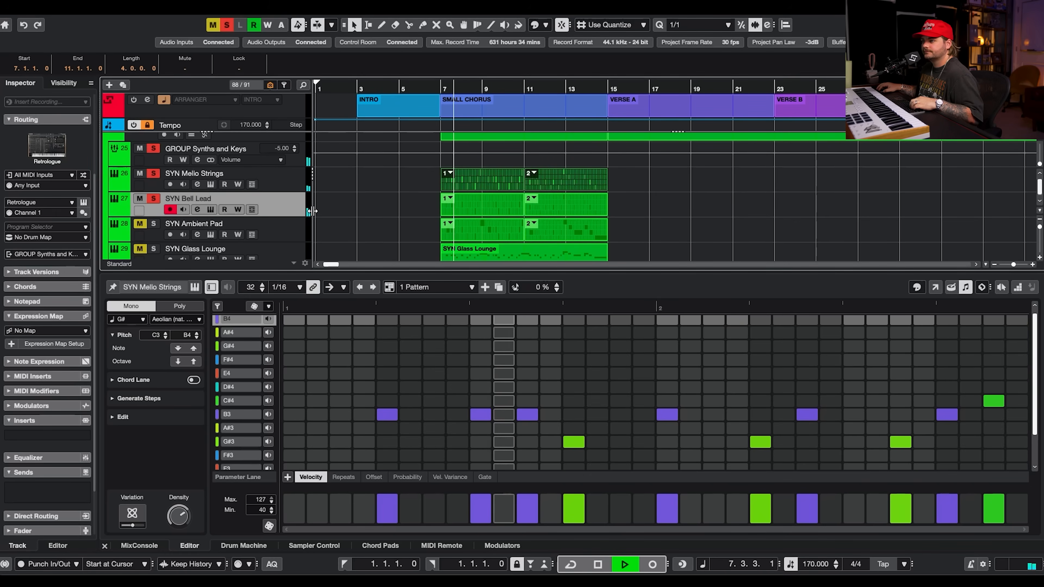
left_click(153, 223)
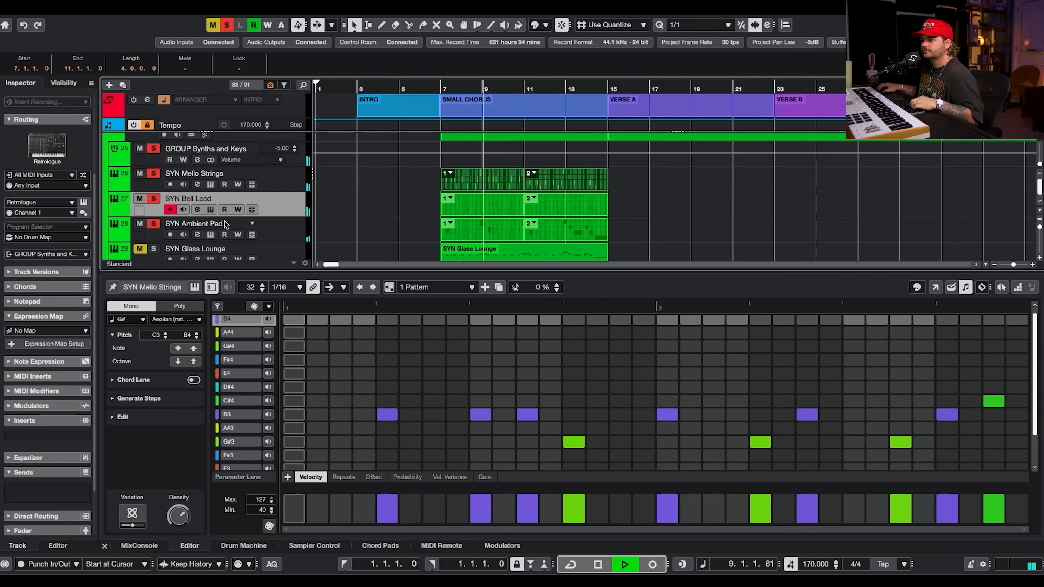
left_click(299, 230)
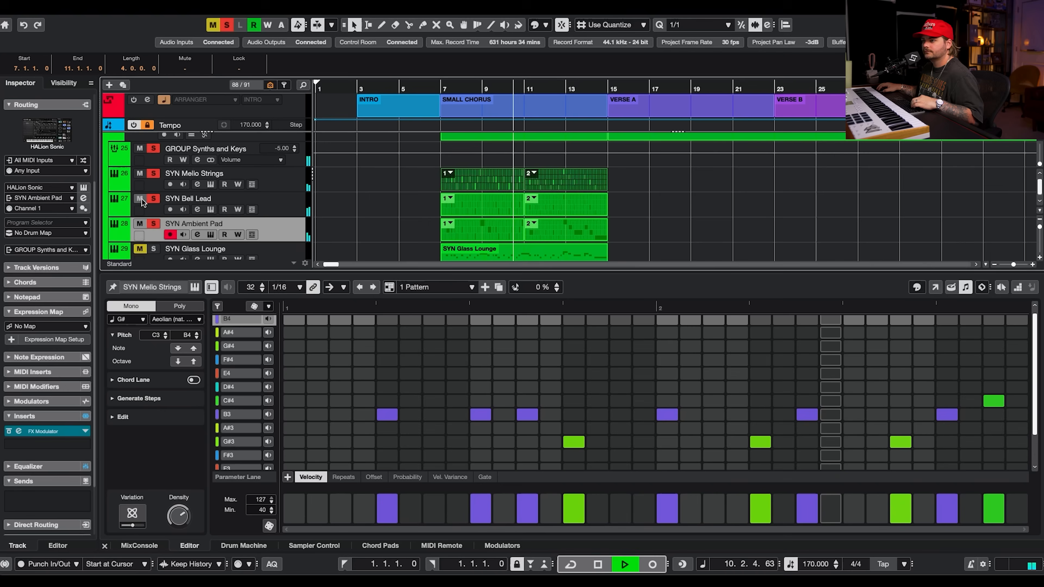
key("space")
left_click(153, 199)
Open the Ambient Pad's HALion Sonic instrument, then its FX Modulator insert, and examine the Overdrive, Filter and Volume modules.
left_click(211, 236)
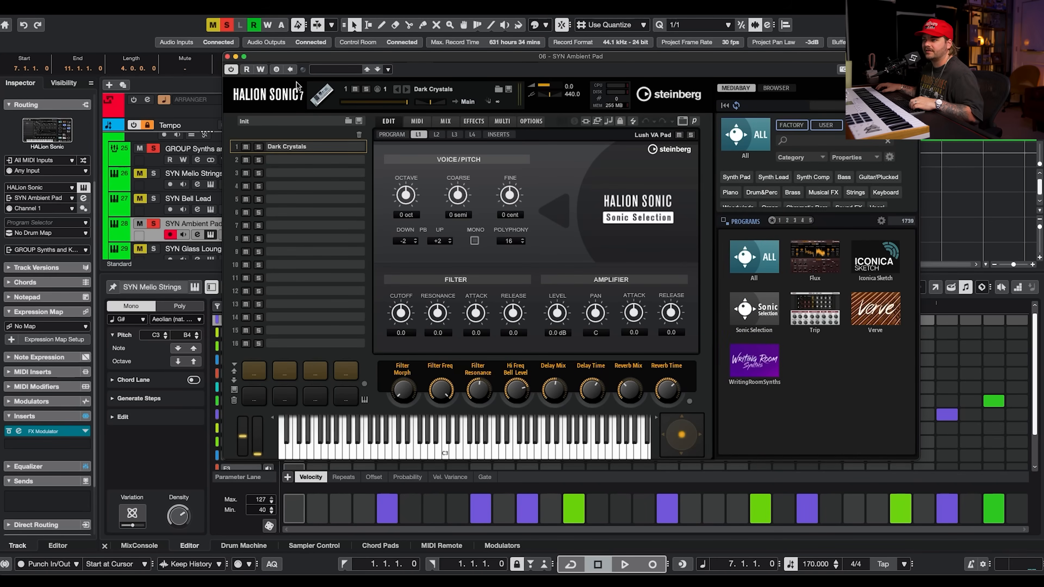
left_click(227, 57)
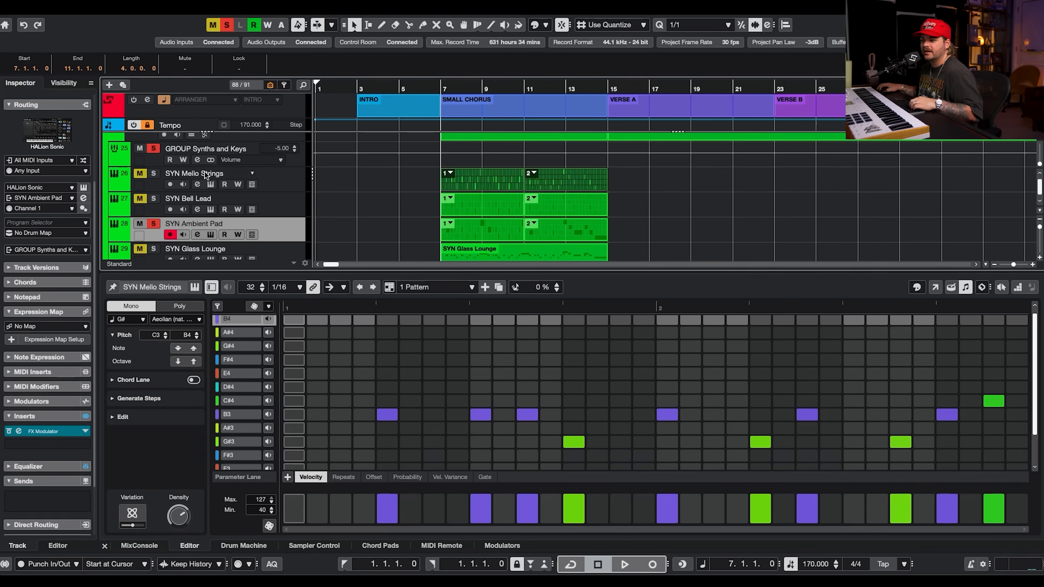
left_click(52, 436)
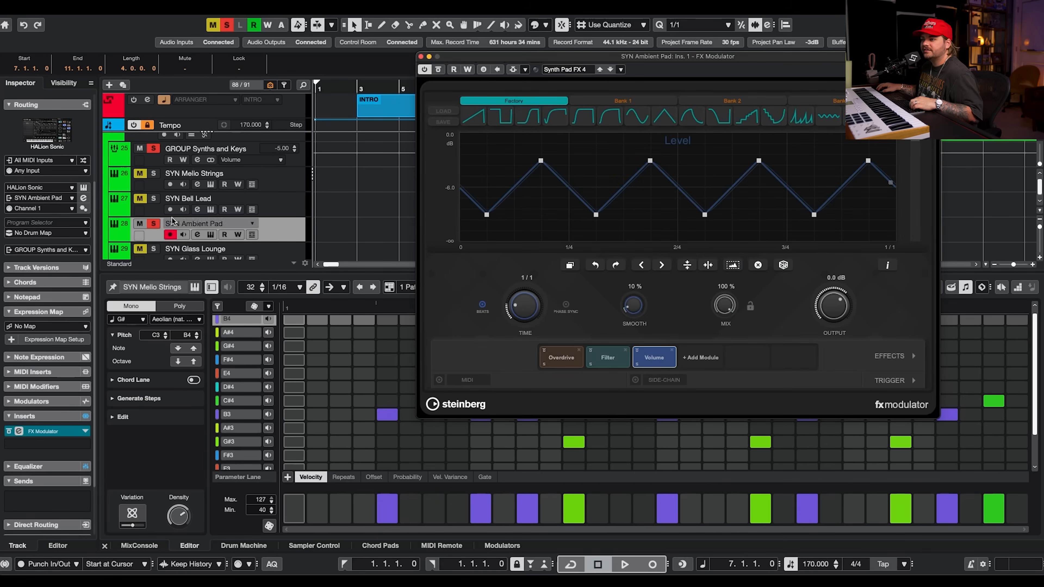
left_click(617, 361)
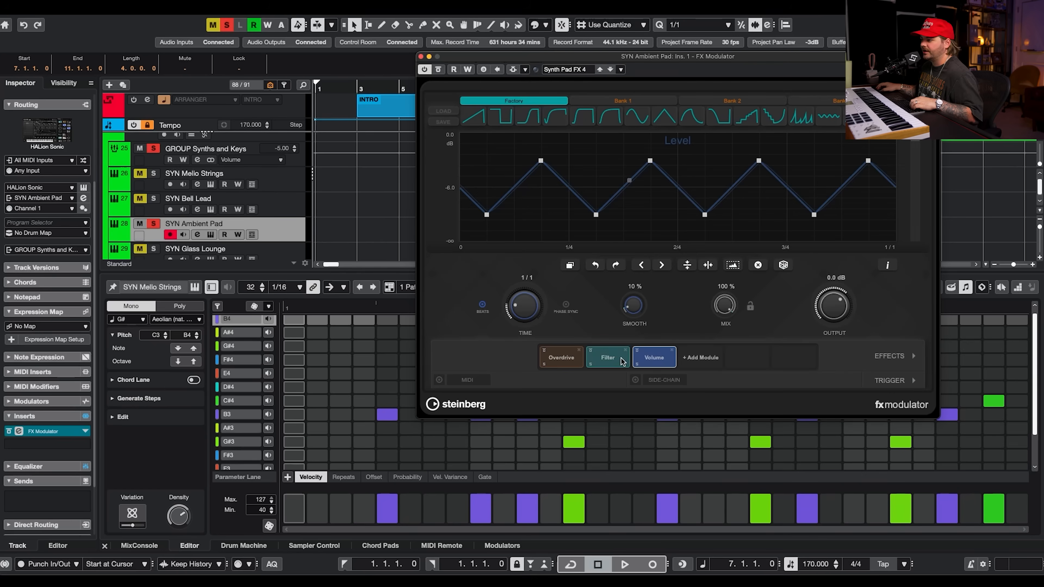
left_click(572, 361)
left_click(607, 357)
left_click(646, 354)
Audition the Ambient Pad with the FX Modulator bypassed and re-enabled during playback, then close the plug-in.
key("space")
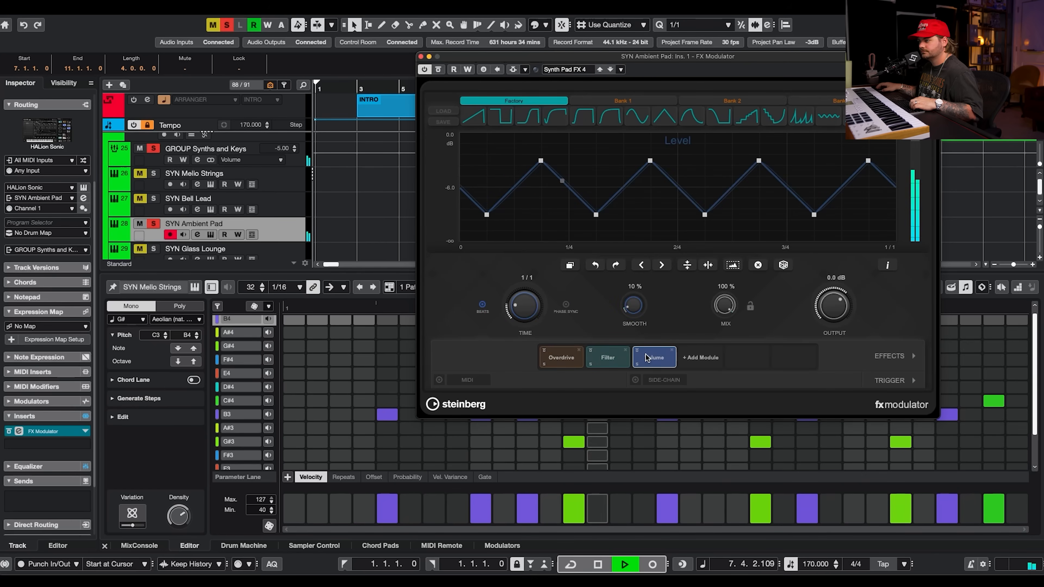
left_click(439, 69)
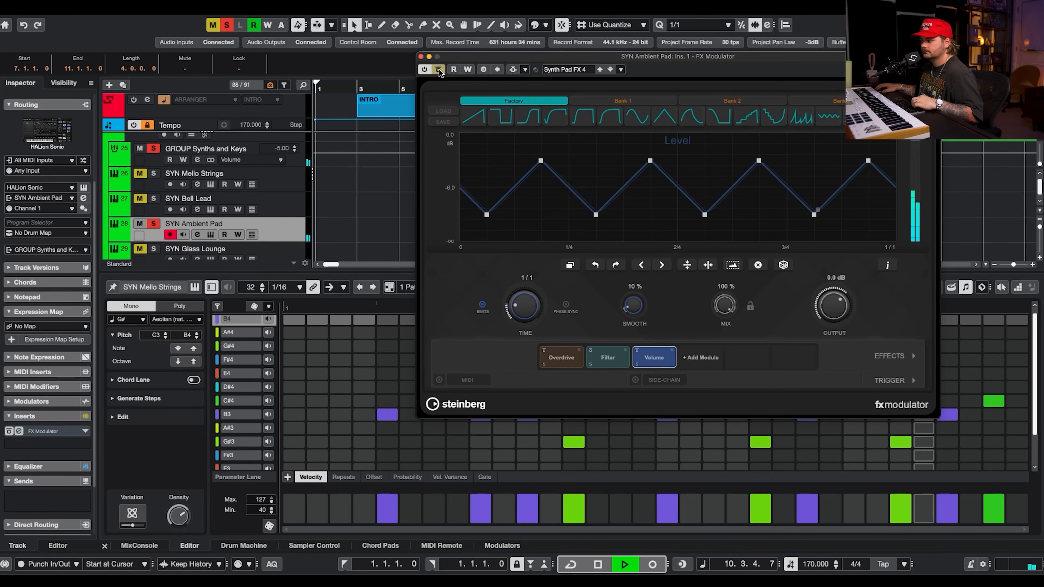
left_click(439, 70)
key("space")
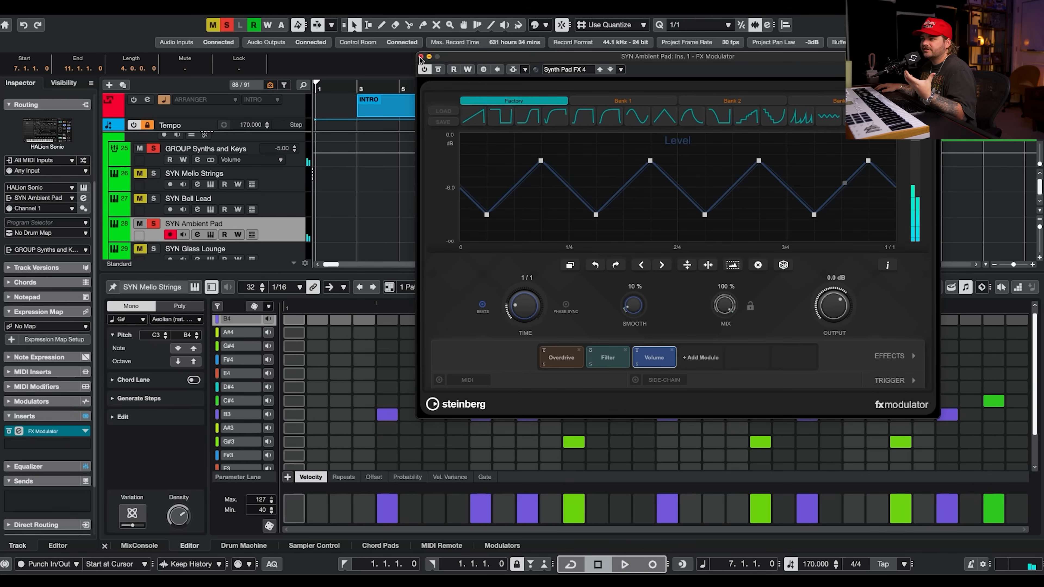
left_click(420, 57)
Solo SYN Bell Lead and SYN Mello Strings alongside the Ambient Pad and play the layered synths.
left_click(149, 199)
left_click(147, 180)
left_click(152, 175)
key("Return")
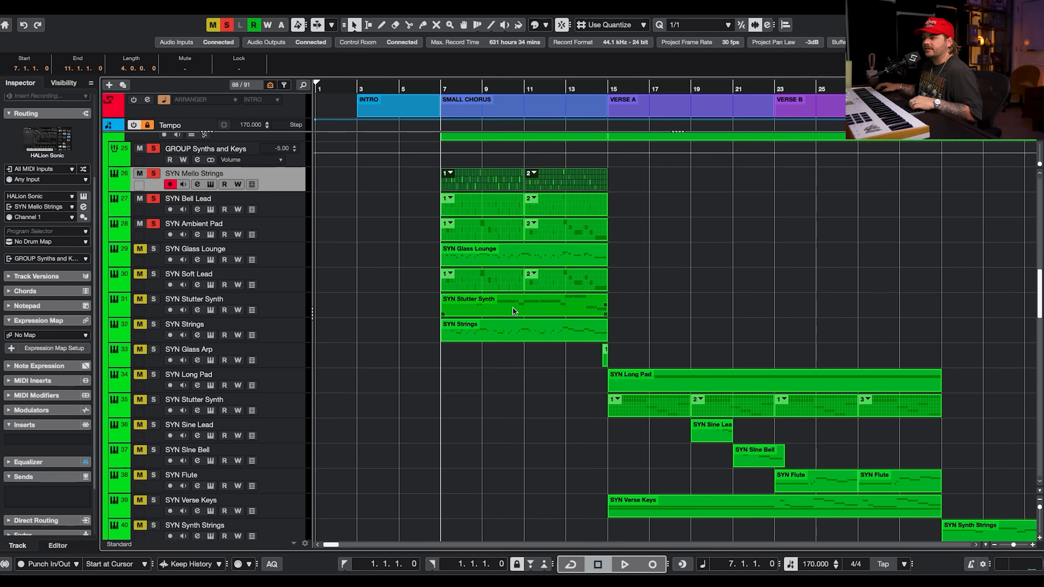
key("space")
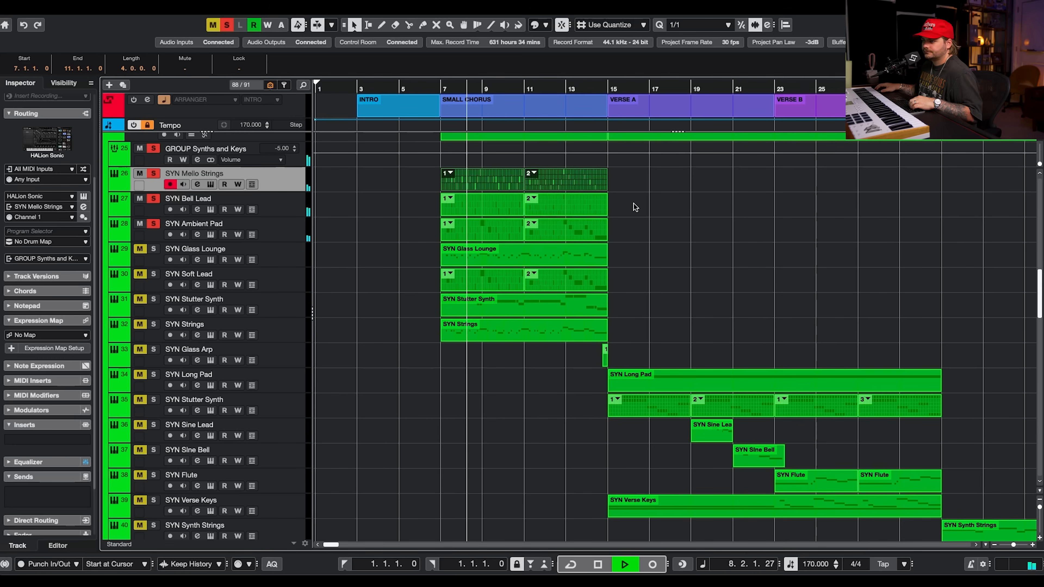
key("space")
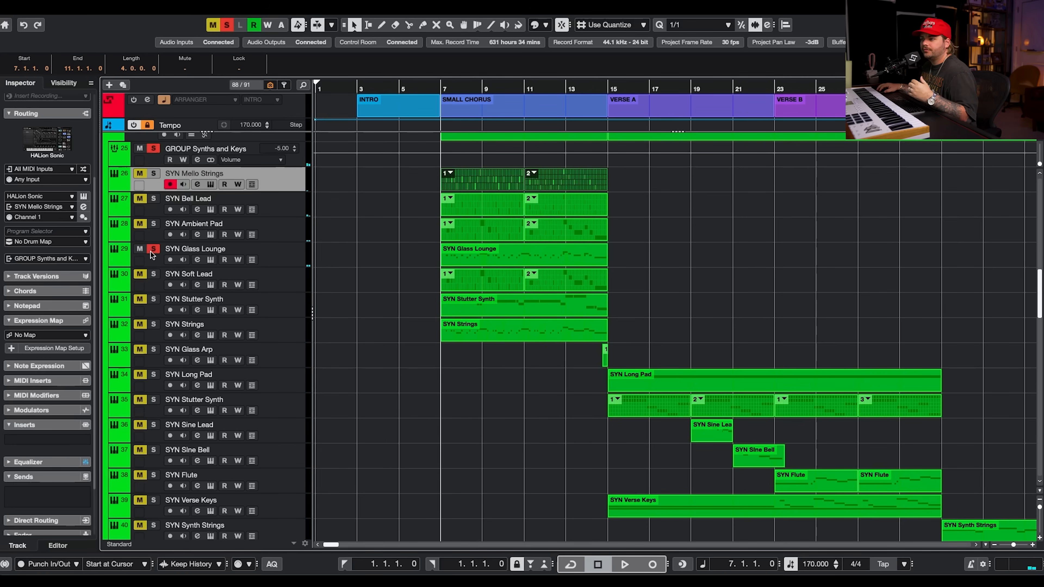
Open the SYN Glass Lounge event in the key editor and inspect its Retrologue instrument, then close it.
left_click(290, 253)
double_click(474, 259)
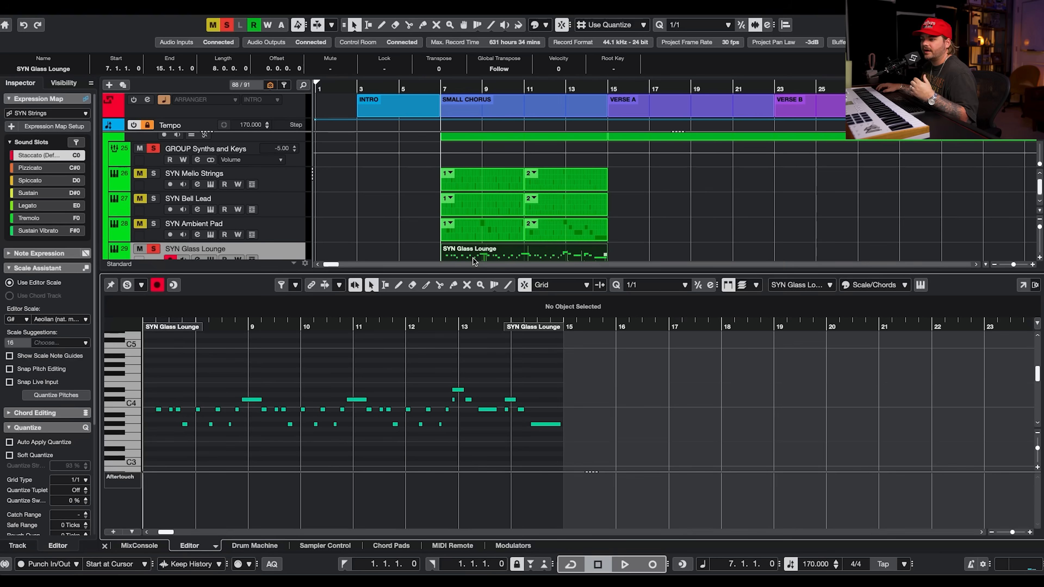
scroll(288, 222, "down", 1)
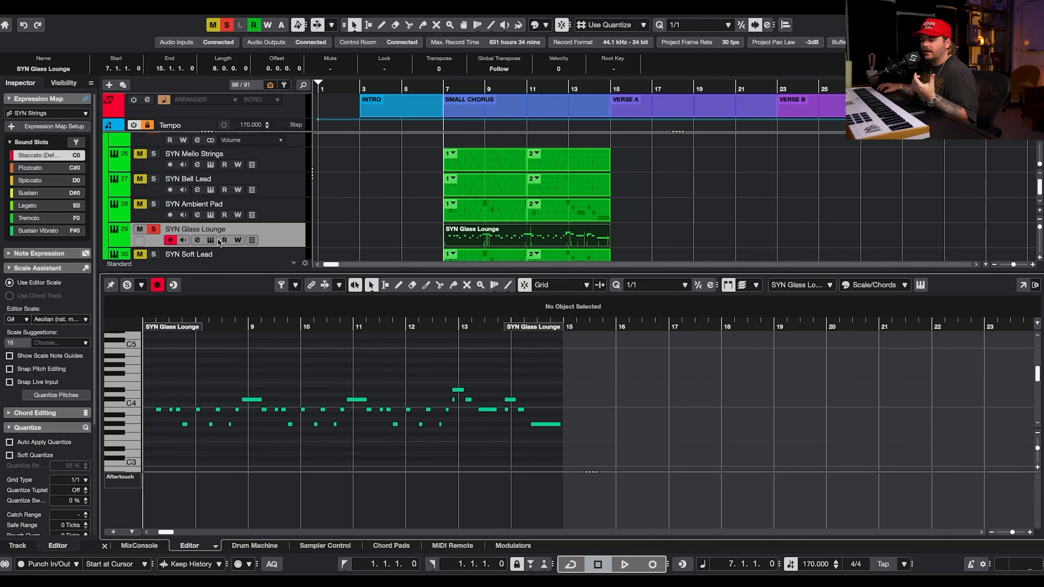
left_click(211, 240)
left_click_drag(959, 54, 427, 89)
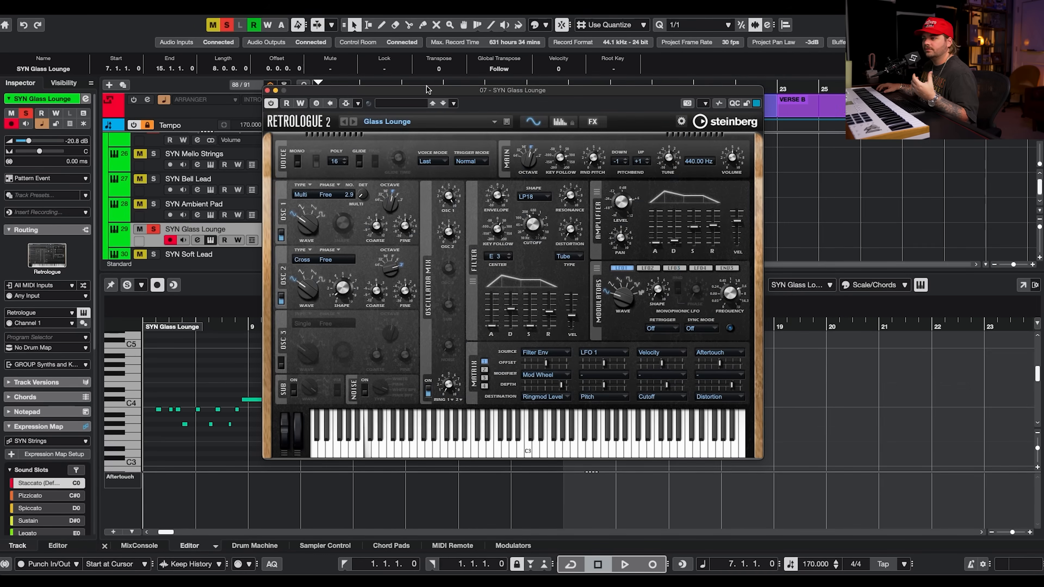
left_click(267, 90)
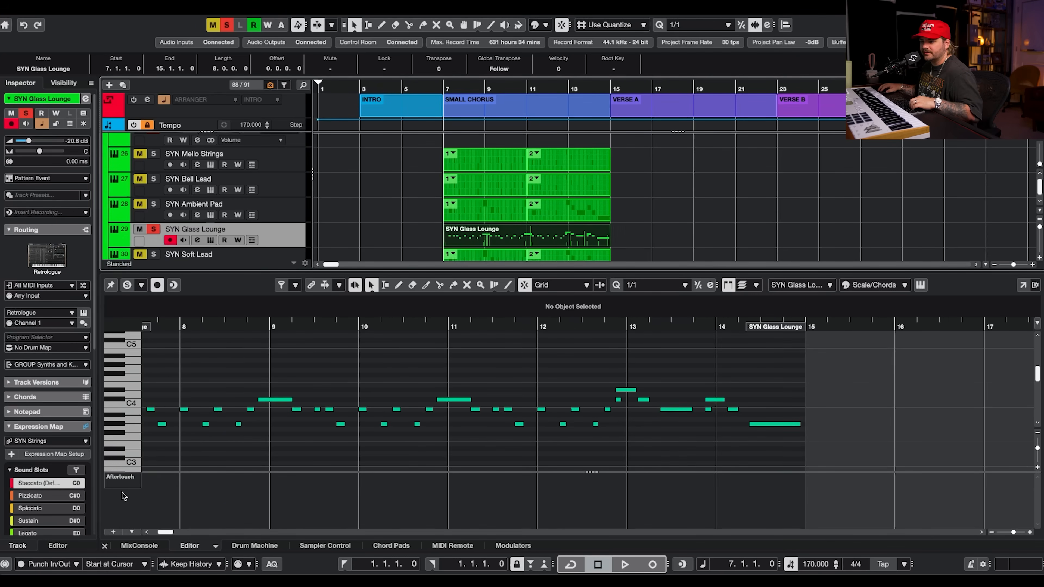
Switch the key editor's controller lane to Velocity and play back the Glass Lounge part.
left_click(123, 494)
left_click(138, 245)
scroll(259, 357, "left", 4)
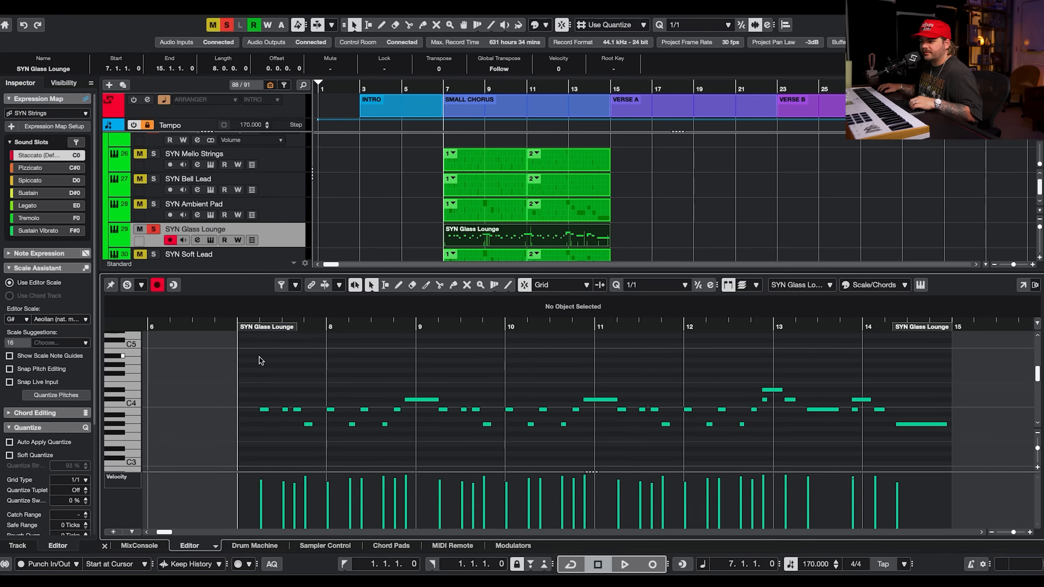
key("space")
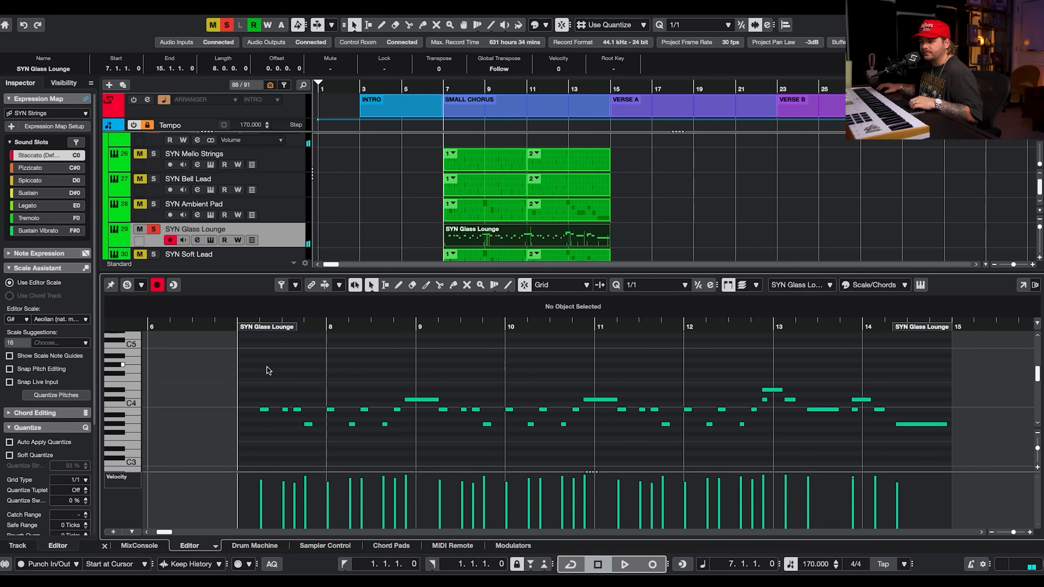
key("space")
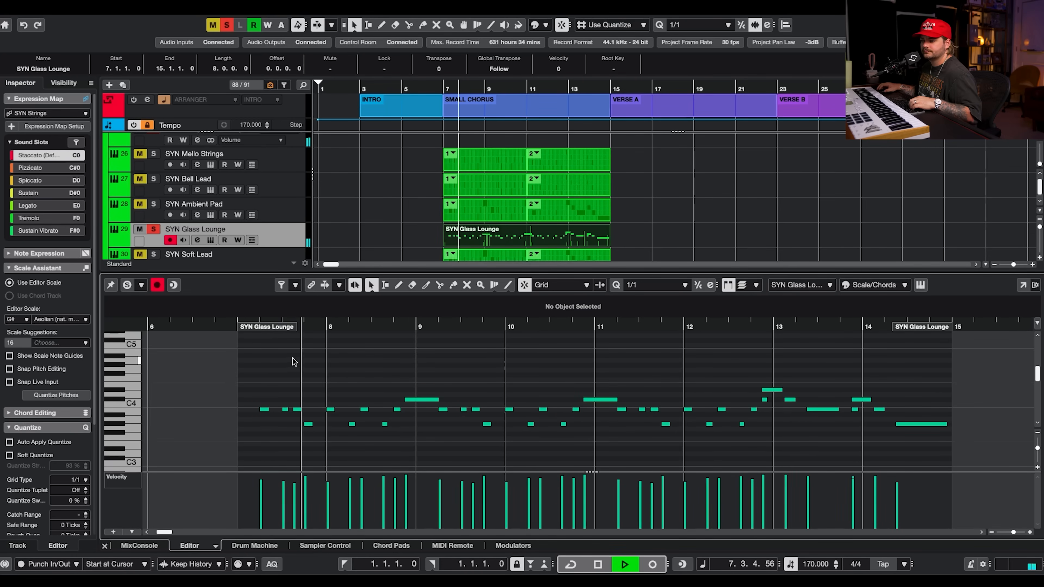
scroll(370, 176, "down", 3)
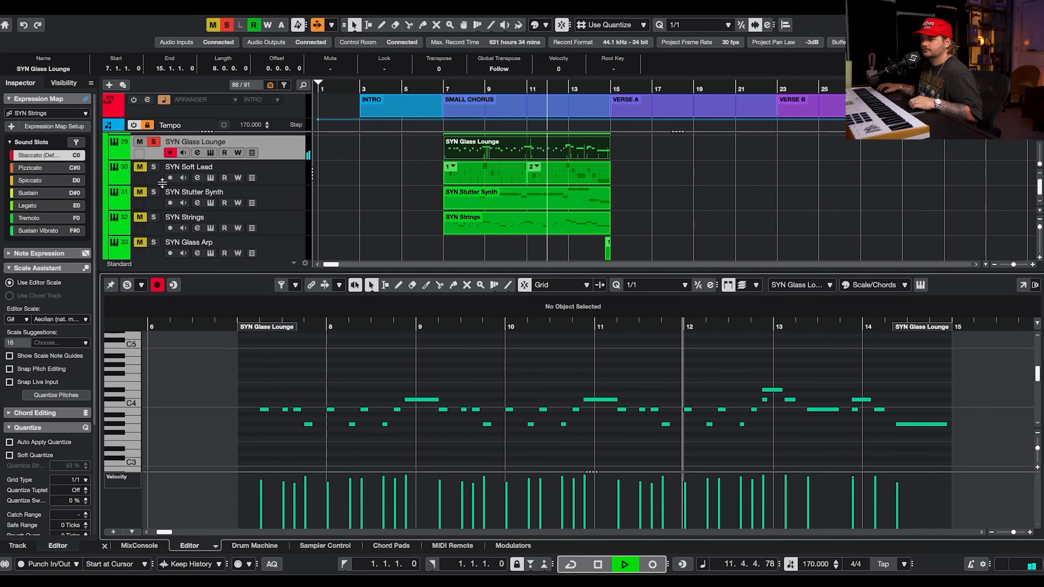
key("space")
Solo SYN Soft Lead, open its Retrologue instrument and audition it during playback, then close it.
left_click(147, 167)
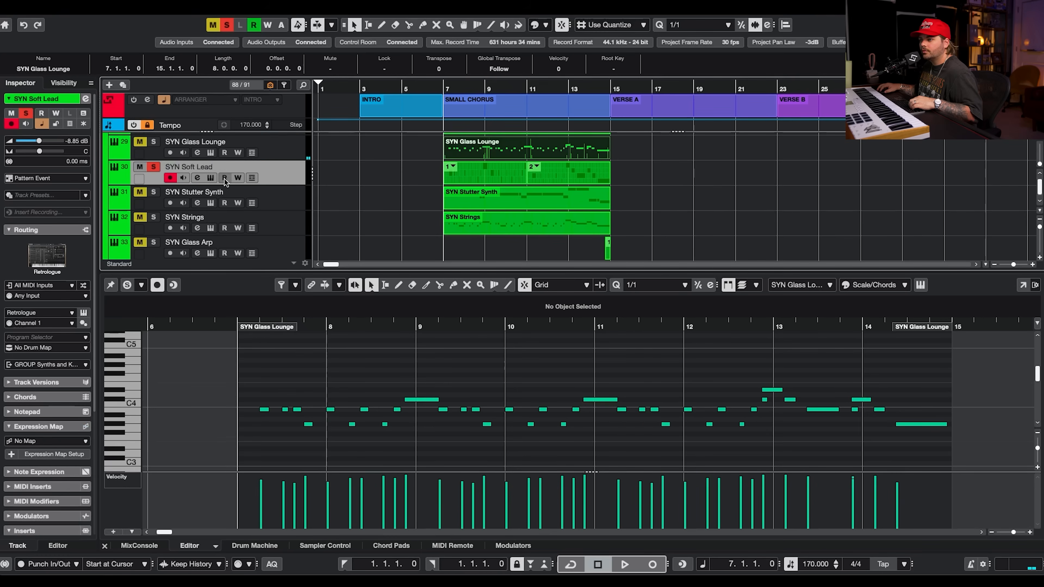
left_click(211, 178)
left_click(694, 70)
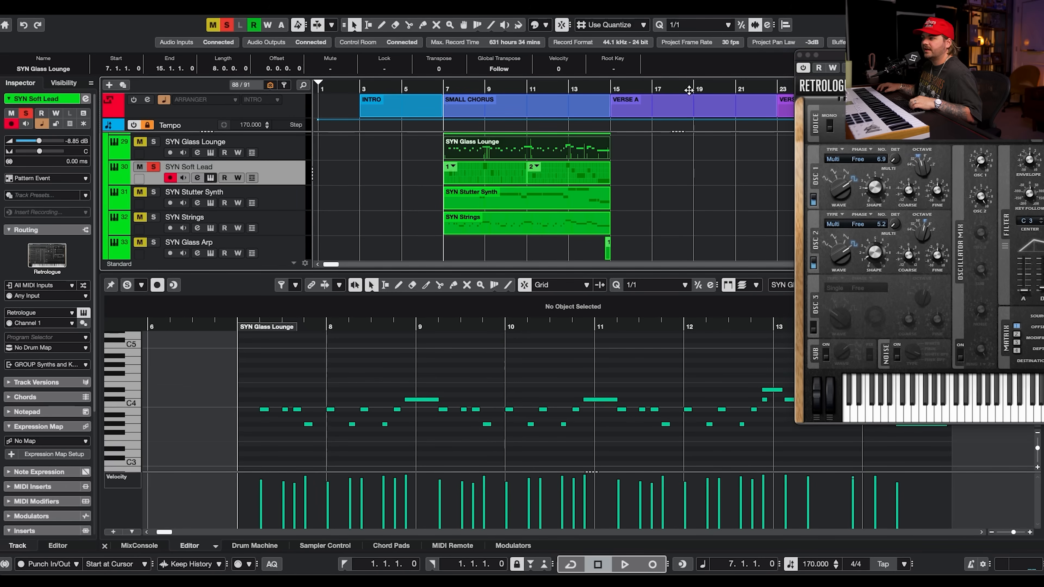
left_click_drag(883, 54, 461, 189)
key("space")
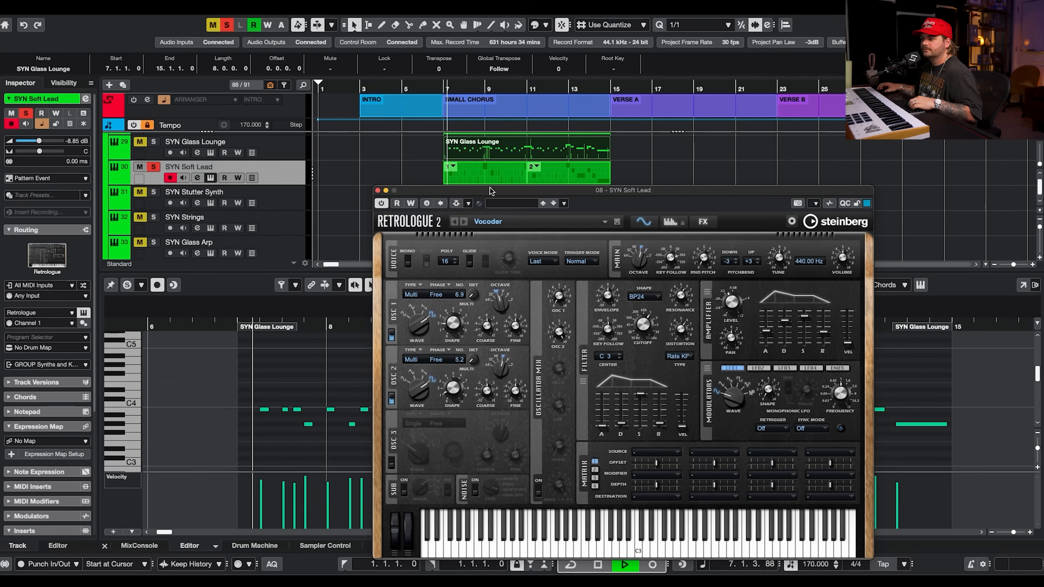
left_click(379, 191)
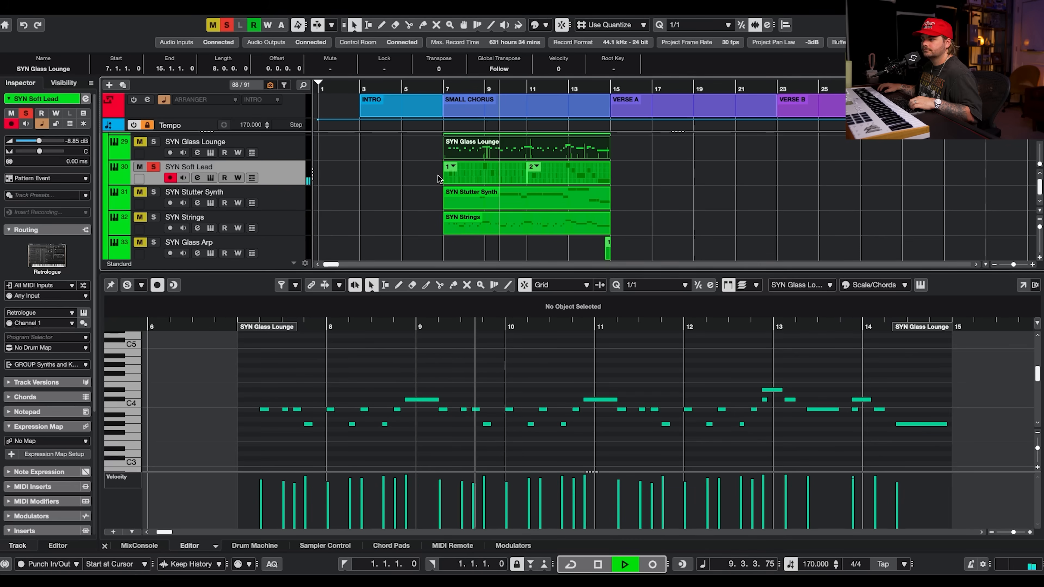
Open the SYN Soft Lead pattern event in the pattern editor and play it back.
left_click(466, 172)
key("space")
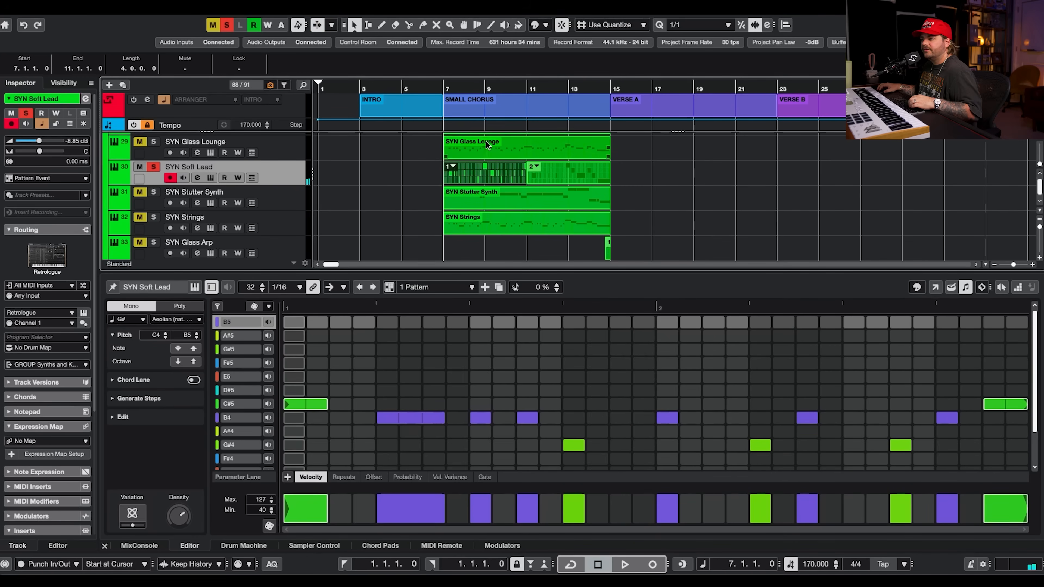
scroll(484, 173, "up", 4)
scroll(490, 201, "down", 1)
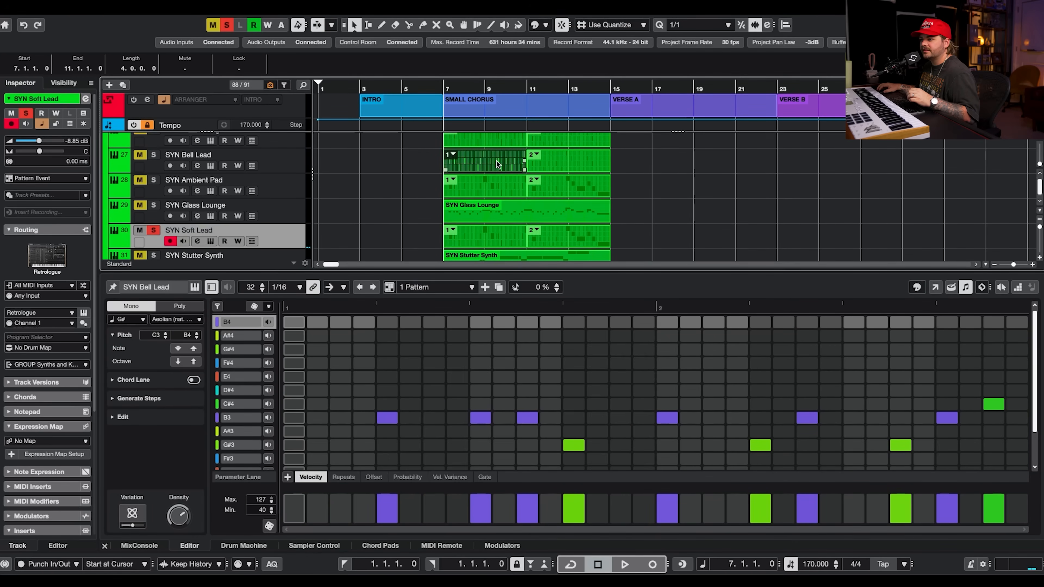
scroll(496, 190, "down", 1)
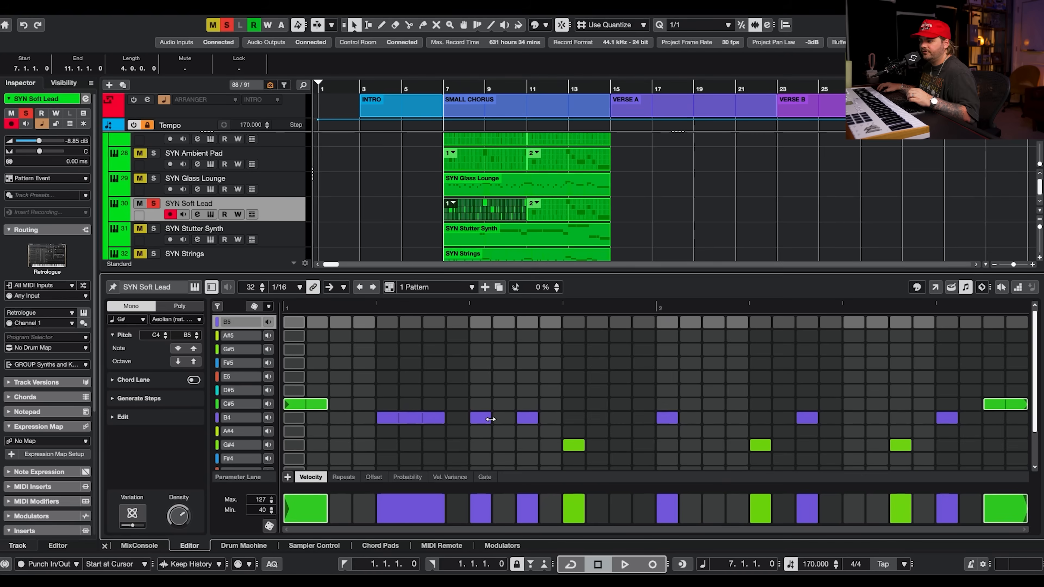
Shorten the first C#5 note and the long B4 note in the Soft Lead pattern to single steps and play it.
mouse_move(491, 416)
left_mouse_down()
mouse_move(513, 416)
mouse_move(502, 417)
left_mouse_up()
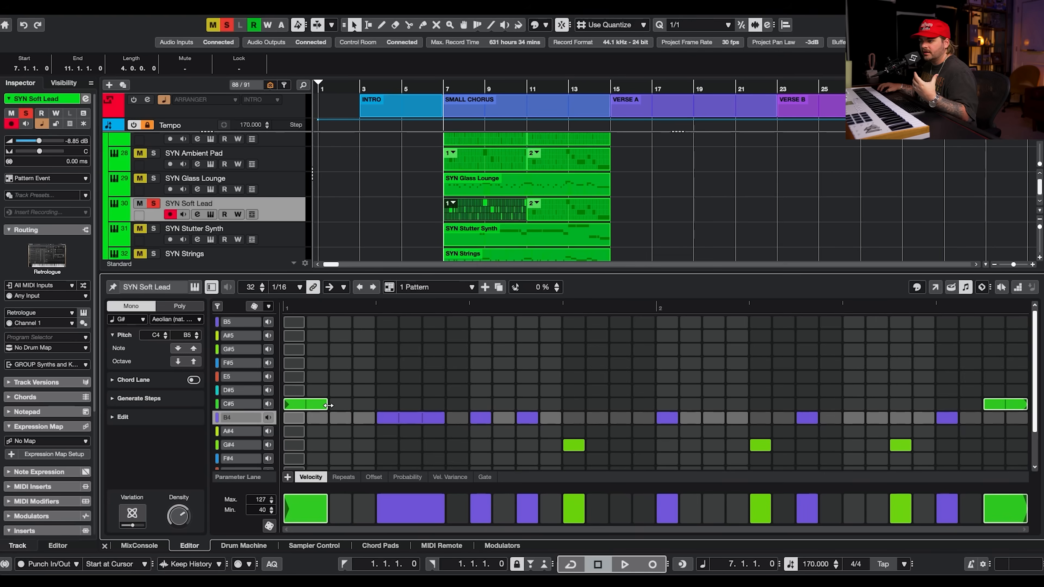
left_click_drag(327, 405, 308, 405)
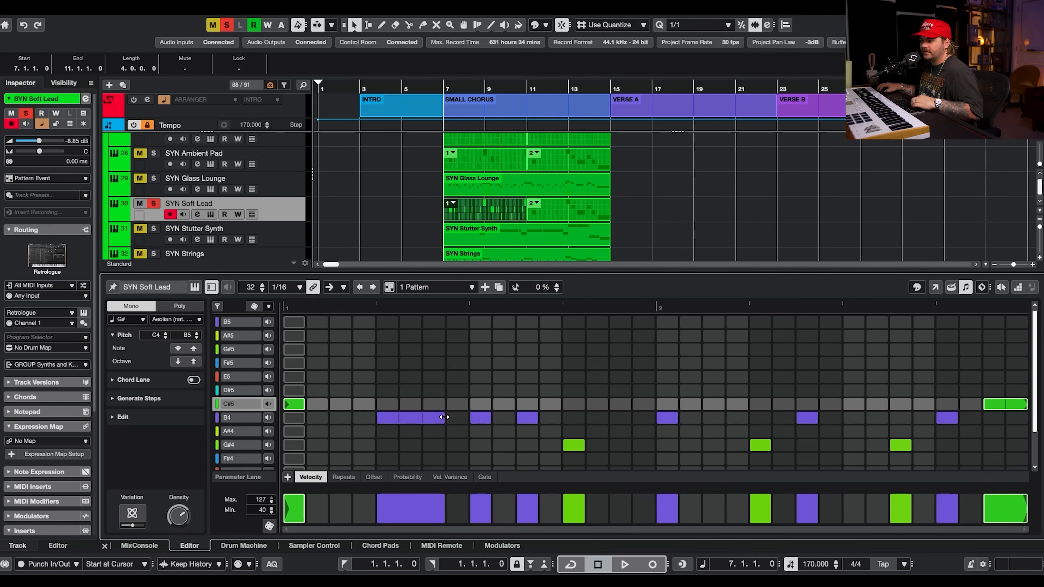
left_click_drag(444, 417, 398, 418)
key("space")
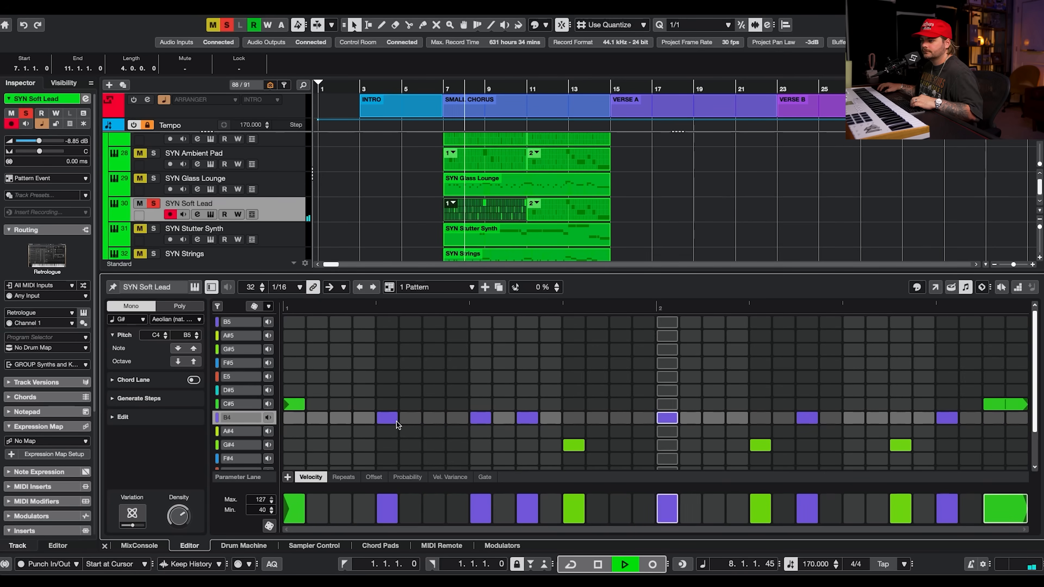
Lengthen the B4 note and the first C#5 note in the Soft Lead pattern to three steps each and play it.
key("space")
left_click_drag(397, 418, 437, 418)
left_click_drag(304, 409, 355, 407)
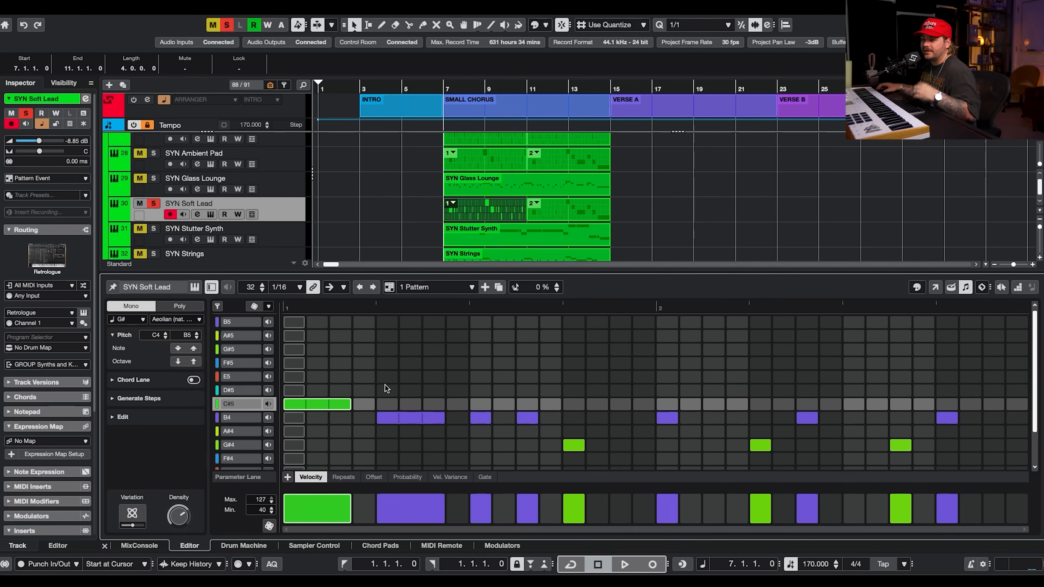
key("space")
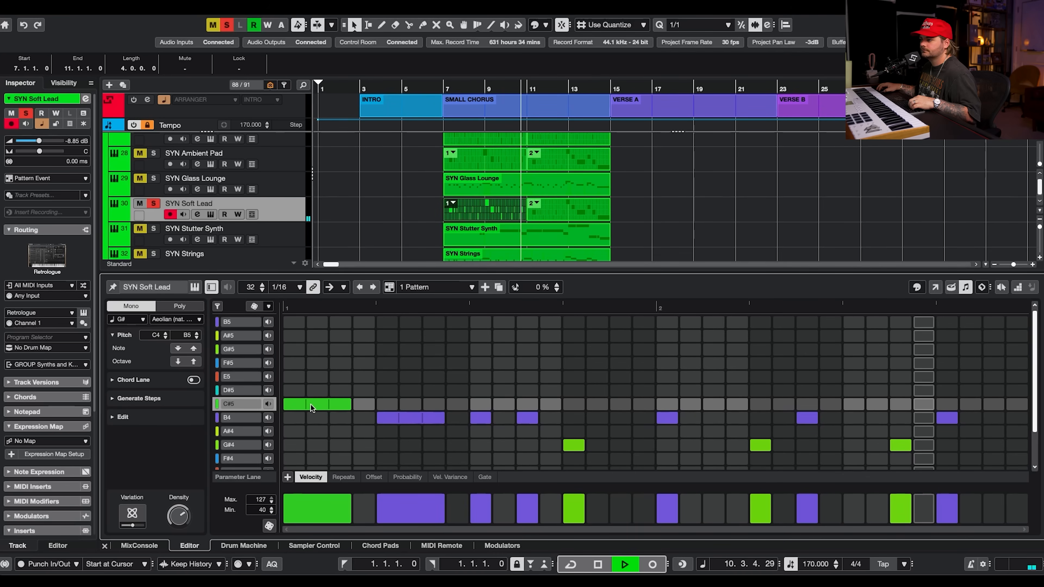
key("space")
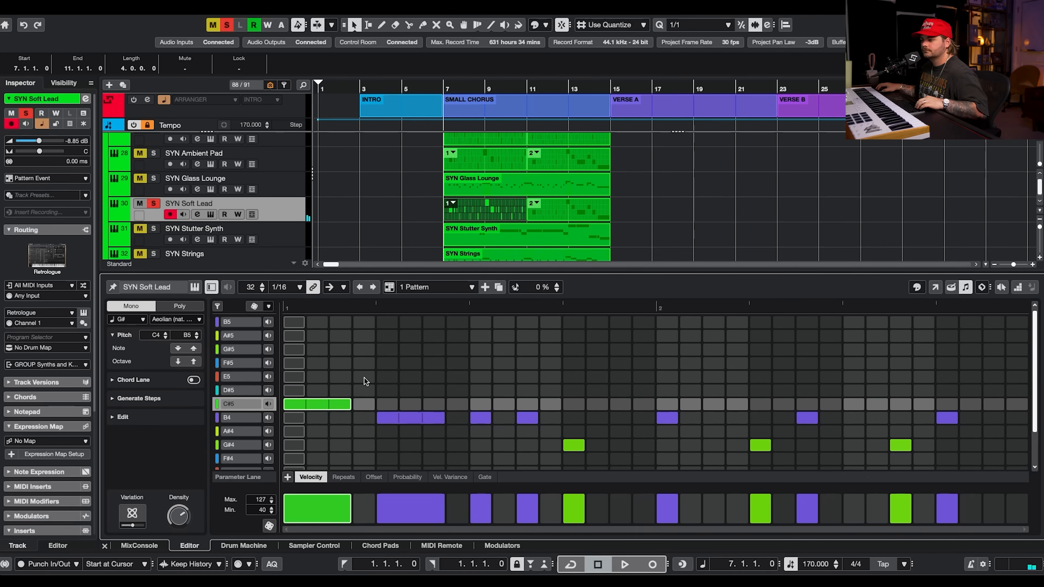
Undo the last three edits, lengthen the B4 note to three steps again and audition the pattern.
key("super+z")
key("super+z")
key("super+z")
key("super+z")
left_click(395, 419)
left_click_drag(395, 418, 434, 418)
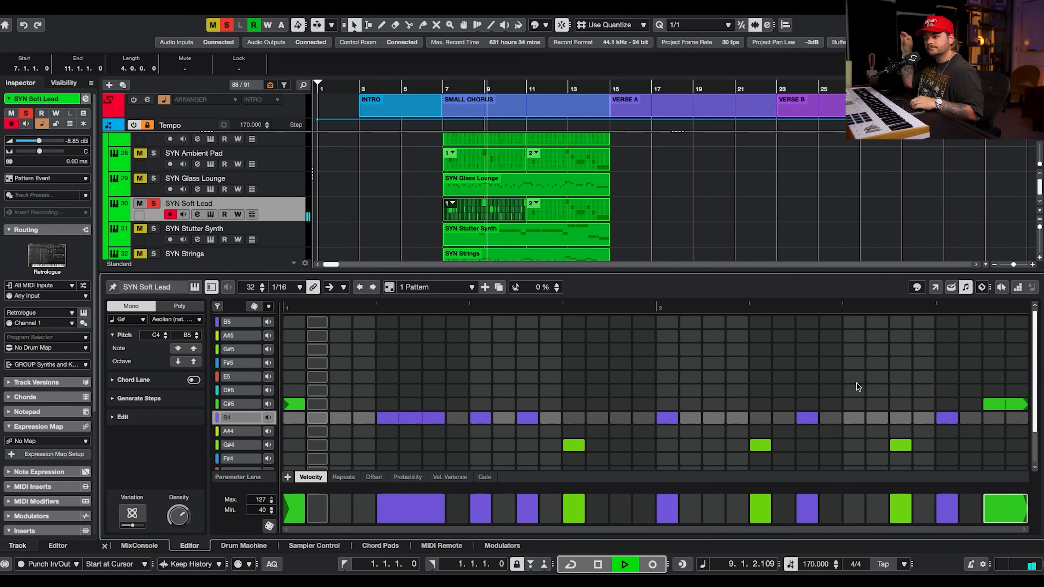
key("space")
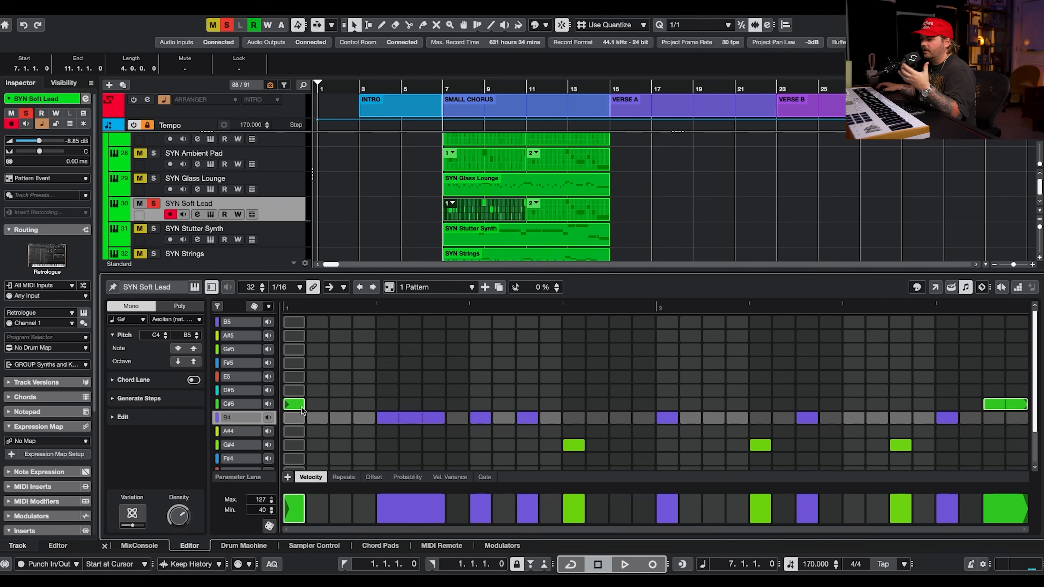
Solo SYN Stutter Synth, open its Retrologue instrument to view the Agressive Saw Plucks preset, then close it.
scroll(374, 201, "down", 1)
left_click(152, 207)
left_click(211, 217)
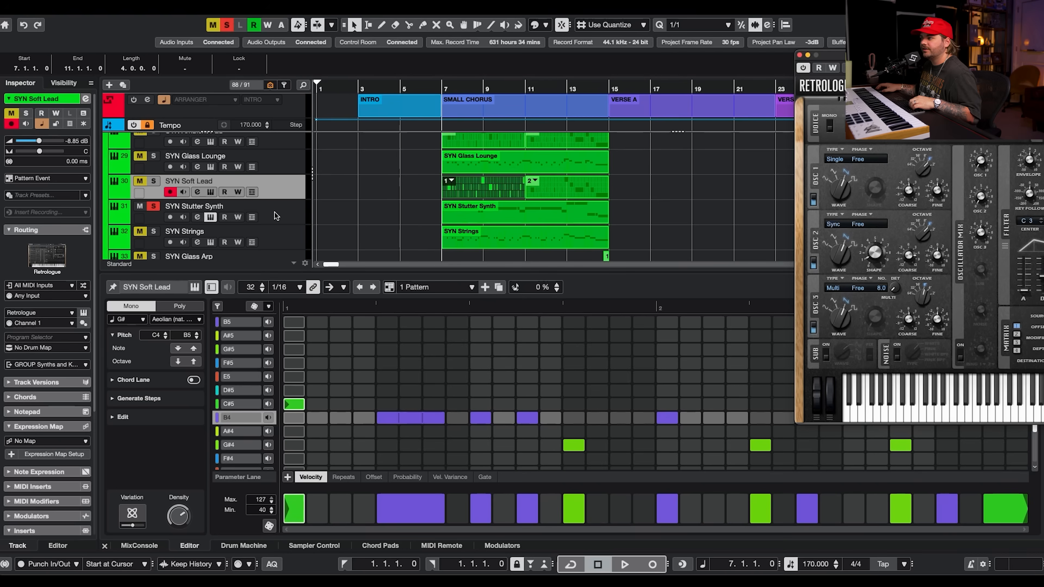
left_click_drag(948, 57, 489, 82)
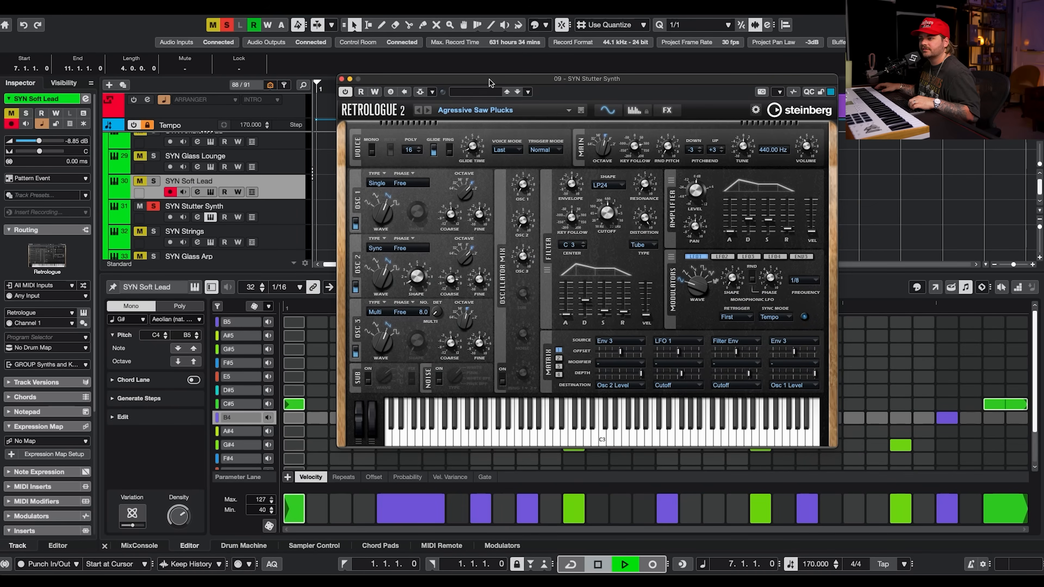
left_click(284, 213)
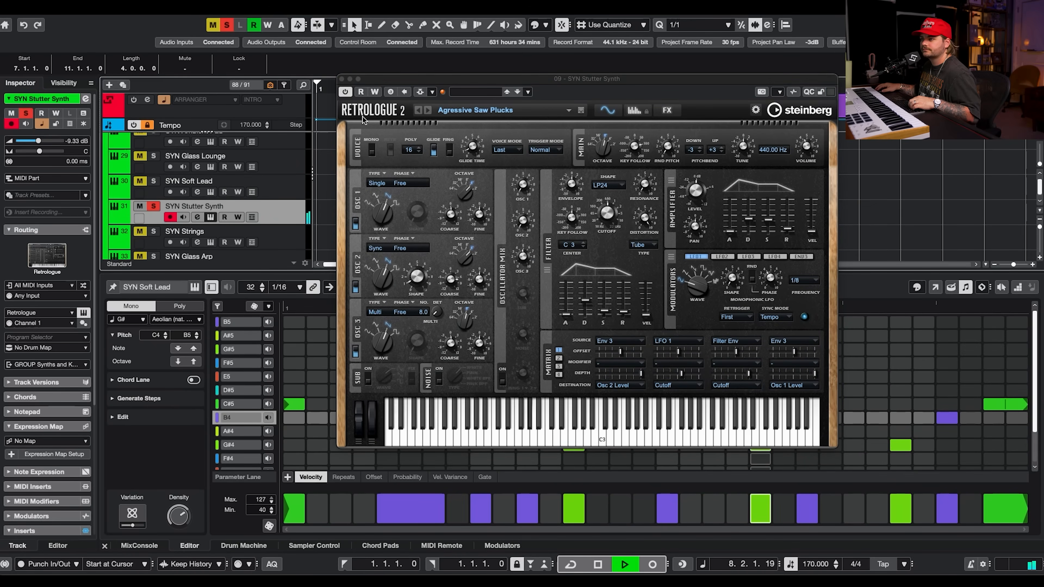
left_click(342, 78)
Open the SYN Stutter Synth part in the key editor, play it back, then close the editor.
left_click(512, 219)
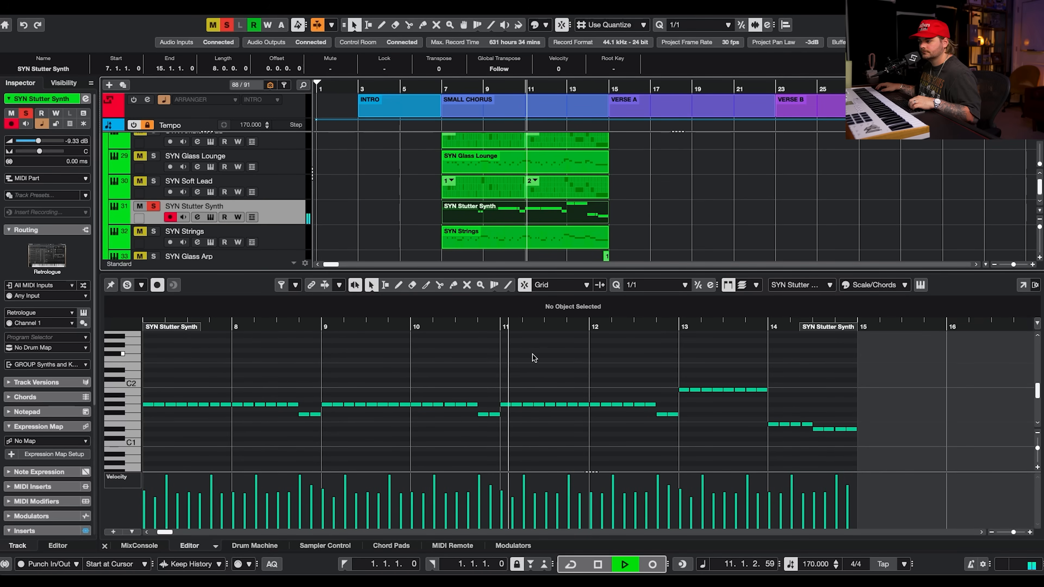
key("space")
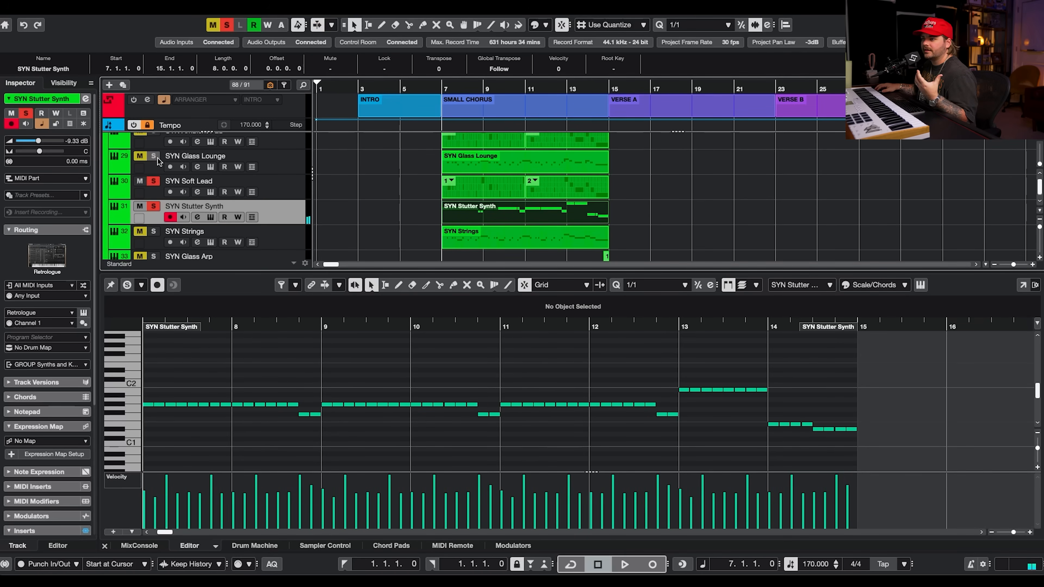
key("ctrl+e")
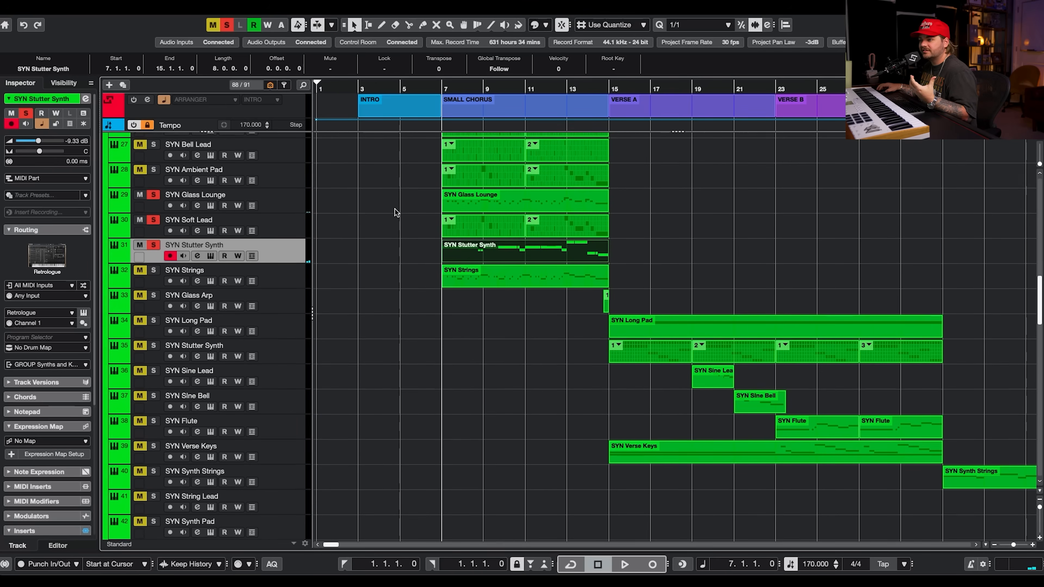
Solo the GROUP Synths and Keys track together with its chorus synth tracks and play the chorus.
left_click(154, 170)
scroll(152, 179, "up", 2)
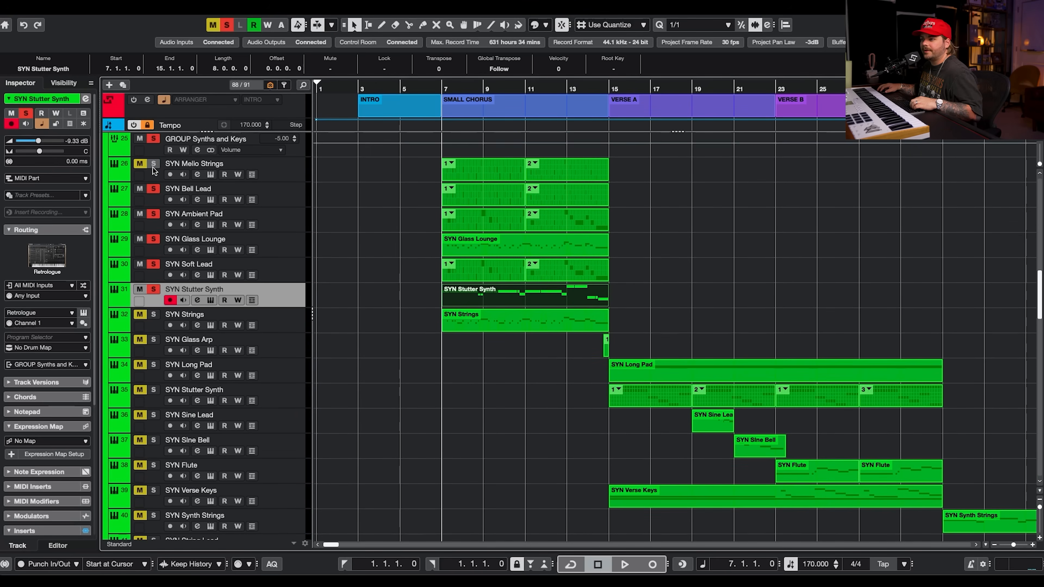
left_click(153, 156)
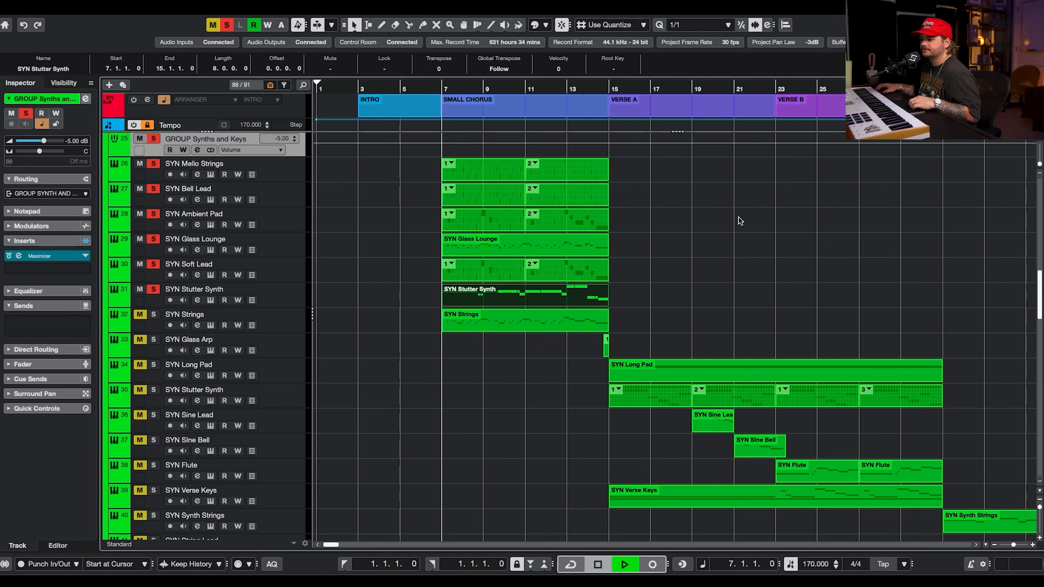
key("space")
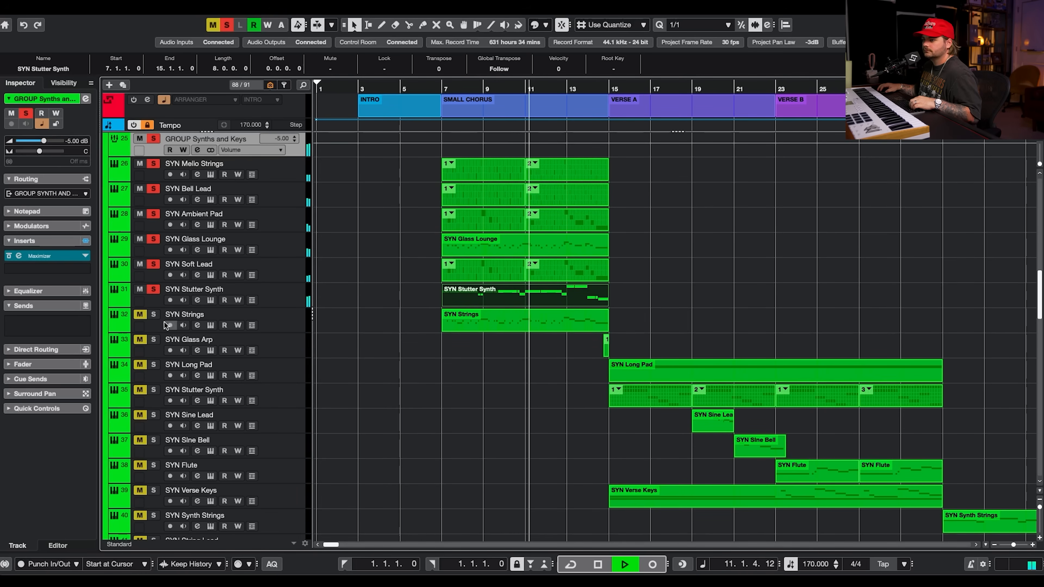
key("space")
Solo SYN Strings and open its part in the key editor with its articulation lanes.
left_click(153, 315, "ctrl")
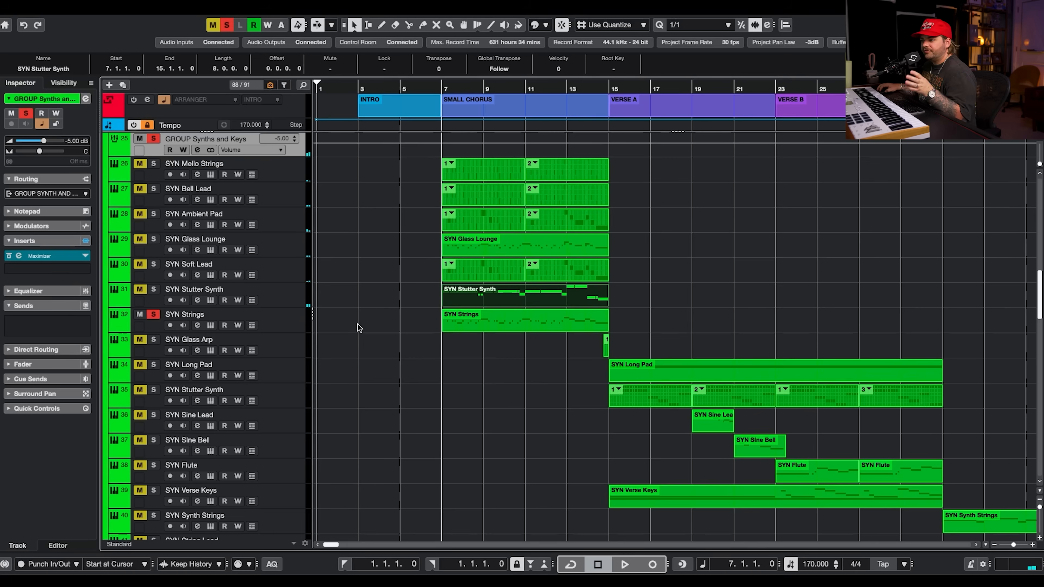
left_click(308, 321)
double_click(458, 320)
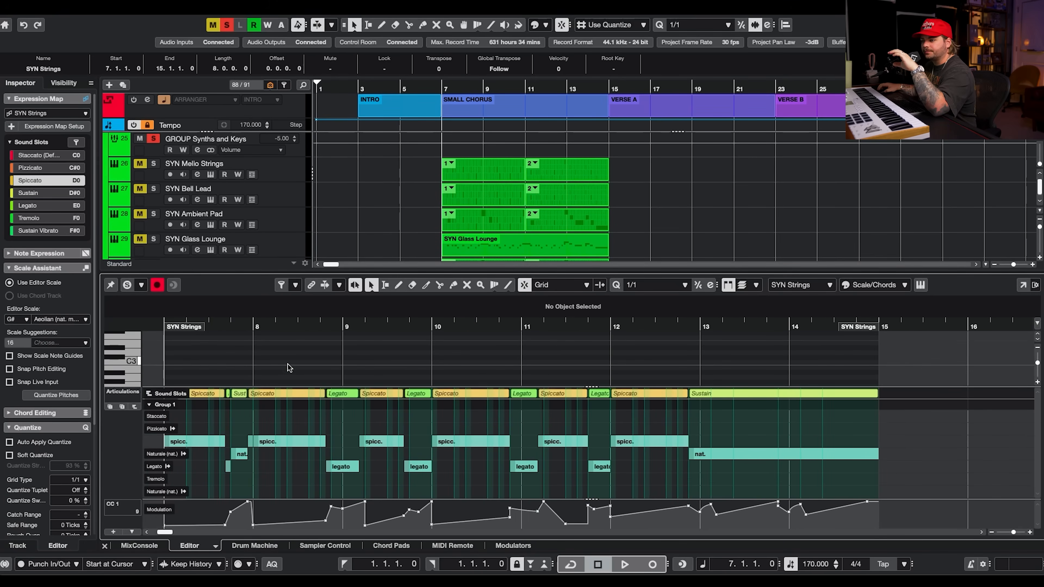
scroll(267, 373, "up", 1)
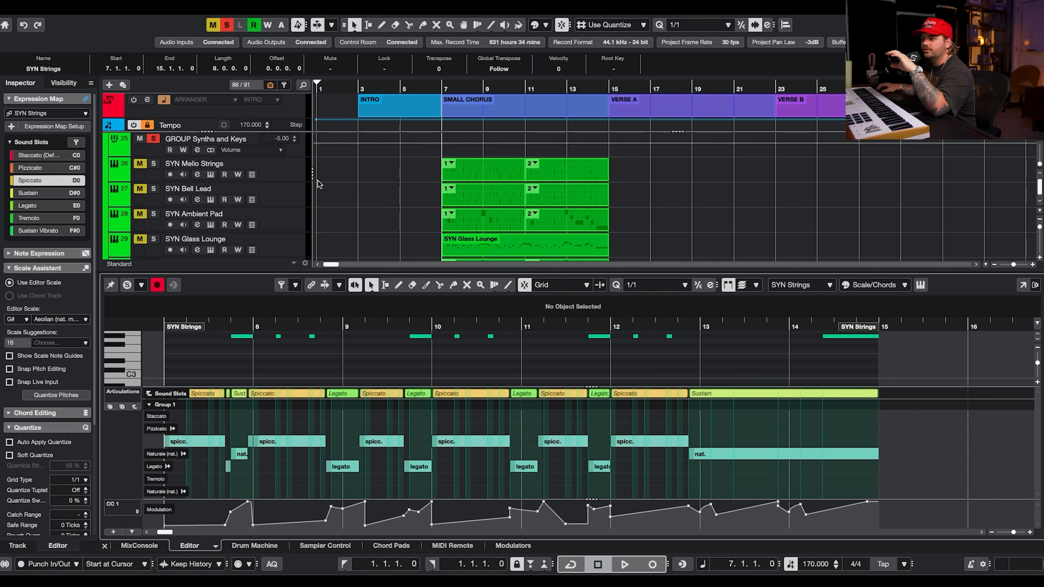
scroll(321, 185, "down", 5)
Open the SYN Strings HALion Sonic instrument to view its Violins I program, close it and play the strings part.
left_click(211, 208)
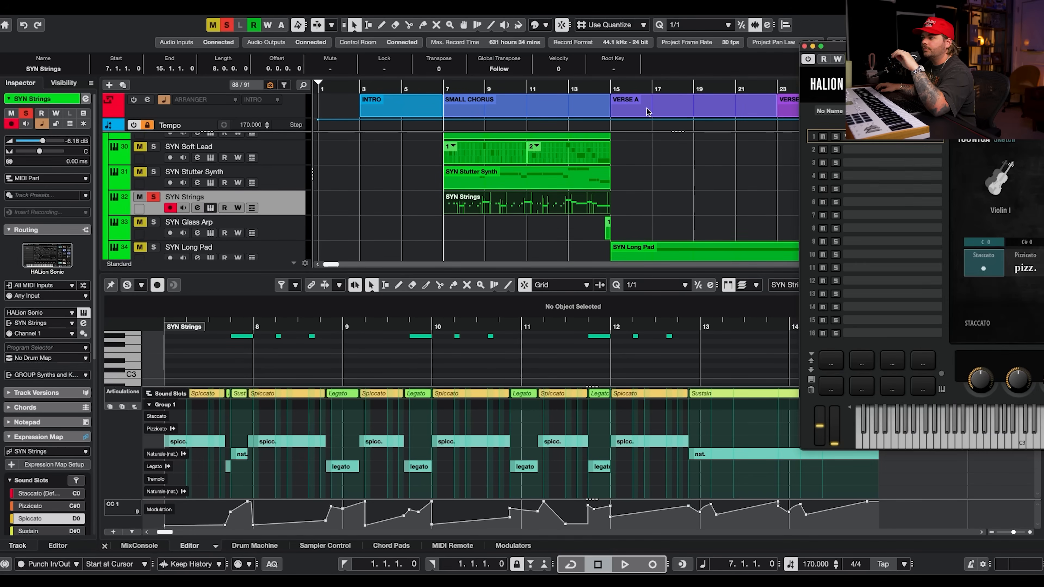
left_click_drag(863, 46, 267, 36)
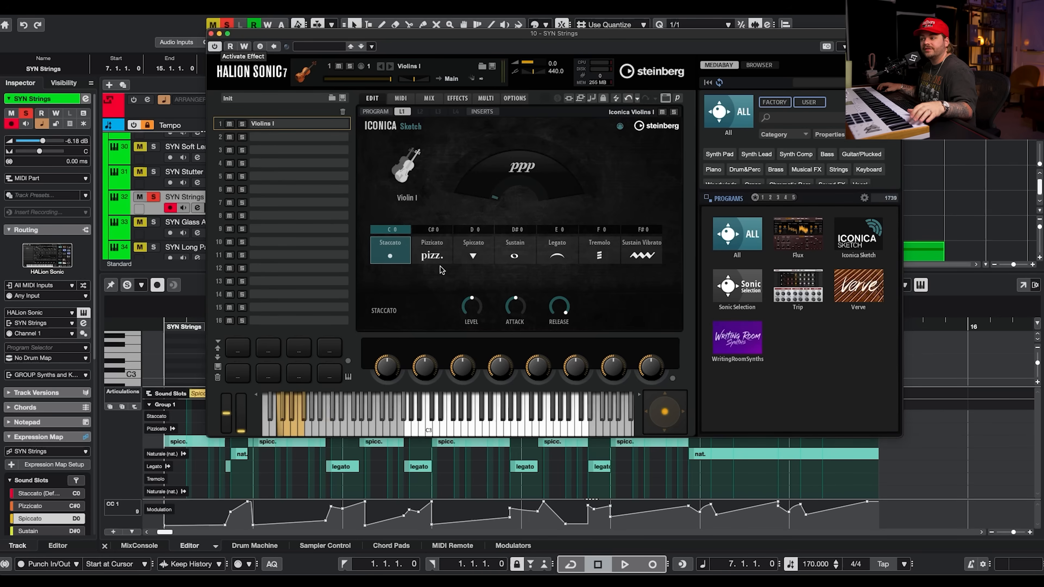
left_click(212, 35)
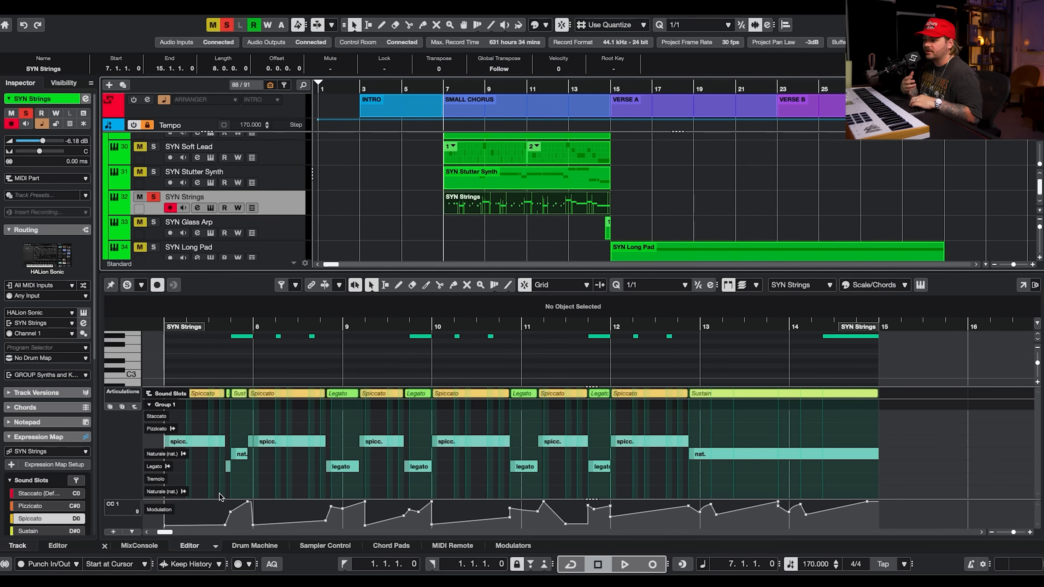
key("space")
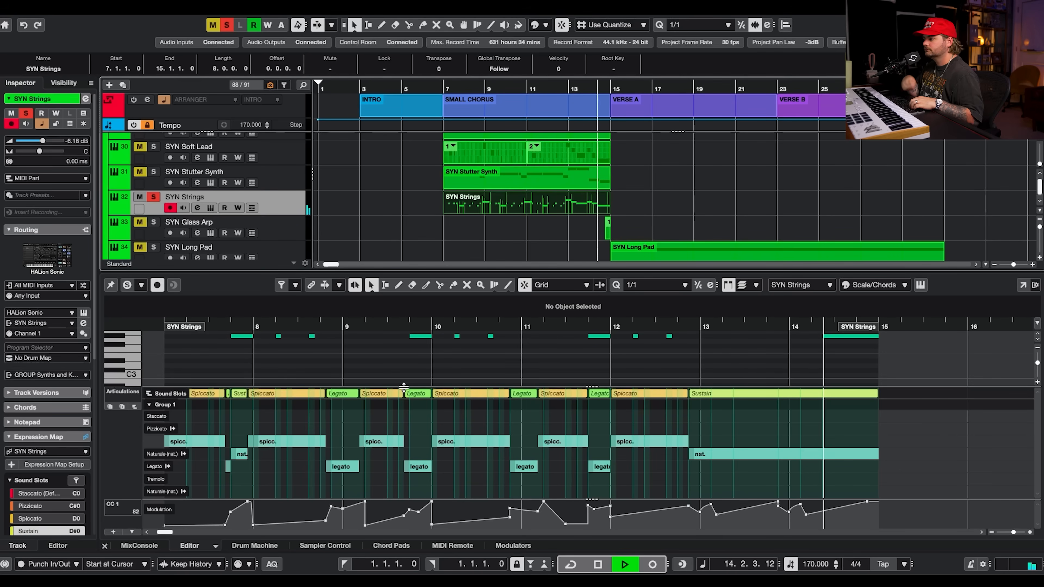
key("space")
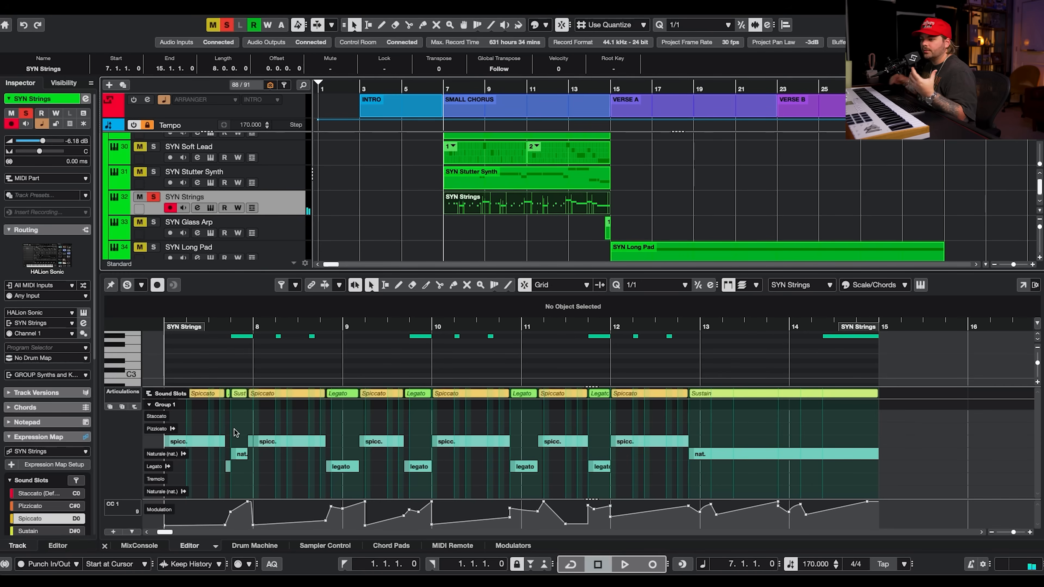
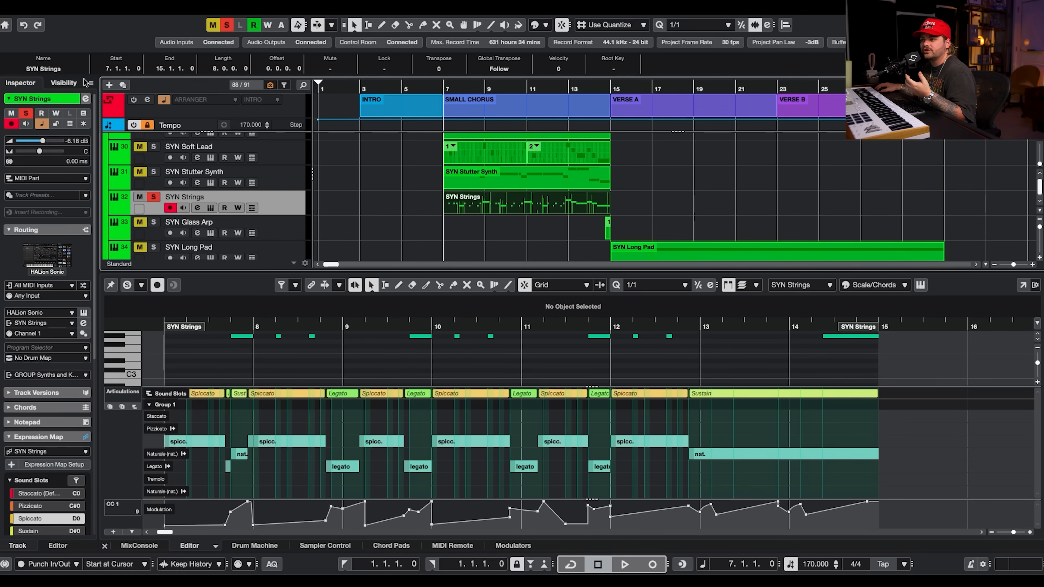
Close the SYN Strings key editor and solo the GROUP Synths and Keys track with all its synth tracks.
double_click(475, 205)
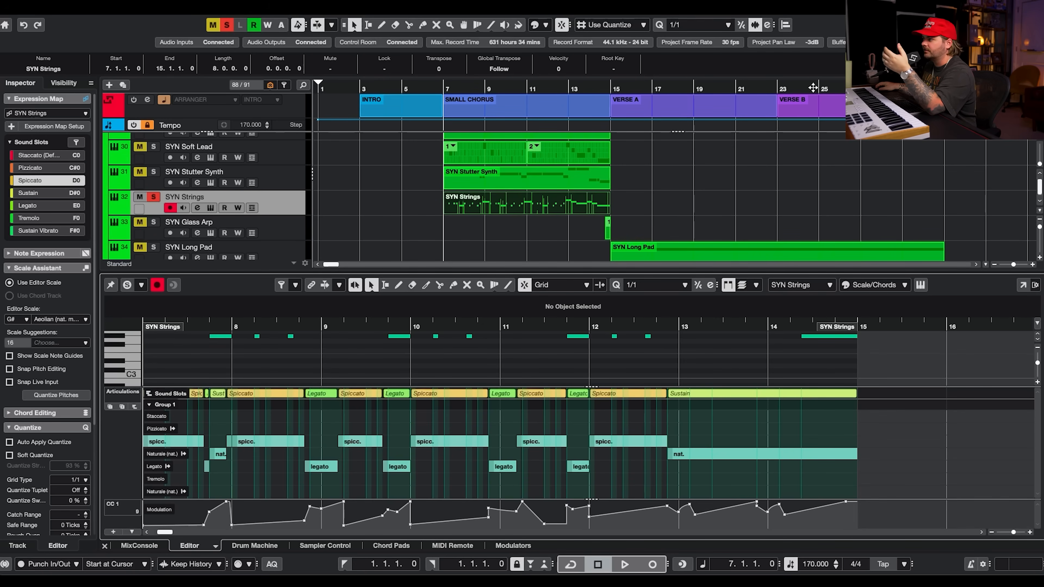
key("Return")
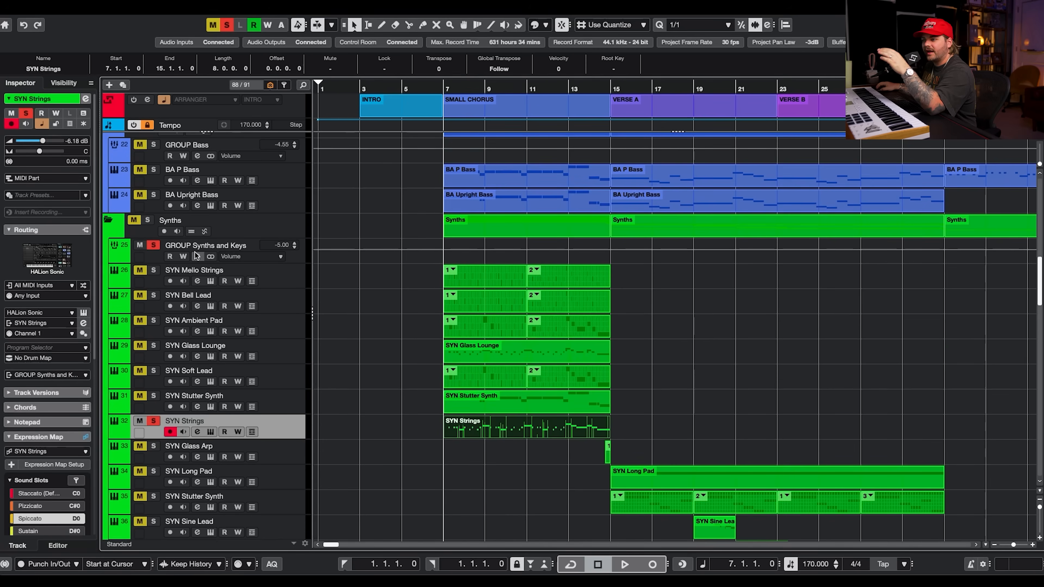
left_click(159, 246)
left_click(159, 246)
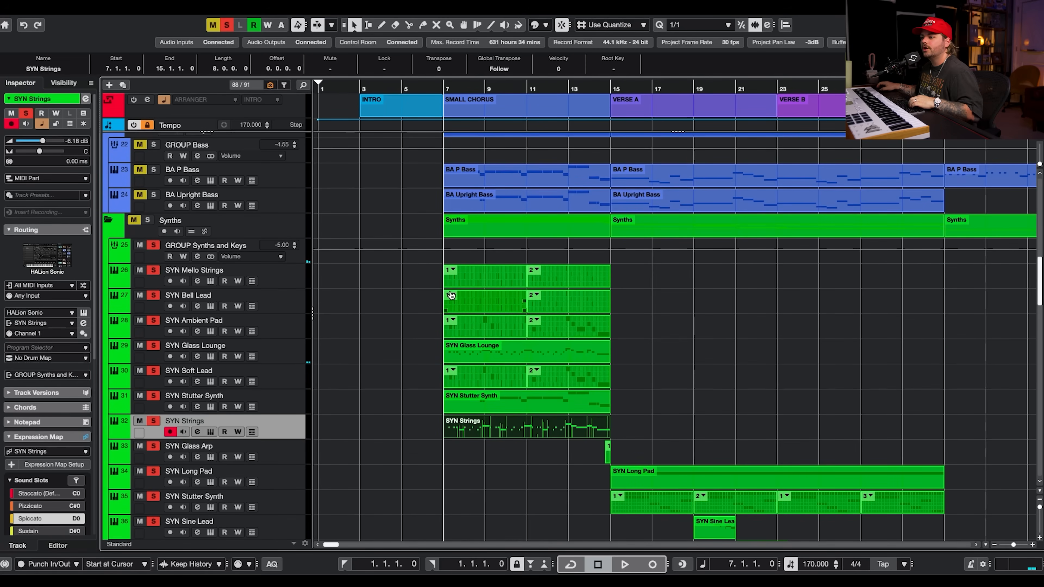
Play back the soloed tracks while scrolling through the project's track list, then stop playback.
scroll(449, 293, "up", 6)
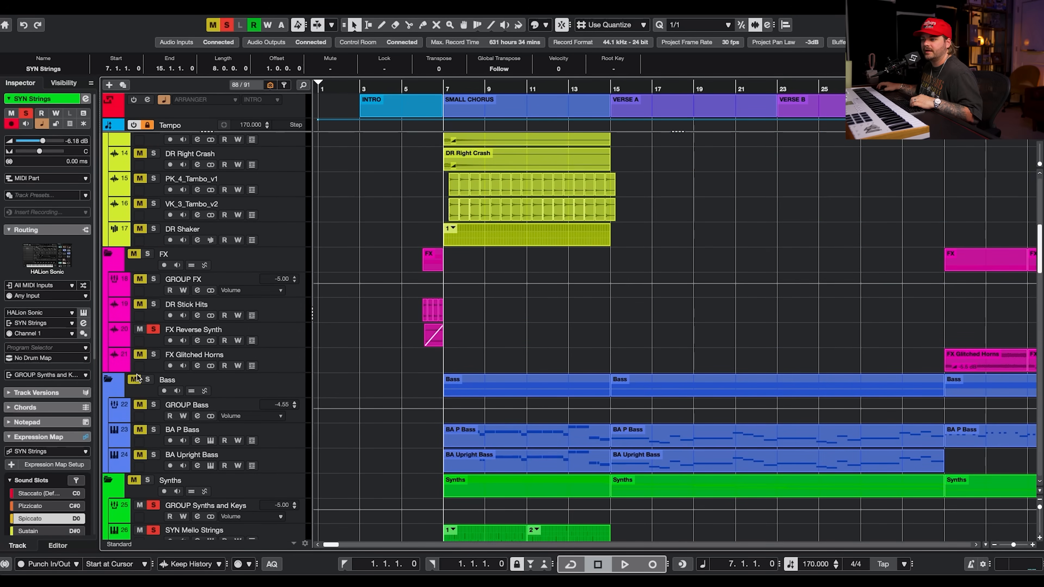
scroll(142, 379, "up", 10)
key("space")
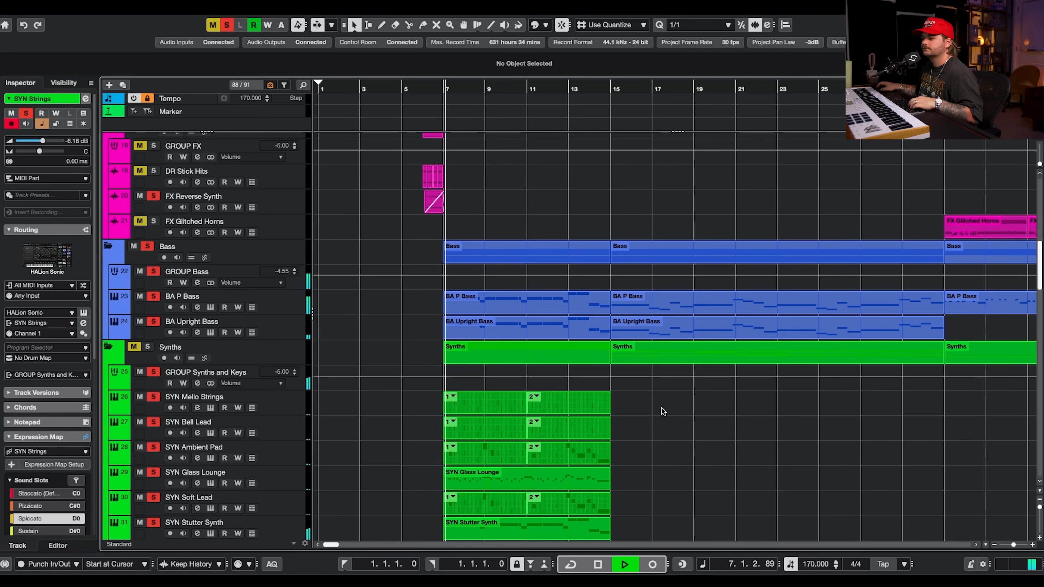
scroll(662, 408, "down", 5)
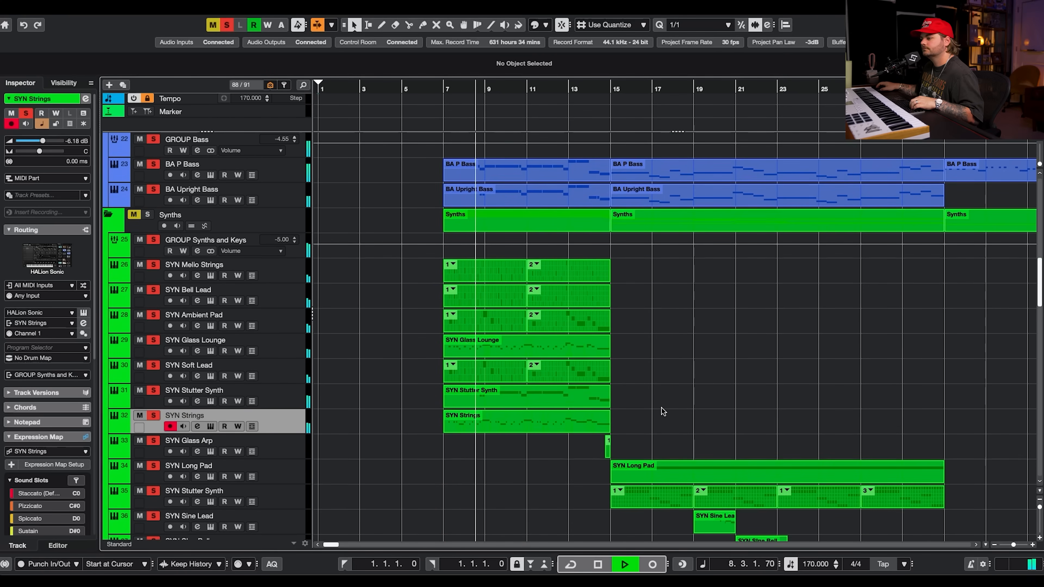
scroll(661, 408, "down", 7)
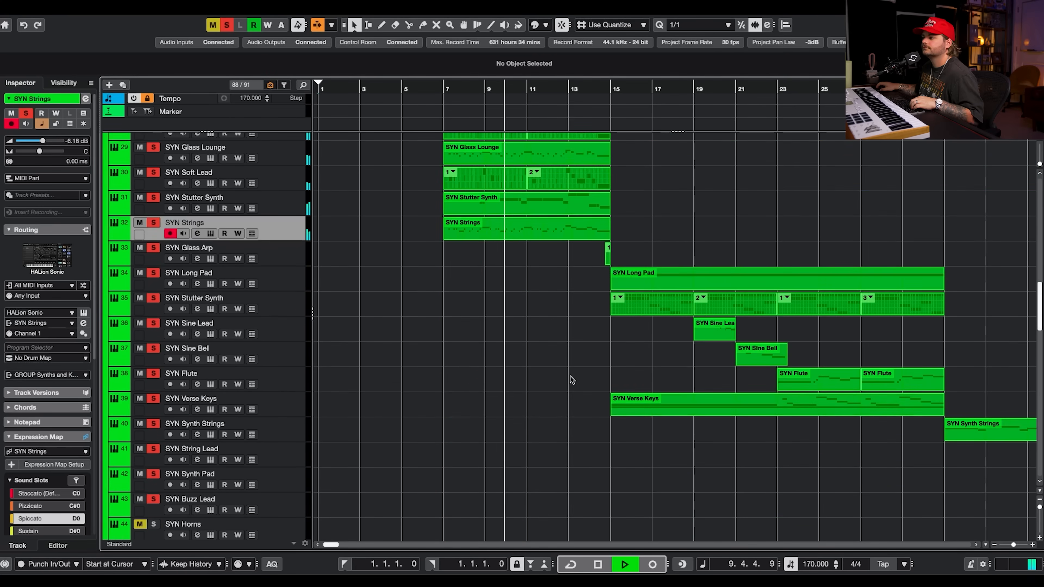
scroll(570, 376, "down", 17)
key("space")
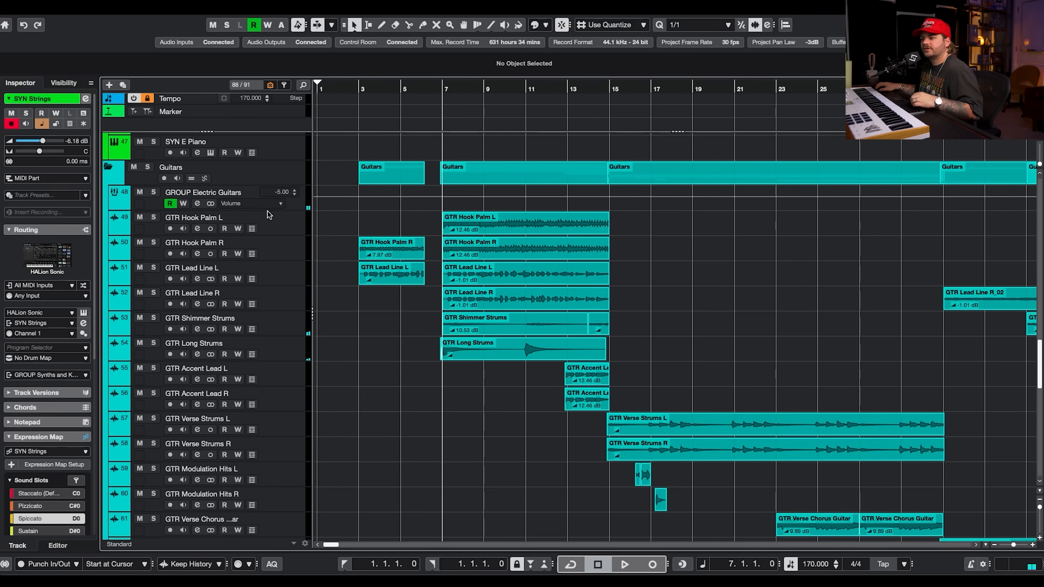
Solo the GTR Hook Palm L track and open its channel settings.
left_click(269, 214)
left_click(153, 217)
left_click(153, 242)
left_click(197, 229)
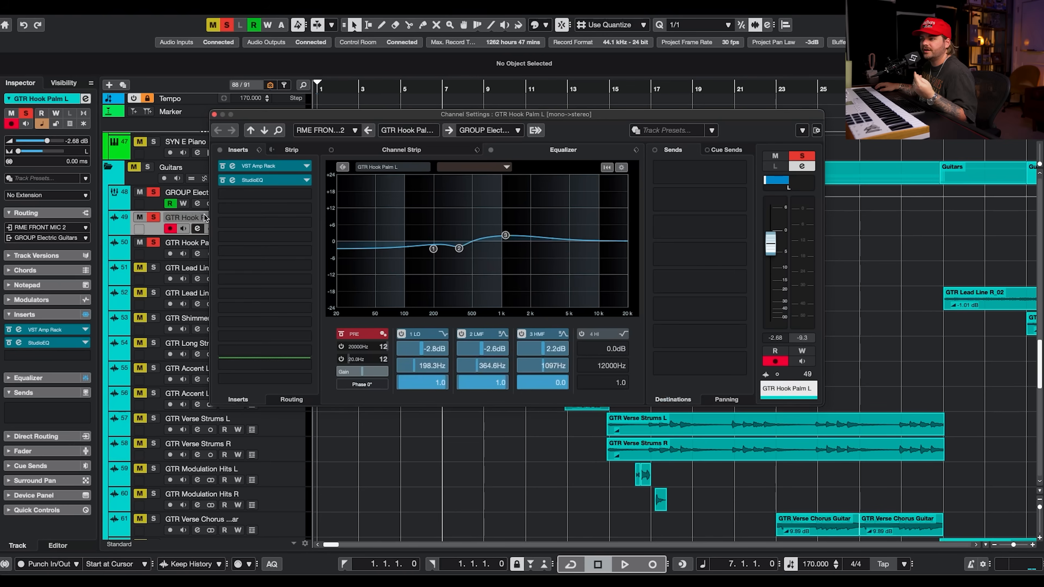
Open the VST Amp Rack insert on GTR Hook Palm L and browse its Pre-Effects through Master pages.
left_click(265, 167)
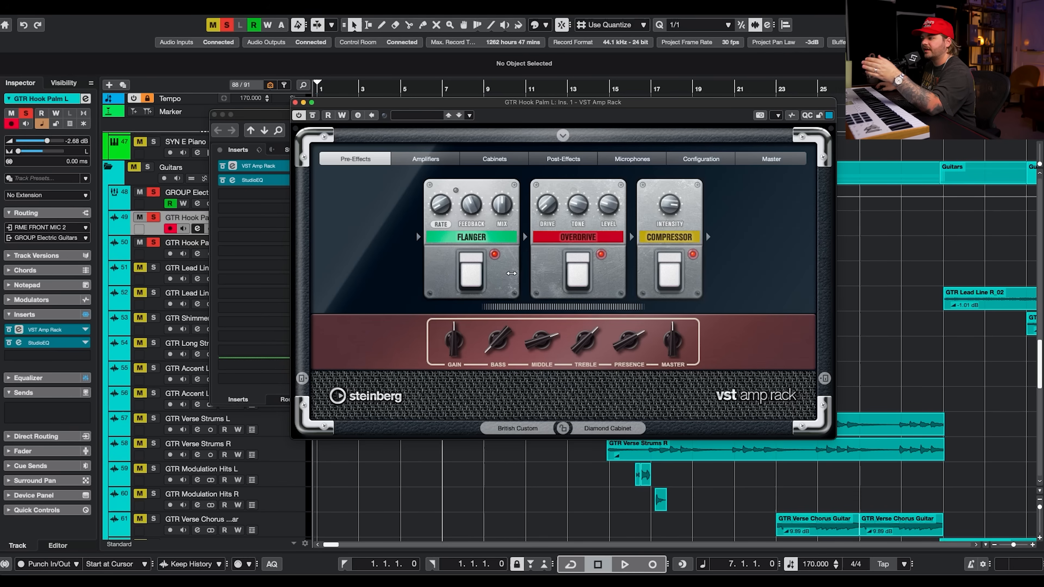
left_click(425, 159)
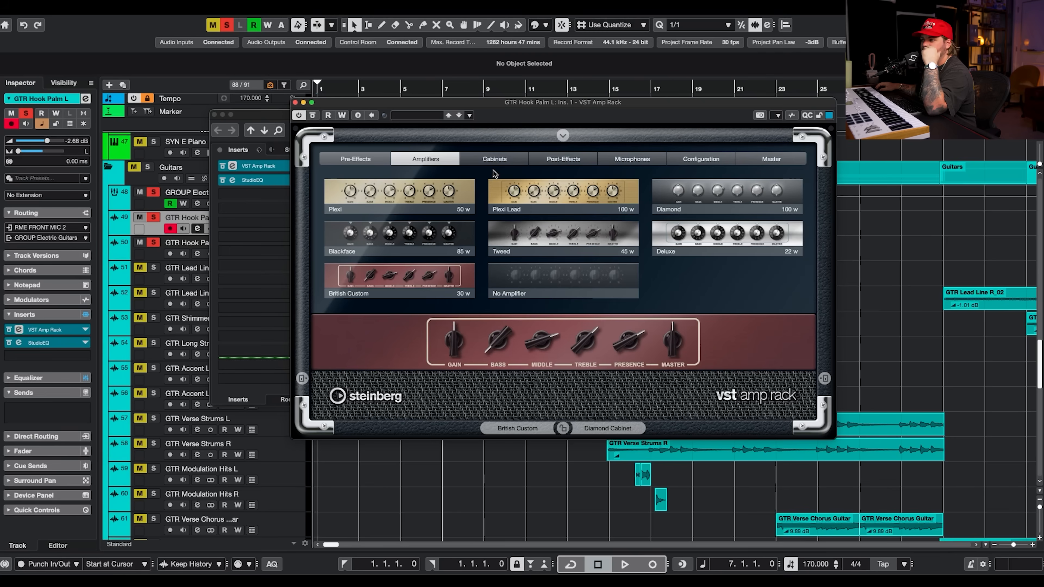
left_click(495, 160)
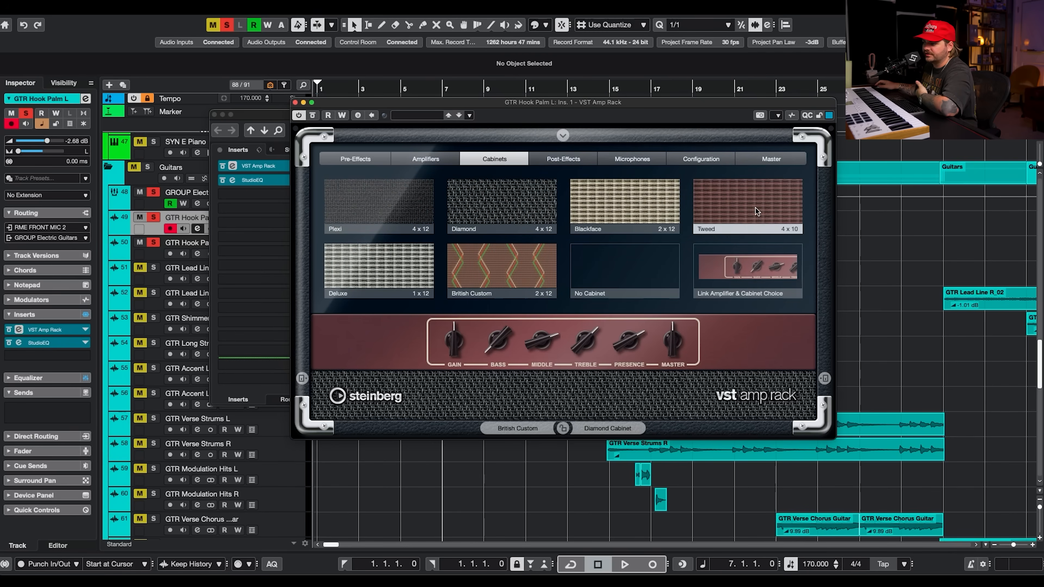
left_click(576, 159)
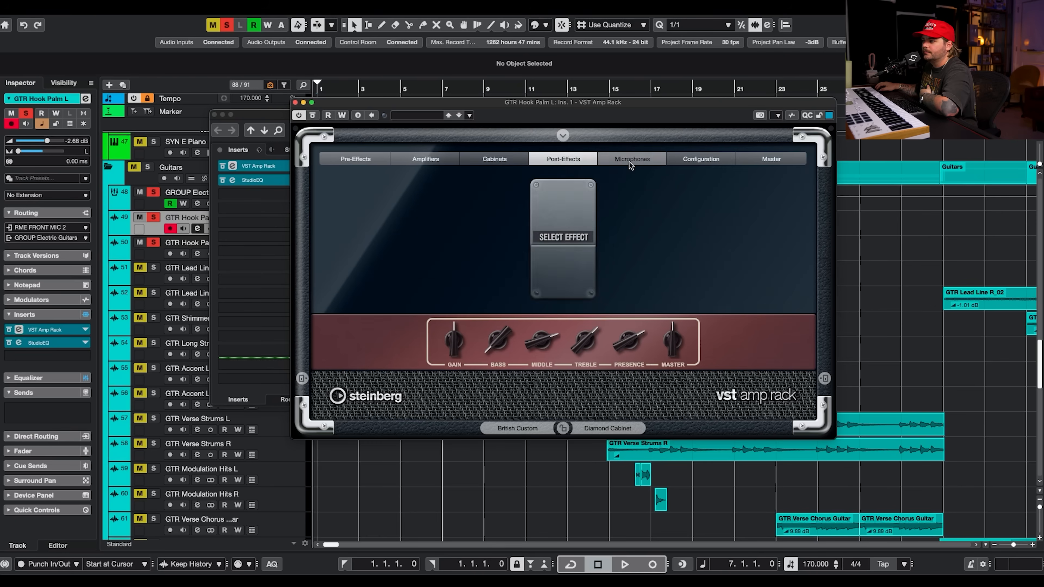
left_click(630, 160)
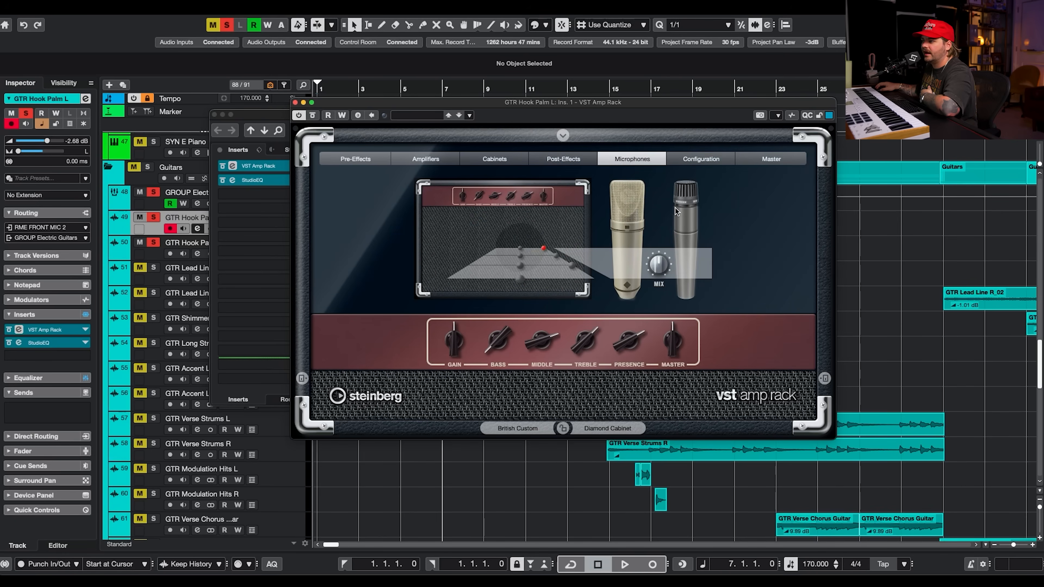
left_click(694, 161)
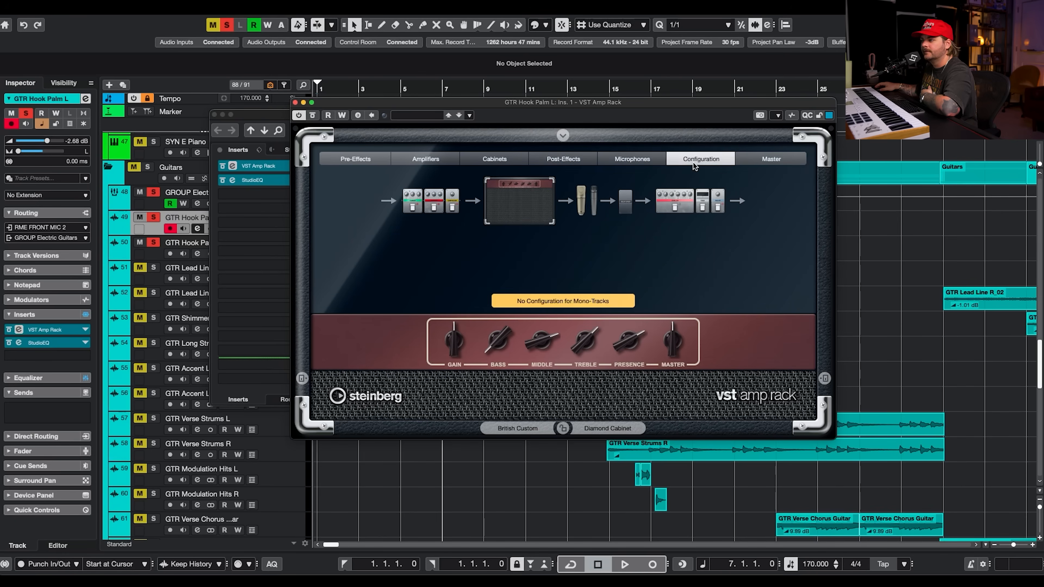
left_click(756, 160)
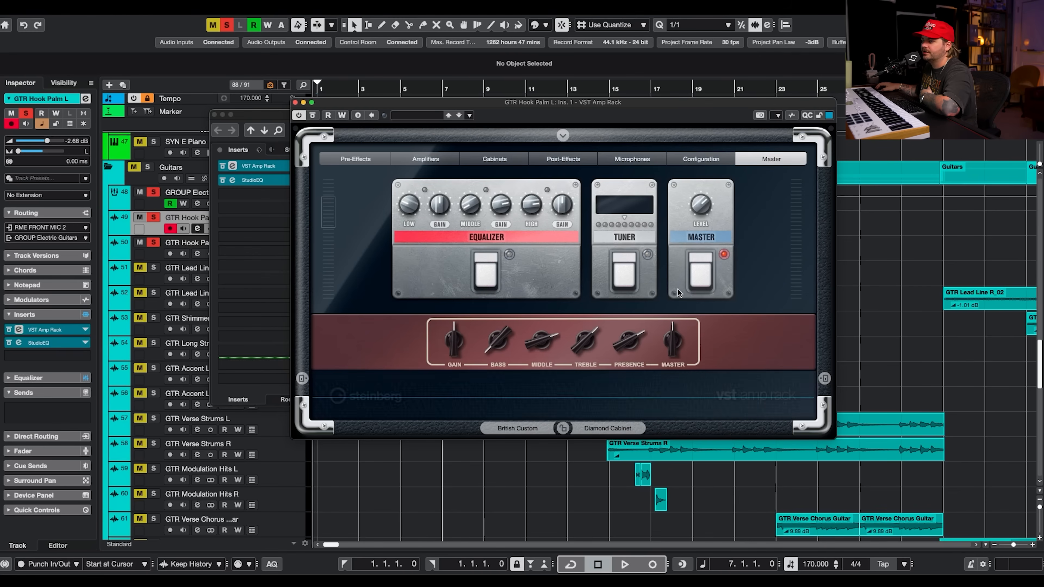
key(".")
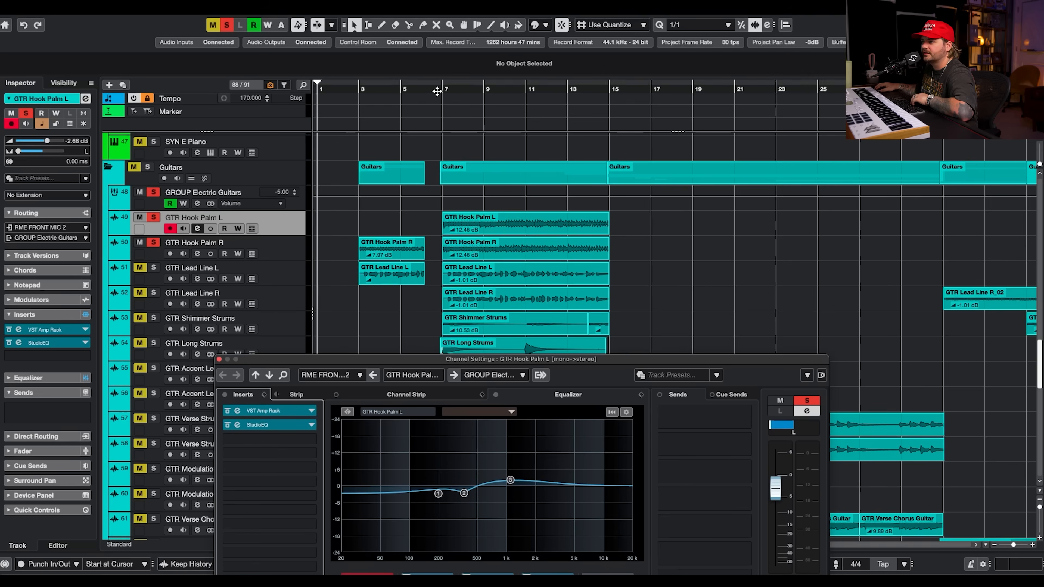
Close the VST Amp Rack and channel settings while playing back the soloed GTR Hook Palm L track.
left_click(443, 90)
key("space")
left_click_drag(486, 360, 480, 176)
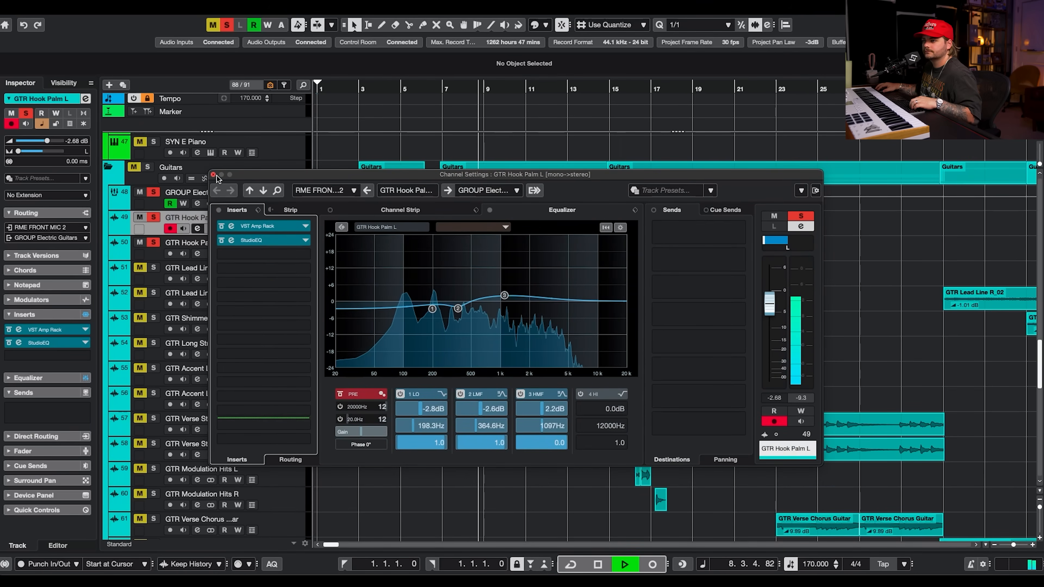
left_click(213, 174)
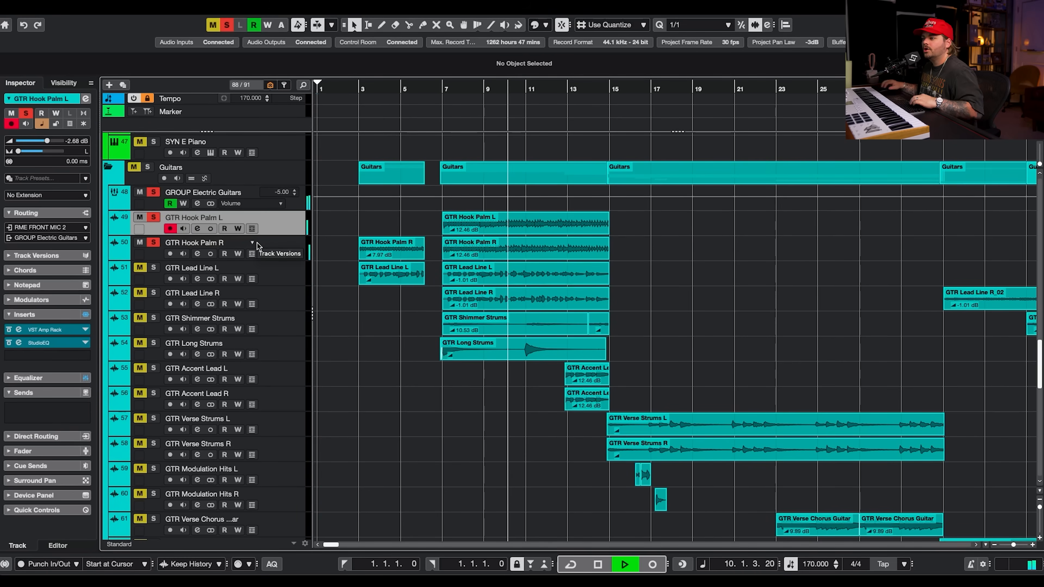
key("space")
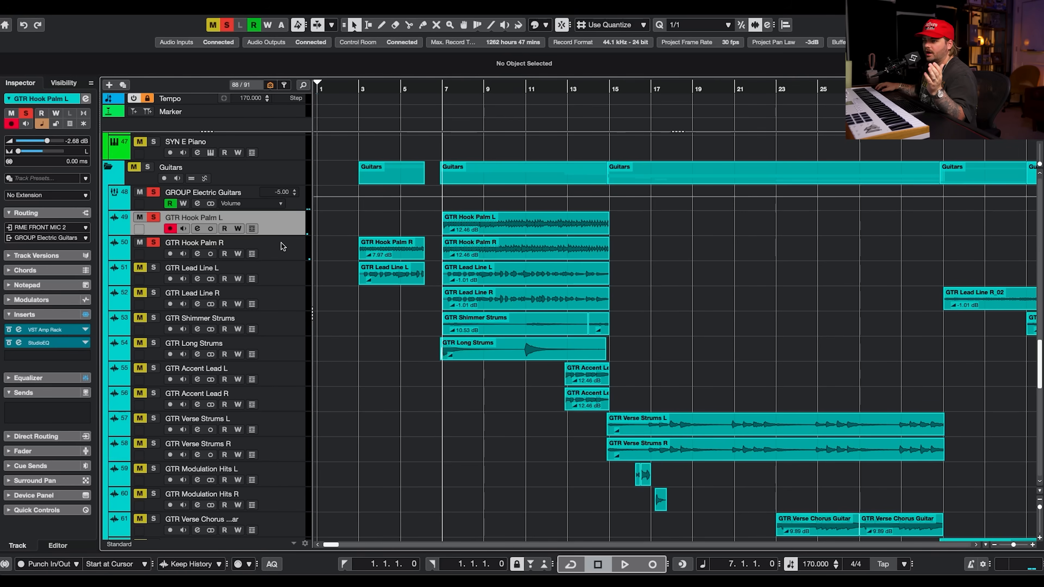
Clear all solos and solo the GTR Lead Line L and GTR Lead Line R tracks.
left_click(281, 246)
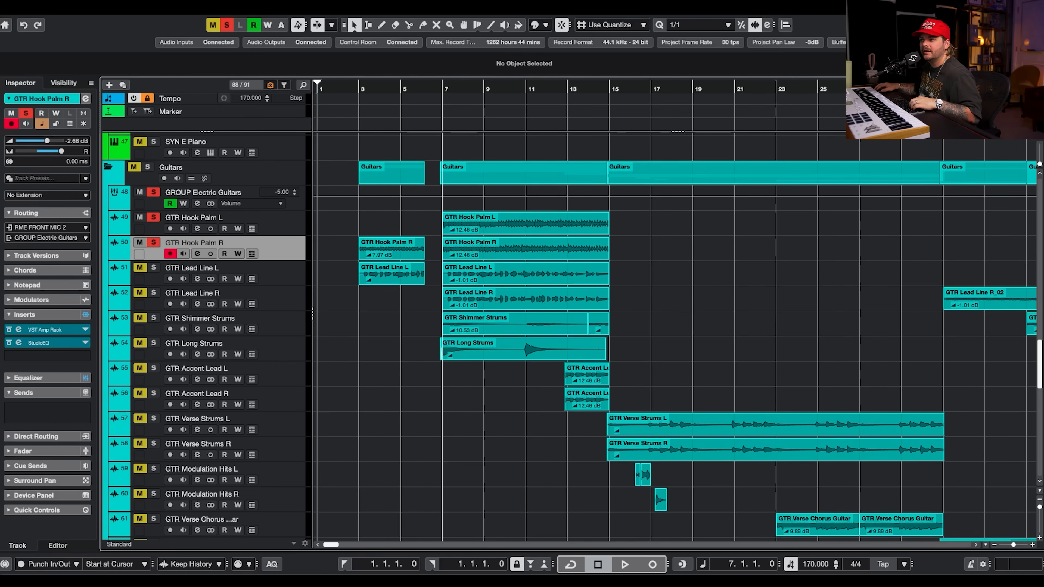
left_click(226, 25)
left_click(153, 267)
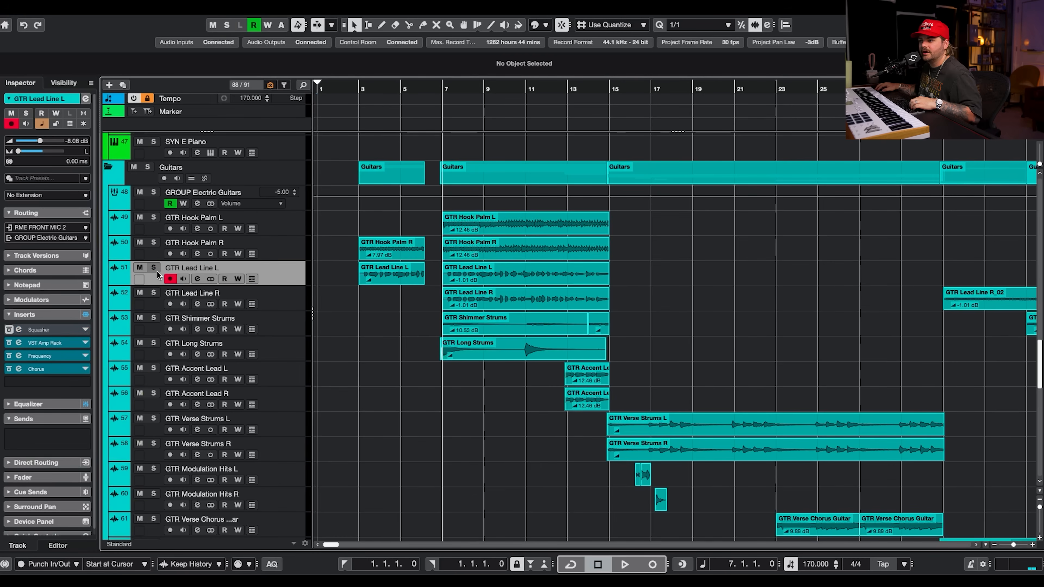
left_click(153, 292)
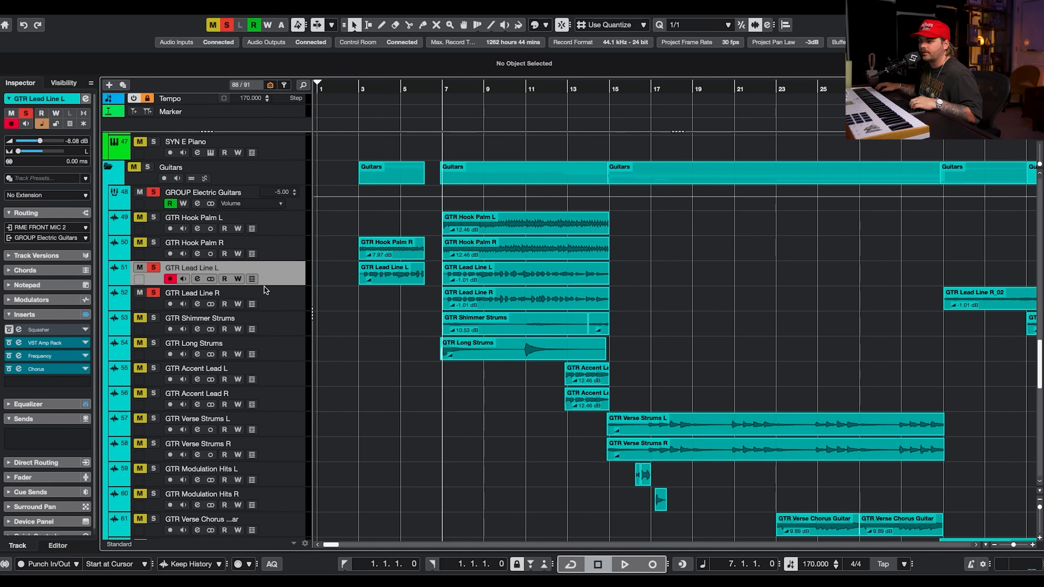
Open the VST Amp Rack insert on GTR Lead Line L and browse its Amplifiers through Master pages.
left_click(197, 283)
left_click(276, 242)
left_click_drag(917, 56, 374, 56)
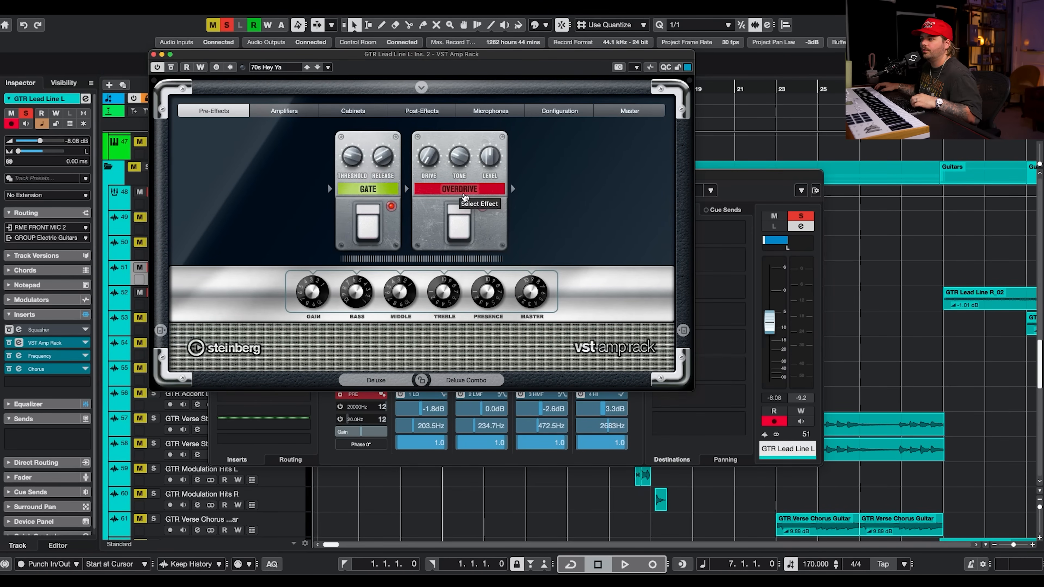
left_click(285, 109)
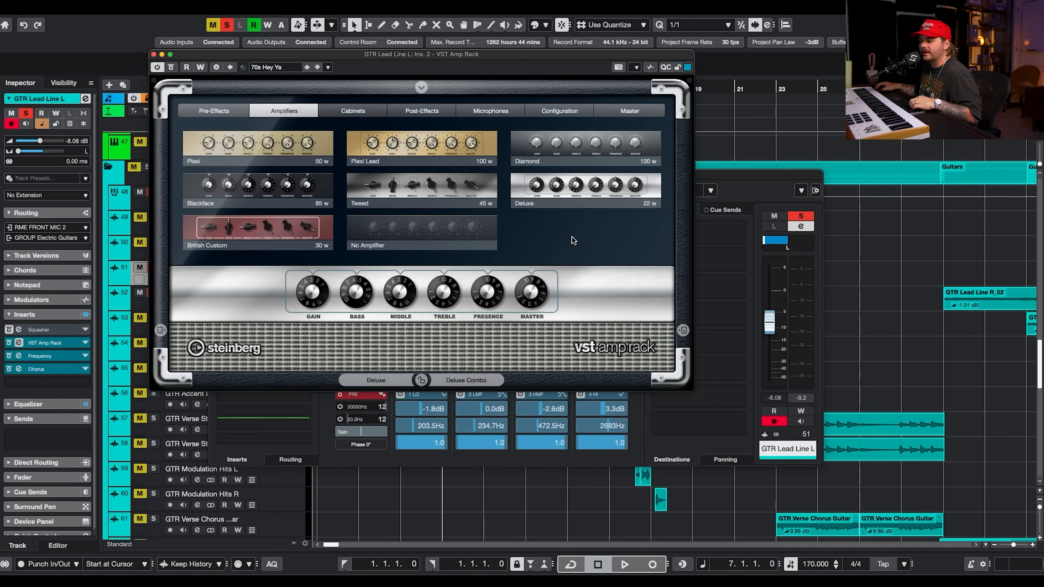
left_click(370, 110)
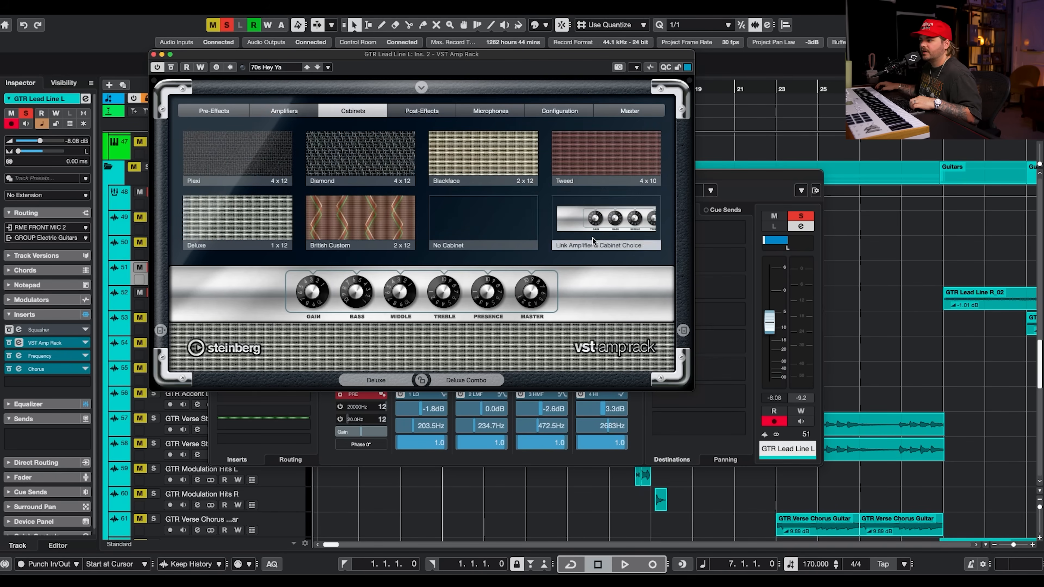
left_click(414, 111)
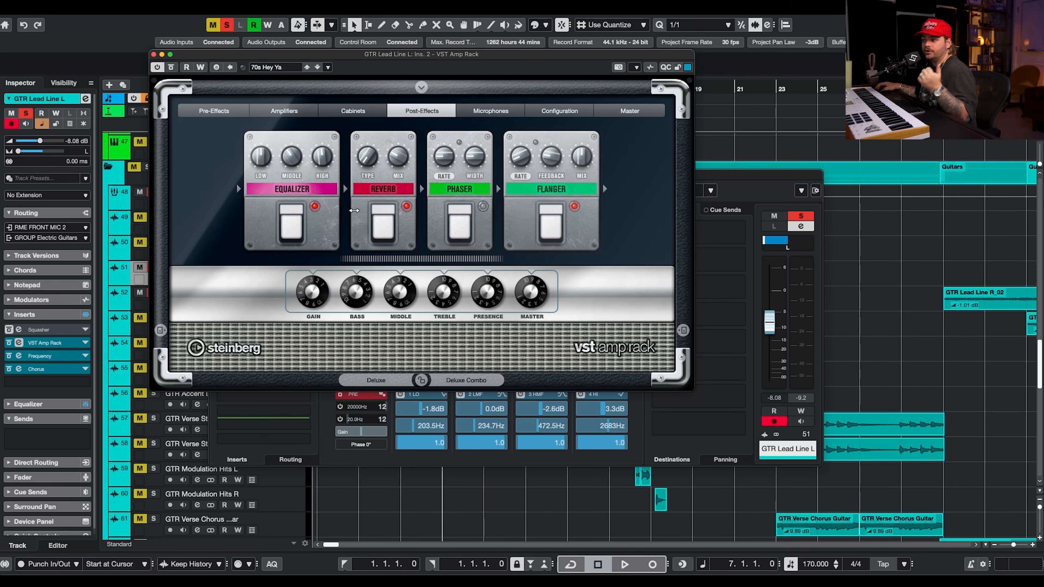
left_click(490, 111)
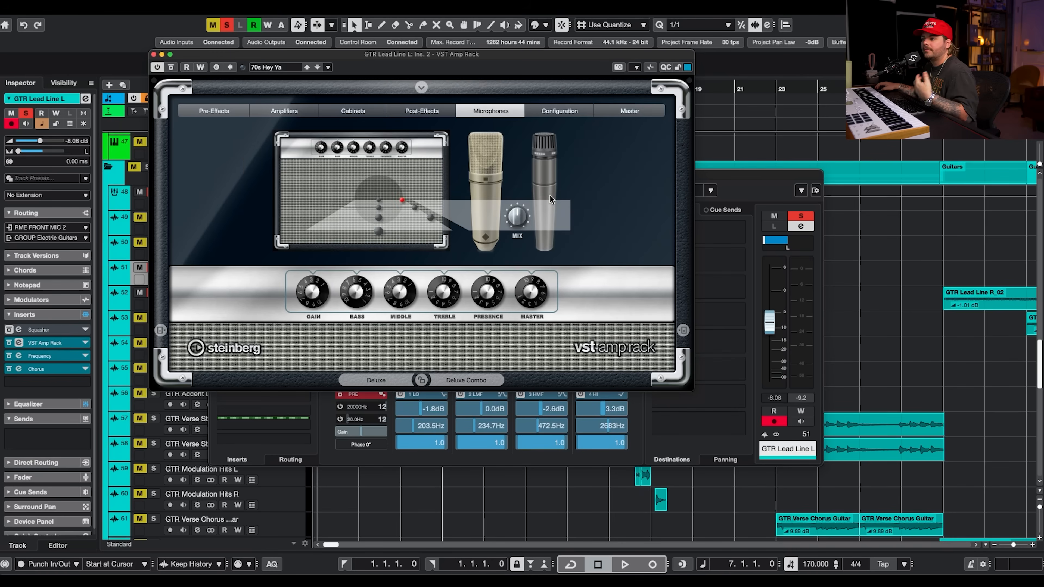
left_click(617, 111)
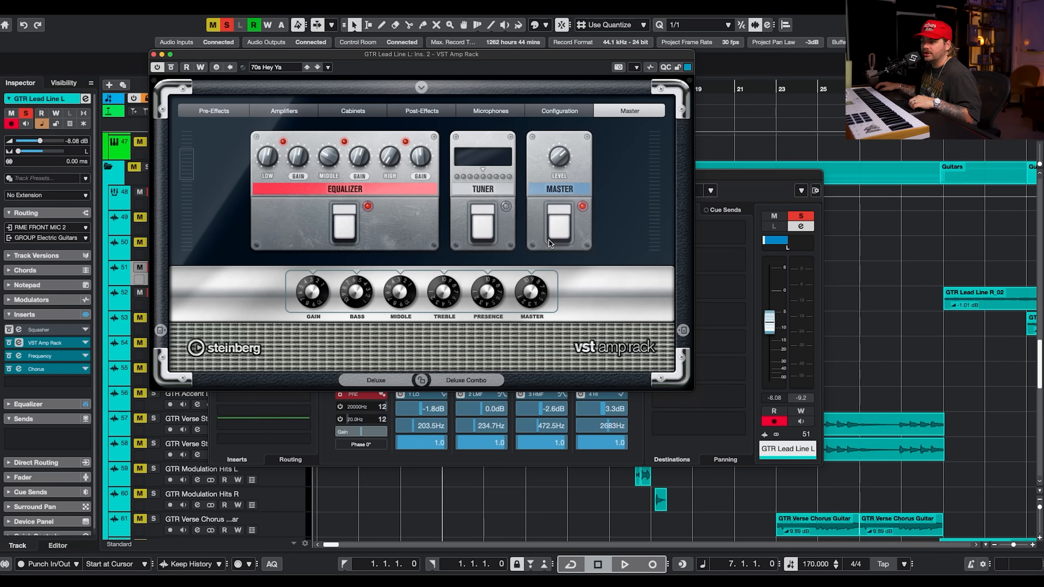
Close the amp rack and view GTR Lead Line L's Frequency EQ insert, then close it.
left_click(154, 54)
left_click(273, 256)
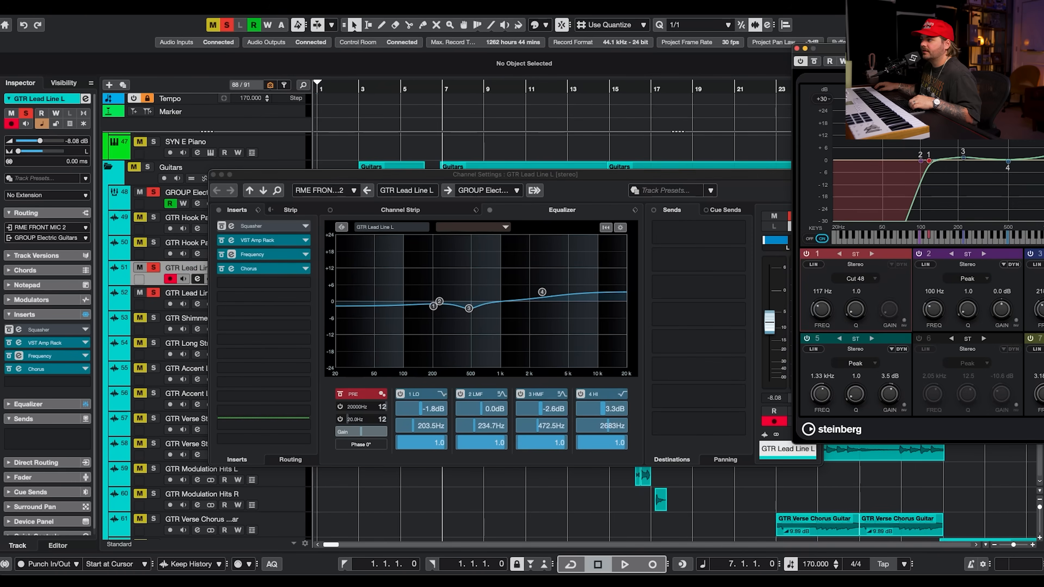
left_click_drag(1035, 49, 580, 84)
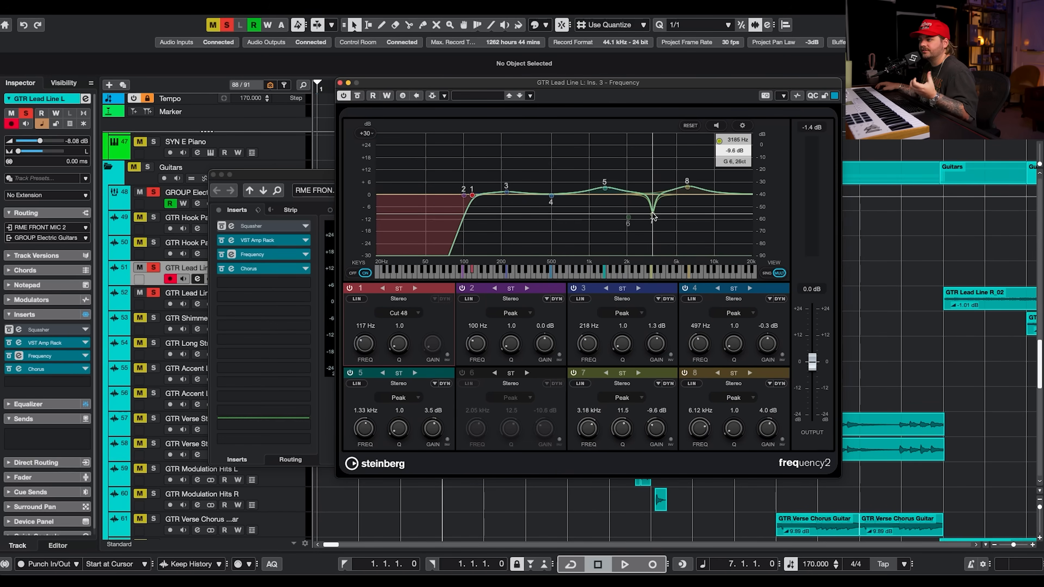
left_click(339, 83)
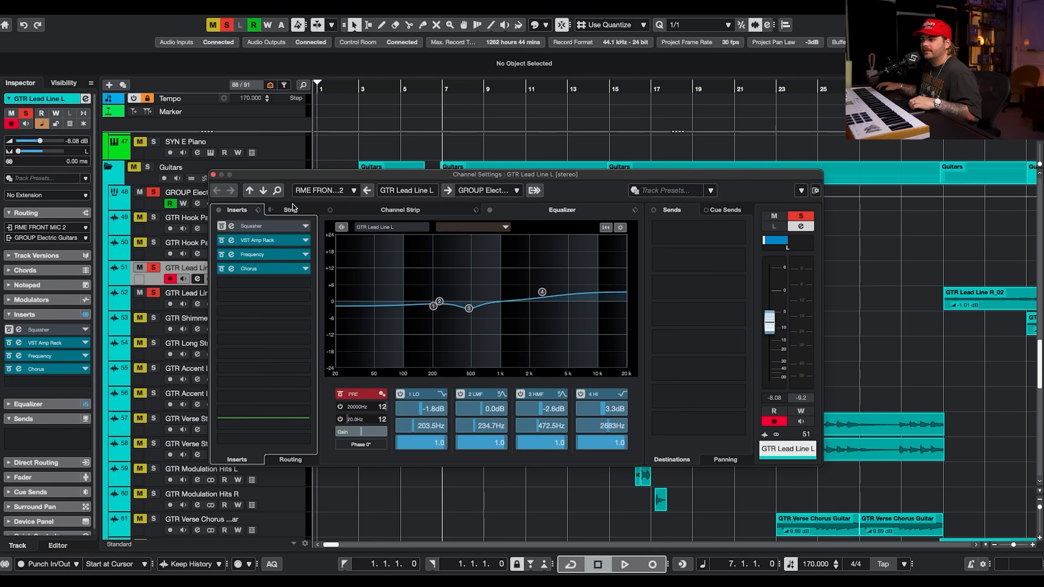
View the Chorus insert on GTR Lead Line L, switch to GTR Lead Line R and play back, closing the Chorus.
left_click(263, 269)
left_click_drag(988, 102, 465, 90)
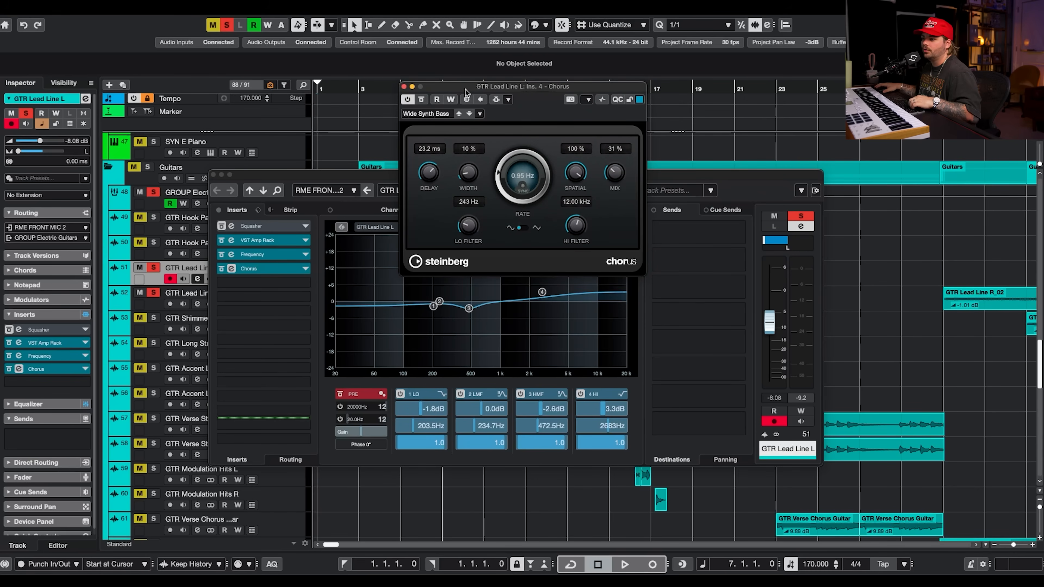
left_click(162, 300)
key("space")
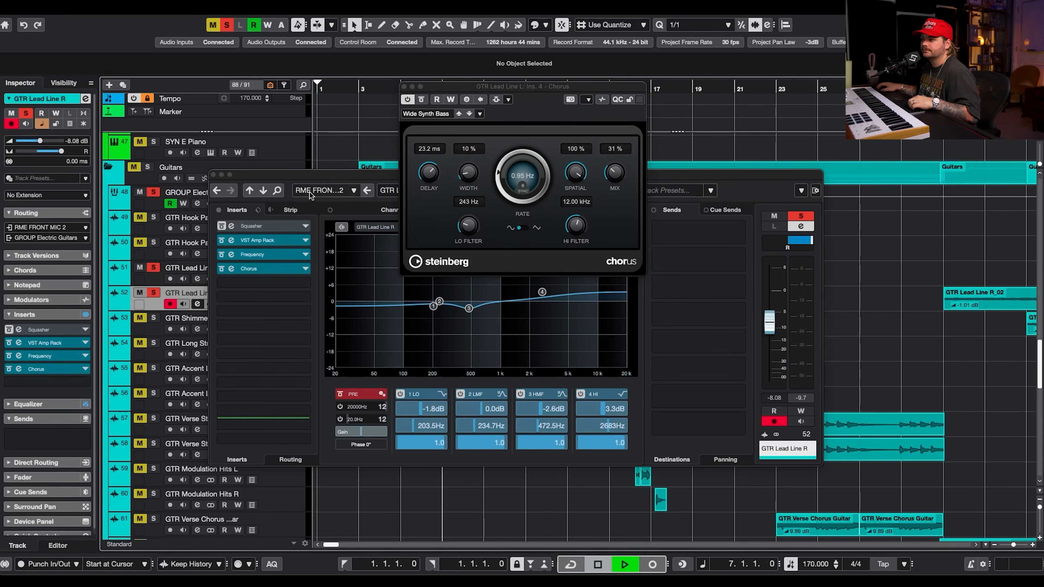
left_click(404, 87)
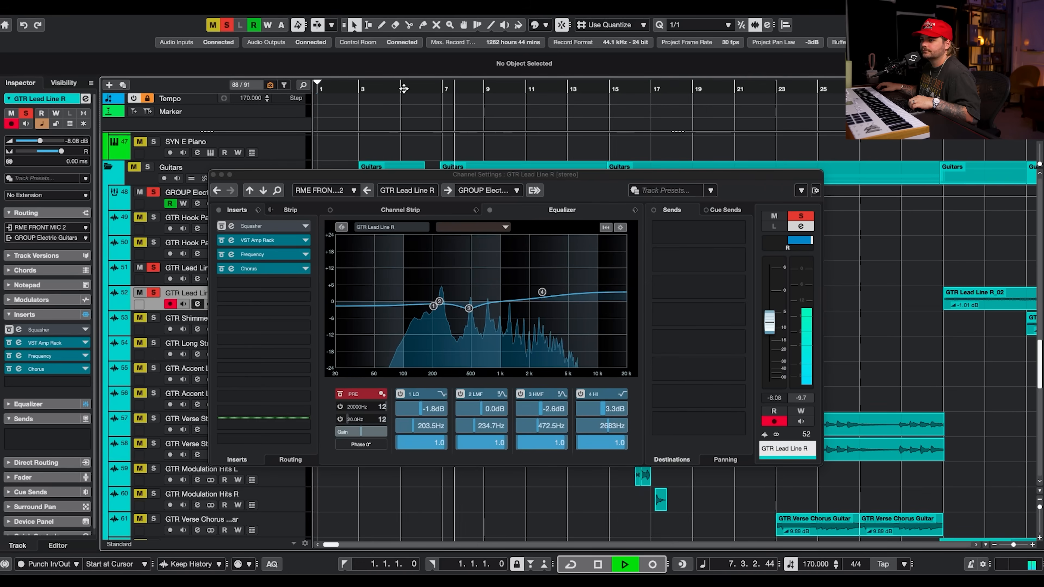
Close the channel settings, solo GTR Hook Palm L and GTR Hook Palm R alongside the lead lines, and play back.
left_click(213, 174)
left_click(153, 217)
left_click(153, 242)
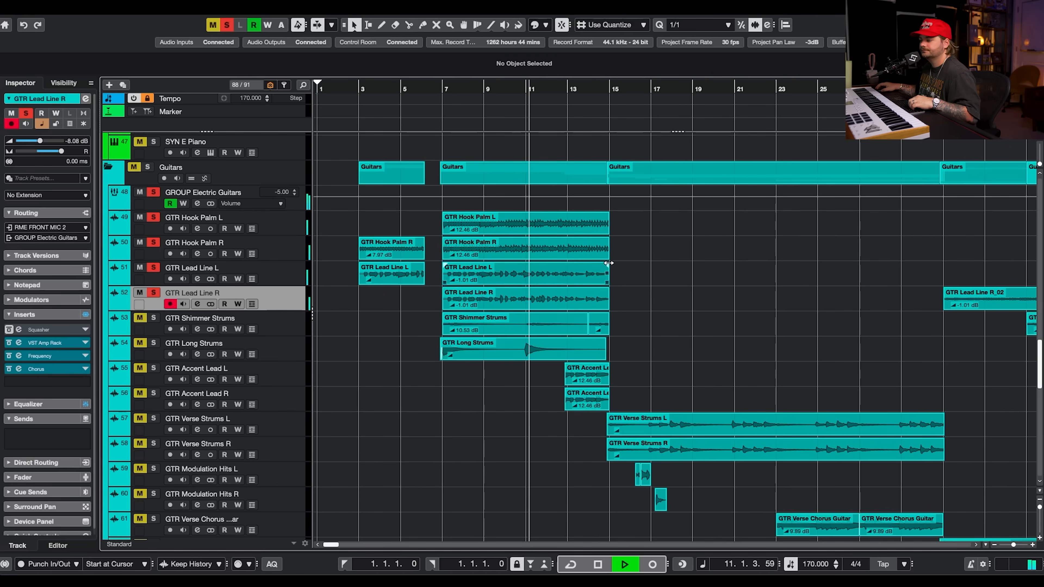
scroll(631, 284, "down", 4)
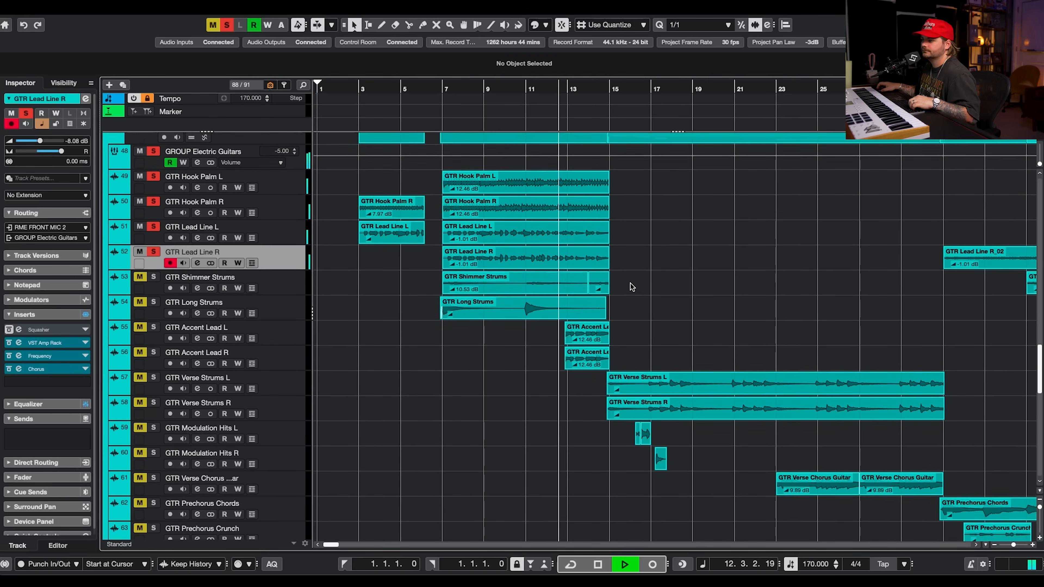
scroll(642, 271, "up", 2)
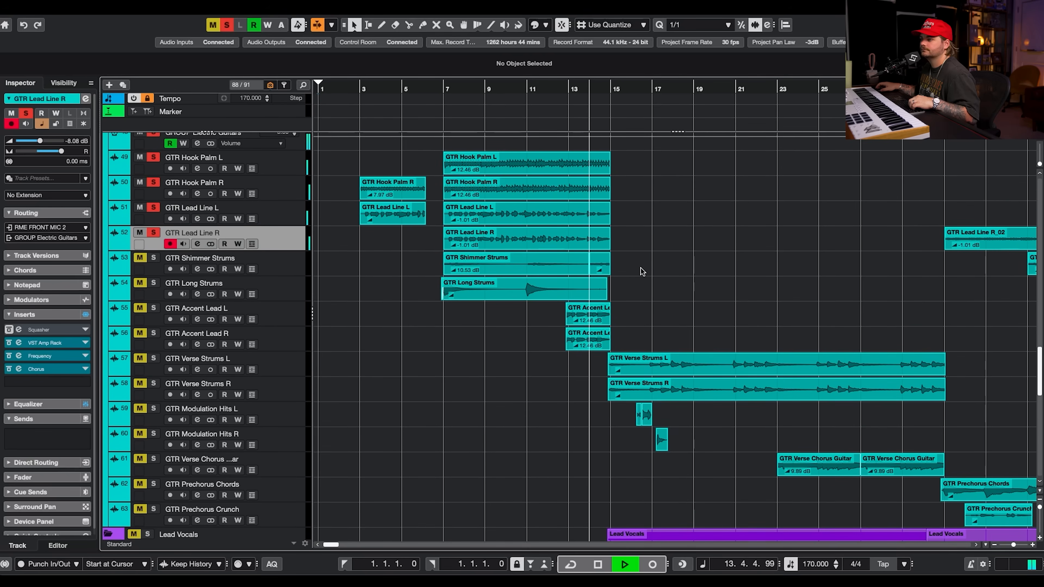
key("space")
Clear all solos, solo GTR Shimmer Strums and open its channel settings.
left_click(227, 25)
left_click(153, 258)
left_click(308, 269)
left_click(197, 269)
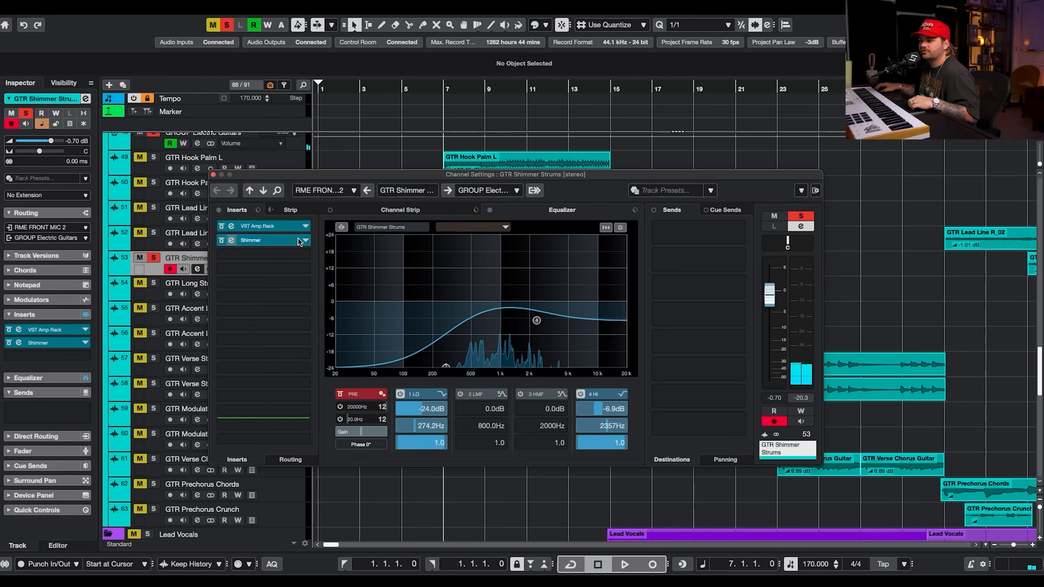
View the VST Amp Rack's Amplifiers page on GTR Shimmer Strums, close it, and bypass the Shimmer insert during playback.
left_click(275, 228)
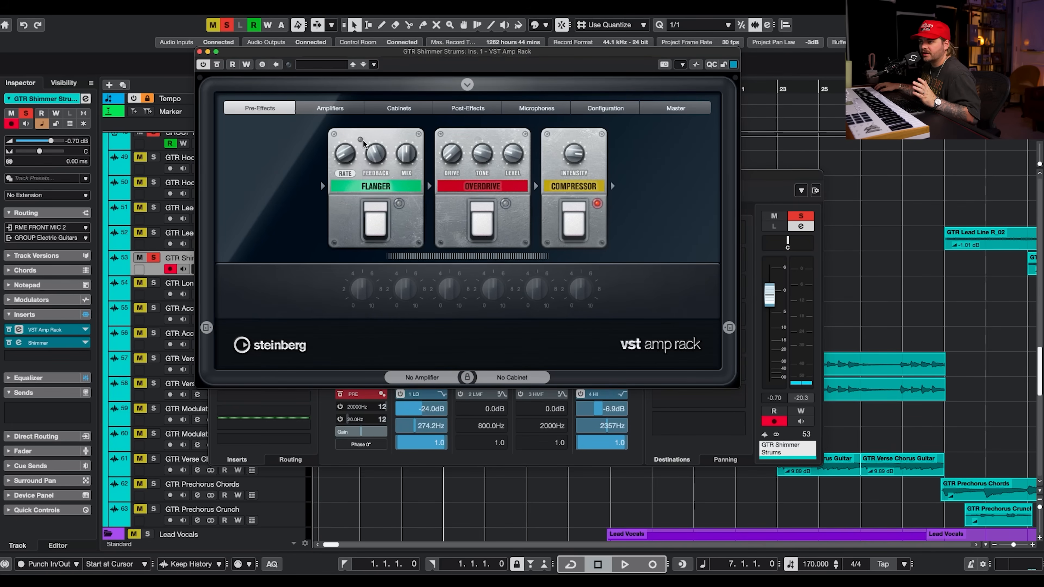
left_click(335, 110)
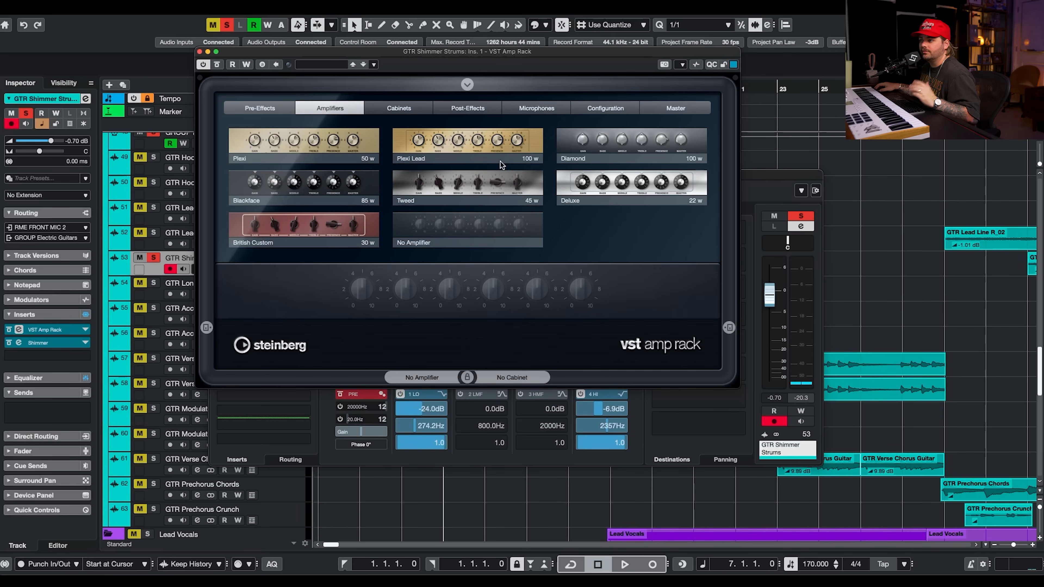
left_click(199, 52)
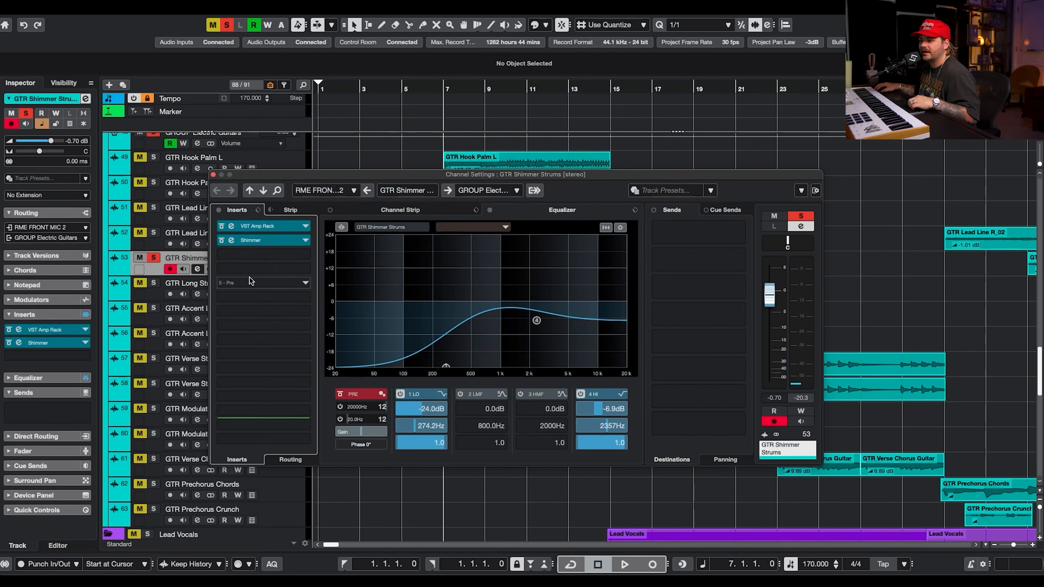
left_click(221, 240)
key("space")
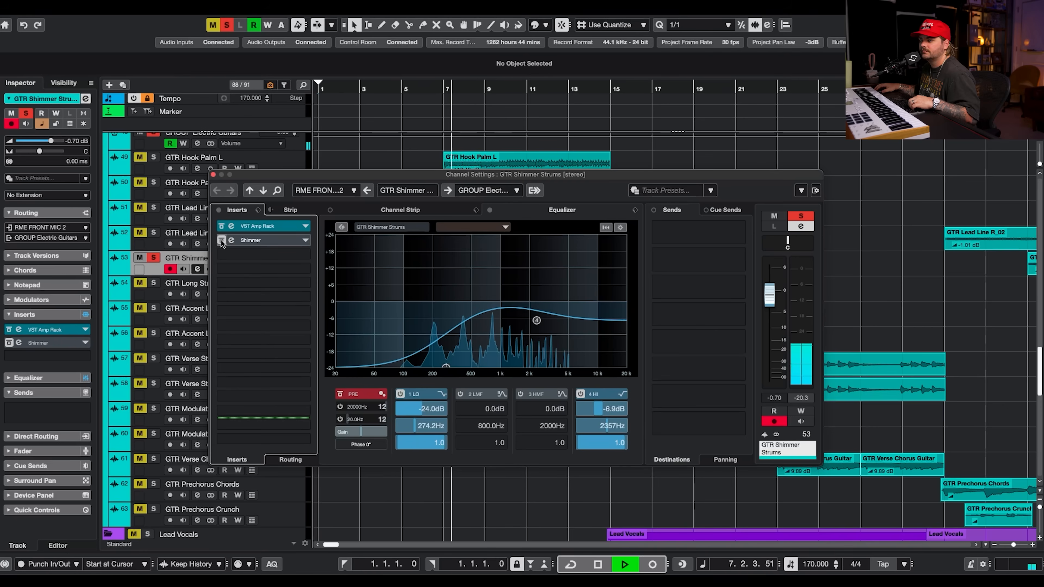
Reopen the VST Amp Rack and browse its Configuration, Microphones, Master and Post-Effects pages during playback, then close it.
left_click(243, 226)
left_click(605, 108)
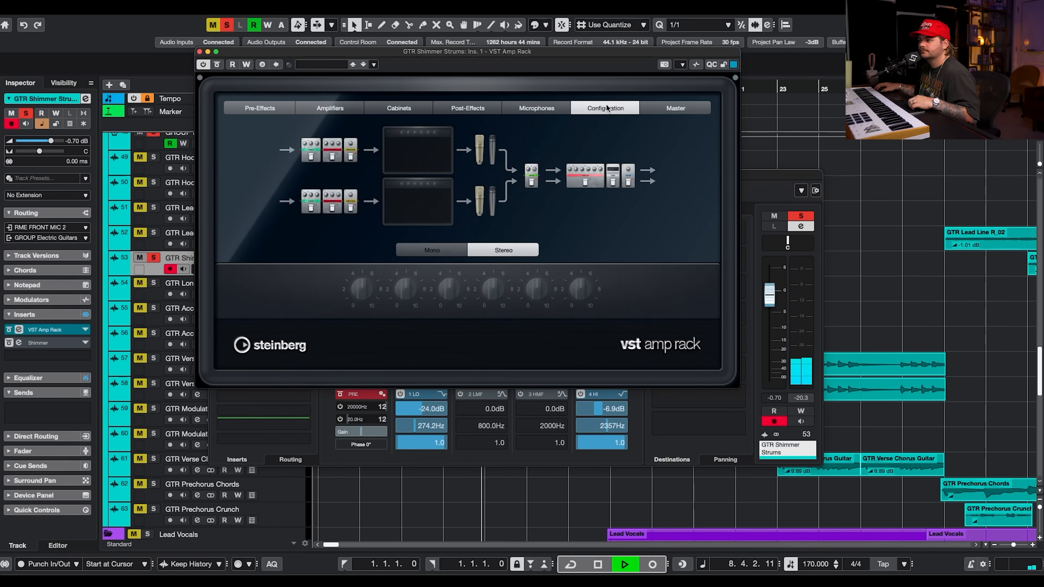
left_click(536, 108)
left_click(676, 108)
left_click(467, 107)
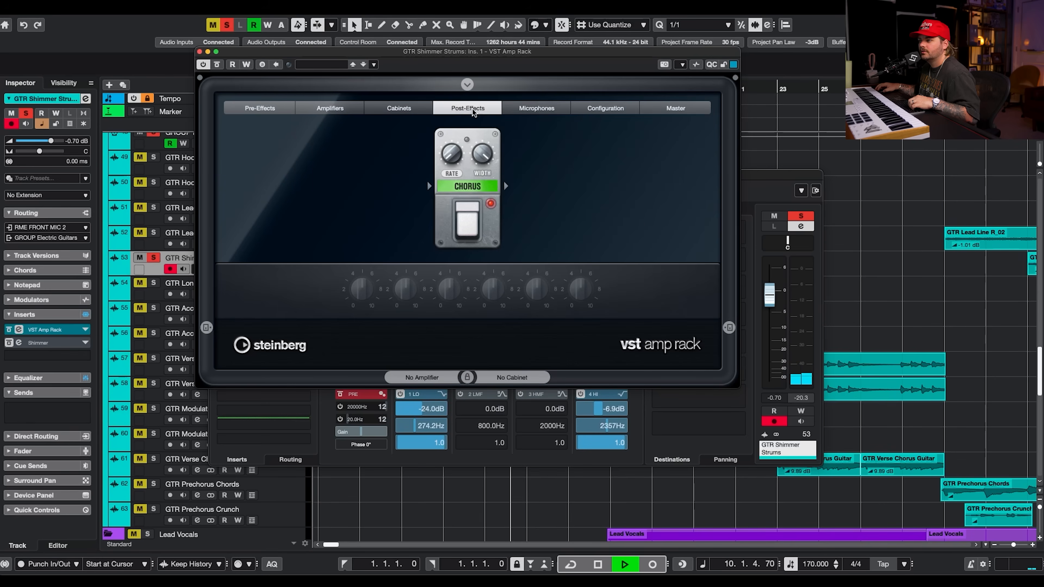
key("space")
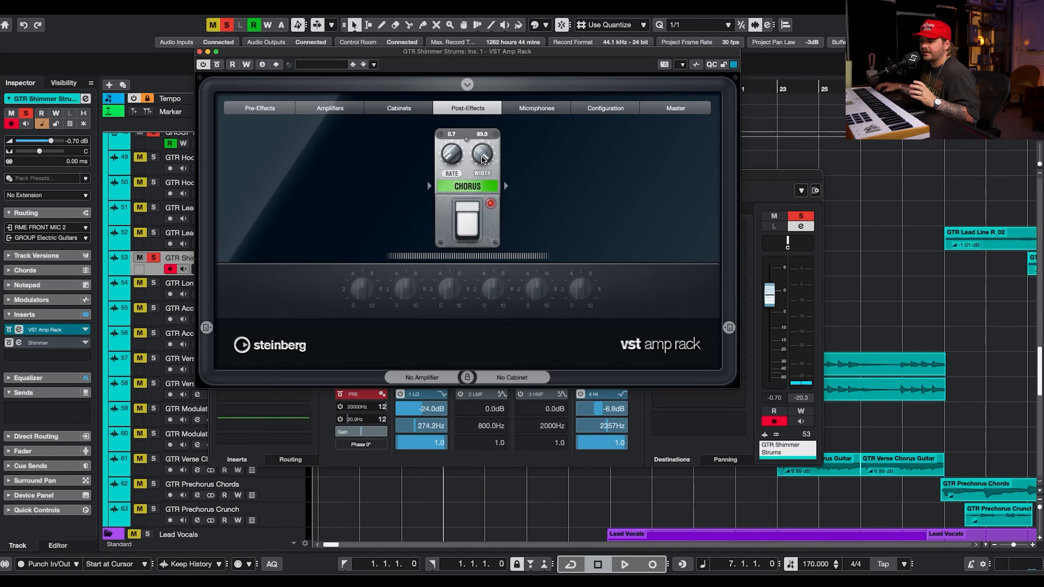
left_click(200, 52)
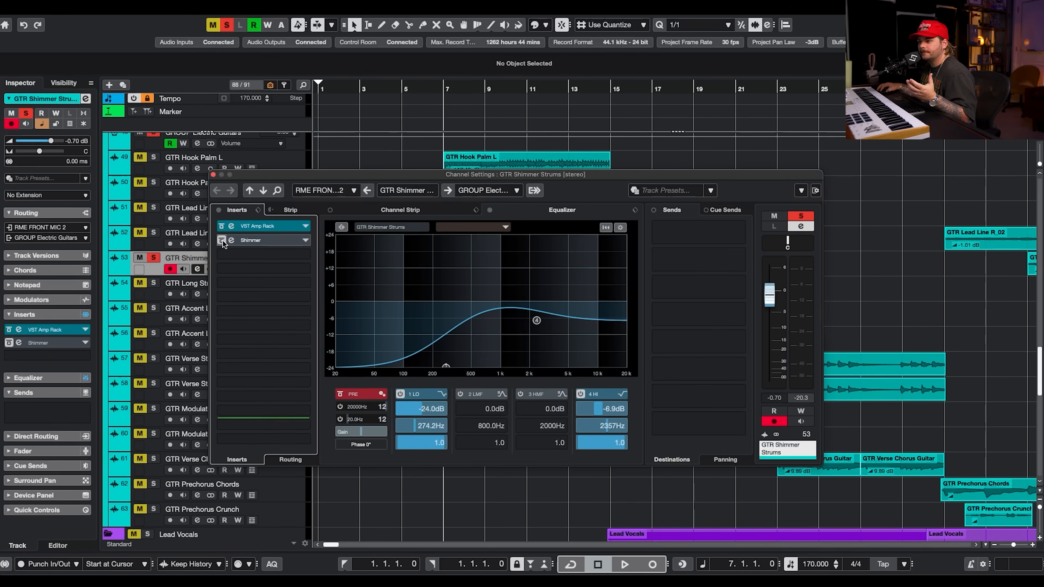
Open the Shimmer insert editor, audition it in playback, and close it.
left_click(249, 241)
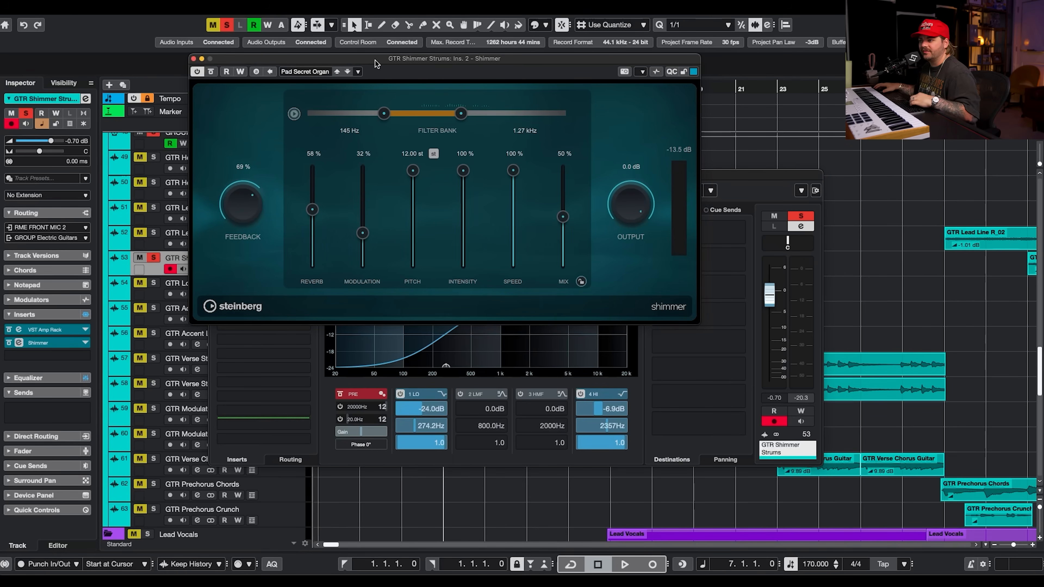
key("space")
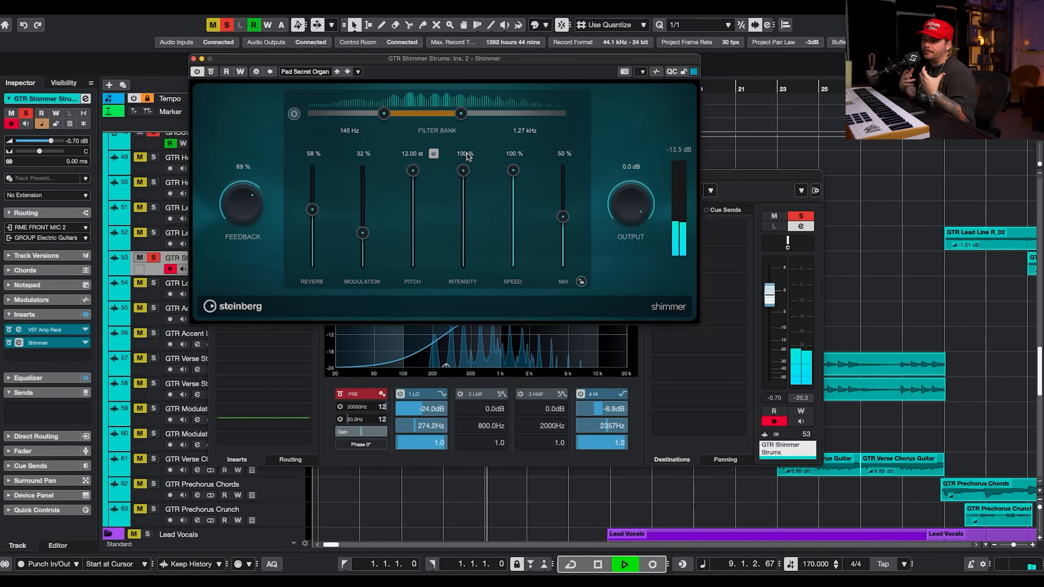
left_click(194, 60)
key("space")
Solo GTR Lead Line L and R plus GTR Hook Palm L and R with Shimmer Strums, play back, and close the channel settings.
left_click(153, 233)
left_click(154, 208)
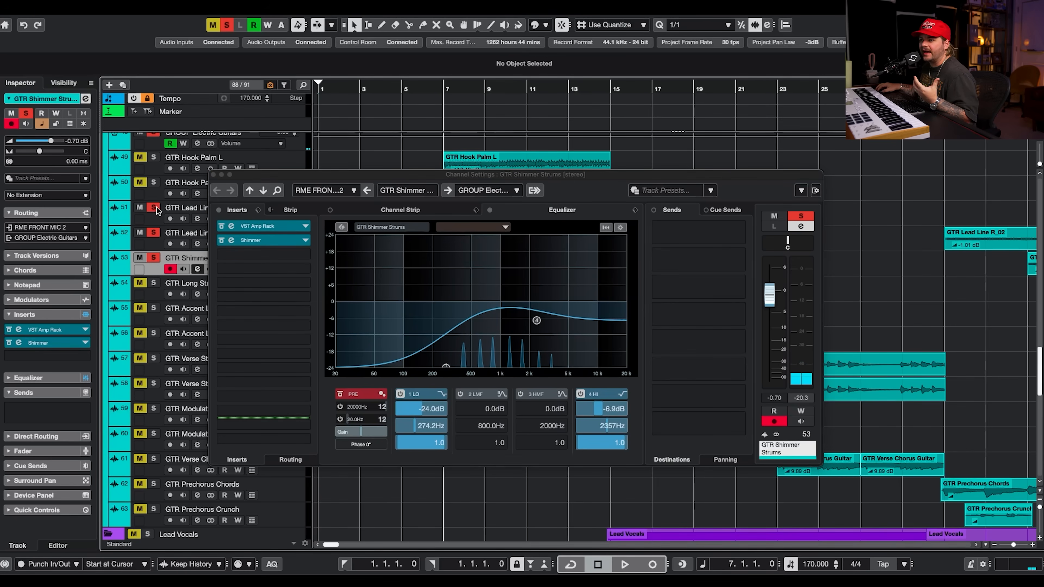
left_click(153, 166)
left_click(153, 157)
key("space")
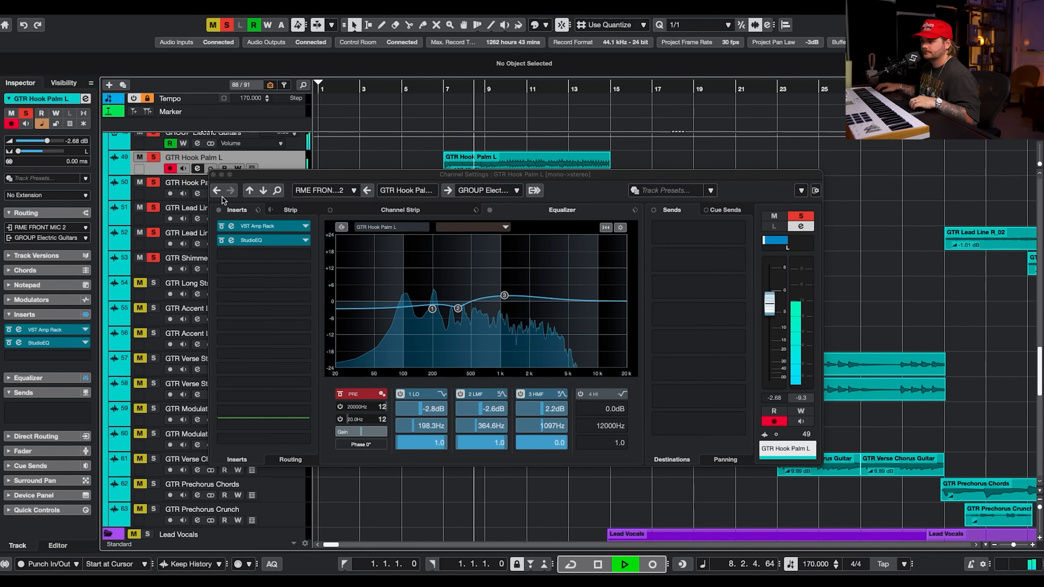
left_click(213, 174)
Solo only GTR Long Strums, clearing the other solos, and open its channel settings.
left_click(154, 283)
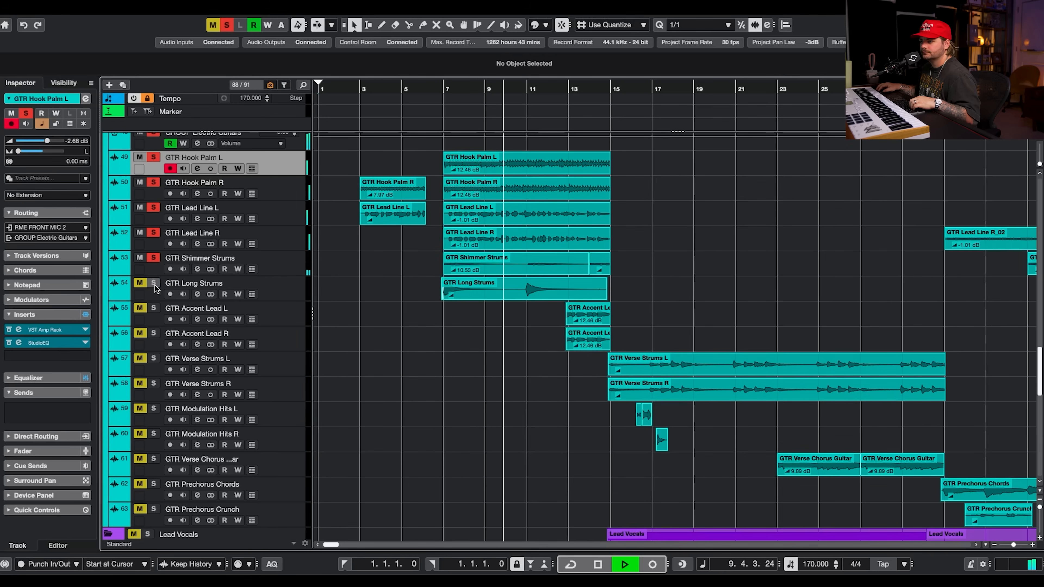
left_click(273, 294)
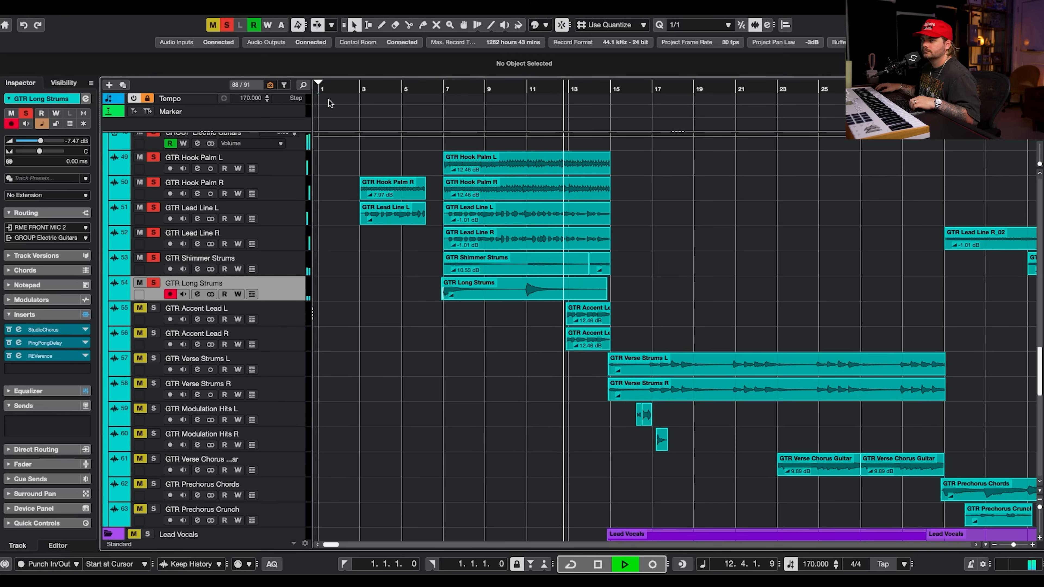
key("space")
left_click(227, 25)
left_click(153, 284)
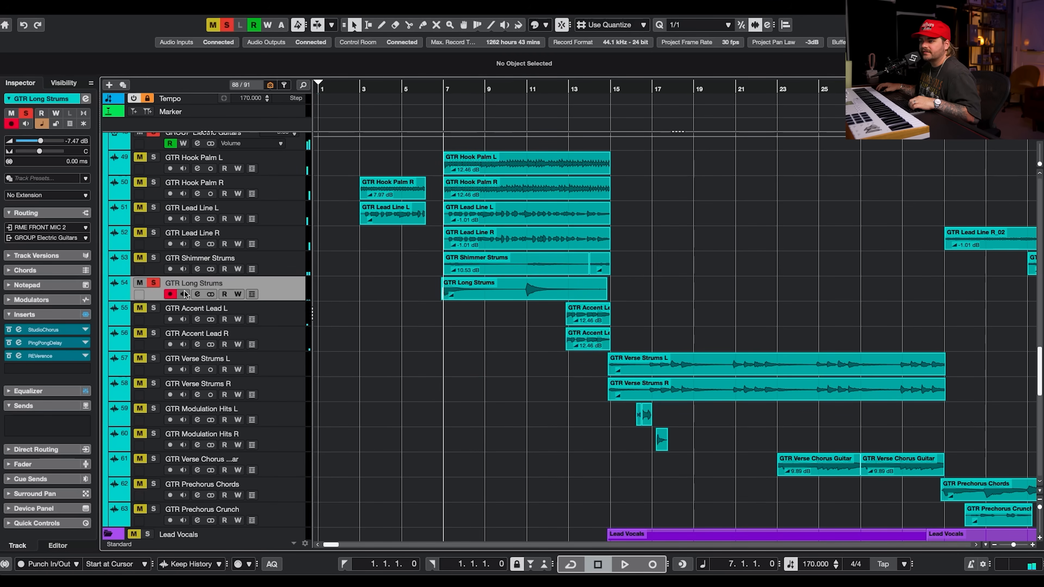
left_click(198, 294)
Bypass the PingPongDelay and REVerence inserts, then open and audition the StudioChorus insert.
left_click(223, 241)
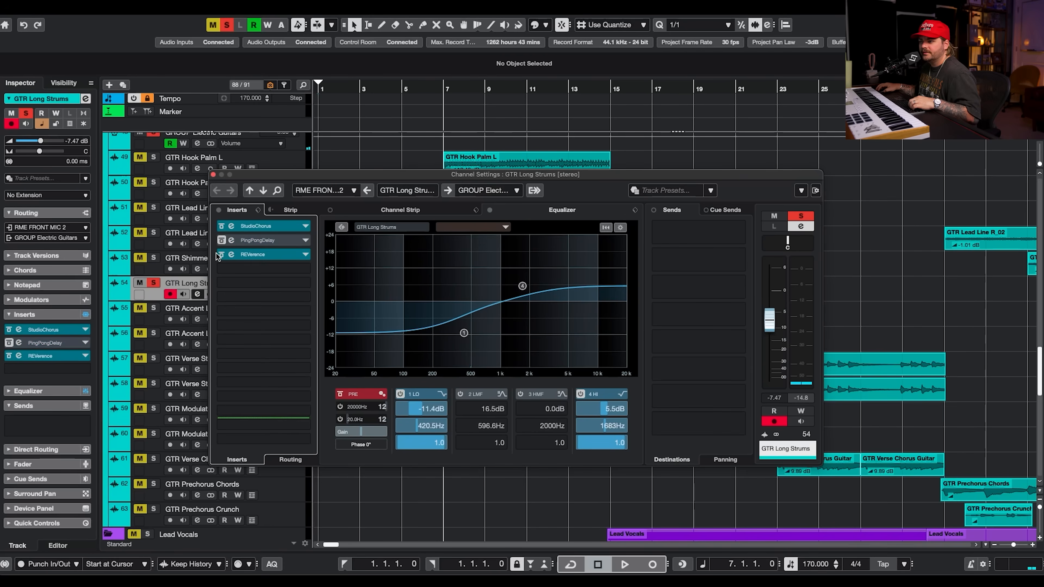
left_click(222, 254)
left_click(231, 225)
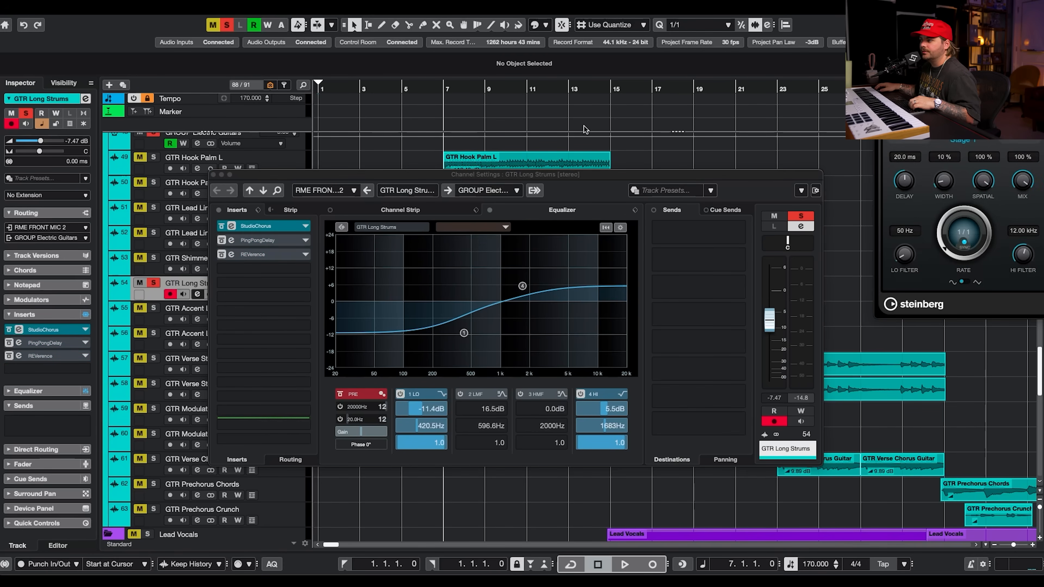
left_click_drag(980, 90, 514, 110)
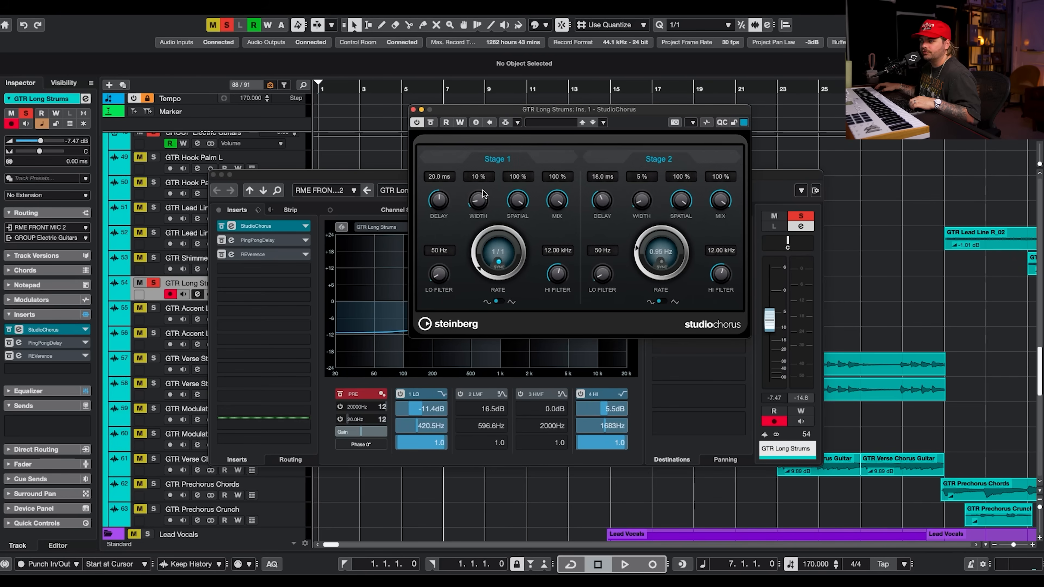
key("space")
Re-enable the PingPongDelay insert and open its editor to audition it in playback.
left_click(223, 241)
left_click(222, 240)
left_click(232, 240)
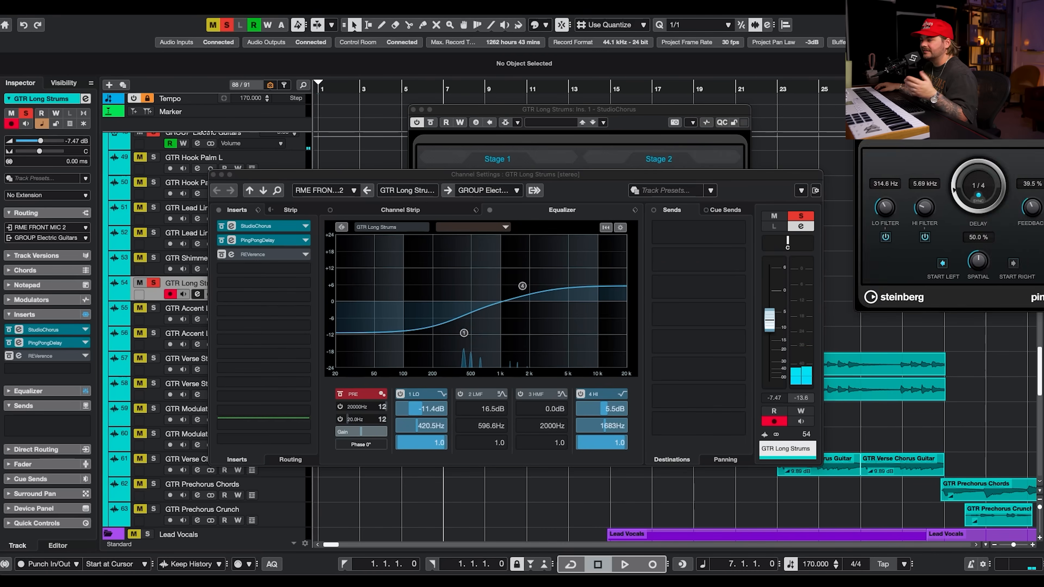
left_click_drag(1003, 94, 598, 109)
key("space")
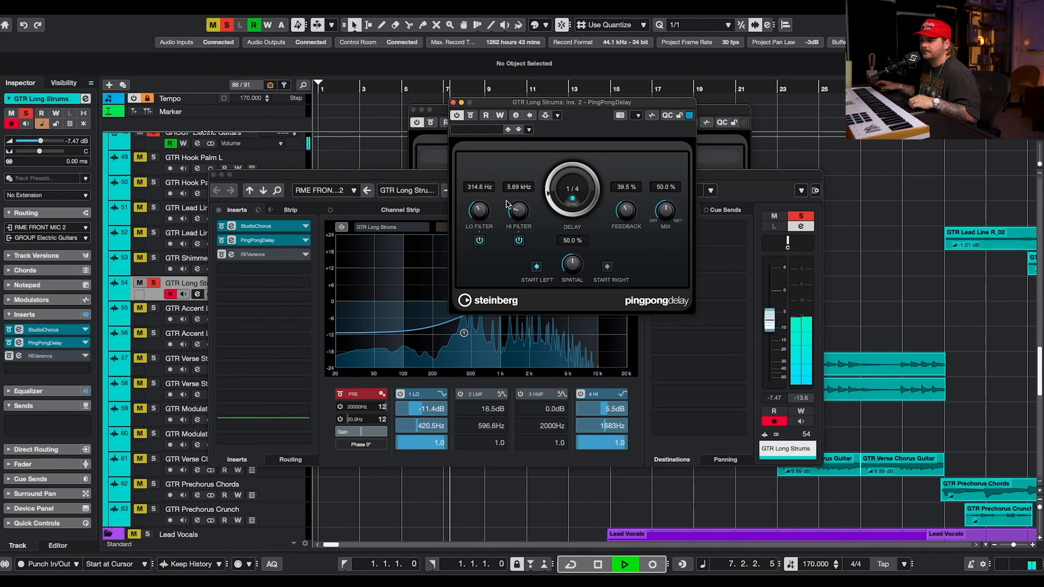
Re-enable the REVerence insert, open its Tunnel (SR) editor during playback, then close it and stop.
left_click(221, 255)
left_click(231, 254)
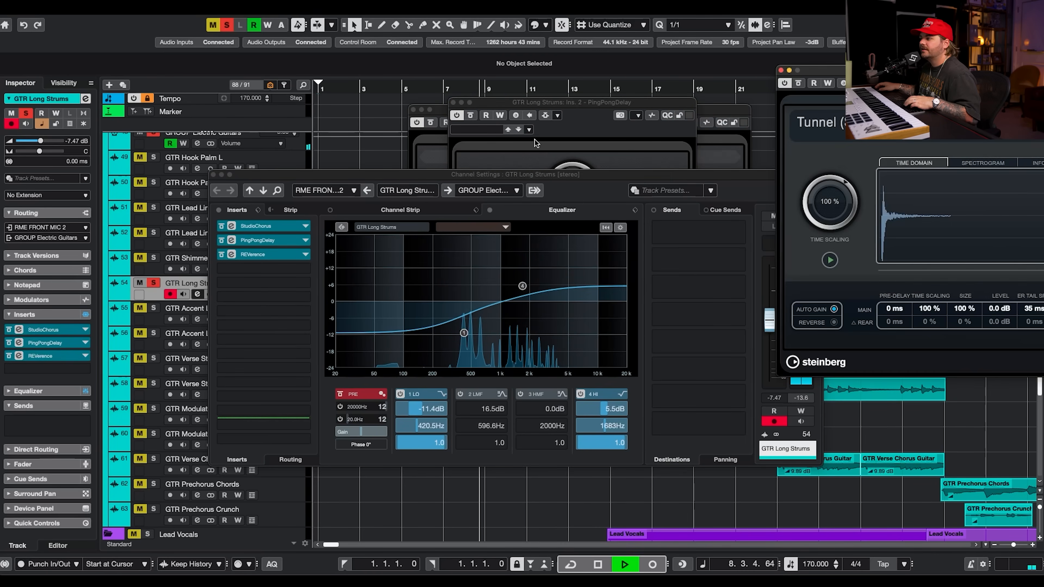
key("space")
left_click_drag(1006, 105, 533, 108)
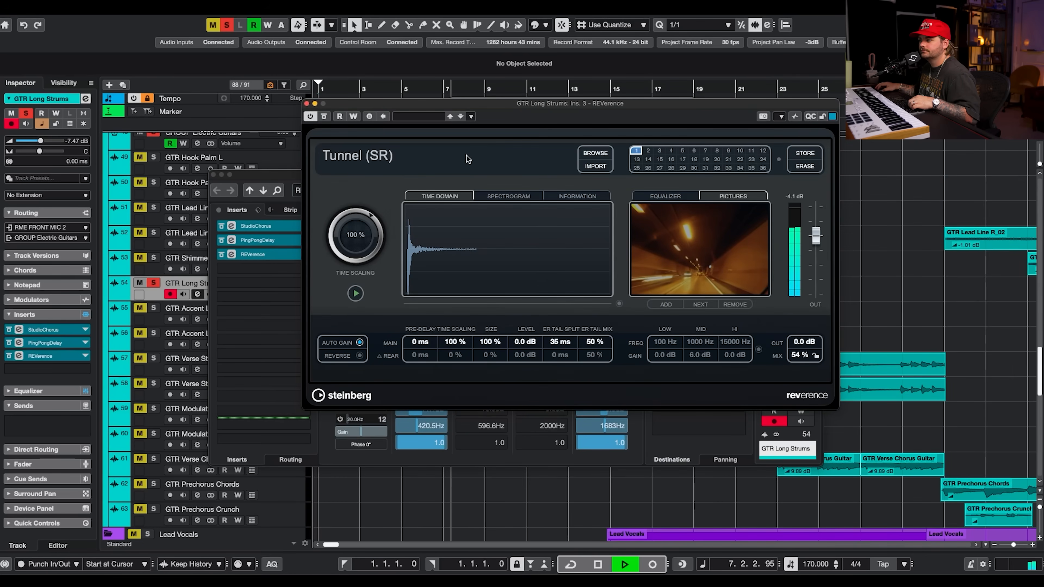
left_click(308, 104)
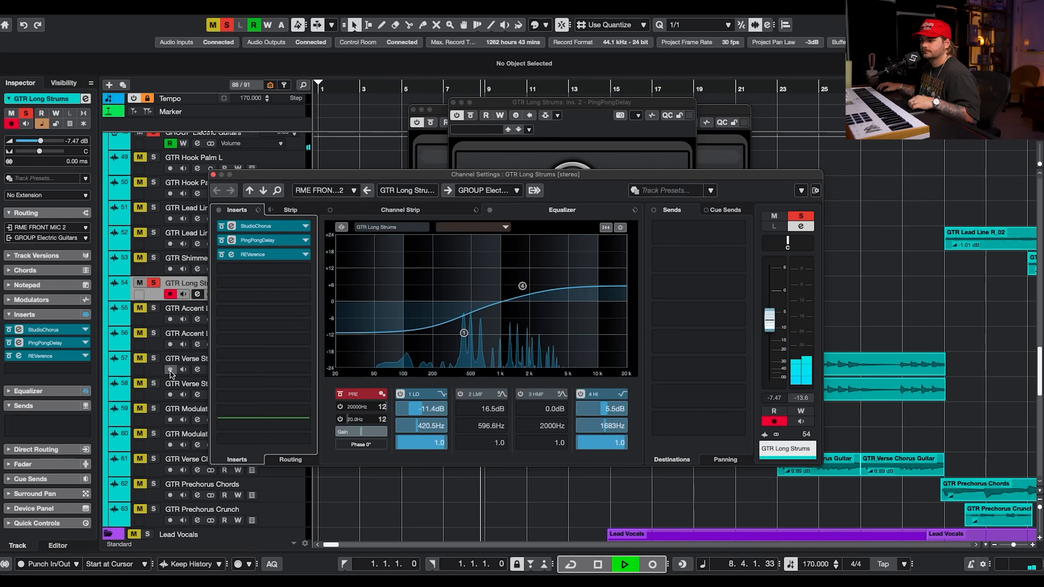
key("space")
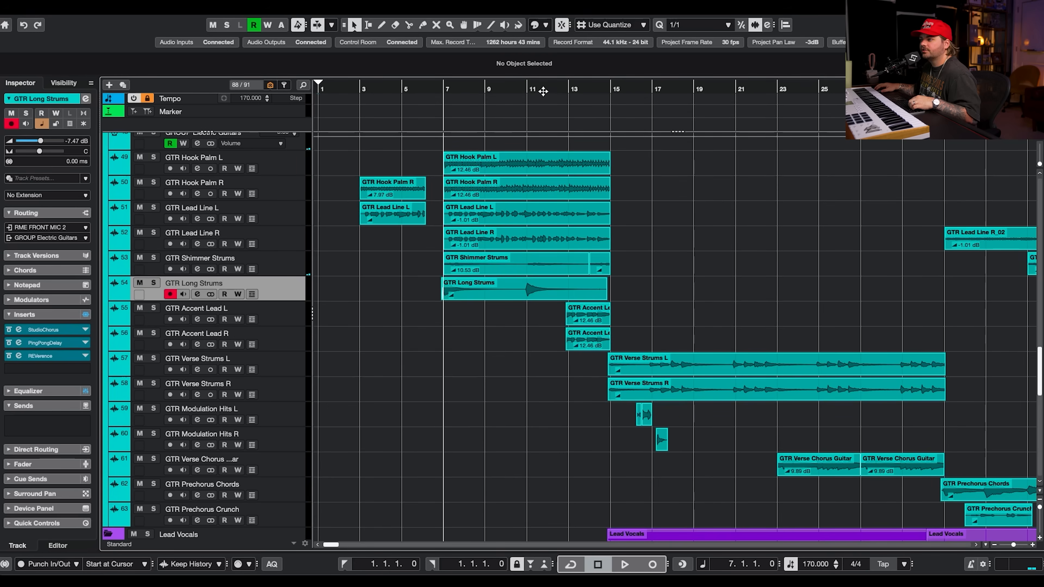
left_click(565, 91)
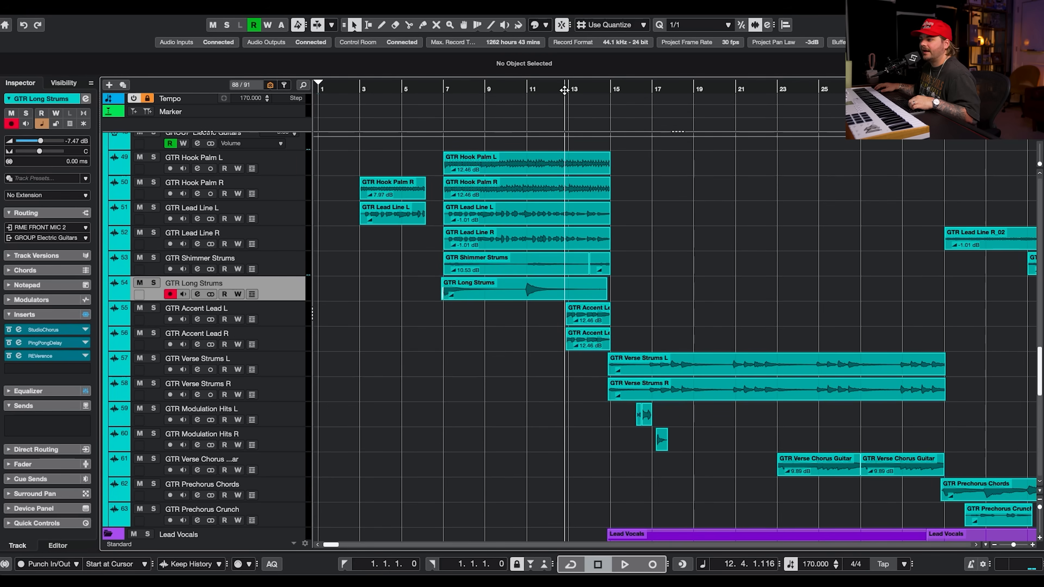
Solo GTR Accent Lead L and GTR Accent Lead R and open Accent Lead L's channel settings.
left_click(153, 308)
left_click(154, 334)
left_click(270, 319)
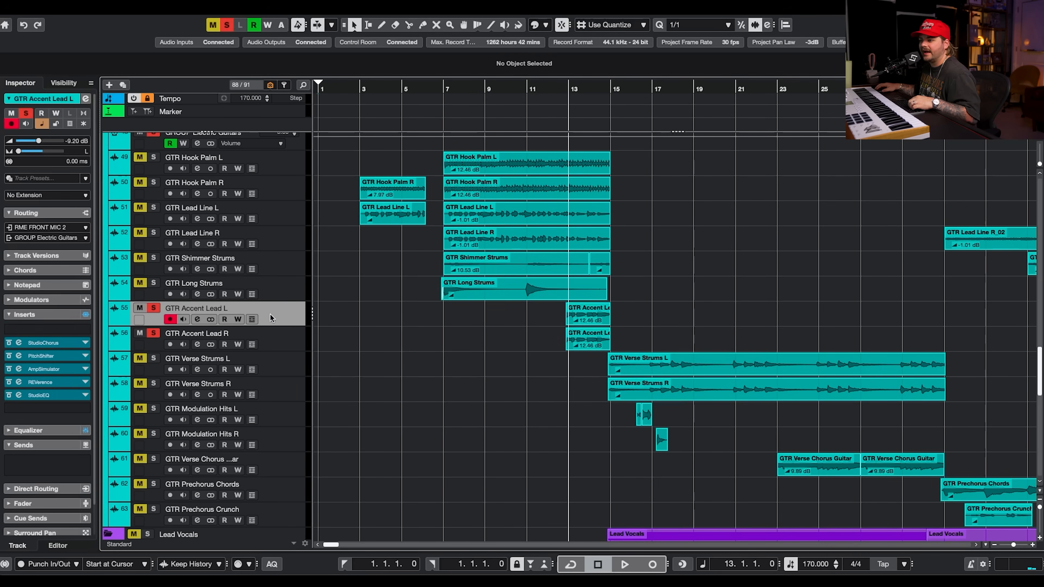
left_click(198, 320)
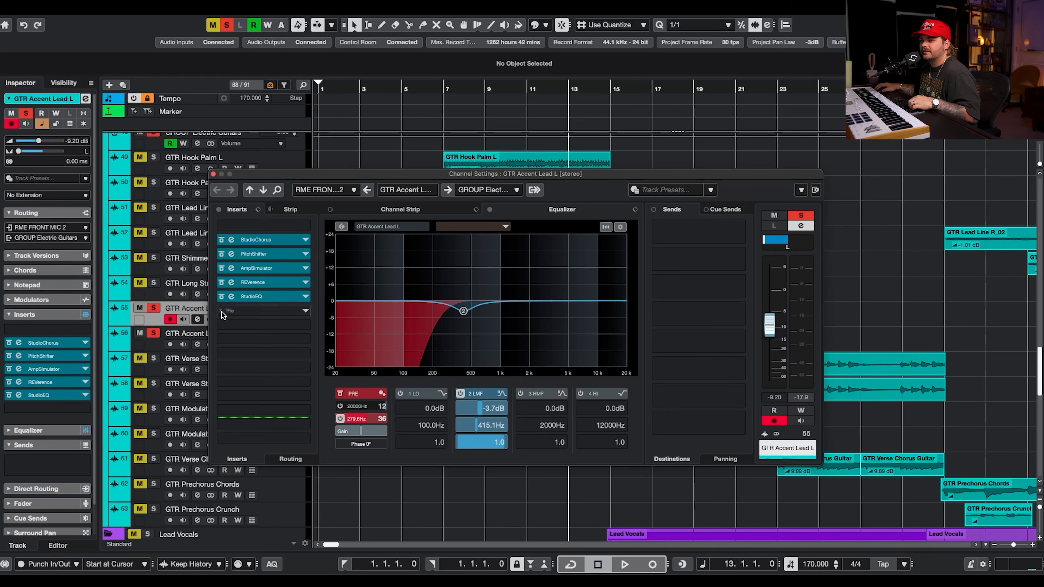
View the StudioChorus and PitchShifter insert editors on GTR Accent Lead L.
left_click(263, 240)
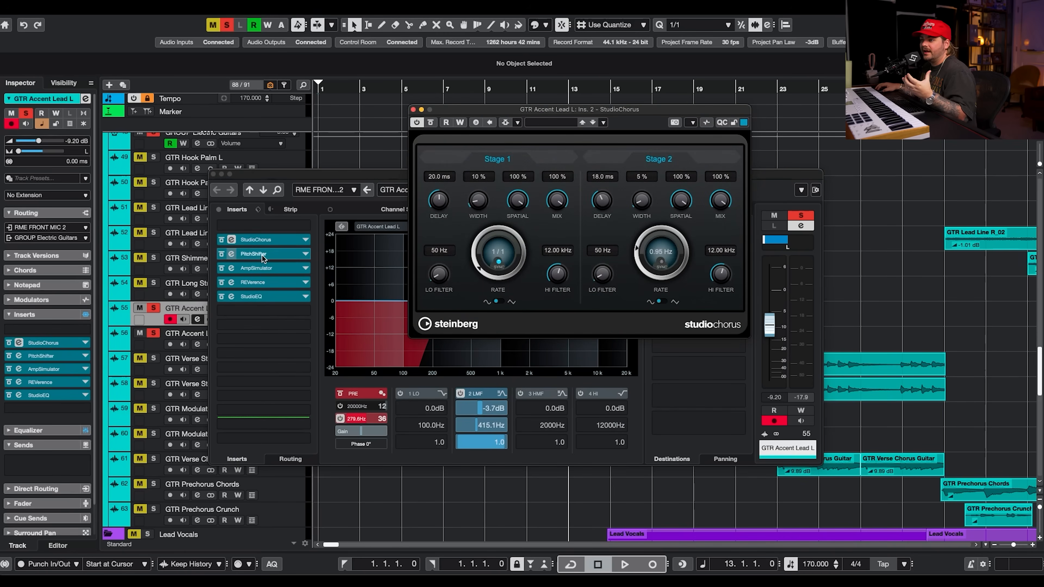
left_click(254, 254)
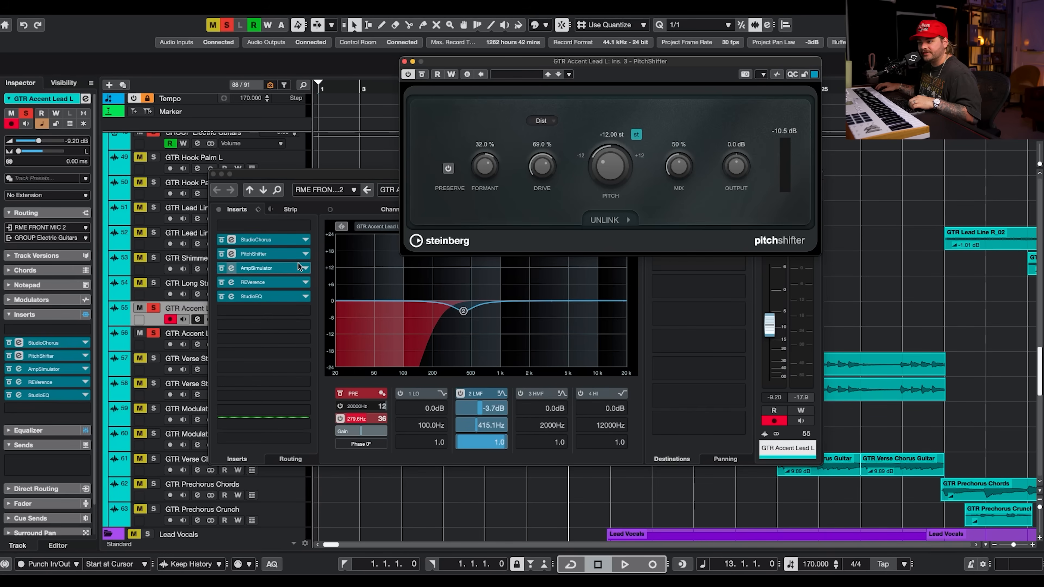
Bypass the StudioEQ, REVerence and AmpSimulator inserts on GTR Accent Lead L and play back.
left_click(221, 297)
left_click(221, 282)
left_click(222, 268)
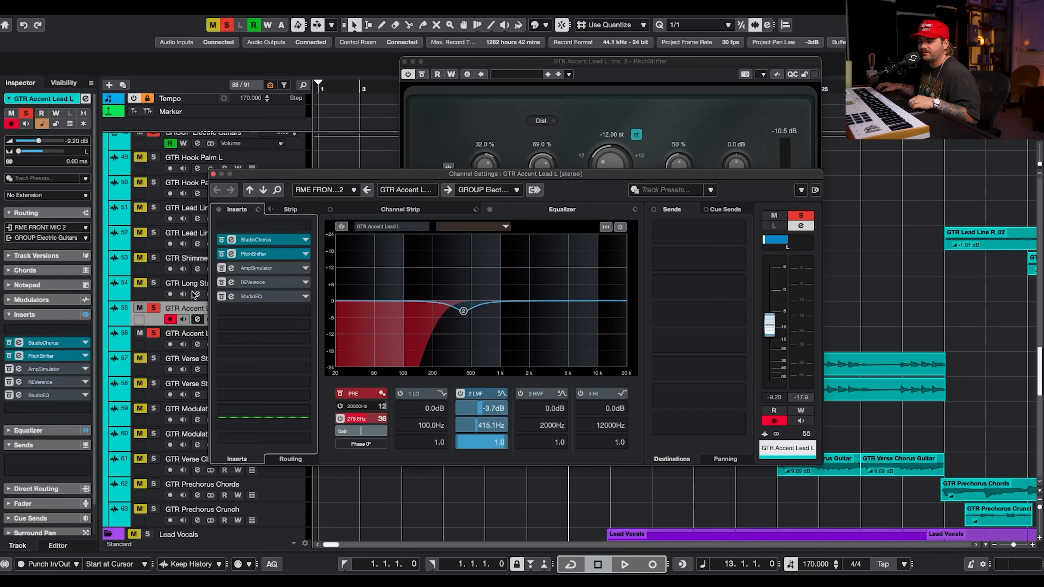
left_click(153, 329)
key("space")
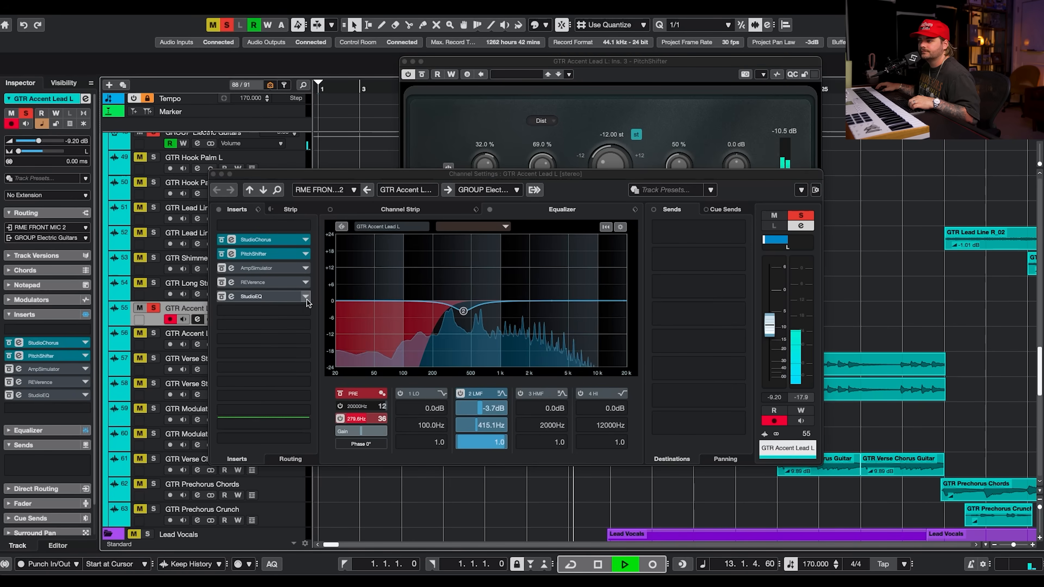
Toggle the PitchShifter insert's bypass off and back on while auditioning playback.
left_click(221, 254)
left_click(221, 254)
key("space")
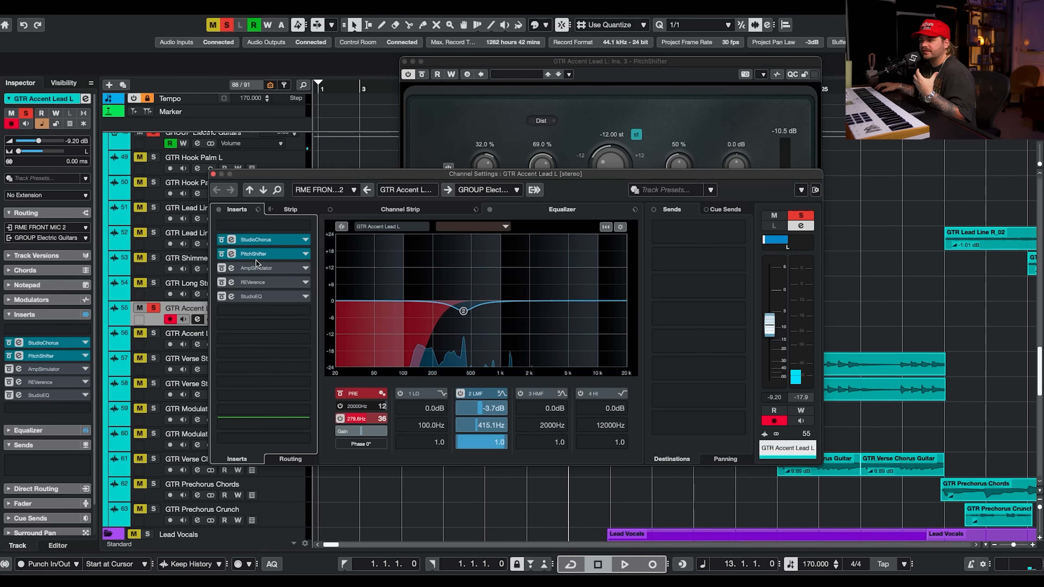
Re-enable the AmpSimulator insert on GTR Accent Lead L and open its plug-in editor.
left_click(221, 268)
left_click(256, 266)
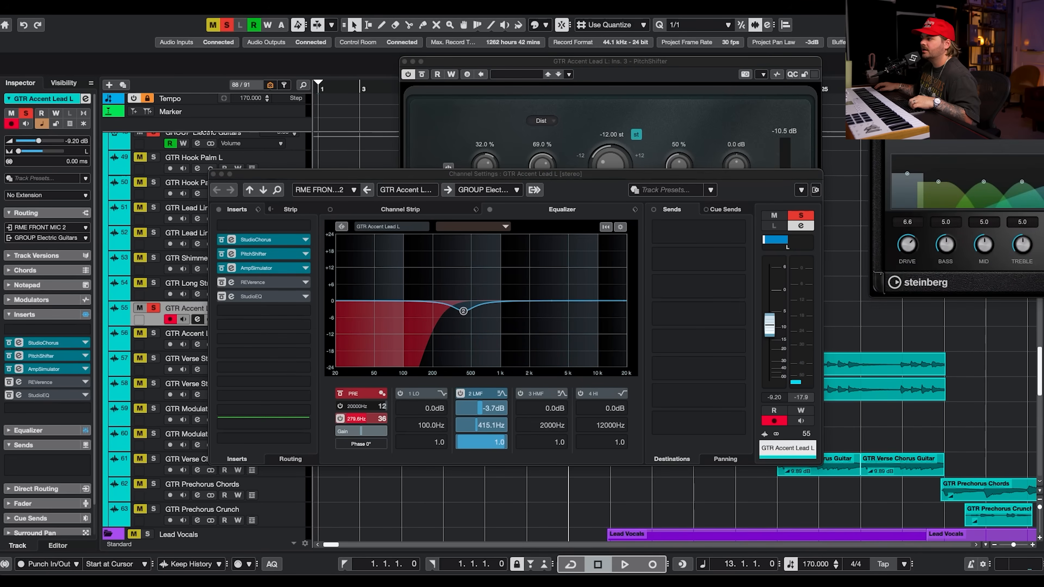
left_click_drag(958, 96, 546, 112)
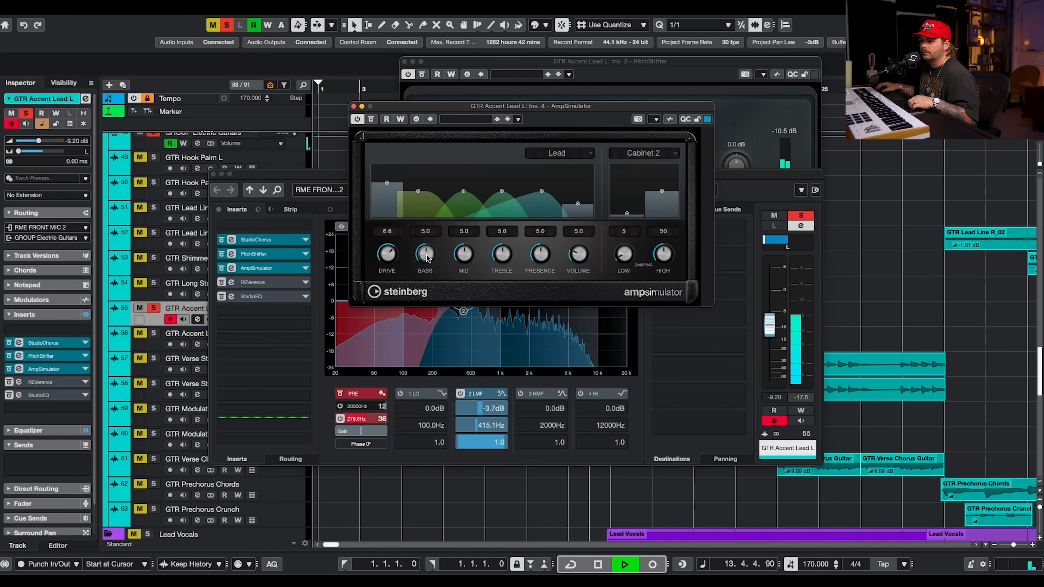
Re-enable the REVerence and StudioEQ inserts on GTR Accent Lead L and start playback.
left_click(222, 284)
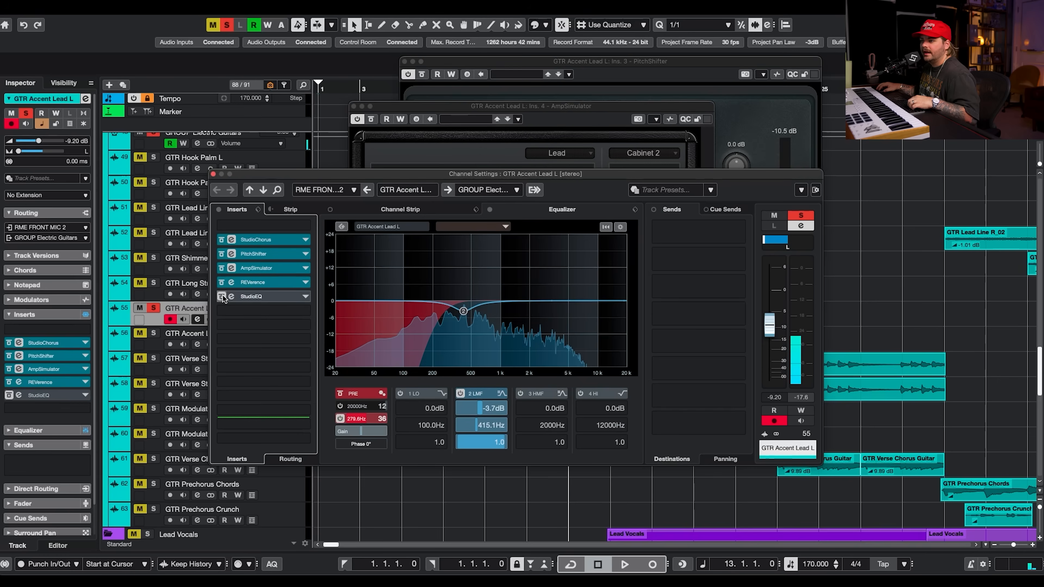
left_click(222, 296)
key("space")
Open the REVerence and StudioEQ insert editors and audition the soloed accent lead during playback.
left_click(252, 284)
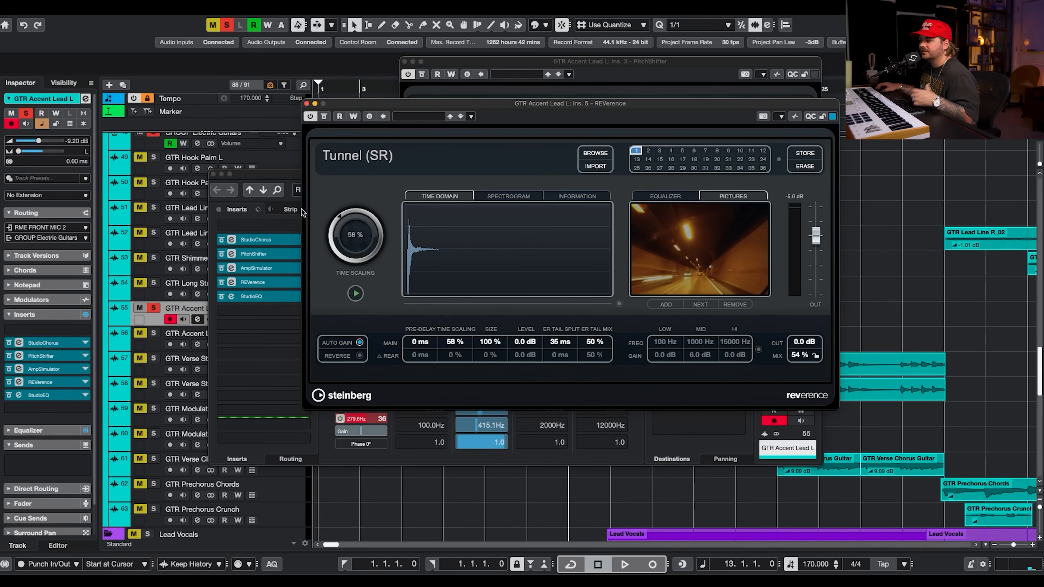
left_click(278, 299)
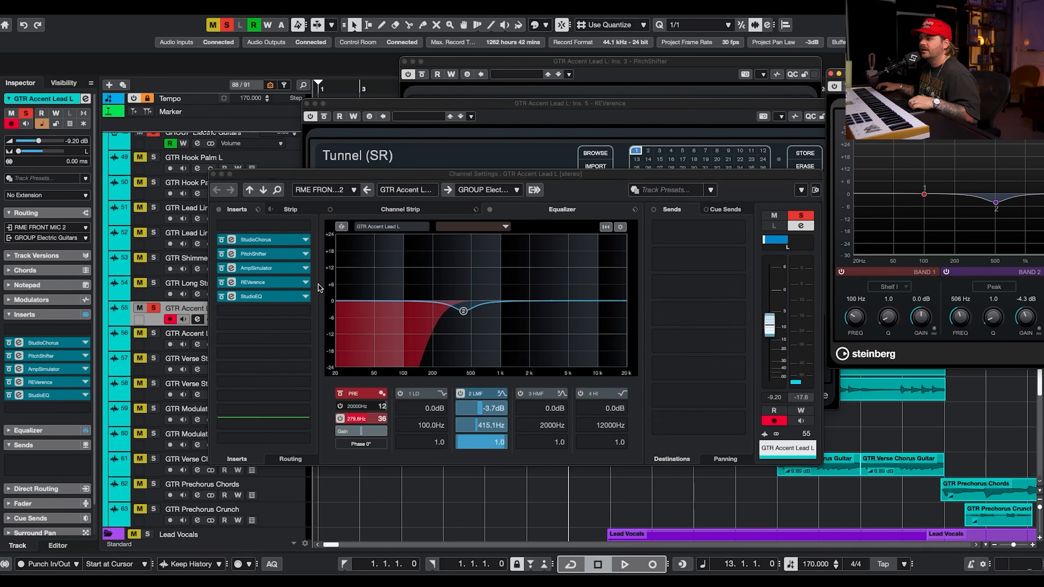
left_click_drag(883, 74, 451, 58)
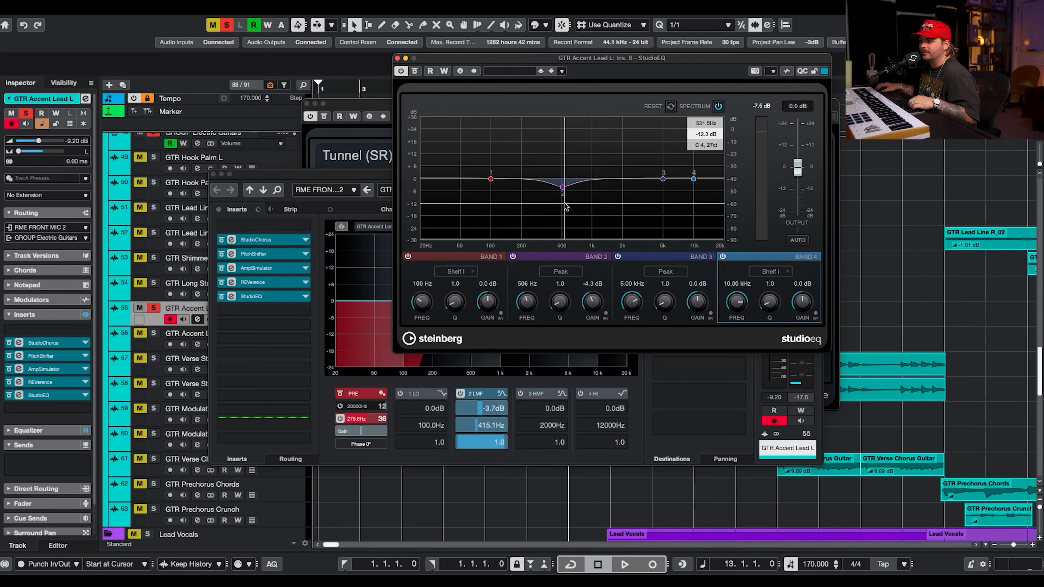
key("space")
left_click(154, 334)
key("space")
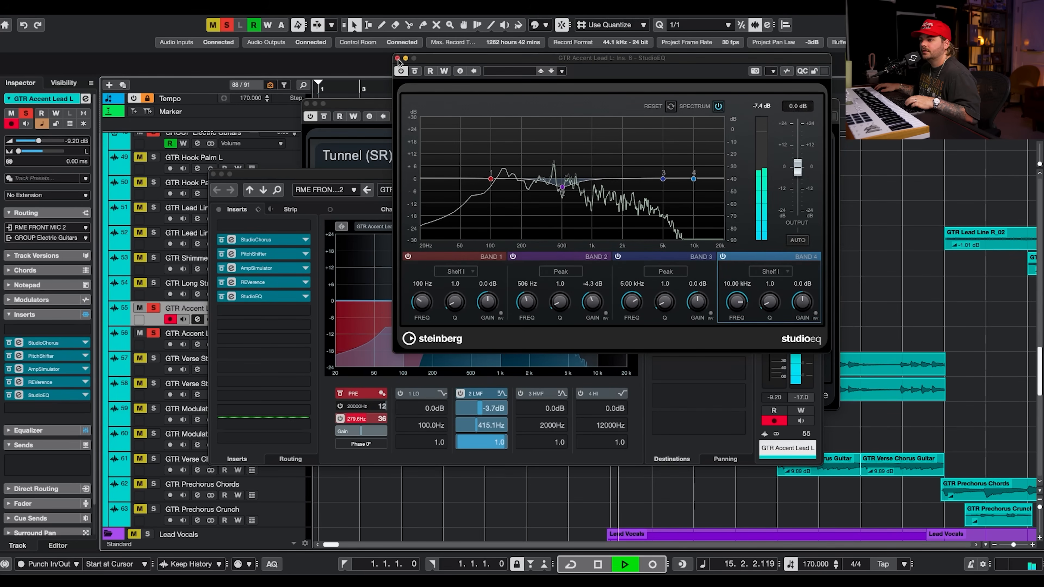
Close the StudioEQ, REVerence, AmpSimulator, PitchShifter and StudioChorus editors and the channel settings window.
left_click(397, 58)
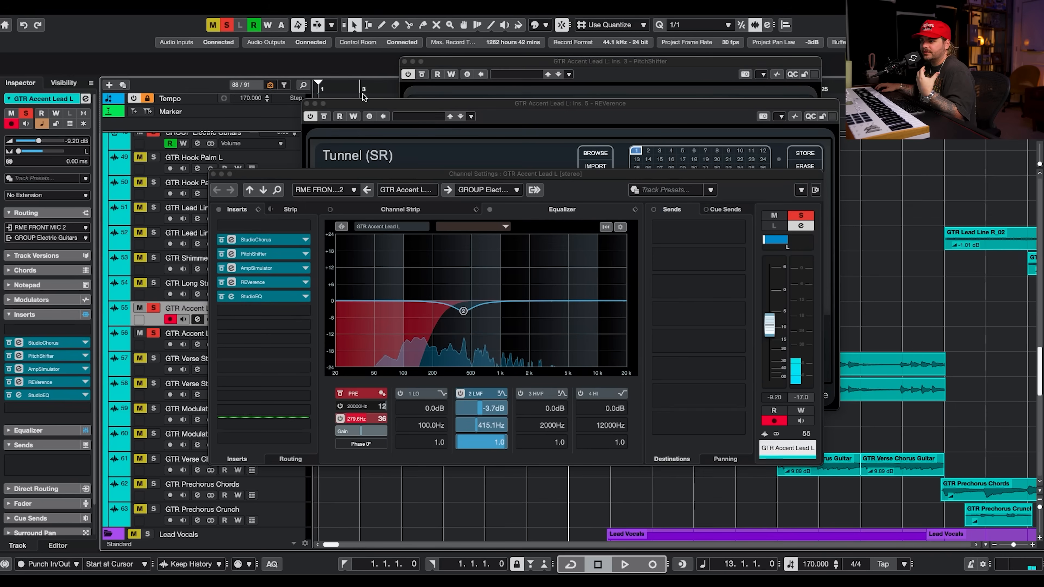
left_click(307, 104)
left_click(405, 61)
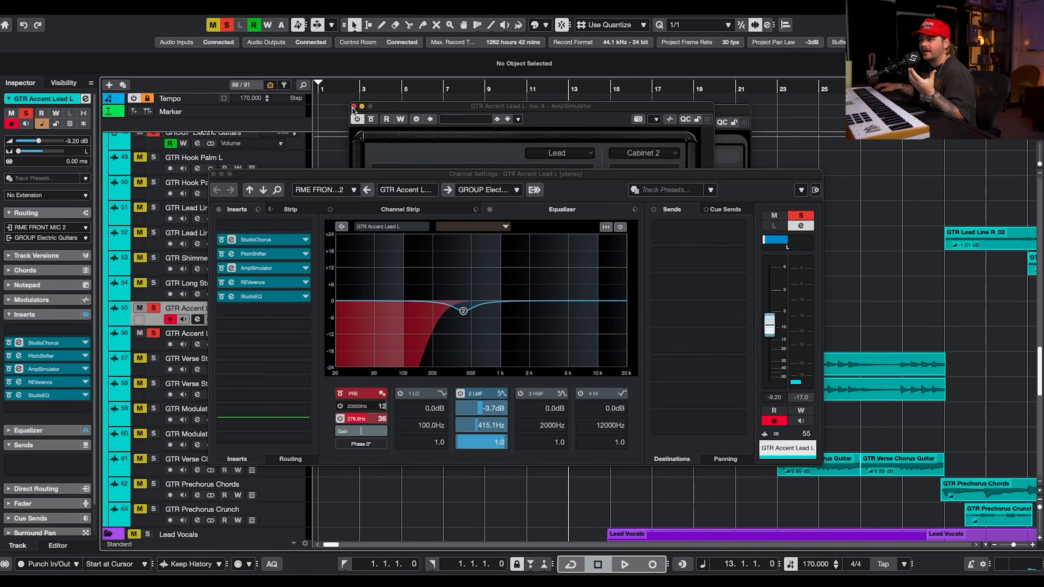
left_click(353, 107)
left_click(284, 257)
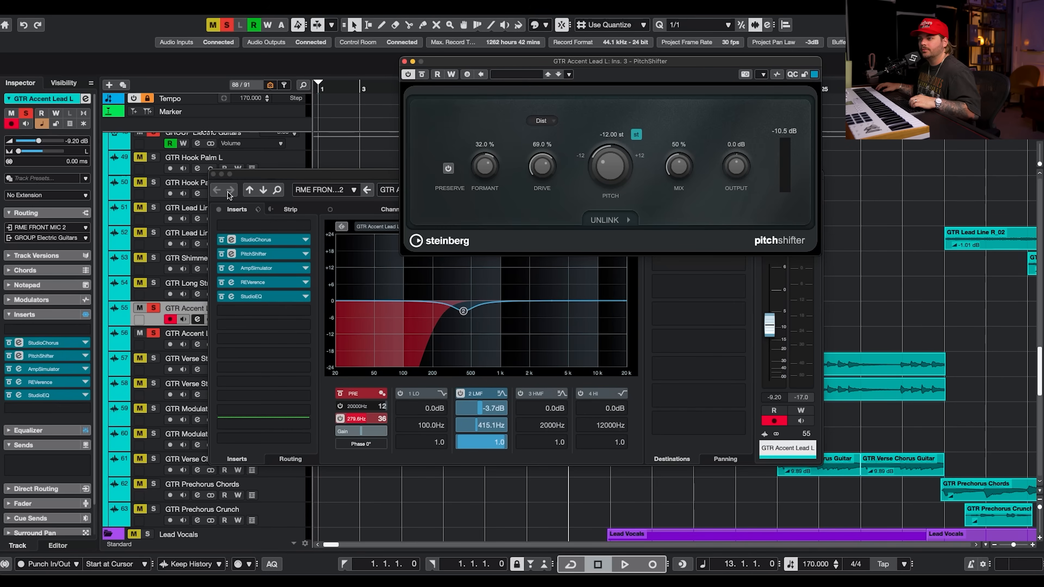
left_click(213, 175)
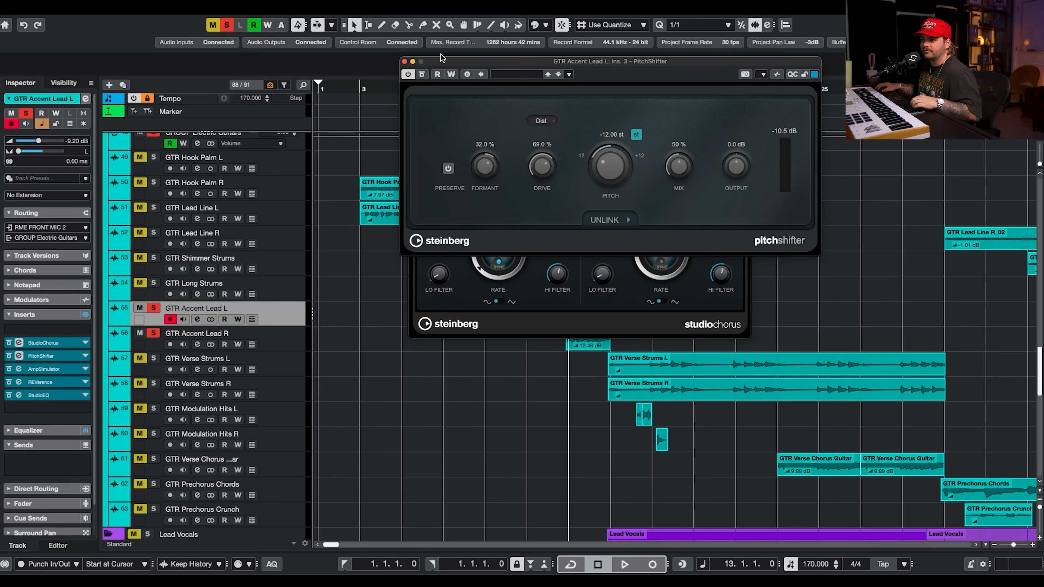
left_click(405, 62)
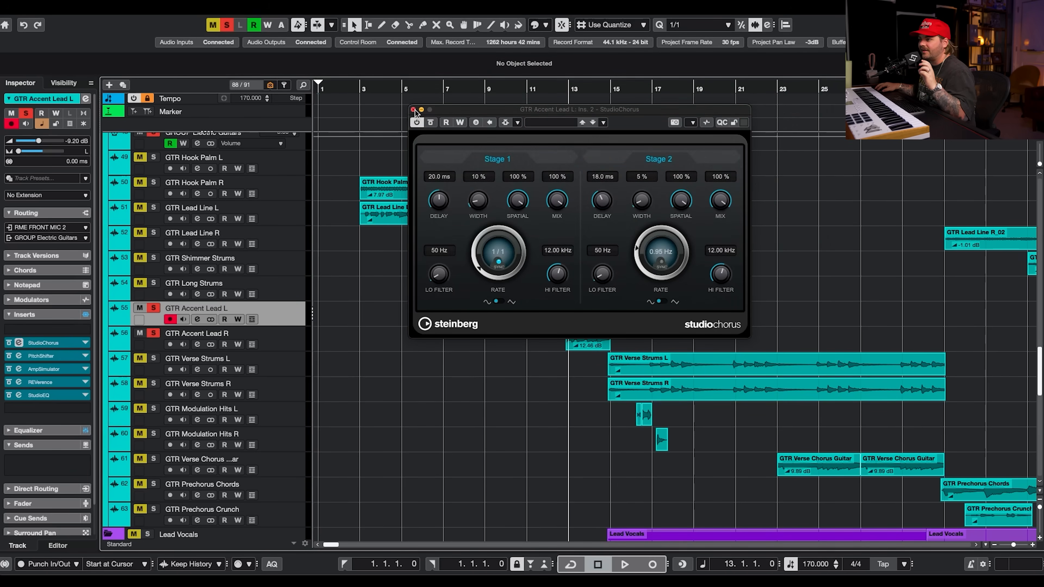
left_click(413, 110)
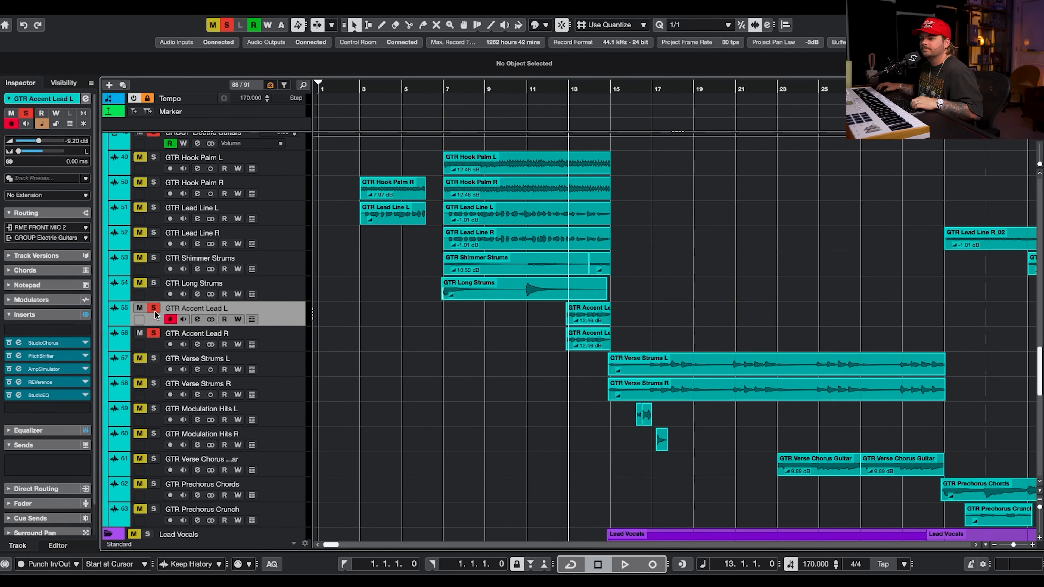
Clear the solos and play the project from the start while scrolling through the guitar tracks.
left_click(151, 336)
left_click(443, 85)
scroll(651, 246, "up", 10)
key("space")
scroll(651, 245, "down", 10)
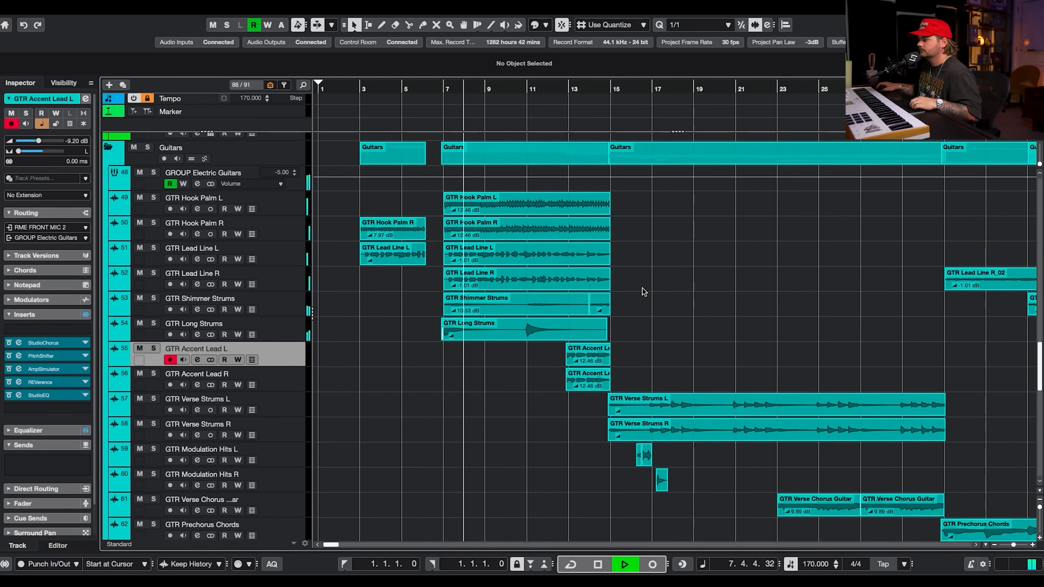
scroll(645, 288, "down", 5)
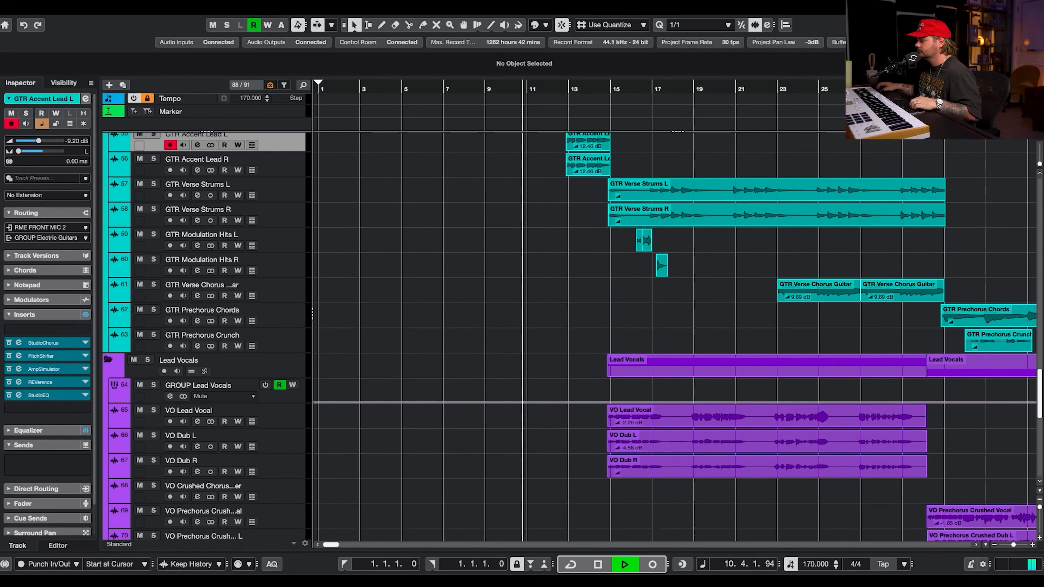
key("space")
Browse up to the synth tracks and move the playback cursor to bar 15.
scroll(666, 296, "right", 4)
scroll(665, 297, "up", 18)
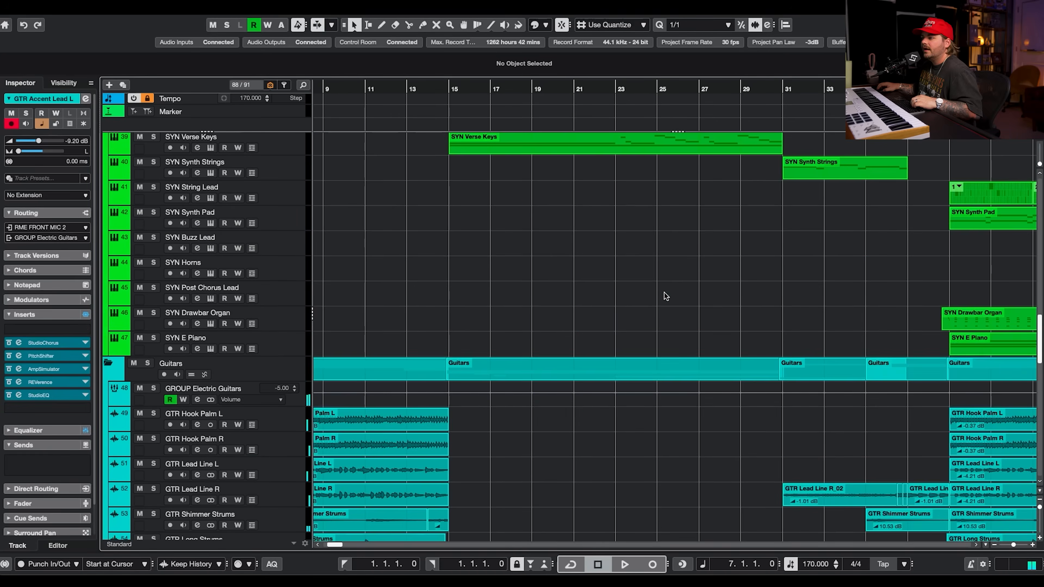
scroll(666, 296, "up", 12)
scroll(666, 296, "down", 4)
scroll(666, 296, "left", 3)
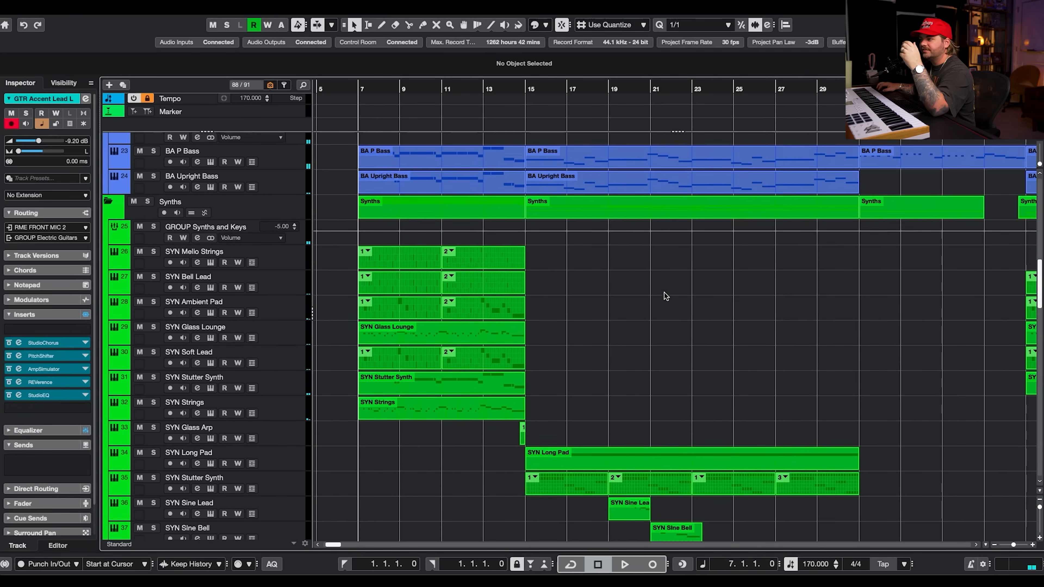
left_click(525, 82)
scroll(591, 208, "down", 9)
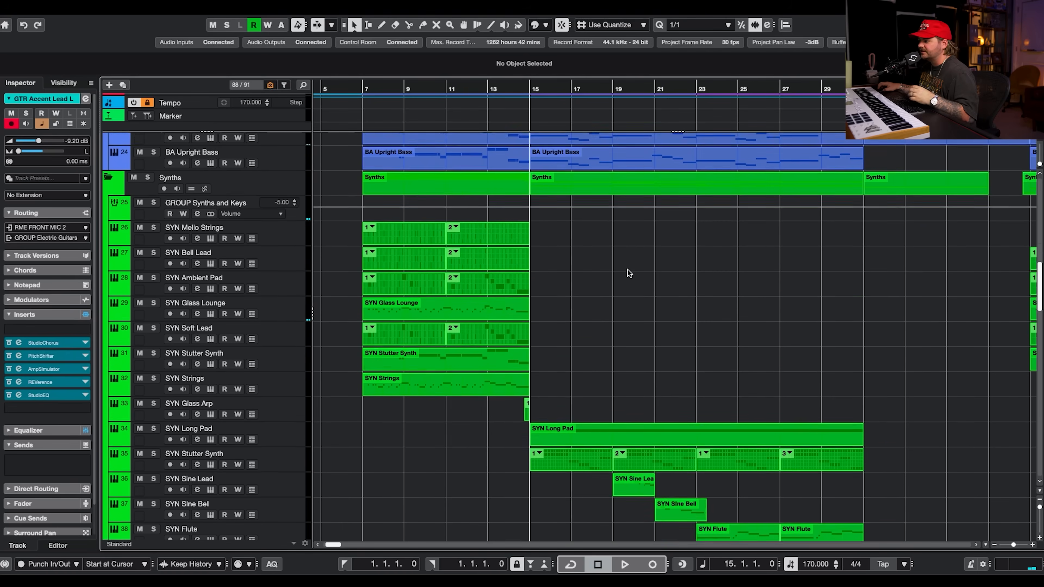
Solo SYN Long Pad and open its part in the key editor.
left_click(153, 280)
left_click(284, 295)
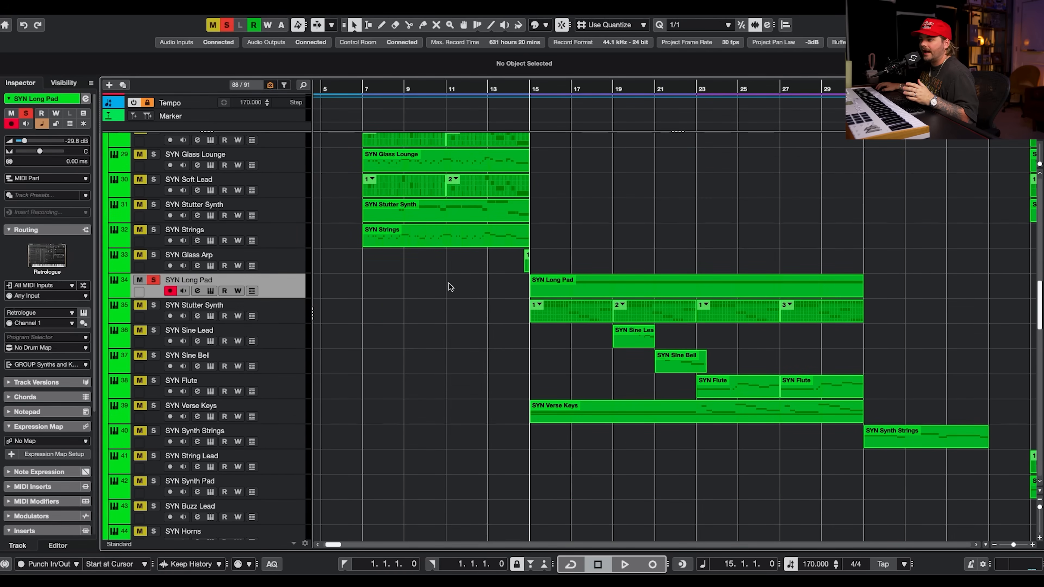
double_click(576, 289)
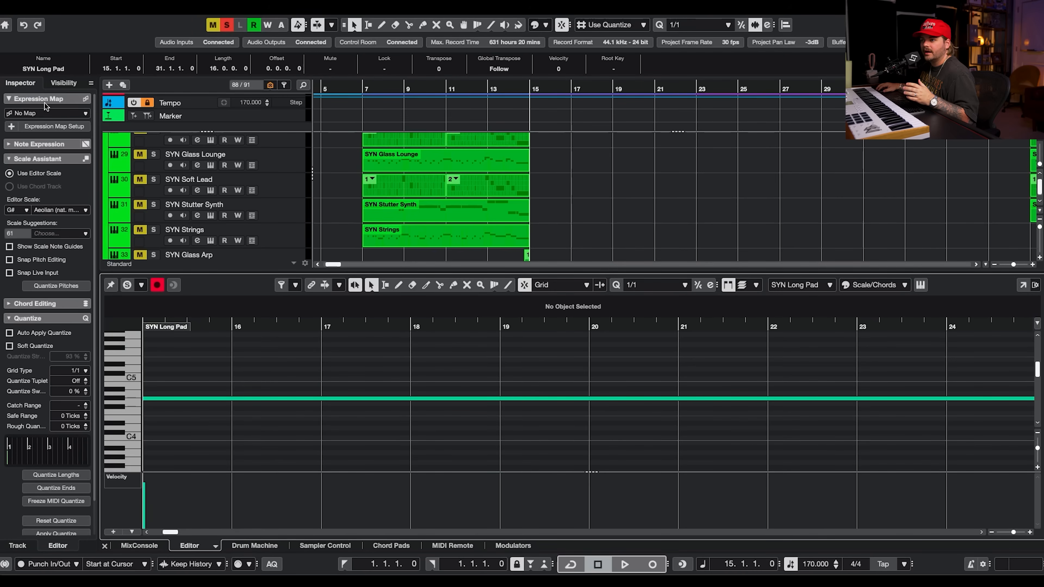
scroll(592, 181, "down", 3)
scroll(563, 189, "left", 1)
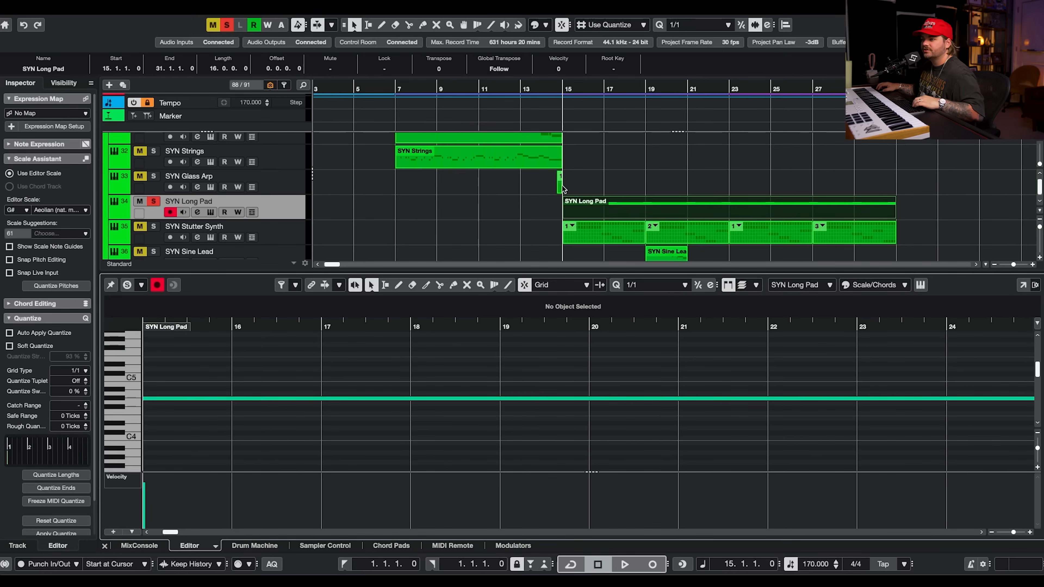
Open SYN Long Pad's Retrologue instrument, audition playback, and close the instrument window.
left_click(211, 213)
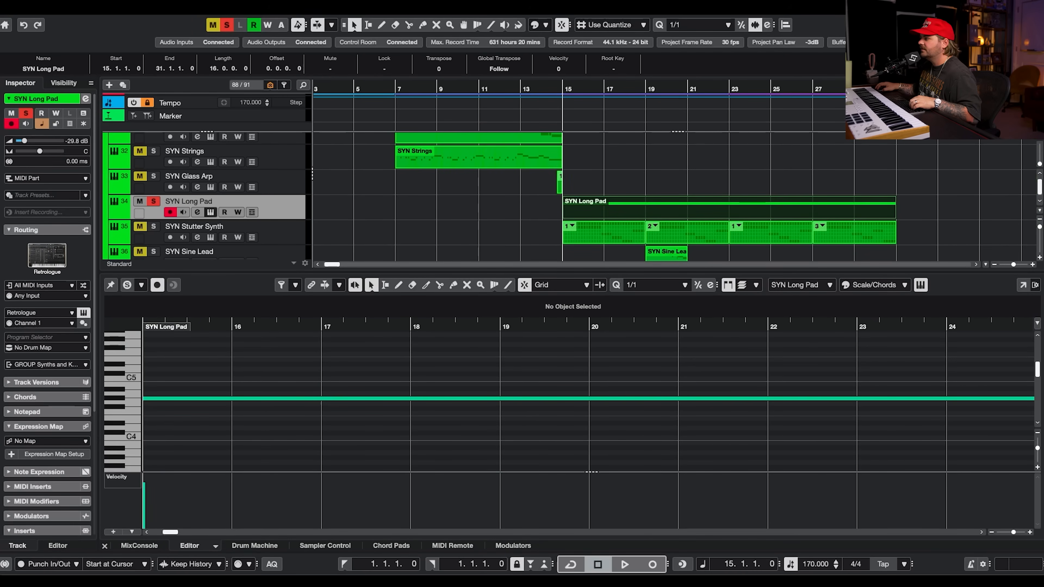
left_click_drag(691, 31, 524, 29)
key("space")
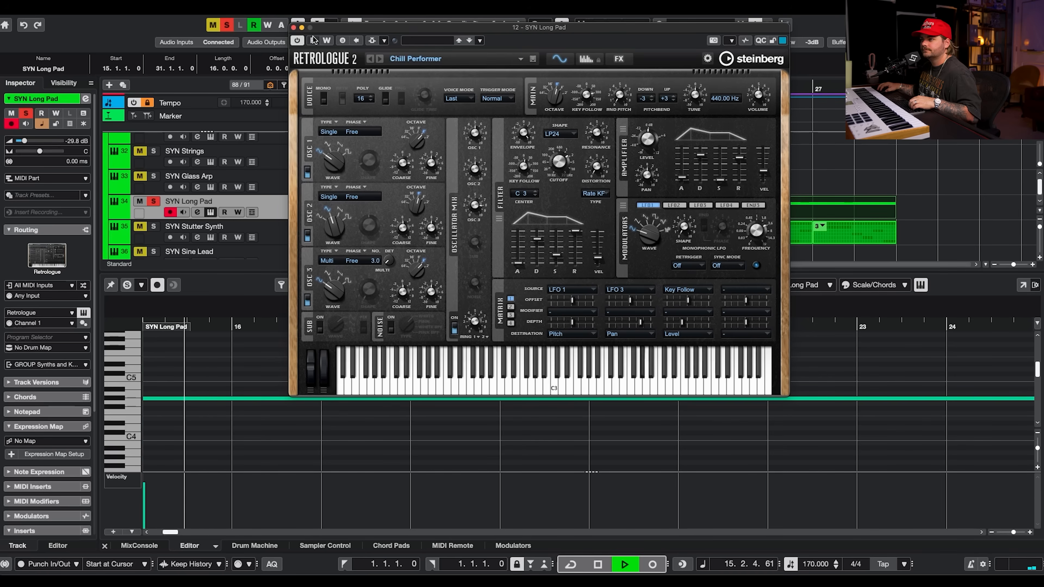
left_click(293, 27)
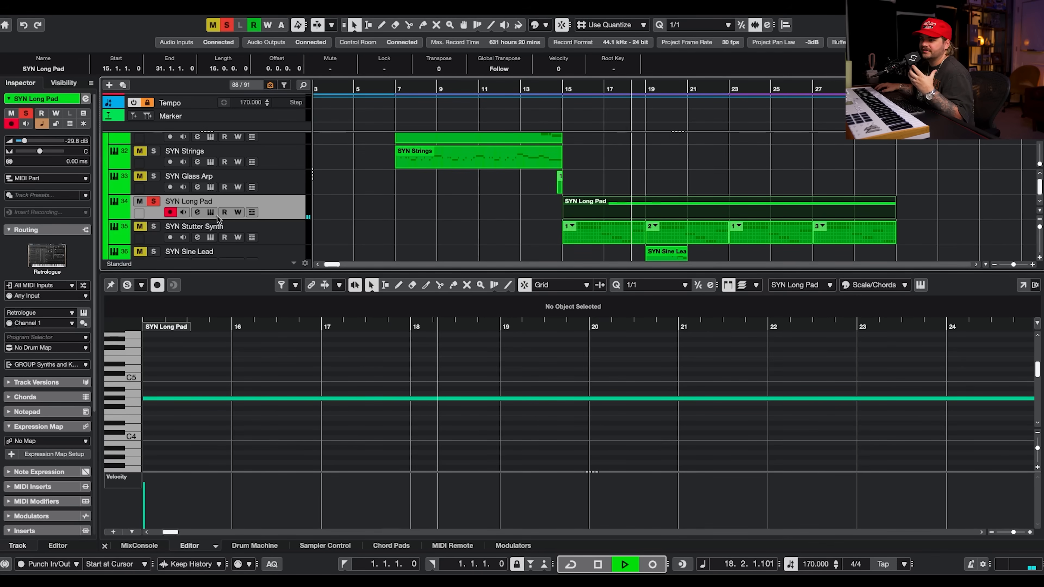
Select the SYN Stutter Synth pattern part and play it back in the pattern editor.
left_click(611, 238)
key("space")
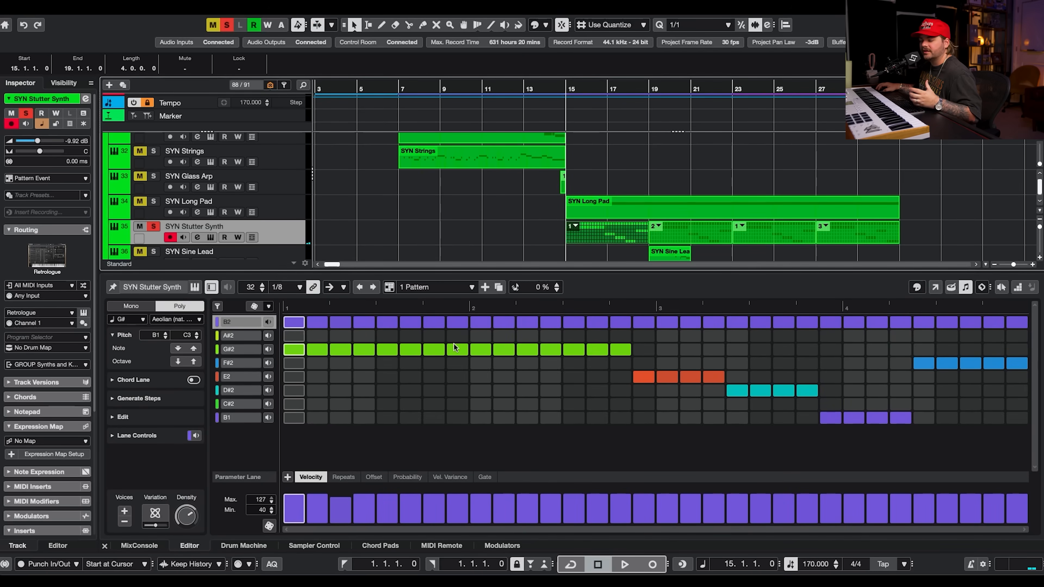
scroll(393, 244, "down", 1)
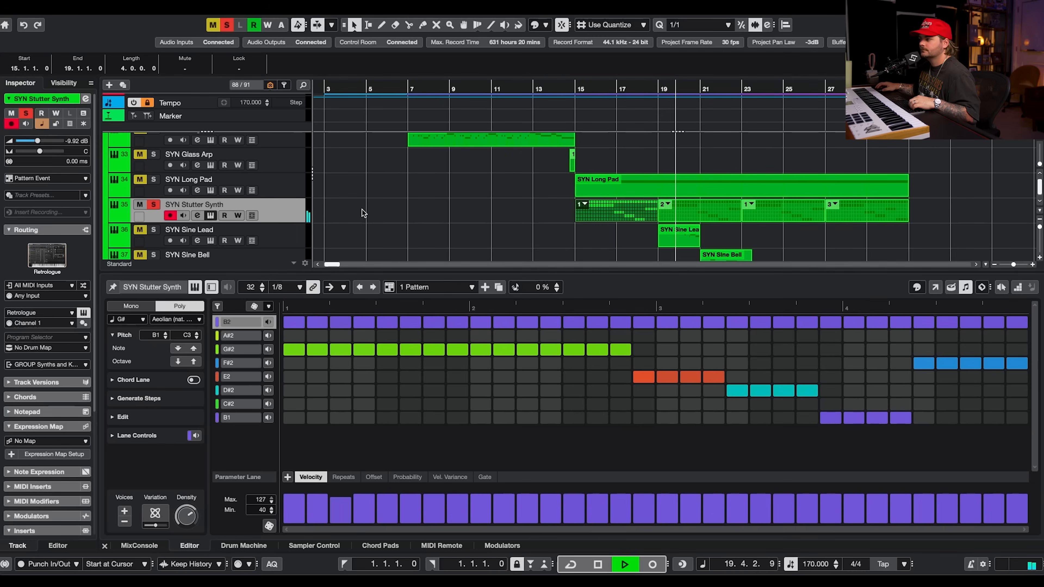
key("space")
View the Retrologue sequencer and FX pages on SYN Stutter Synth, then close the instrument and editor.
left_click_drag(368, 51, 318, 48)
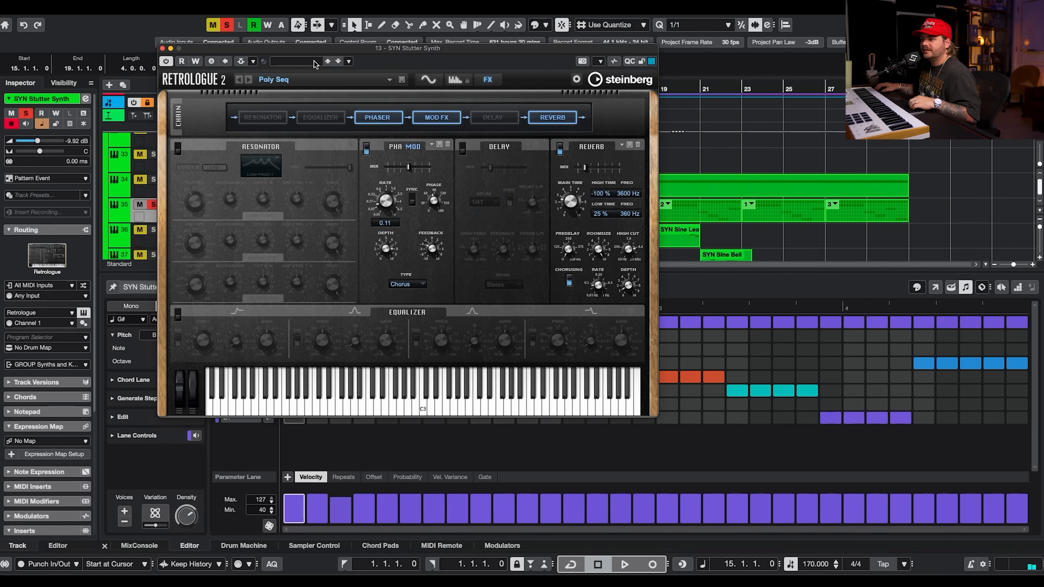
left_click(428, 79)
left_click(455, 80)
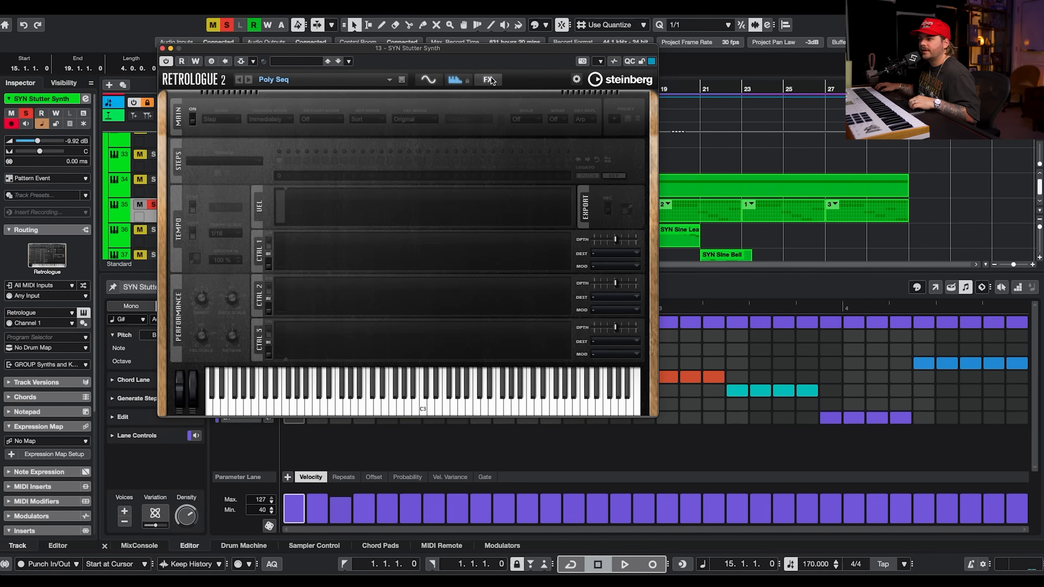
left_click(488, 79)
left_click(161, 48)
key("super+alt+e")
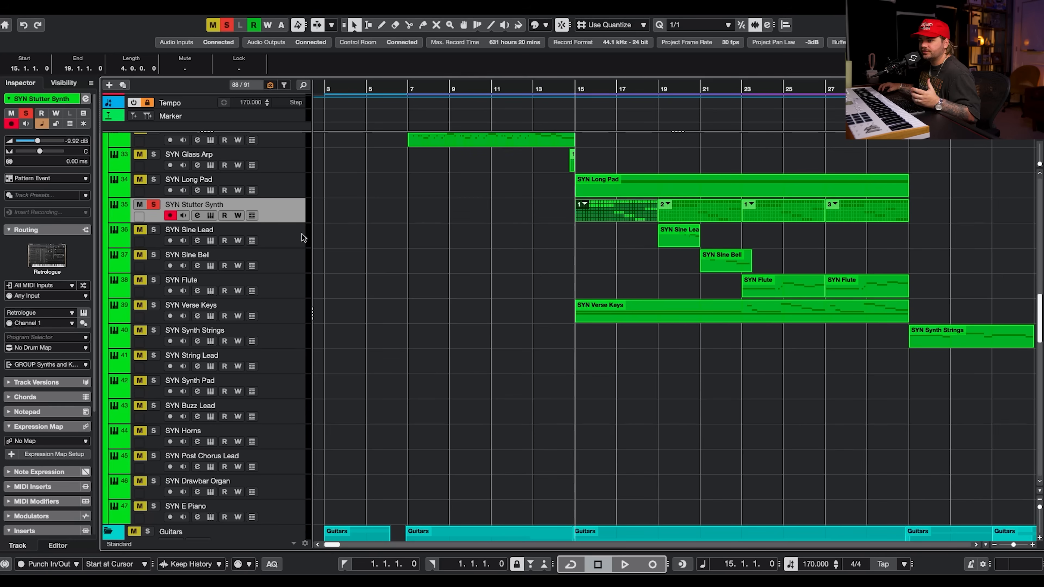
Open SYN Verse Keys' Writing Room Synths instrument with the Bright E-Piano preset and audition playback.
left_click_drag(235, 316, 275, 232)
key("space")
left_click(211, 243)
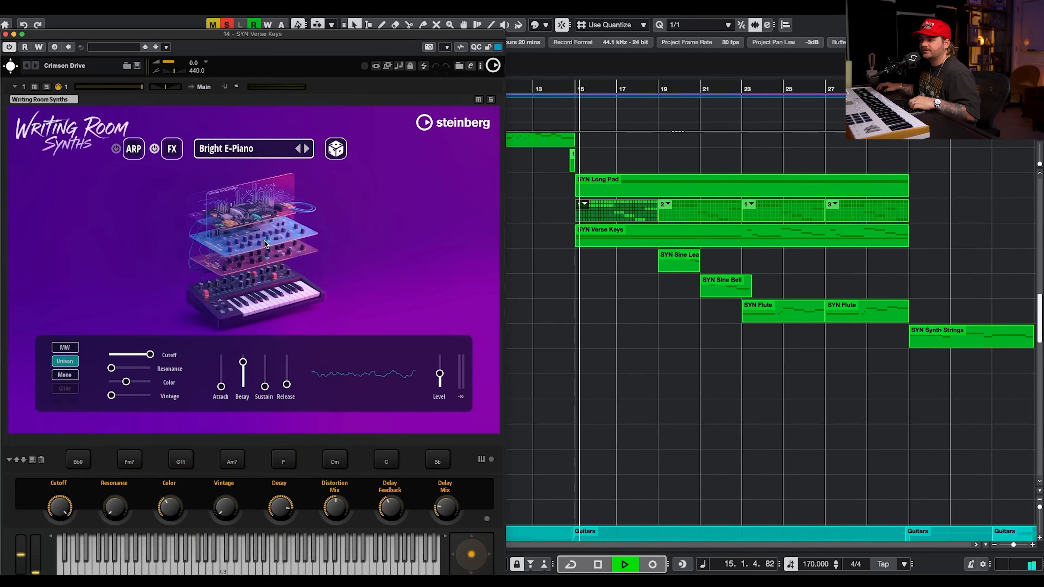
left_click_drag(240, 36, 632, 31)
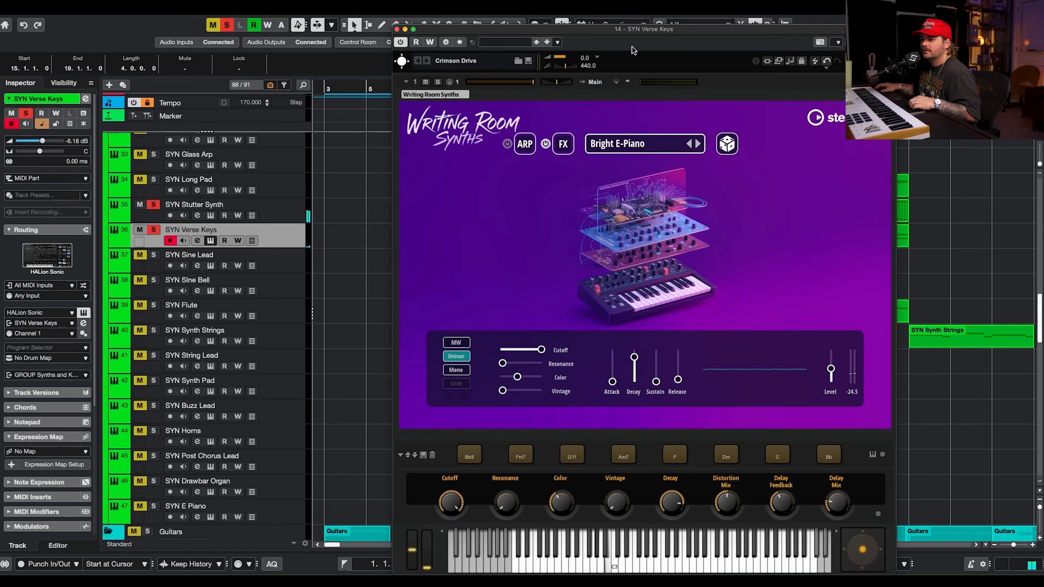
left_click(223, 25)
Solo SYN Verse Keys, close its instrument window, and open and close its channel settings.
left_click(153, 231)
left_click_drag(563, 32, 554, 112)
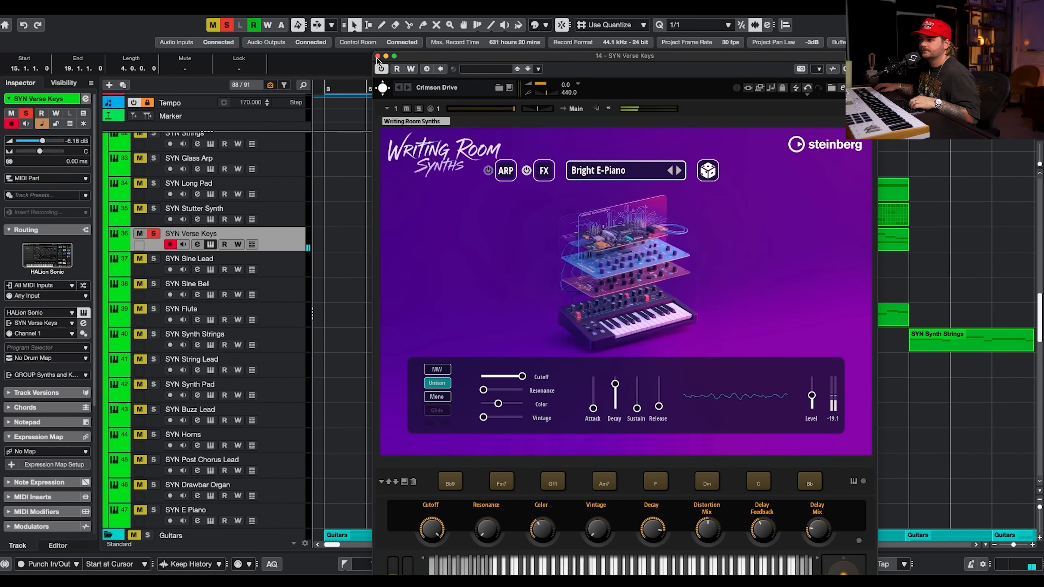
left_click(378, 56)
left_click(197, 246)
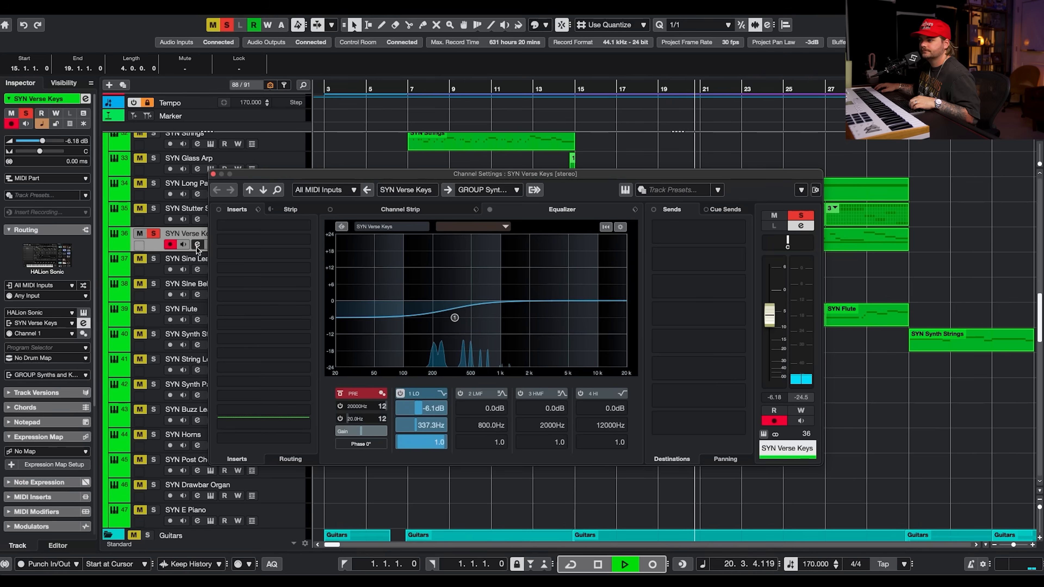
left_click(213, 176)
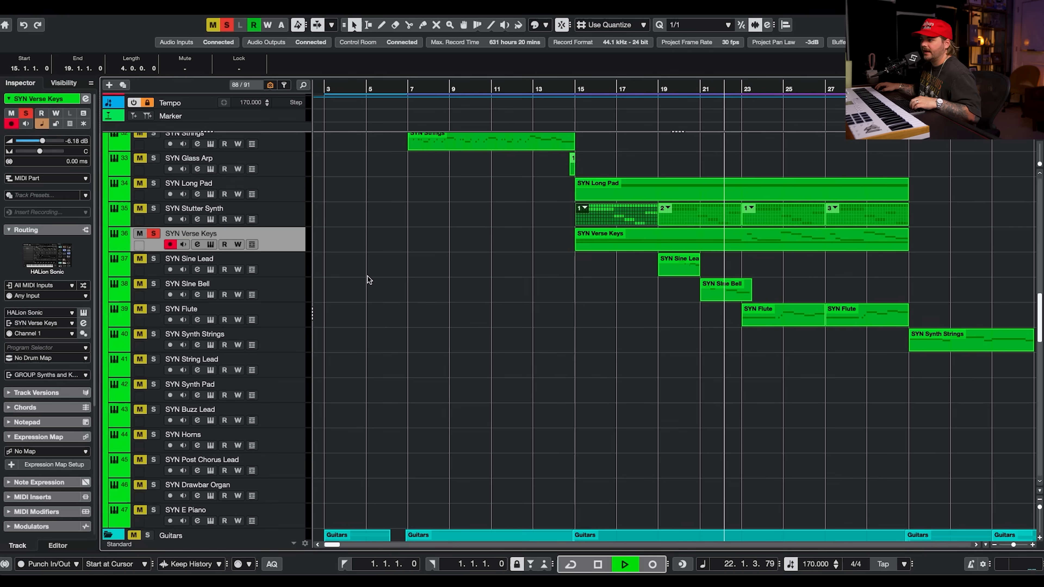
Select SYN Sine Lead and open its Retrologue 2 instrument with the Vintage Mini Lead preset.
key("space")
left_click(285, 263)
left_click(211, 269)
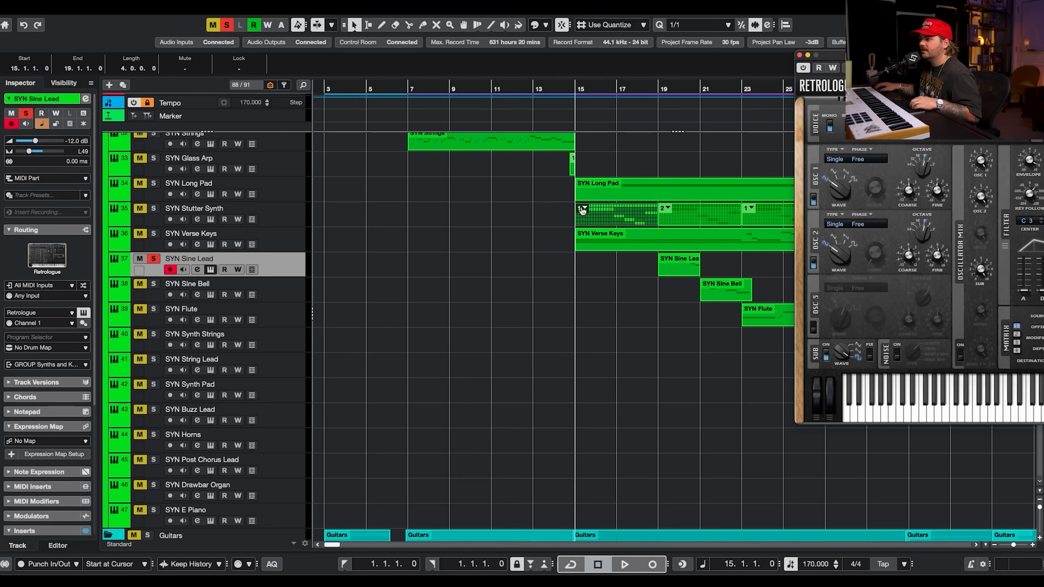
left_click_drag(938, 55, 441, 288)
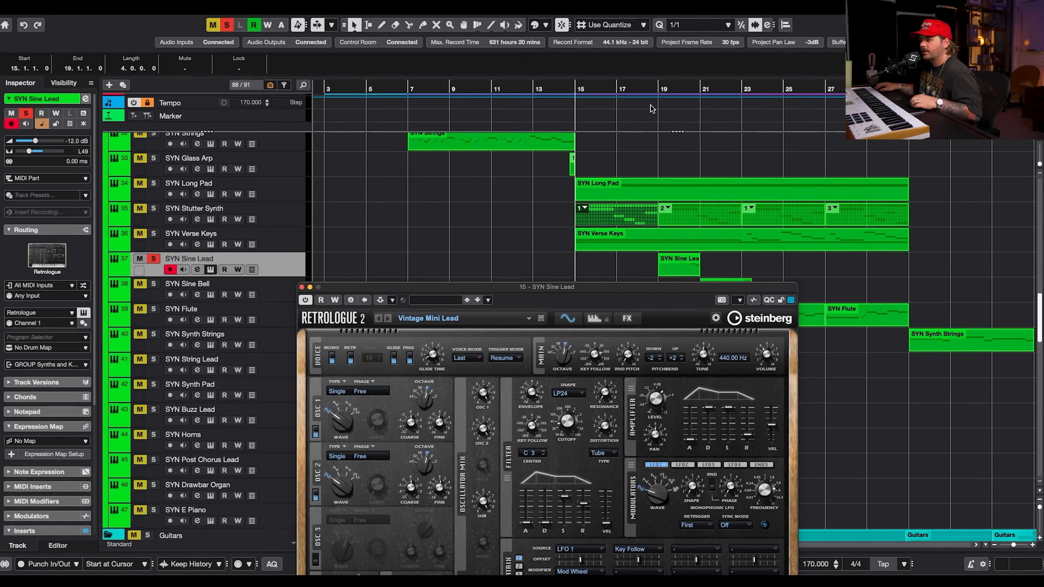
left_click_drag(697, 287, 693, 119)
Audition SYN Sine Lead's PitchShifter insert from its channel settings during playback, then close the plug-in, instrument and settings windows.
left_click(197, 269)
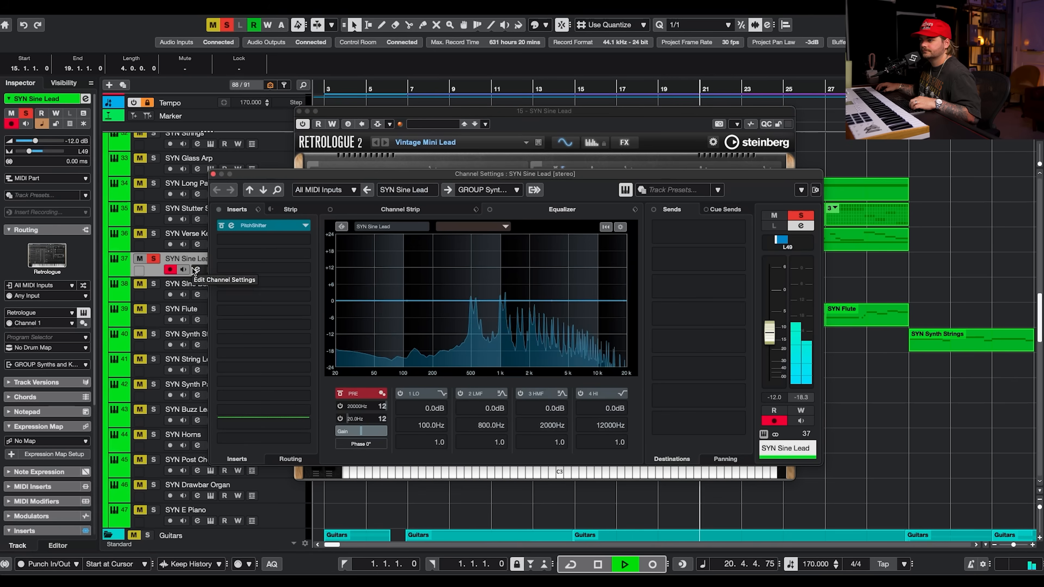
left_click(263, 226)
key("space")
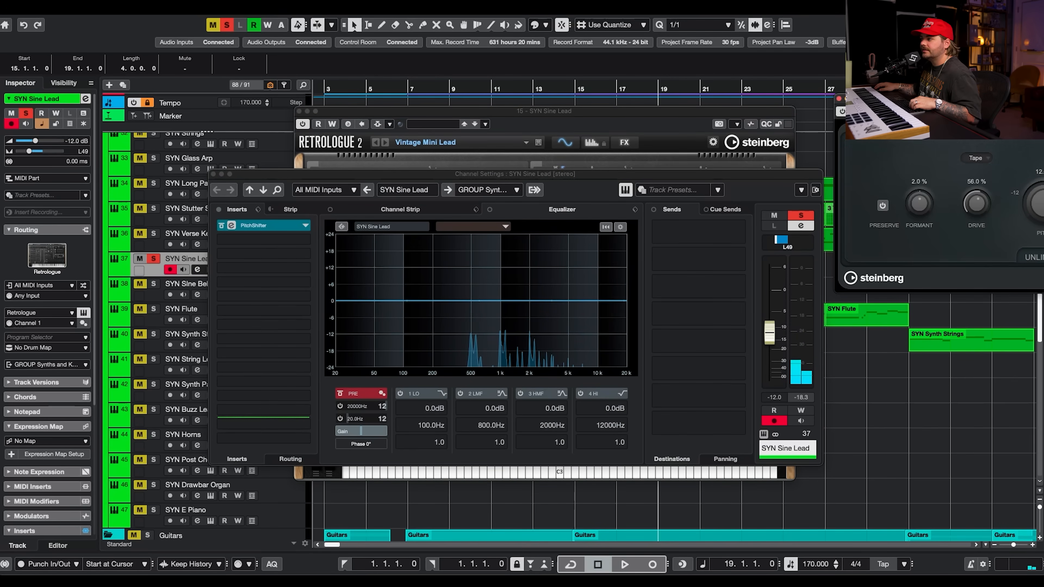
left_click_drag(992, 104, 374, 138)
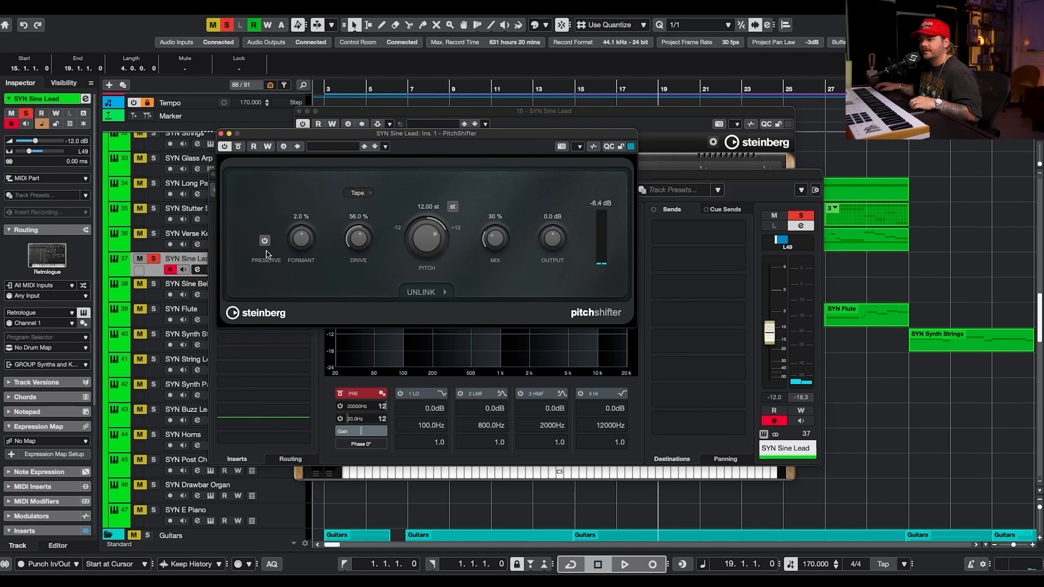
key("space")
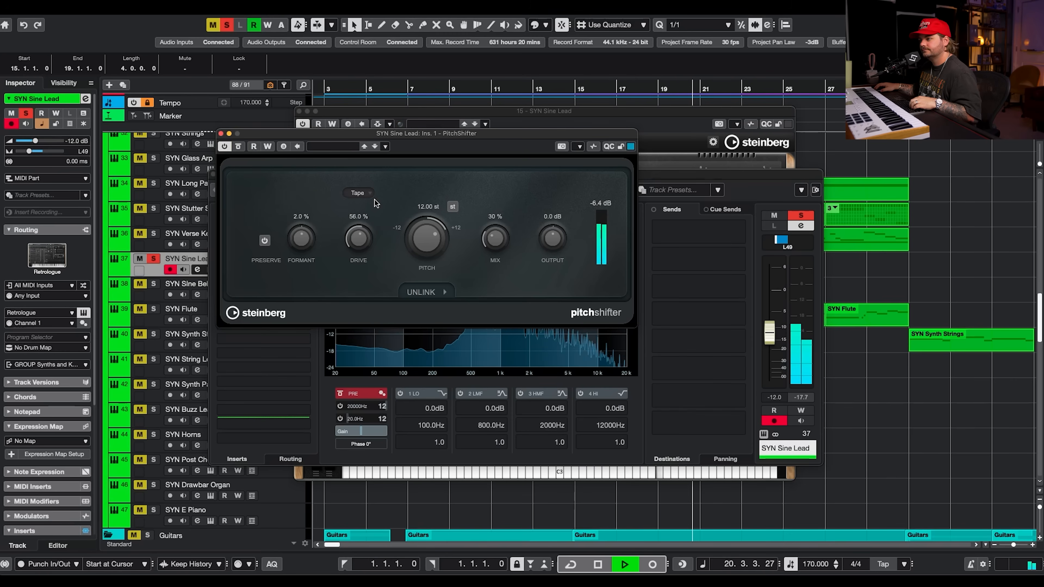
key("space")
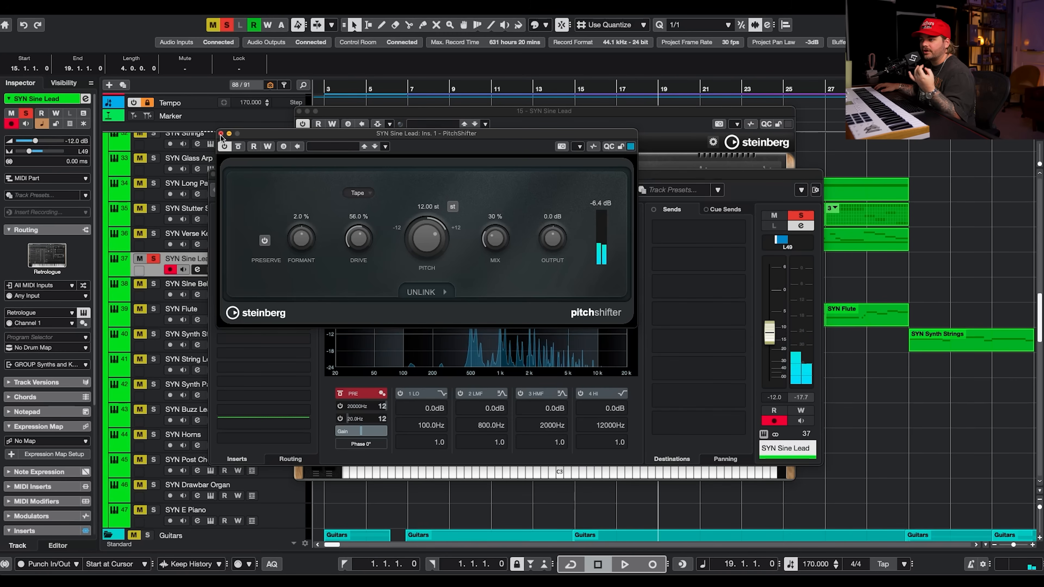
left_click(221, 134)
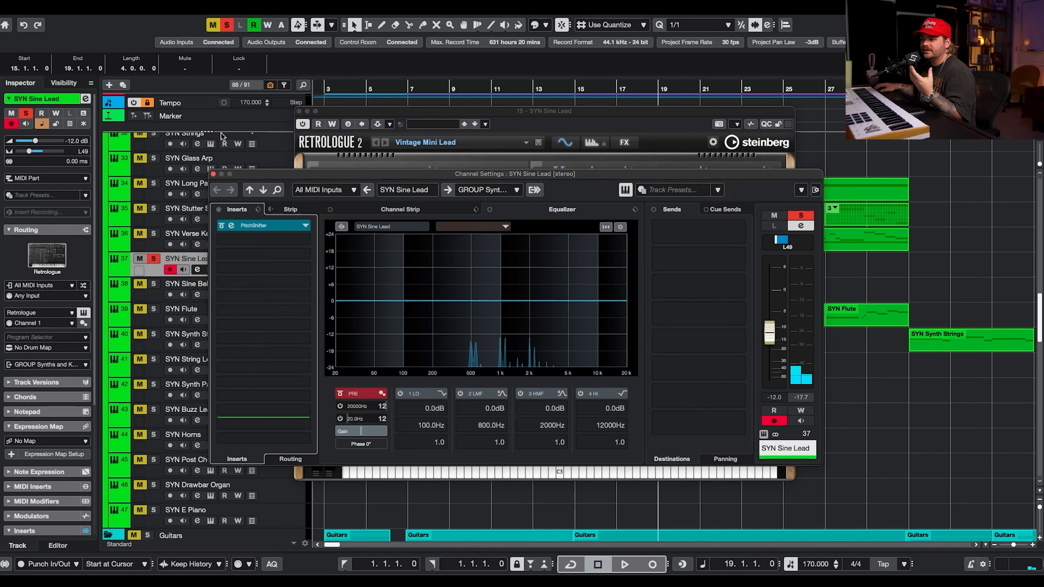
left_click(299, 111)
left_click(213, 174)
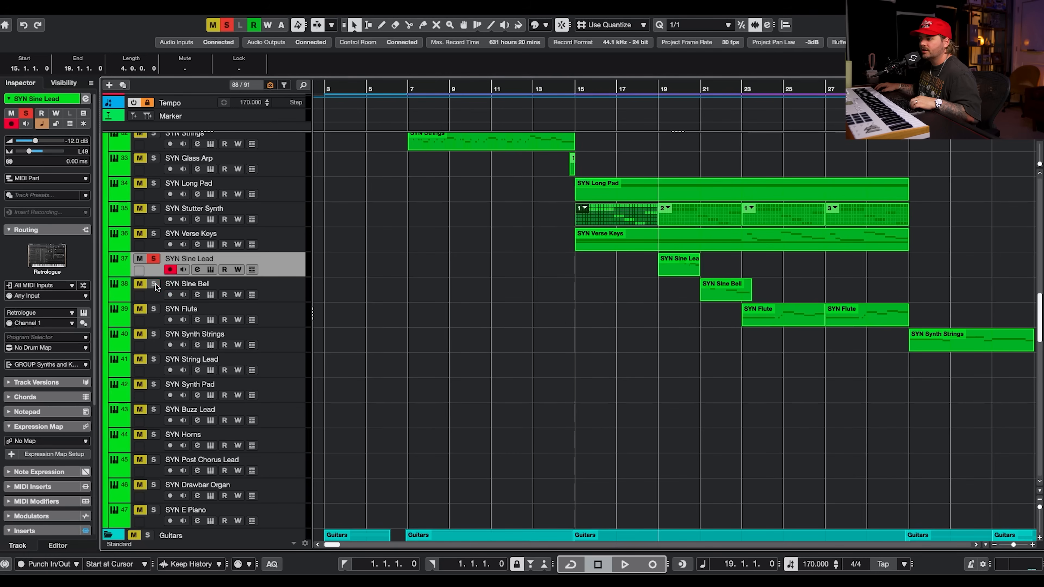
Open SYN Sine Bell's Padshop 2 instrument, audition playback, and close the instrument window.
left_click(214, 297)
left_click(211, 296)
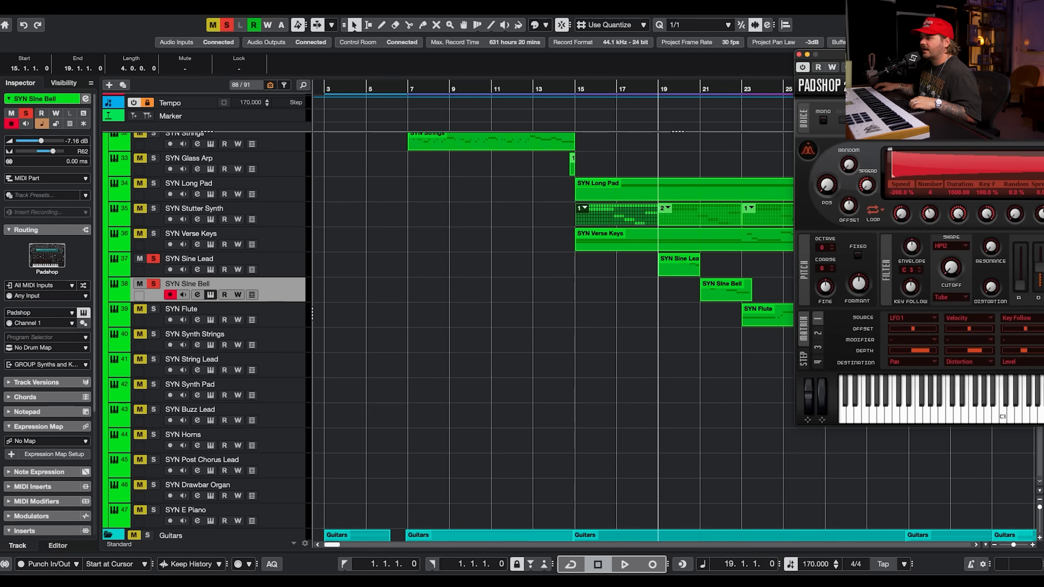
left_click_drag(943, 54, 513, 246)
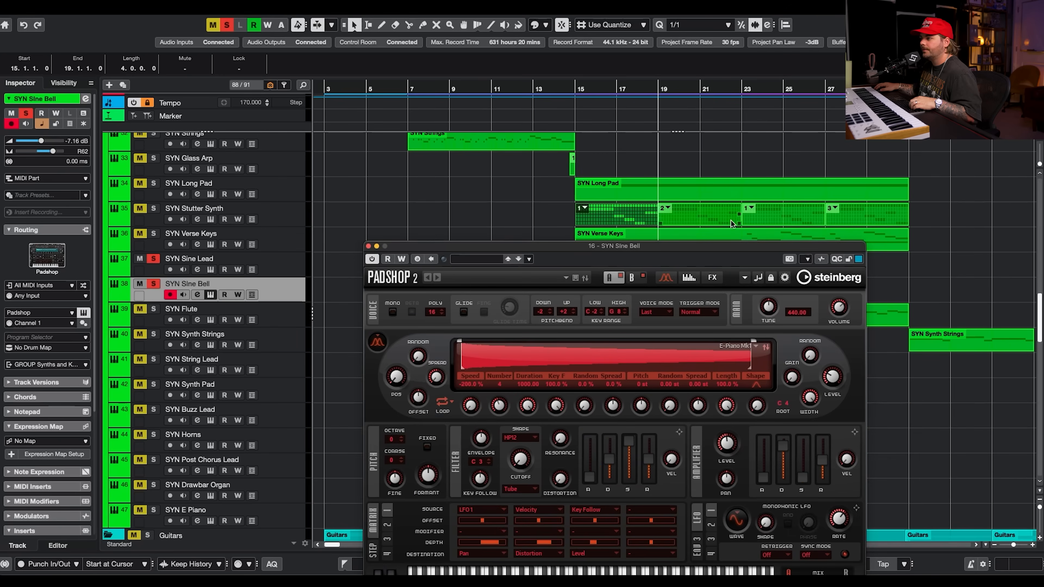
left_click_drag(702, 248, 692, 141)
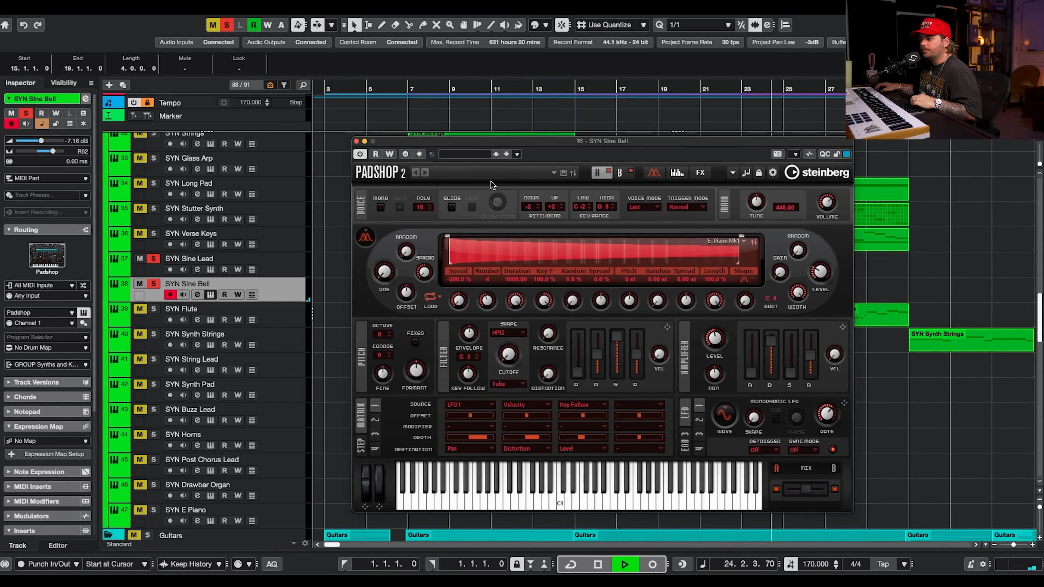
key("space")
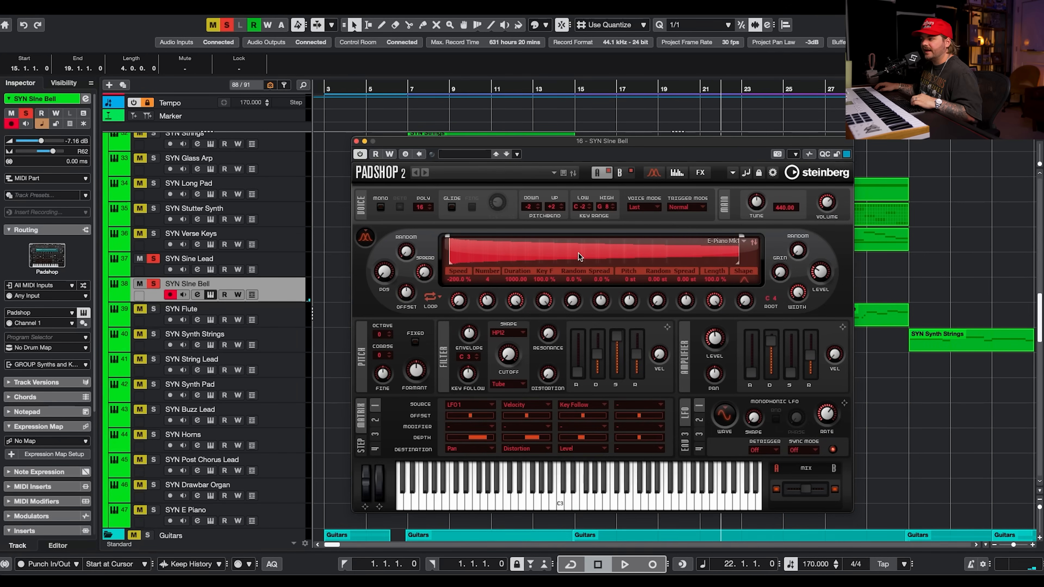
left_click(357, 141)
left_click(197, 295)
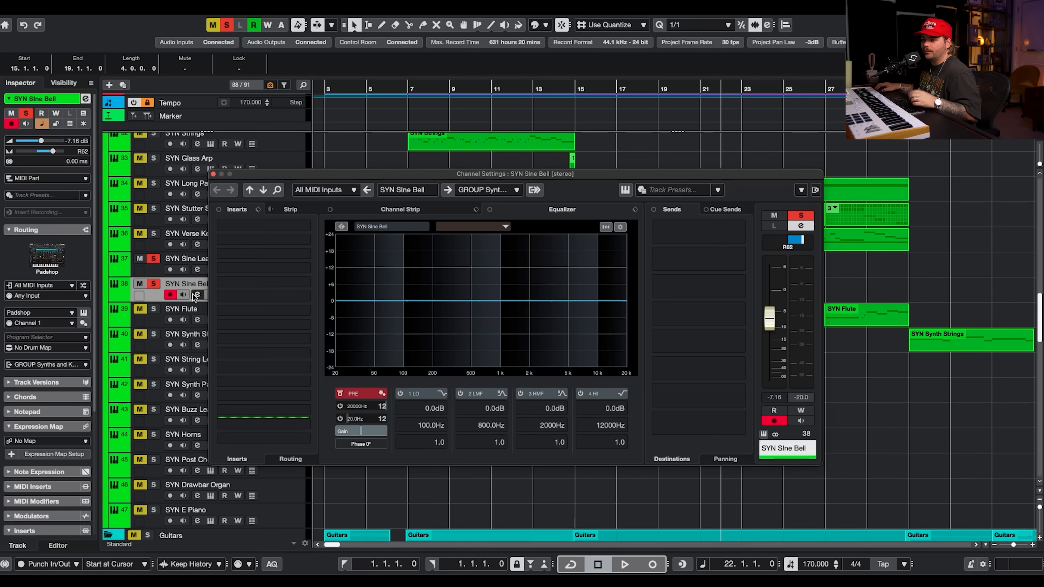
left_click(153, 284)
left_click(154, 260)
left_click(153, 308)
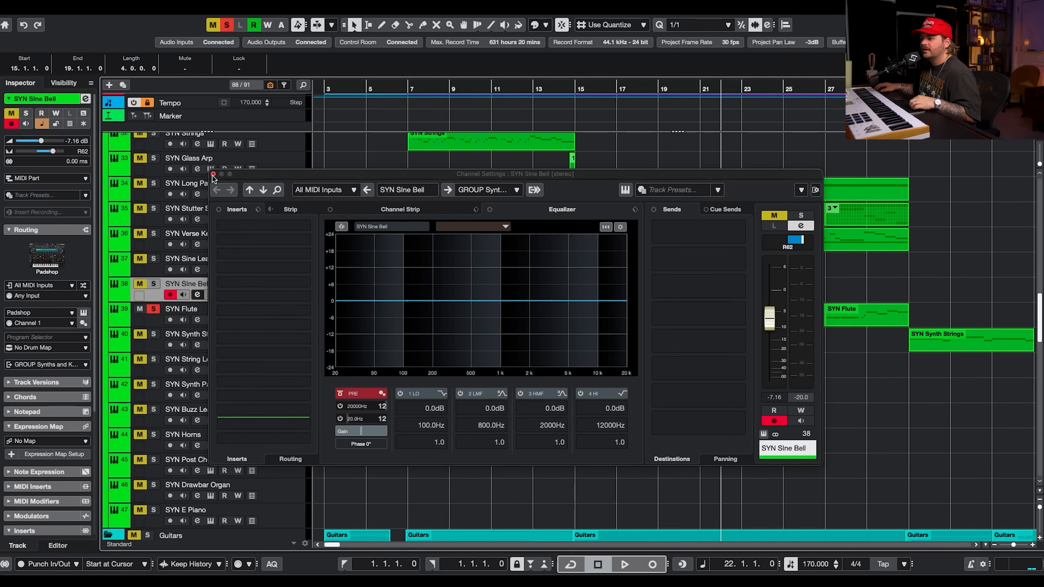
left_click(213, 174)
Open SYN Flute's HALion Sonic 7 instrument with the Flute 1 program, then close it.
left_click(740, 89)
scroll(662, 355, "right", 2)
scroll(662, 354, "up", 10)
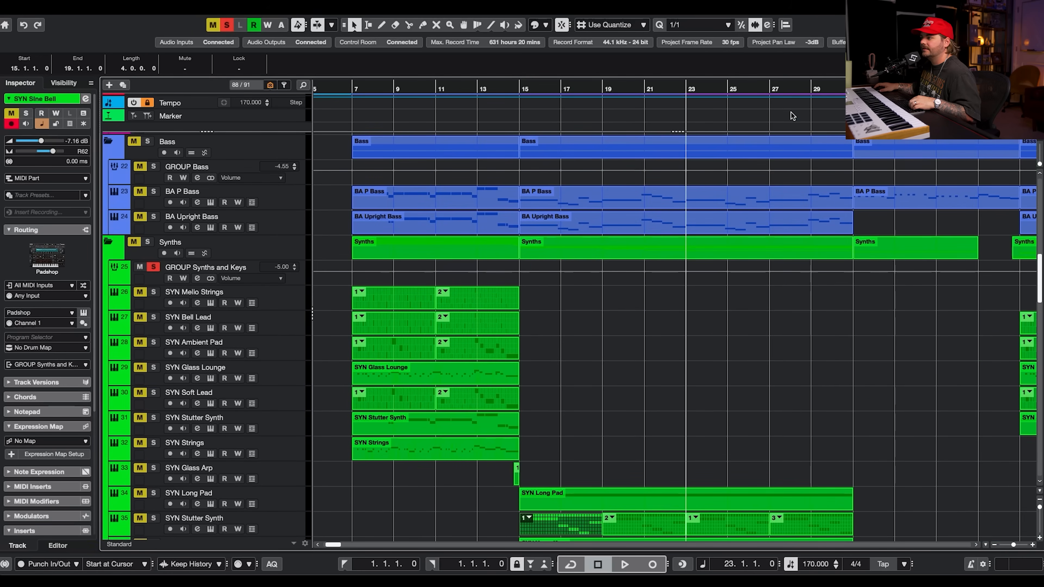
scroll(792, 119, "up", 3)
scroll(773, 378, "left", 2)
scroll(774, 378, "down", 6)
scroll(774, 379, "down", 5)
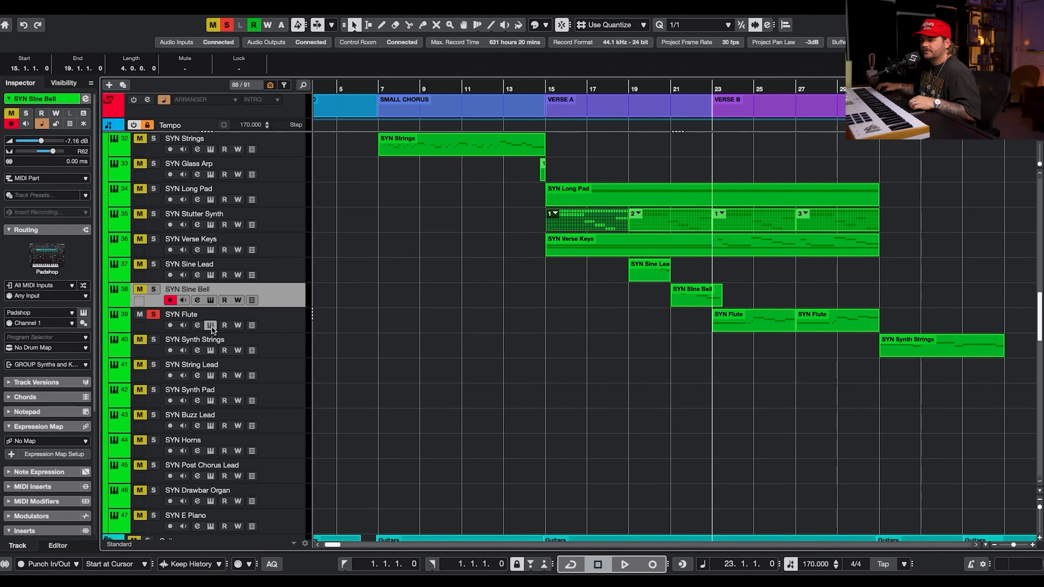
left_click(210, 326)
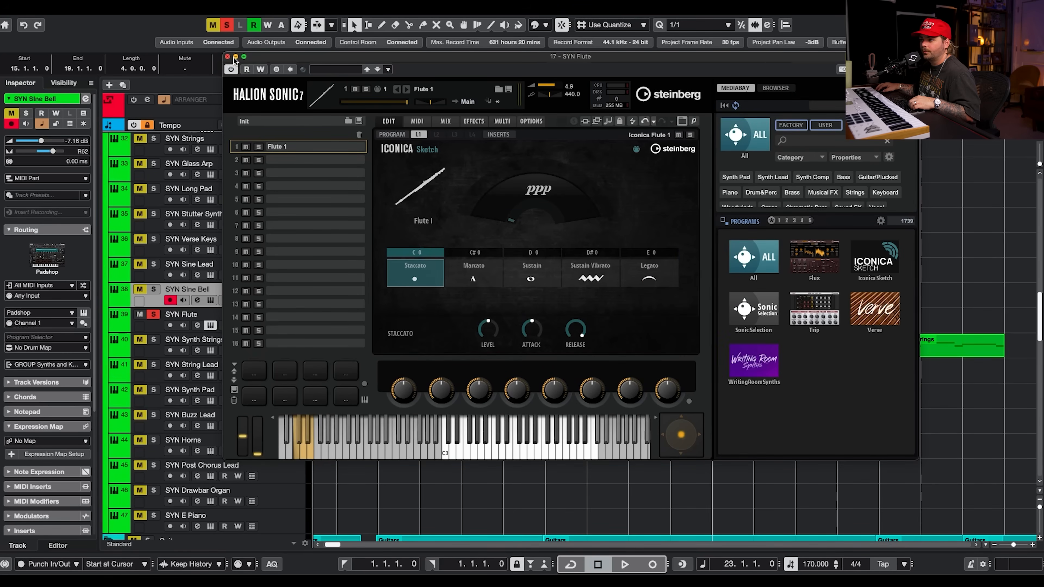
left_click(233, 58)
Open the SYN Flute part in the key editor and play it back with the project following playback.
double_click(757, 319)
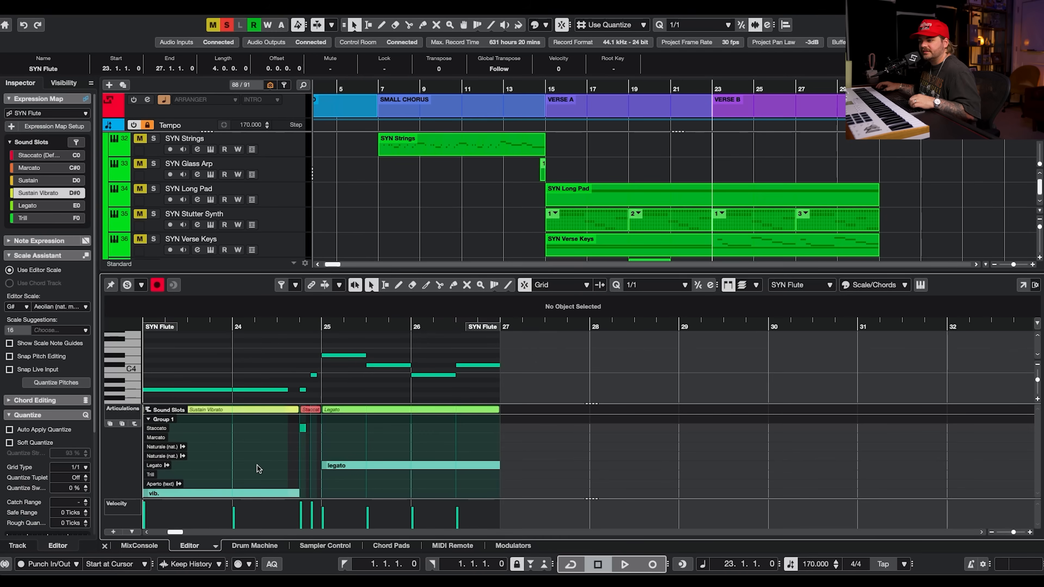
scroll(304, 458, "right", 1)
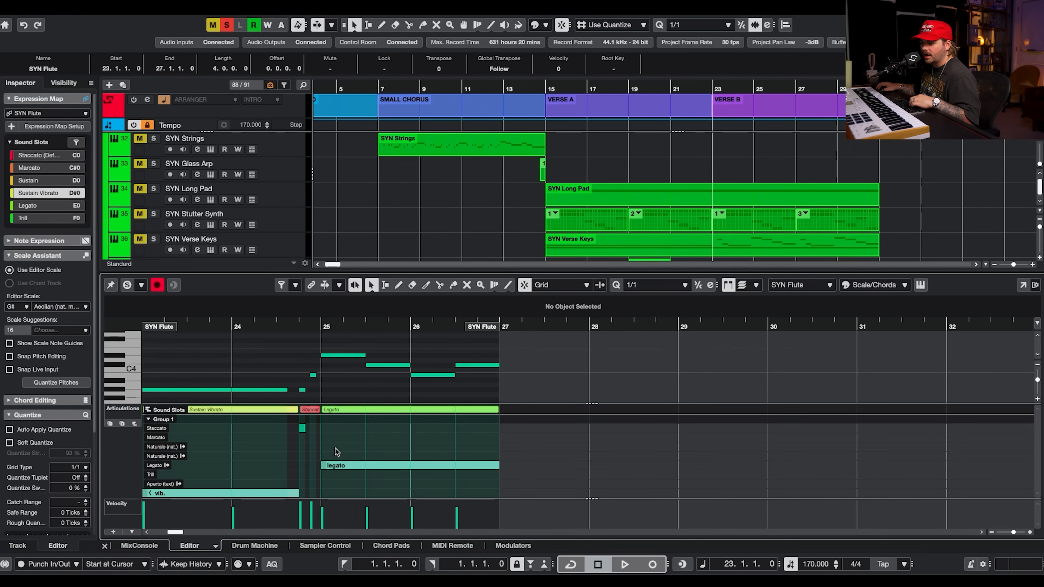
key("space")
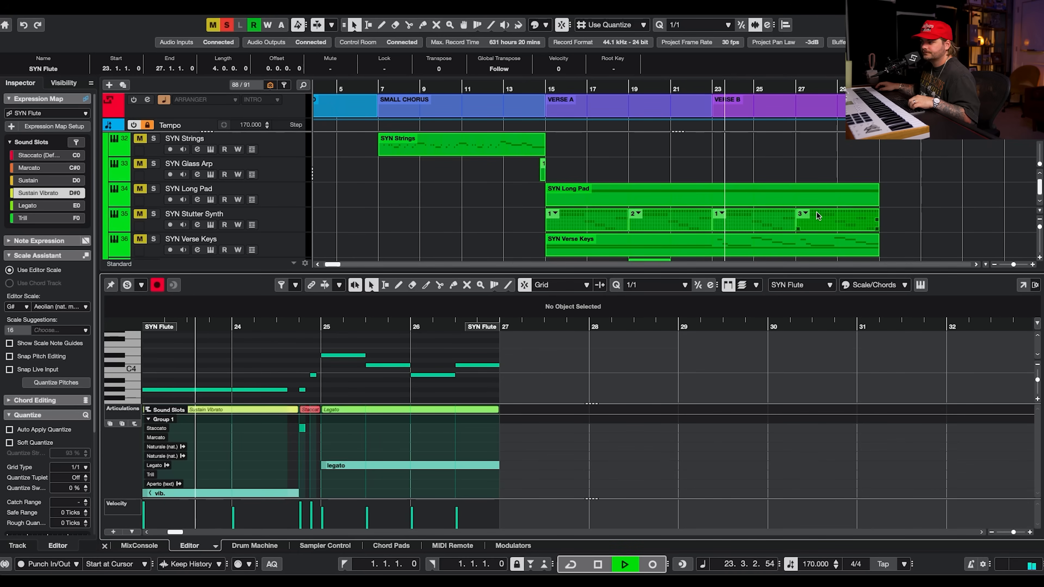
scroll(879, 221, "down", 3)
key("f")
scroll(899, 224, "down", 1)
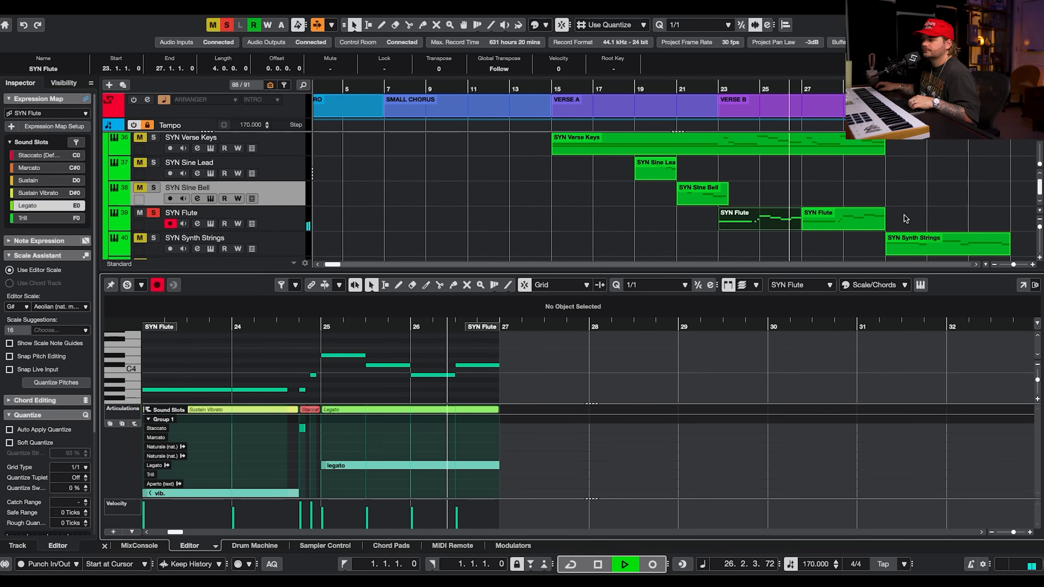
scroll(904, 220, "down", 1)
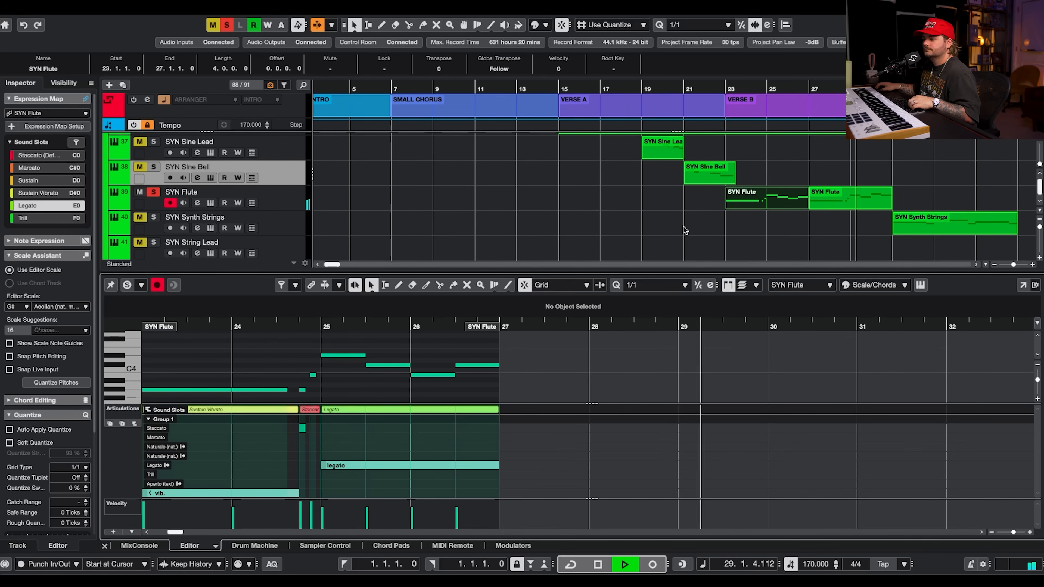
key("space")
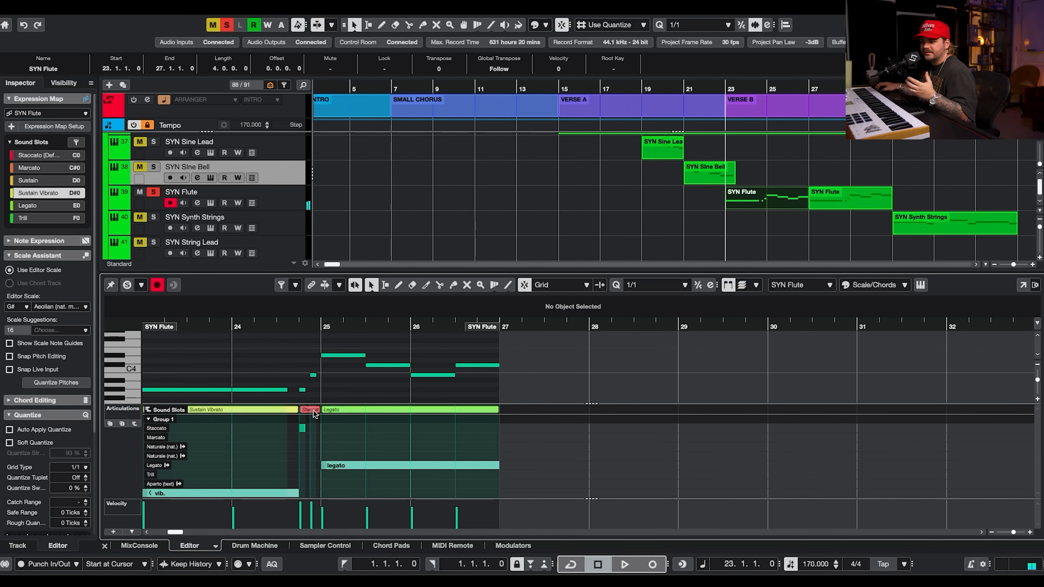
Unsolo SYN Flute and solo GTR Verse Strums L in the guitar tracks.
left_click(169, 180)
left_click(153, 192)
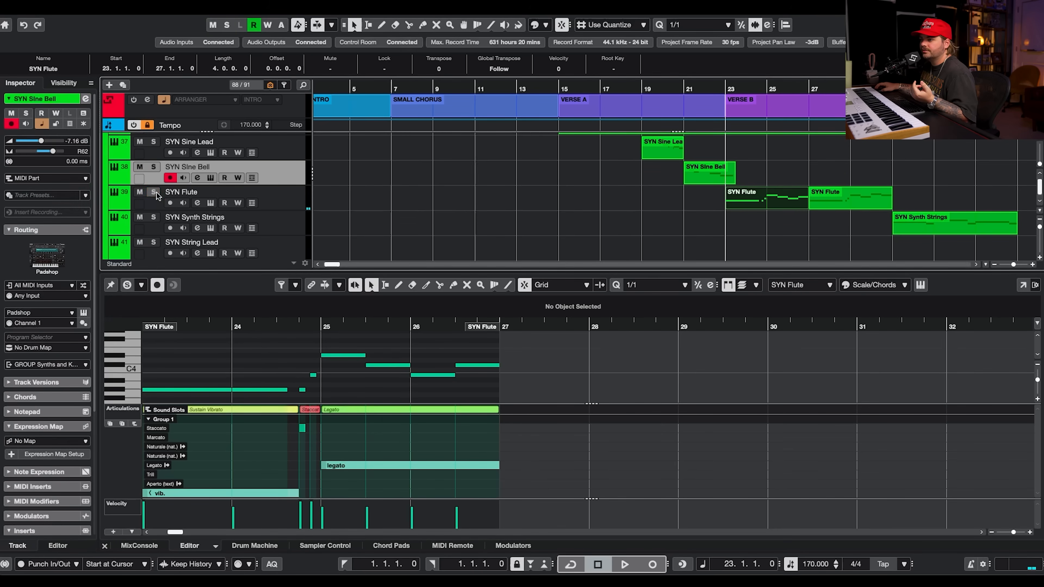
key("Return")
scroll(810, 241, "up", 10)
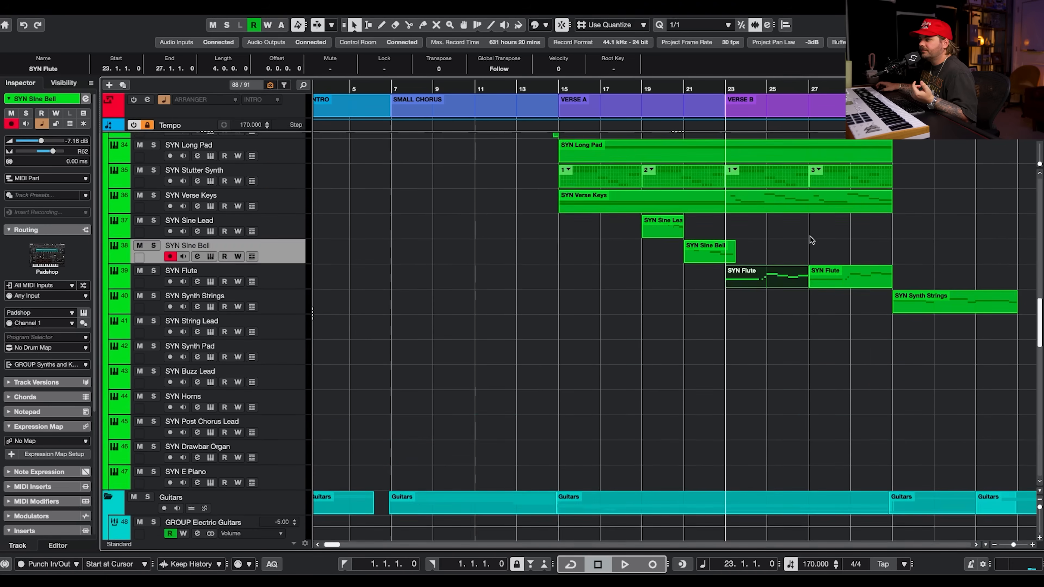
scroll(810, 240, "down", 15)
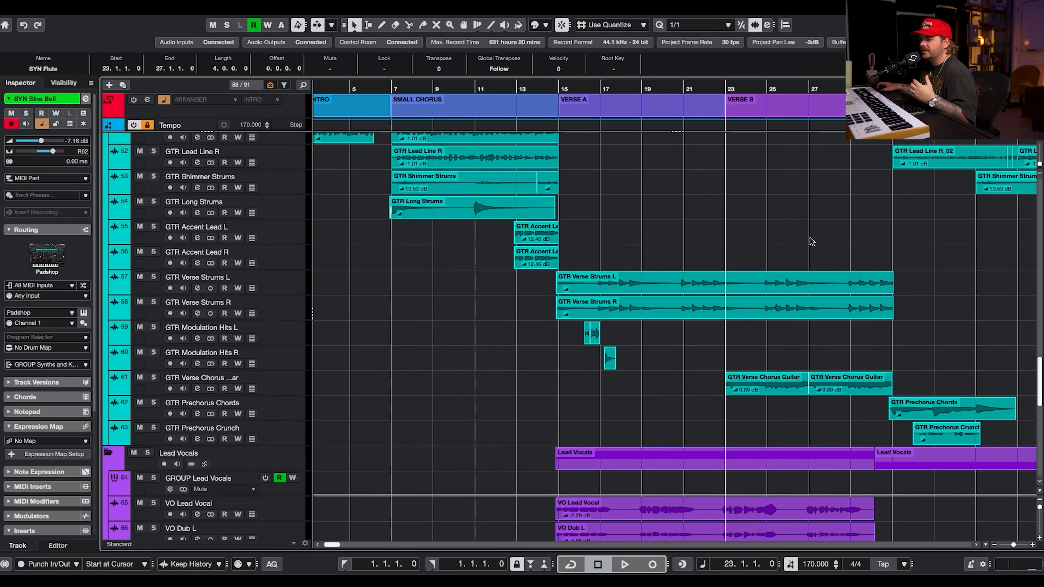
left_click(153, 315)
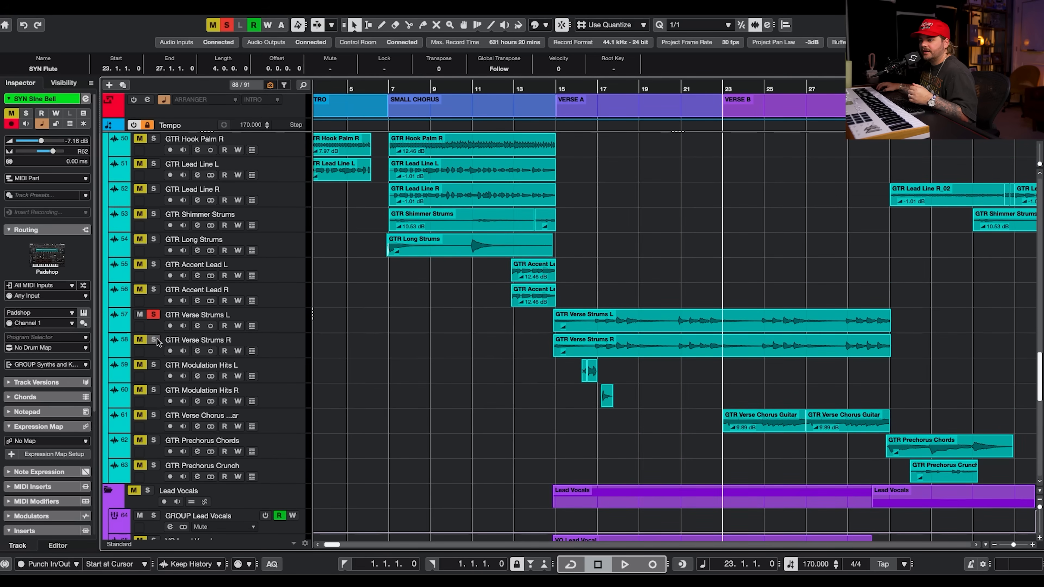
Open GTR Verse Strums L's VST Amp Rack insert, browse its Amplifiers, Cabinets, Post-Effects and Microphones pages, then close it.
left_click(261, 329)
left_click(197, 326)
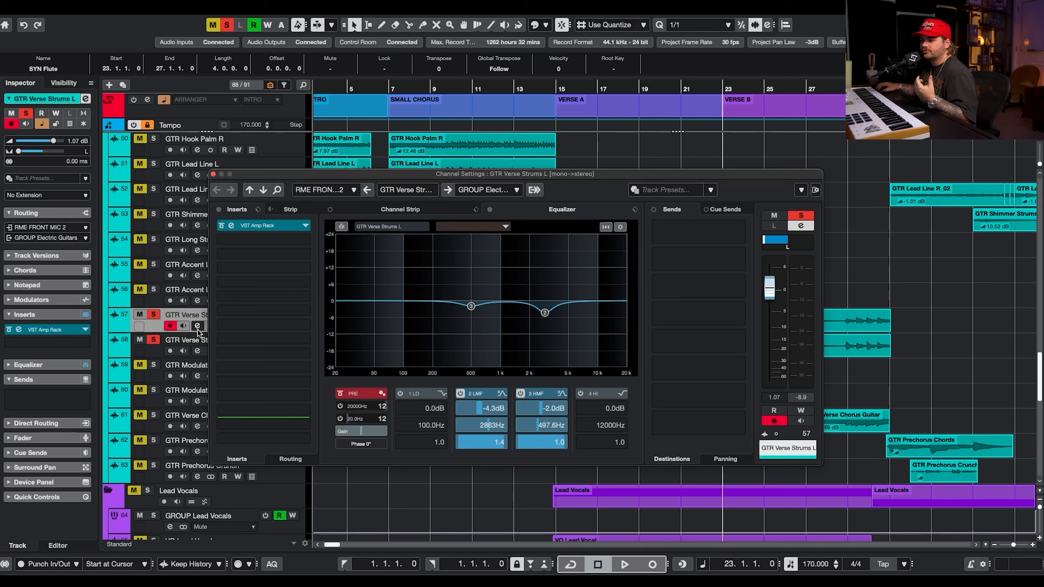
left_click(255, 225)
left_click_drag(931, 64, 378, 102)
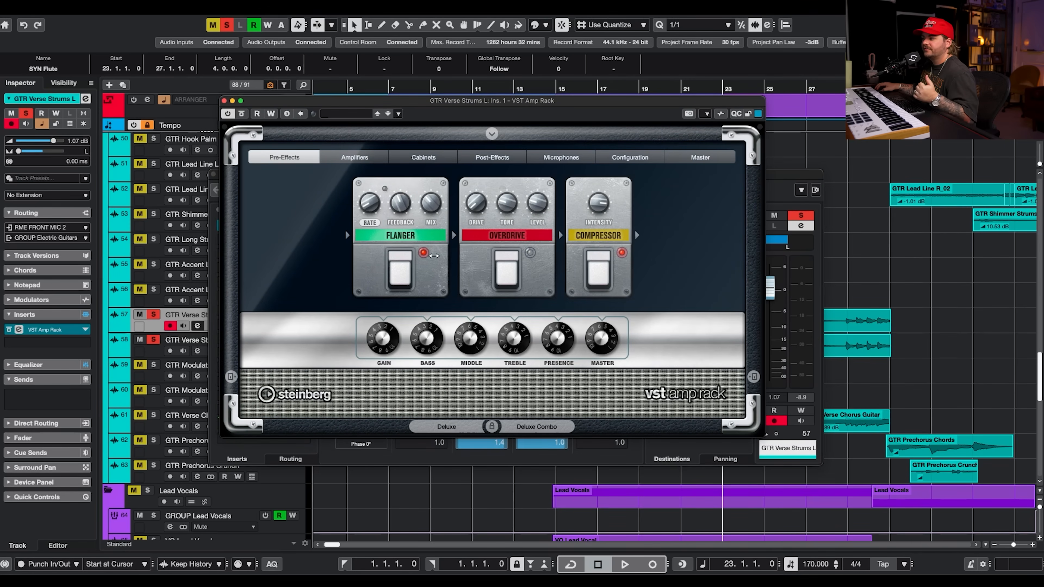
left_click(348, 160)
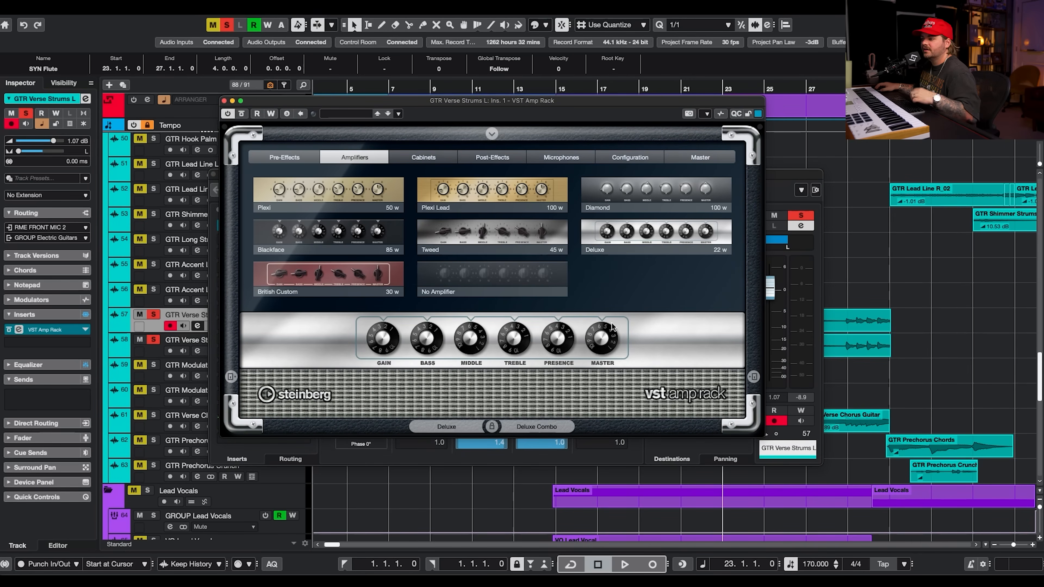
left_click(423, 158)
left_click(492, 158)
left_click(575, 158)
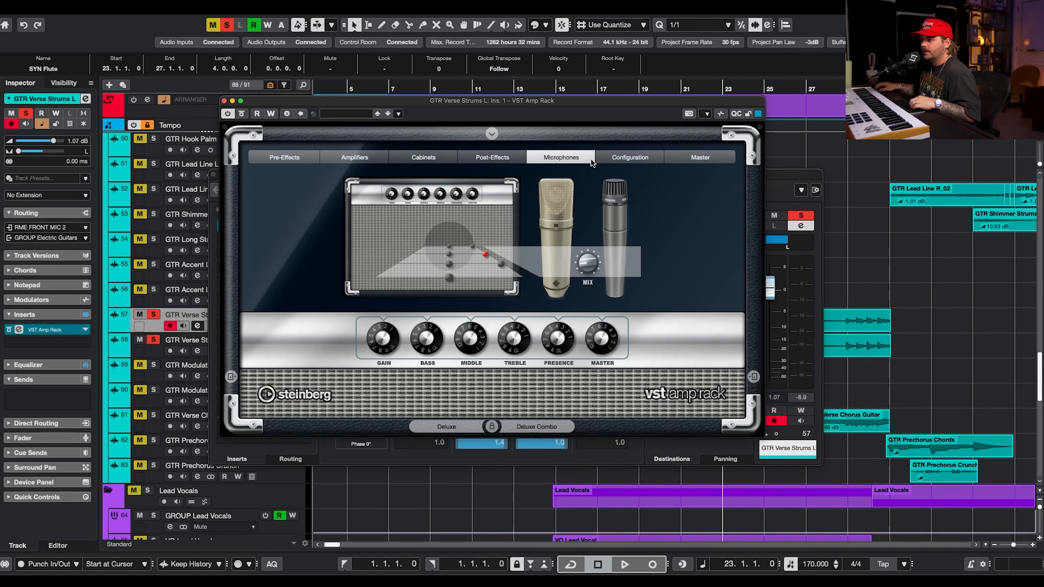
left_click(492, 157)
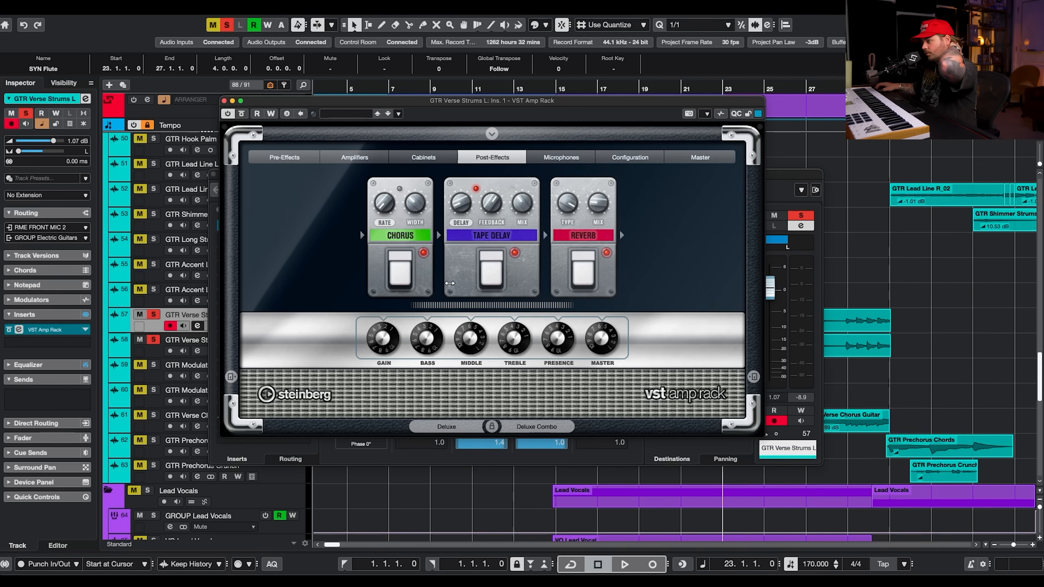
left_click(224, 101)
Solo GTR Verse Strums R, start playback, and close its channel settings.
left_click(155, 354)
key("space")
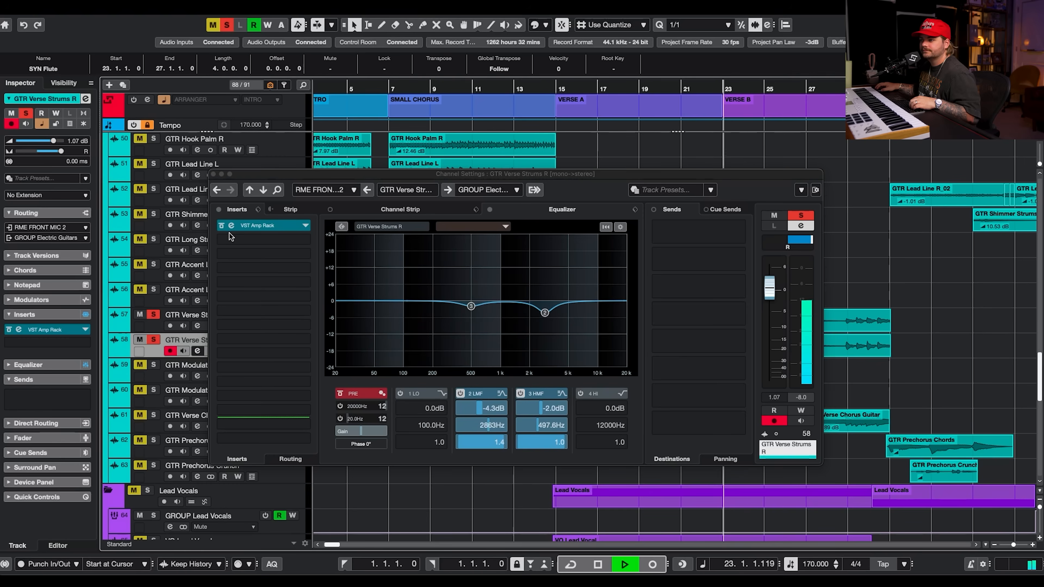
left_click(213, 174)
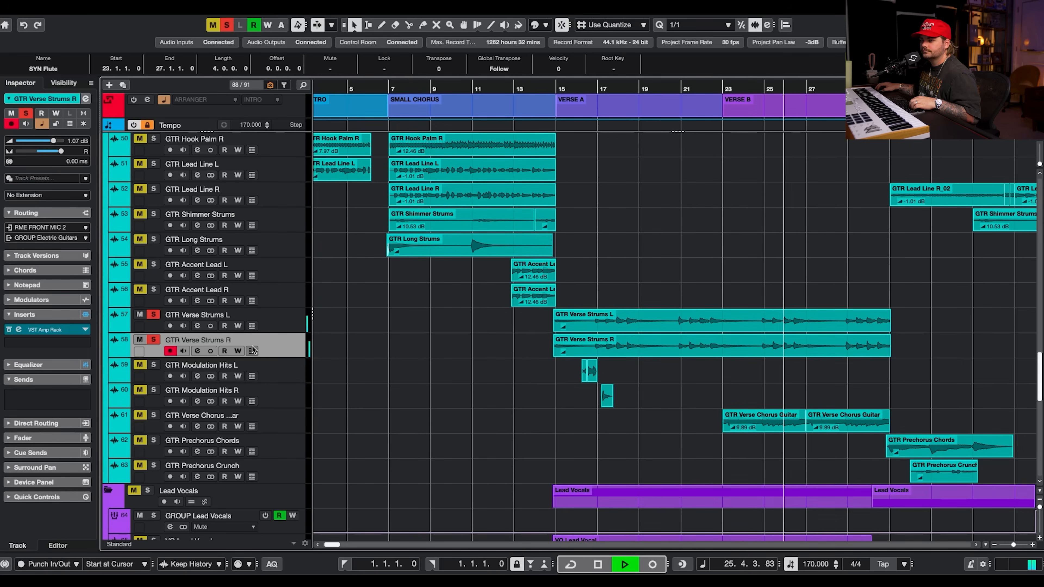
Clear all solos, mute the Lead Vocals folder, and play the arrangement from Verse A.
key("Up")
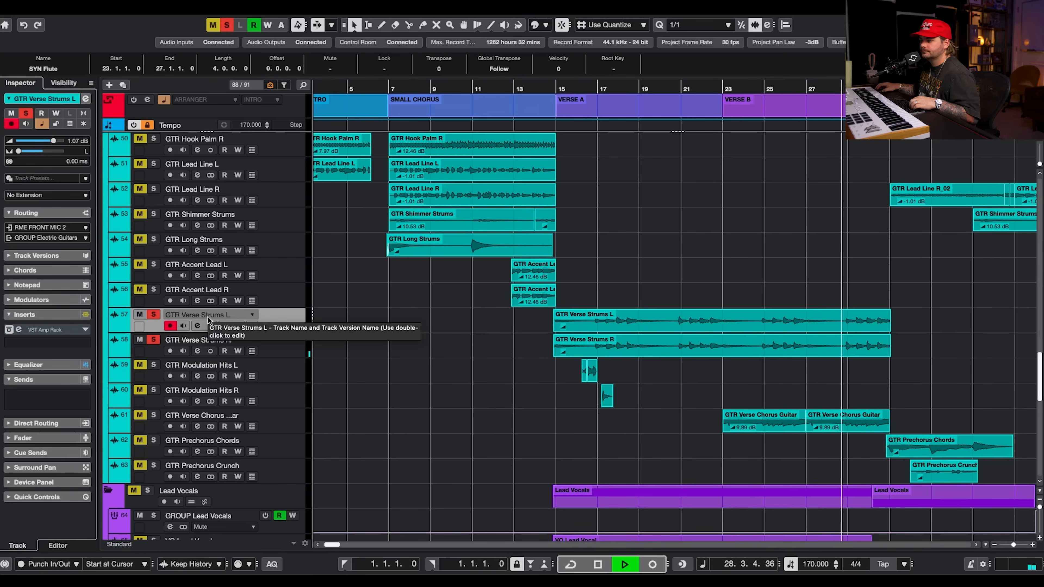
key("Down")
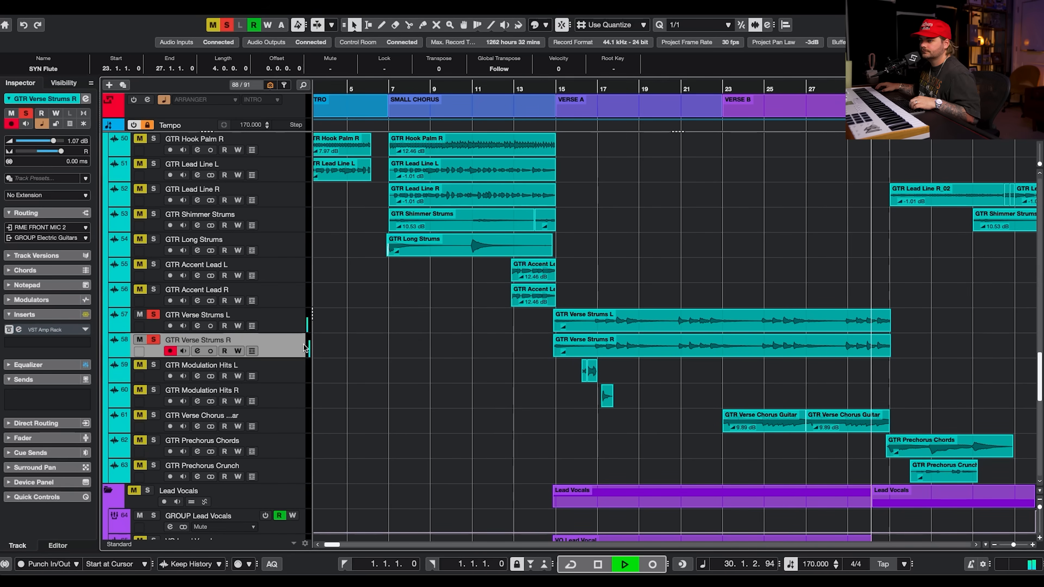
key("space")
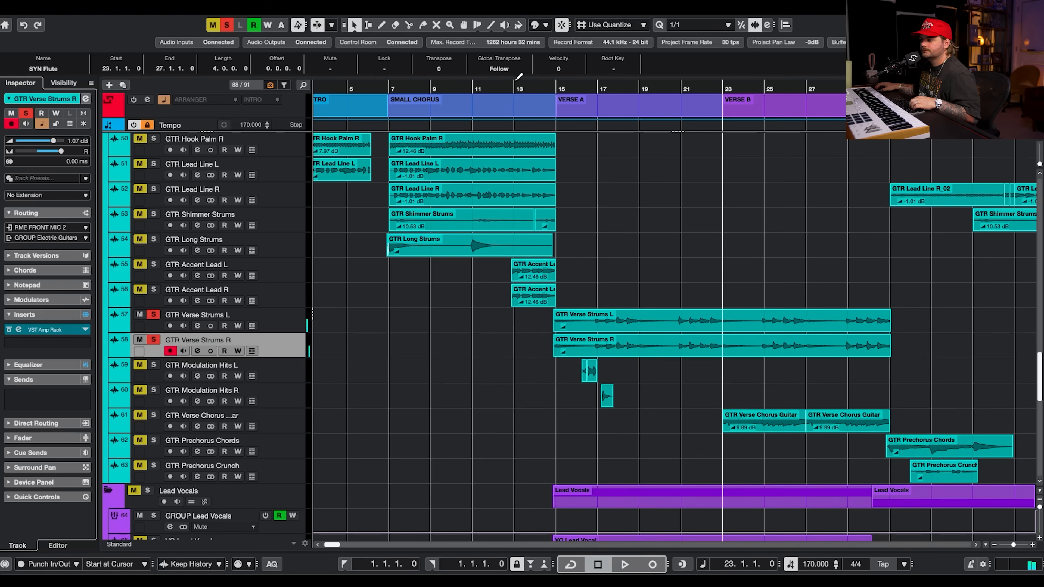
left_click(546, 89)
left_click(226, 25)
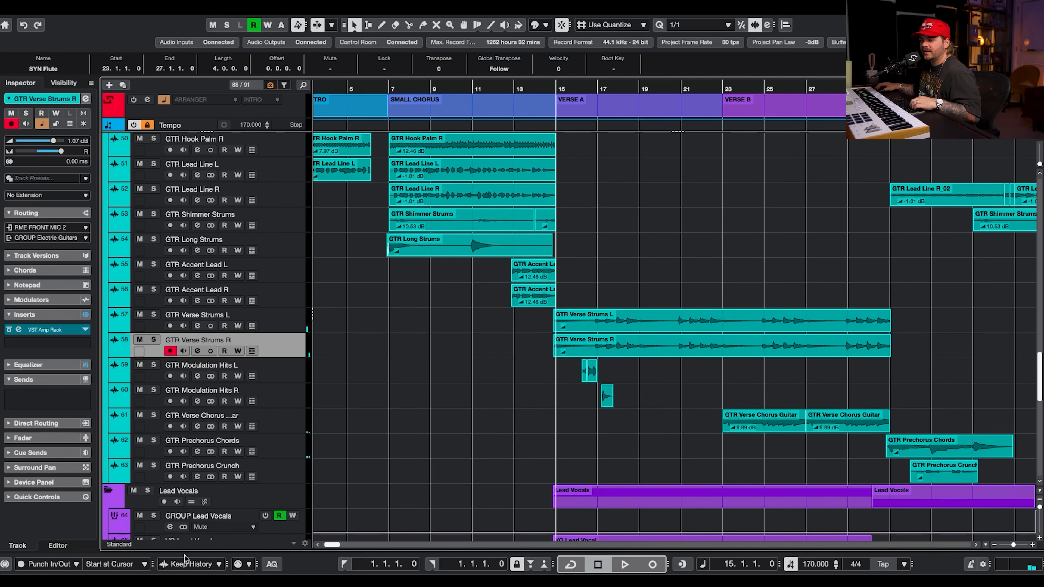
left_click(134, 491)
key("space")
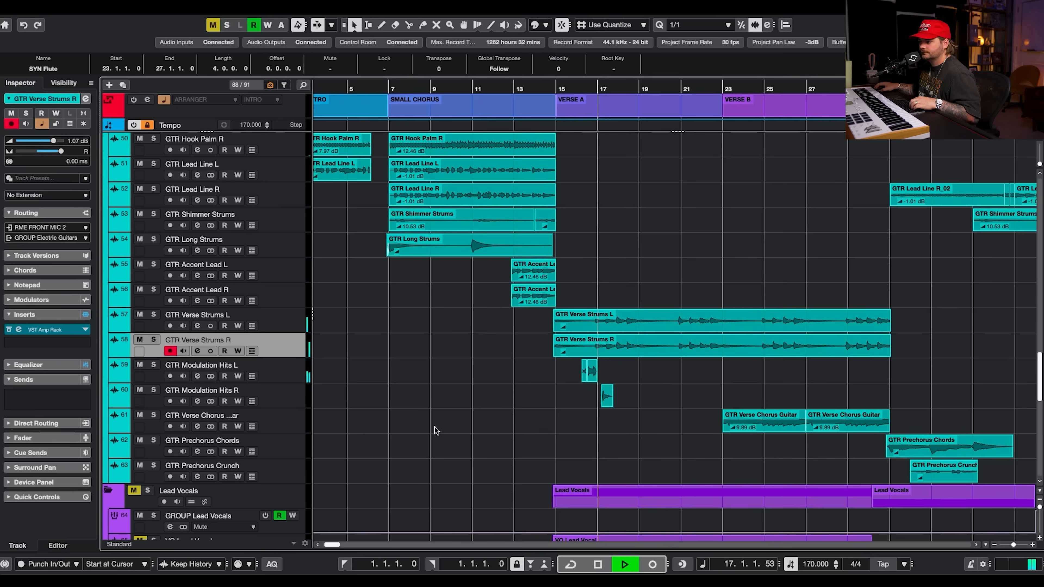
key("space")
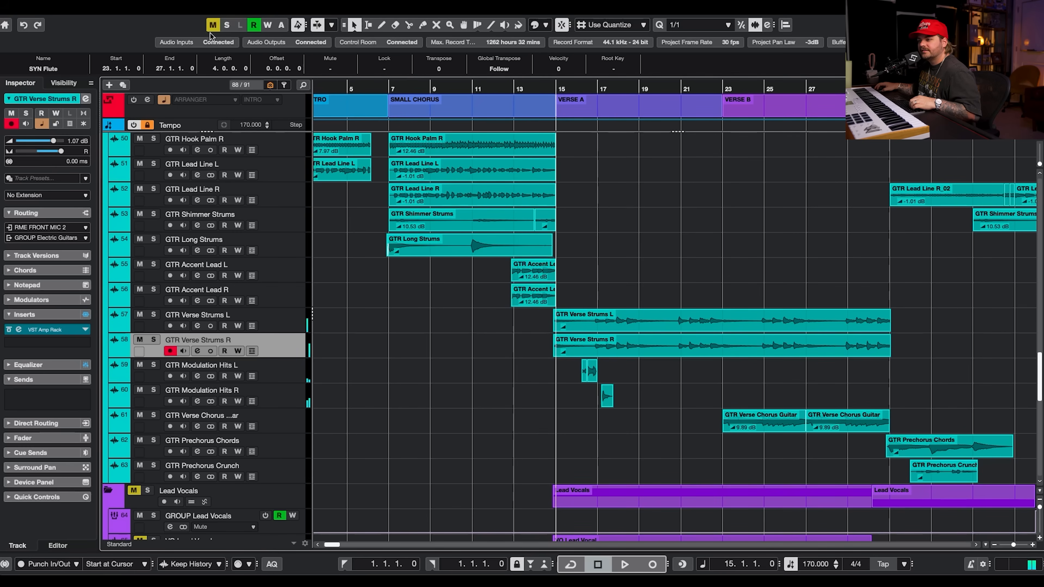
Solo GTR Modulation Hits L, open its VST Amp Rack insert, then close the plug-in and channel settings.
left_click(153, 366)
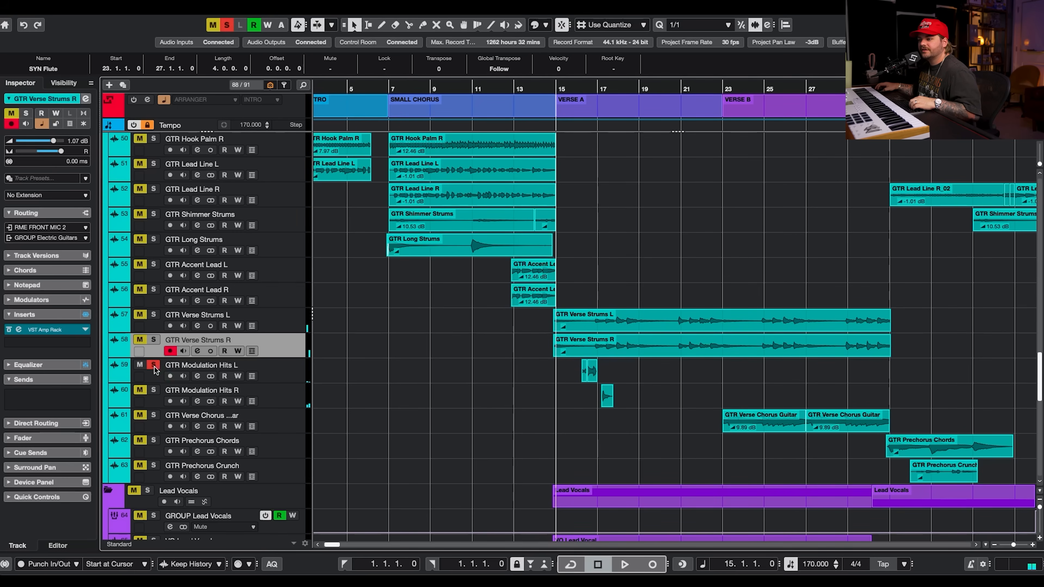
left_click(278, 369)
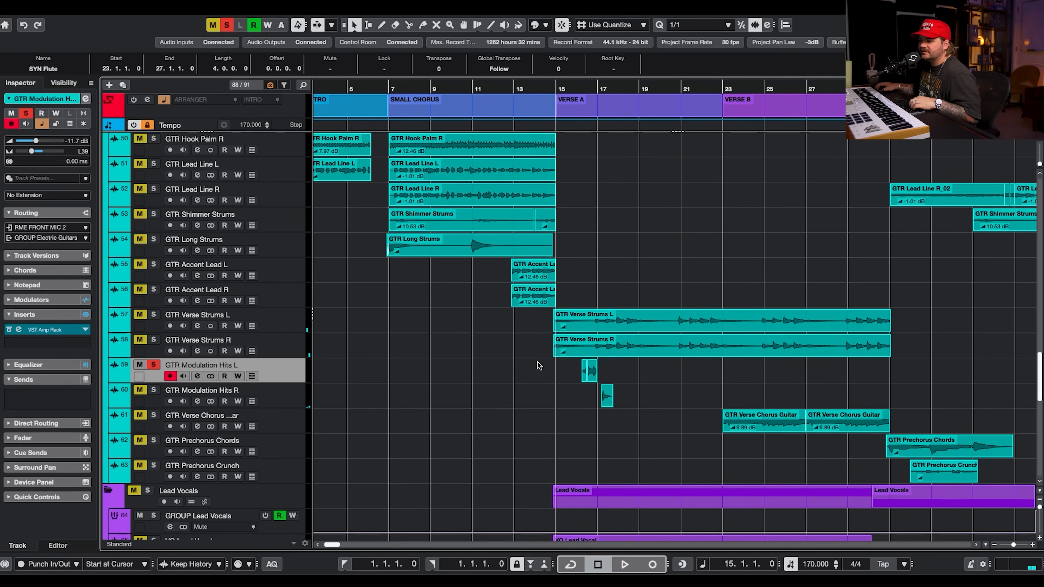
left_click(198, 376)
left_click(273, 230)
left_click_drag(767, 46, 417, 74)
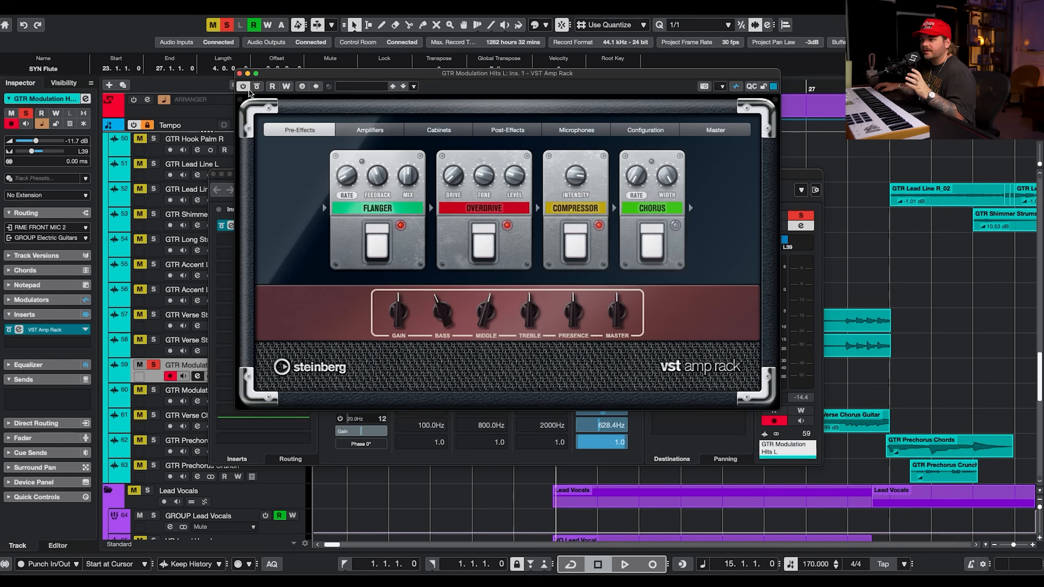
left_click(240, 73)
left_click(213, 174)
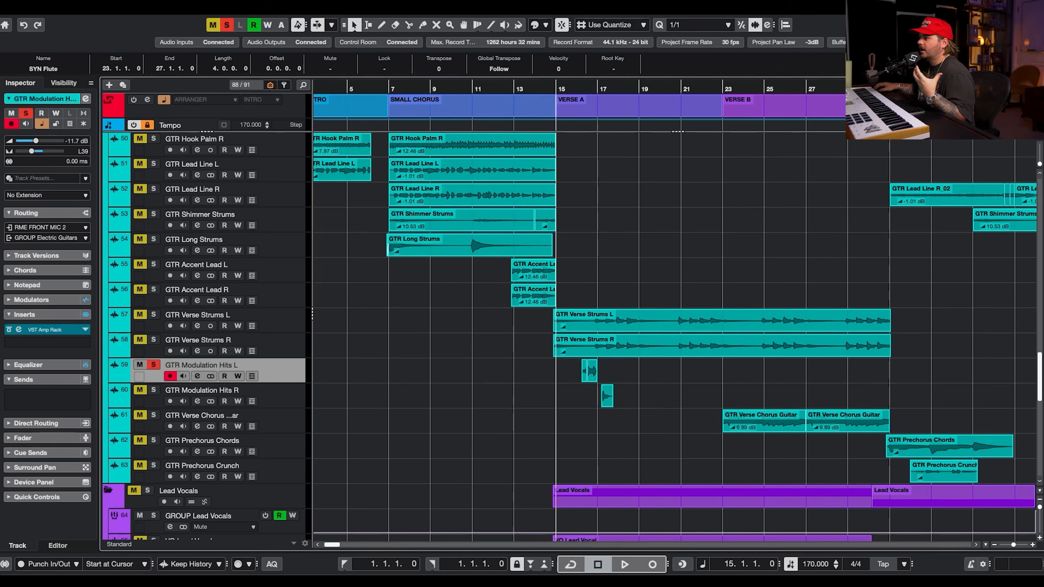
Show GTR Modulation Hits L's Envelope Follower modulator in the lower zone and place the cursor at its clip.
key("Return")
scroll(636, 217, "down", 5)
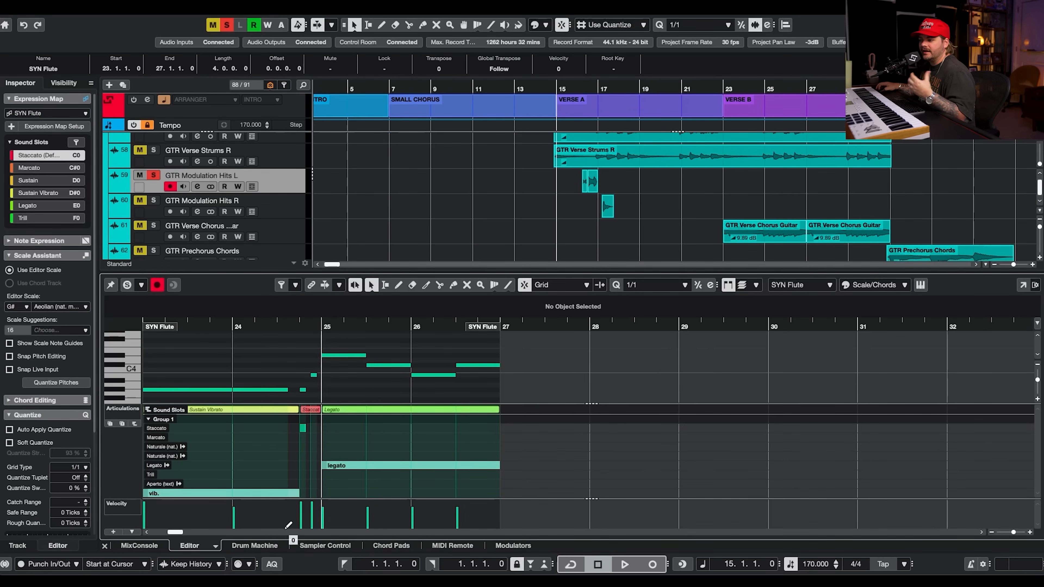
left_click(507, 545)
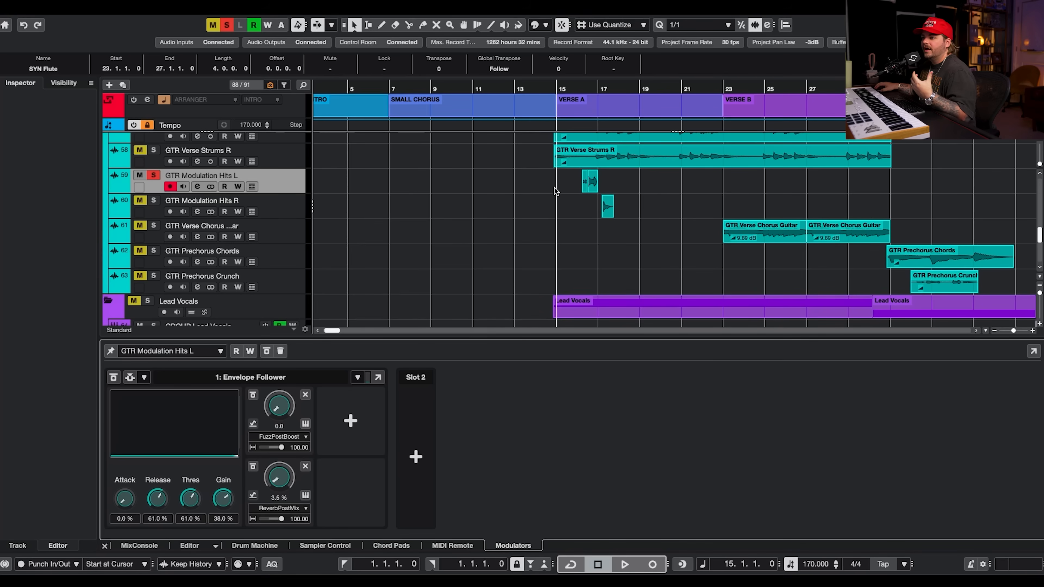
scroll(550, 206, "up", 2)
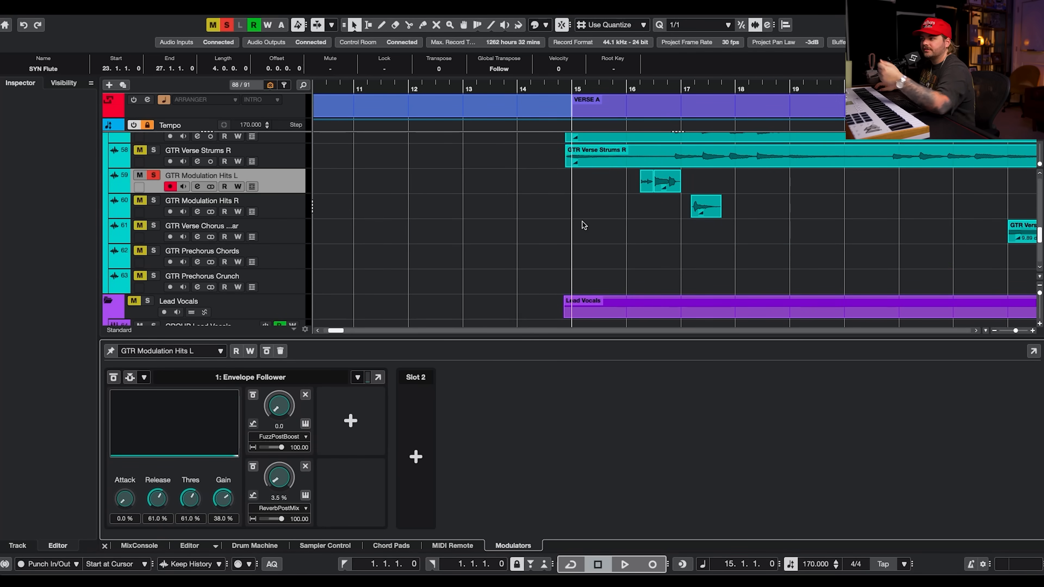
scroll(671, 214, "up", 3)
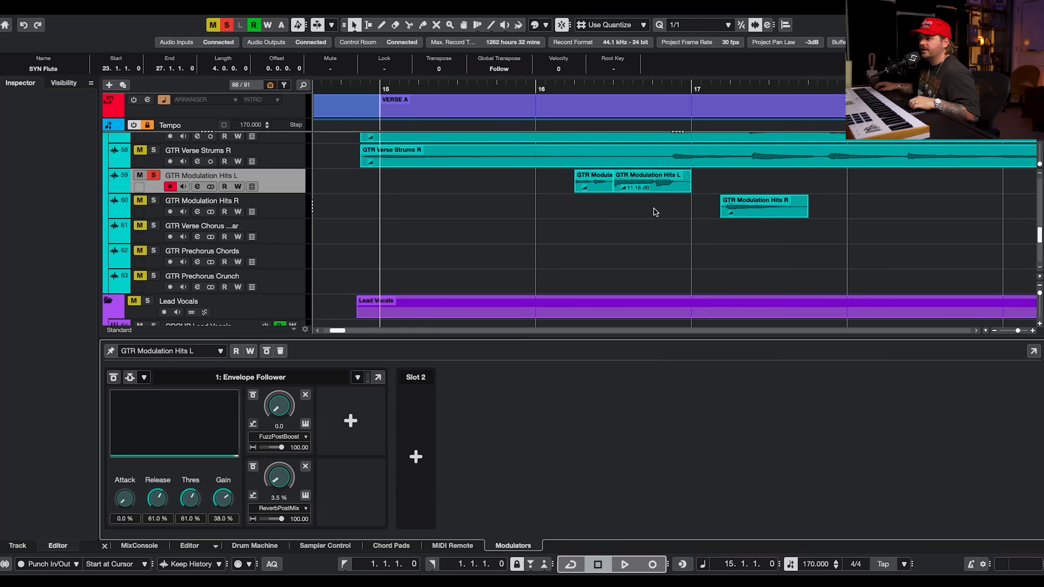
left_click(655, 192)
left_click(579, 88)
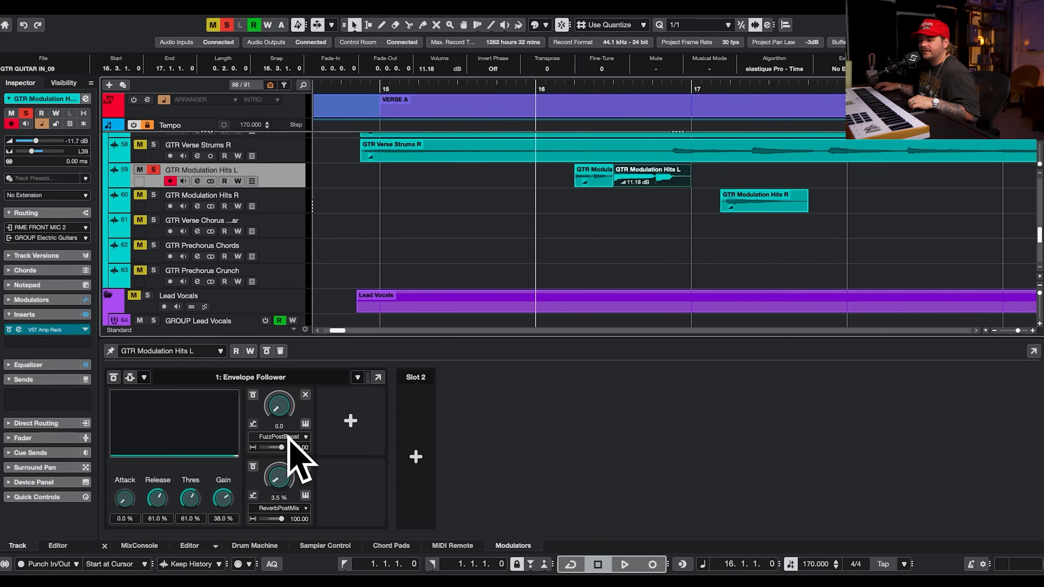
Open GTR Modulation Hits L's VST Amp Rack Post-Effects page, play the part, and close the plug-in.
left_click(198, 181)
left_click(282, 227)
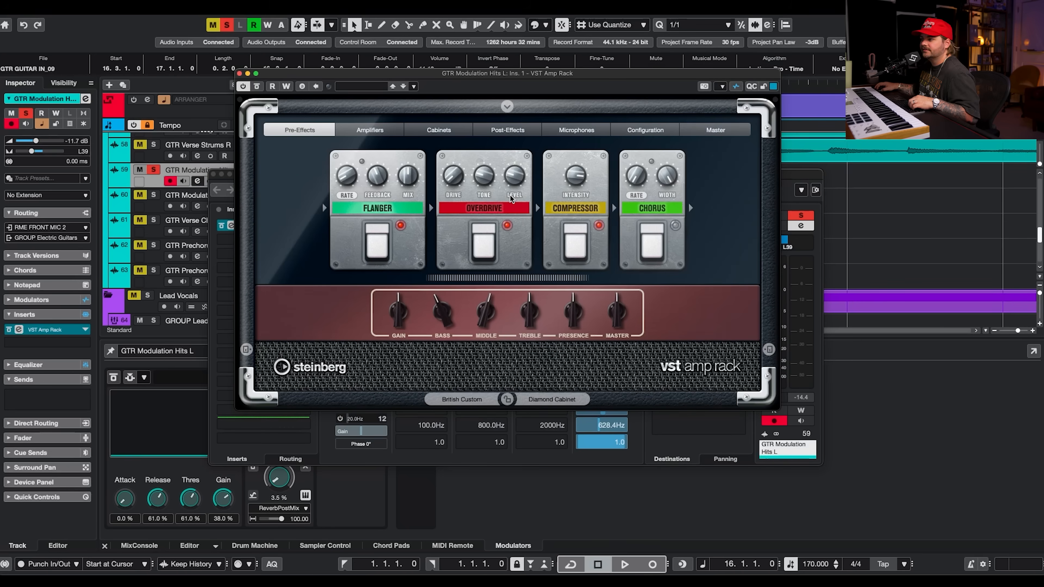
left_click(508, 130)
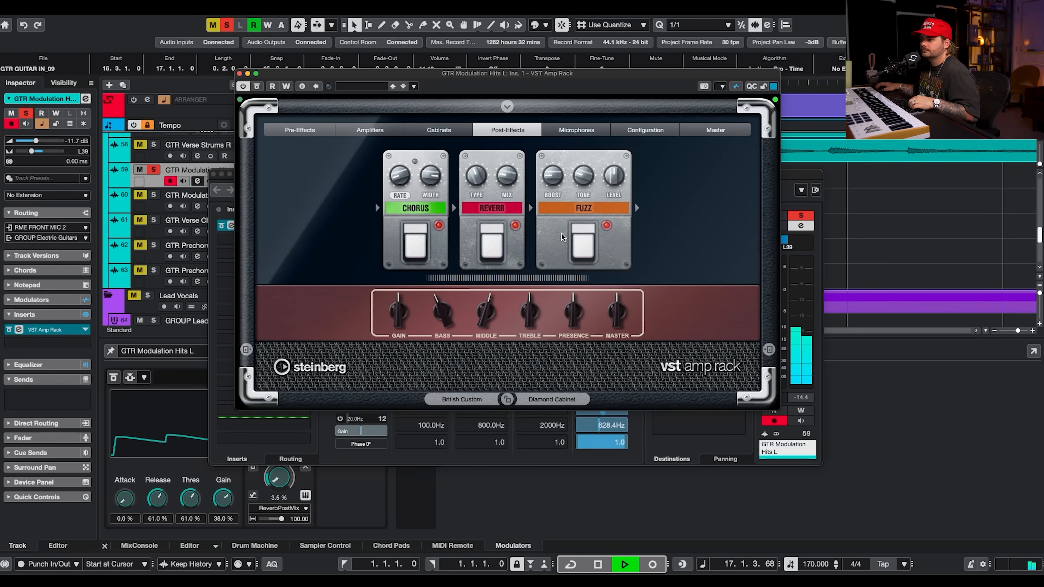
key("space")
left_click(239, 73)
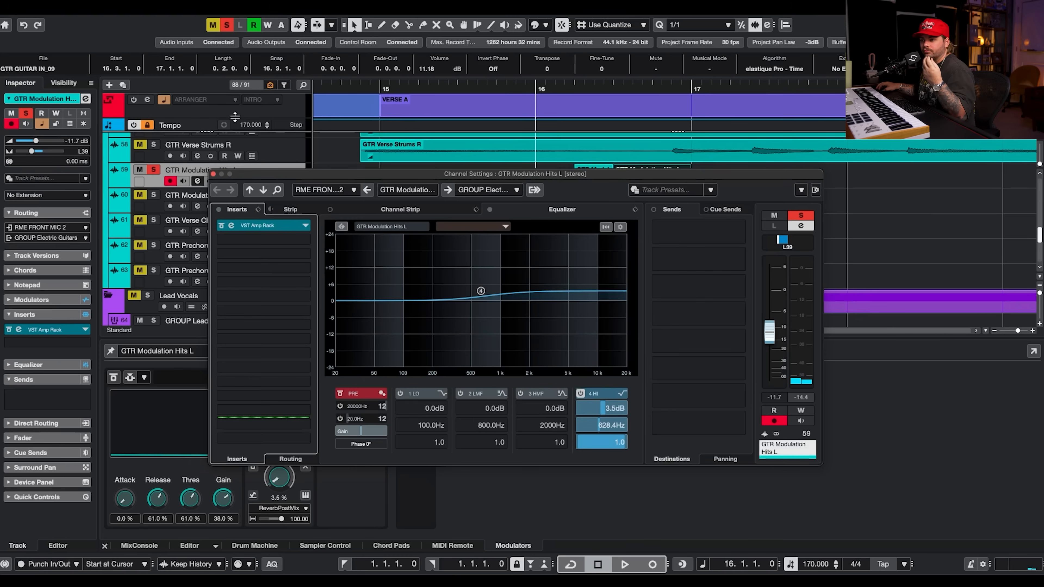
left_click(214, 174)
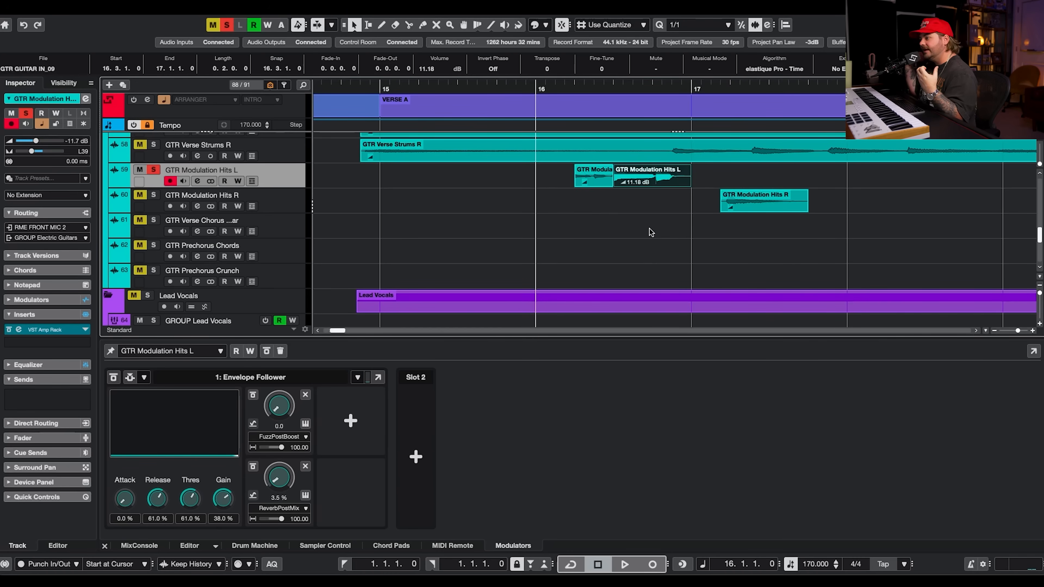
Play the modulation hits and solo GTR Modulation Hits R.
scroll(650, 233, "down", 5, "ctrl")
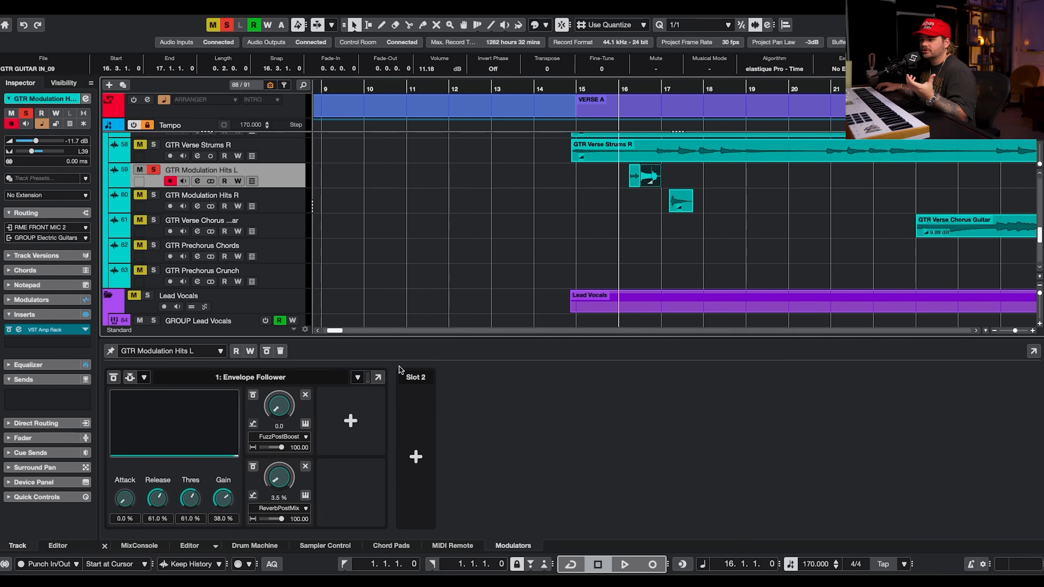
key("space")
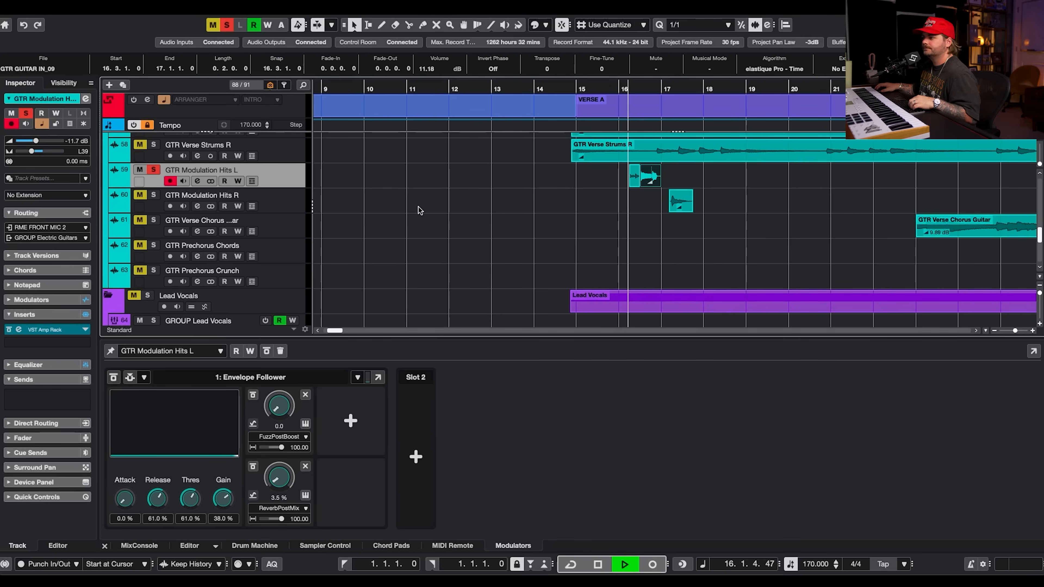
key("space")
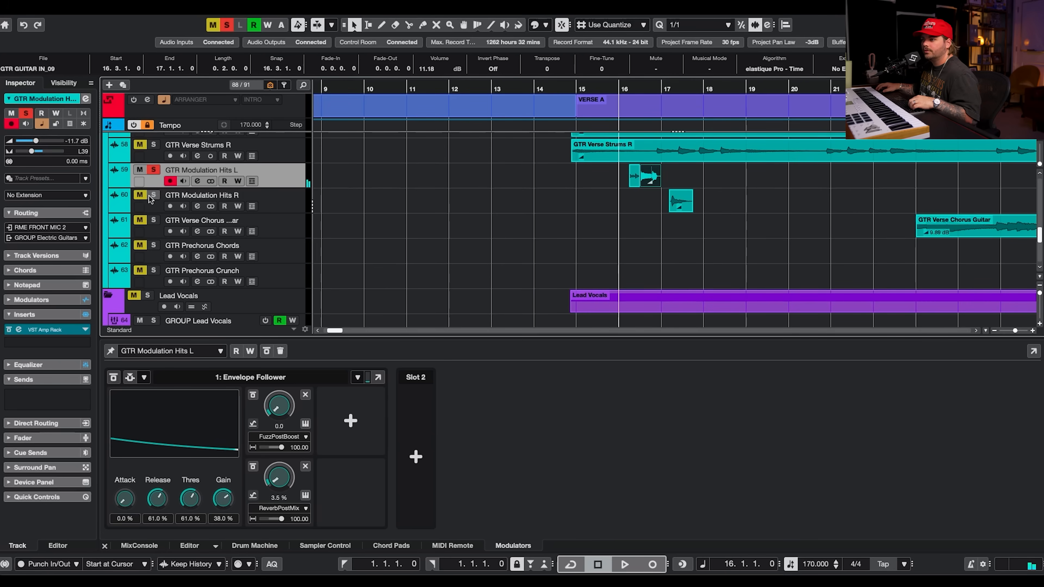
left_click(193, 209)
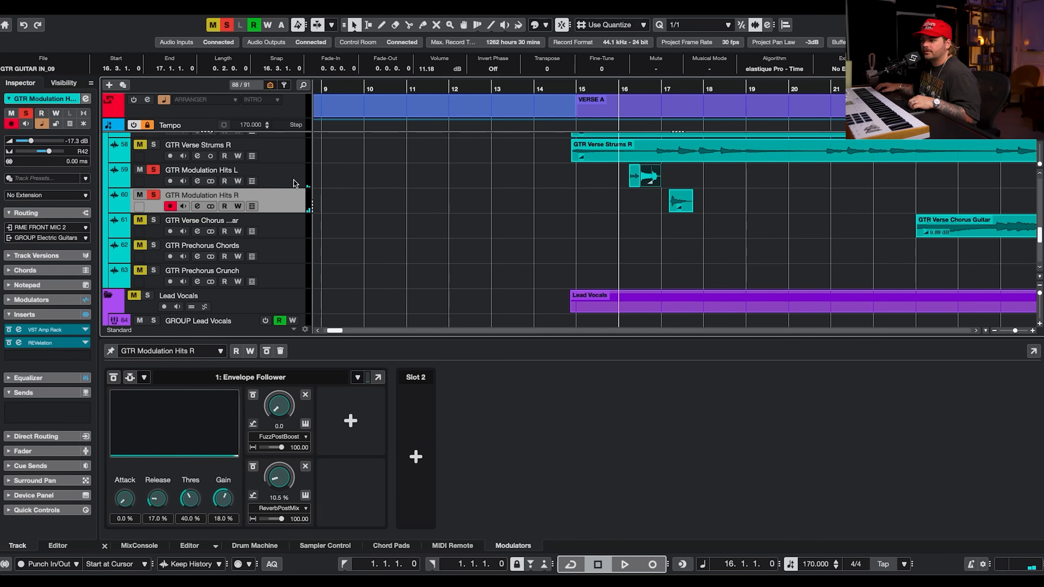
Select neighbouring guitar tracks to compare their Modulators panels.
left_click(286, 159)
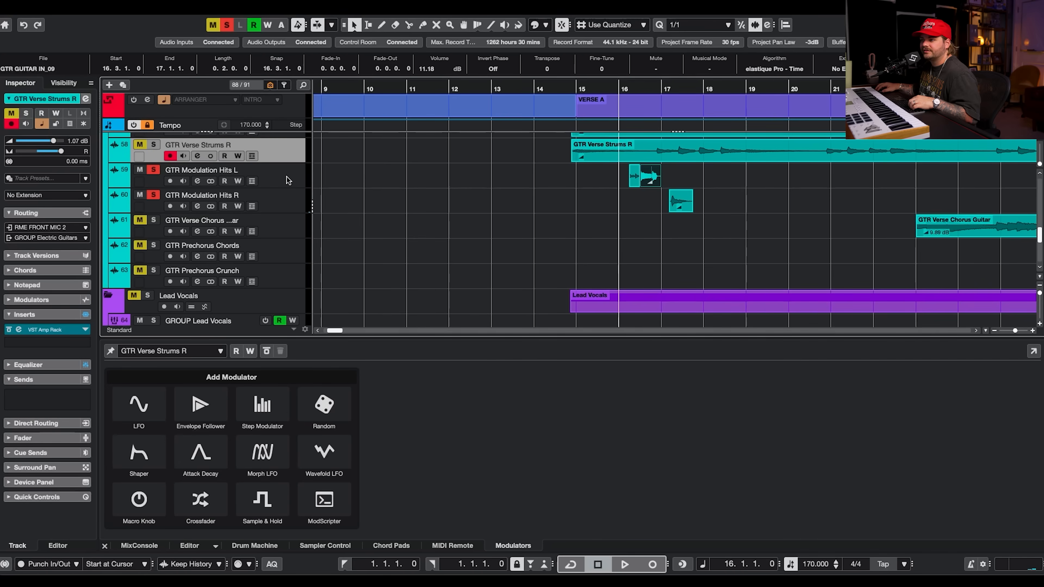
left_click(284, 197)
left_click(287, 176)
left_click(288, 201)
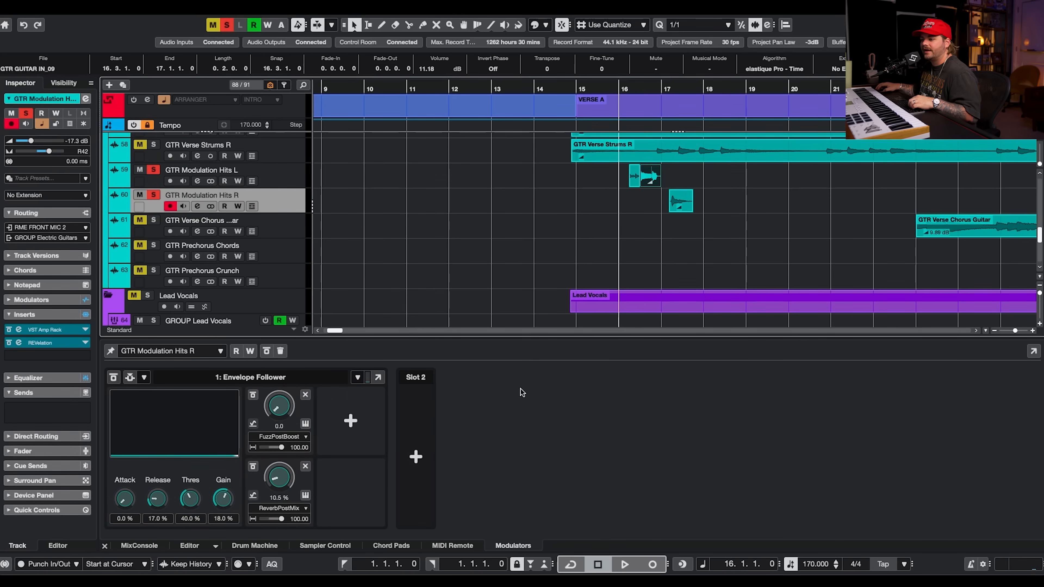
Open GTR Modulation Hits R's VST Amp Rack Post-Effects page during playback, close it, and unsolo the track.
left_click(198, 206)
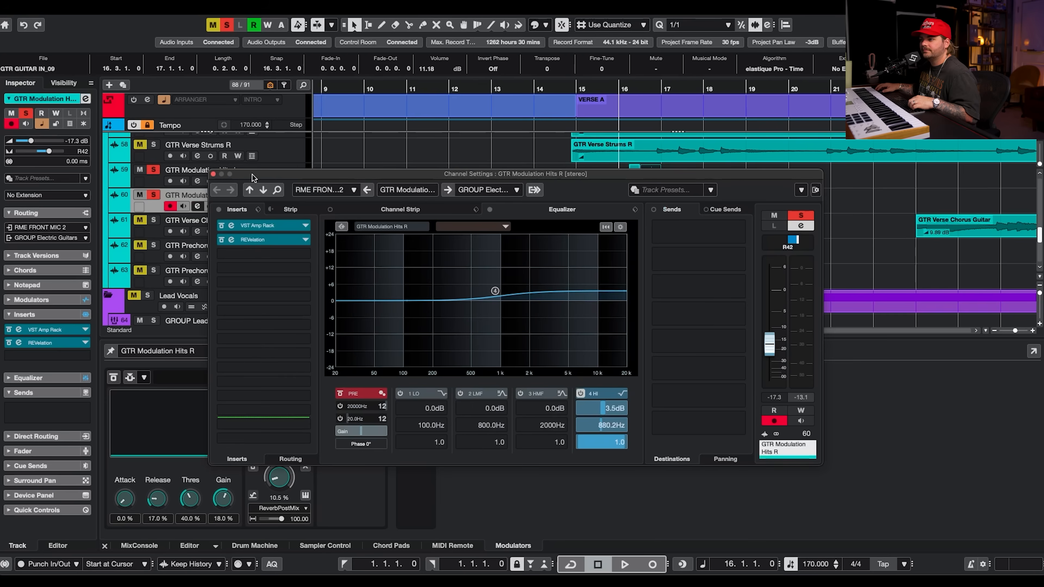
left_click(278, 227)
key("space")
left_click(398, 123)
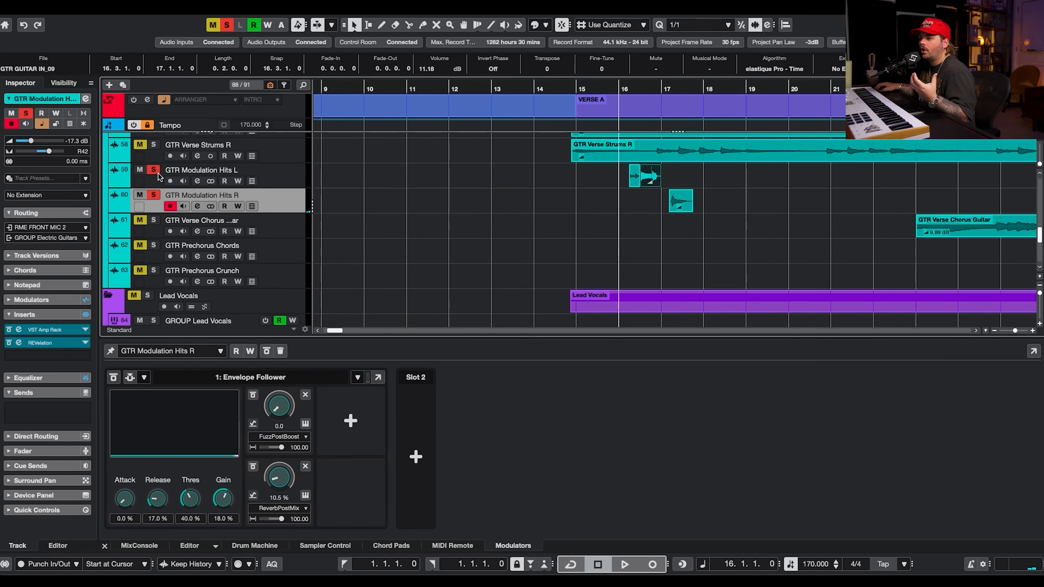
left_click(154, 170)
left_click(154, 195)
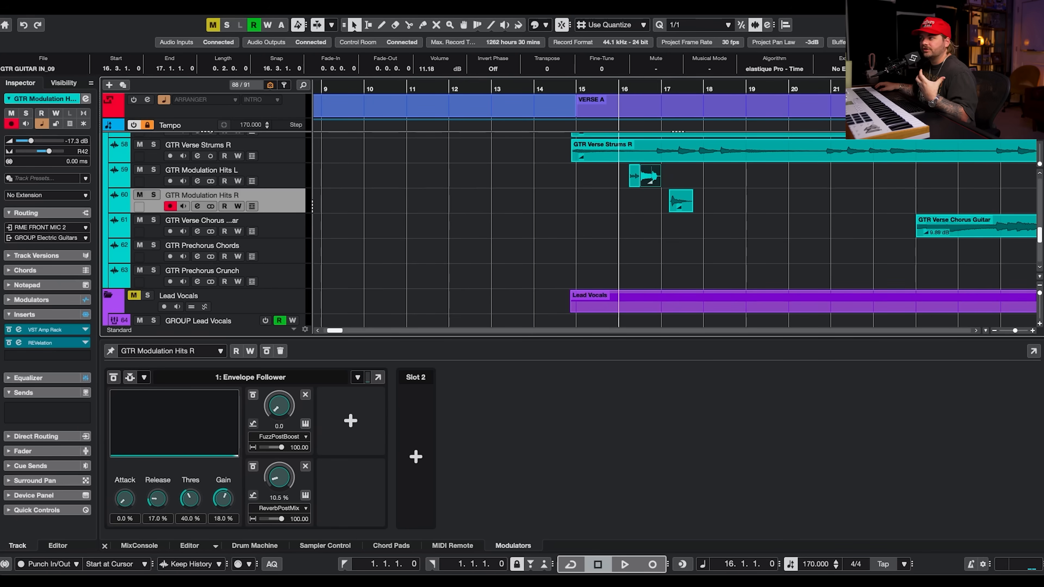
Listen to the full mix through Verse A, then place the cursor at Verse B.
key("alt+super+b")
scroll(732, 283, "up", 1)
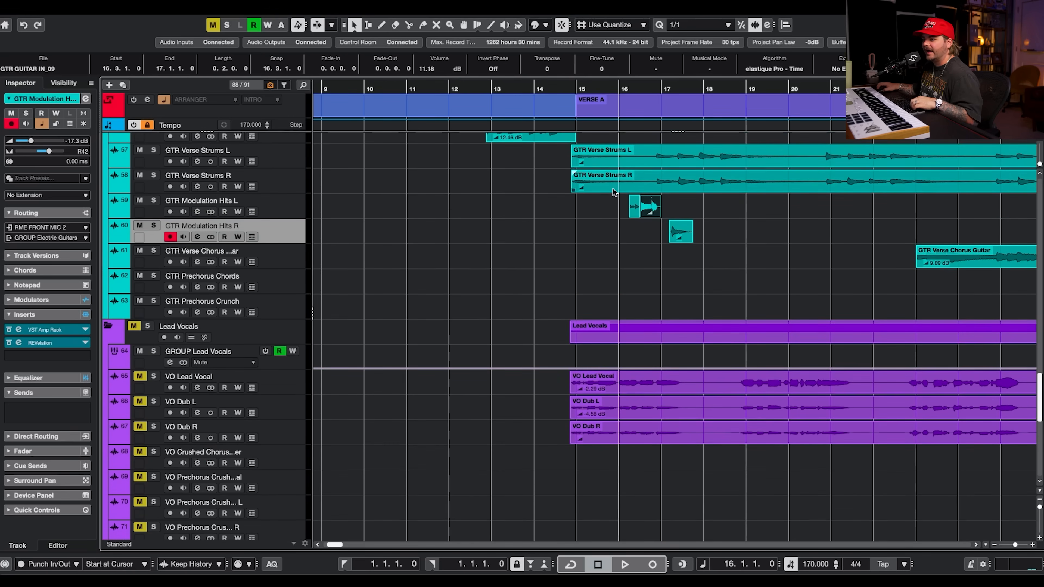
scroll(507, 284, "down", 10)
key("space")
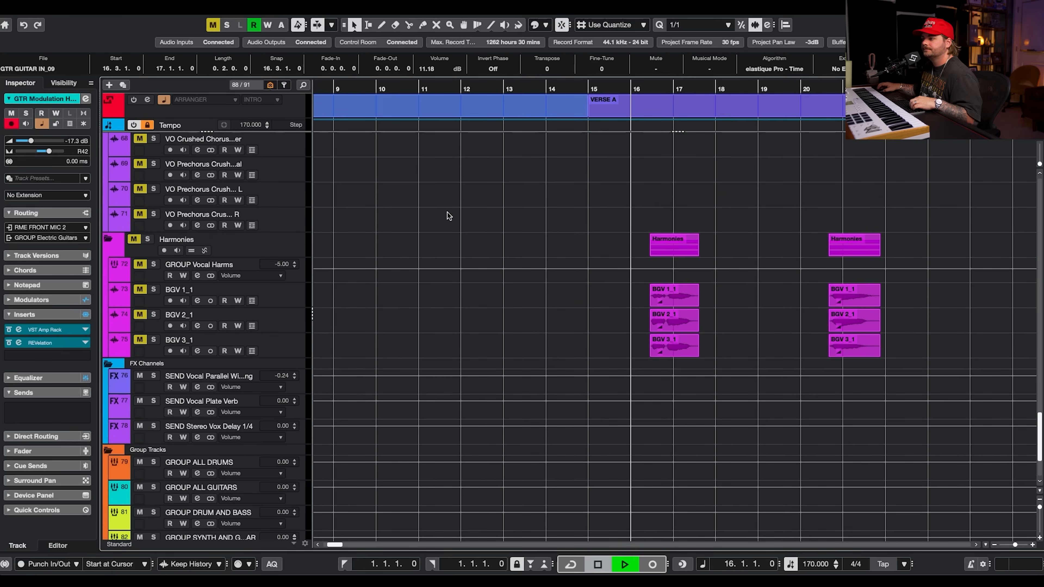
scroll(596, 238, "up", 11)
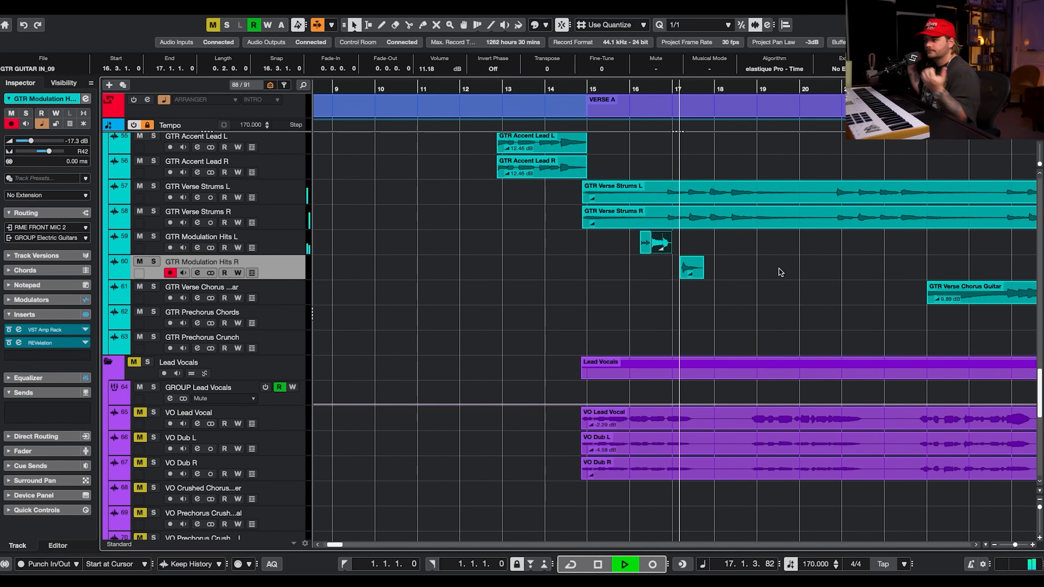
scroll(785, 259, "up", 2)
scroll(792, 237, "up", 14)
scroll(792, 237, "right", 3)
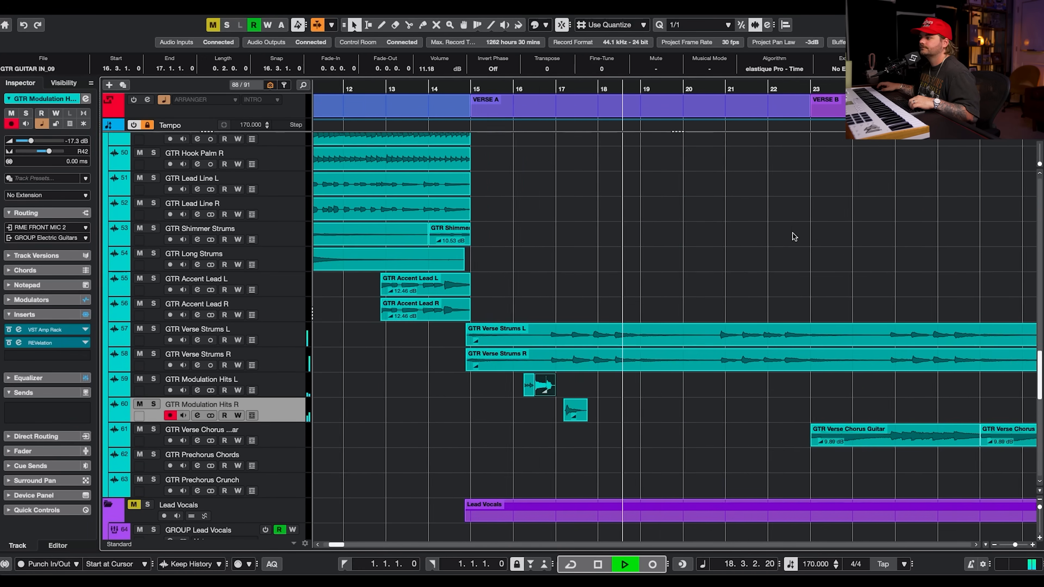
key("g")
key("g")
scroll(713, 270, "down", 11)
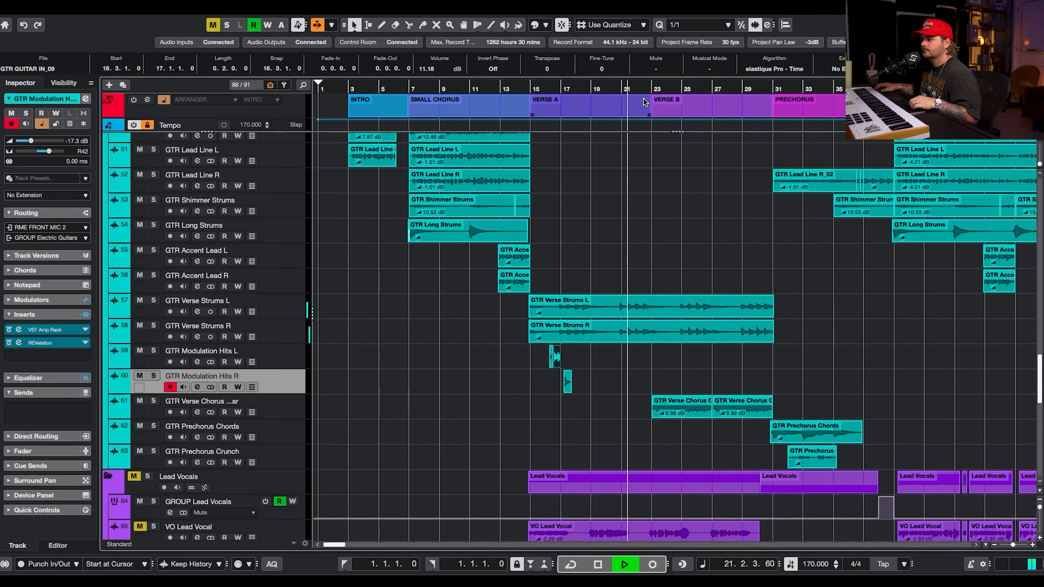
key("space")
left_click(654, 89)
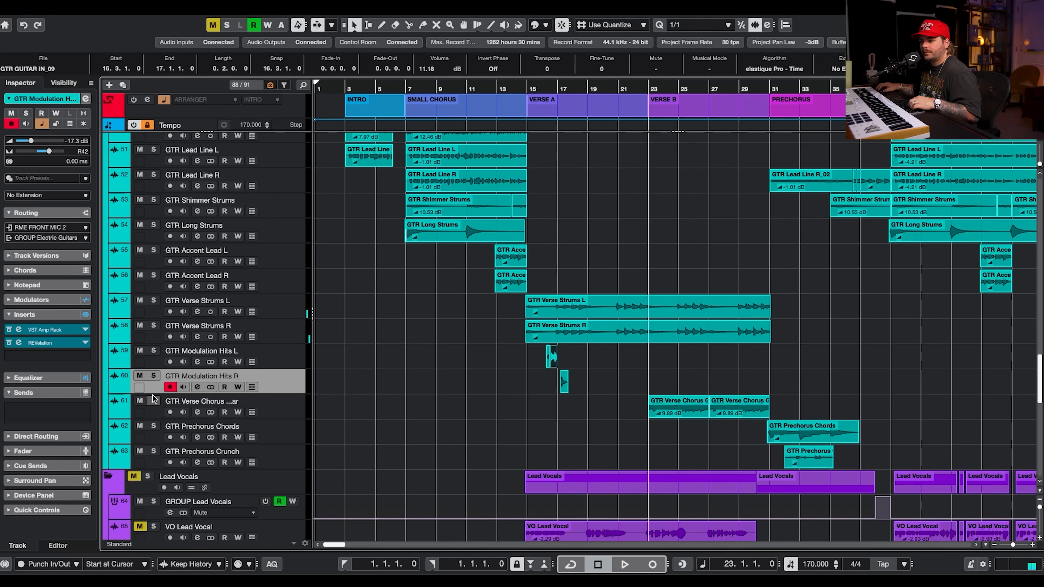
Solo GTR Verse Chorus Guitar, start playback and open the track's channel settings.
left_click(153, 401)
left_click(252, 412)
left_click(267, 406)
key("space")
left_click(252, 412)
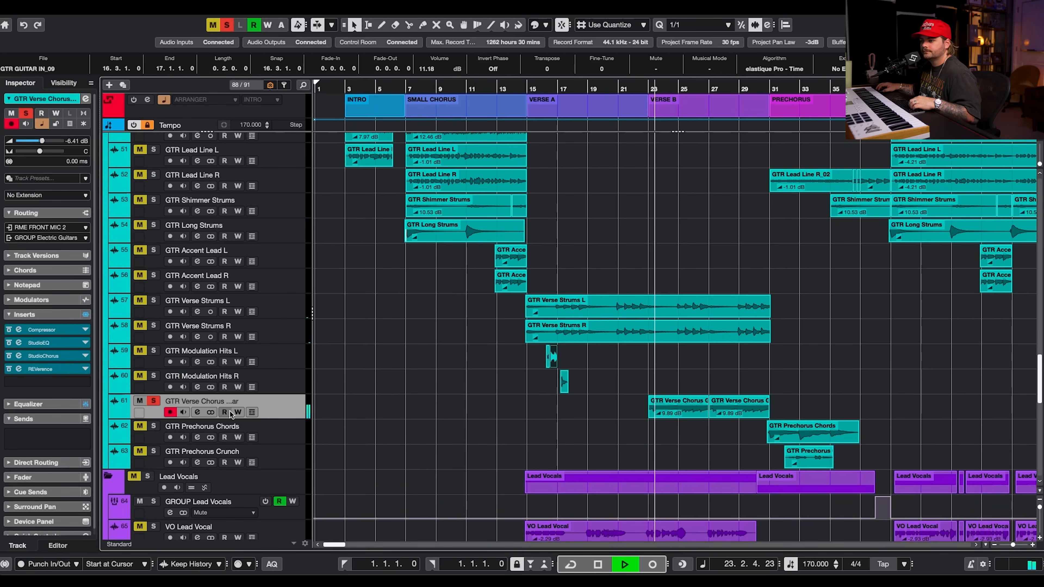
left_click(198, 412)
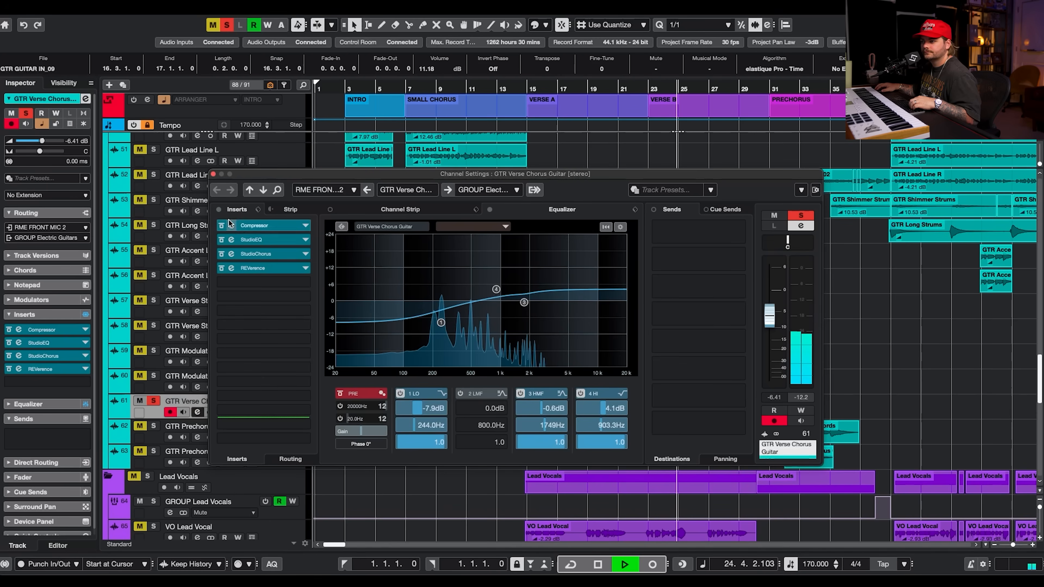
Bypass and re-enable the channel's inserts, then stop playback and open the Compressor plug-in.
left_click(219, 210)
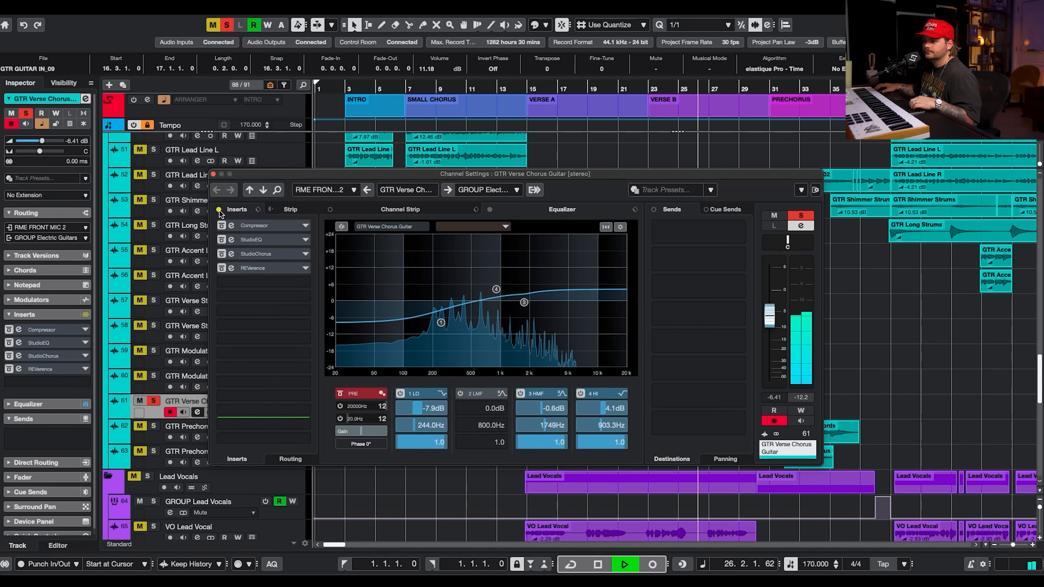
left_click(219, 210)
left_click(269, 225)
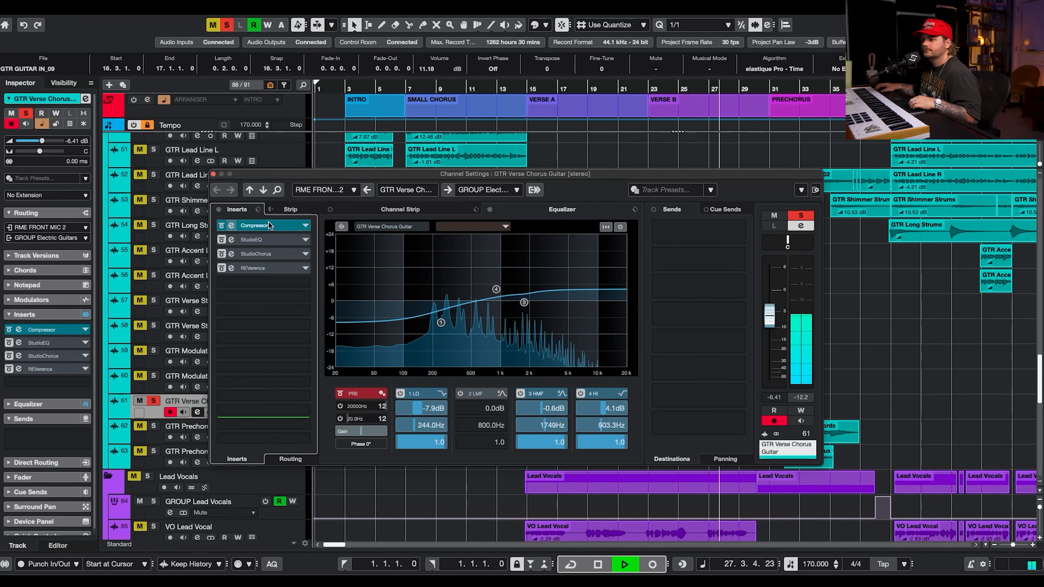
key("space")
left_click(269, 225)
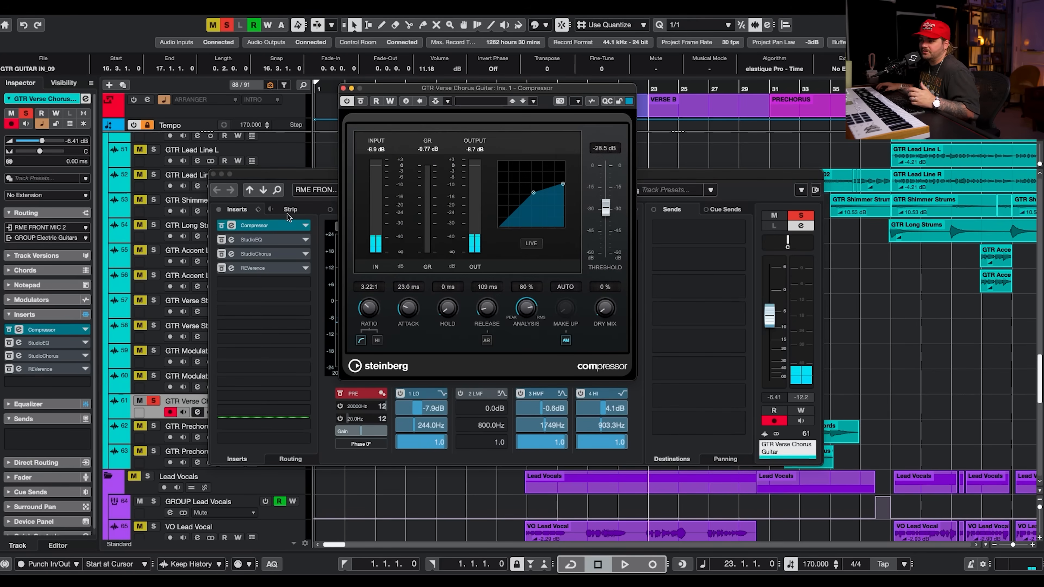
Open the StudioEQ and StudioChorus inserts, moving the plug-in windows aside to see each one.
left_click(234, 241)
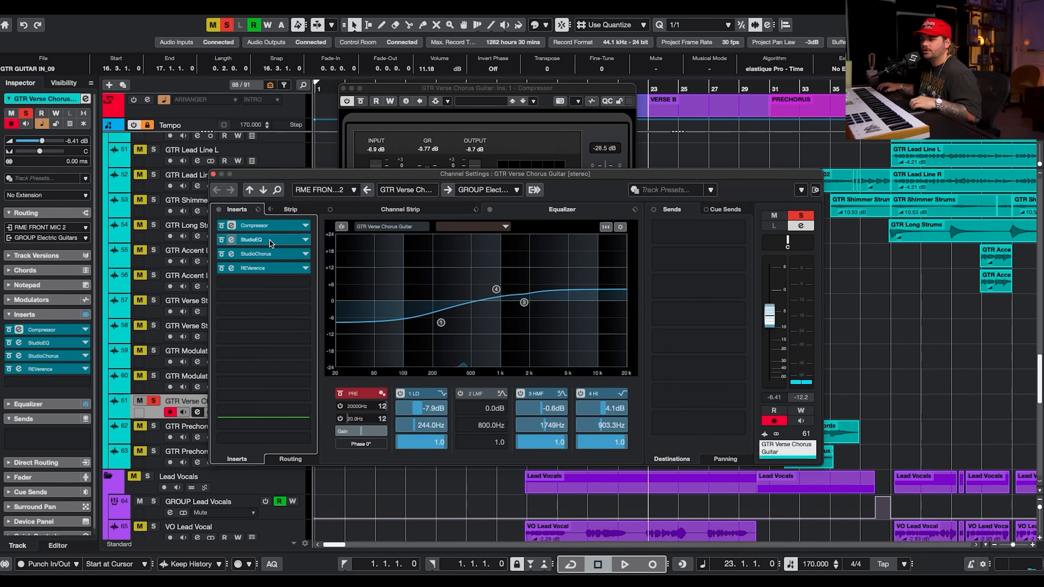
left_click_drag(986, 155, 544, 113)
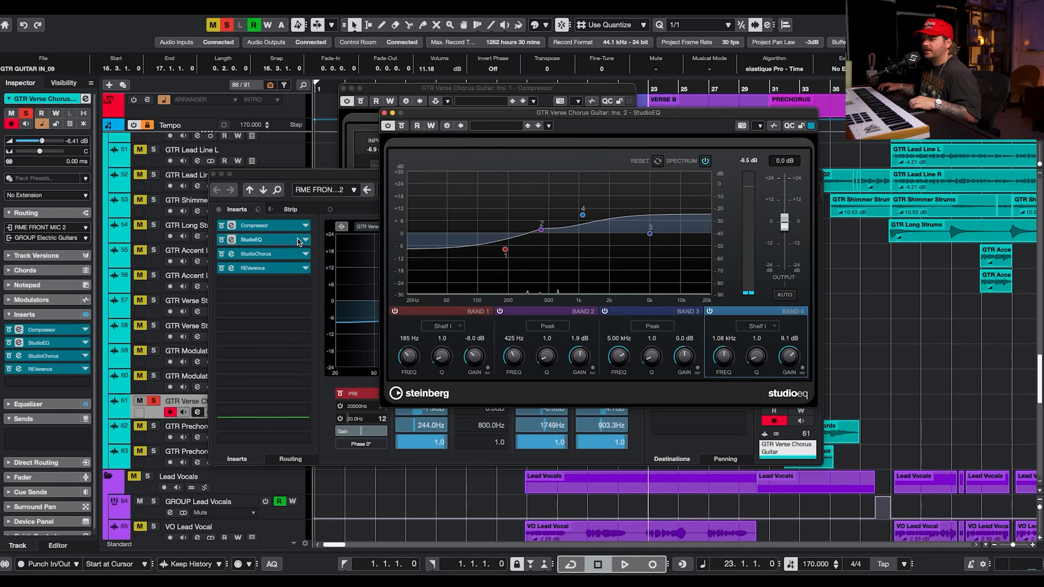
left_click(283, 257)
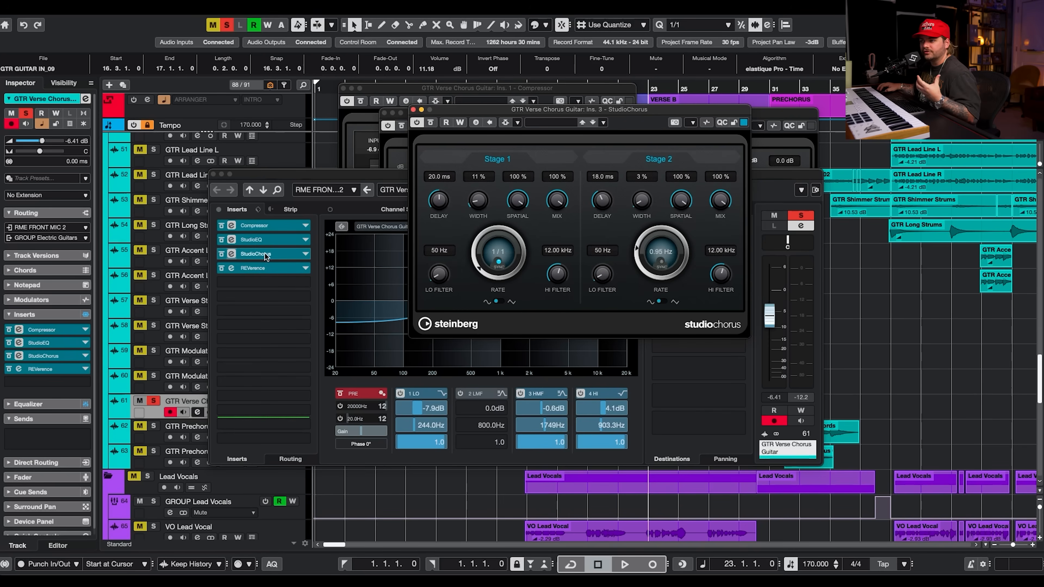
left_click(266, 269)
Close the insert plug-in windows and the channel settings while restarting playback.
left_click(307, 103)
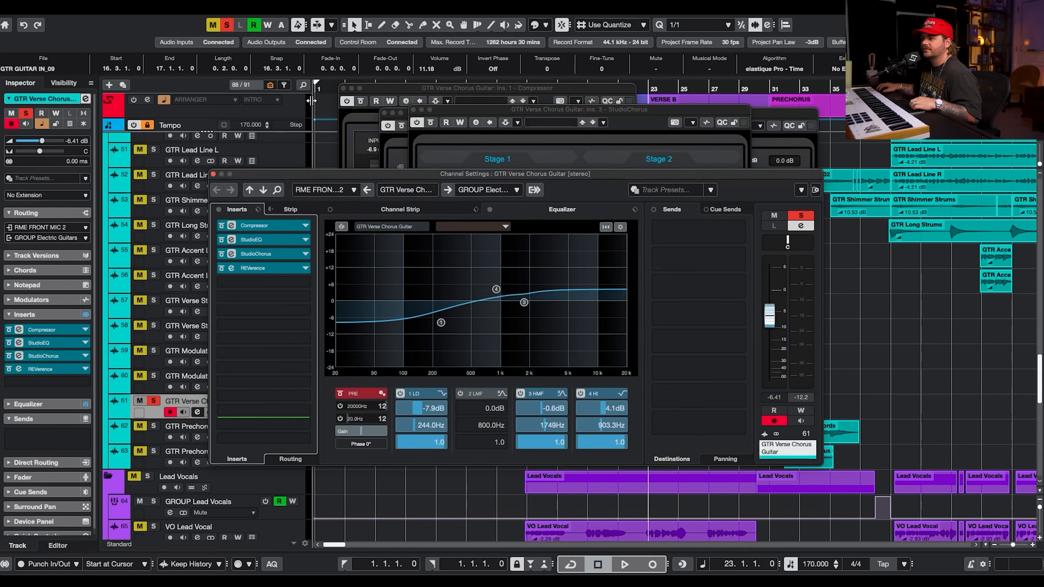
left_click(344, 88)
left_click(384, 113)
key("space")
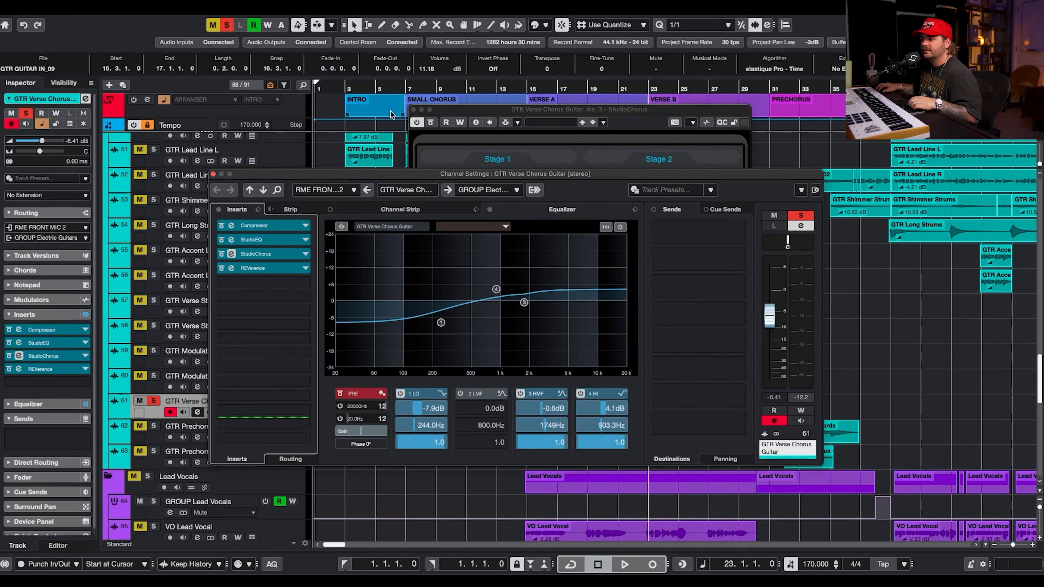
left_click(414, 110)
left_click(213, 174)
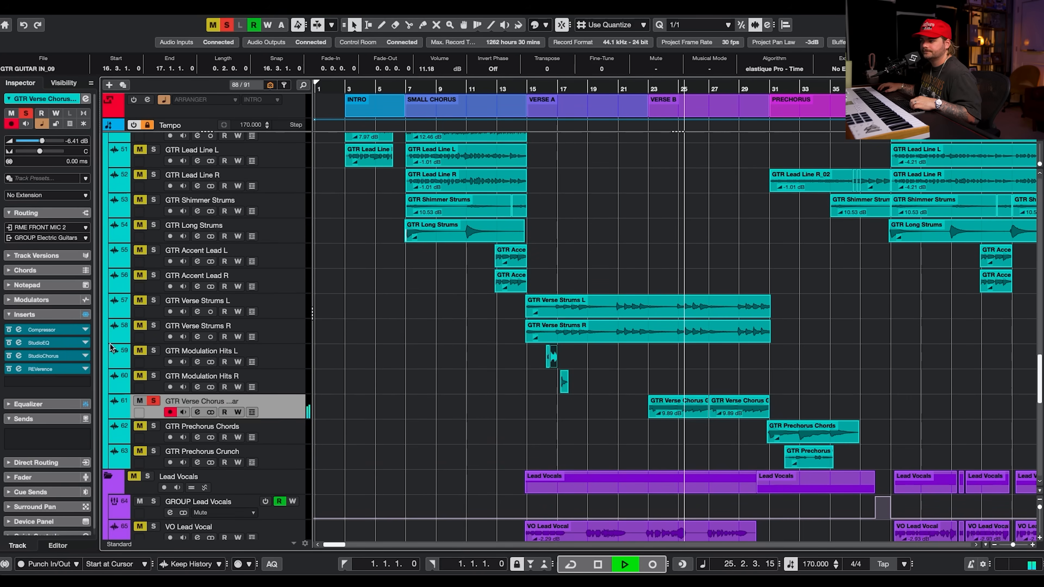
Browse the synth and guitar tracks while toggling playback.
scroll(522, 395, "down", 4)
scroll(523, 396, "up", 14)
scroll(522, 396, "up", 5)
scroll(522, 396, "down", 2)
key("space")
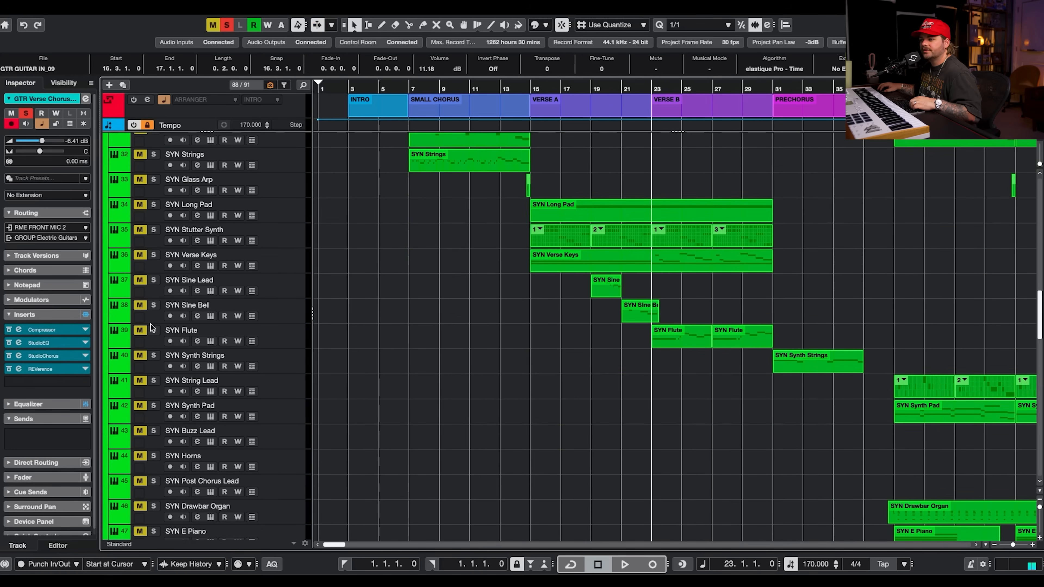
scroll(478, 354, "down", 3)
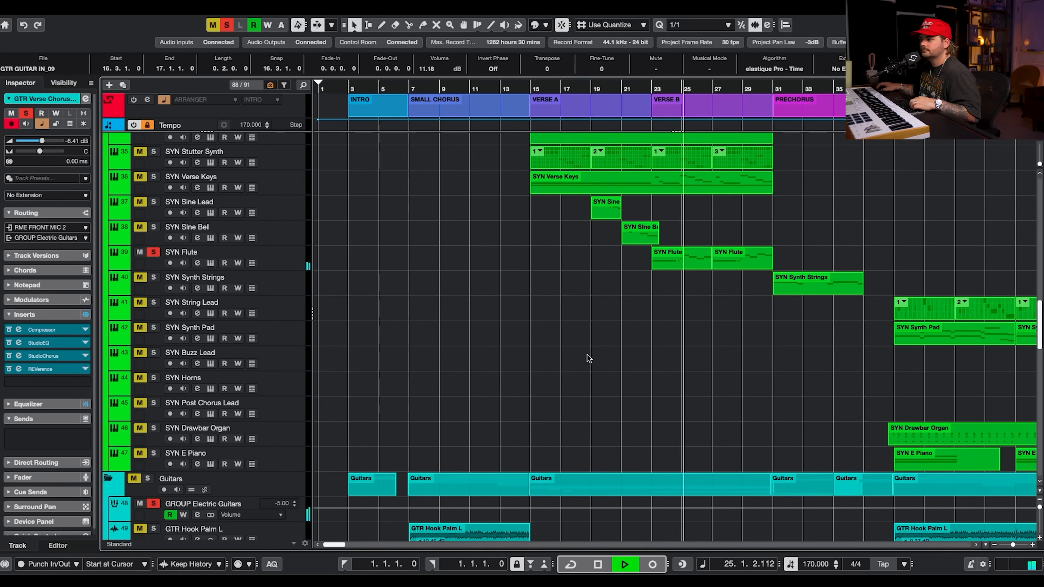
scroll(587, 354, "down", 3)
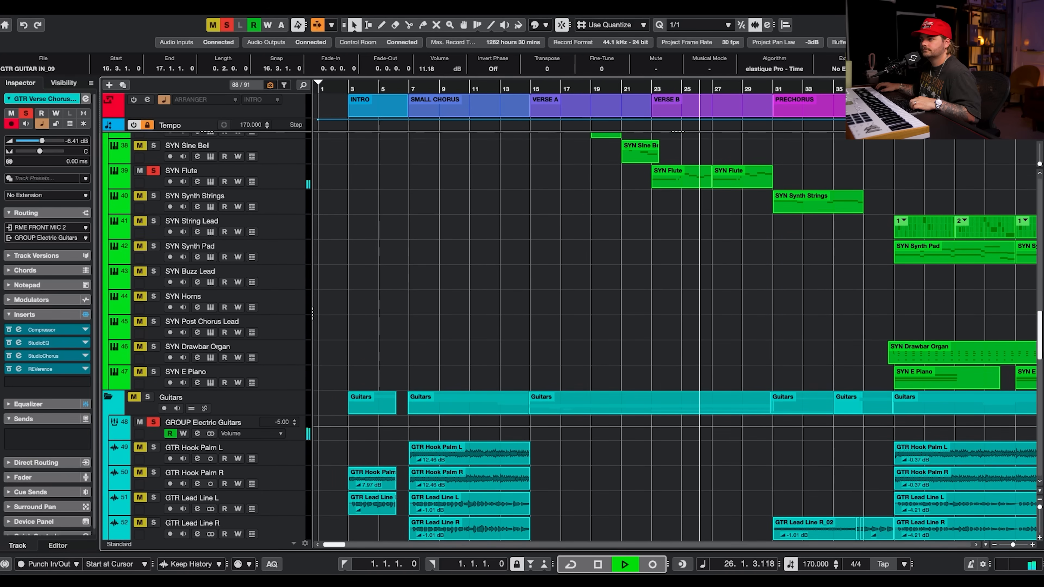
key("space")
Deactivate all solos and play the project again.
left_click(227, 25)
scroll(670, 315, "down", 9)
scroll(670, 315, "down", 9)
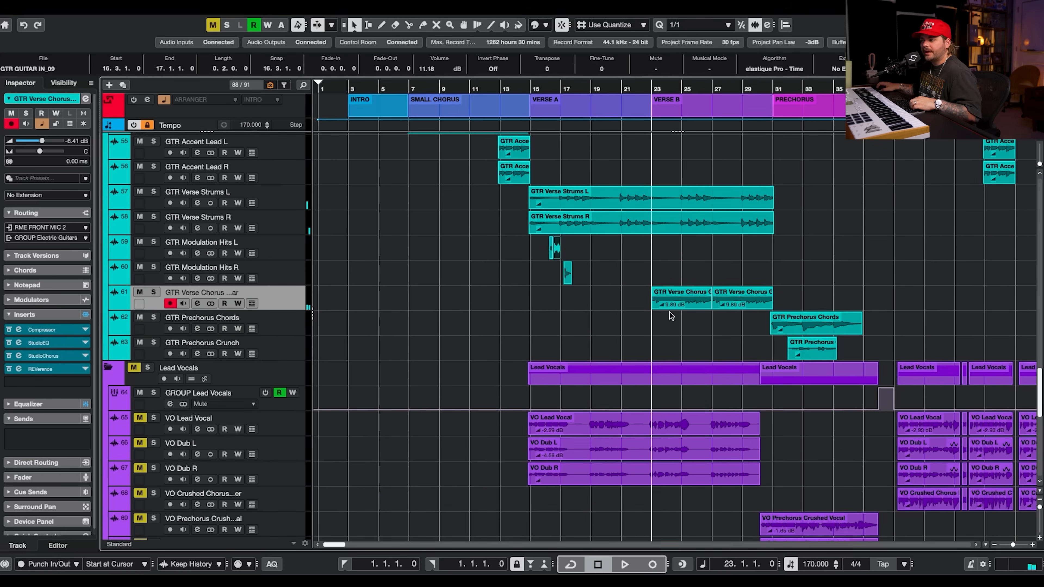
scroll(653, 302, "up", 2)
key("space")
Scroll down to the vocal tracks during playback and unmute the Lead Vocals and Harmonies folders.
scroll(671, 264, "up", 7)
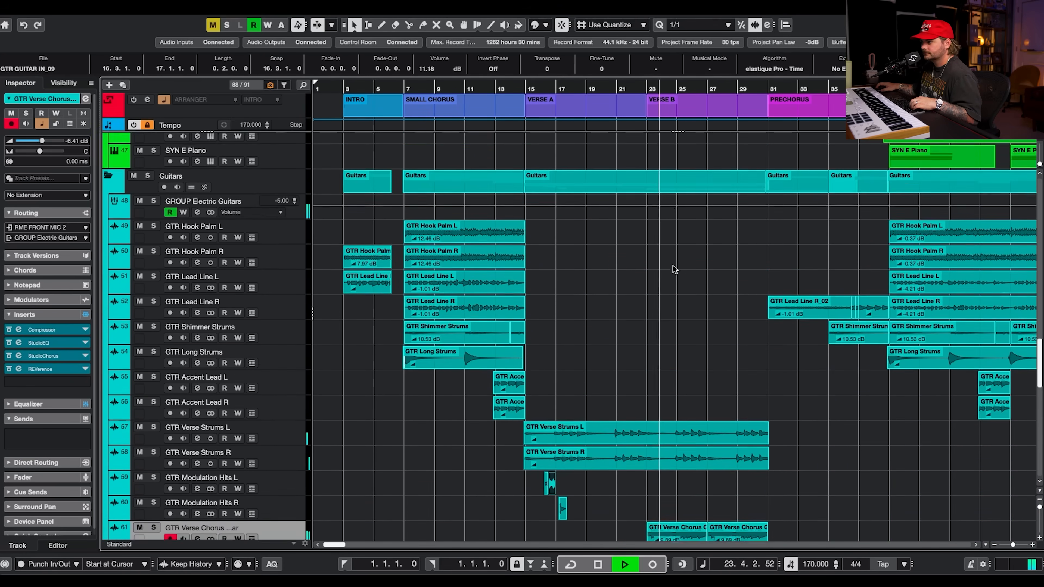
scroll(673, 266, "up", 15)
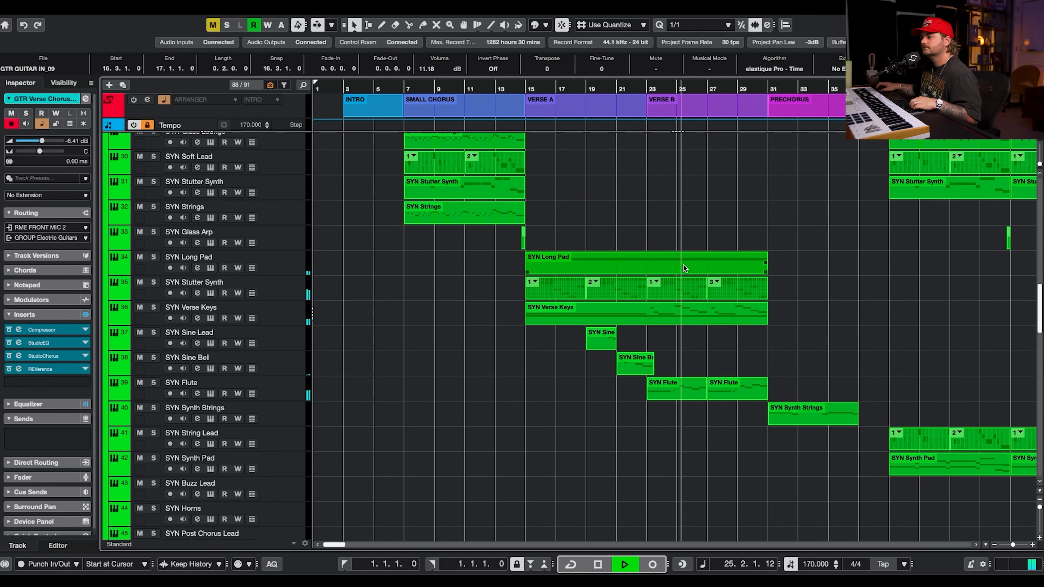
scroll(682, 388, "up", 3)
scroll(724, 389, "up", 2)
scroll(724, 389, "down", 6)
scroll(758, 375, "down", 9)
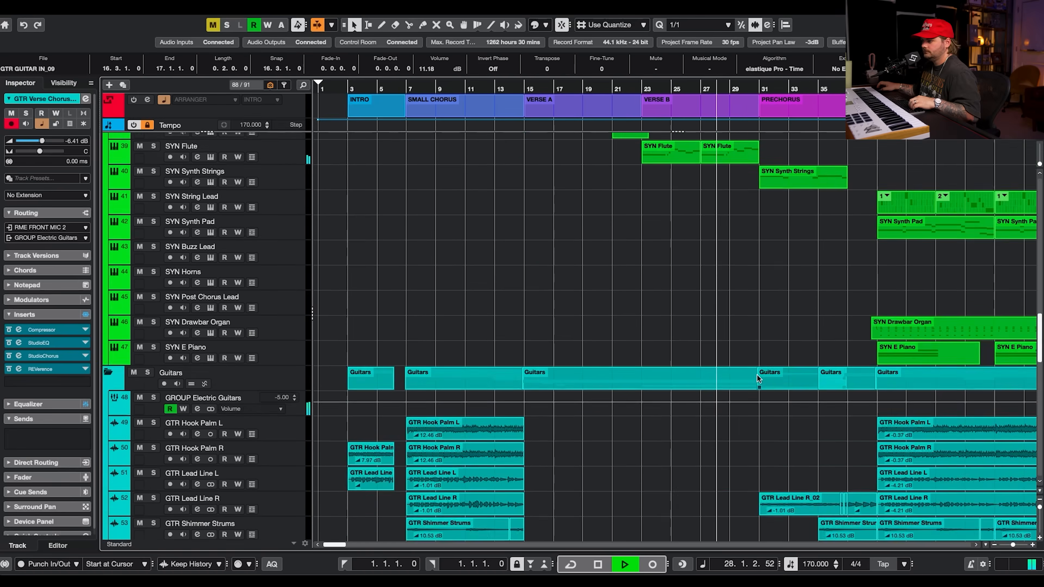
scroll(757, 374, "down", 12)
key("space")
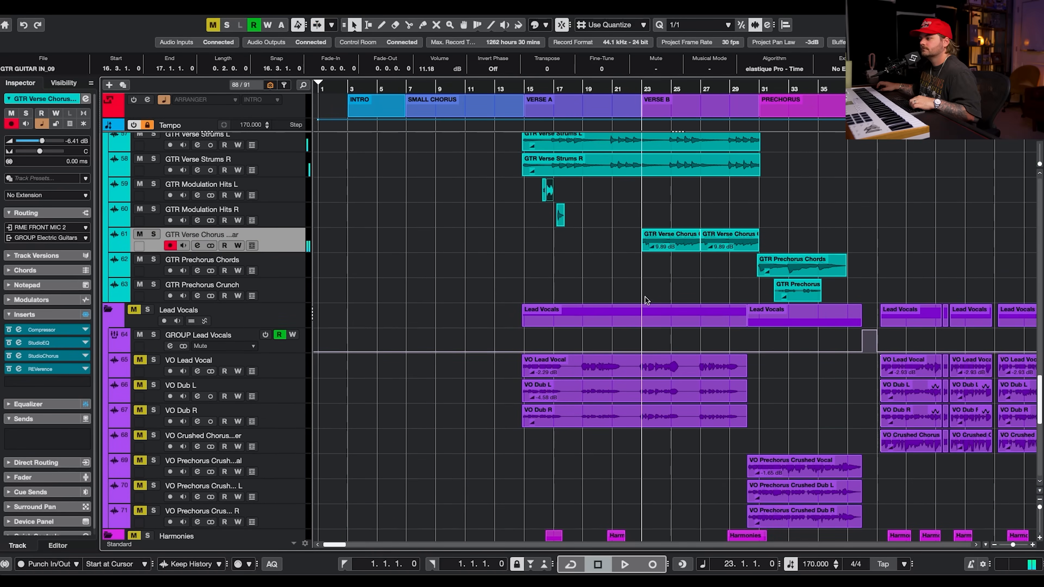
scroll(647, 295, "down", 4)
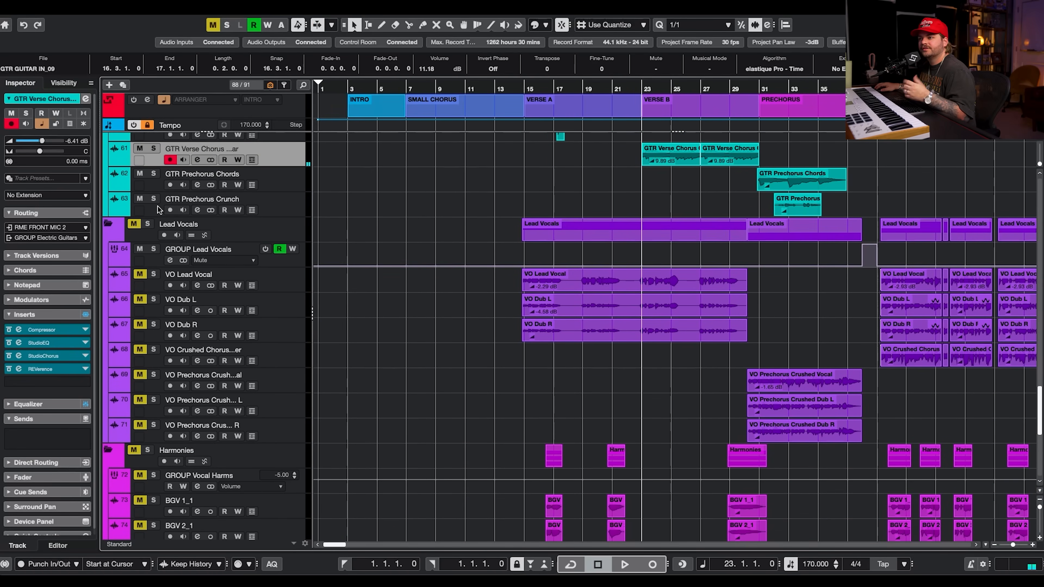
scroll(378, 373, "down", 3)
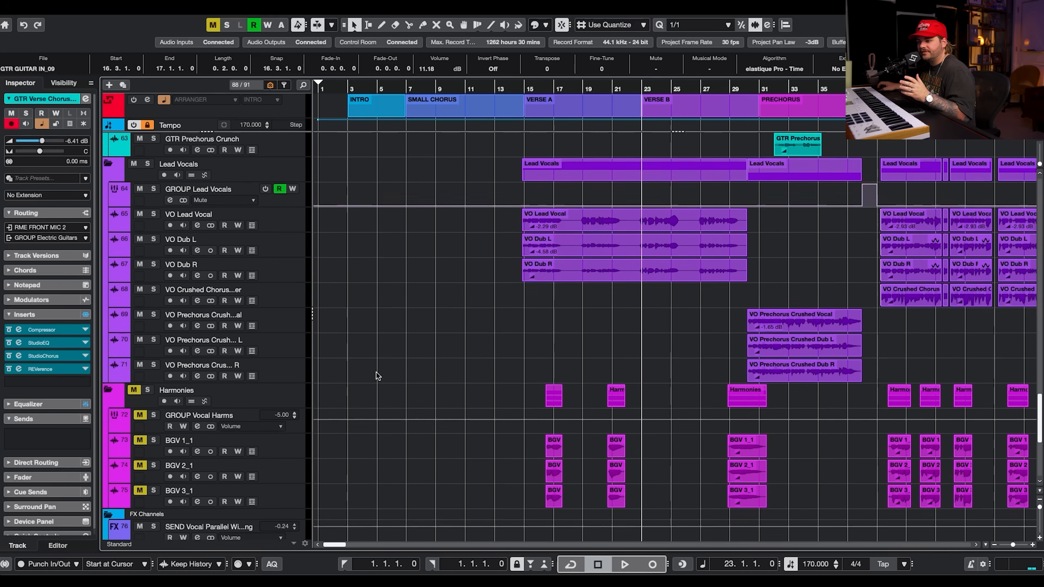
left_click(132, 387)
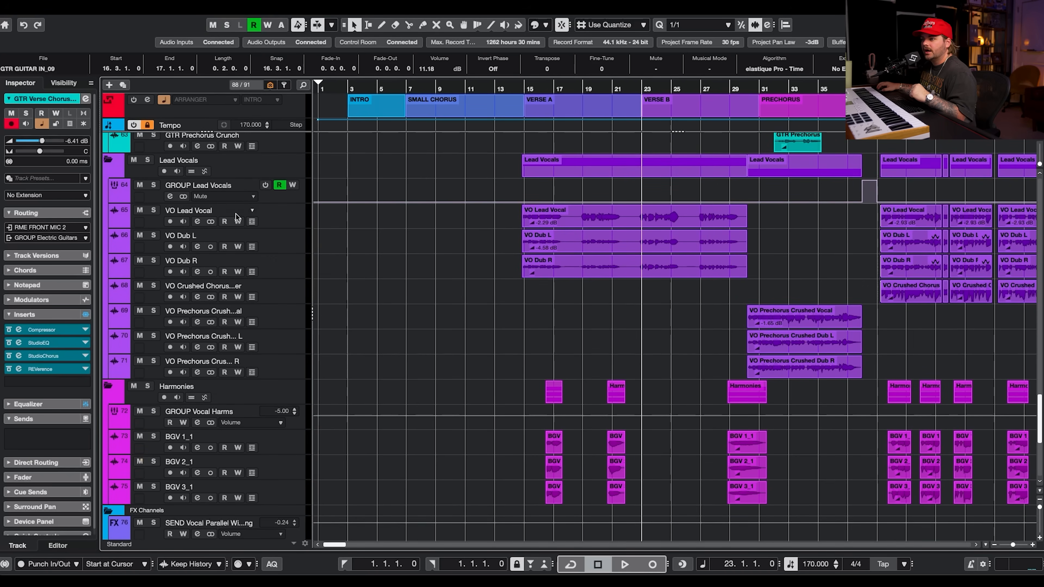
Solo VO Lead Vocal and open its VocalChain insert plug-in.
left_click(153, 210)
left_click(269, 208)
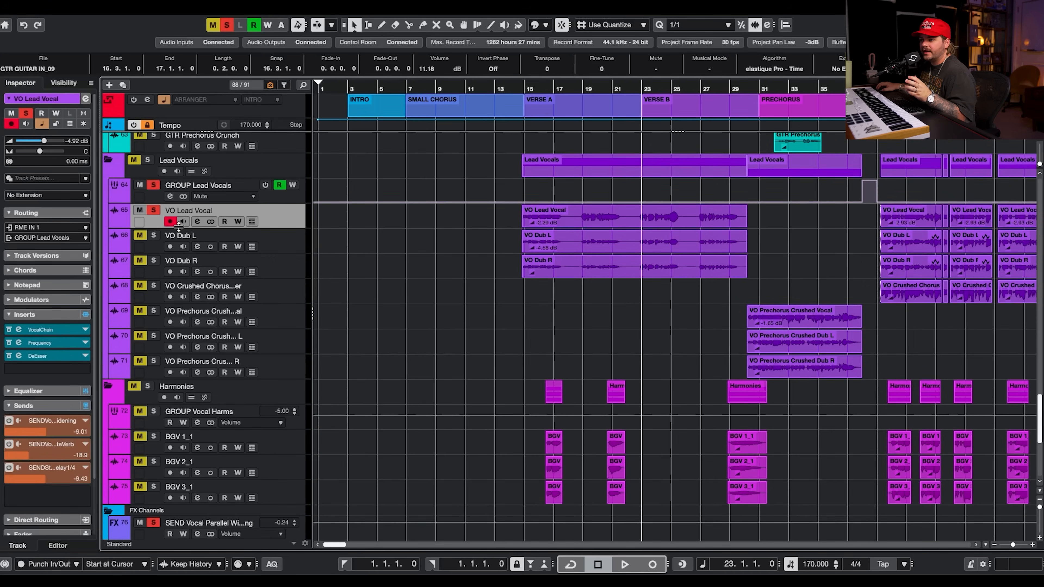
left_click(196, 225)
left_click(254, 224)
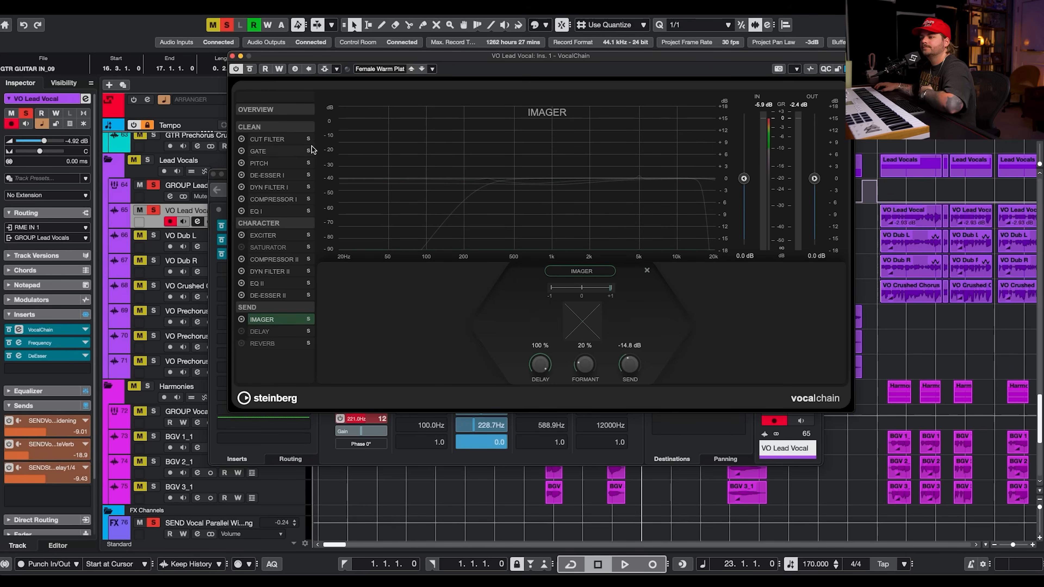
Step through VocalChain's Clean modules from Cut Filter to EQ I, then start playback.
left_click(273, 140)
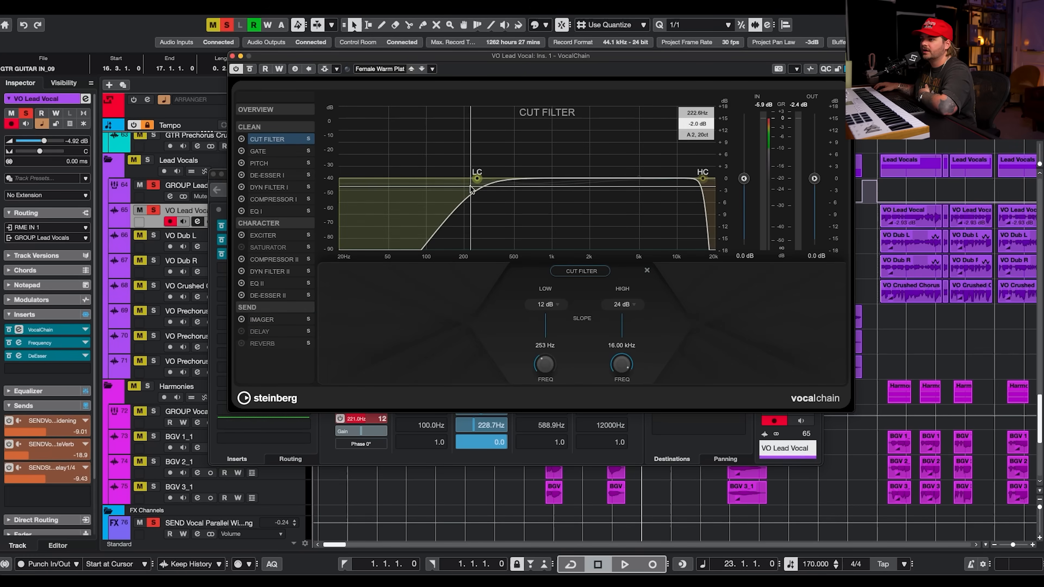
left_click(277, 153)
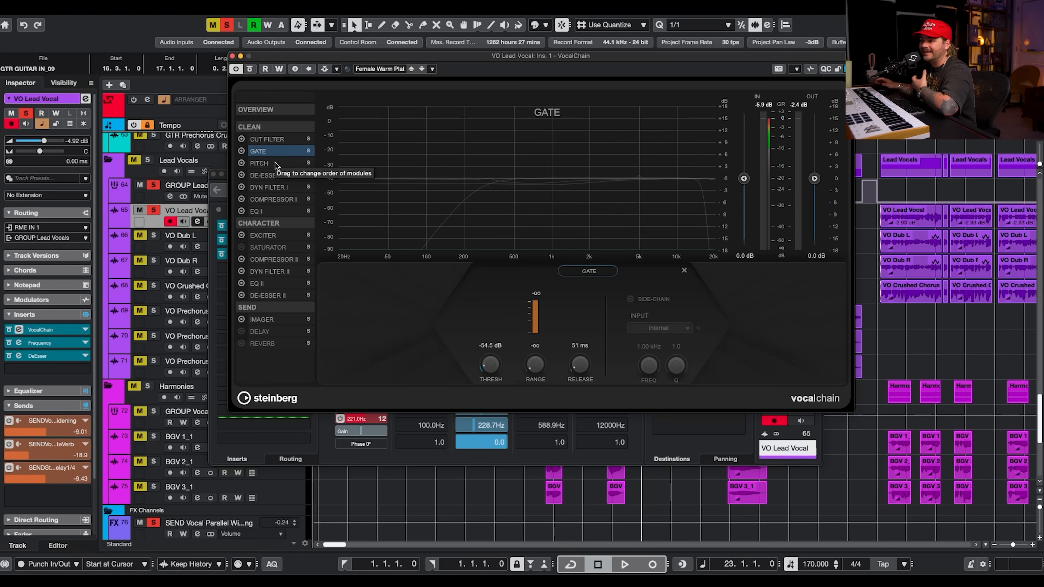
left_click(275, 164)
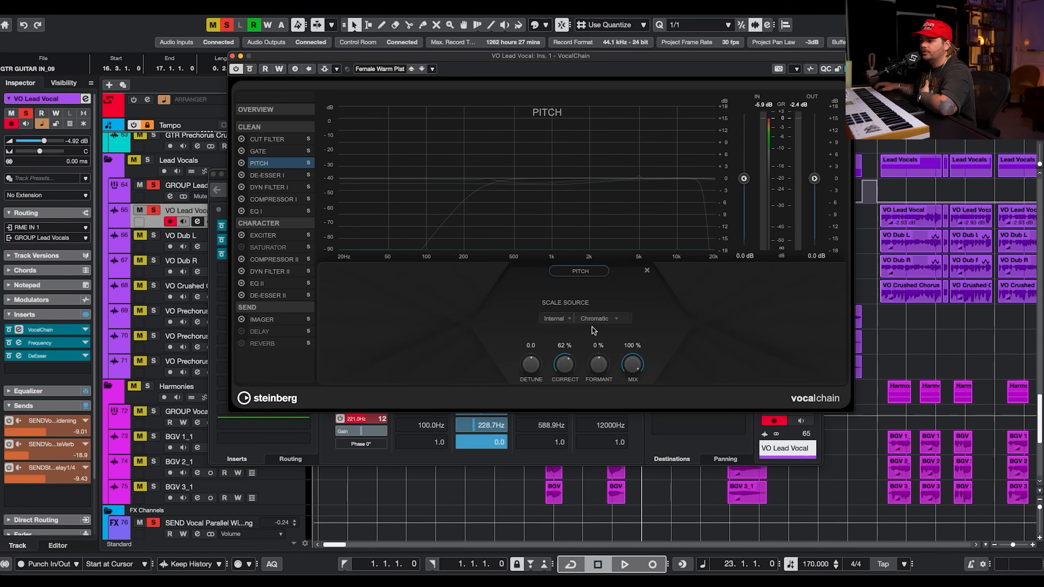
left_click(276, 177)
left_click(275, 188)
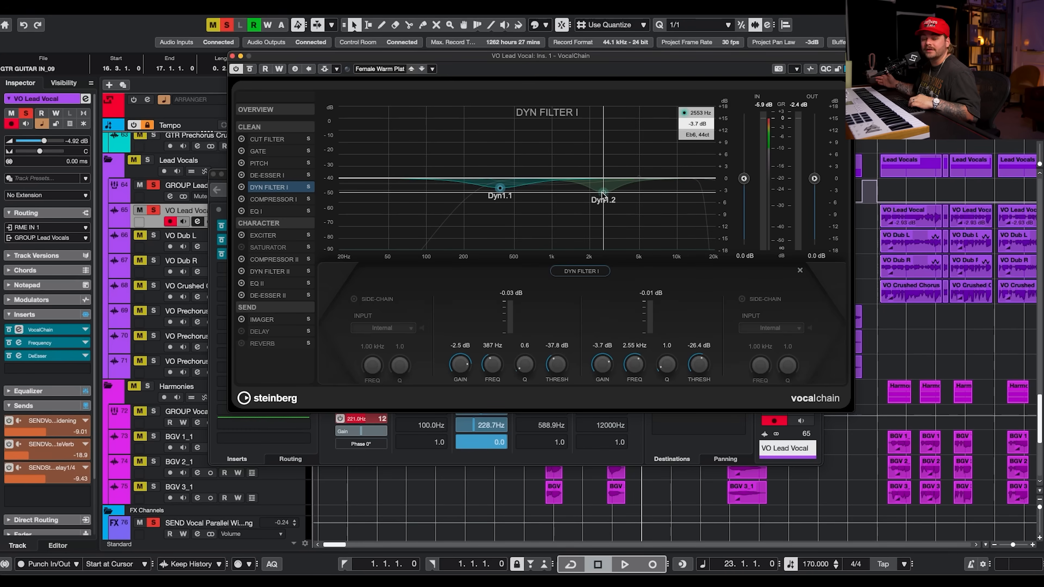
left_click(287, 199)
left_click(284, 211)
key("space")
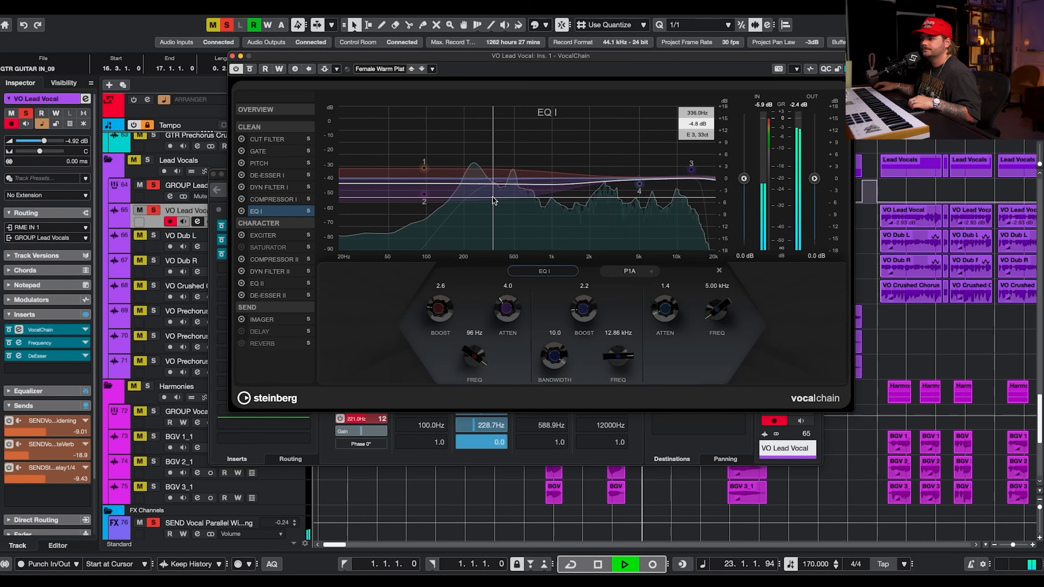
Step through VocalChain's Character modules from Exciter to De-Esser II, comparing De-Esser I and II.
left_click(266, 235)
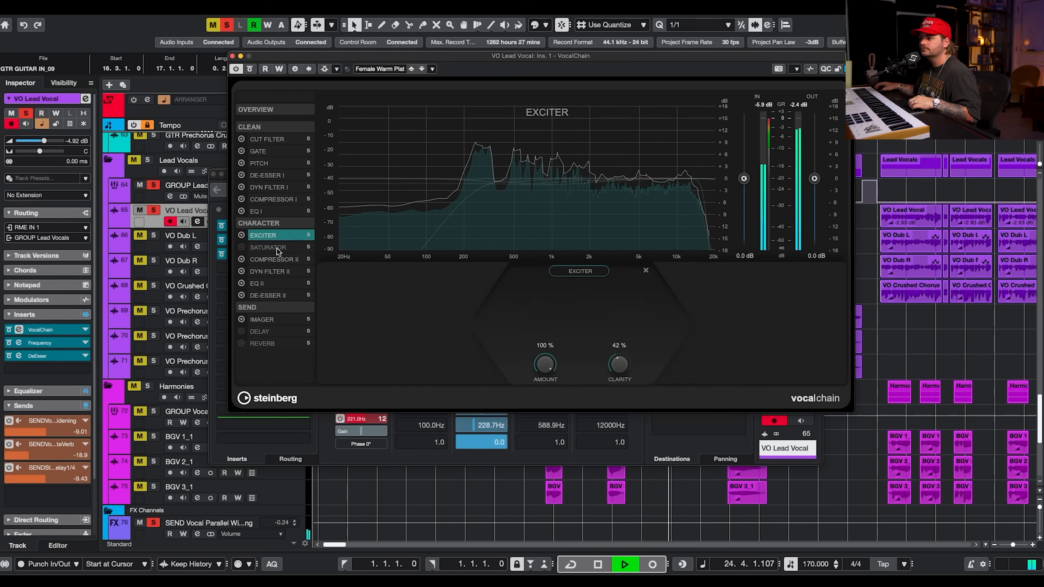
key("space")
left_click(273, 263)
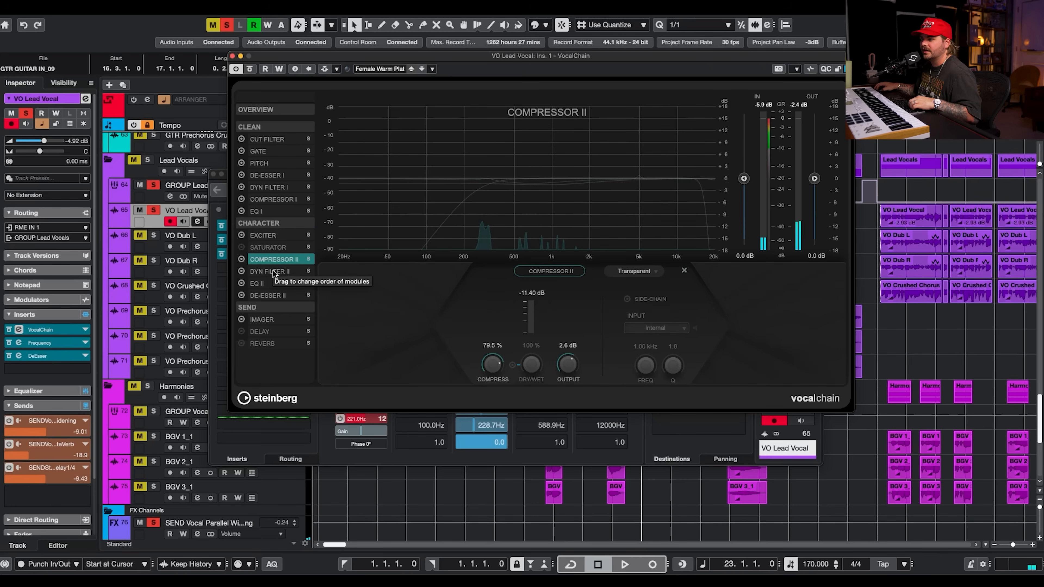
left_click(273, 271)
left_click(271, 284)
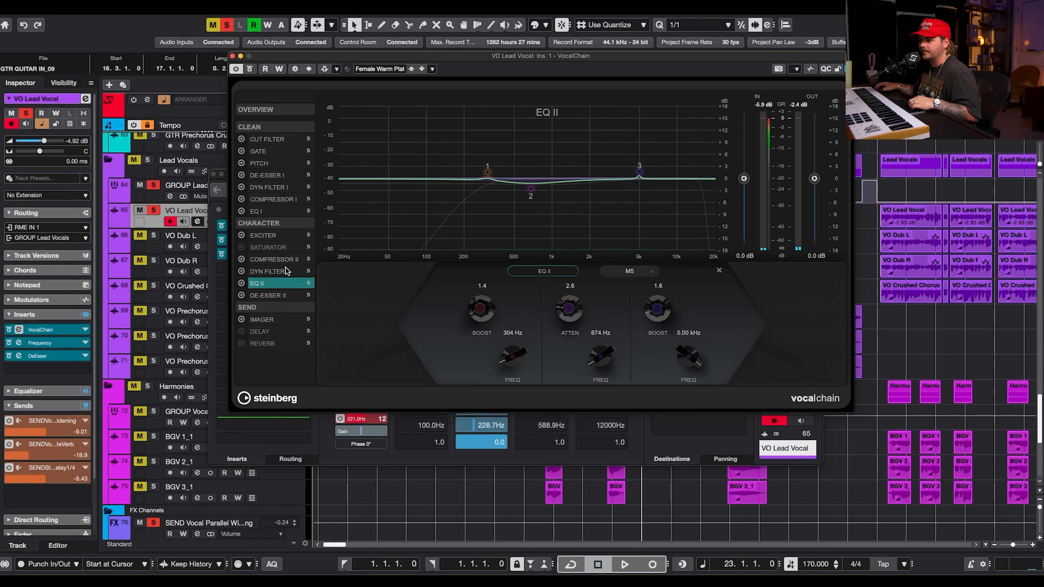
left_click(286, 271)
left_click(272, 283)
left_click(278, 297)
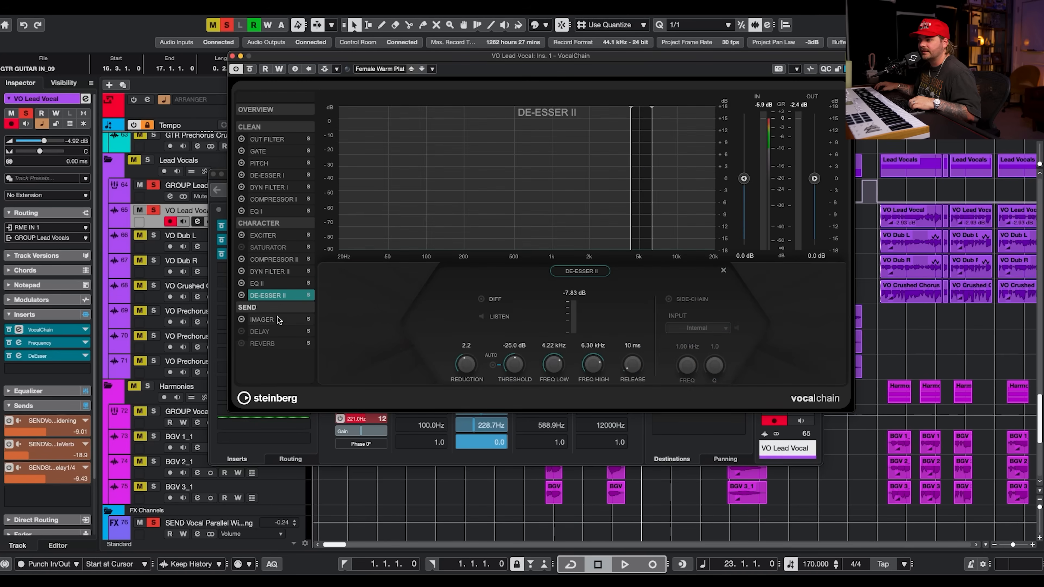
left_click(284, 176)
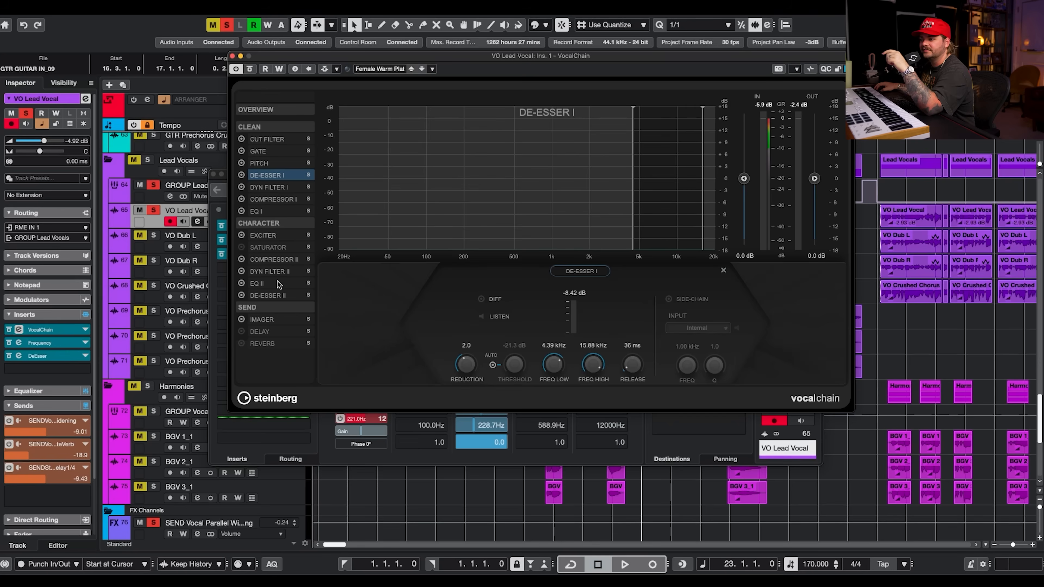
left_click(273, 297)
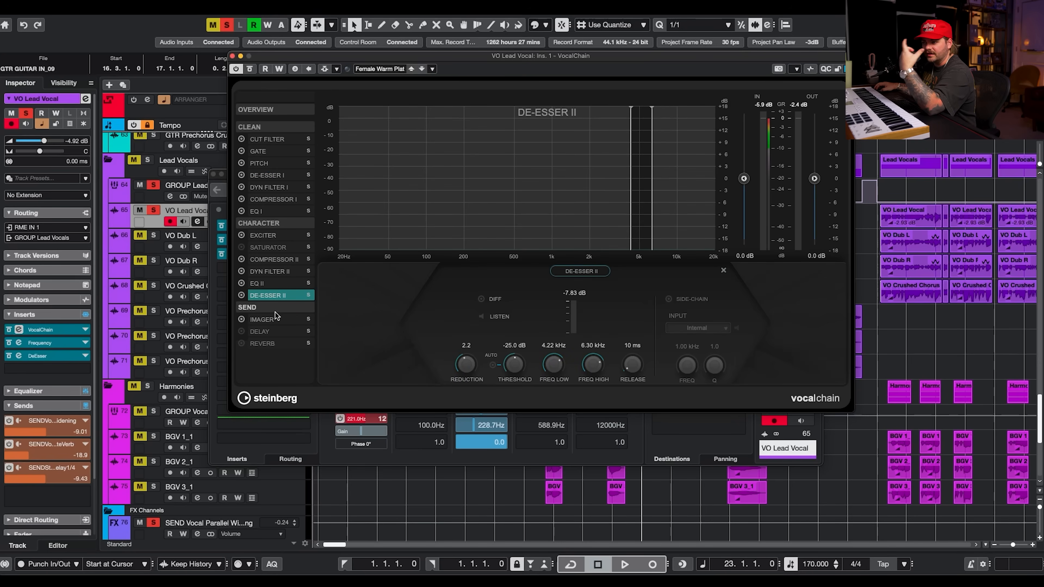
Open VocalChain's Imager send module, audition it during playback, and close the VocalChain window.
left_click(271, 321)
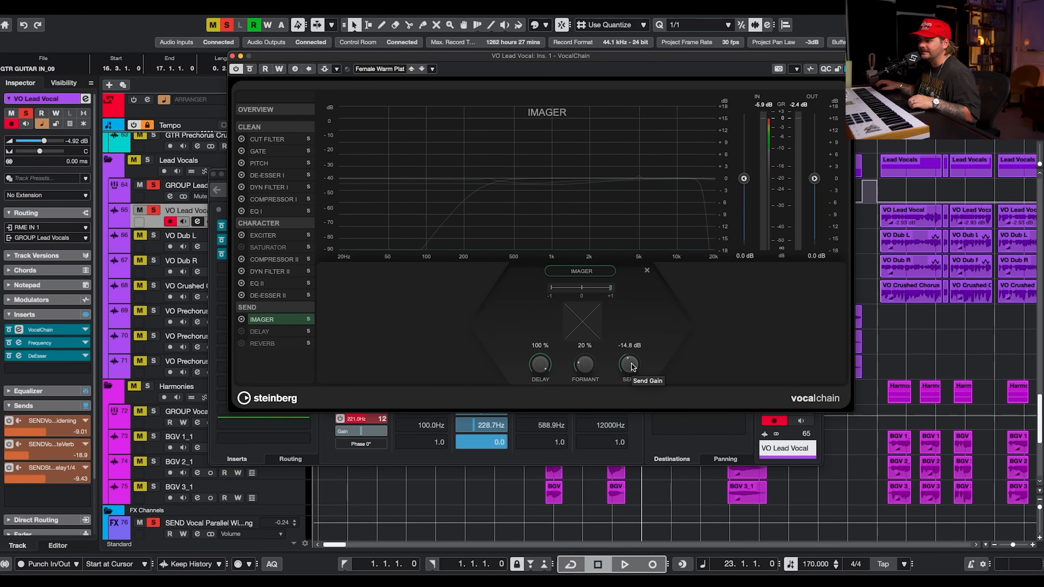
key("space")
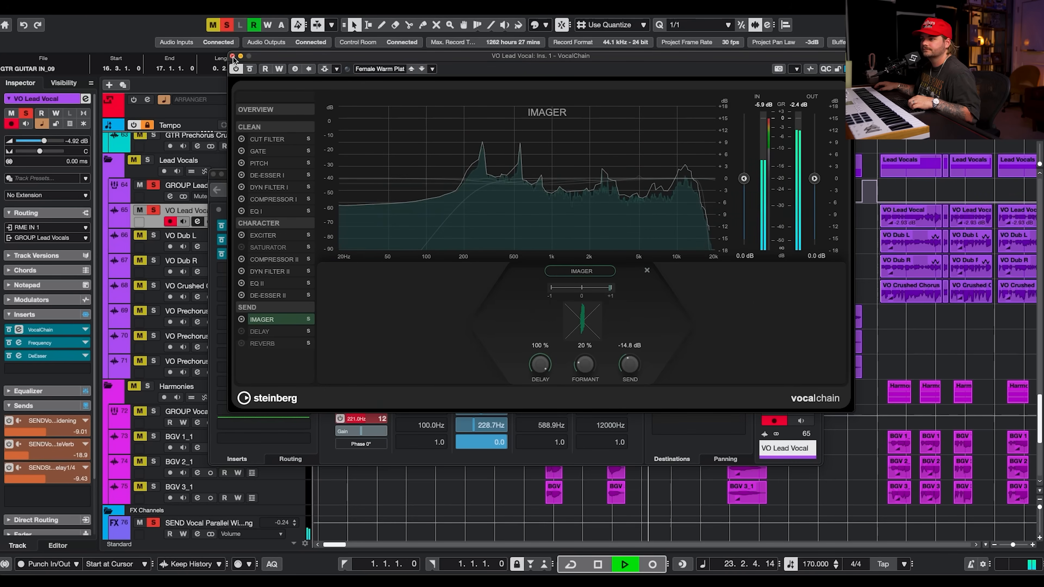
left_click(233, 56)
Bypass and re-enable the Frequency and DeEsser inserts on VO Lead Vocal to compare them, then stop playback.
left_click(220, 253)
left_click(220, 241)
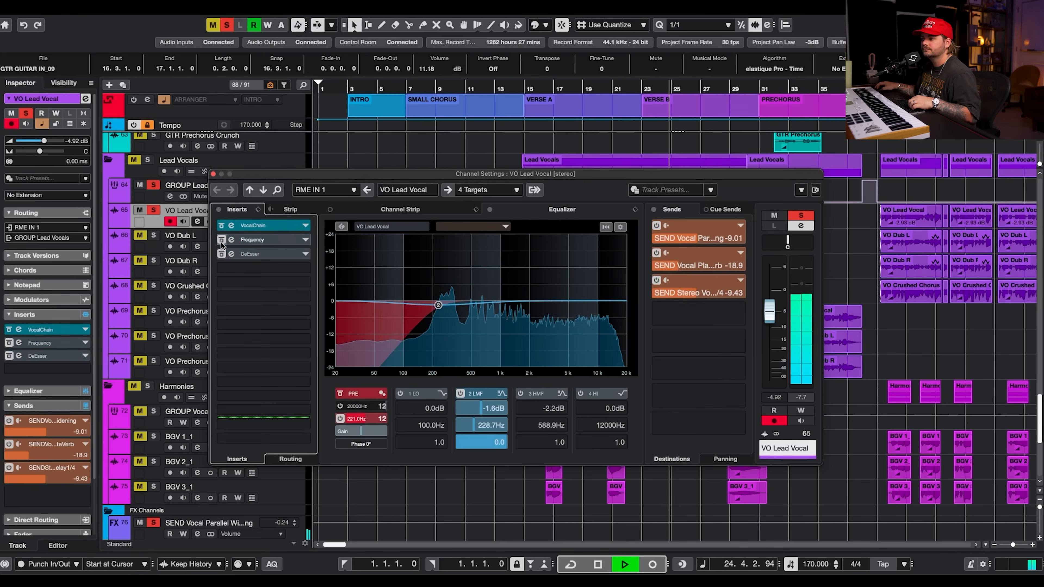
left_click(221, 241)
left_click(221, 254)
key("space")
Open the Frequency insert on VO Lead Vocal, then close it and the channel settings window.
left_click(252, 243)
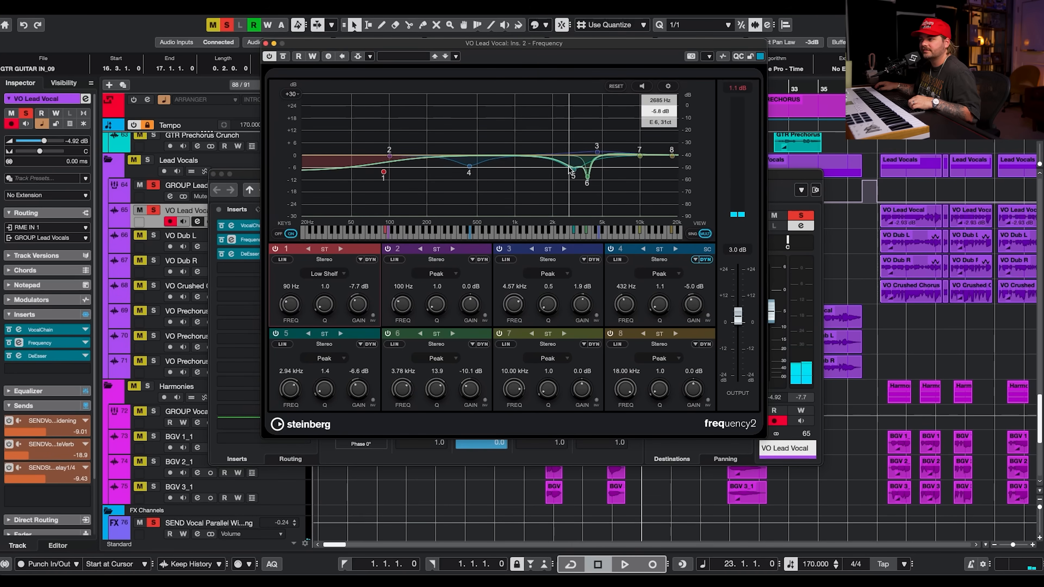
left_click(267, 43)
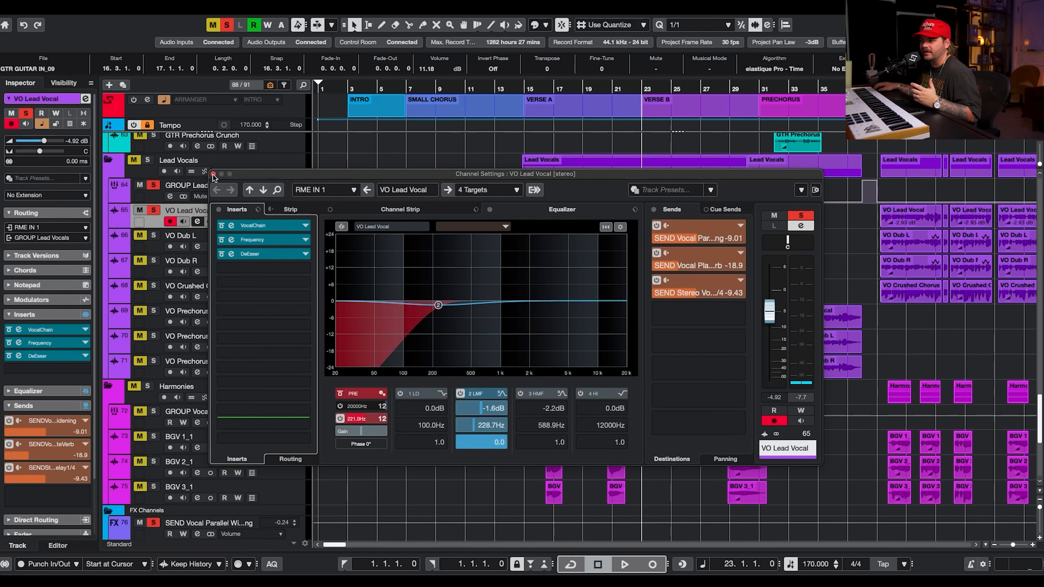
left_click(214, 176)
Open the SEND Vocal Parallel Widening channel's settings and its Cloner insert plug-in.
scroll(470, 260, "down", 5)
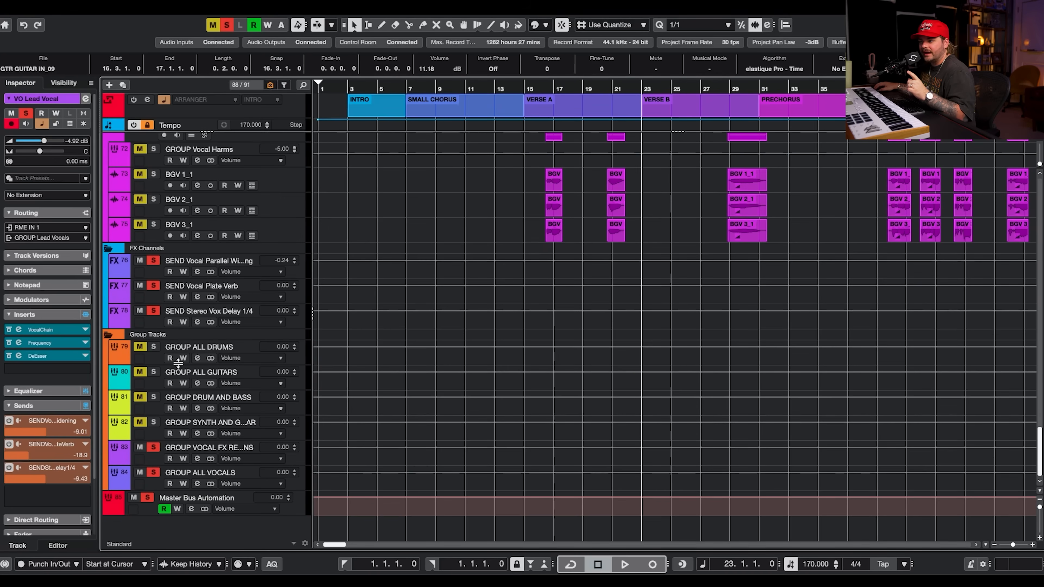
left_click(203, 272)
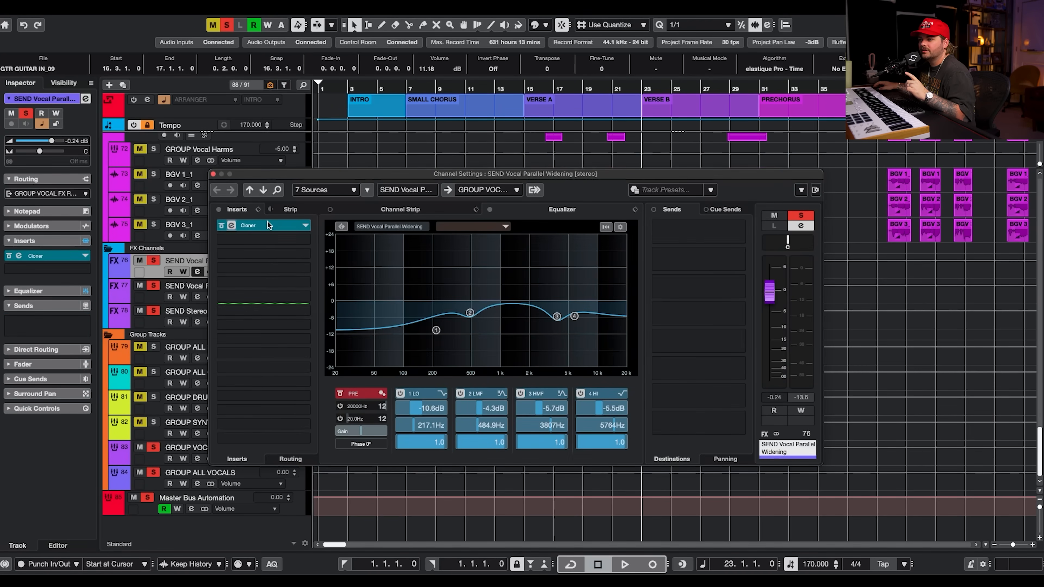
left_click(247, 226)
left_click_drag(924, 66, 494, 70)
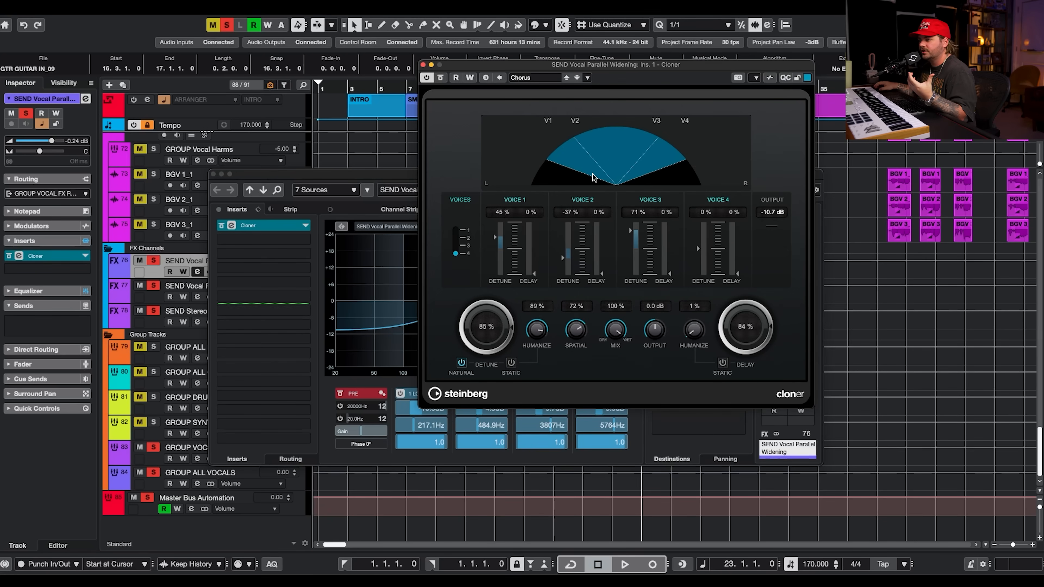
Solo the SEND Vocal Parallel Widening channel and audition it during playback.
left_click(157, 298)
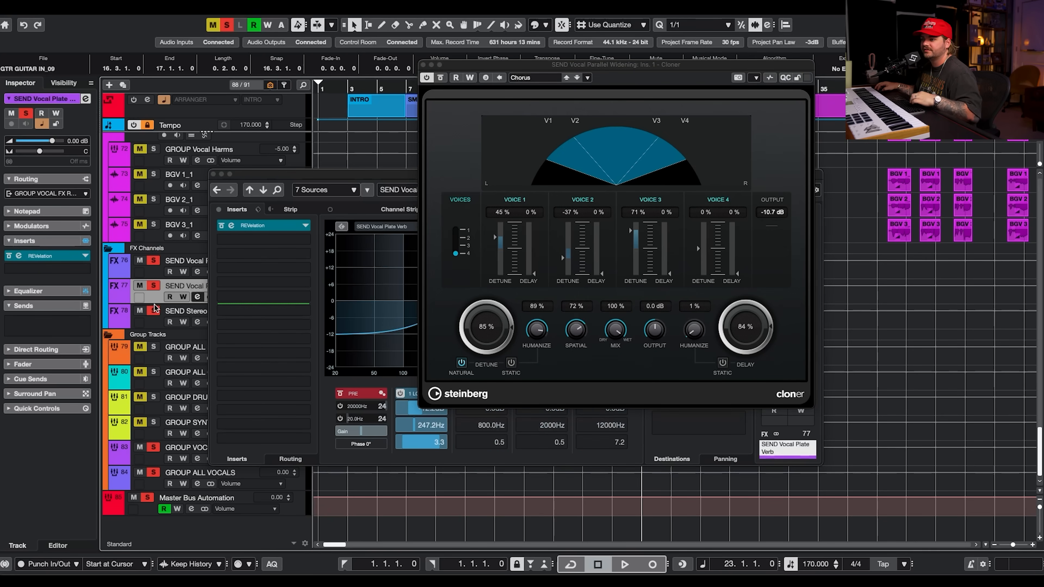
left_click(157, 290)
key("space")
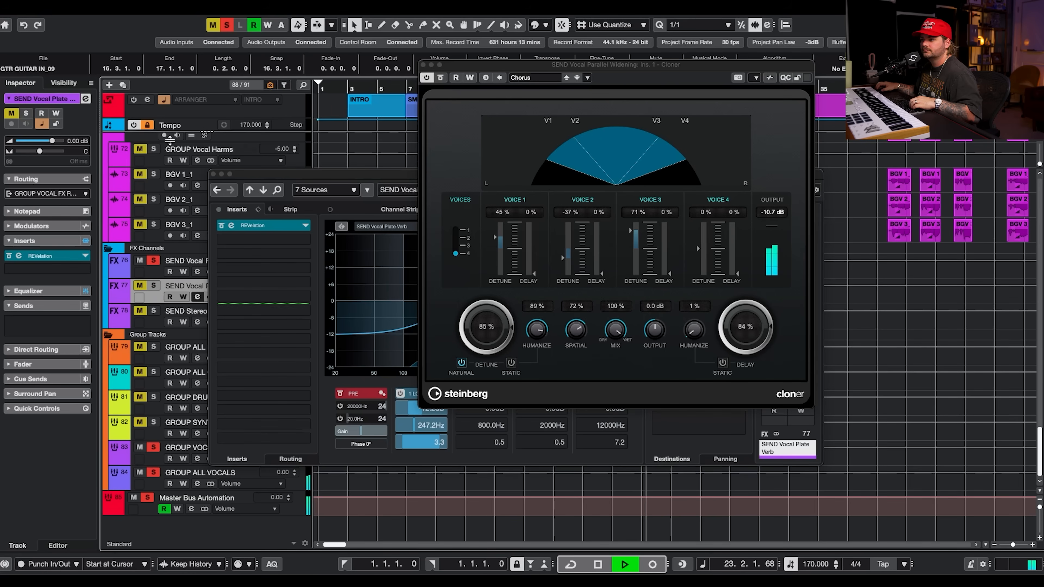
scroll(145, 326, "up", 5)
left_click(154, 369)
left_click(154, 369)
left_click(154, 369)
key("space")
scroll(171, 367, "down", 8)
scroll(172, 368, "down", 3)
left_click(153, 261)
key("space")
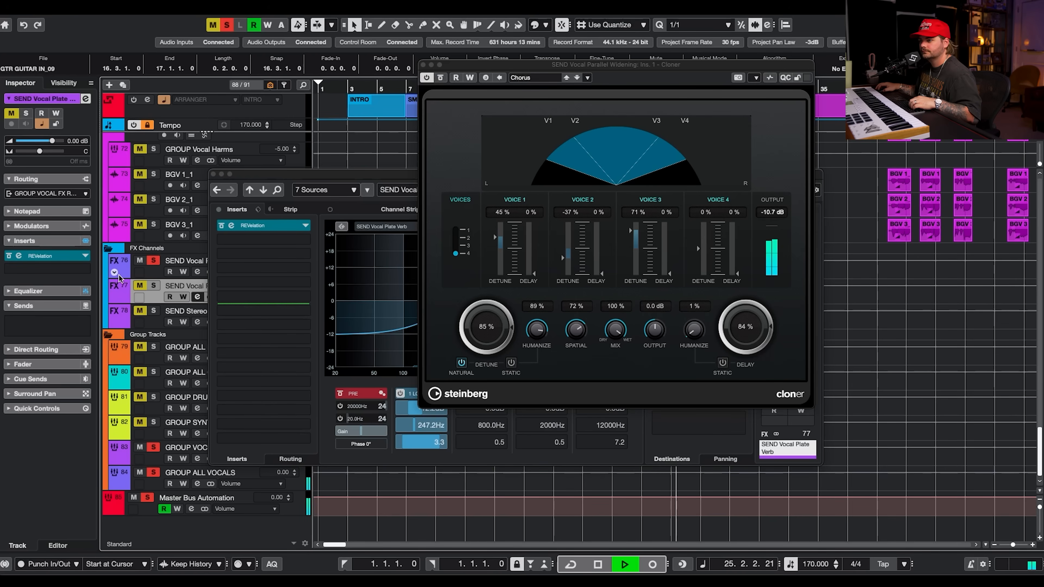
key("Up")
key("space")
Close the Cloner and channel settings windows and move the solo to the SEND Vocal Plate Verb channel.
left_click(423, 64)
left_click(213, 174)
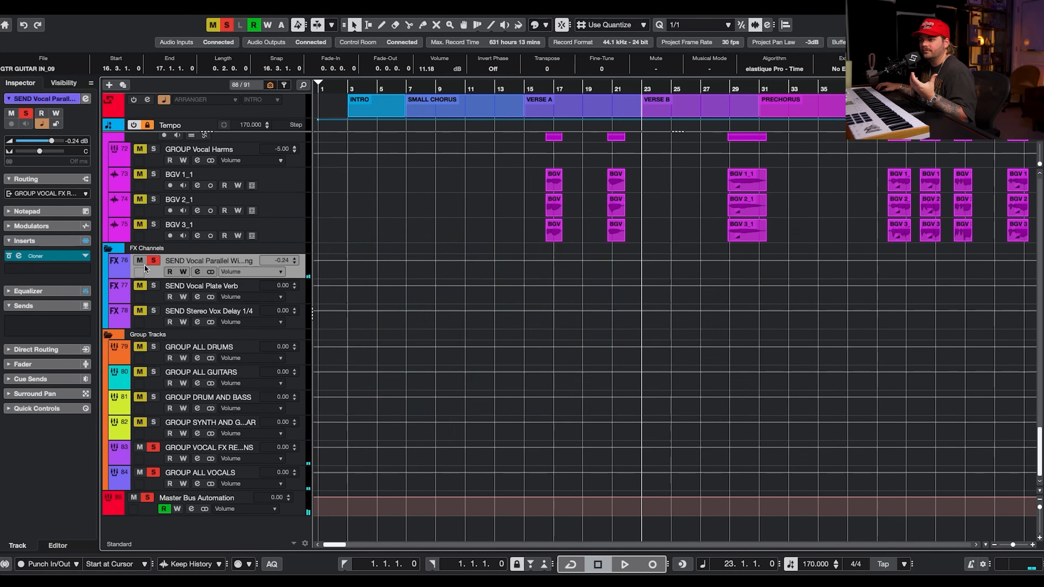
left_click(153, 263)
left_click(161, 303)
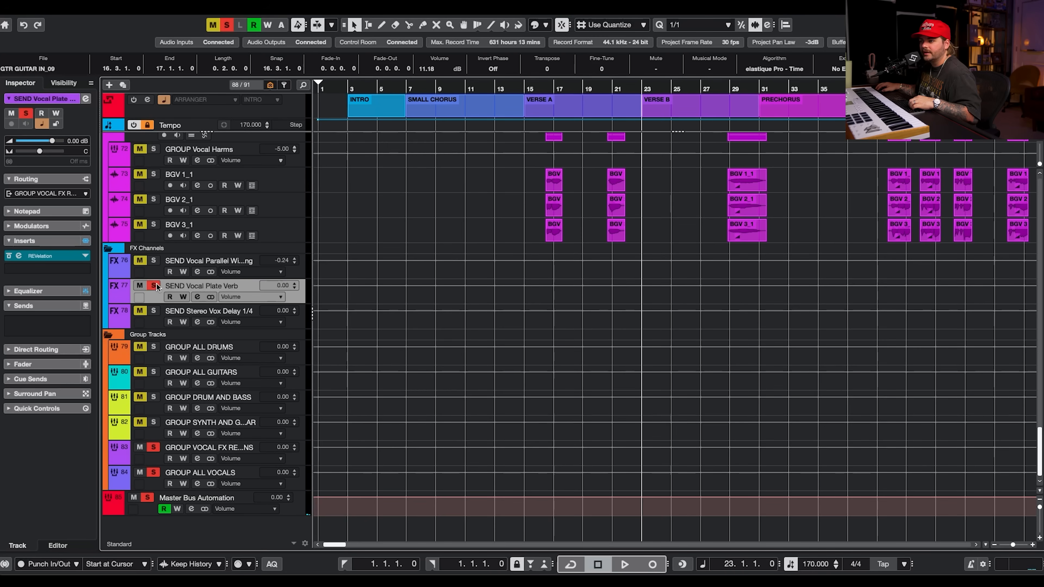
Open the Vocal Plate Verb channel's REVelation insert, audition it during playback, then close it.
left_click(198, 297)
left_click(247, 225)
key("space")
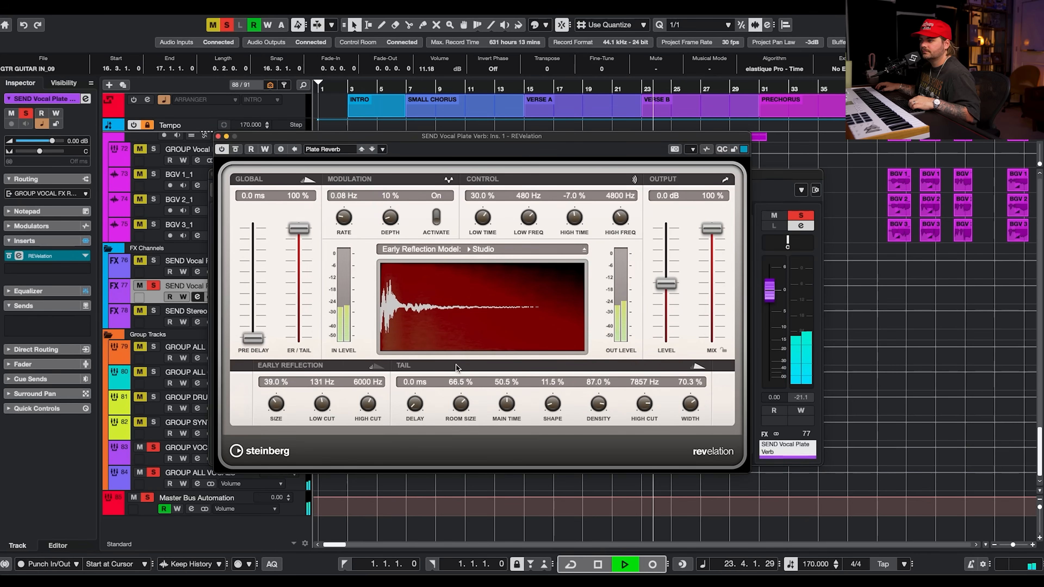
left_click(218, 136)
key("space")
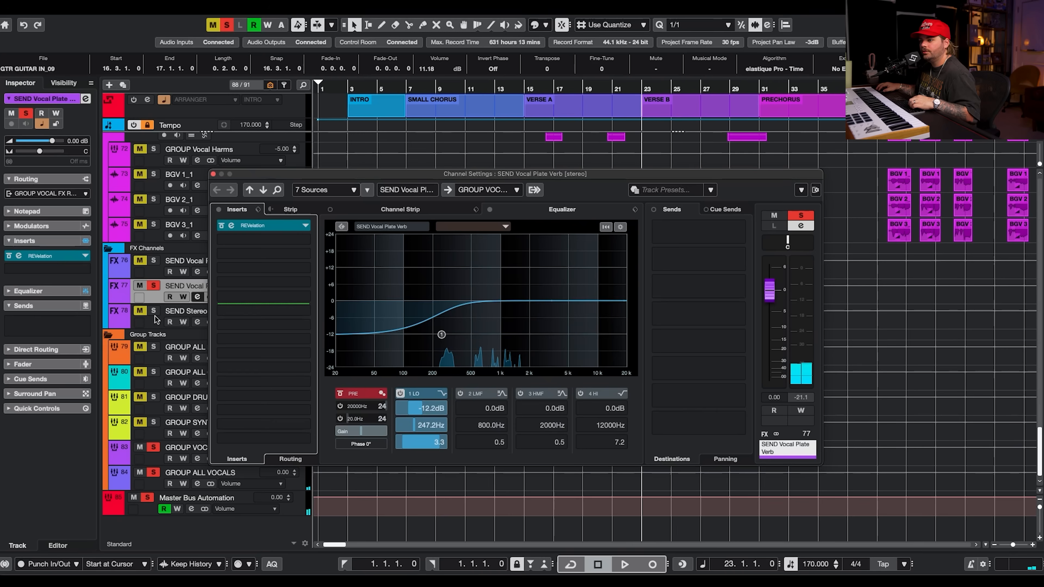
Open the SEND Stereo Vox Delay 1/4 channel's StudioDelay insert and reposition its window.
left_click(167, 314)
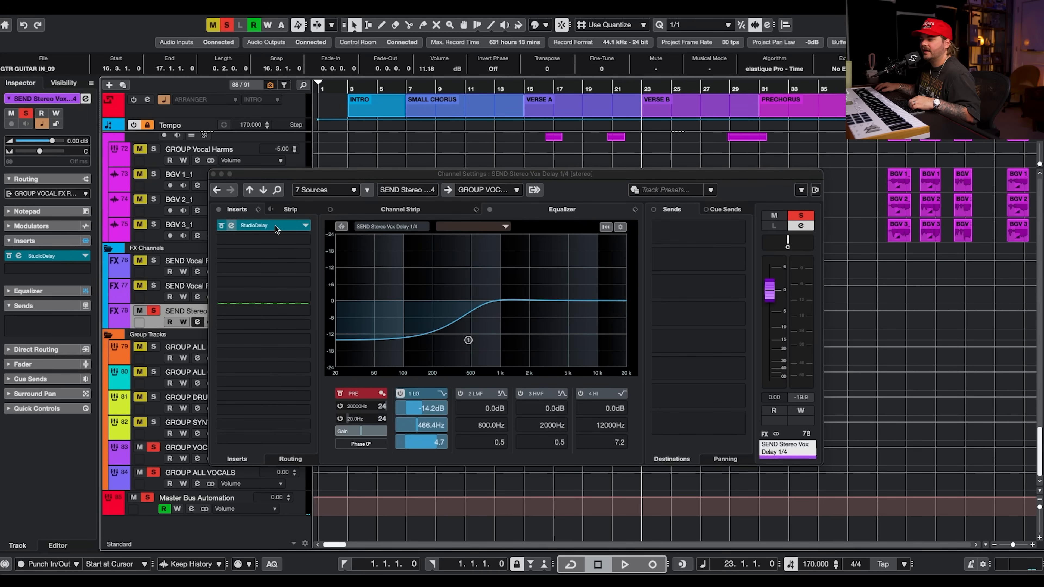
left_click(255, 226)
left_click_drag(1018, 77, 430, 94)
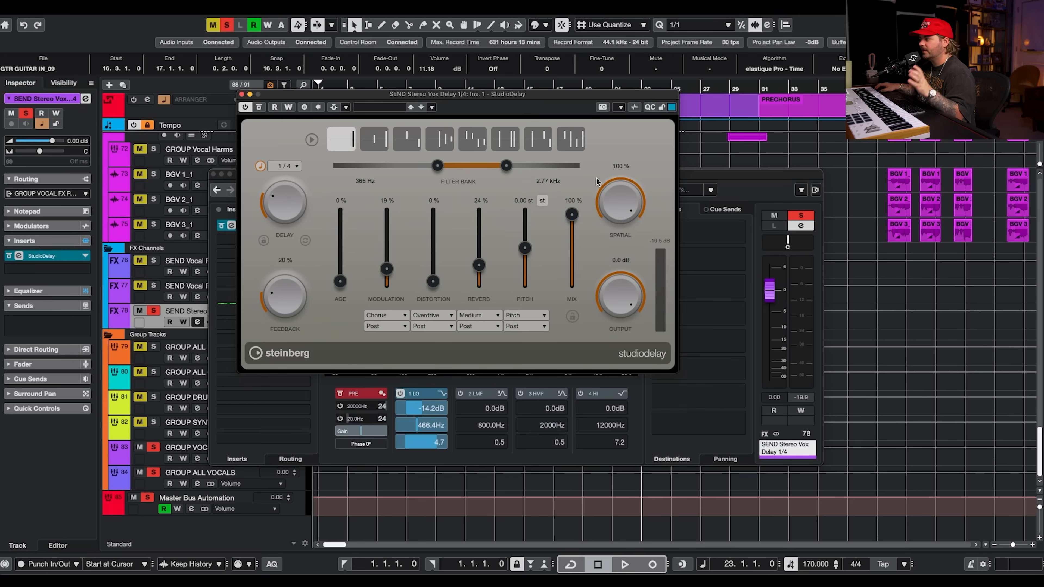
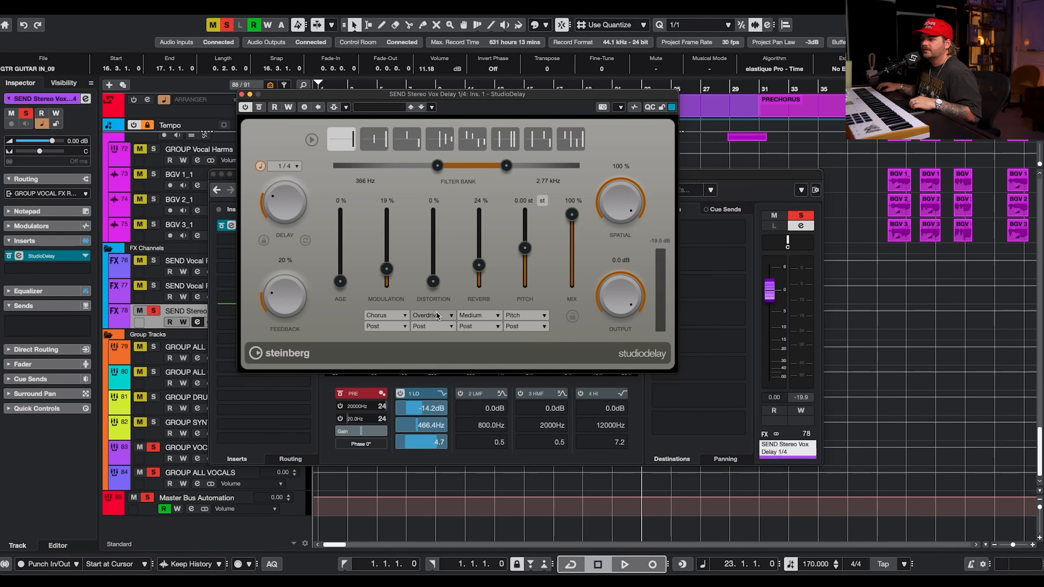
Browse the StudioDelay's modulation, distortion, reverb and pitch type options without changing them.
left_click(397, 327)
left_click(416, 315)
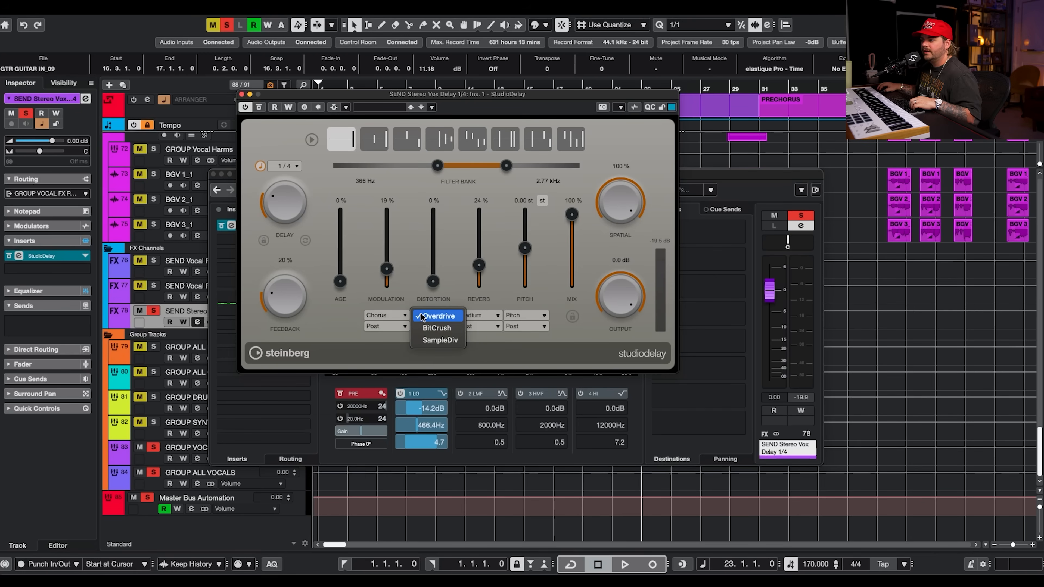
left_click(382, 328)
left_click(381, 314)
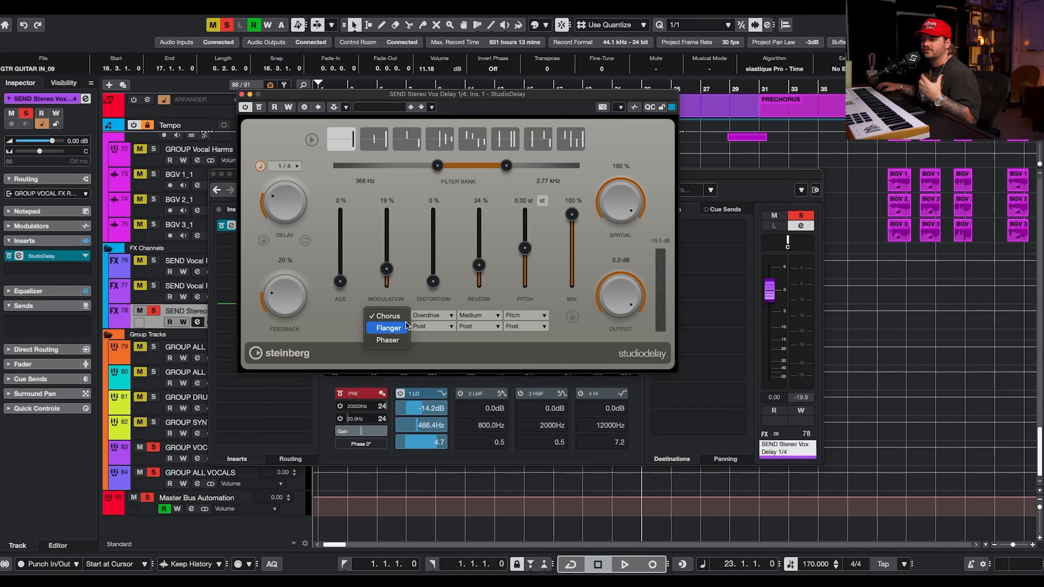
left_click(432, 316)
left_click(434, 317)
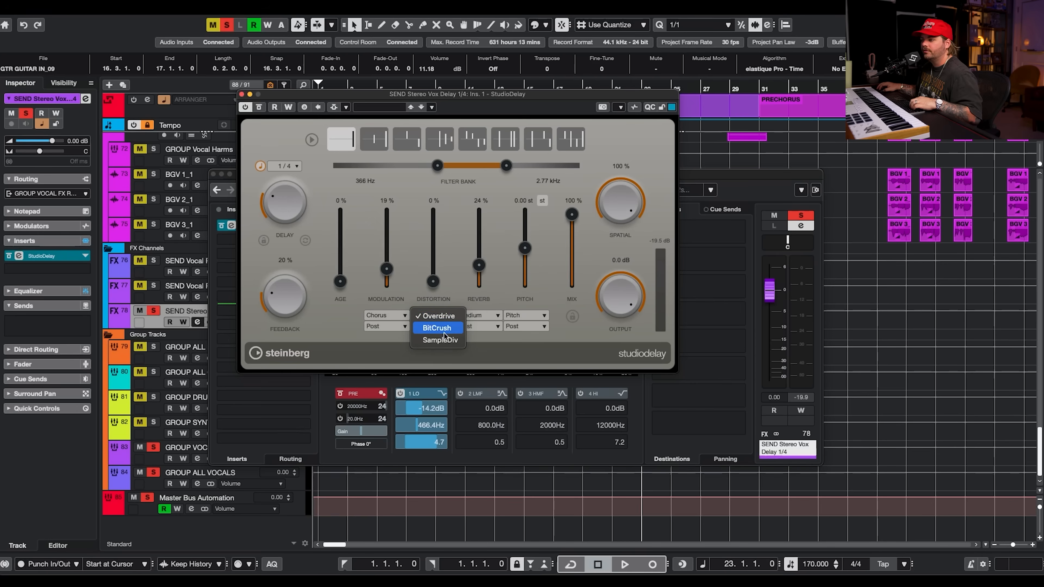
left_click(480, 344)
left_click(479, 316)
left_click(510, 344)
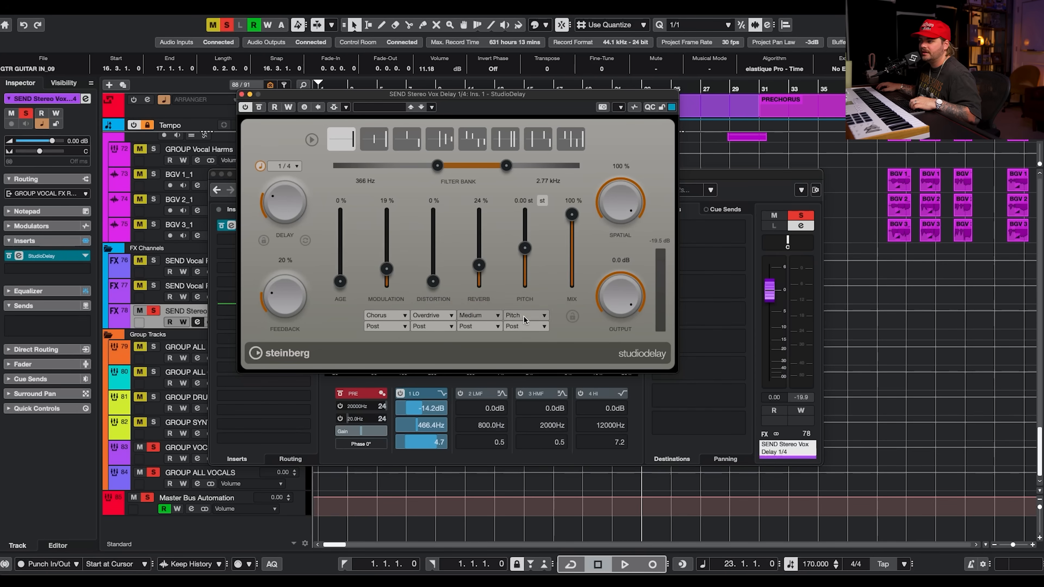
left_click(524, 317)
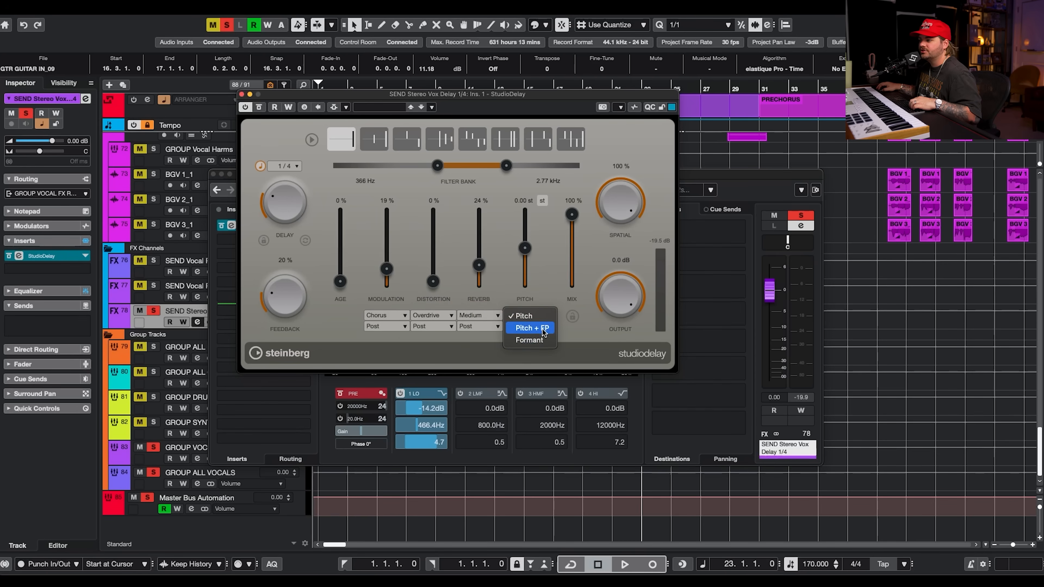
left_click(597, 338)
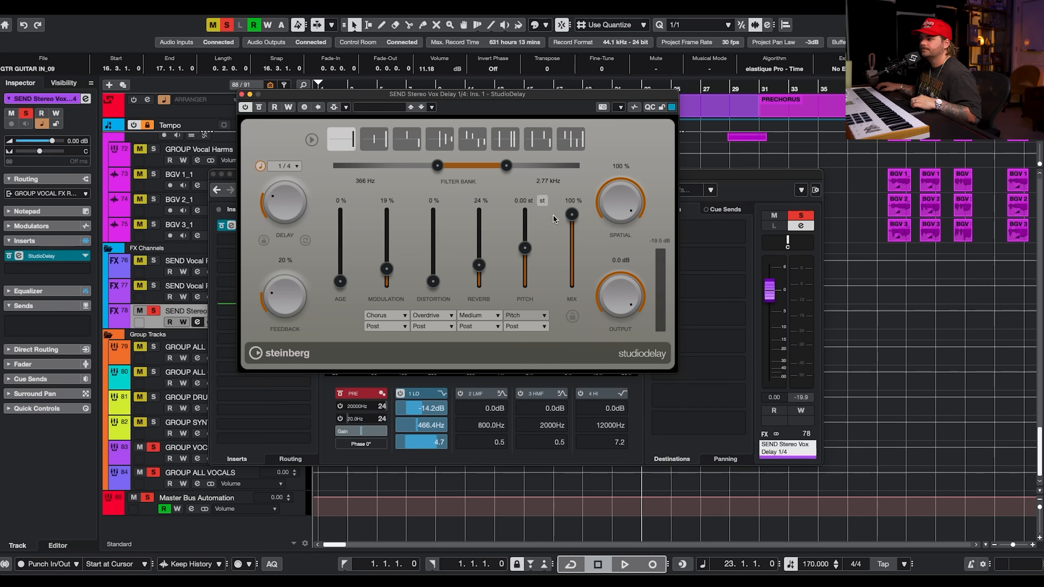
Audition the Stereo Vox Delay briefly, clear its solo and close the StudioDelay and channel settings windows.
key("space")
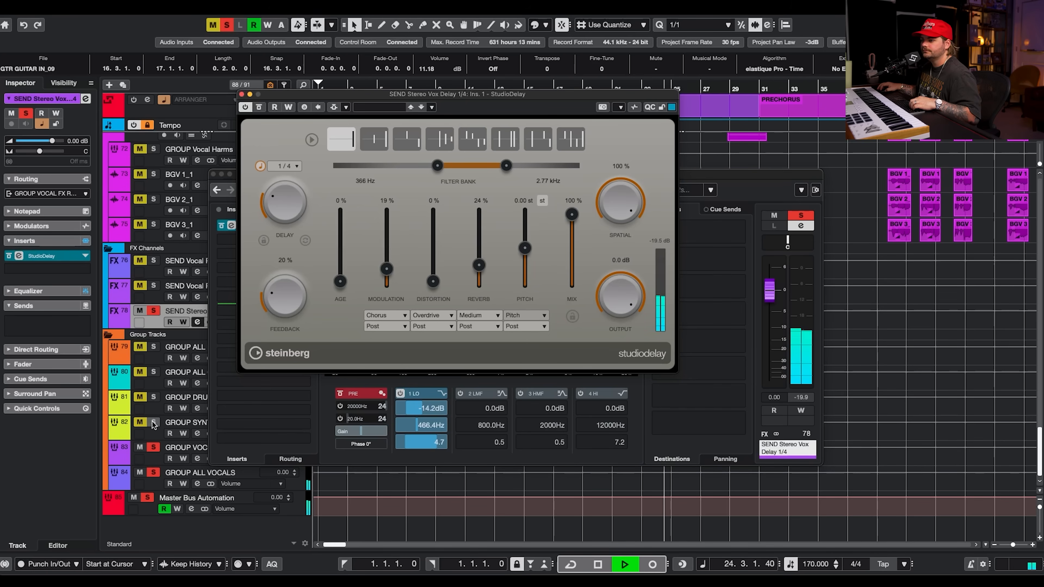
key("space")
left_click(156, 473)
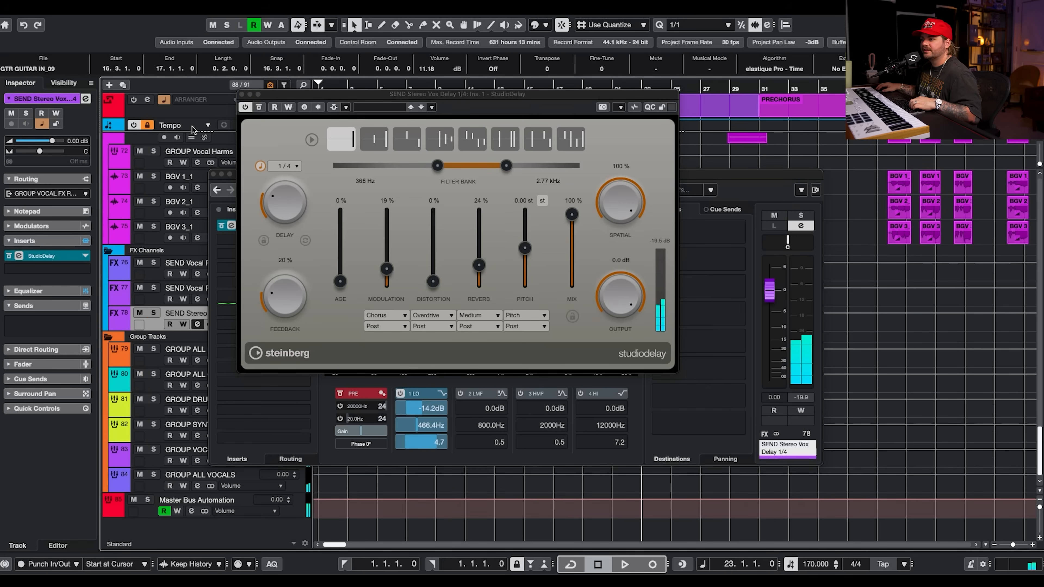
left_click(241, 94)
left_click(213, 174)
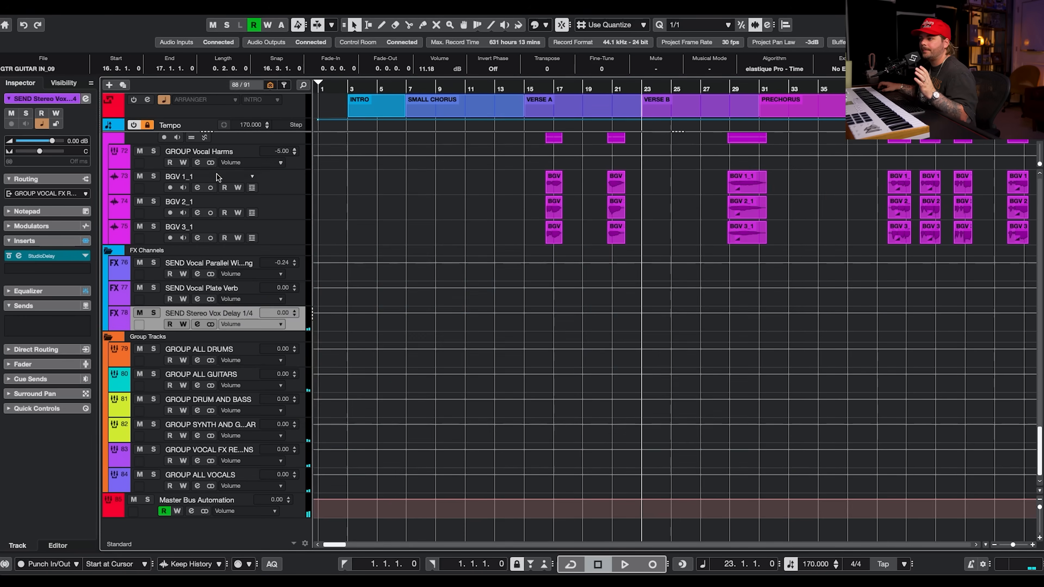
Move the playhead to bar 15 at Verse A and start playback.
scroll(442, 215, "up", 10)
left_click(287, 348)
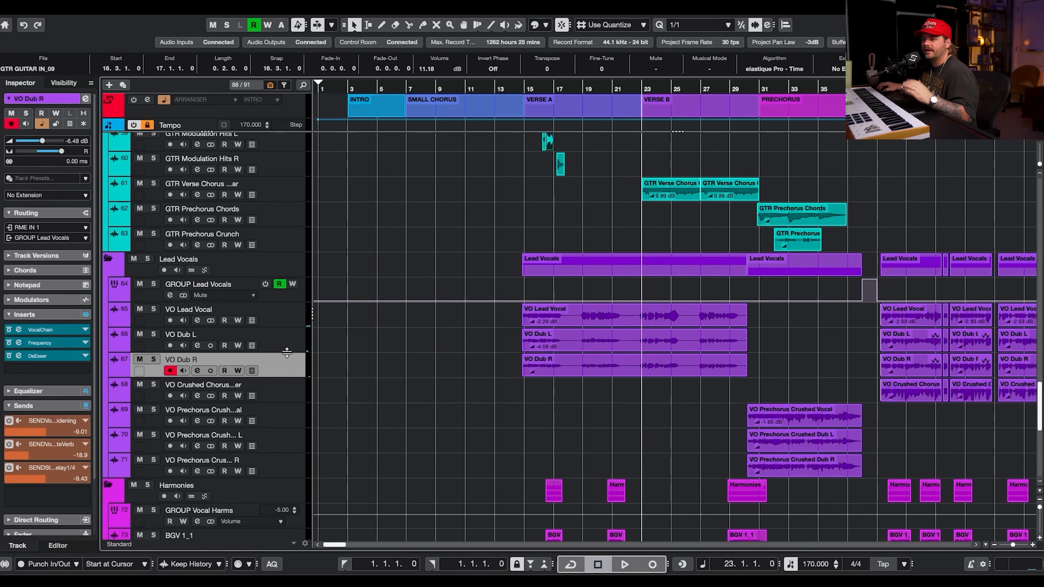
left_click(287, 369)
scroll(373, 361, "down", 3)
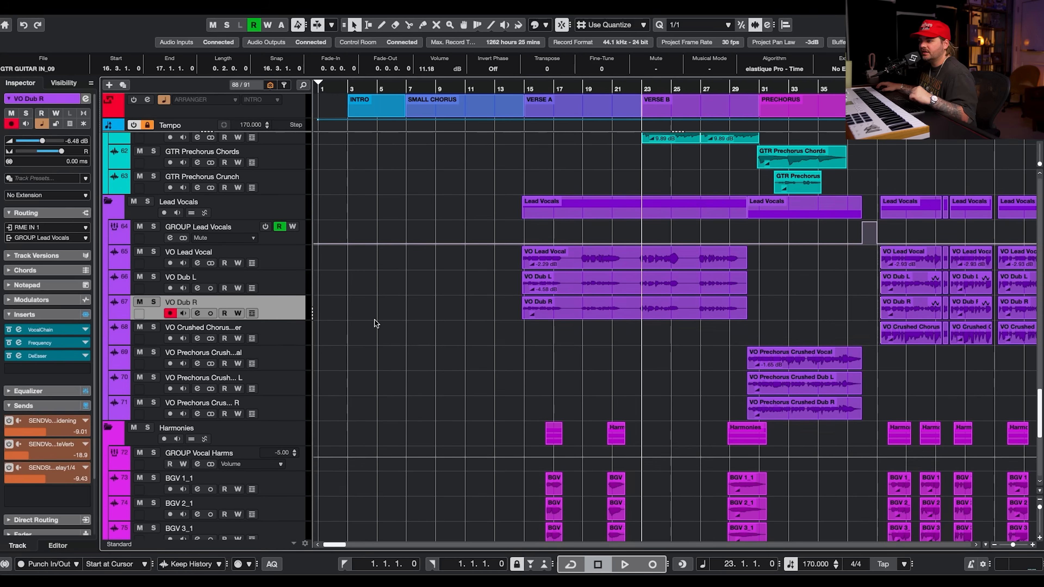
left_click(522, 88)
scroll(604, 361, "down", 6)
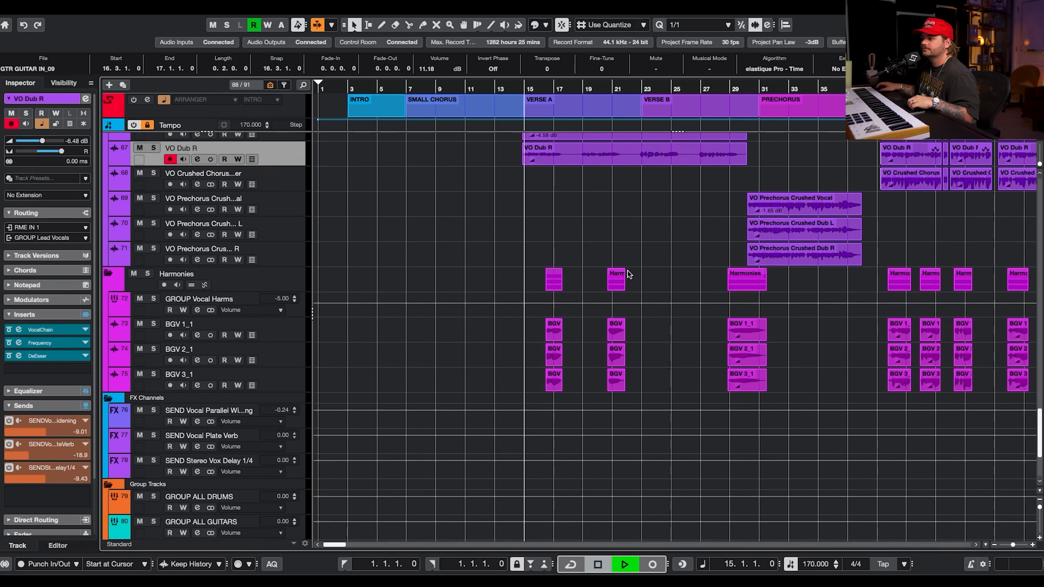
key("space")
Solo the Harmonies folder track and stop playback.
scroll(637, 261, "up", 2)
scroll(637, 262, "up", 1)
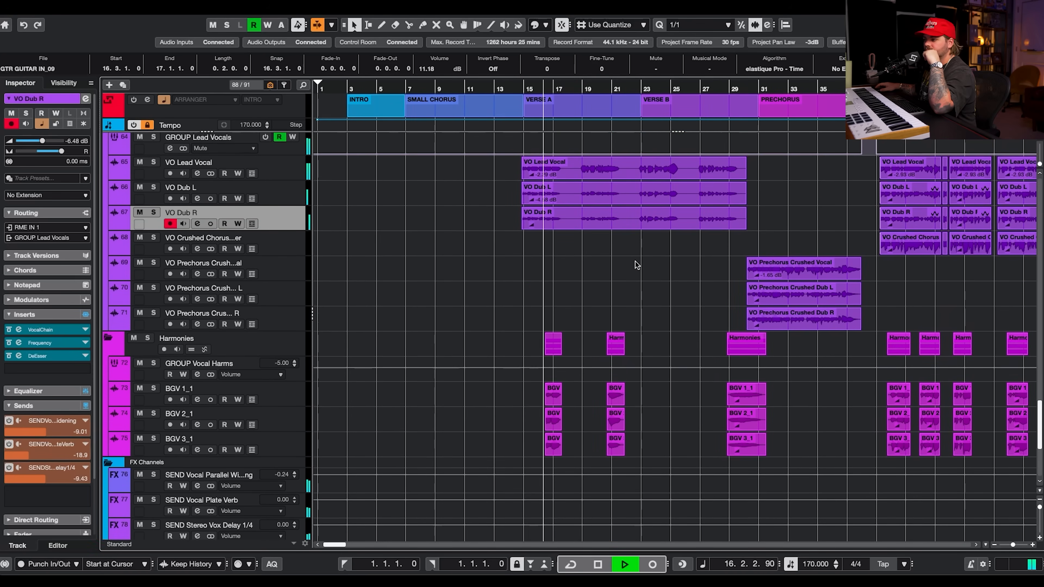
left_click(148, 339)
key("space")
left_click(266, 350)
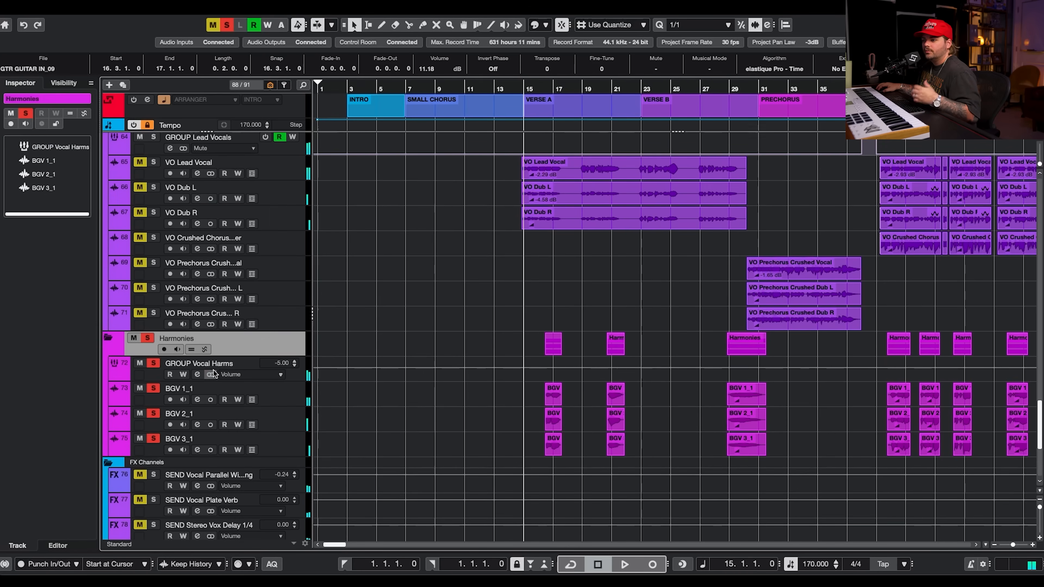
Open the GROUP Vocal Harms channel settings window.
left_click(198, 374)
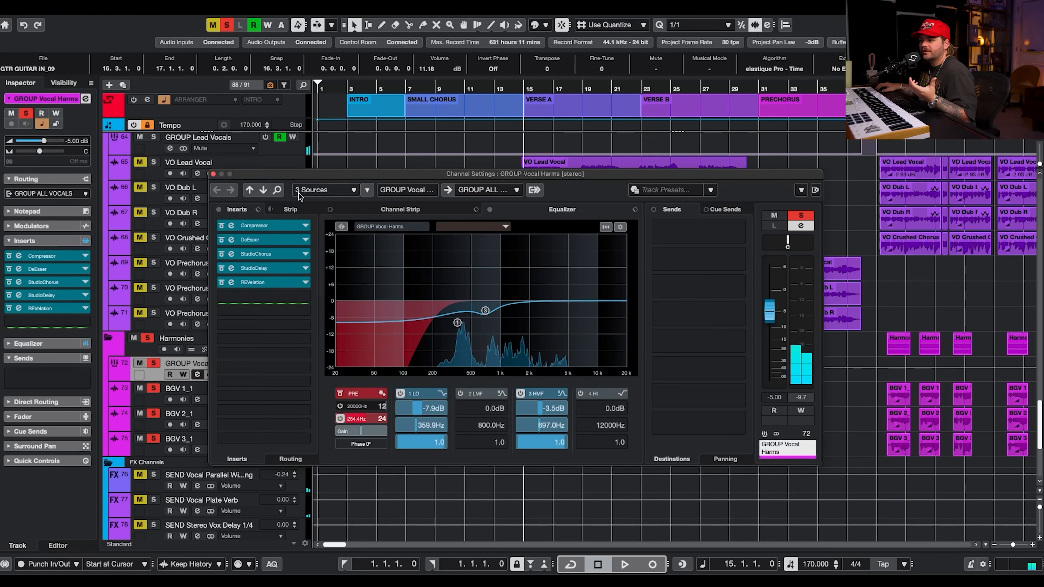
left_click(157, 407)
left_click(156, 377)
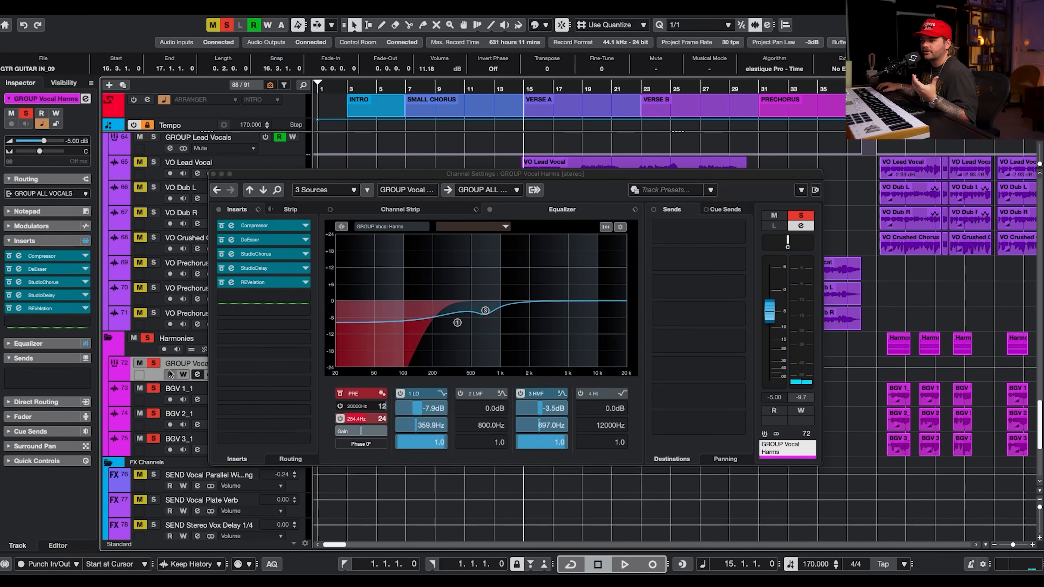
Open the Compressor insert on the GROUP Vocal Harms channel.
left_click(219, 210)
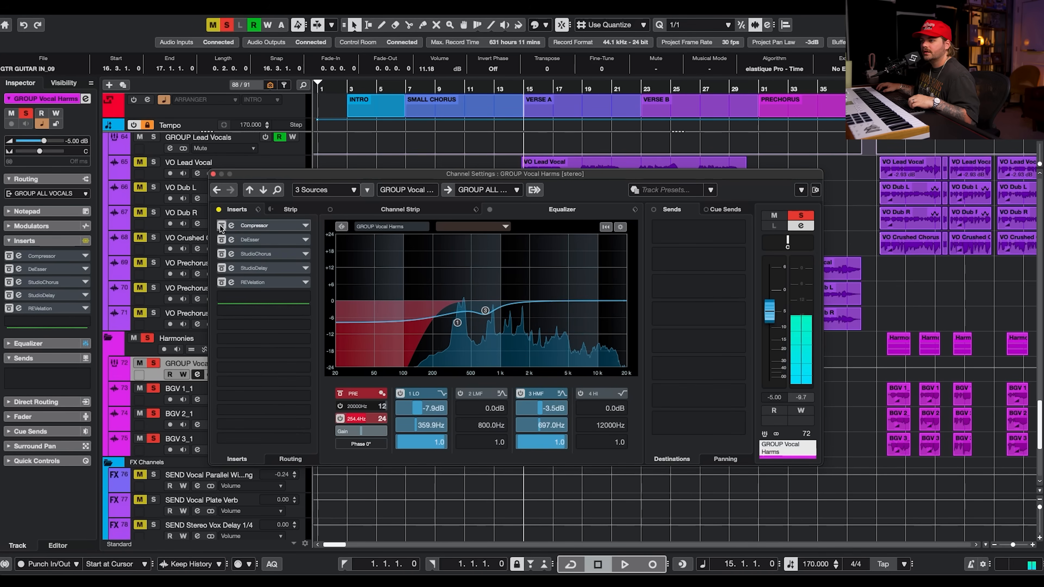
left_click(218, 209)
left_click(249, 224)
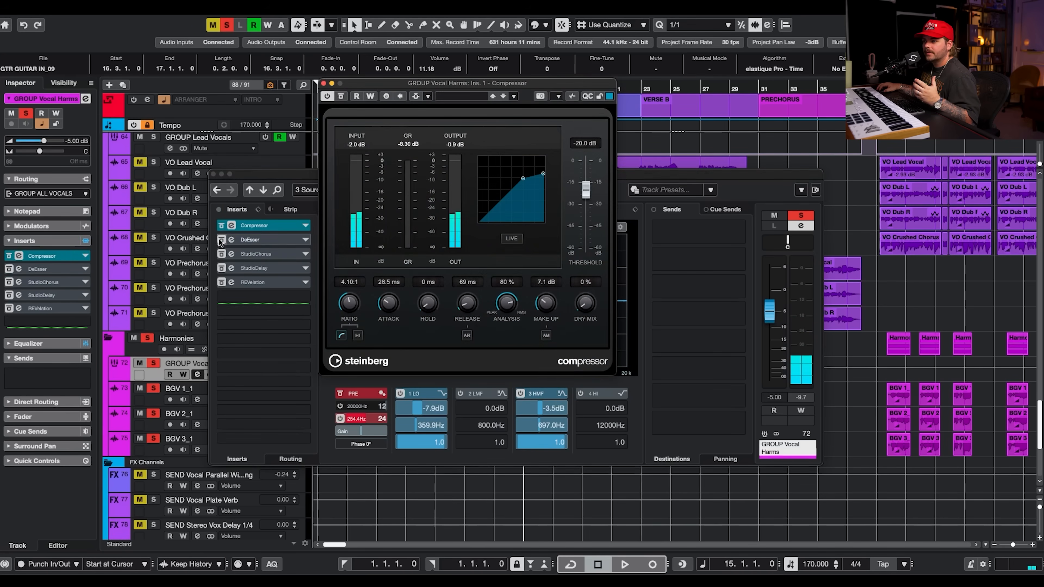
Toggle bypass on the DeEsser, StudioChorus, StudioDelay and REVelation inserts while auditioning playback.
left_click(221, 240)
left_click(220, 254)
key("space")
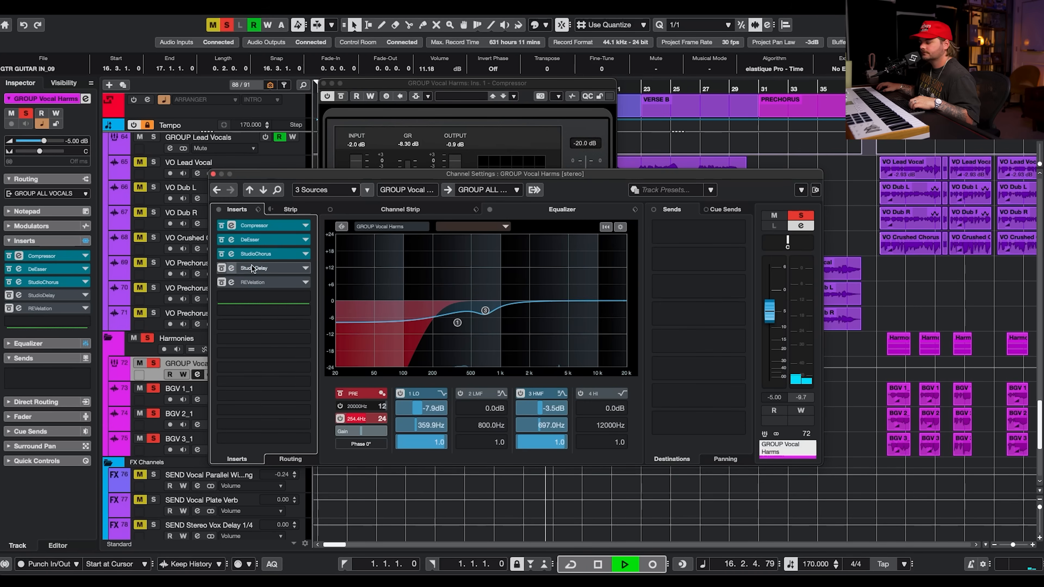
key("space")
left_click(221, 268)
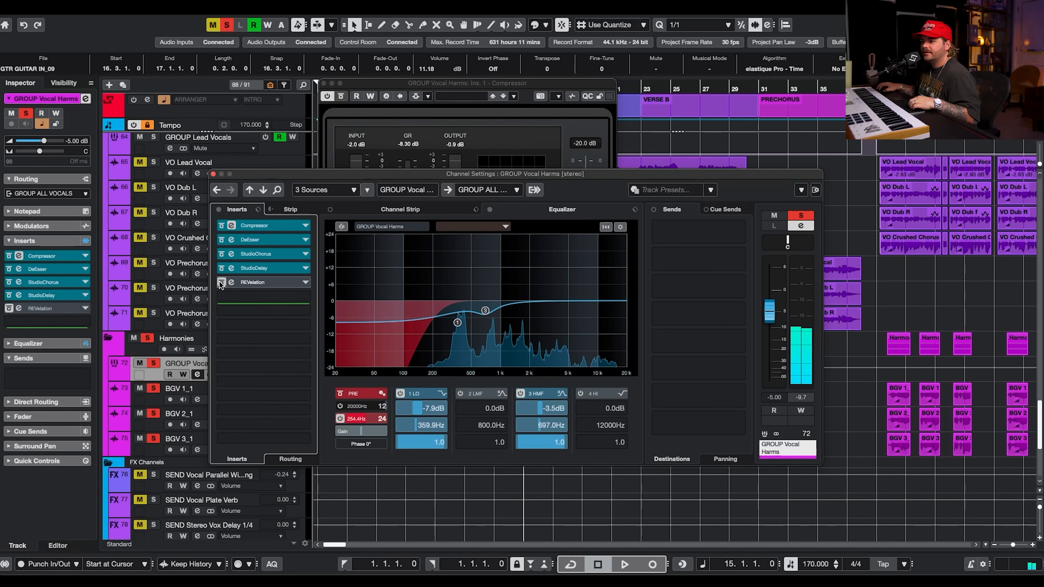
left_click(221, 283)
Open the group's StudioDelay insert, audition it during playback, then close the plugin and channel windows.
left_click(255, 267)
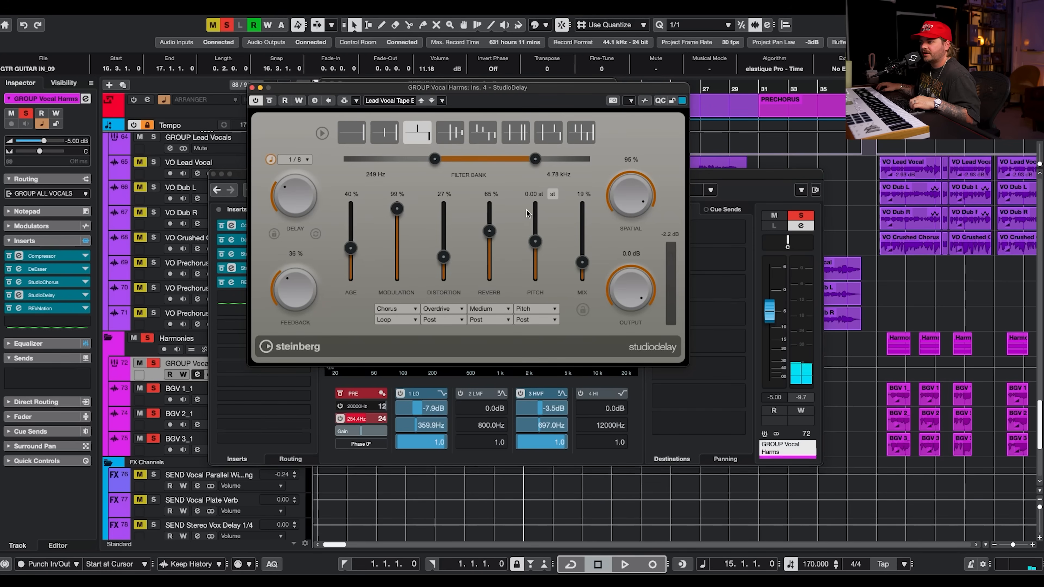
left_click(244, 284)
key("space")
left_click(199, 70)
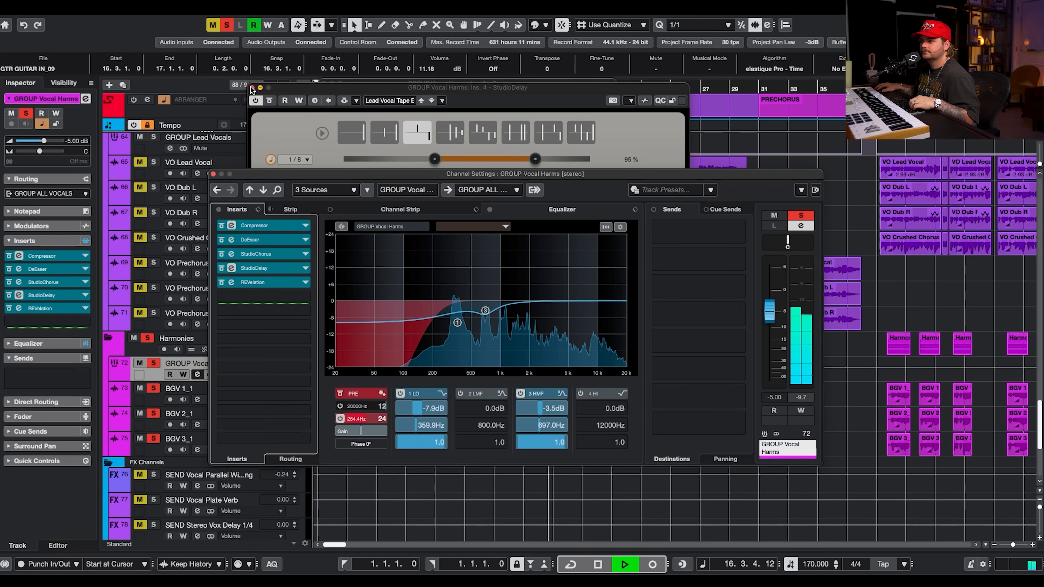
left_click(252, 87)
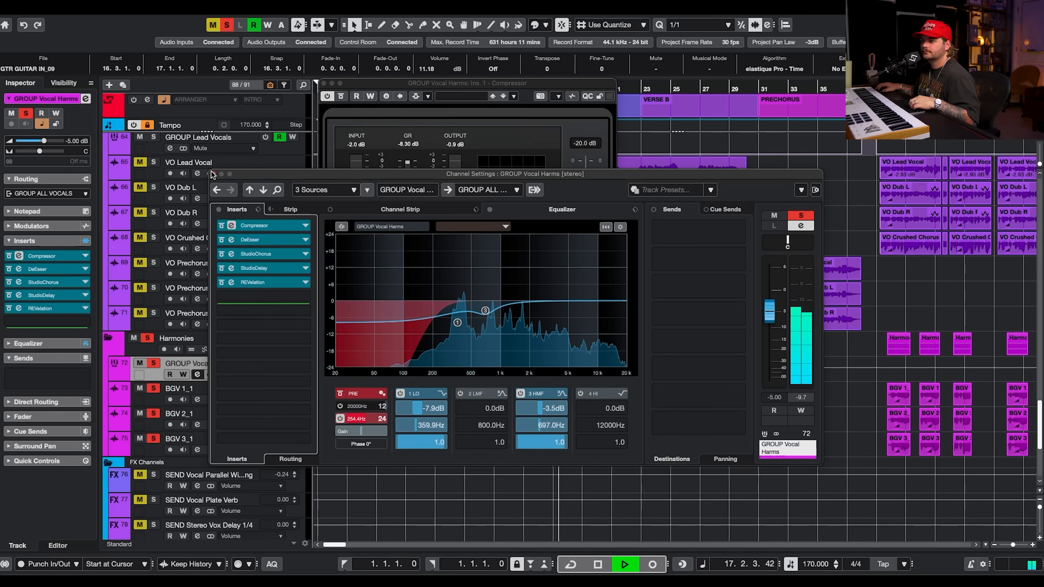
left_click(213, 174)
left_click(324, 83)
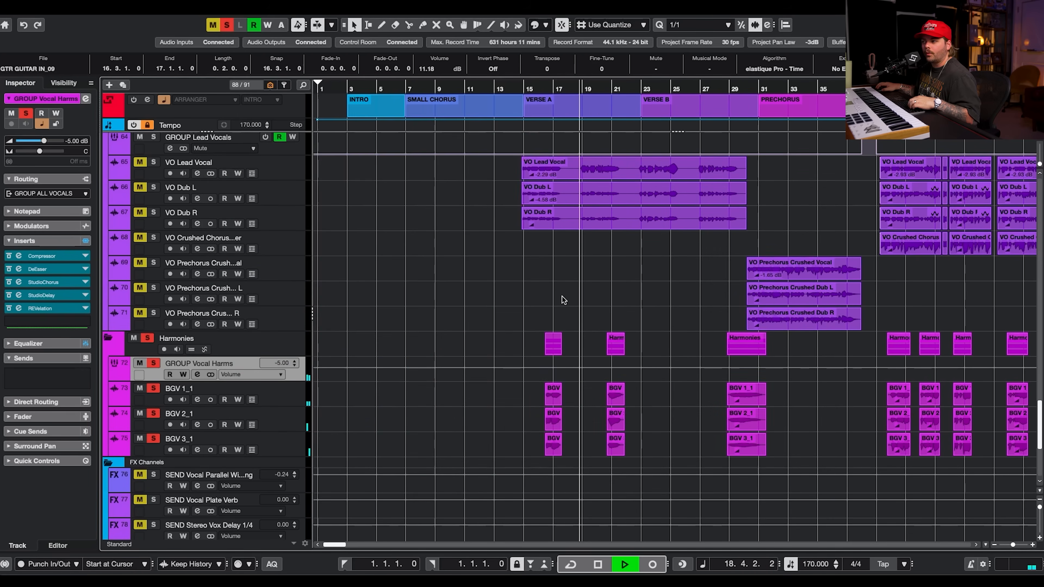
key("space")
Clear all solos and bring the guitar tracks into view.
left_click(229, 25)
scroll(587, 229, "up", 4)
scroll(587, 229, "right", 5)
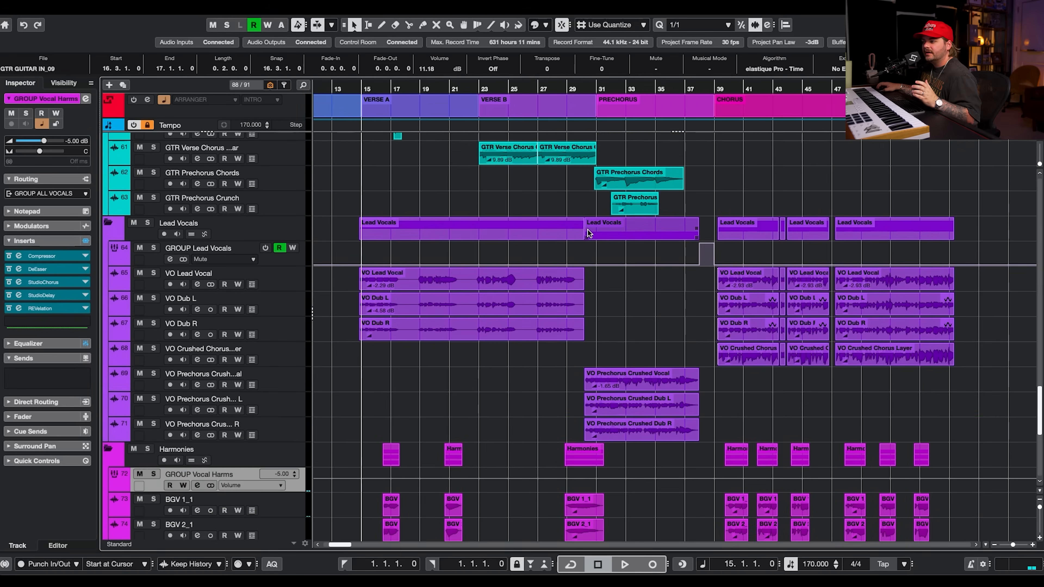
scroll(616, 343, "up", 3)
scroll(616, 342, "down", 2)
scroll(616, 343, "right", 3)
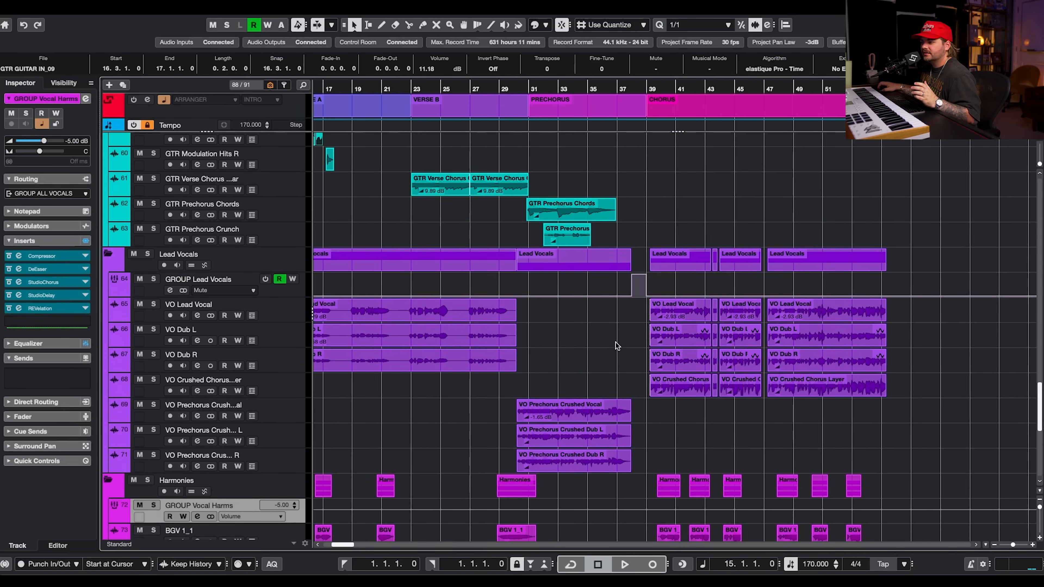
scroll(616, 343, "down", 8)
scroll(616, 343, "left", 3)
scroll(615, 343, "up", 10)
scroll(616, 343, "right", 3)
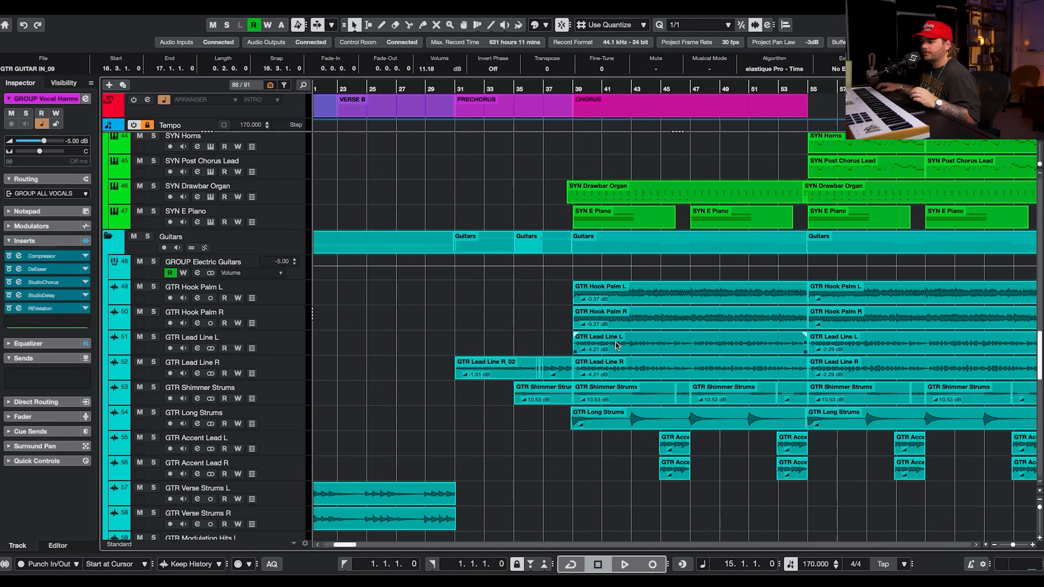
Solo the GTR Lead Line R track, play it, and briefly open its channel settings.
left_click(154, 362)
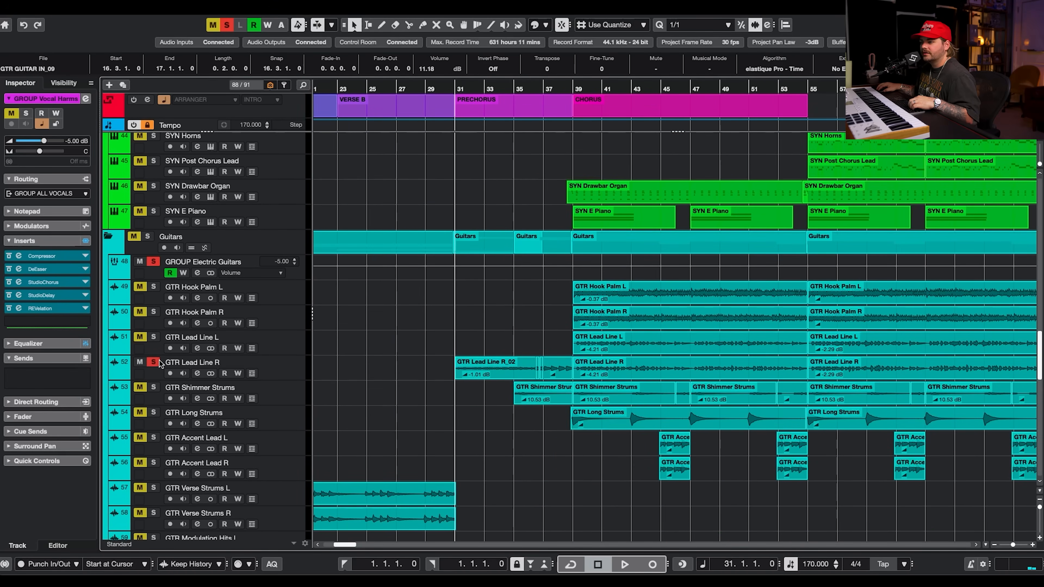
left_click(278, 366)
key("space")
scroll(246, 368, "down", 1)
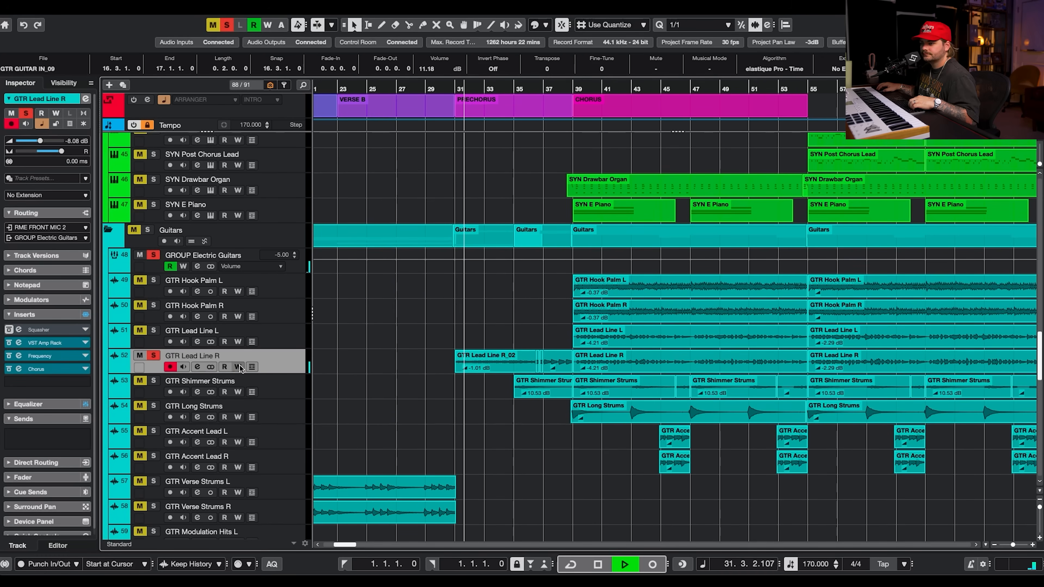
left_click(197, 367)
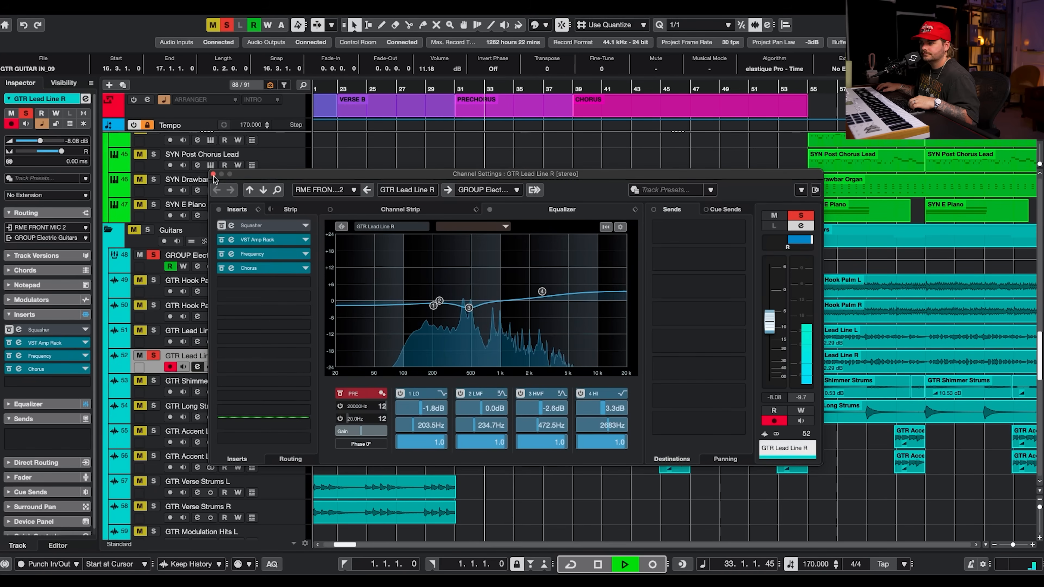
key("Escape")
Add a solo on the GTR Shimmer Strums track during playback, then stop.
left_click(153, 380)
scroll(450, 366, "down", 1)
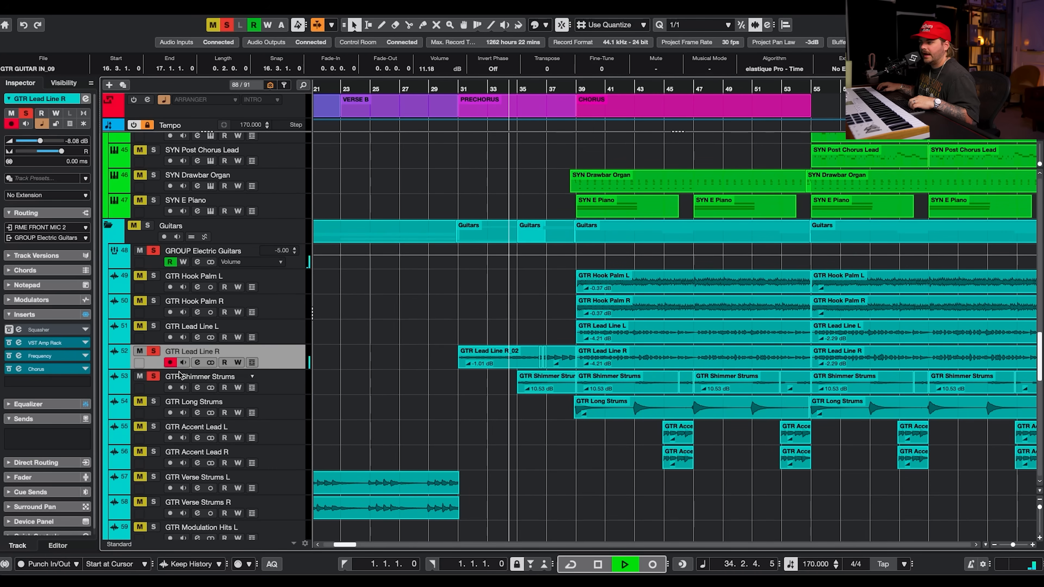
scroll(457, 397, "down", 6)
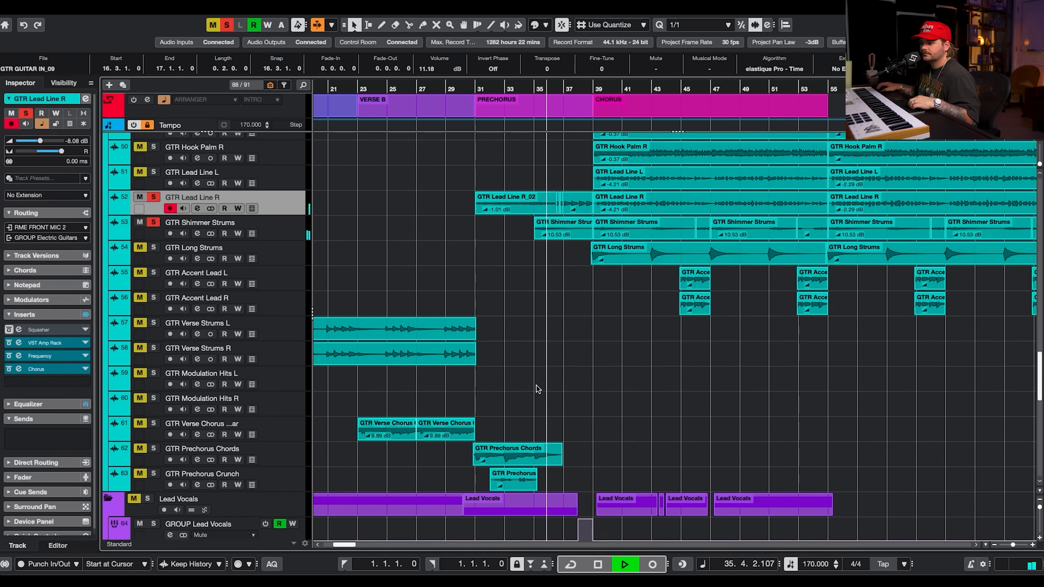
key("space")
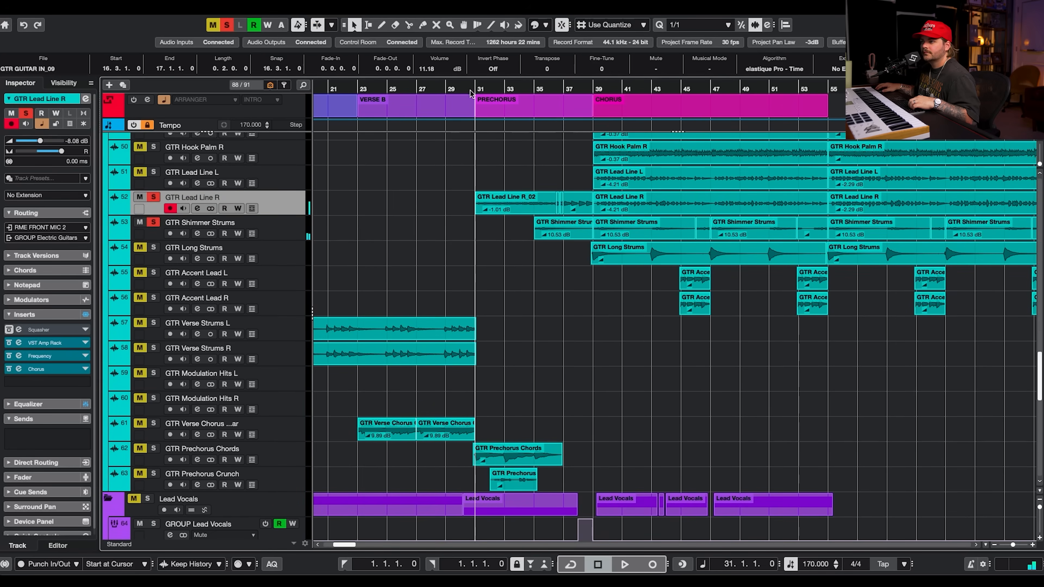
Clear the solos, solo the GTR Prechorus Crunch track and play it from the prechorus.
left_click(227, 25)
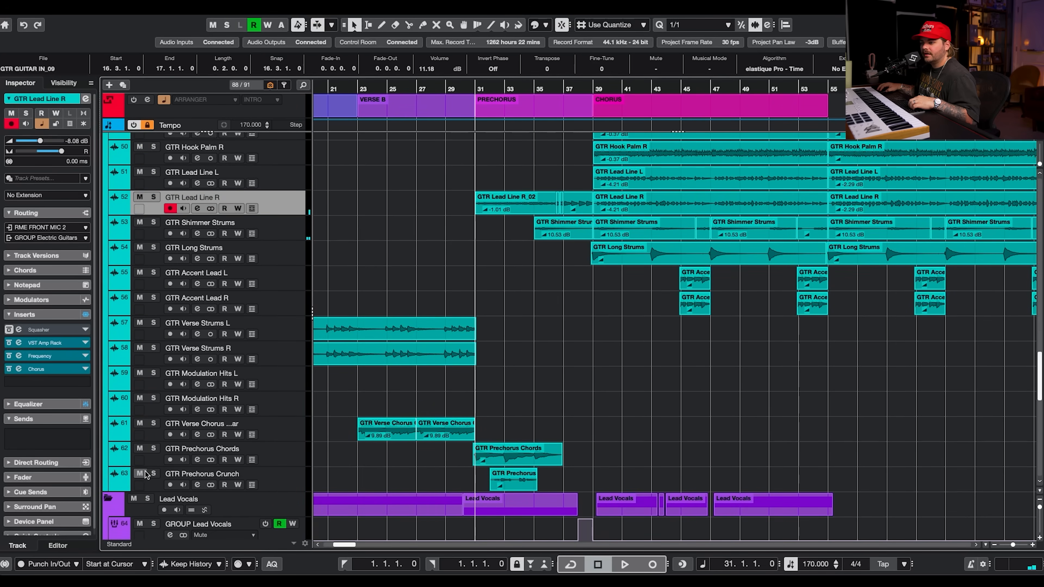
left_click(153, 474)
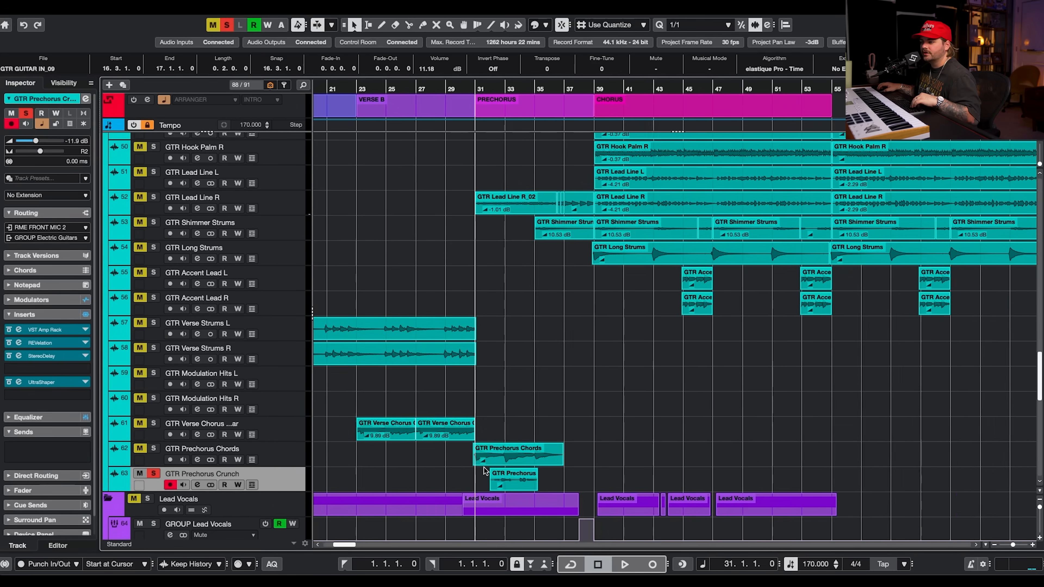
scroll(484, 470, "up", 3)
left_click(548, 496)
key("space")
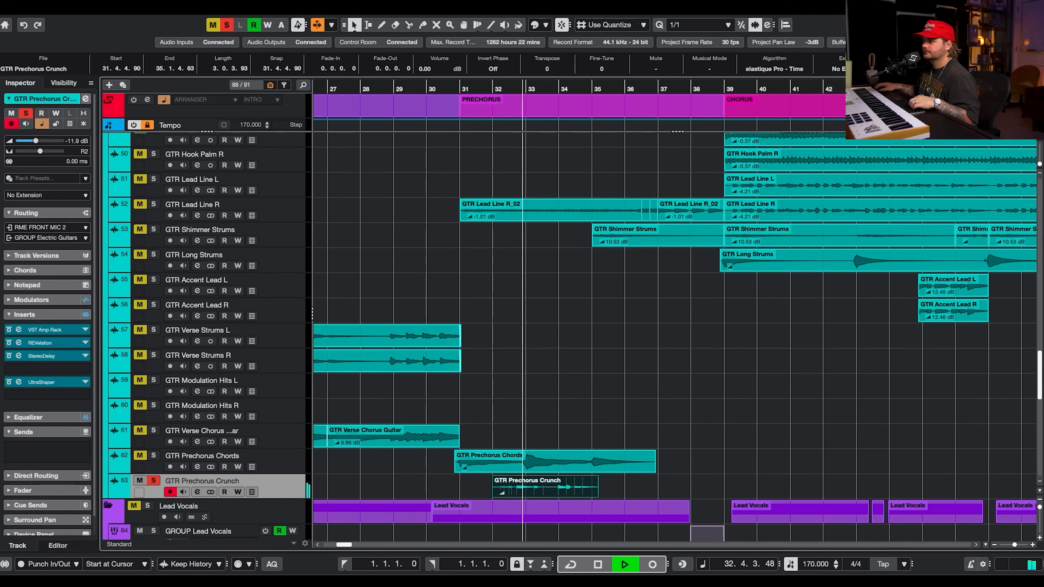
Open the Modulators zone for GTR Prechorus Crunch to view its Envelope Follower settings.
key("alt+super+b")
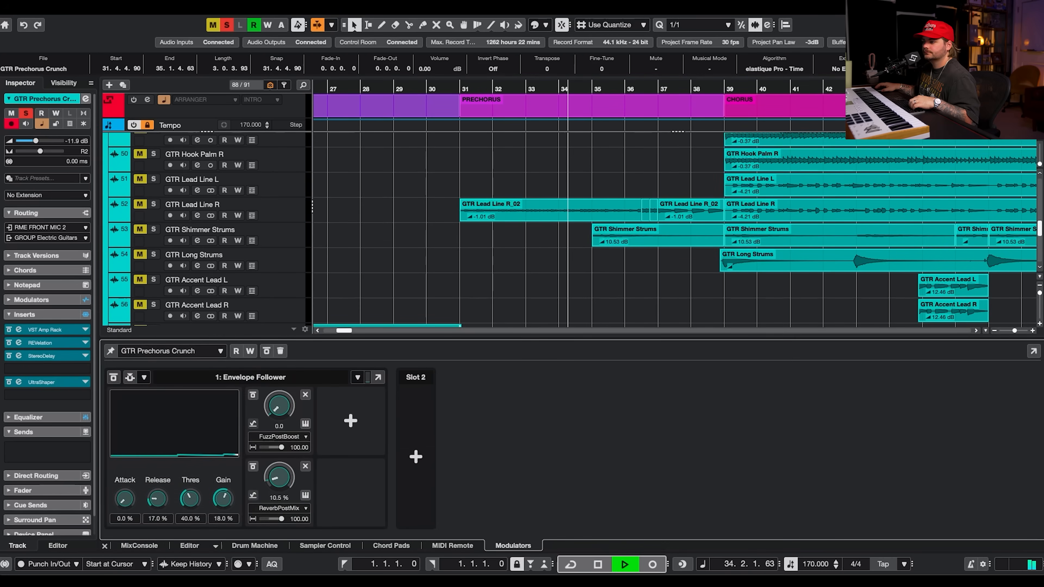
scroll(509, 266, "down", 5)
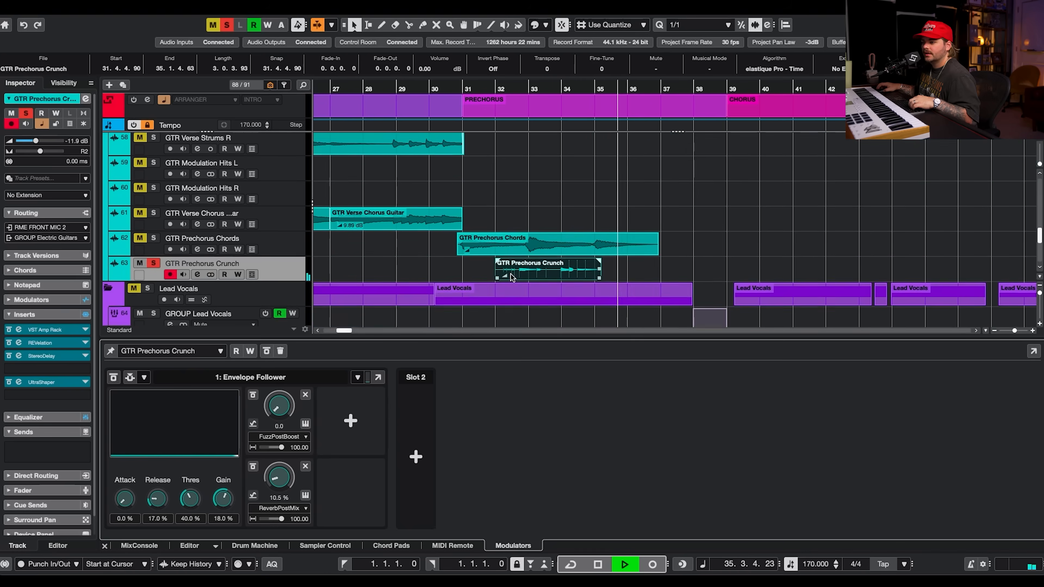
key("space")
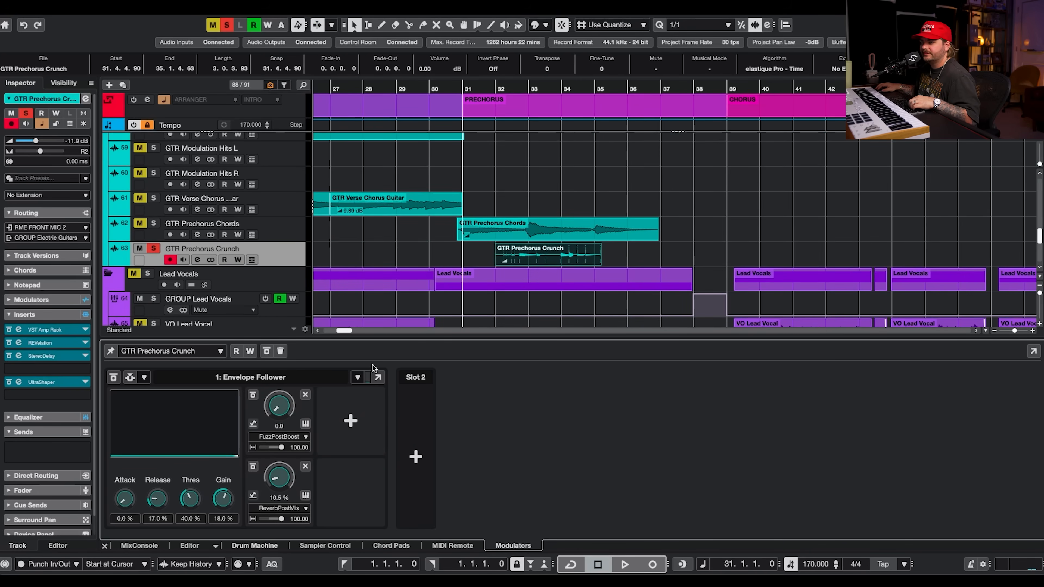
key("space")
Play the GTR Prechorus Crunch part from bar 32 to audition the Envelope Follower modulation.
left_click(520, 92)
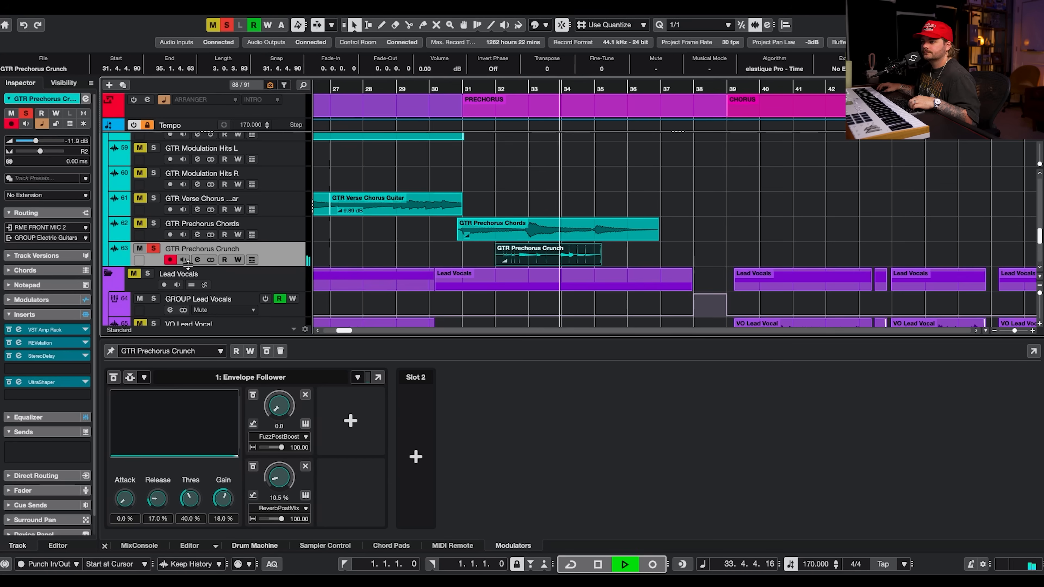
key("space")
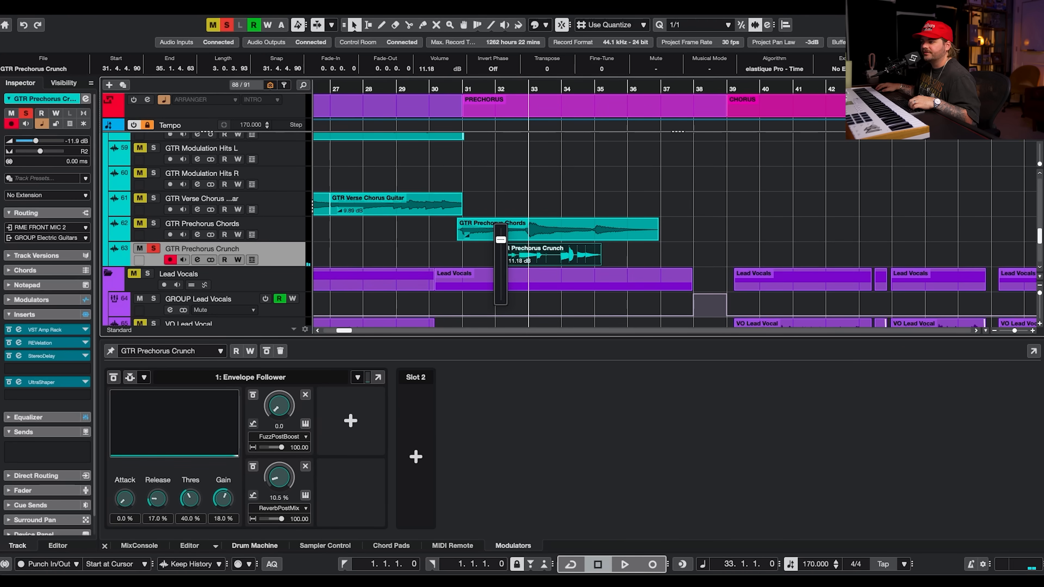
key("space")
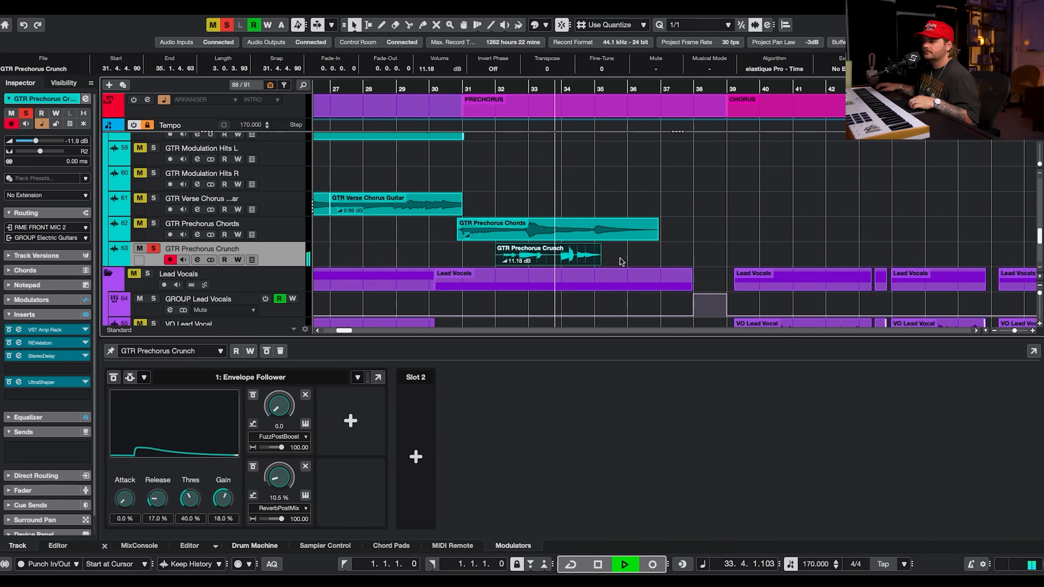
key("space")
left_click(502, 260)
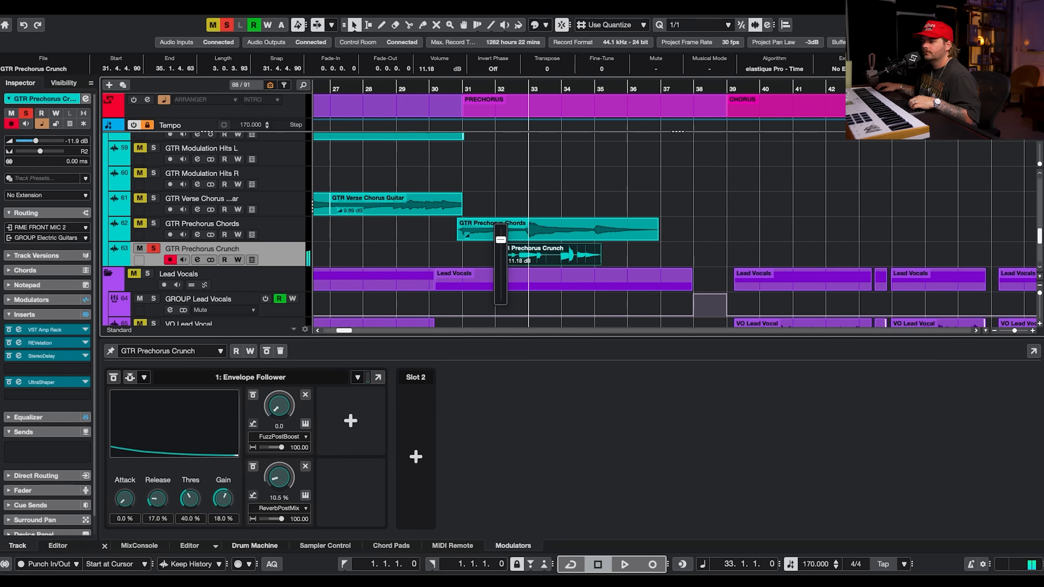
left_click_drag(500, 247, 507, 263)
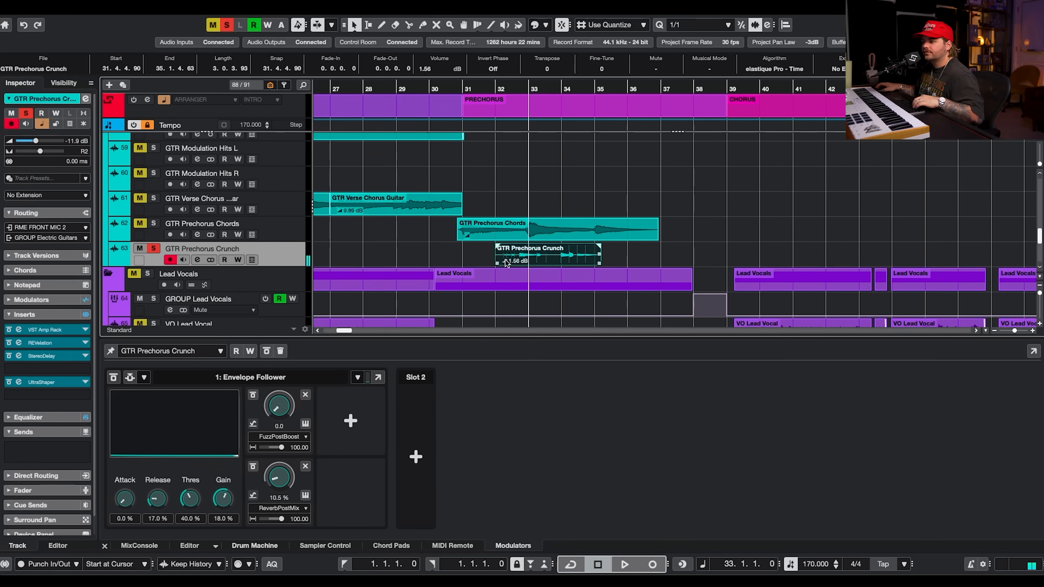
left_click(693, 223)
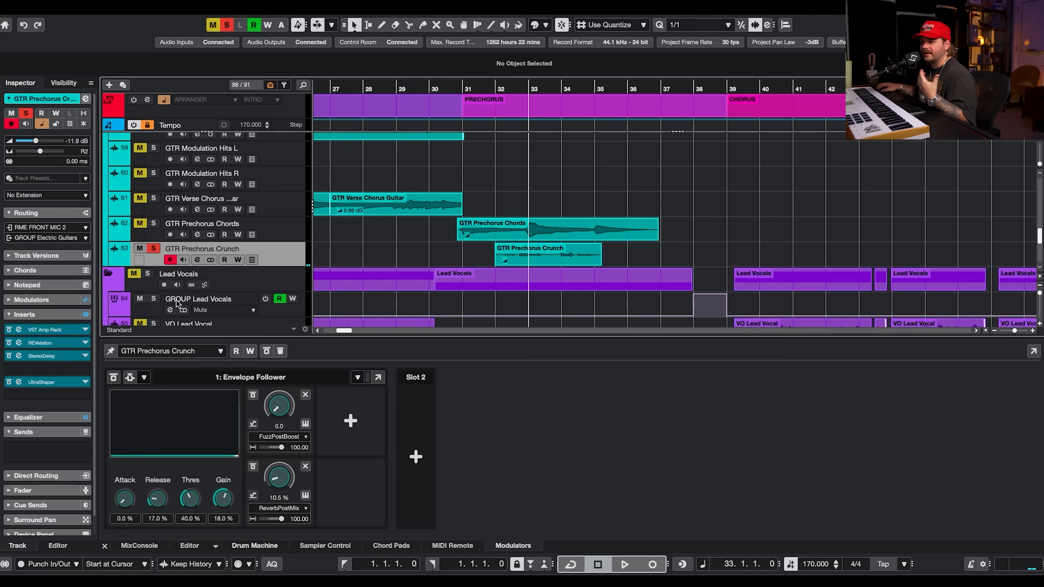
Move the solo from GTR Prechorus Crunch to FX Glitched Horns and play it with its channel settings open.
left_click(154, 249)
key("alt+super+e")
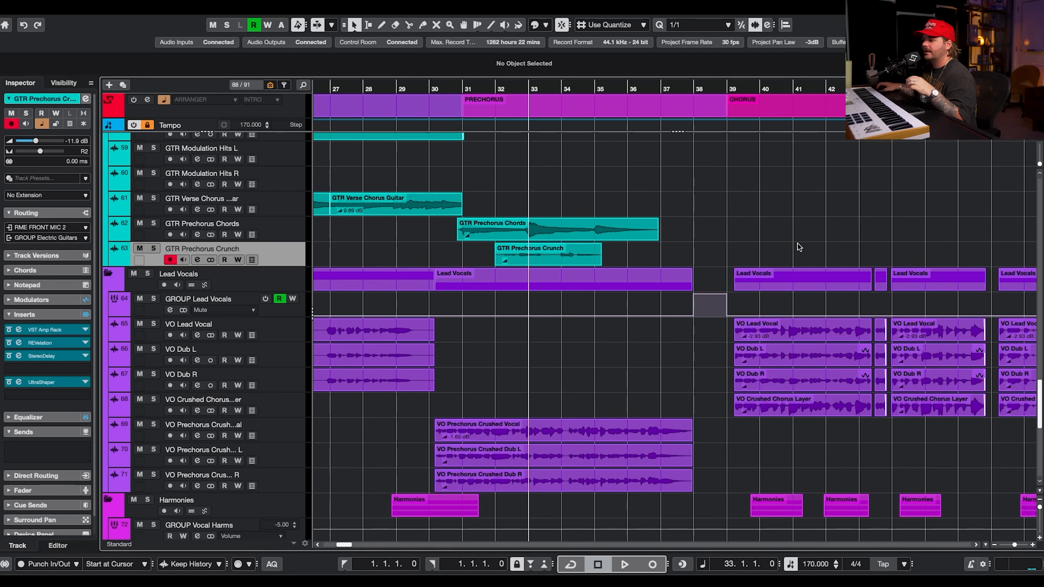
scroll(798, 243, "up", 15)
scroll(797, 246, "up", 10)
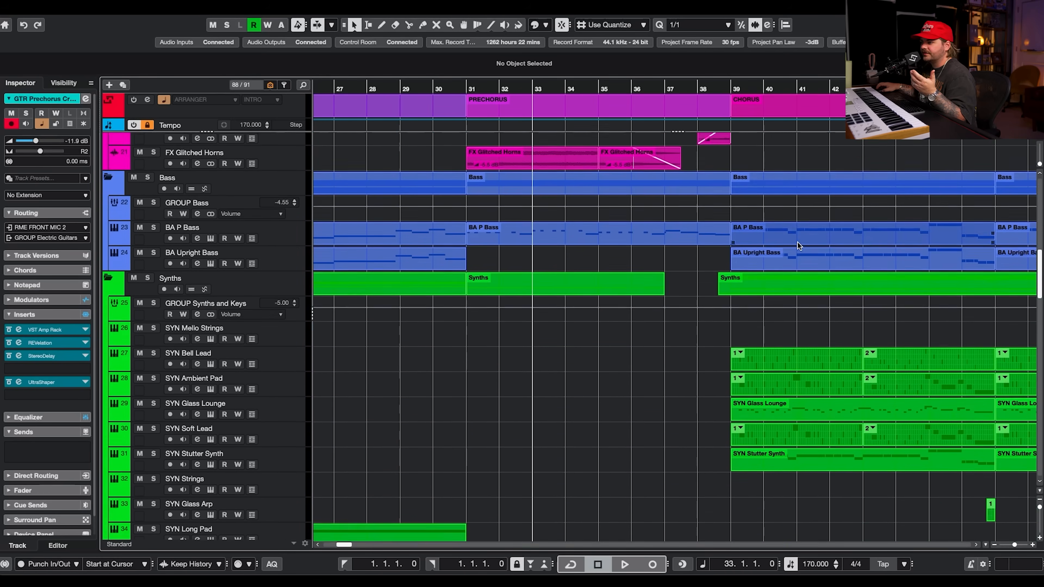
scroll(798, 246, "down", 20)
scroll(798, 242, "up", 20)
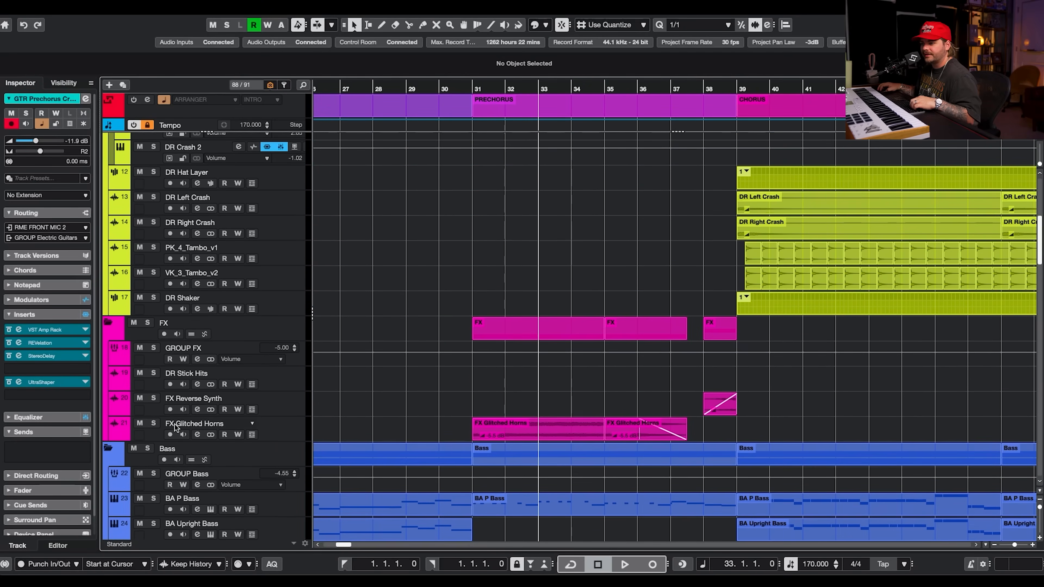
left_click(154, 423)
left_click(253, 436)
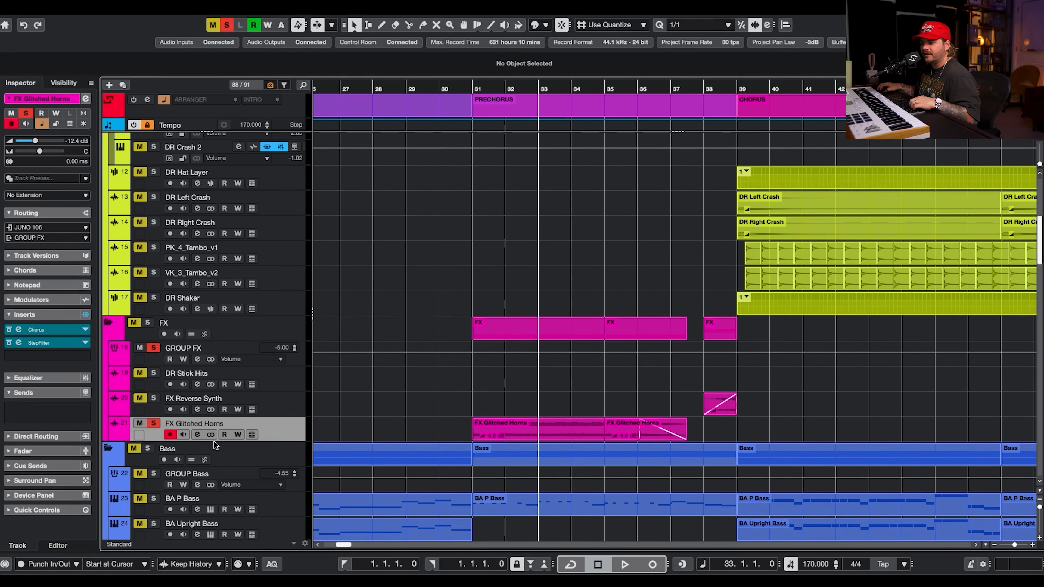
left_click(196, 435)
key("space")
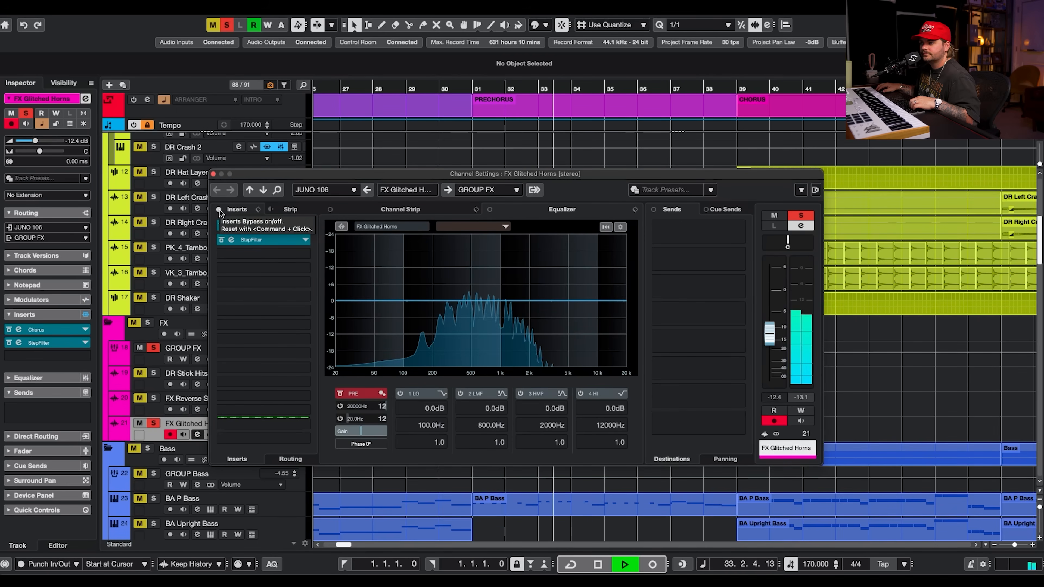
Toggle the bypass of the FX Glitched Horns Chorus and StepFilter inserts while auditioning playback.
left_click(219, 211)
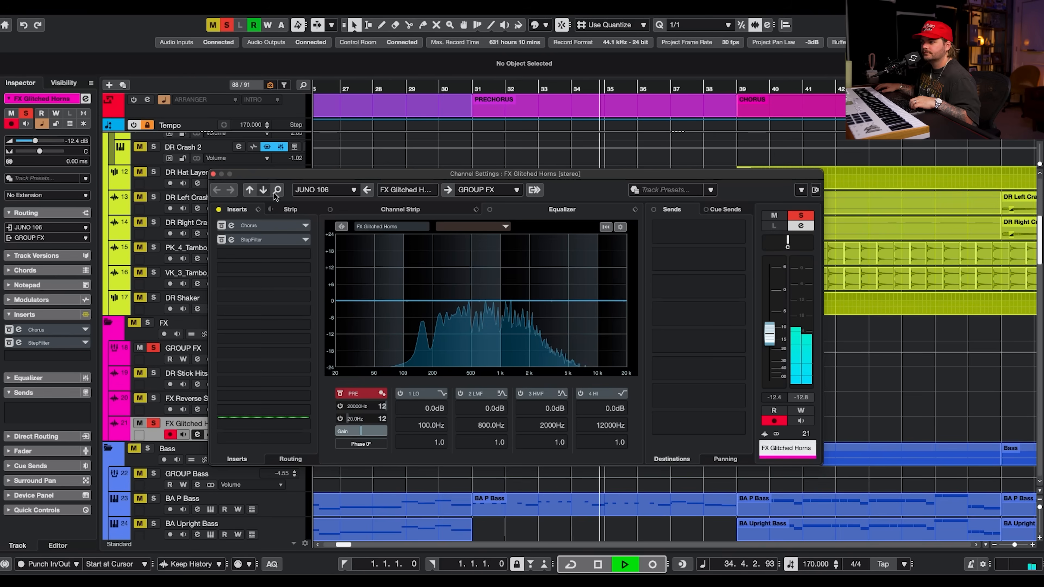
left_click_drag(347, 175, 325, 53)
left_click(201, 104)
left_click(209, 104)
left_click_drag(1001, 143, 340, 137)
left_click(201, 118)
key("space")
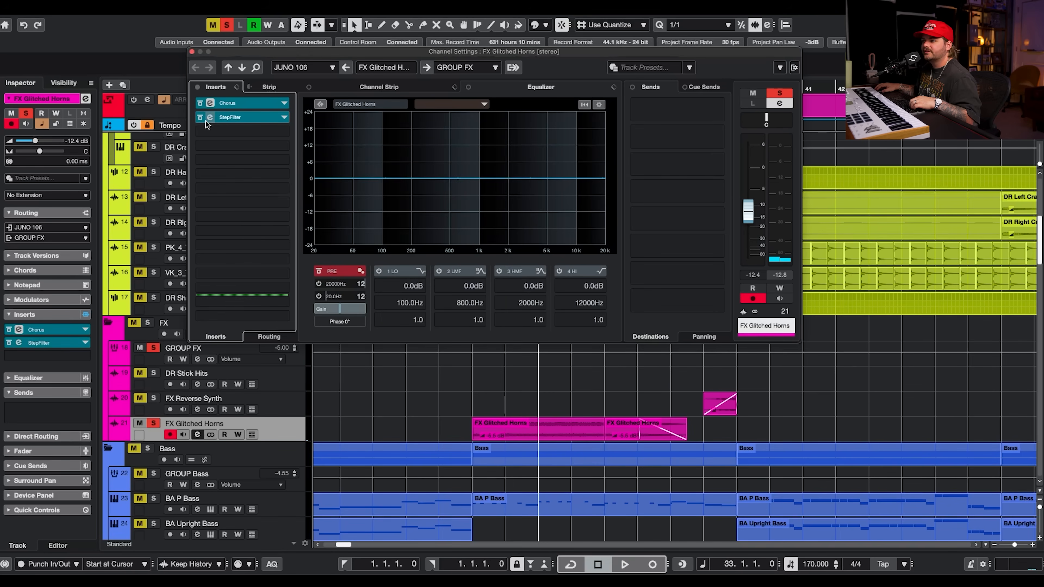
Open the StepFilter and Chorus plugin windows on FX Glitched Horns during playback, then close them.
left_click(232, 118)
left_click_drag(946, 66, 327, 112)
key("space")
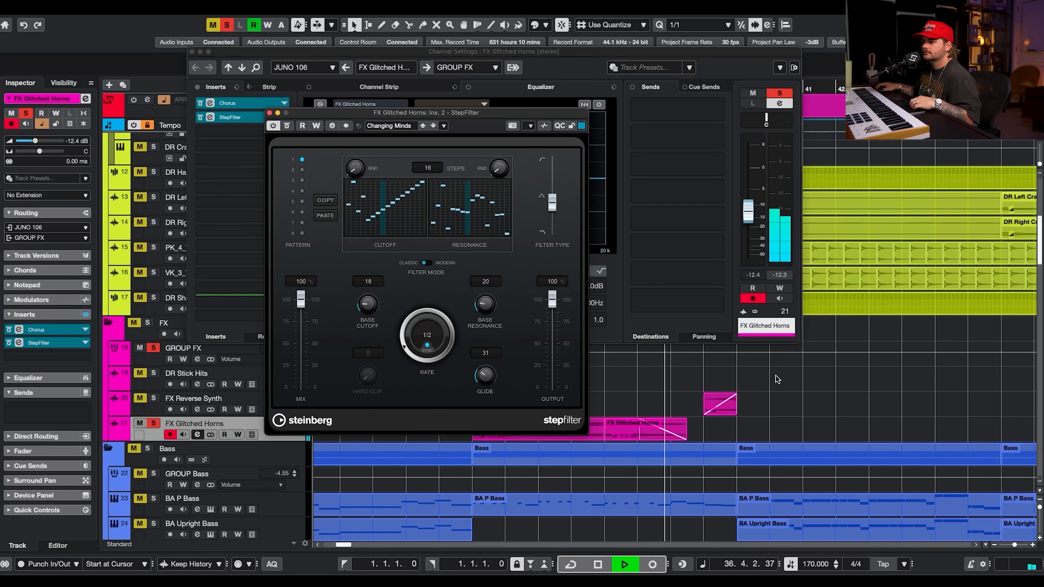
key("space")
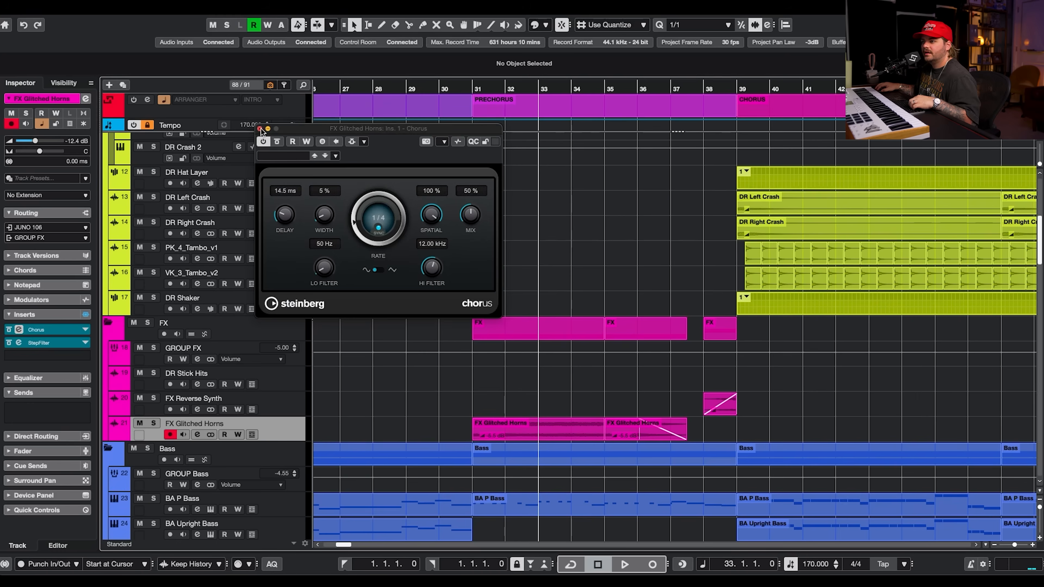
left_click(261, 131)
Solo the VO Prechorus Crushed Vocal track and open its channel settings.
scroll(547, 239, "down", 20)
scroll(548, 242, "down", 10)
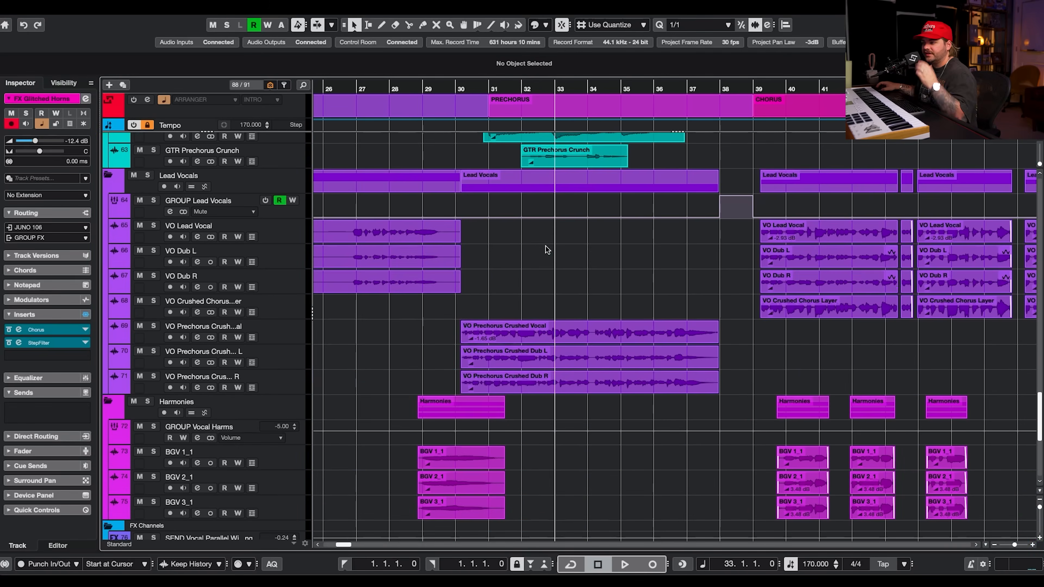
left_click(159, 327)
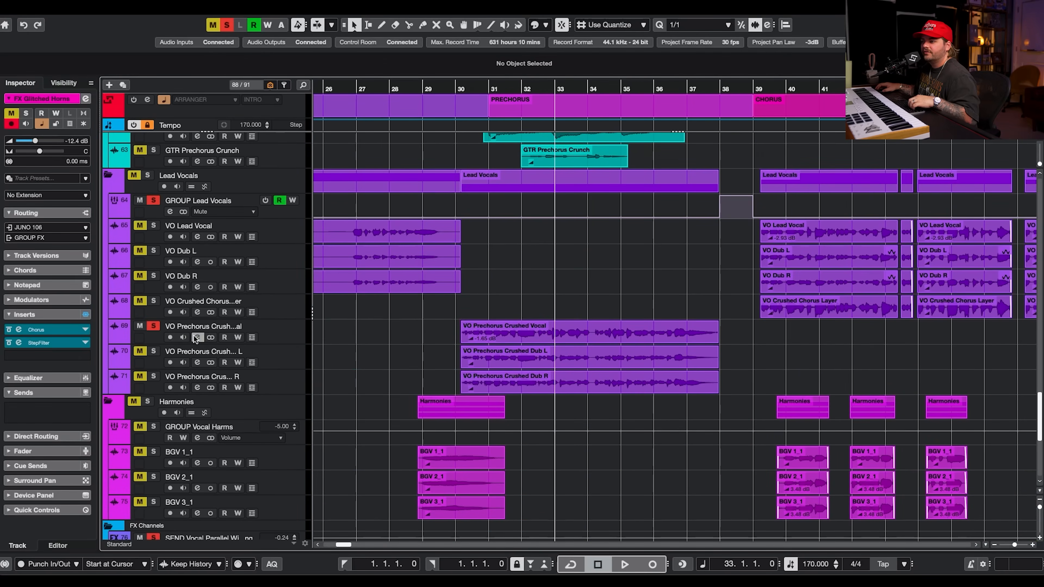
left_click(196, 336)
Open the VocalChain insert and inspect its EQ II, Saturator, Delay and Reverb modules during playback, then close it.
left_click(243, 103)
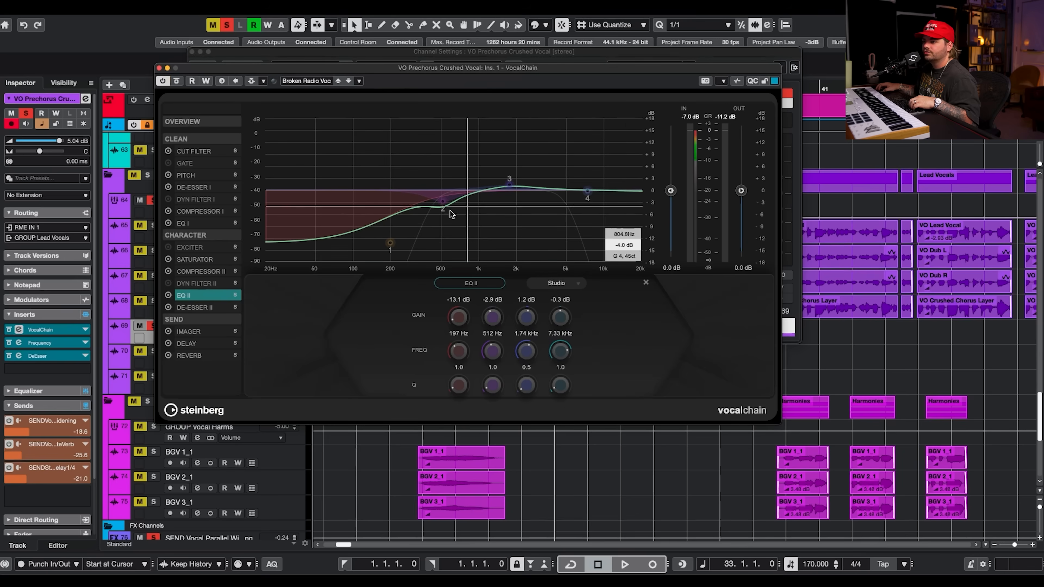
left_click(208, 261)
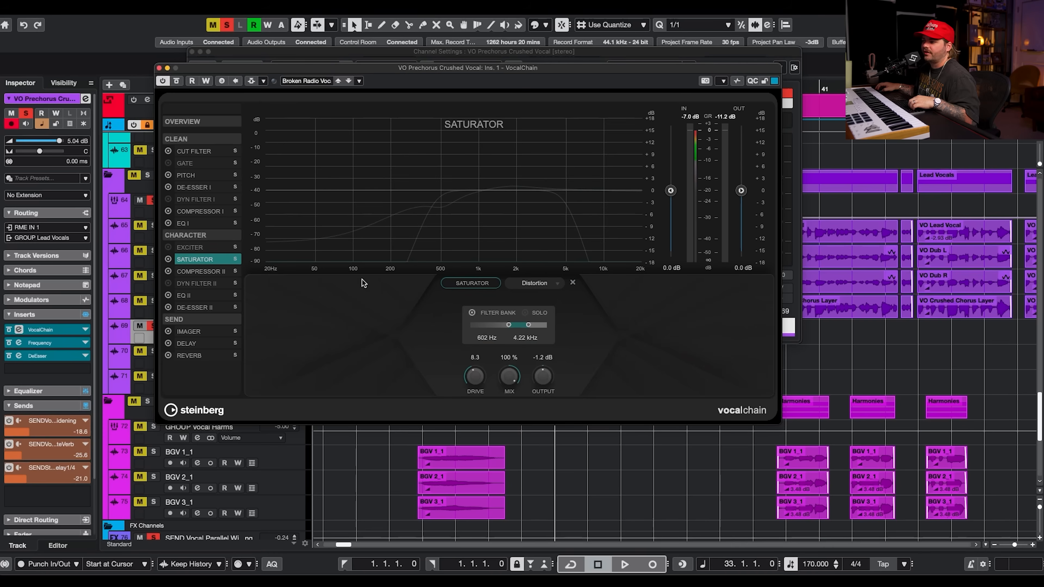
left_click(204, 344)
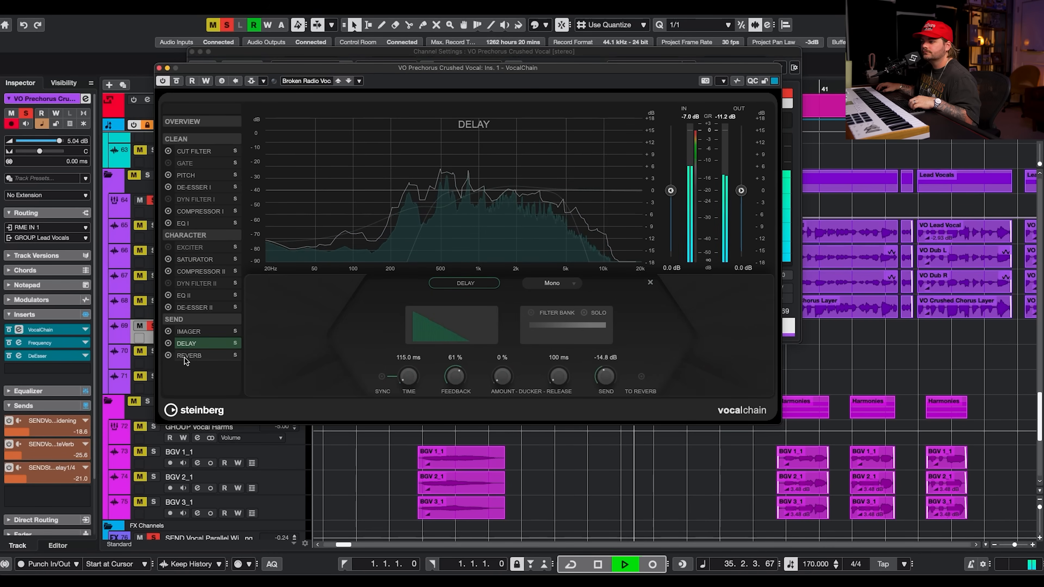
left_click(191, 357)
key("space")
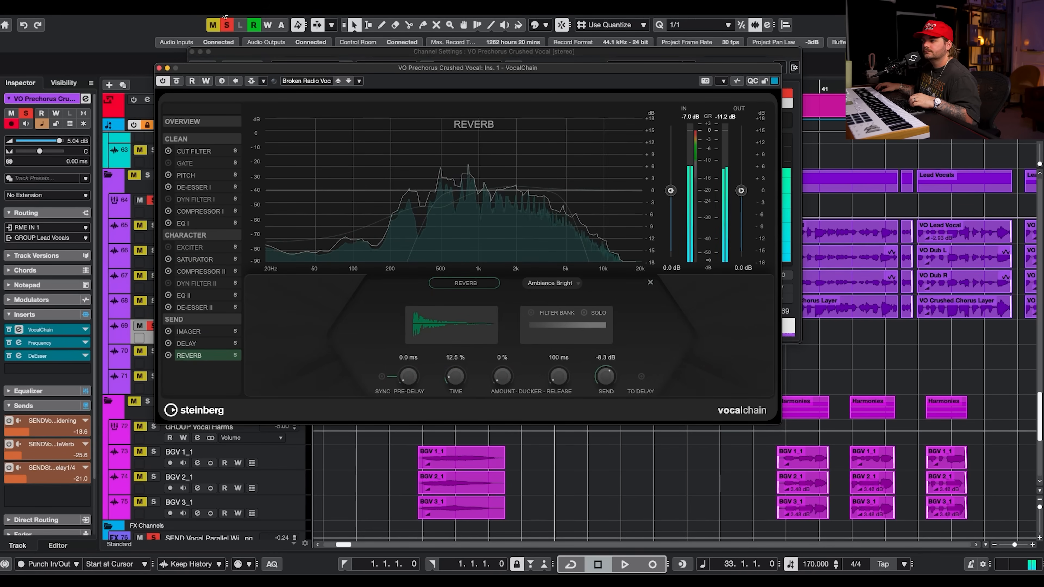
left_click(159, 67)
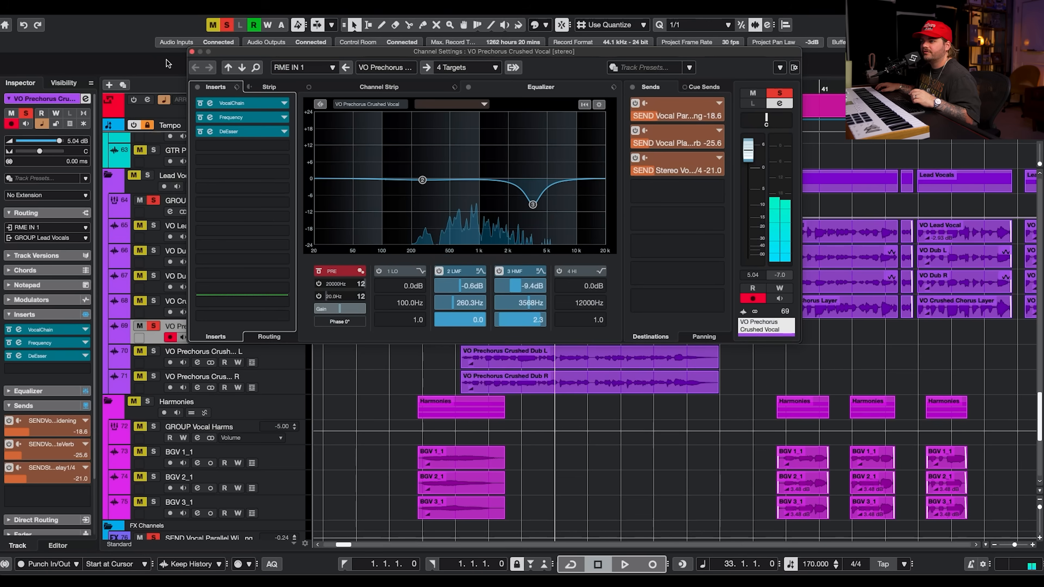
Clear all solos, solo VO Prechorus Crushed Dub L and briefly view its channel settings.
left_click(229, 27)
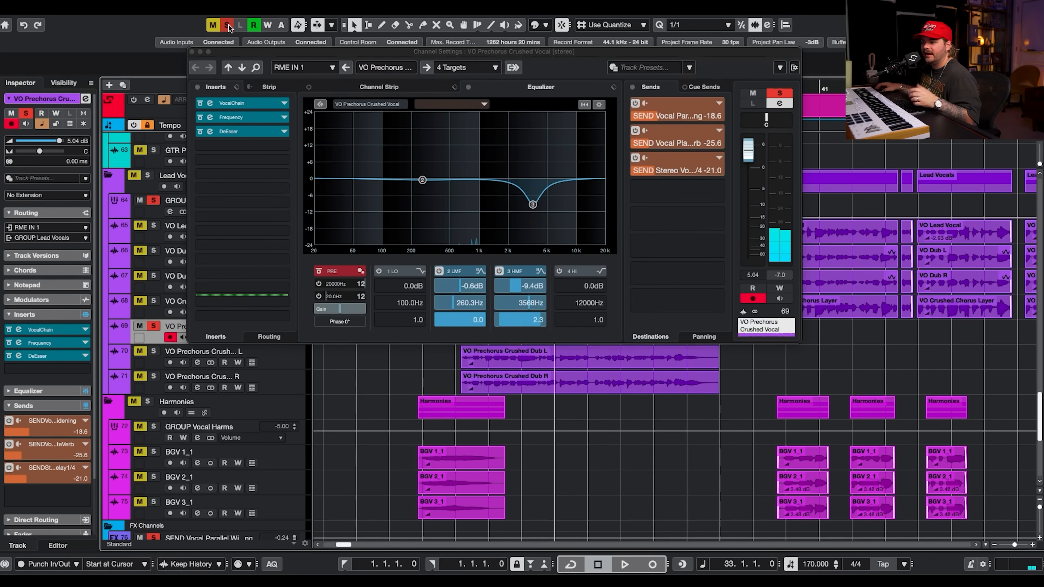
left_click(154, 350)
left_click(283, 364)
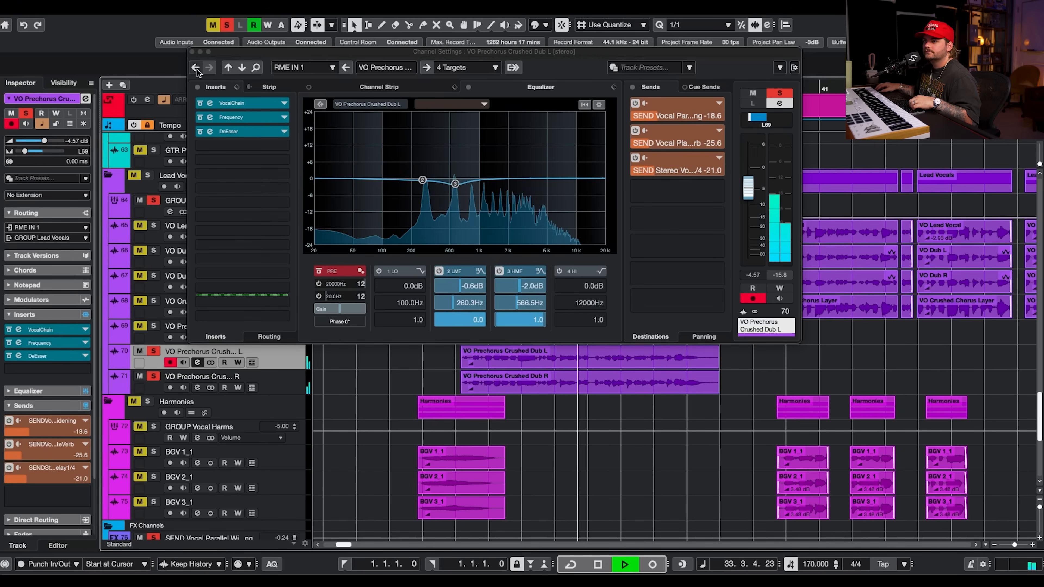
left_click(192, 53)
left_click(193, 52)
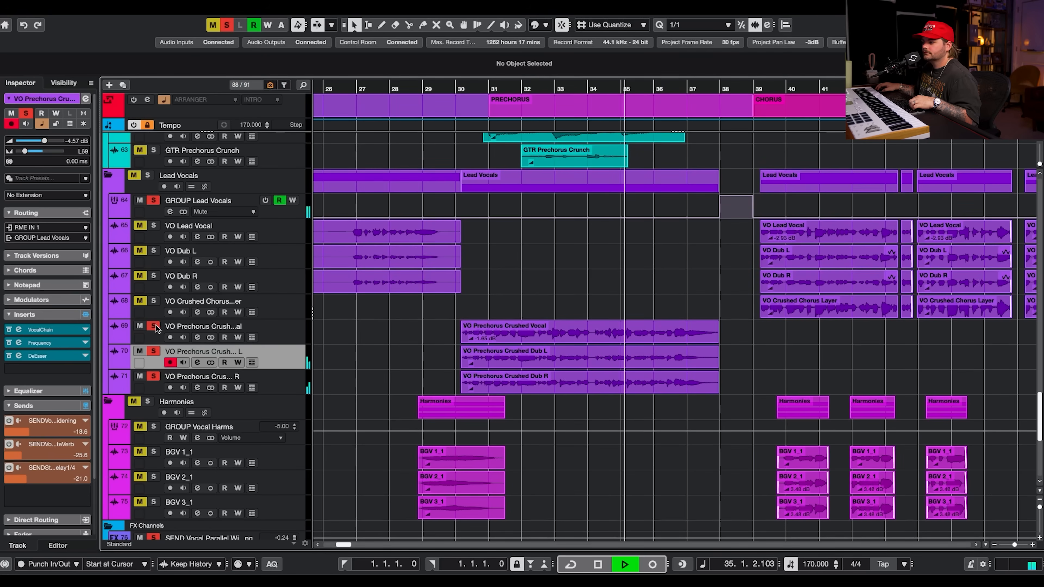
Scroll through the project's tracks to survey the full arrangement.
scroll(155, 326, "down", 5)
scroll(509, 326, "up", 10)
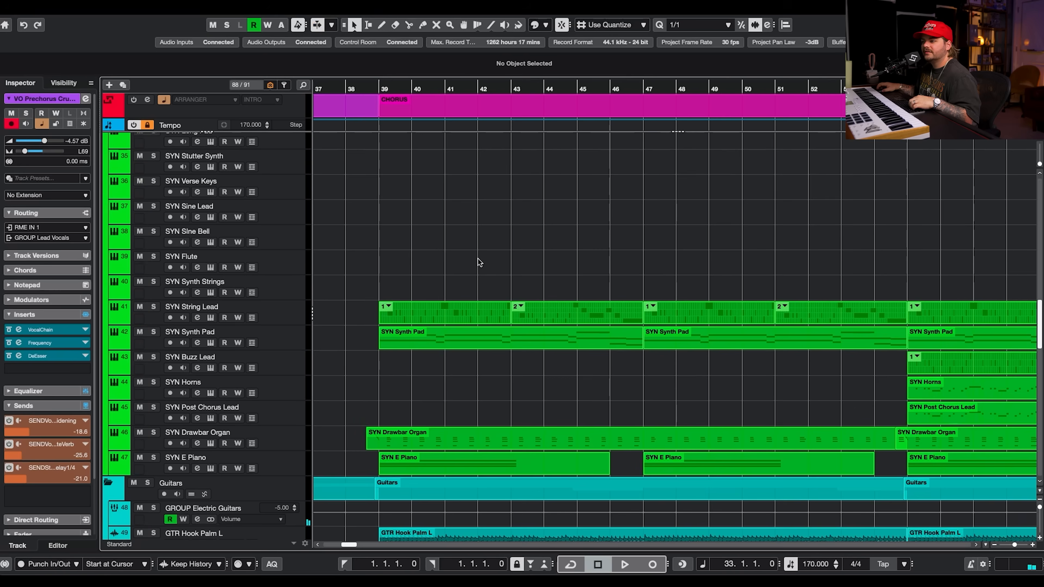
scroll(506, 284, "up", 3)
scroll(534, 303, "up", 5)
scroll(533, 303, "down", 4)
scroll(533, 302, "down", 8)
scroll(533, 303, "down", 3)
scroll(533, 307, "down", 2)
scroll(631, 340, "up", 6)
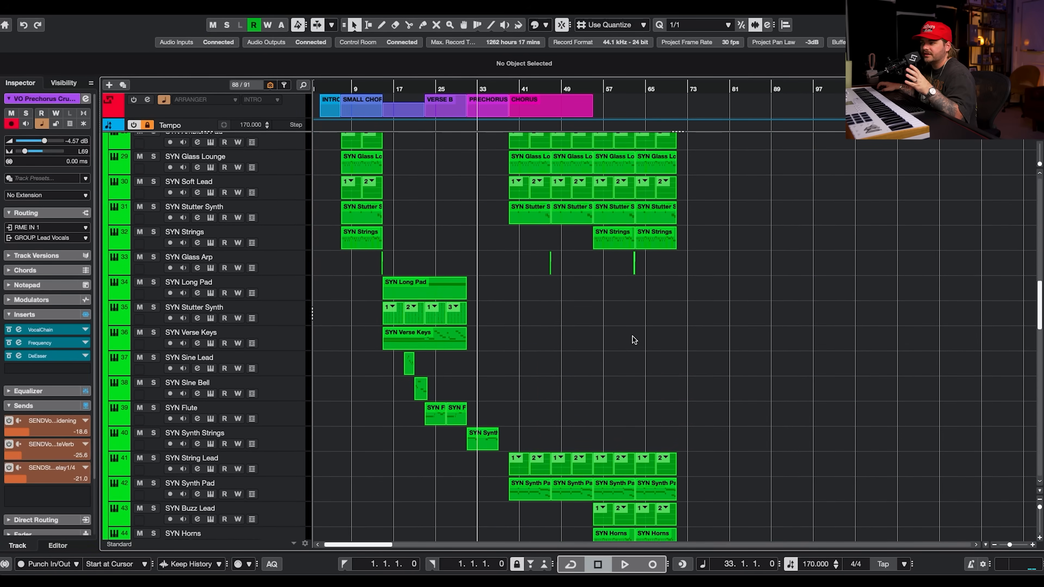
left_click_drag(730, 182, 381, 336)
scroll(542, 225, "down", 10)
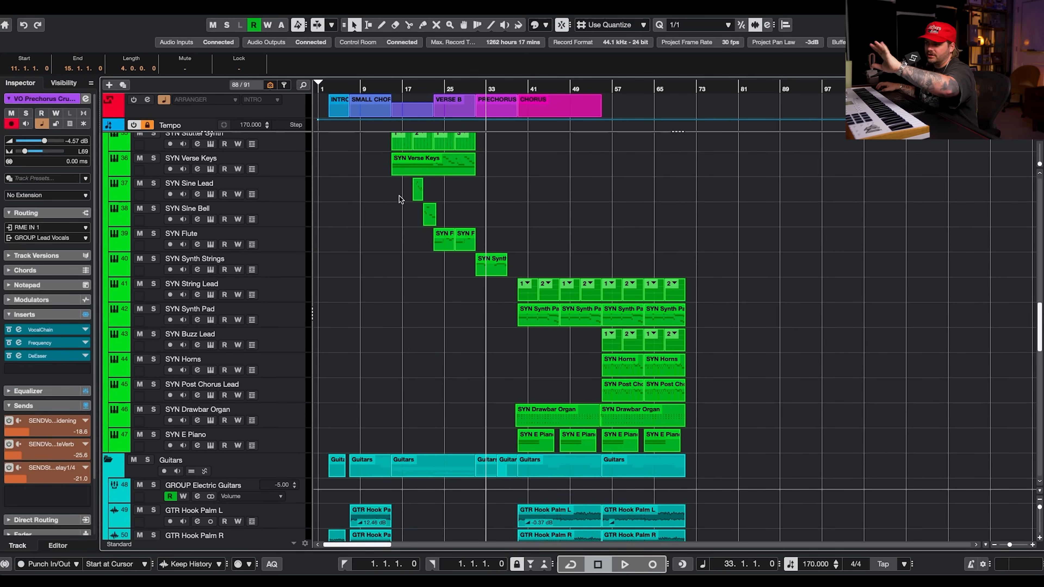
Solo SYN String Lead, place the playback position at the chorus and zoom in on the track.
left_click(519, 87)
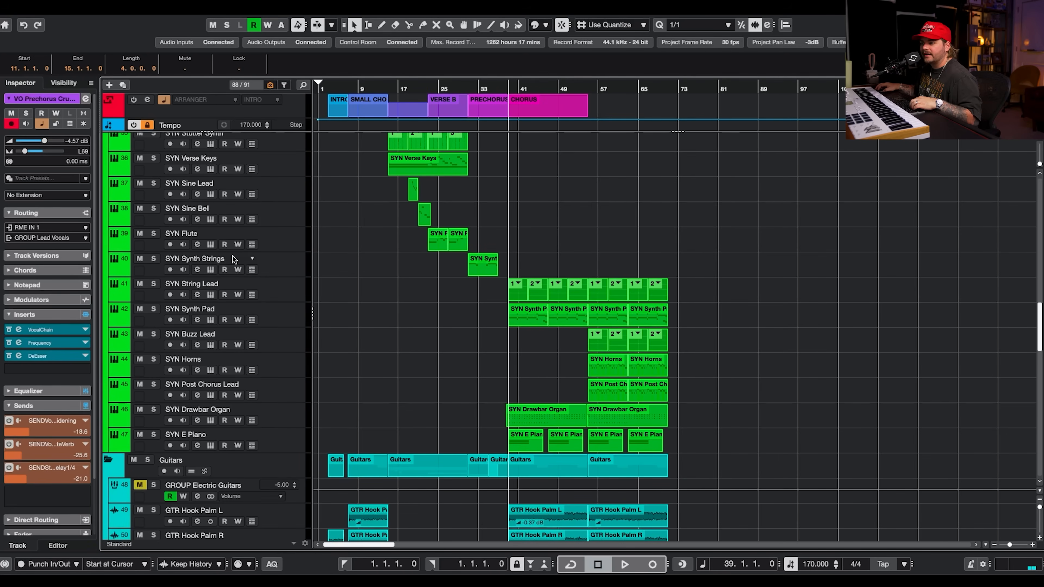
left_click(153, 284)
left_click(302, 291)
key("h")
key("h")
key("h")
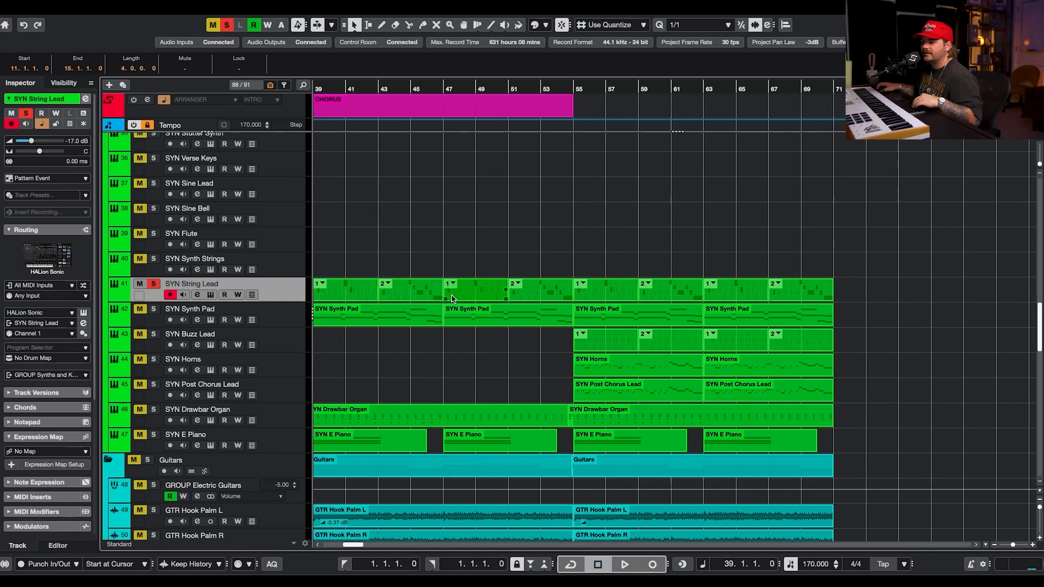
scroll(356, 292, "left", 2)
Open the SYN String Lead pattern part in the editor and play it.
double_click(384, 293)
key("space")
scroll(439, 182, "down", 4)
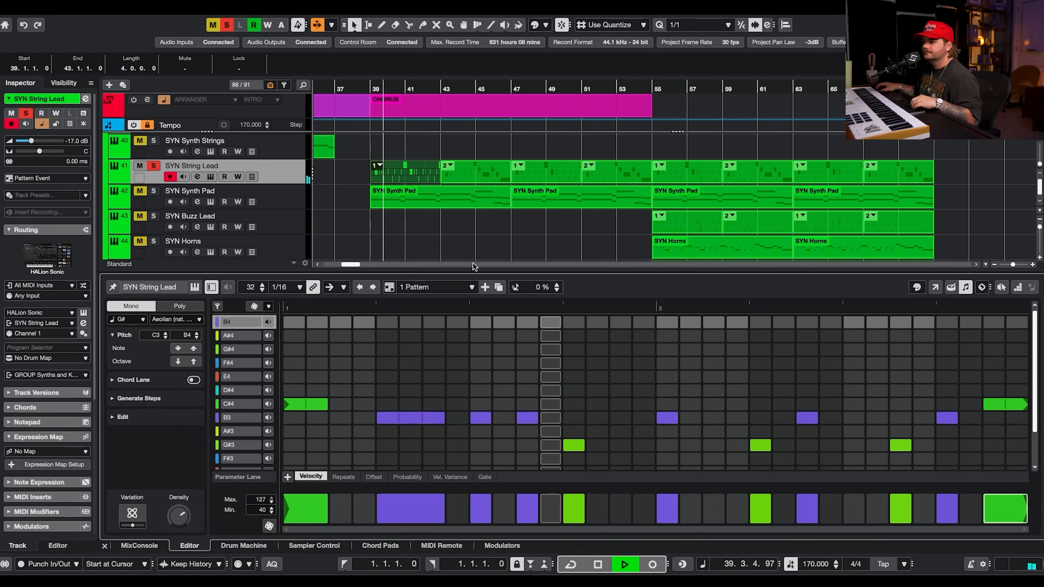
Zoom out and open the SYN String Lead HALion Sonic instrument window.
key("g")
key("g")
left_click(211, 177)
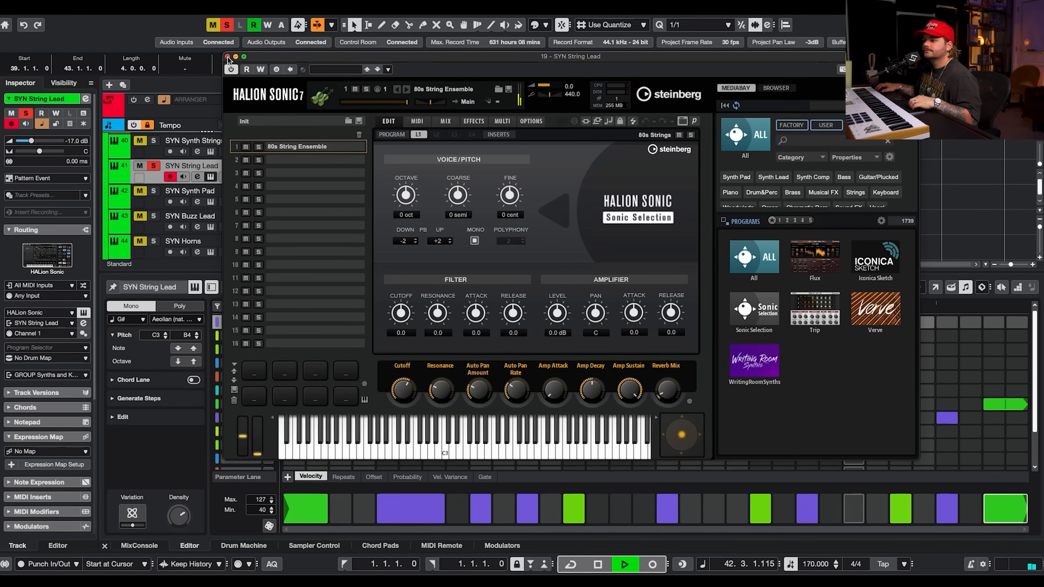
Close the instrument window, open the SYN Synth Pad part in the editor and play it.
key("space")
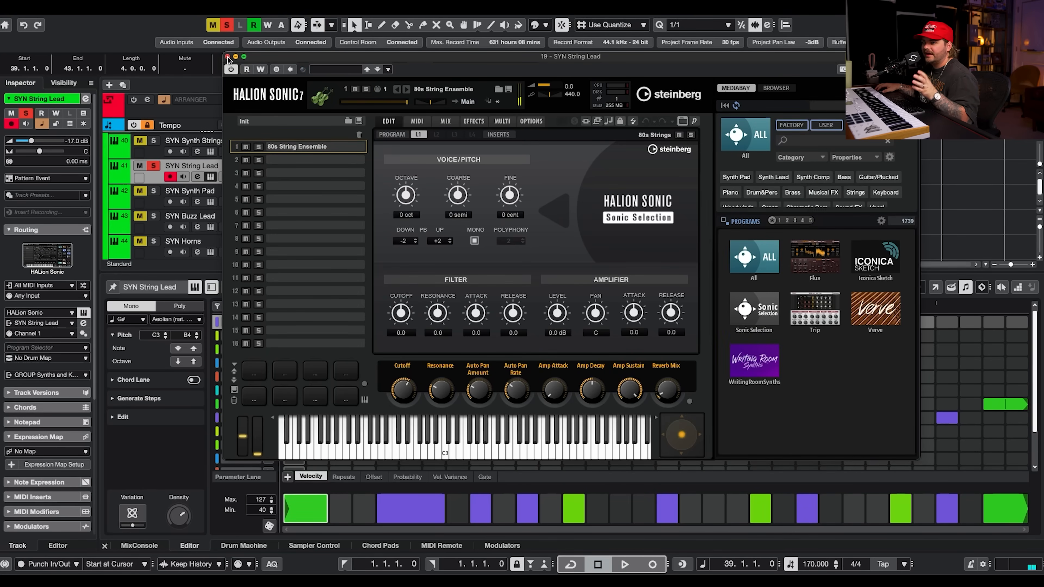
left_click(228, 57)
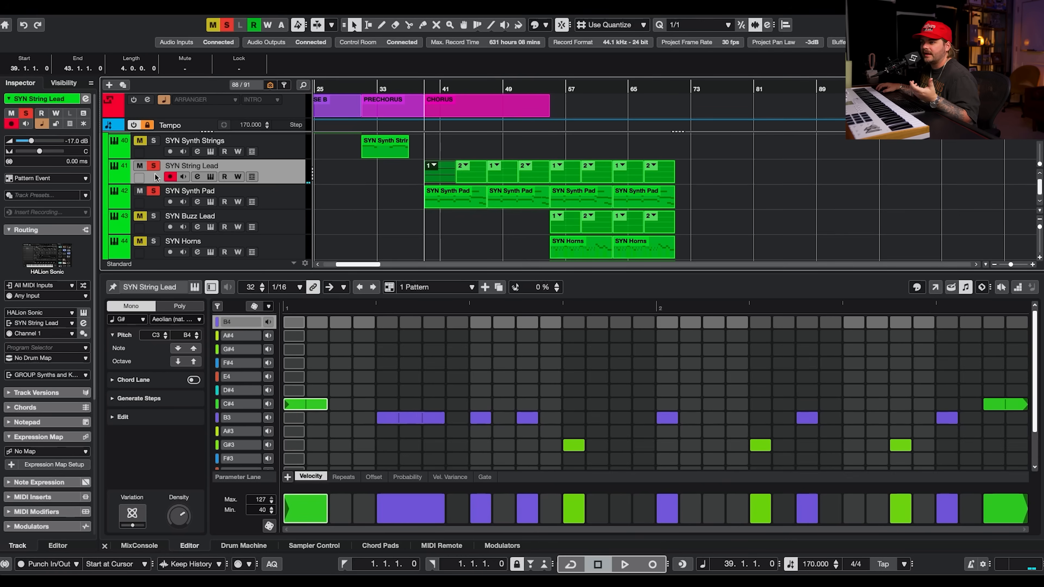
left_click(439, 200)
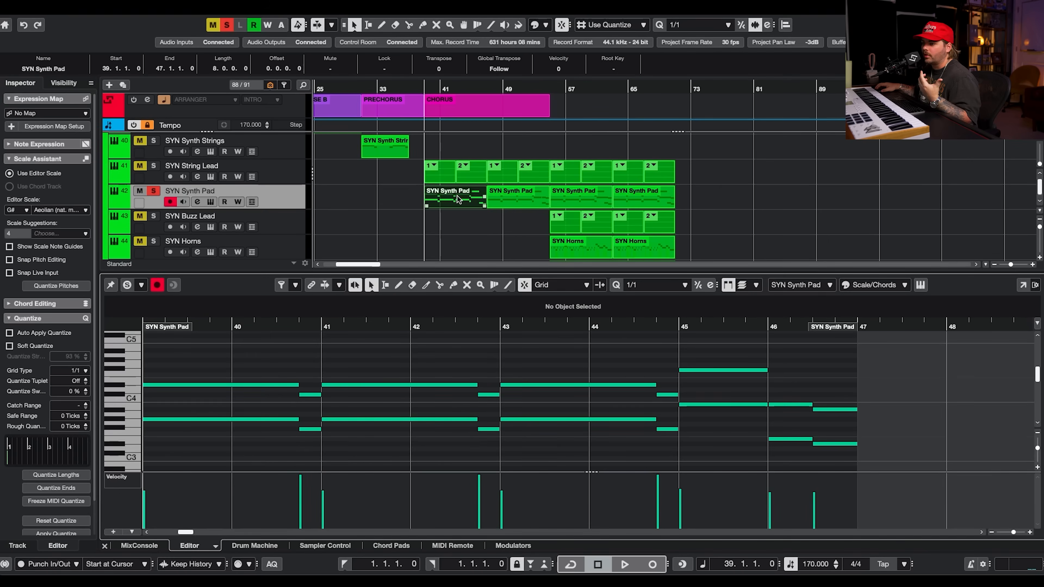
key("space")
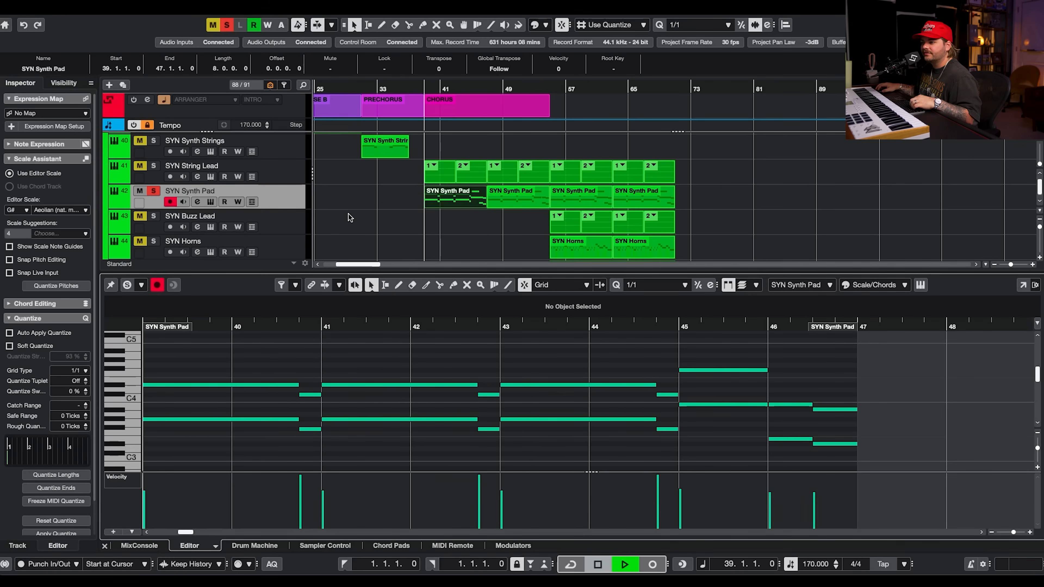
Open the SYN Synth Pad's HALion Sonic instrument with the Chorus Pad program, stop playback and close it.
left_click(210, 201)
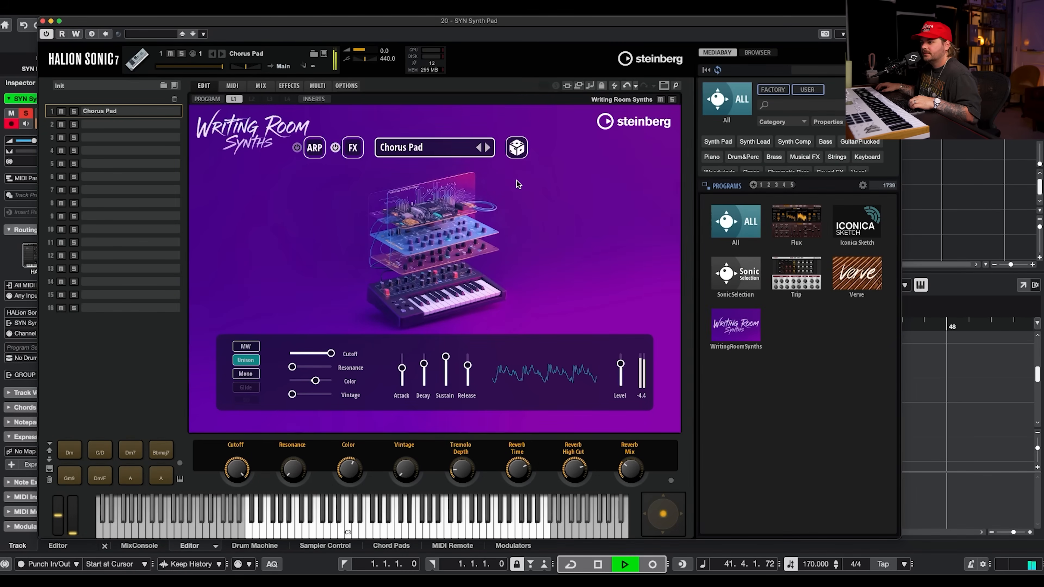
key("space")
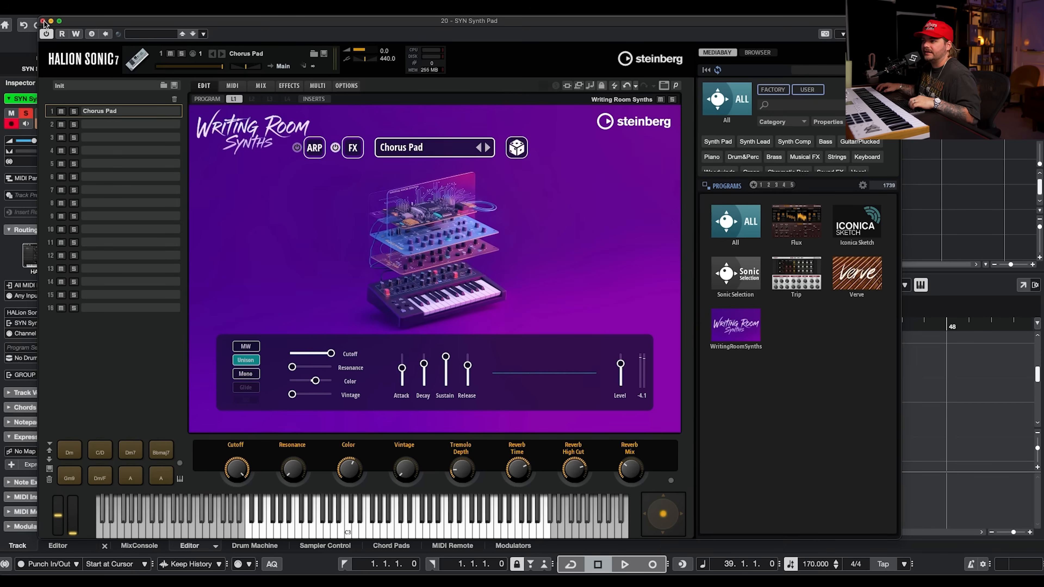
left_click(42, 21)
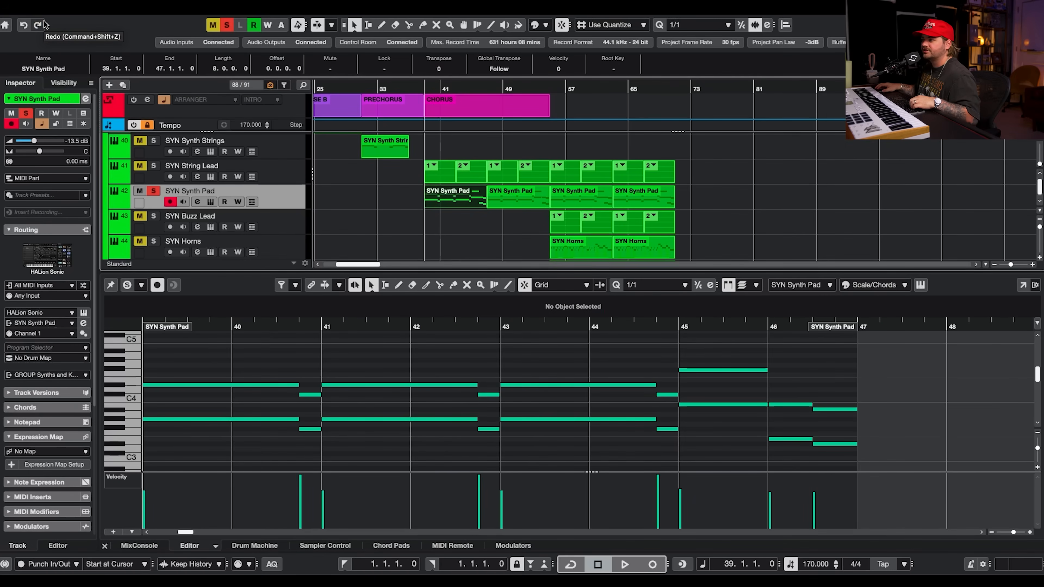
Solo SYN Drawbar Organ, open its HALion Sonic instrument and listen to it playing.
key("Return")
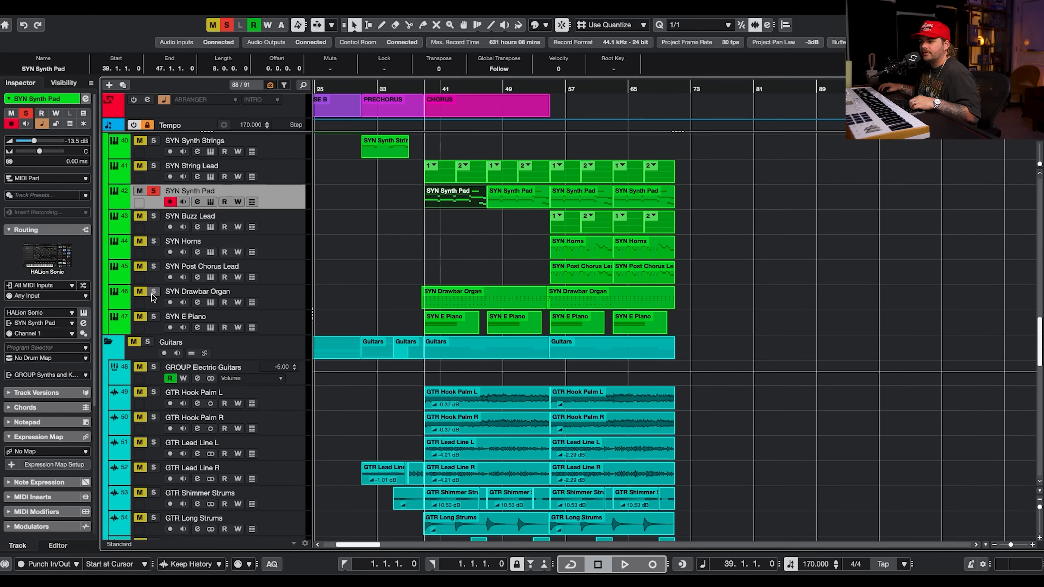
left_click(256, 296)
left_click(210, 302)
key("space")
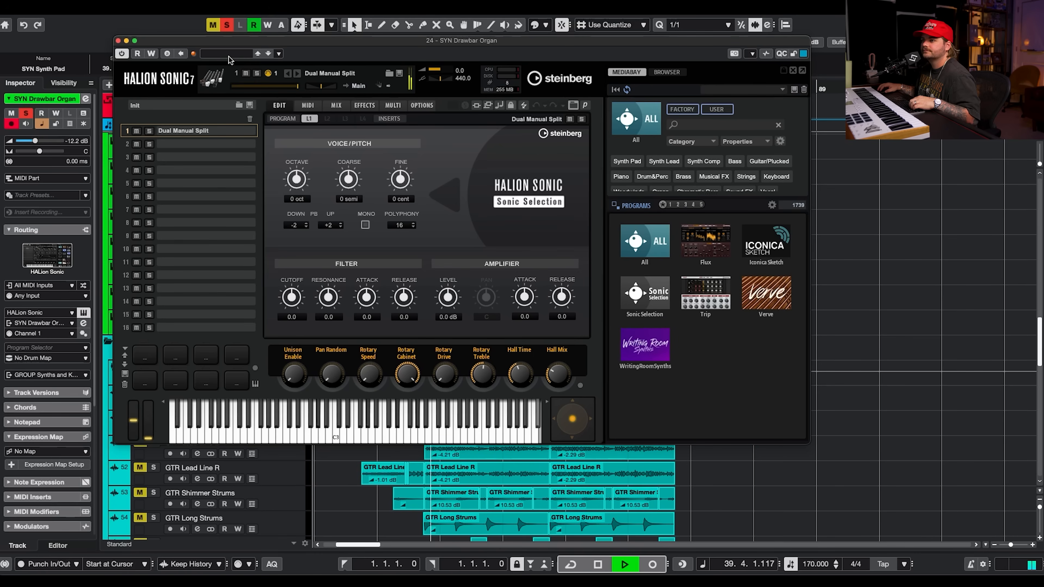
left_click(119, 42)
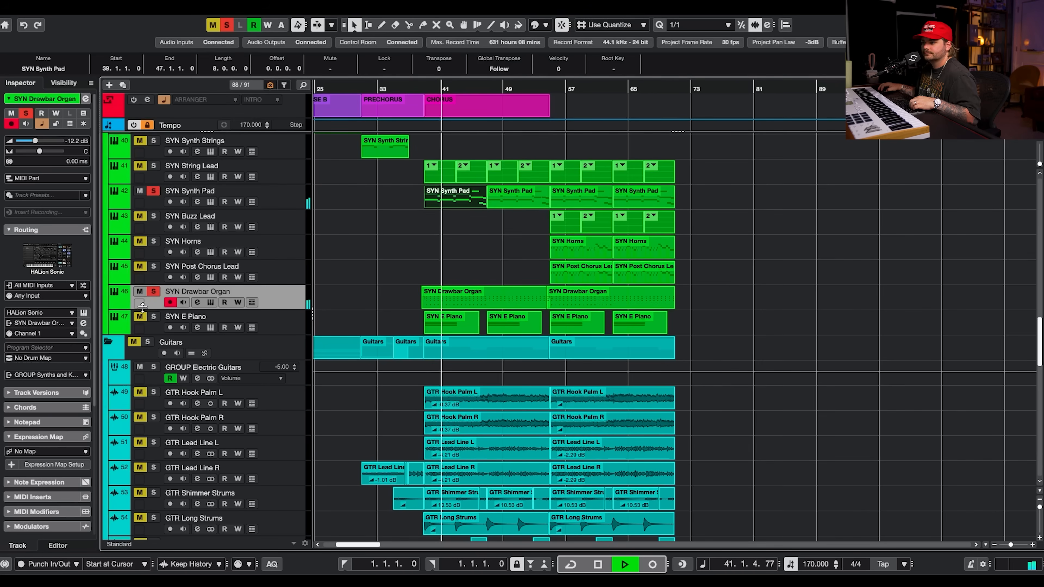
Solo SYN E Piano and open its HALion Sonic instrument during playback, then close it.
left_click(152, 315)
key("space")
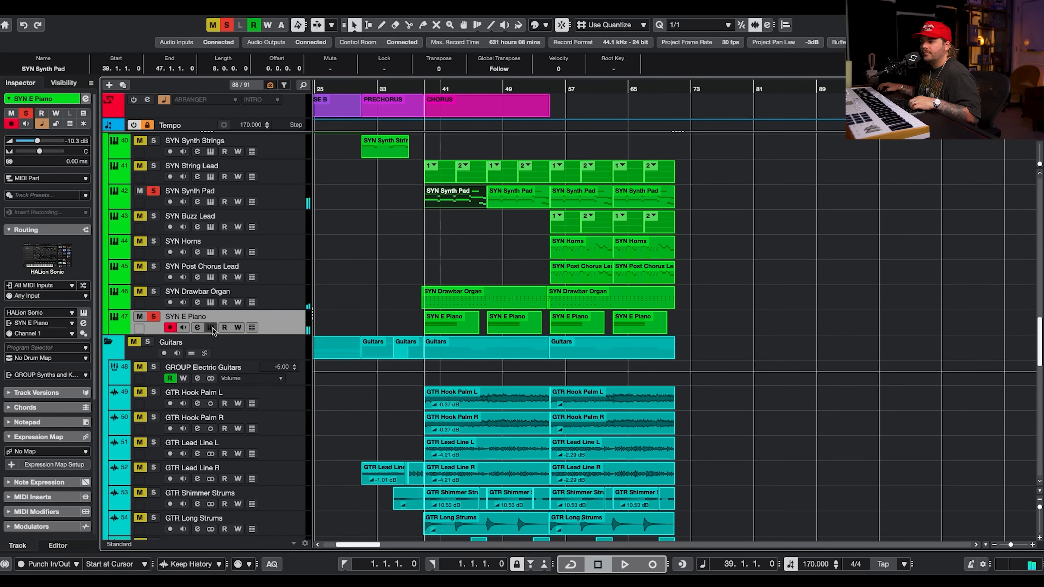
left_click(210, 327)
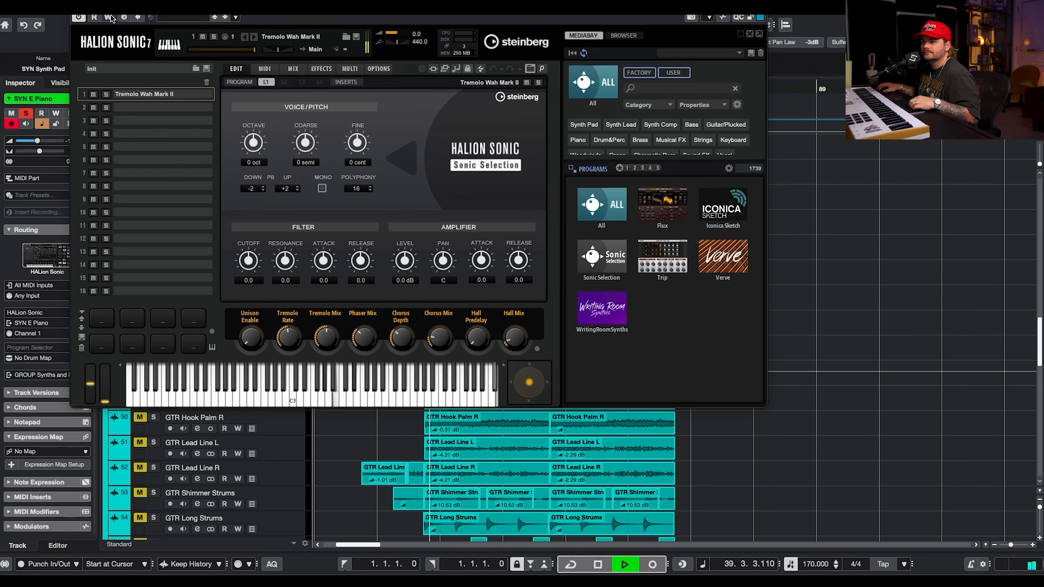
left_click(77, 6)
Solo the whole Synths folder and play it.
scroll(280, 226, "up", 15)
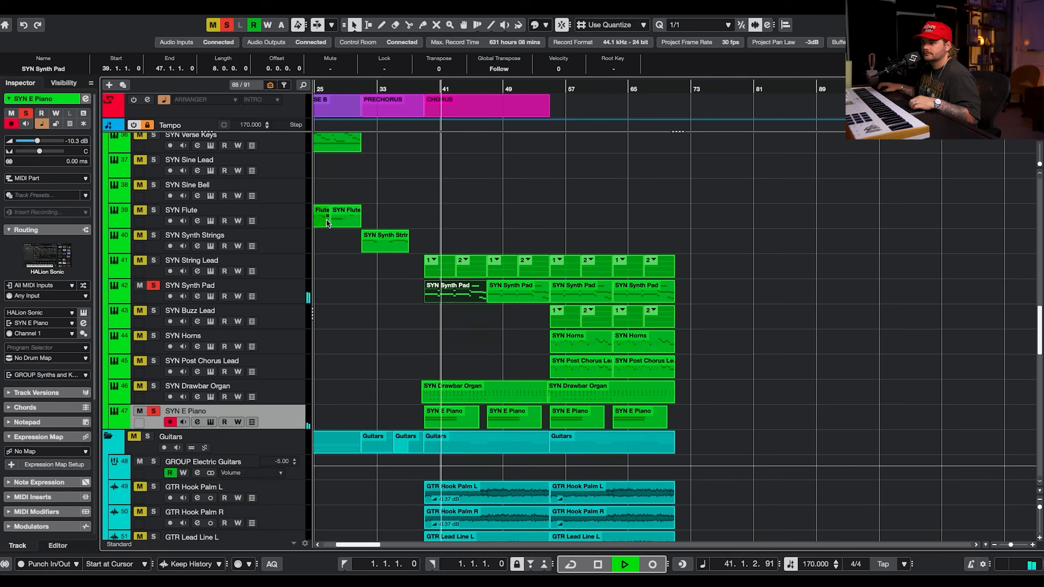
key("space")
left_click(147, 288)
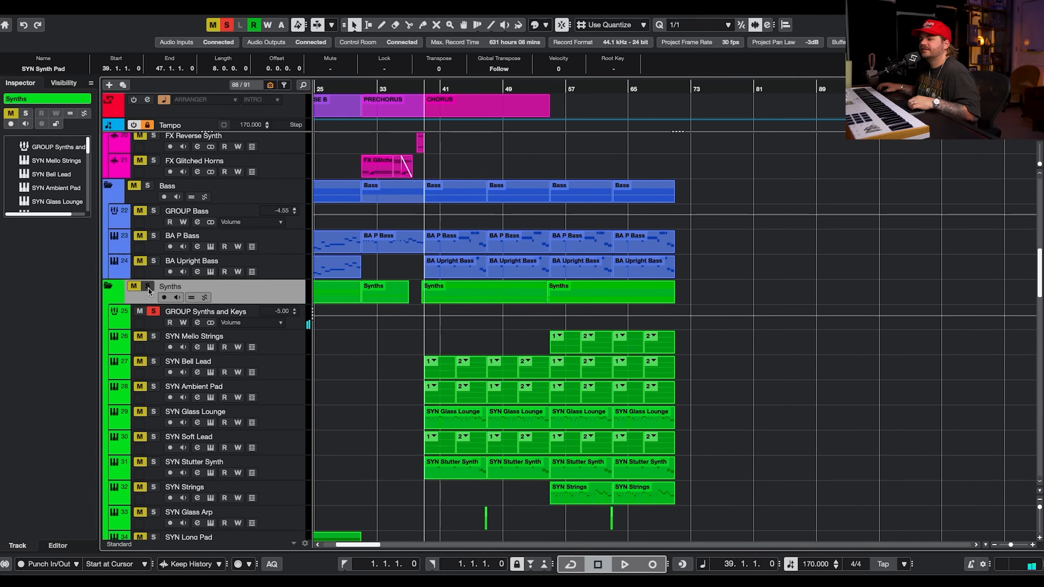
key("space")
Scroll through the soloed synth and guitar tracks while listening to the chorus.
scroll(729, 365, "down", 10)
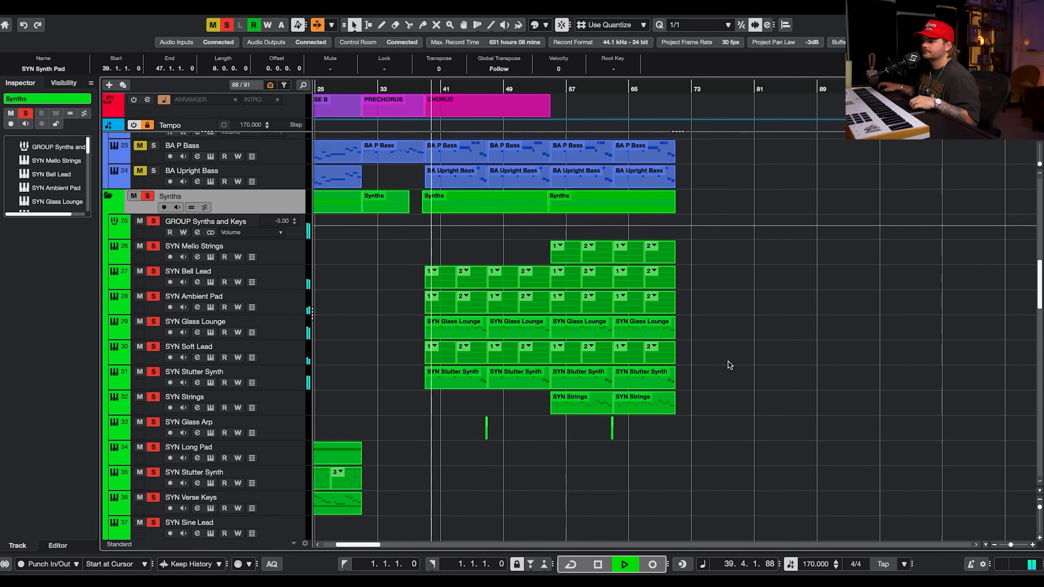
scroll(729, 365, "down", 5)
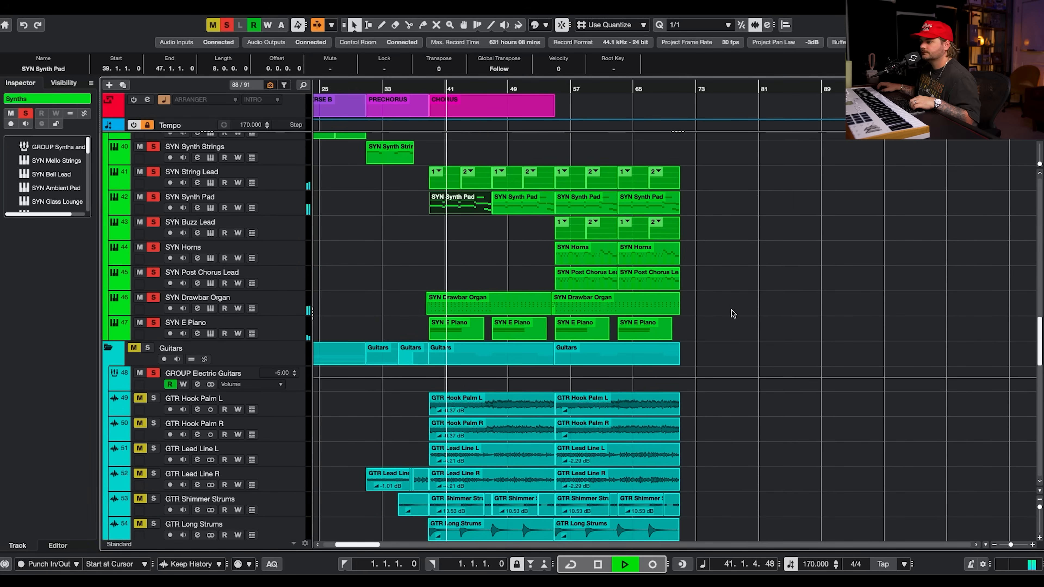
scroll(733, 299, "down", 7)
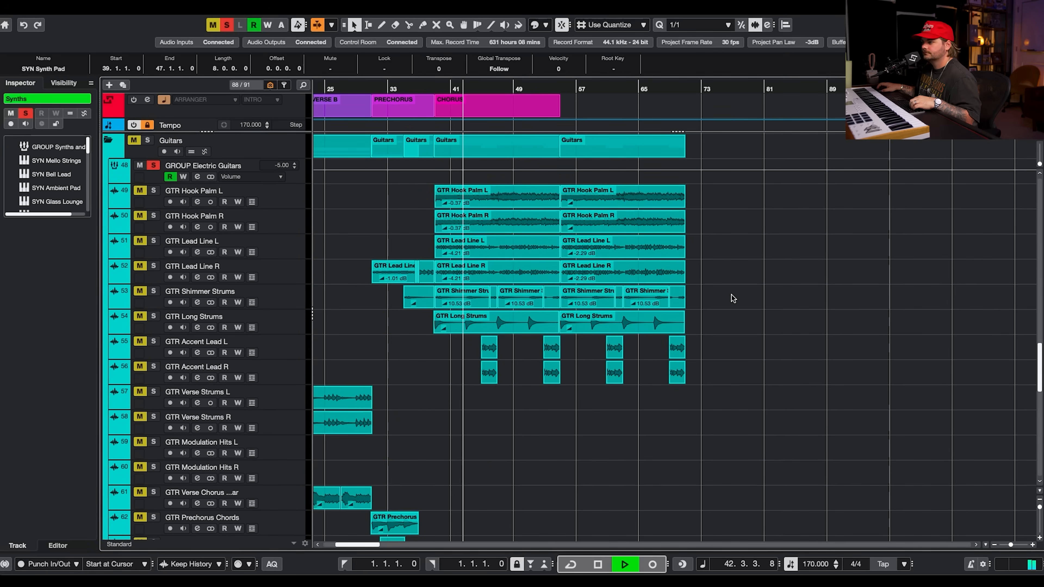
scroll(732, 297, "down", 5)
scroll(731, 297, "up", 7)
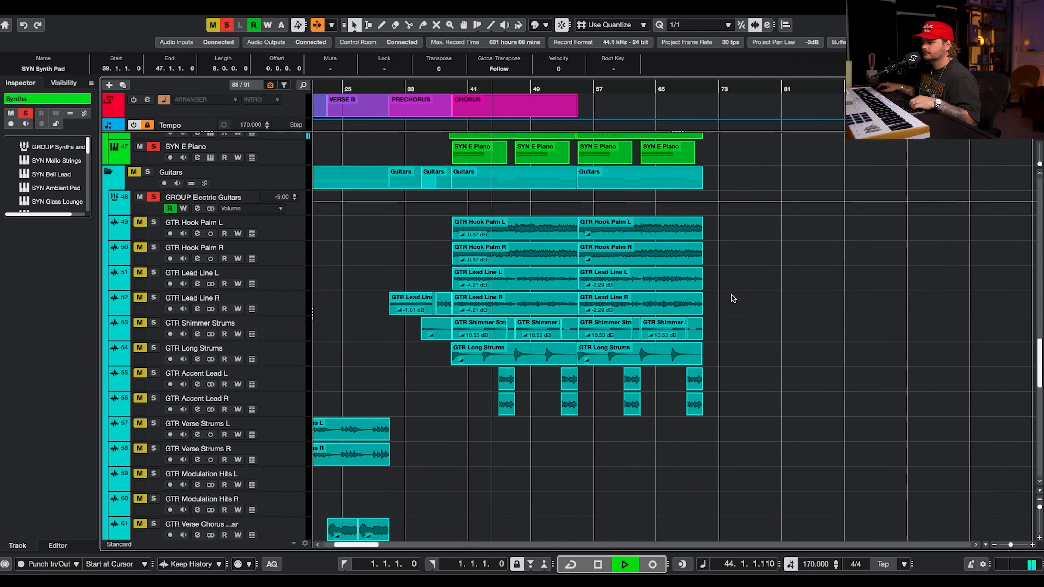
scroll(732, 297, "left", 5)
scroll(761, 296, "right", 3)
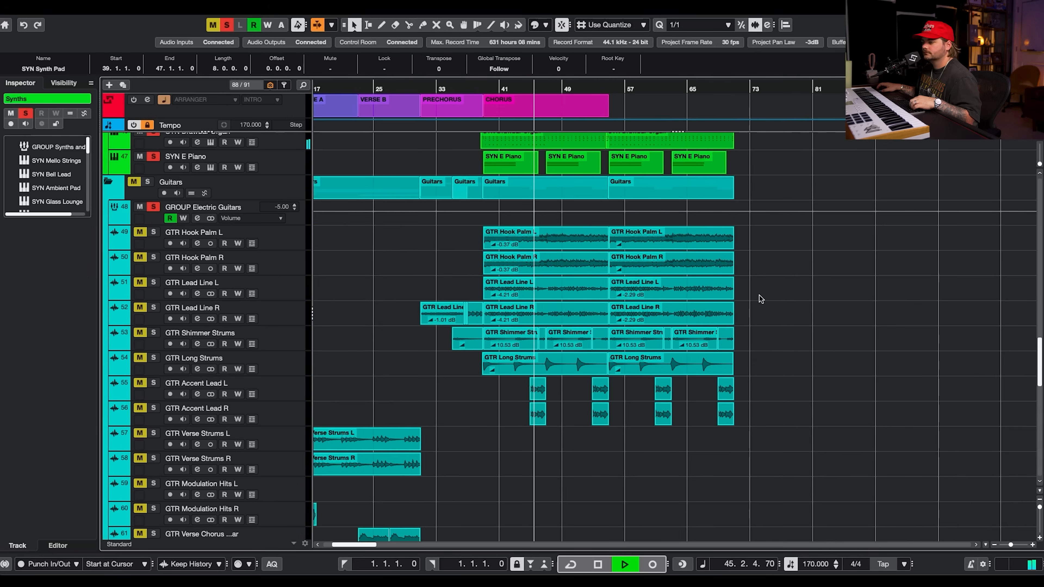
scroll(450, 261, "up", 3)
key("space")
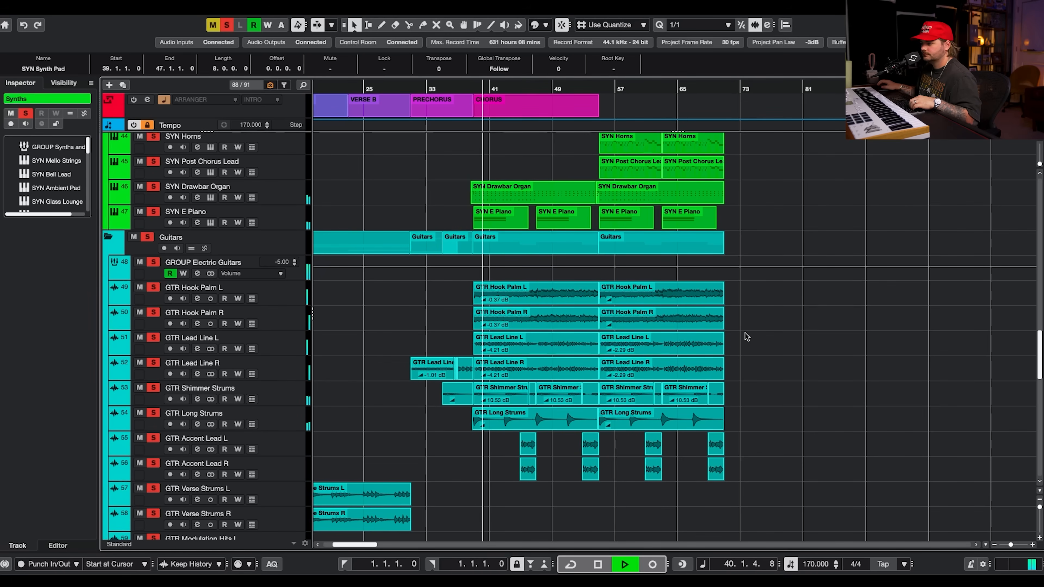
scroll(744, 334, "up", 9)
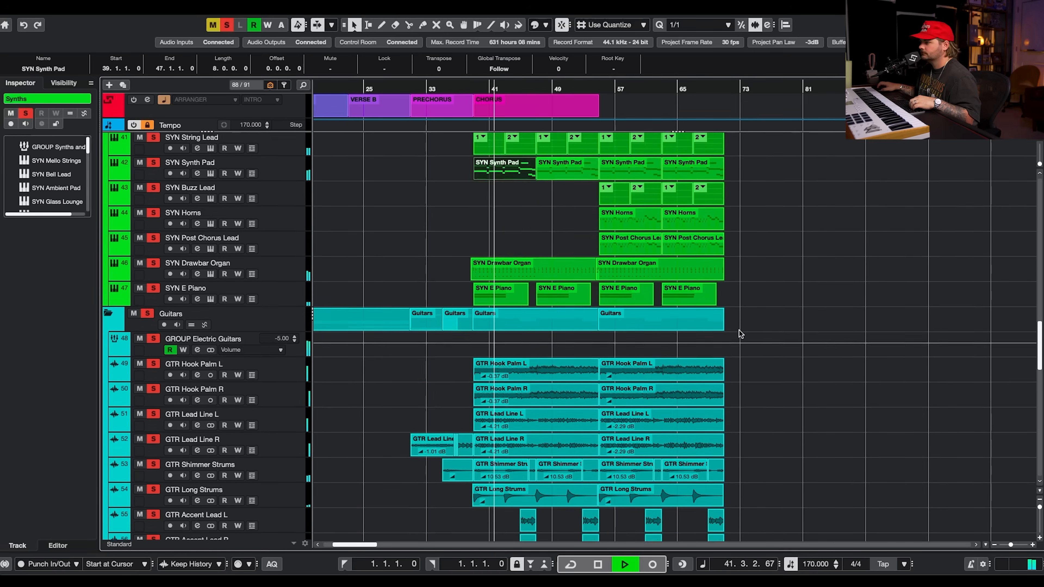
scroll(739, 331, "up", 12)
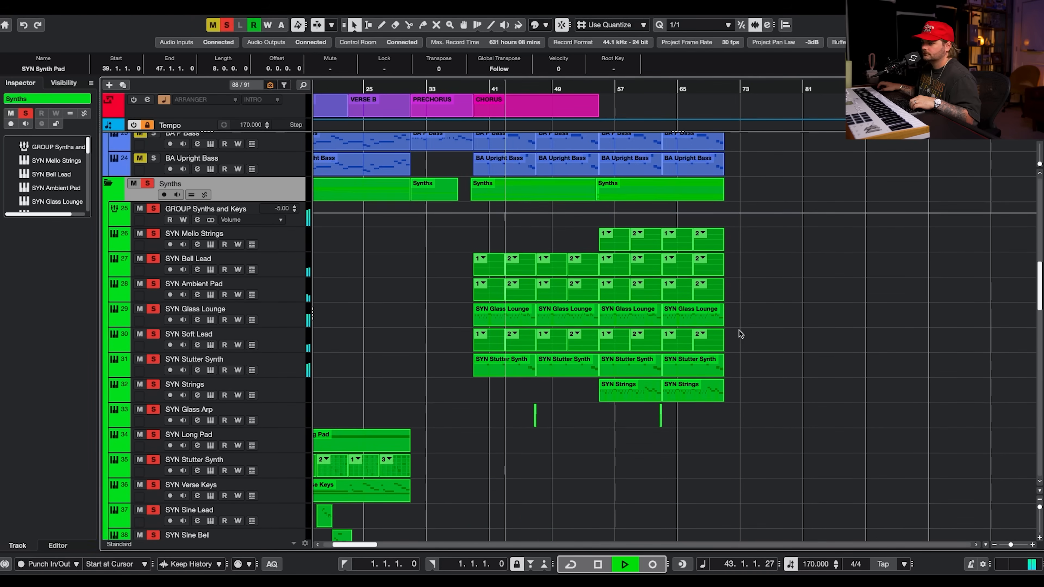
scroll(531, 434, "up", 8, "ctrl")
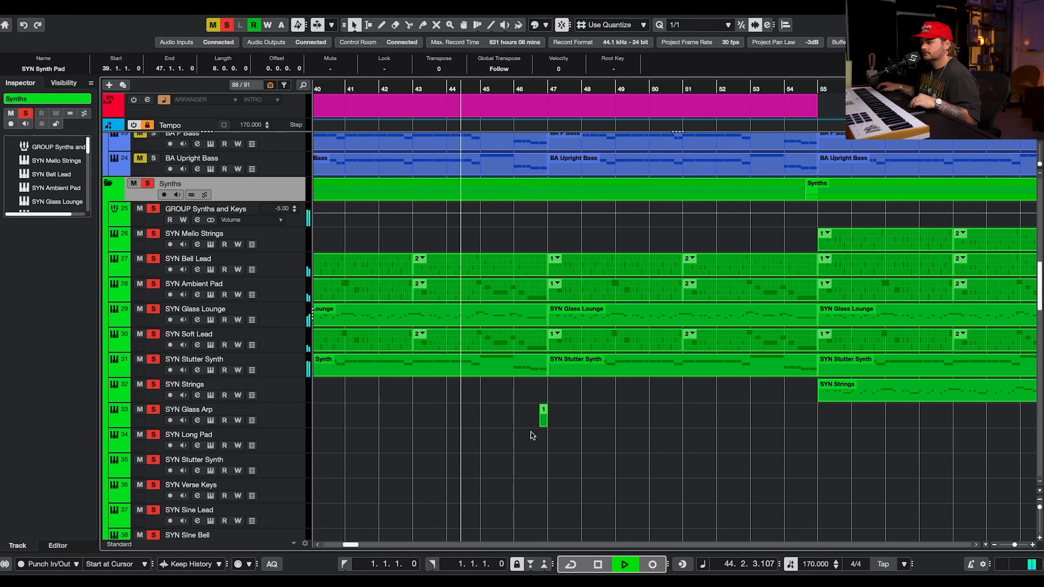
scroll(537, 434, "up", 2, "ctrl")
scroll(536, 435, "down", 2)
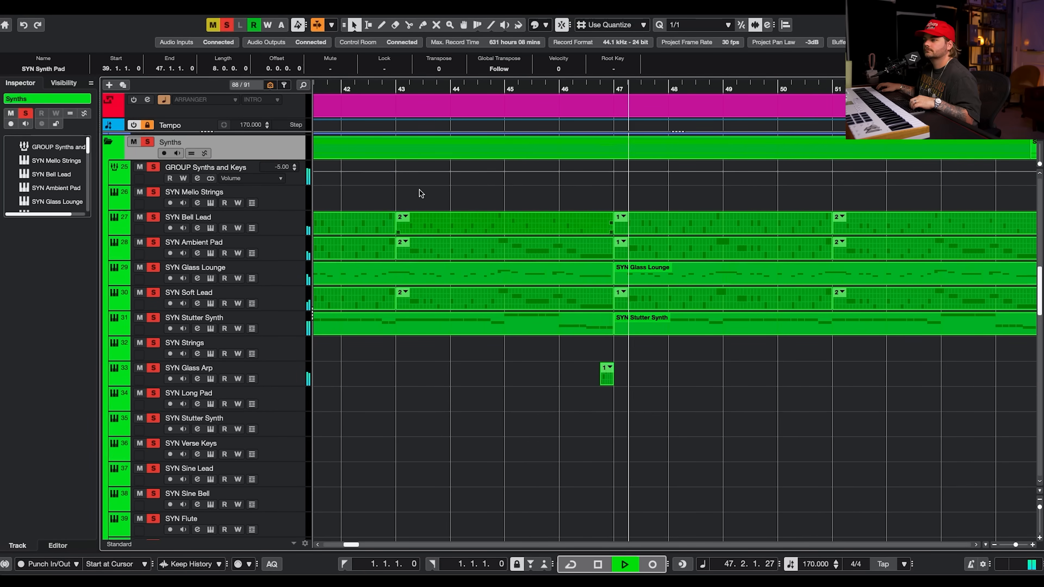
key("space")
Clear all solos, solo only SYN Glass Arp from bar 47 and open its Padshop instrument.
left_click(223, 27)
left_click(588, 87)
left_click(154, 368)
left_click(210, 379)
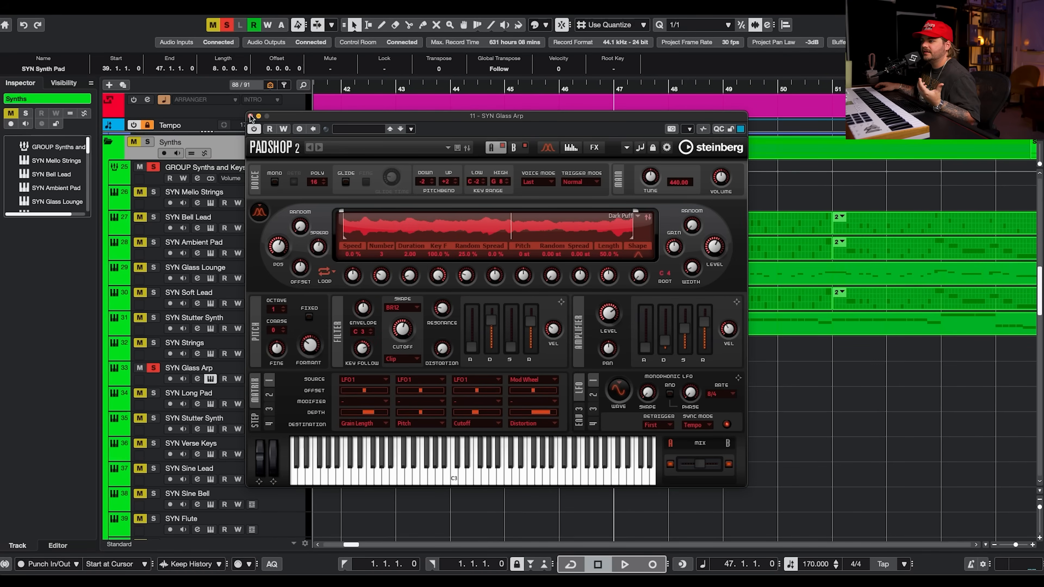
left_click(250, 117)
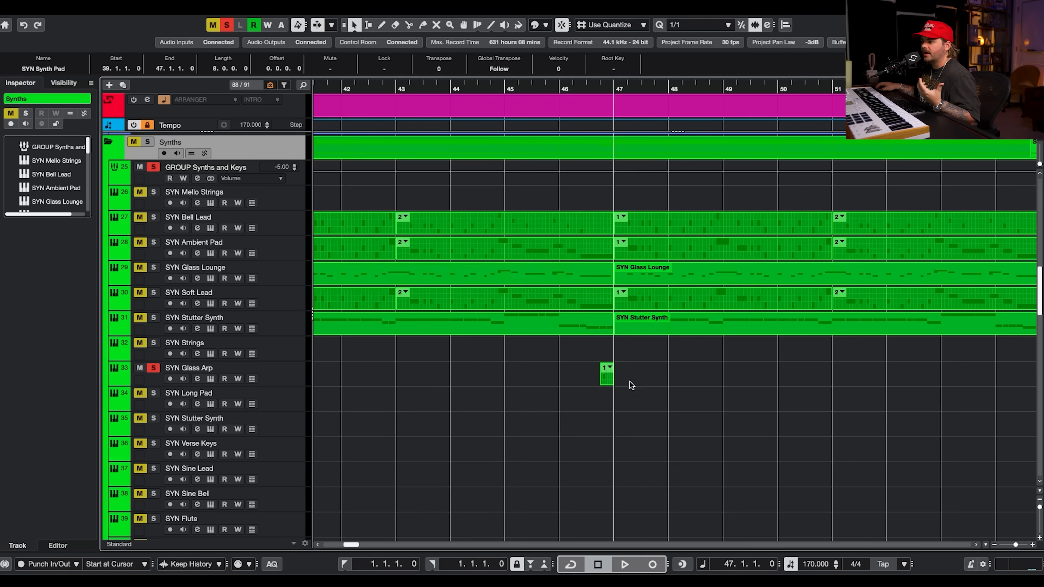
Open the SYN Glass Arp pattern part in the editor and place the playback position just before it.
double_click(607, 378)
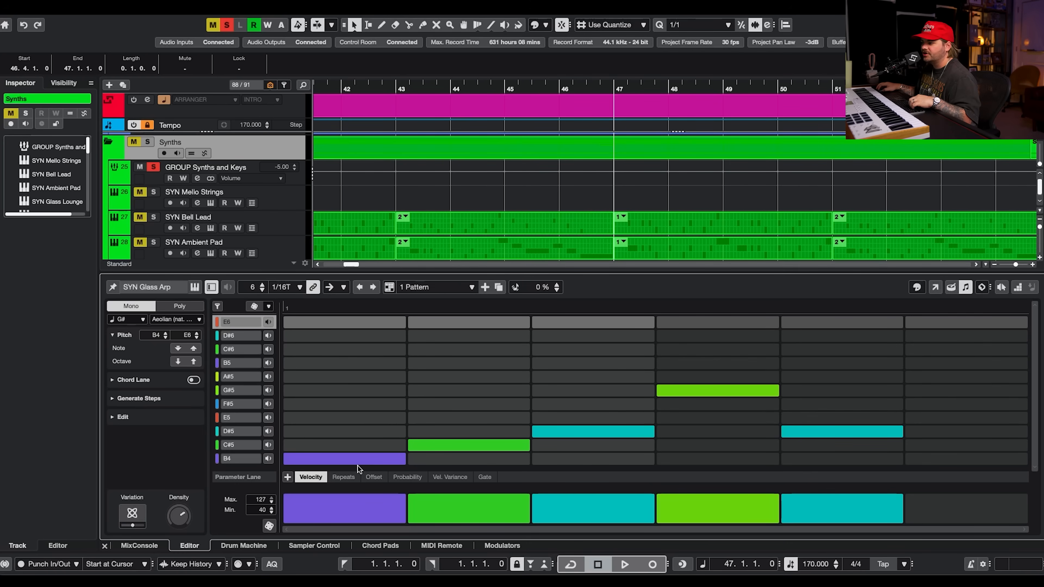
scroll(662, 200, "down", 10)
scroll(661, 200, "left", 3)
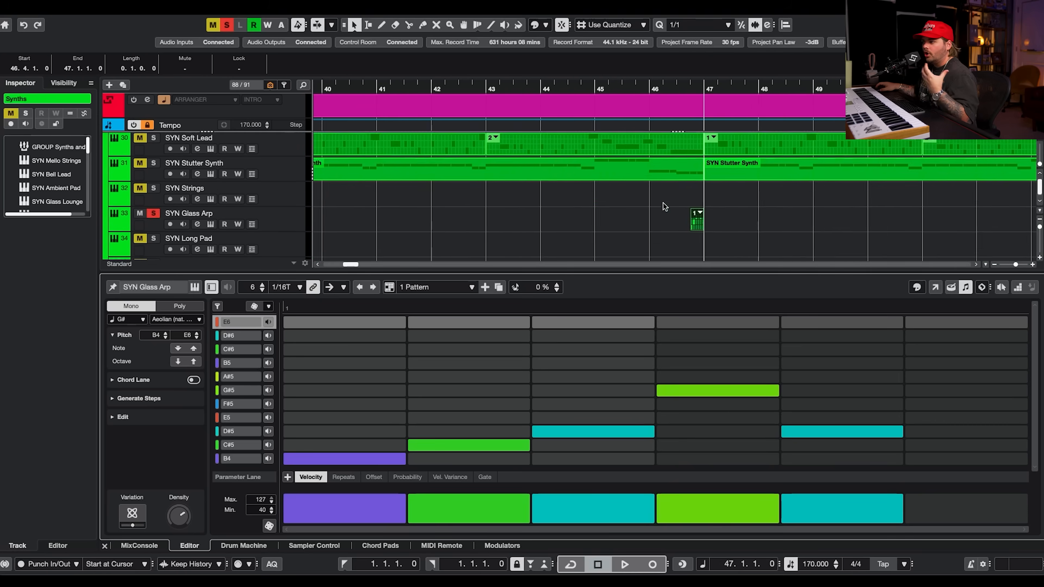
scroll(675, 105, "down", 2)
scroll(720, 164, "up", 4)
left_click(690, 90)
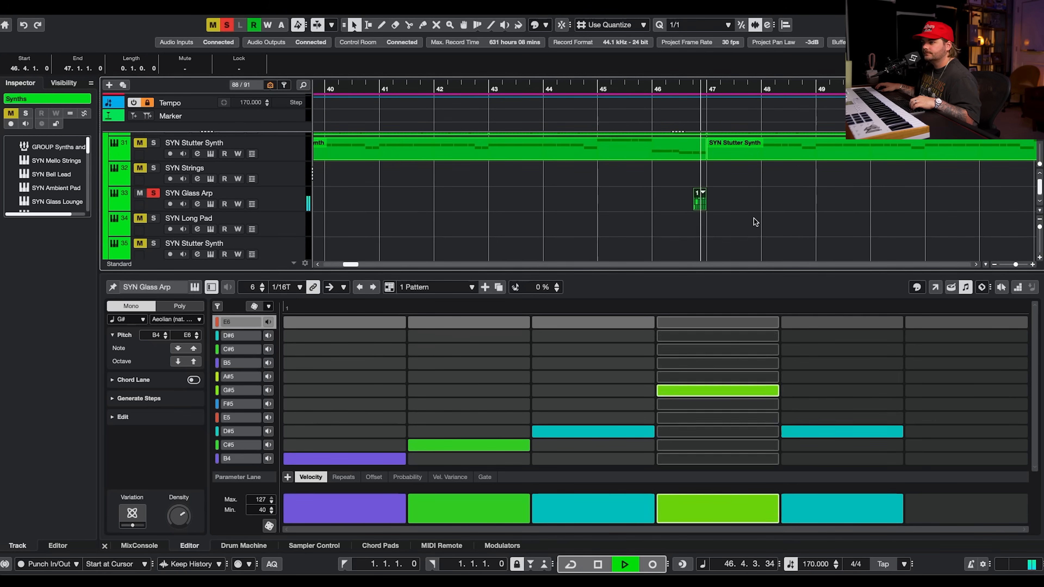
Open the SYN Glass Arp channel settings to check its inserts, close them and start playback.
left_click(197, 204)
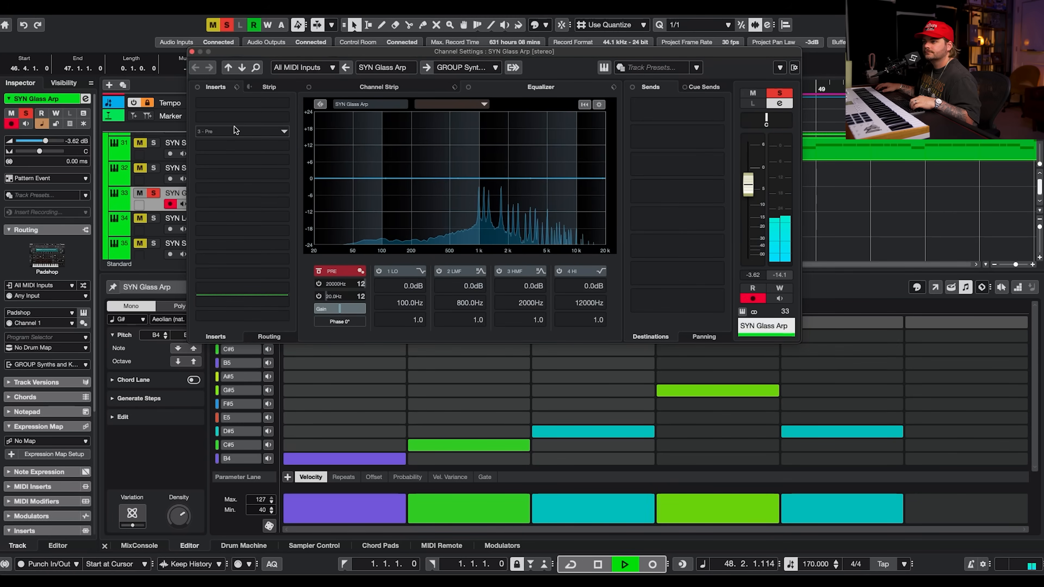
key("Escape")
key("space")
Open SYN Glass Arp's Padshop instrument and view its FX page.
left_click(211, 204)
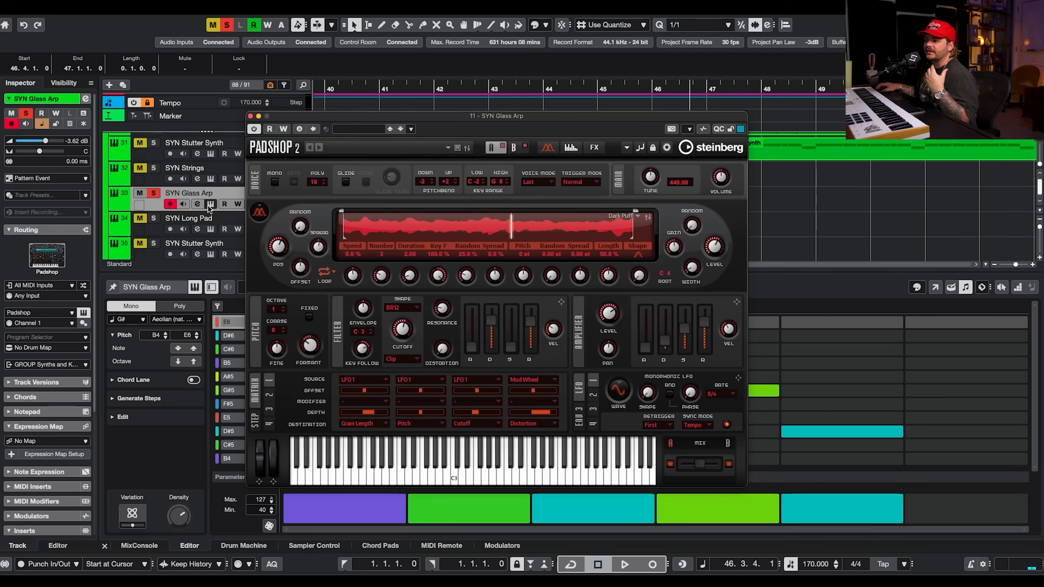
left_click(593, 148)
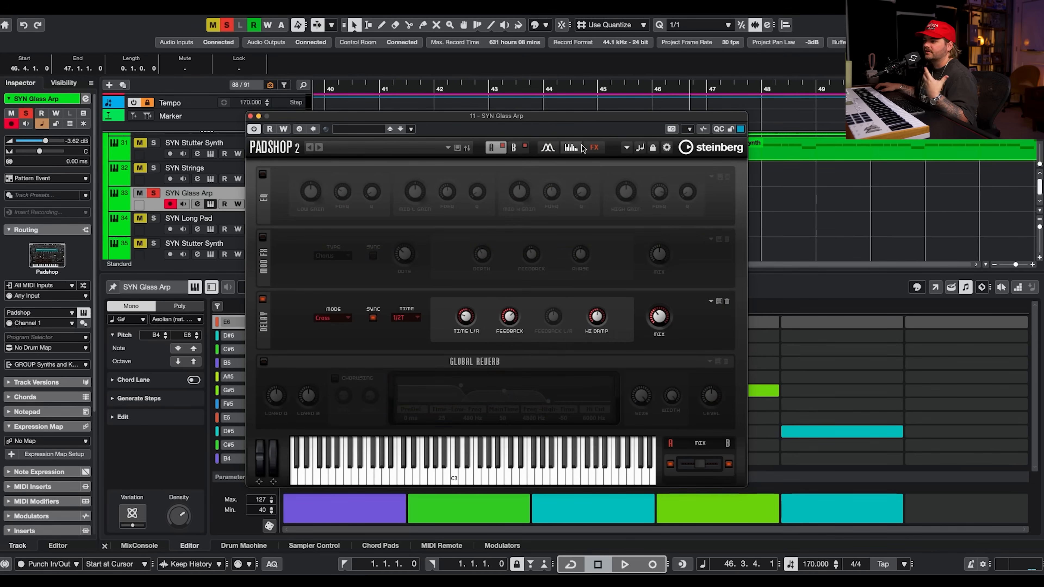
left_click(251, 117)
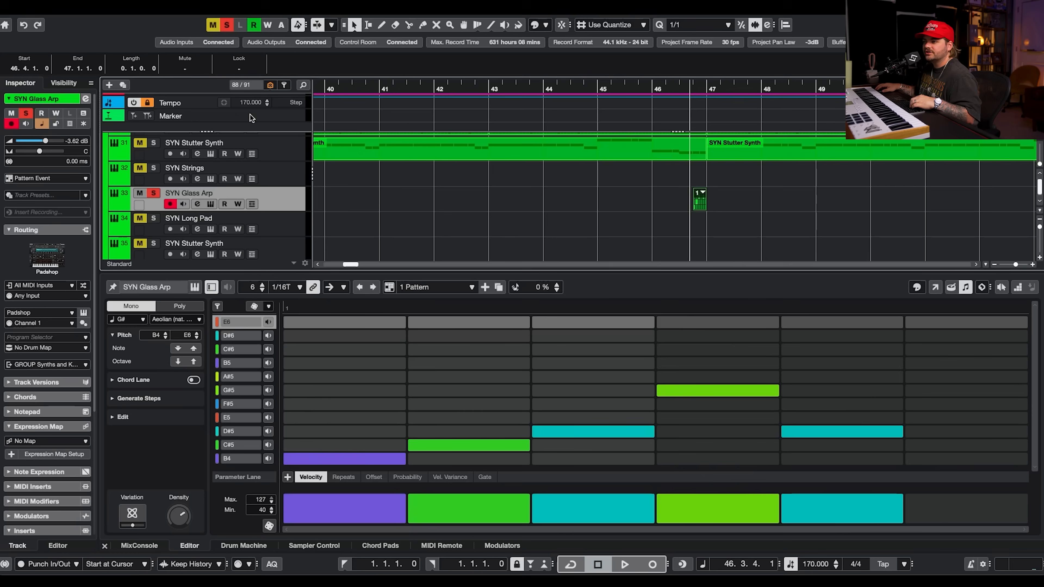
Hide the editor, unsolo all tracks and play the full mix from around bar 46.
key("ctrl+alt+e")
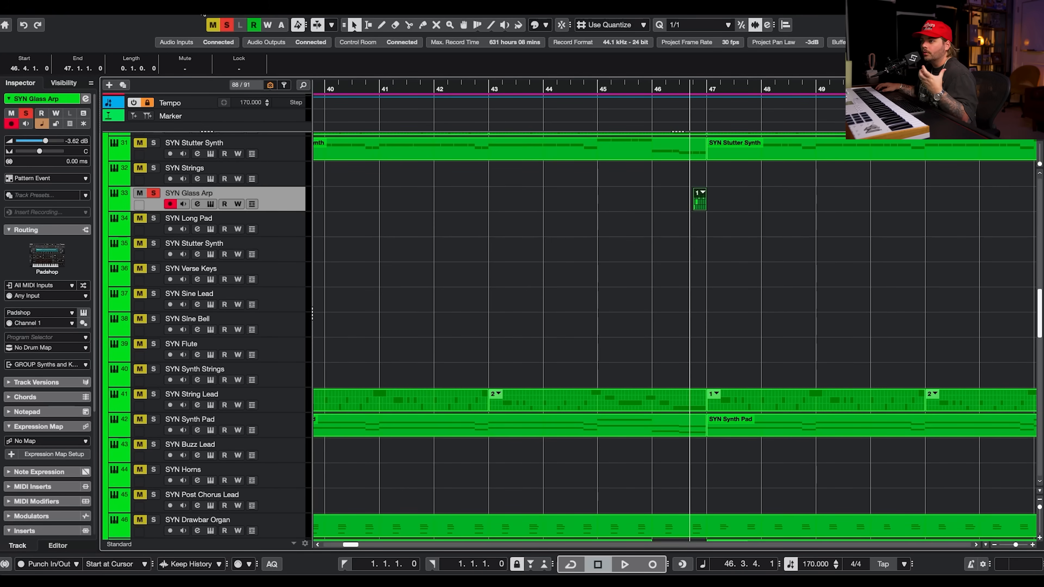
left_click(227, 26)
left_click(647, 89)
key("space")
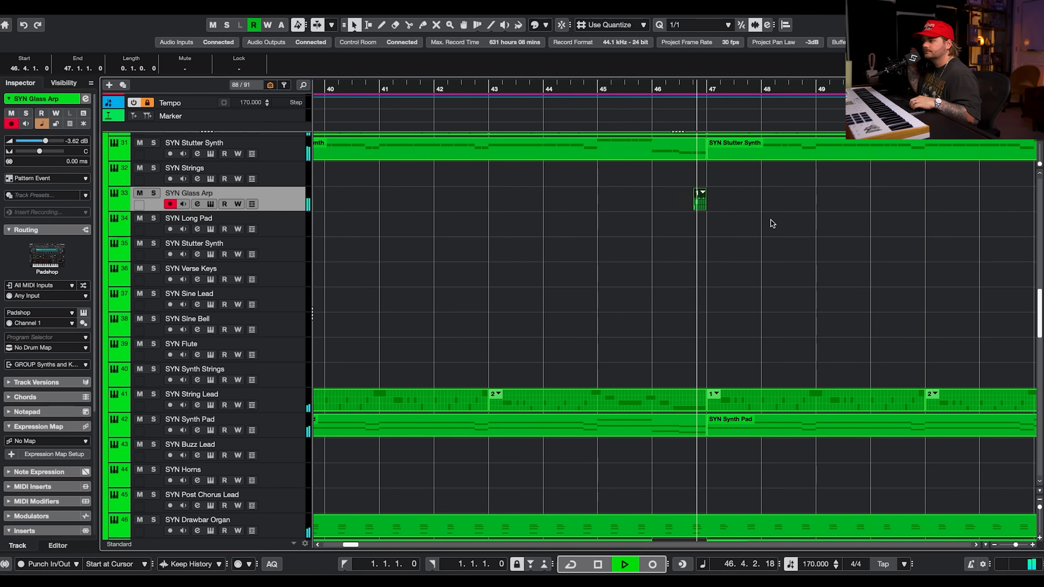
Stop playback and browse through the project's tracks down to the lead vocal group.
key("g")
key("g")
scroll(771, 220, "down", 15)
scroll(771, 220, "left", 3)
scroll(771, 220, "right", 5)
scroll(771, 221, "up", 8)
scroll(666, 214, "left", 2)
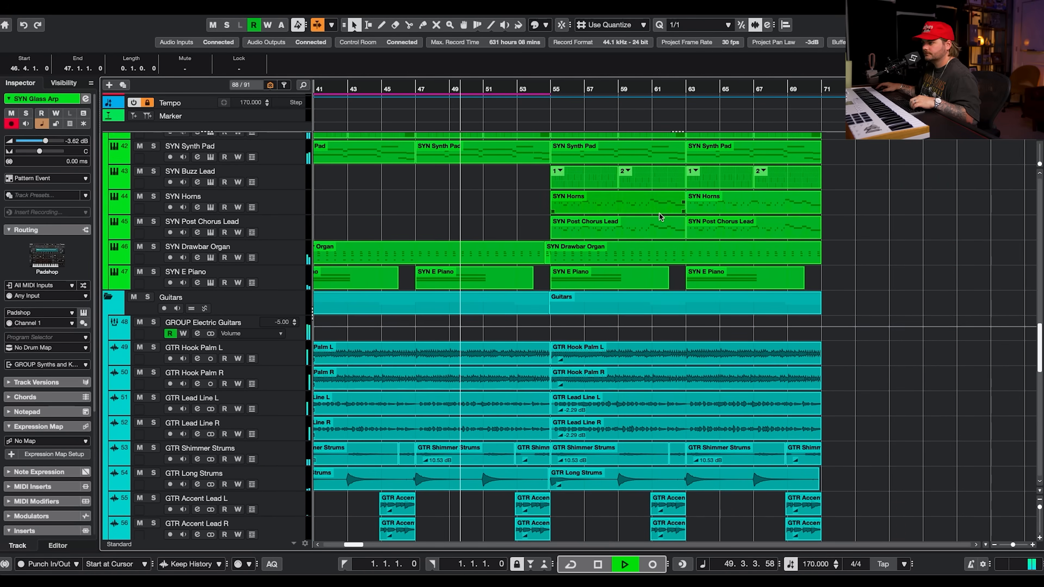
scroll(601, 222, "up", 6)
scroll(597, 231, "down", 15)
key("space")
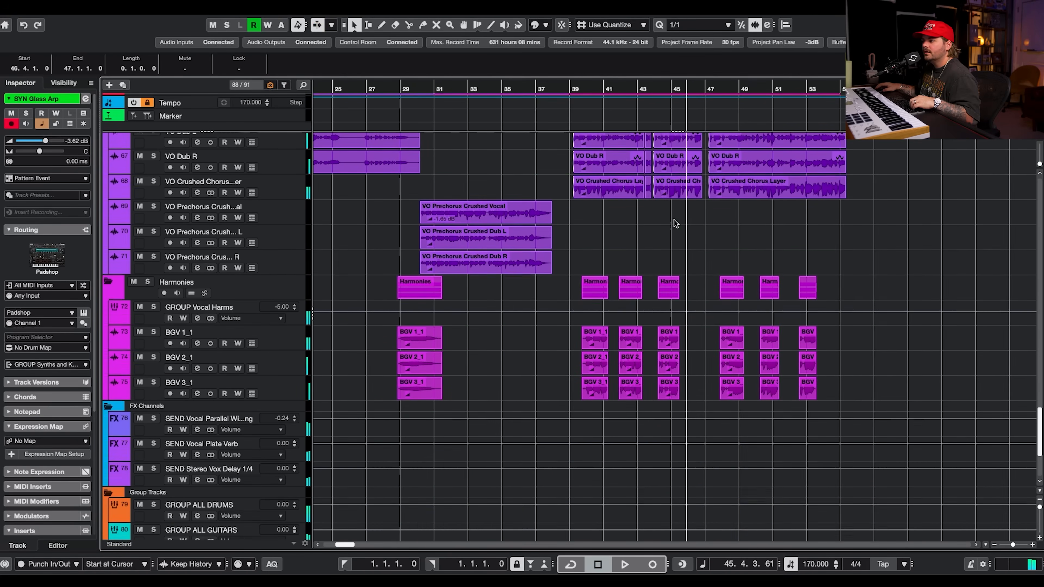
scroll(673, 220, "up", 20)
scroll(675, 223, "down", 6)
scroll(675, 229, "left", 1)
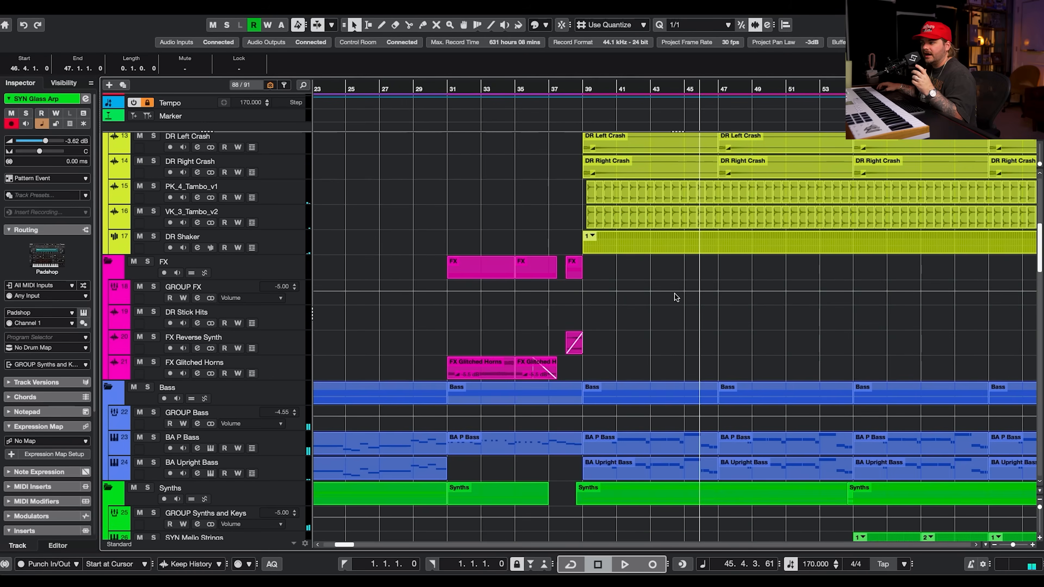
scroll(653, 424, "down", 5)
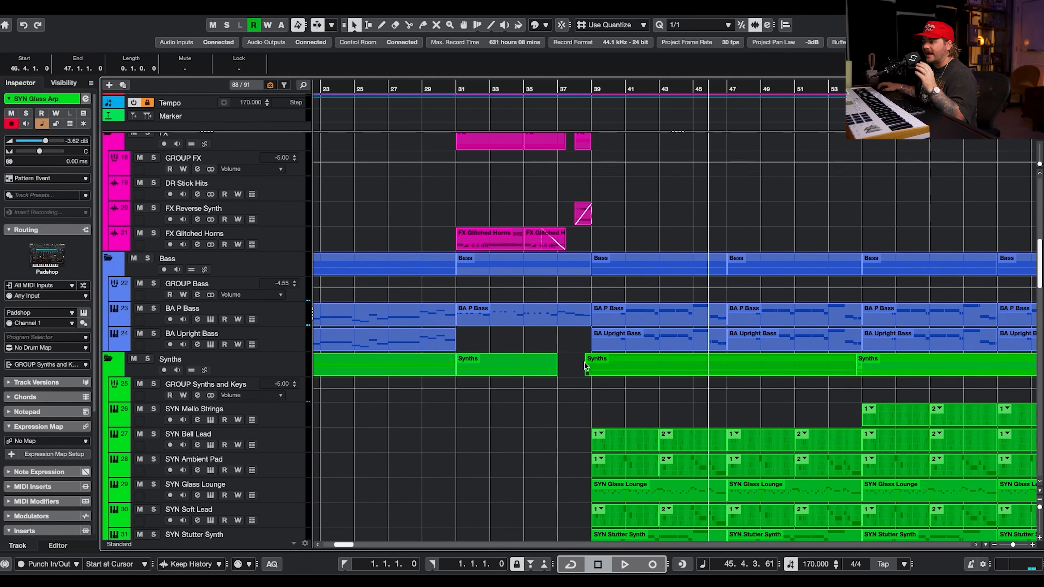
scroll(585, 363, "right", 4)
scroll(585, 363, "up", 14)
scroll(572, 354, "left", 2)
scroll(628, 280, "down", 15)
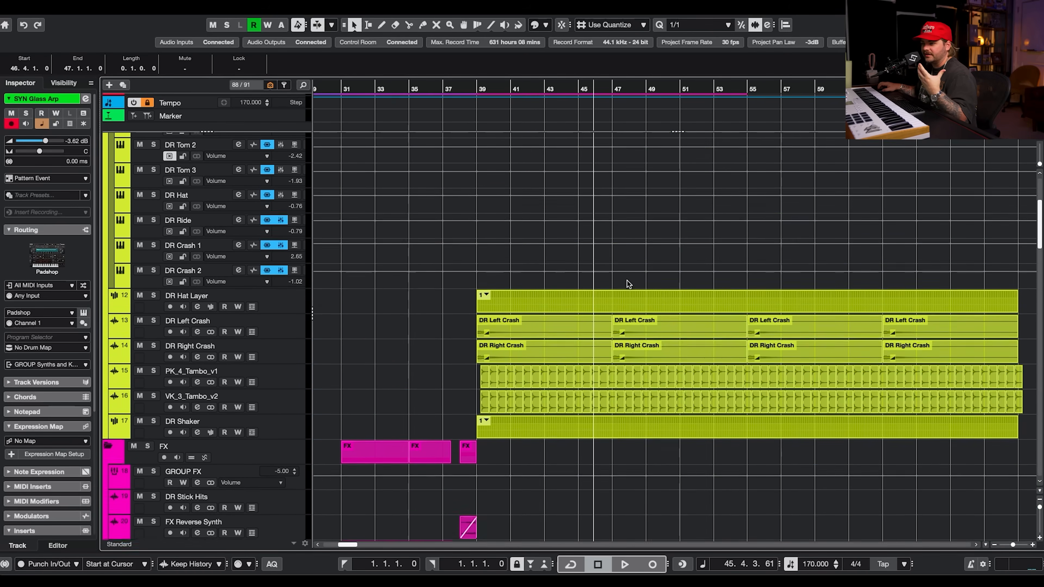
scroll(627, 283, "left", 3)
scroll(627, 283, "down", 10)
scroll(627, 284, "right", 4)
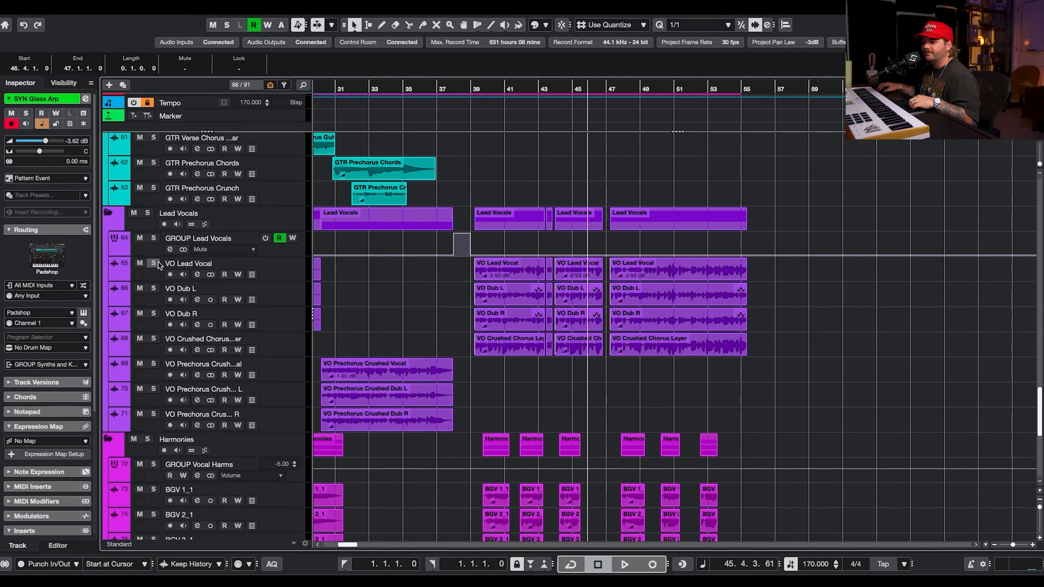
Solo the VO Lead Vocal and VO Dub L tracks and play them from bar 39.
left_click(154, 264)
left_click(152, 288)
left_click(476, 89)
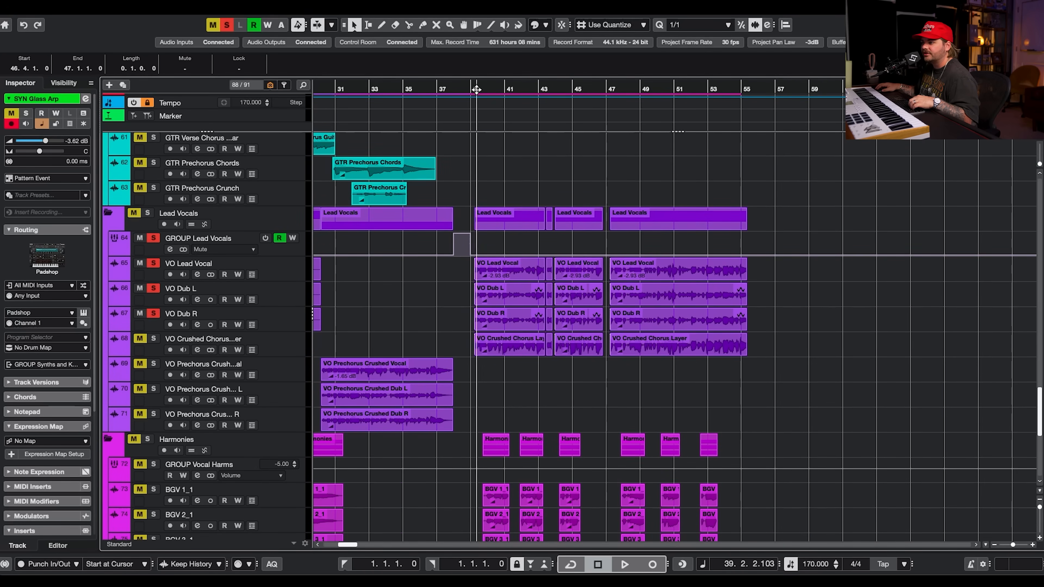
key("space")
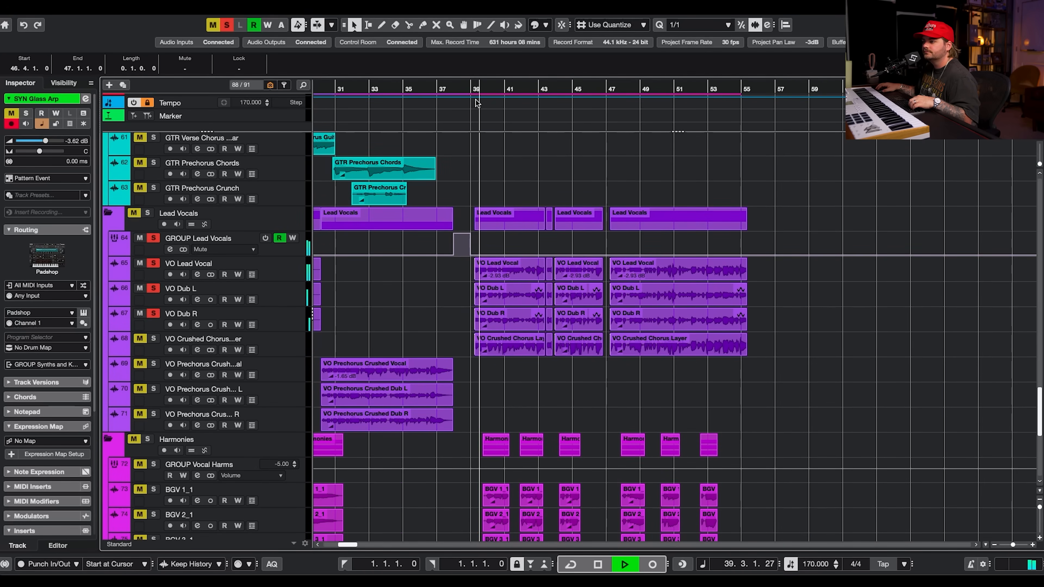
Stop playback and unsolo the VO Dub R, VO Dub L and VO Lead Vocal tracks.
key("space")
left_click(153, 314)
left_click(153, 288)
left_click(154, 263)
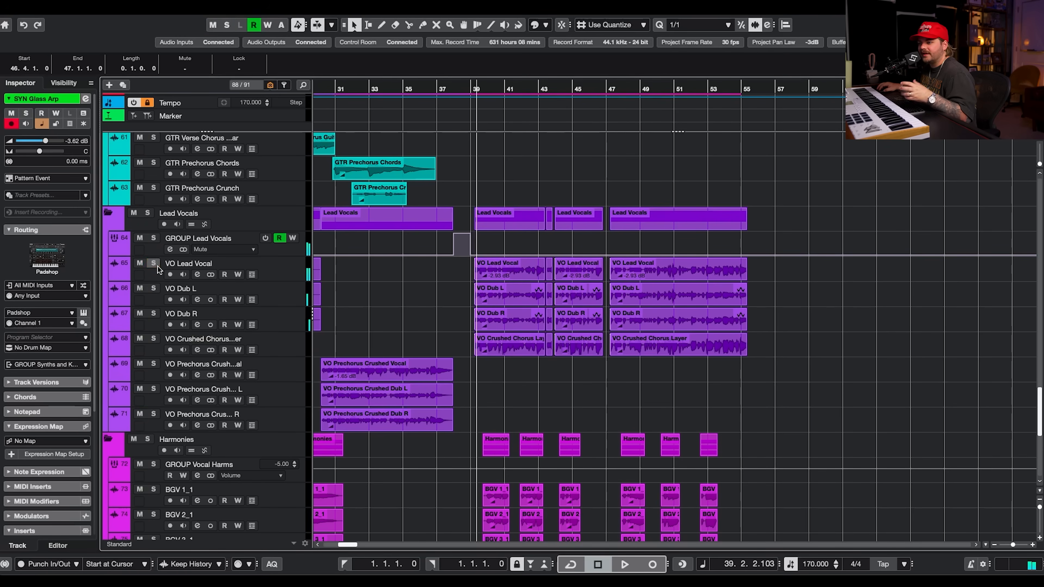
Solo VO Crushed Chorus Layer and open its VocalChain insert from the track's channel settings.
left_click(153, 339)
left_click(280, 350)
left_click(200, 350)
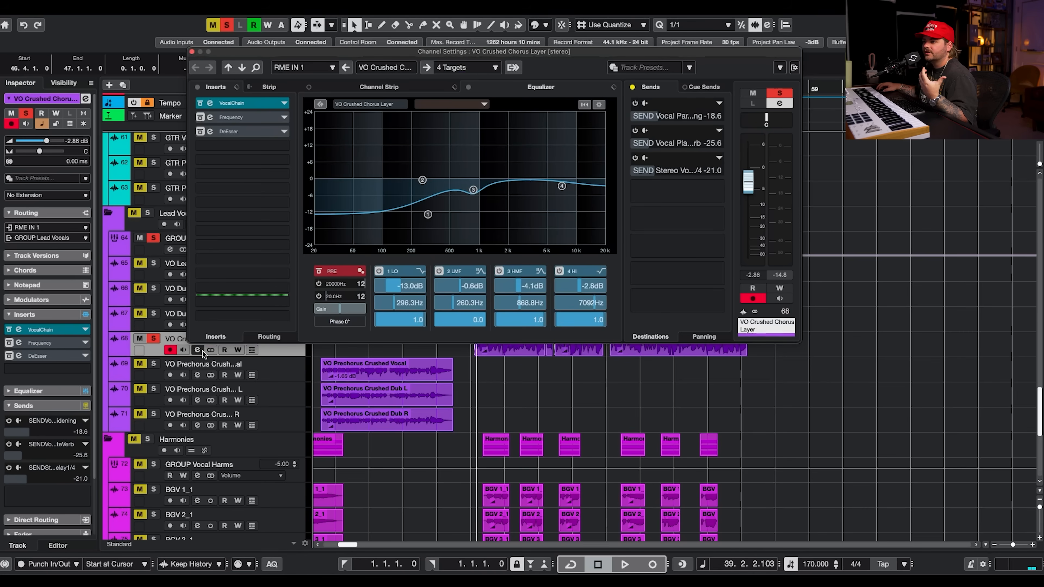
left_click(262, 105)
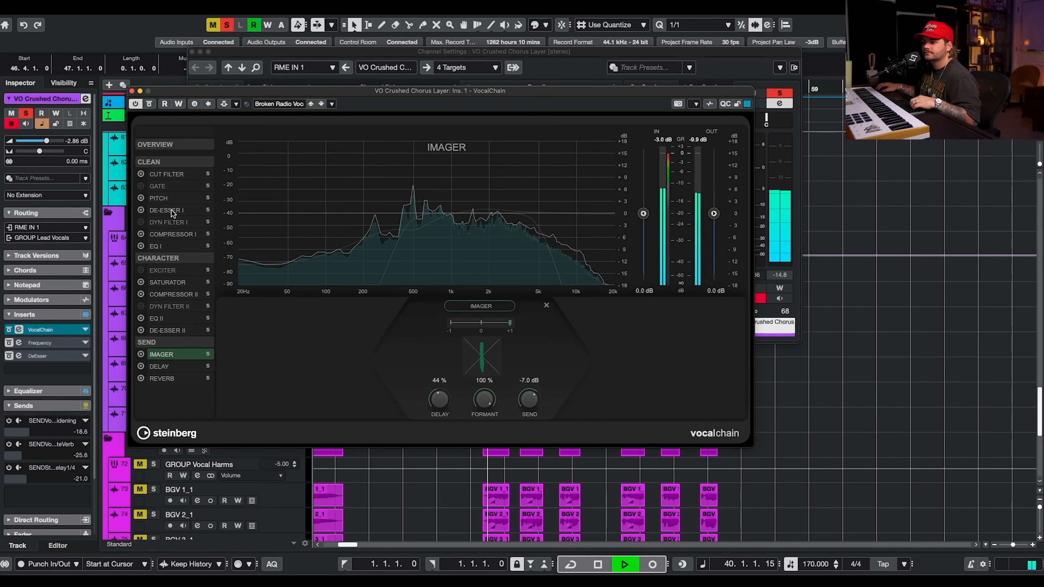
Start playback and audition the VocalChain's Saturator, Compressor II, Imager, Delay and Reverb modules.
left_click(167, 284)
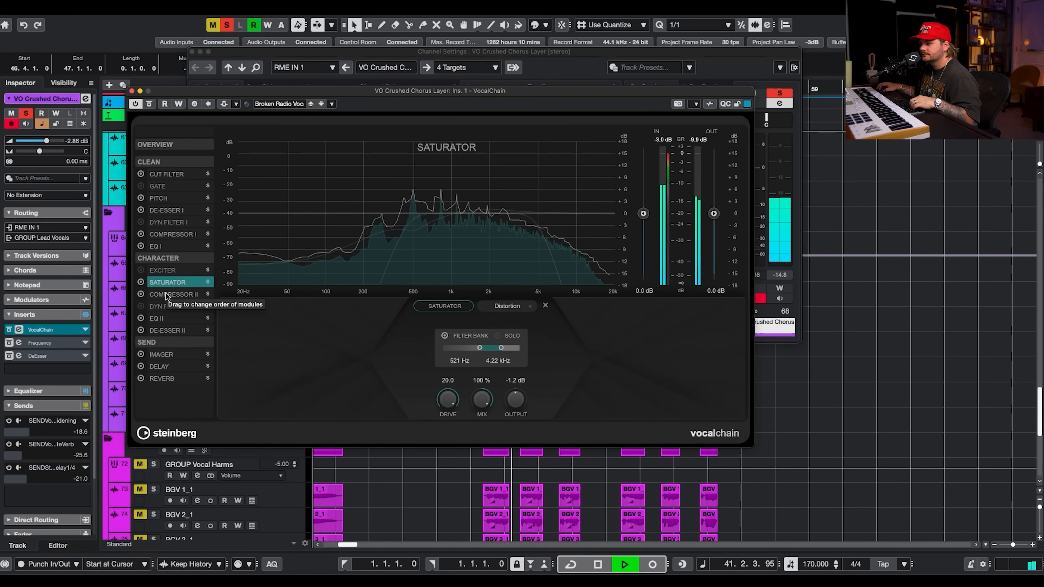
left_click(166, 295)
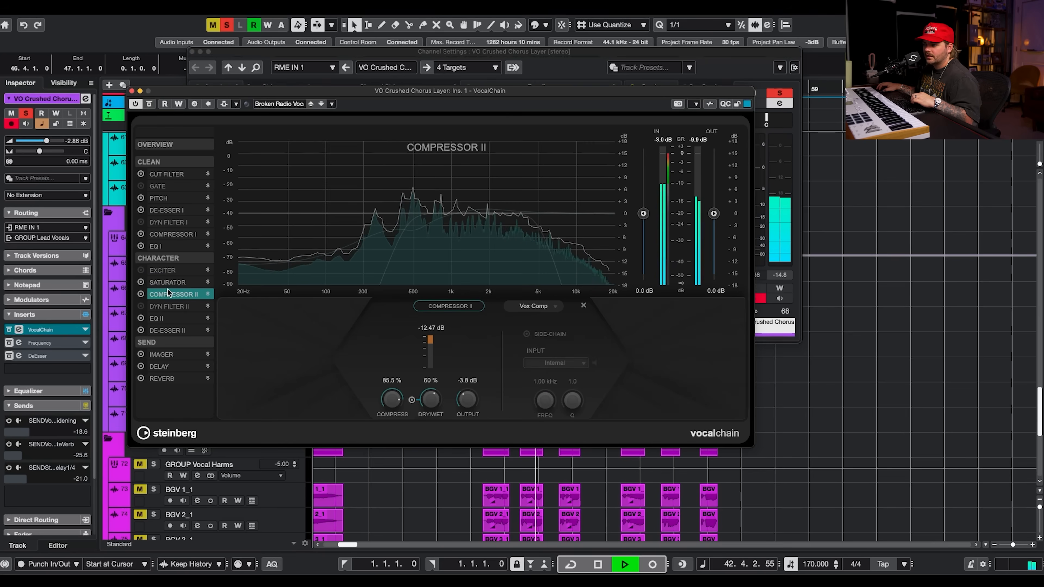
key("space")
left_click(165, 355)
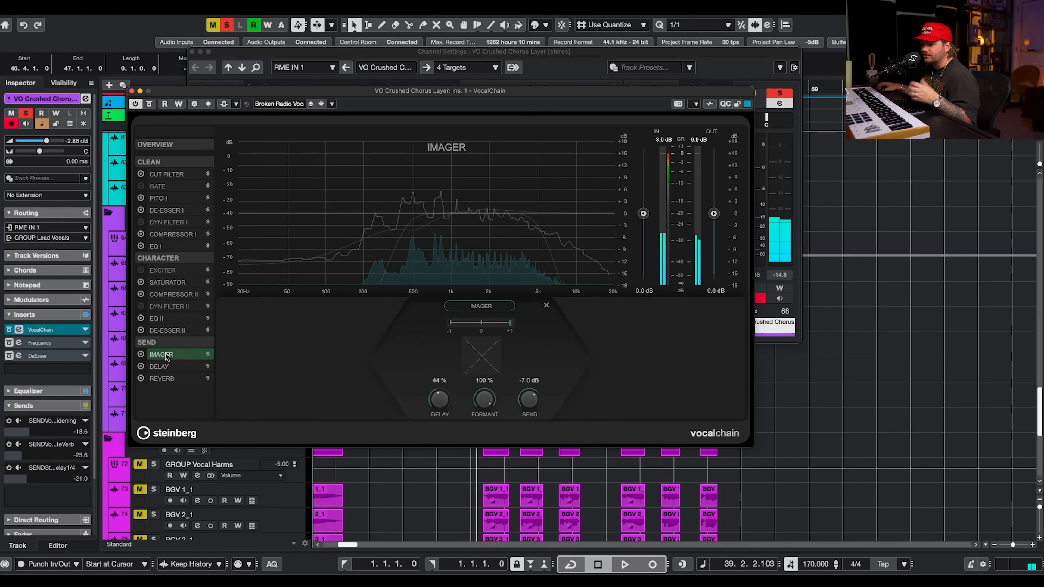
left_click(176, 366)
left_click(177, 378)
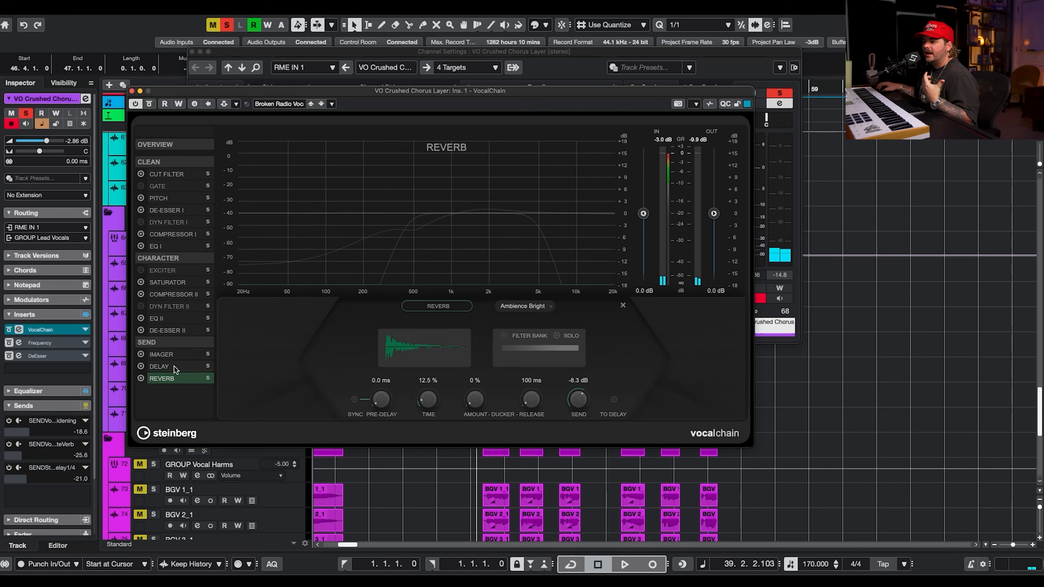
left_click(174, 356)
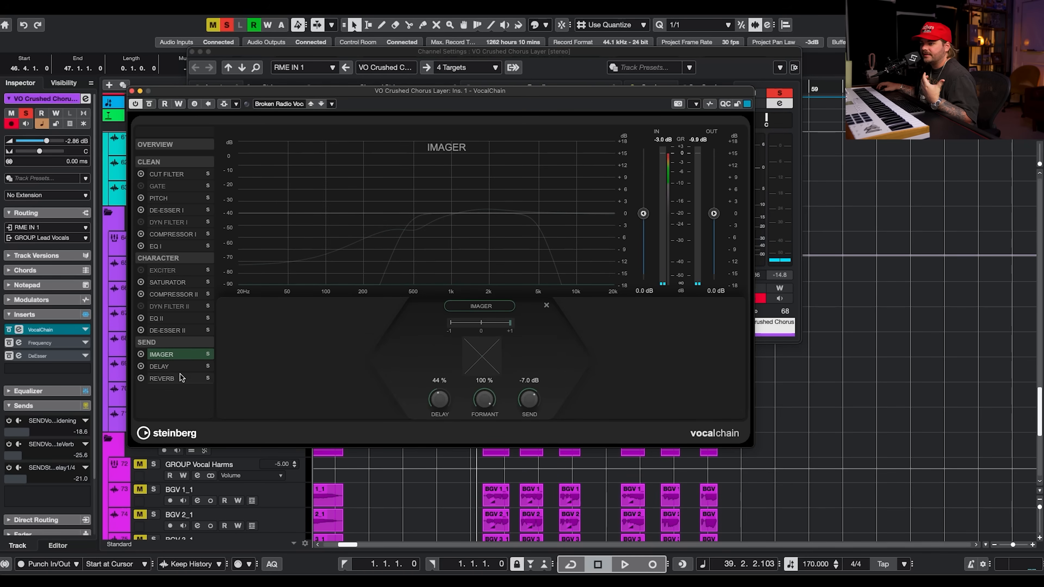
left_click(177, 367)
left_click(177, 379)
Close the VocalChain and channel settings, unsolo VO Crushed Chorus Layer and stop playback.
left_click(132, 91)
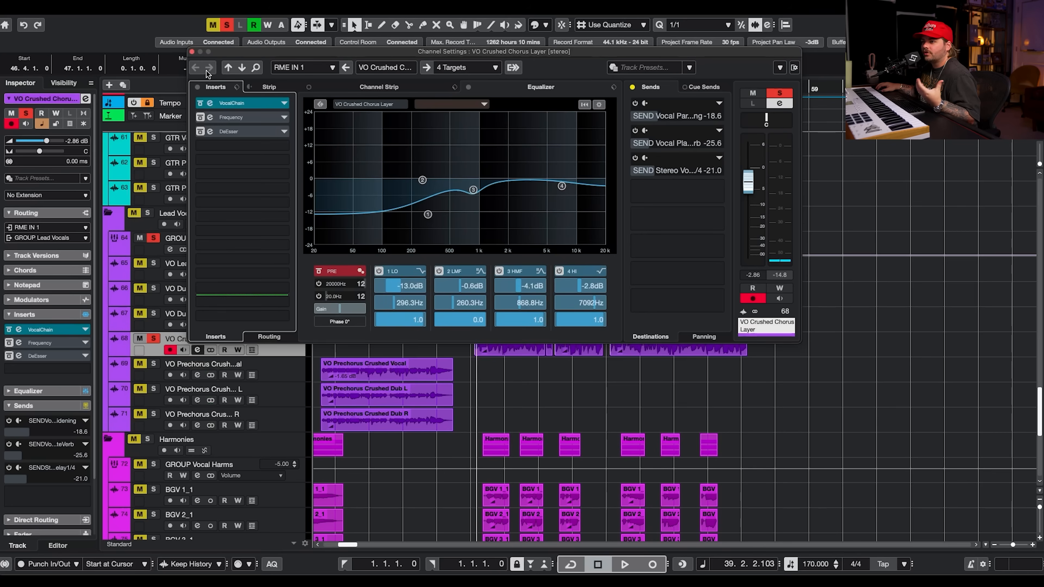
left_click(192, 53)
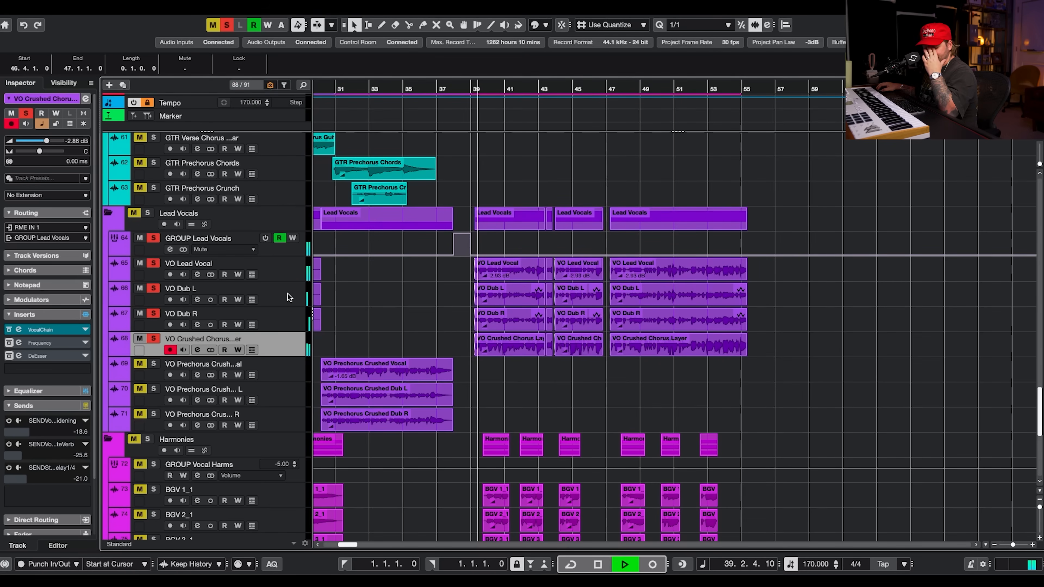
left_click(154, 338)
key("space")
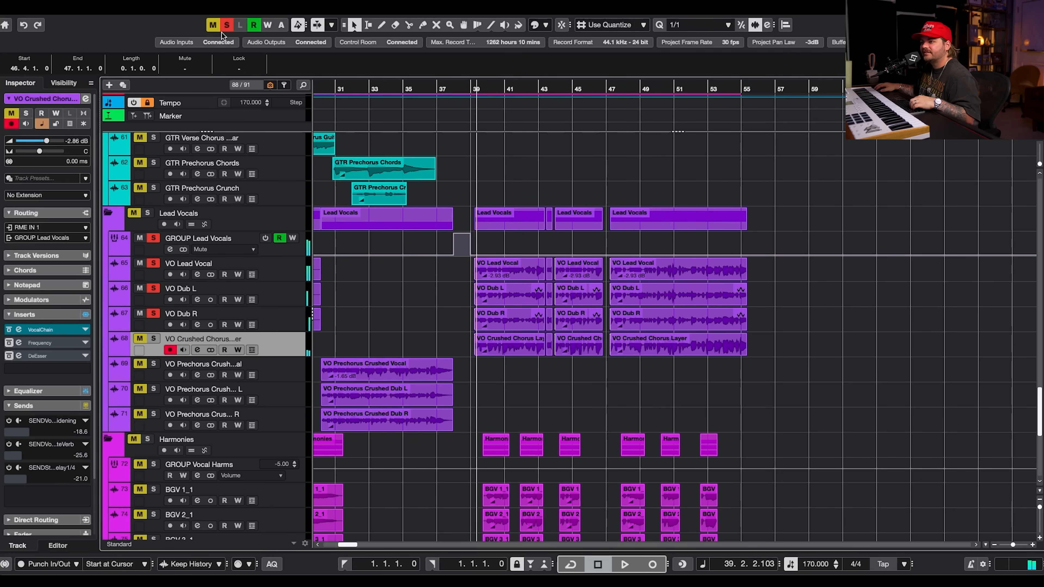
Clear all solos and play the full mix from around bar 39.
left_click(227, 26)
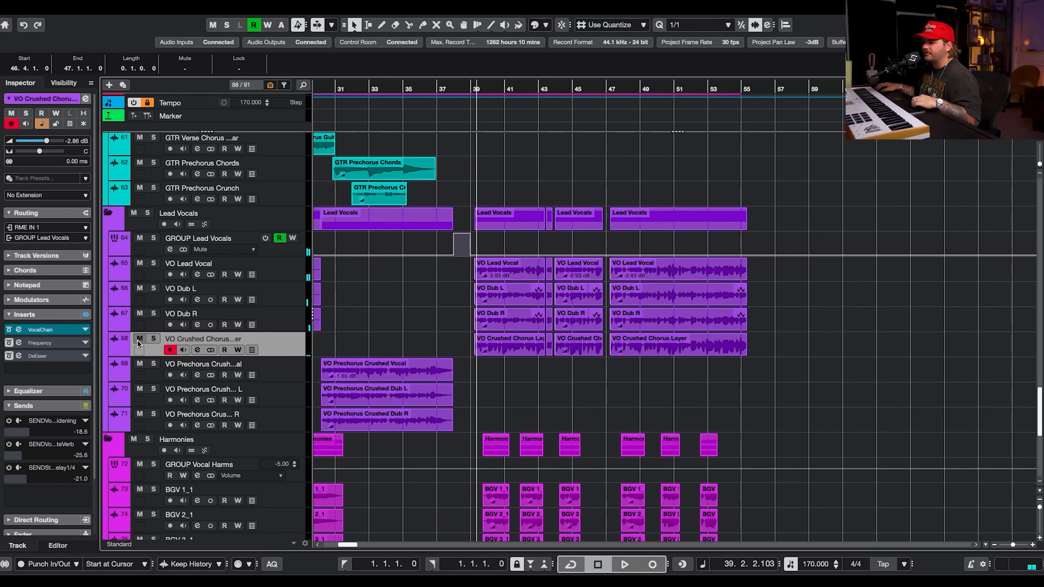
left_click(484, 359)
key("space")
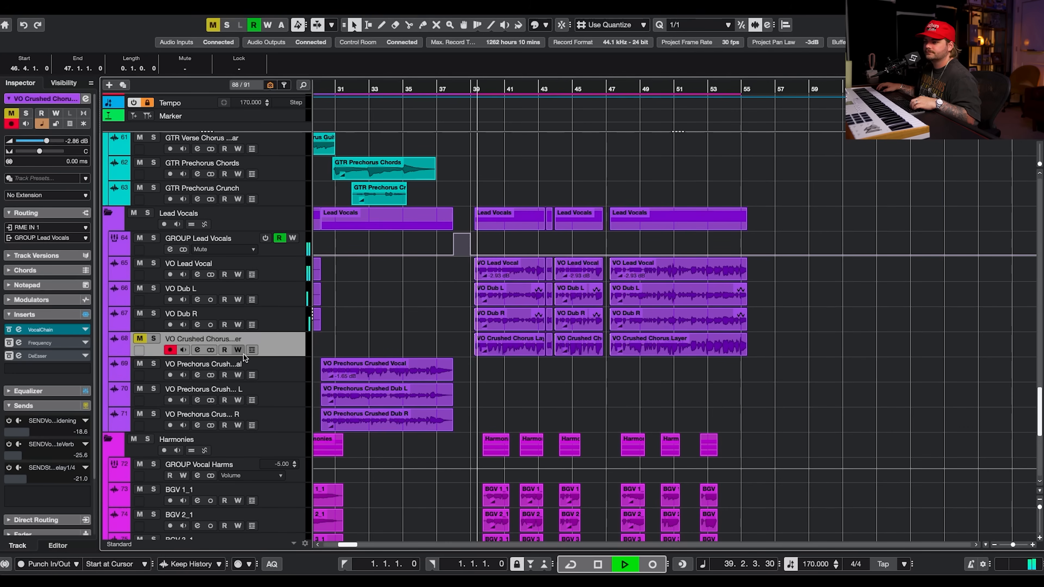
Toggle the mute of VO Crushed Chorus Layer and stop playback.
left_click(138, 340)
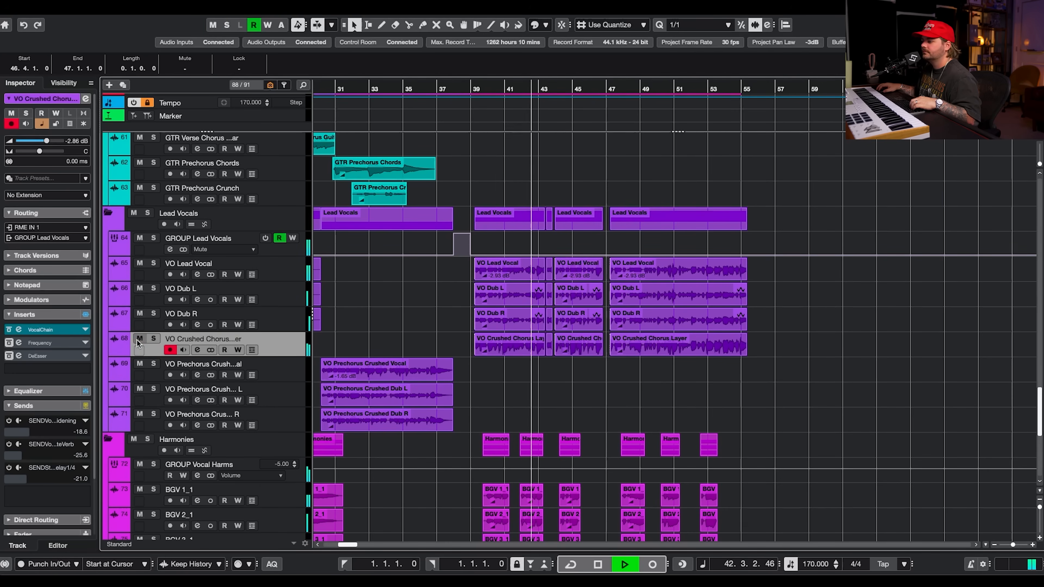
scroll(531, 403, "down", 5)
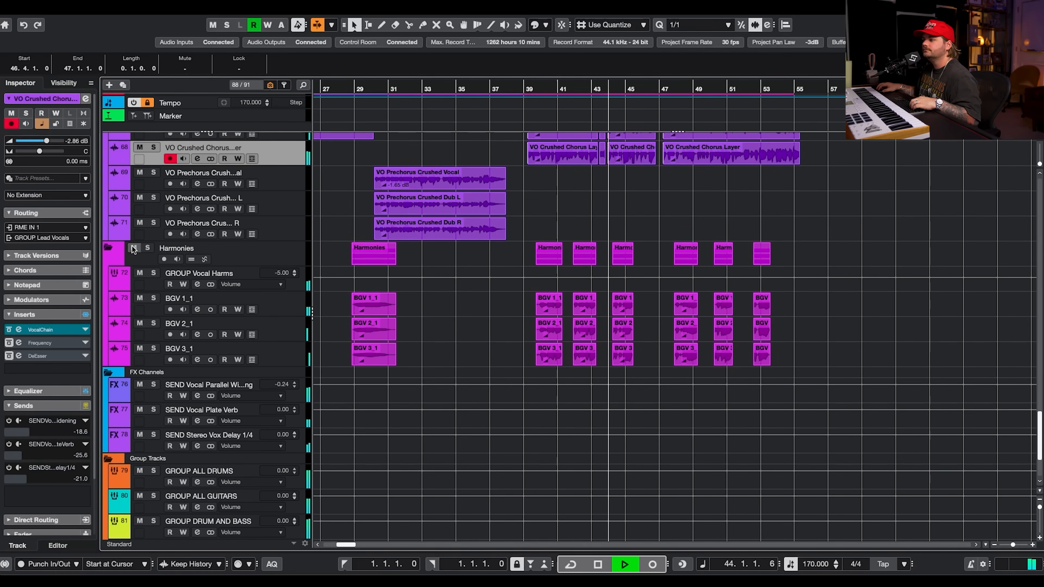
key("space")
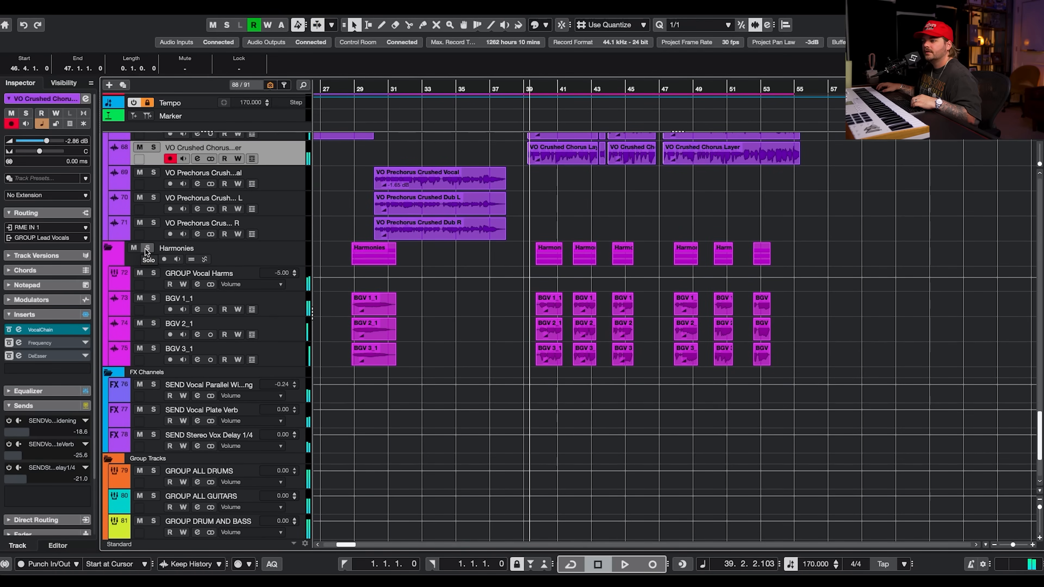
Solo the Harmonies folder and play it, then clear all solos.
left_click(148, 248)
left_click(313, 256)
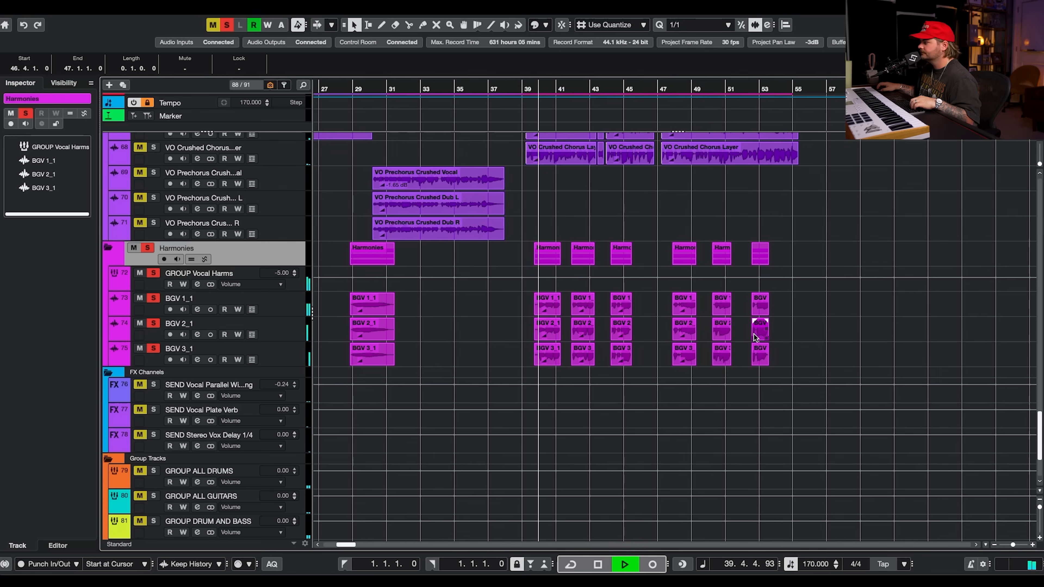
scroll(777, 321, "down", 5)
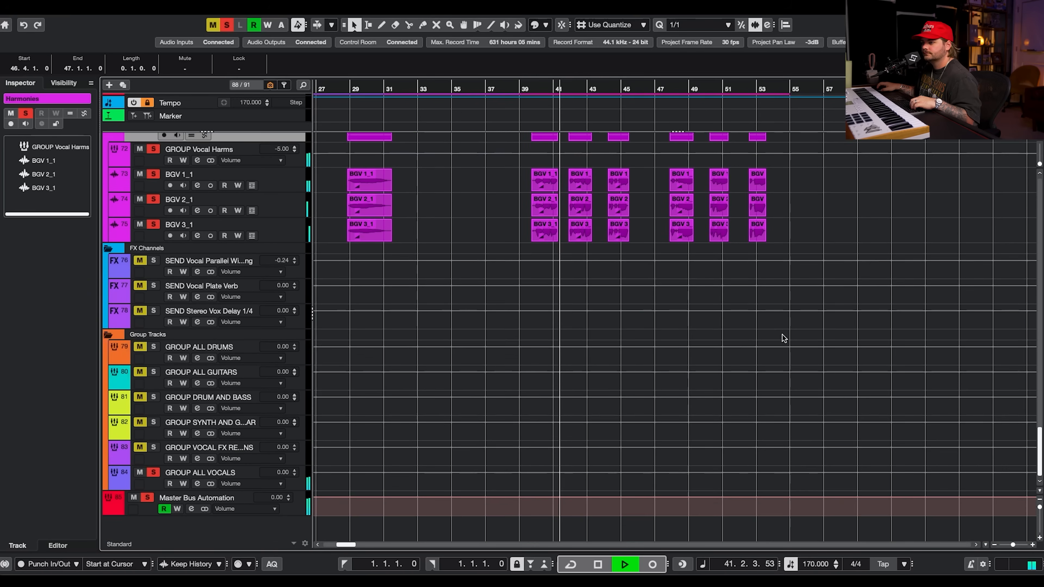
scroll(772, 303, "up", 1)
scroll(774, 304, "up", 1)
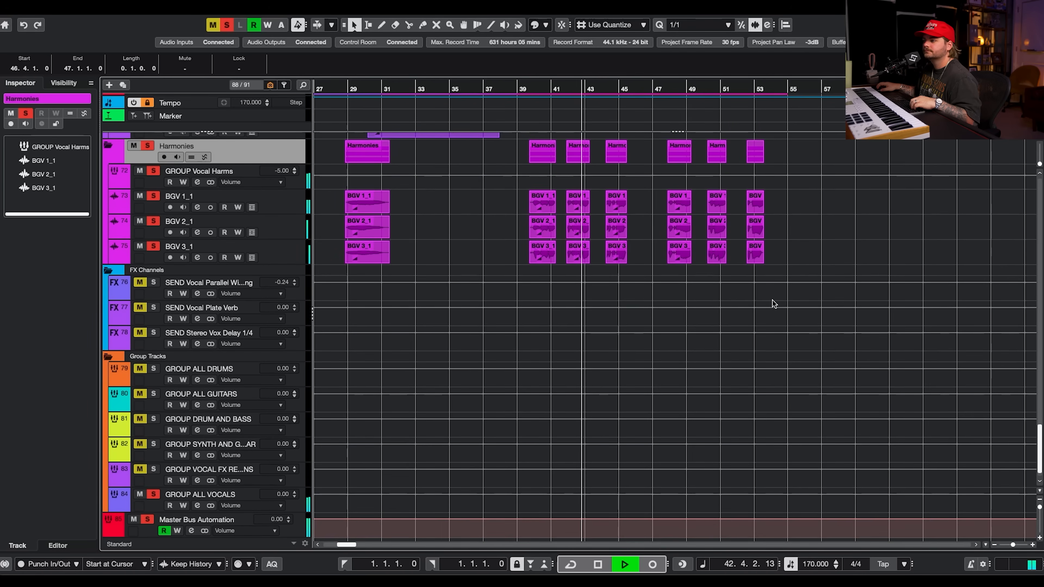
scroll(765, 249, "up", 10)
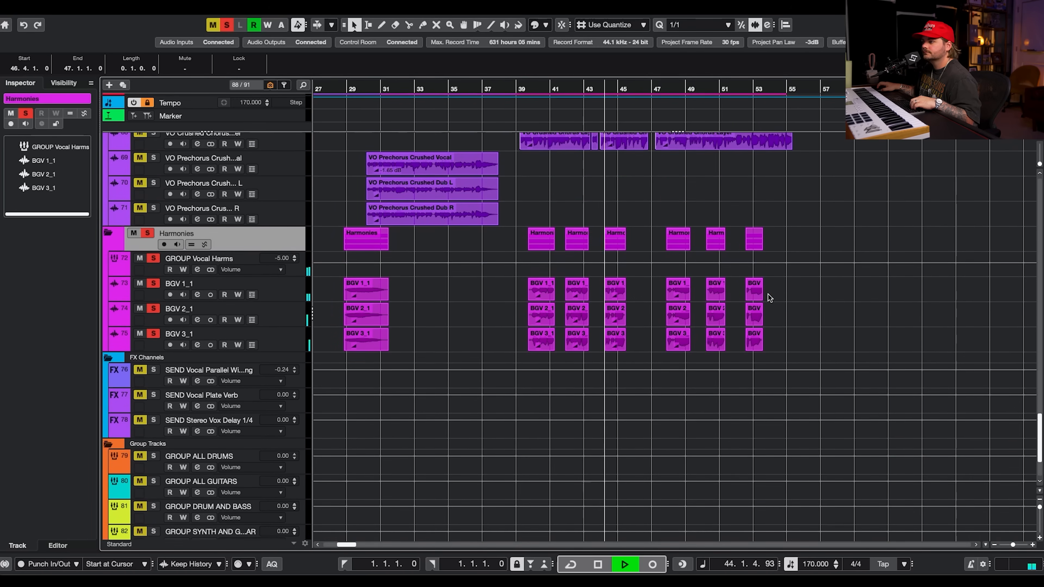
scroll(771, 307, "up", 10)
key("space")
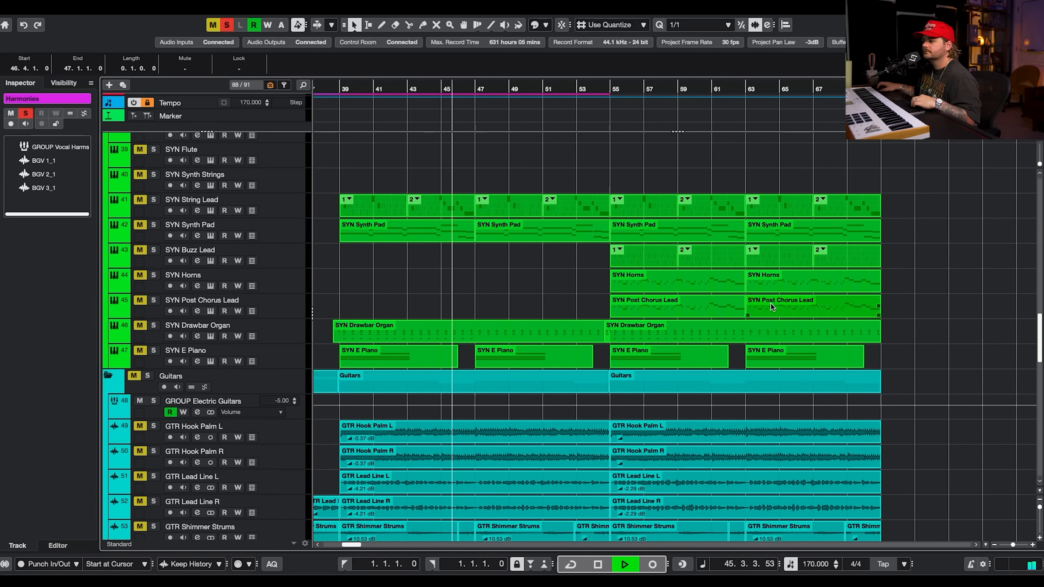
left_click(225, 25)
Place the playback position at bar 53 and scroll to the synth tracks.
scroll(466, 236, "up", 10)
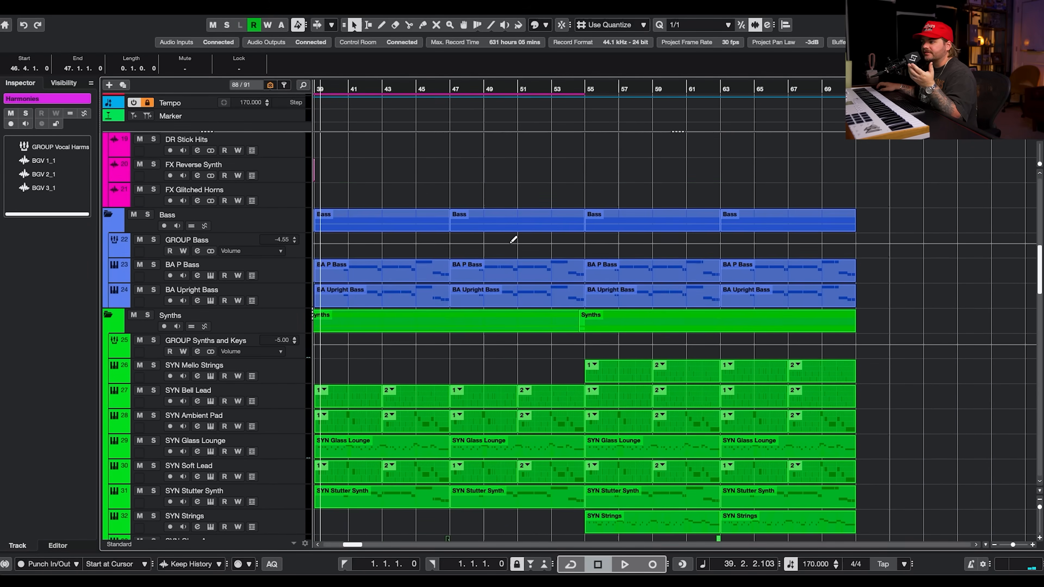
left_click(564, 87)
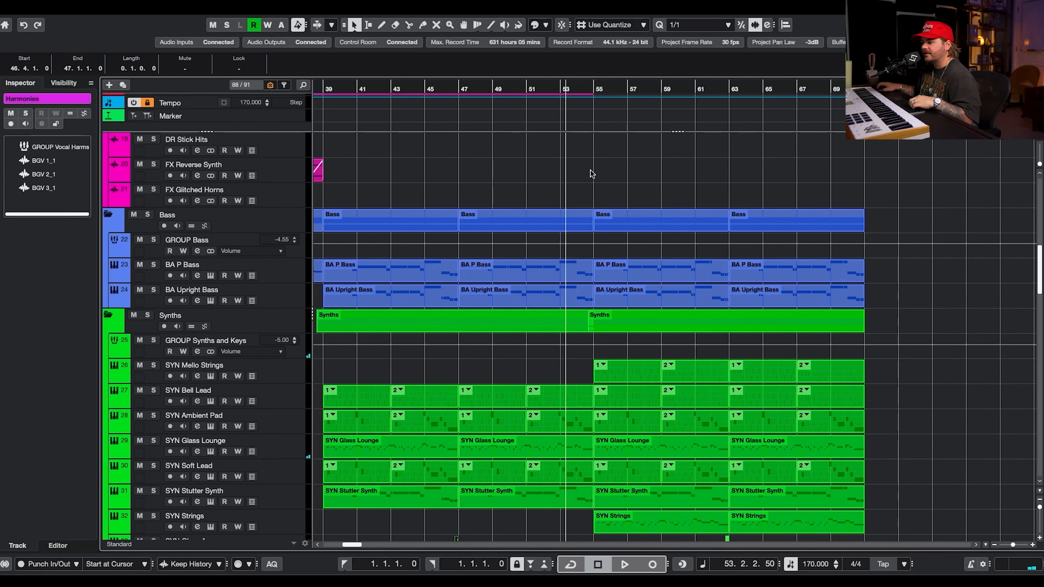
scroll(591, 165, "right", 3)
scroll(590, 171, "up", 5)
scroll(594, 175, "down", 12)
scroll(594, 175, "up", 10)
scroll(595, 177, "down", 4)
scroll(600, 319, "down", 12)
scroll(600, 319, "left", 3)
scroll(669, 350, "down", 2)
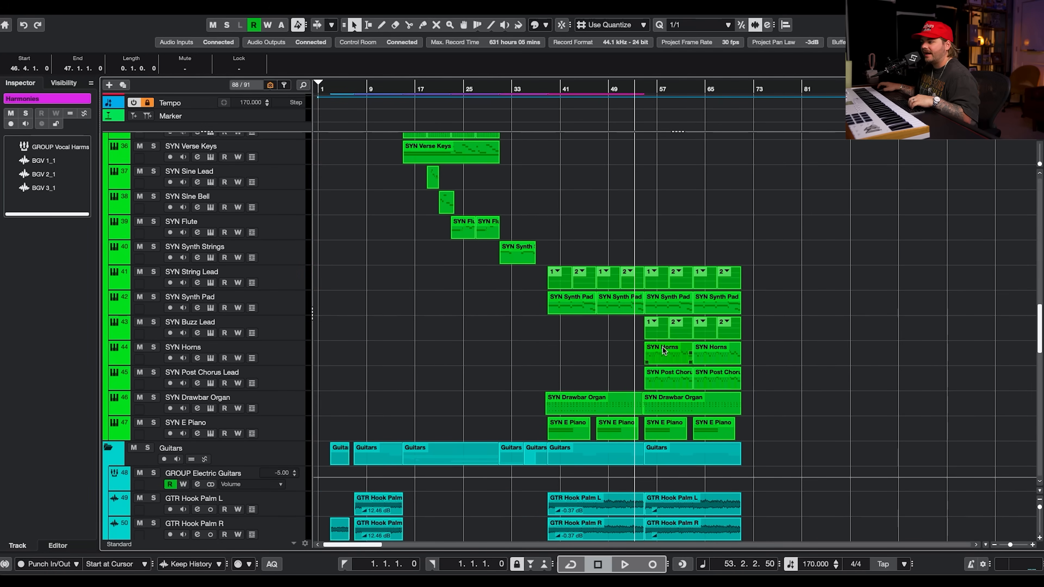
scroll(656, 350, "right", 1)
Solo SYN Buzz Lead and open its Retrologue instrument, then close it.
left_click(158, 323)
left_click(285, 323)
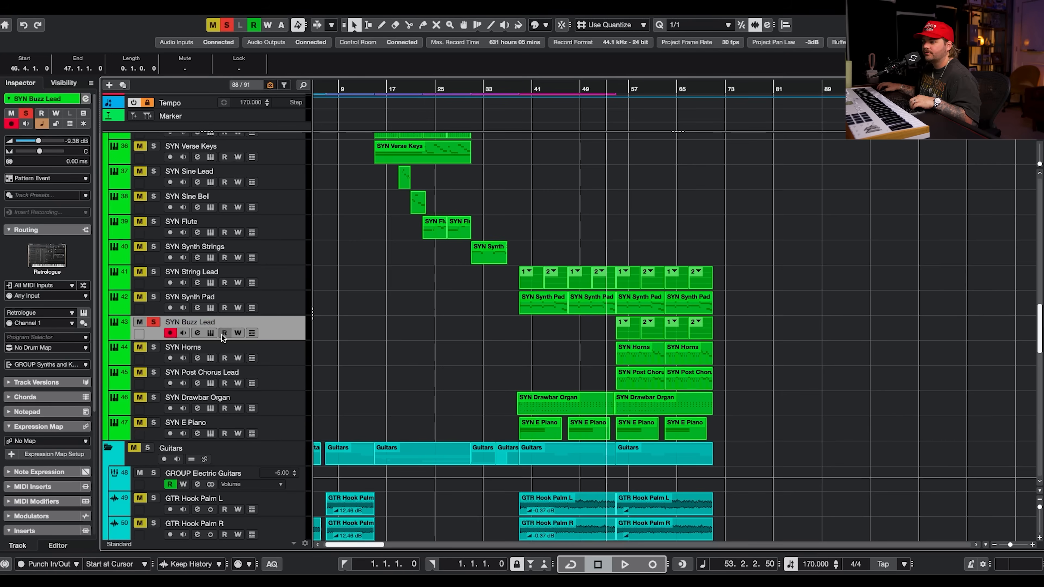
left_click(212, 333)
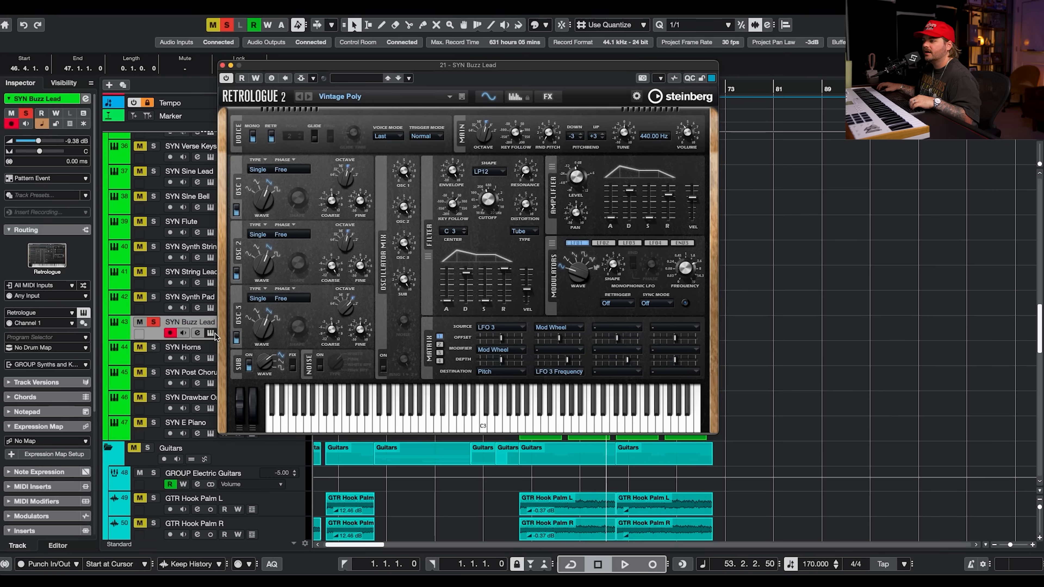
left_click(223, 65)
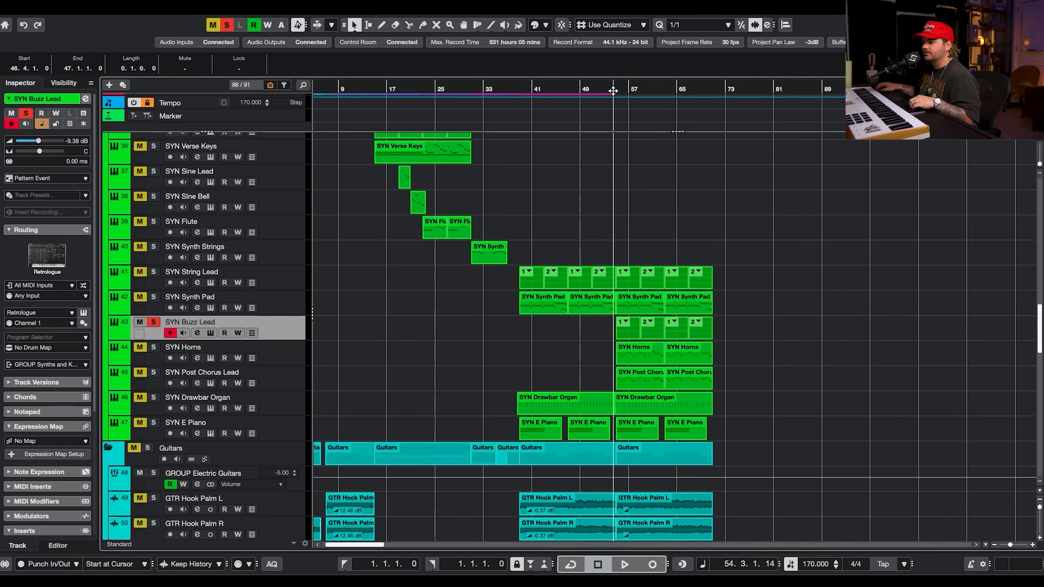
key("h")
key("h")
key("h")
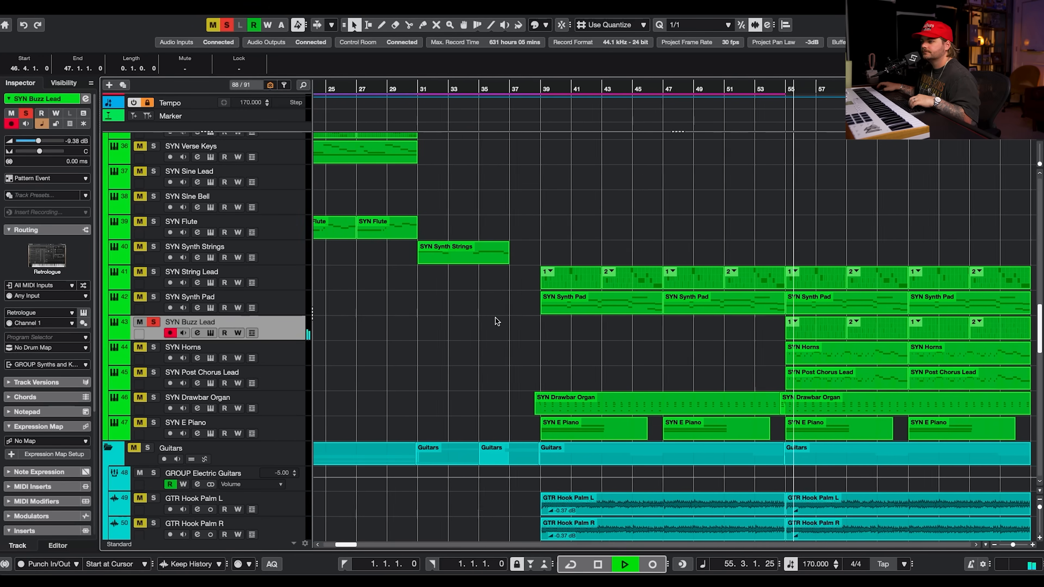
left_click(197, 333)
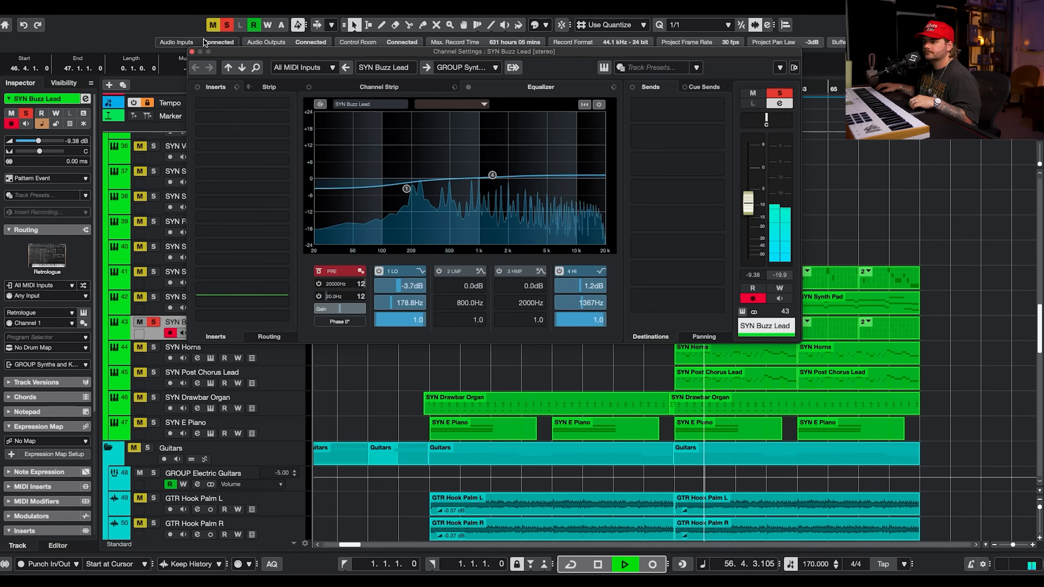
left_click(189, 57)
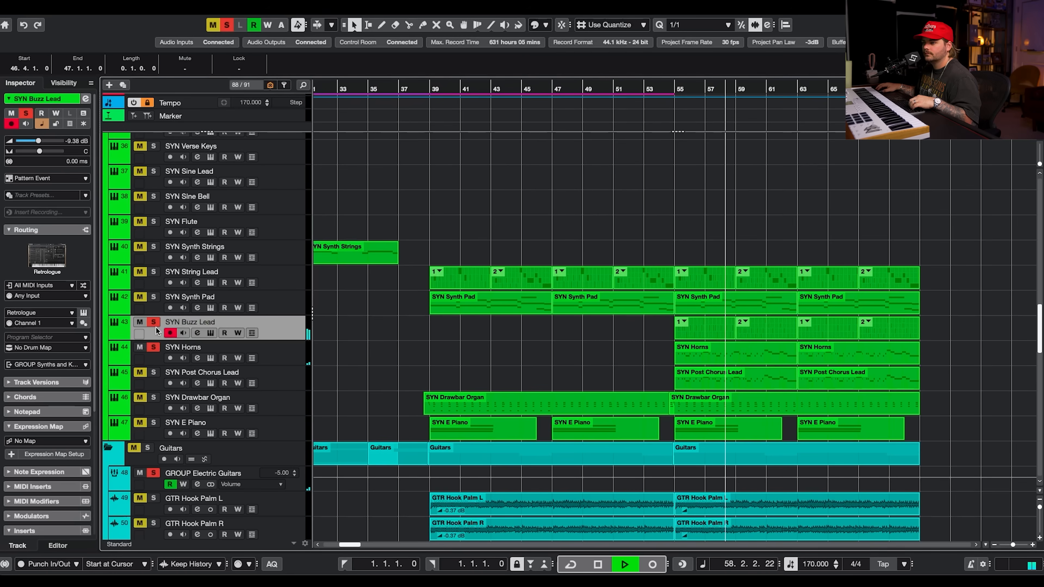
Select SYN Horns, stop playback, open its part in the editor and inspect its HALion Sonic instrument.
left_click(293, 356)
key("space")
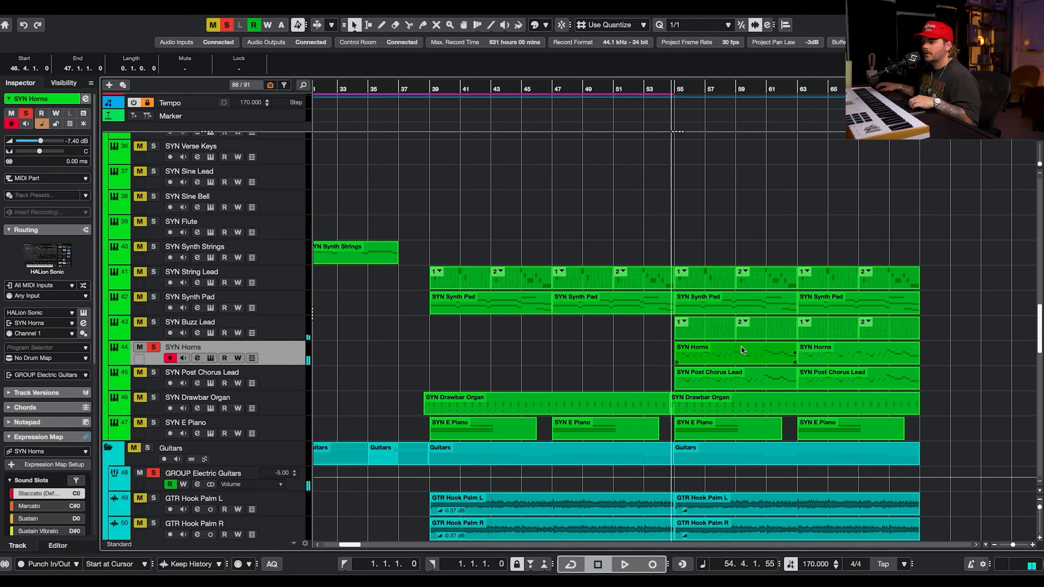
double_click(742, 347)
scroll(396, 362, "down", 2)
scroll(396, 362, "left", 1)
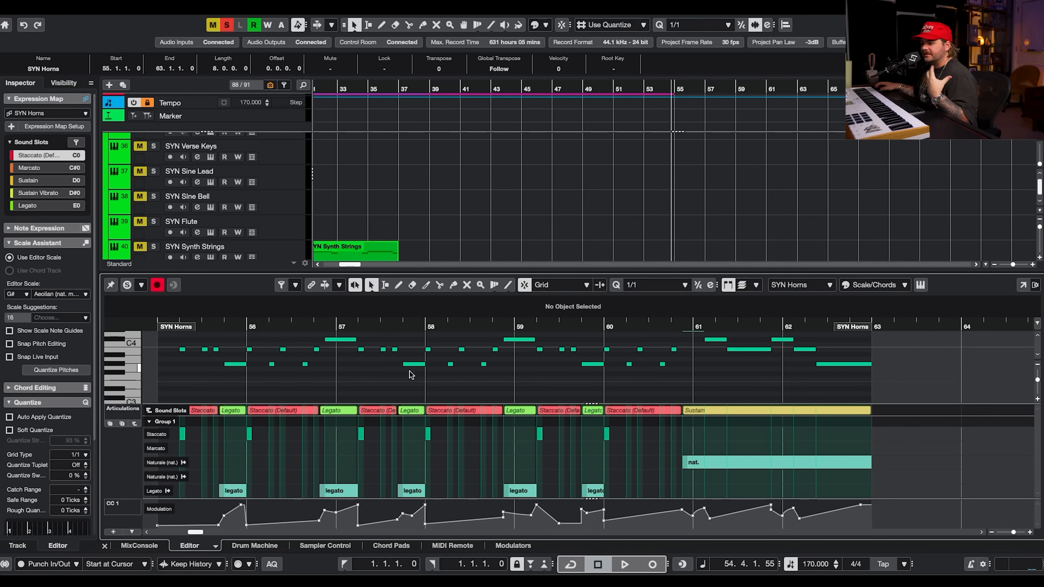
scroll(628, 224, "down", 5)
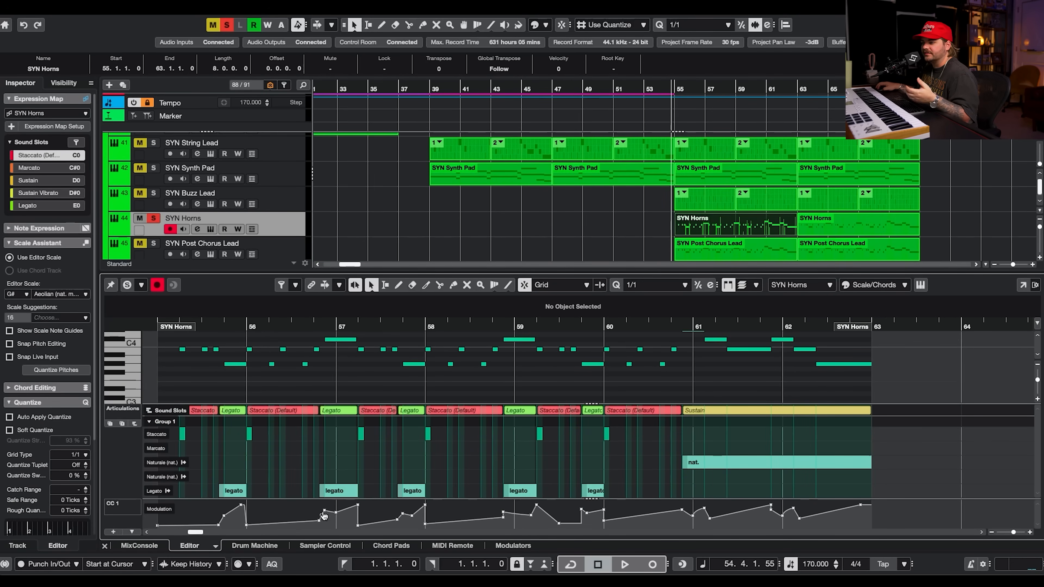
left_click(206, 230)
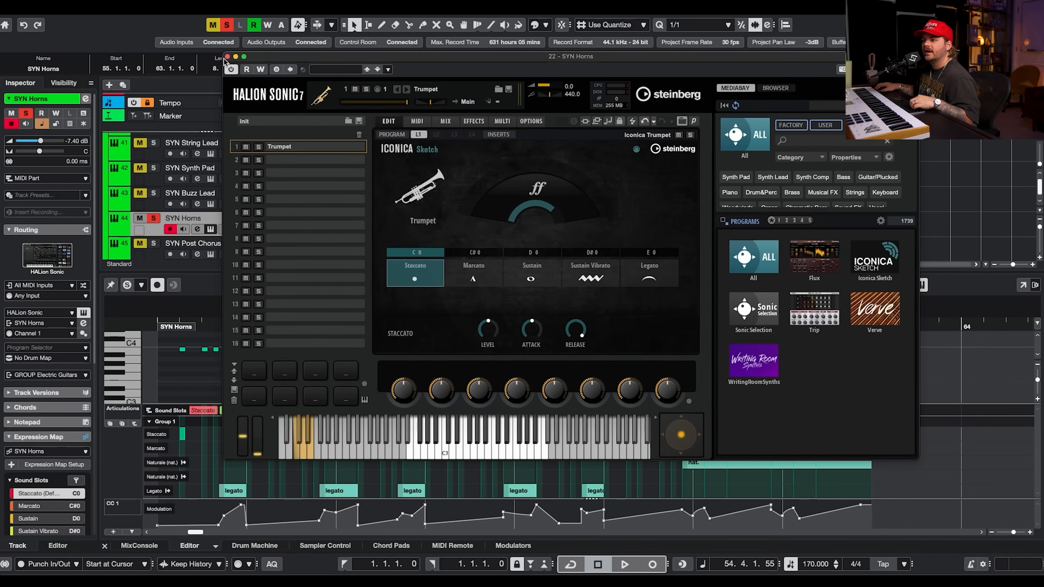
left_click(227, 56)
Select SYN Post Chorus Lead and open its HALion Sonic instrument, then close it.
left_click(277, 246)
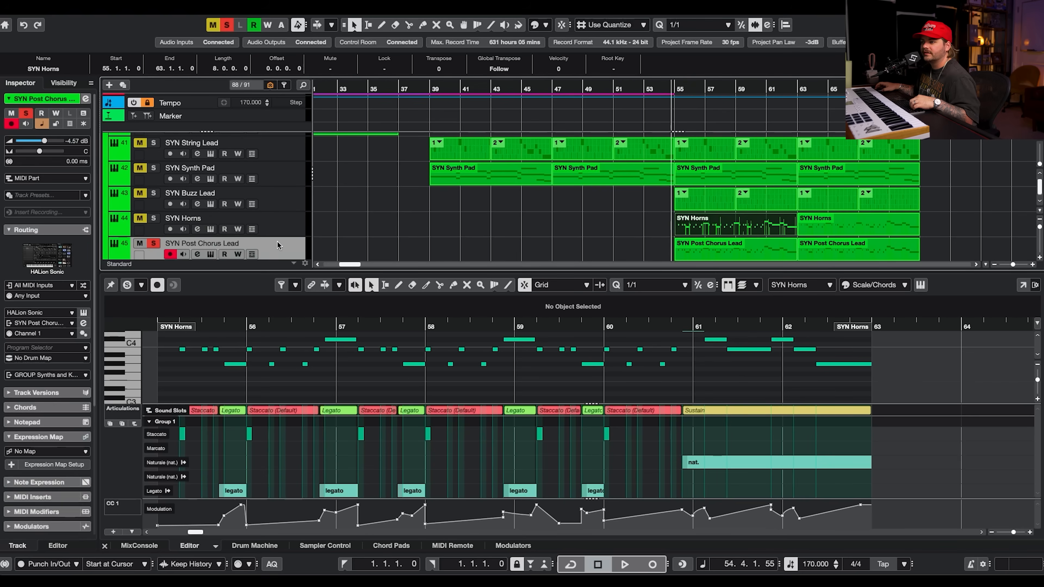
scroll(253, 235, "down", 1)
left_click(210, 227)
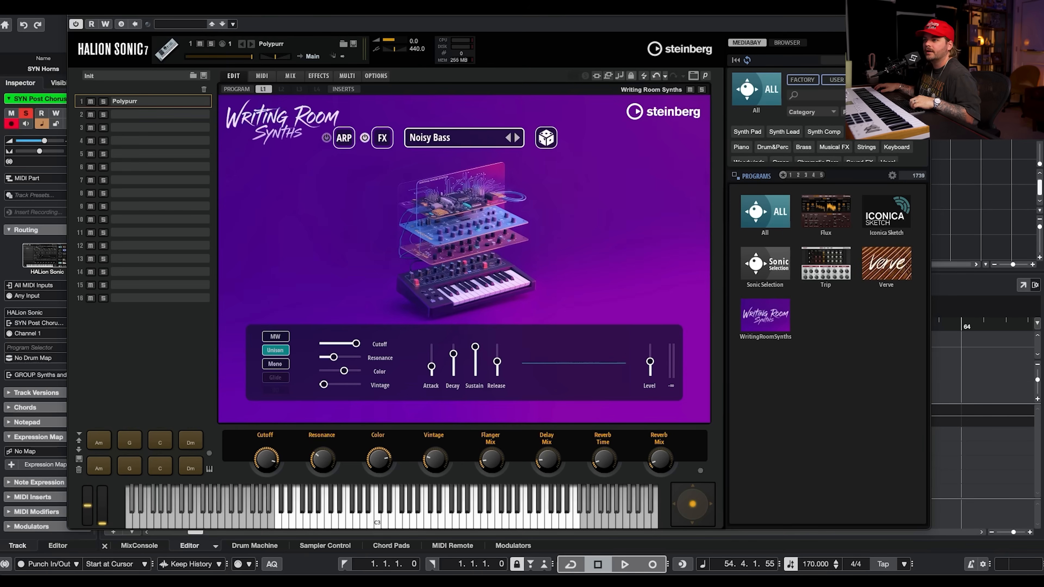
left_click(73, 13)
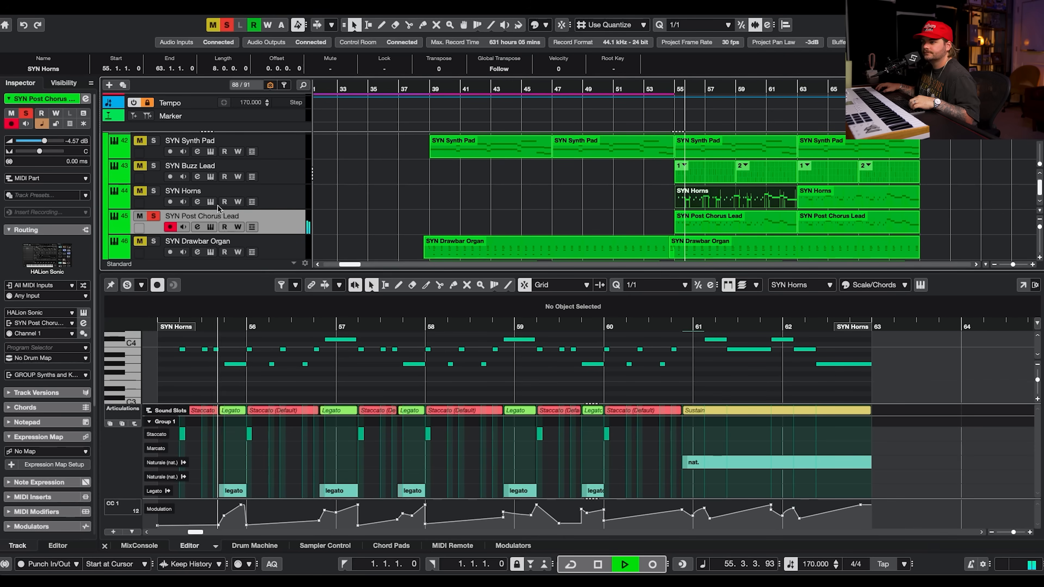
Open the SYN Post Chorus Lead part in the editor, play it and show the CC 1 Modulation lane.
left_click(699, 225)
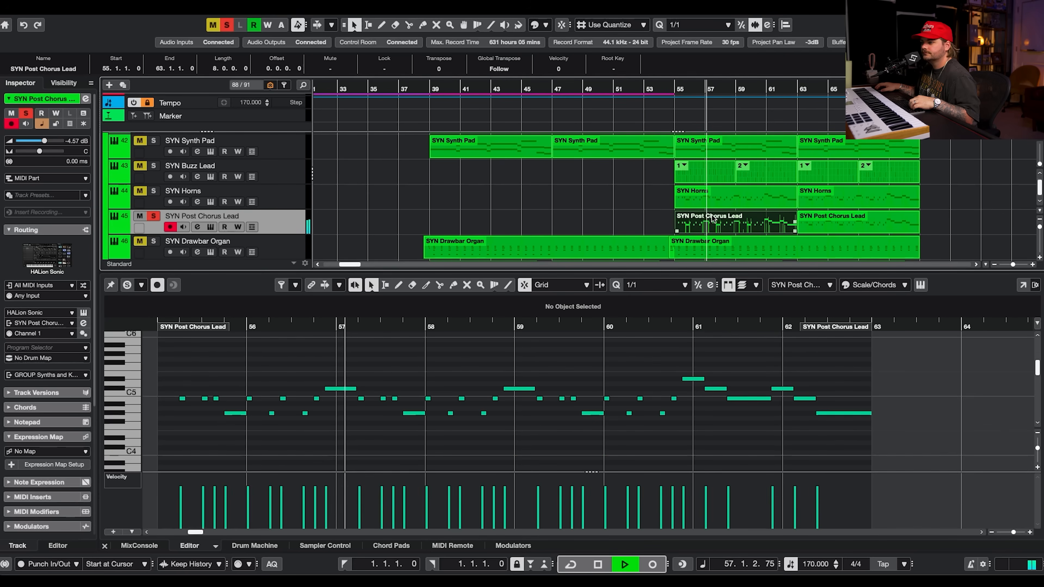
key("space")
left_click(117, 477)
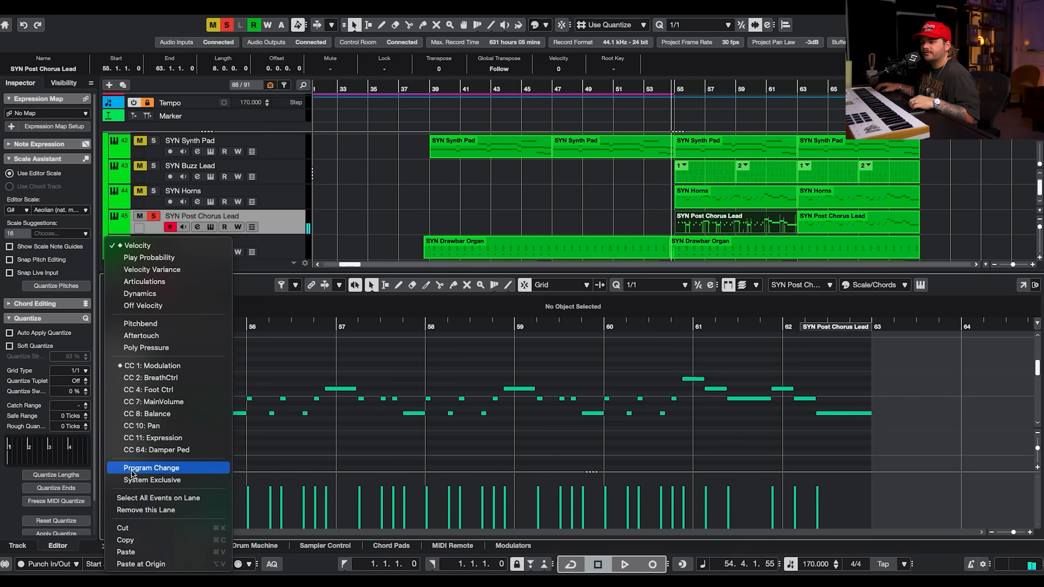
left_click(156, 366)
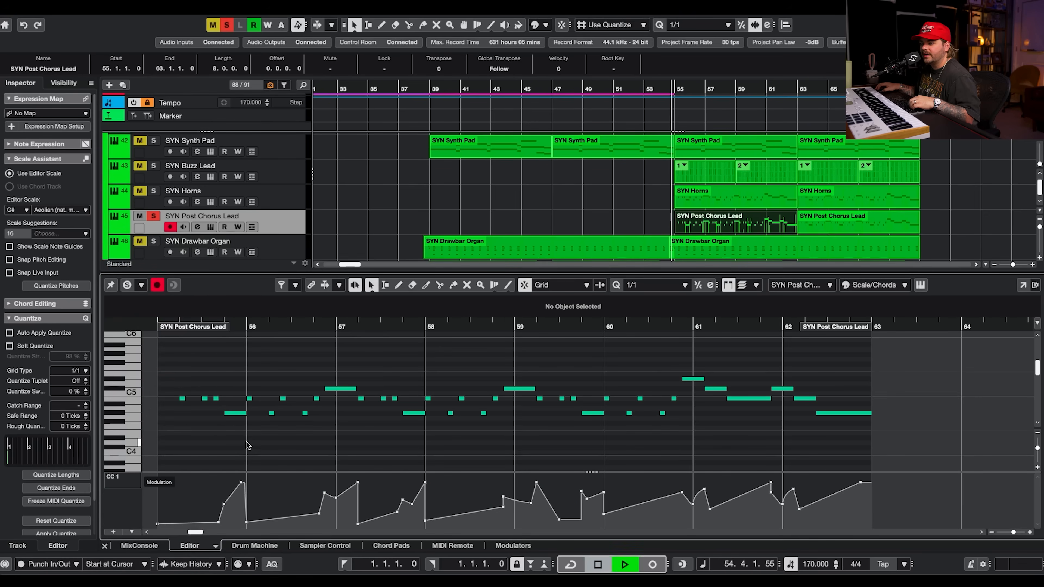
key("space")
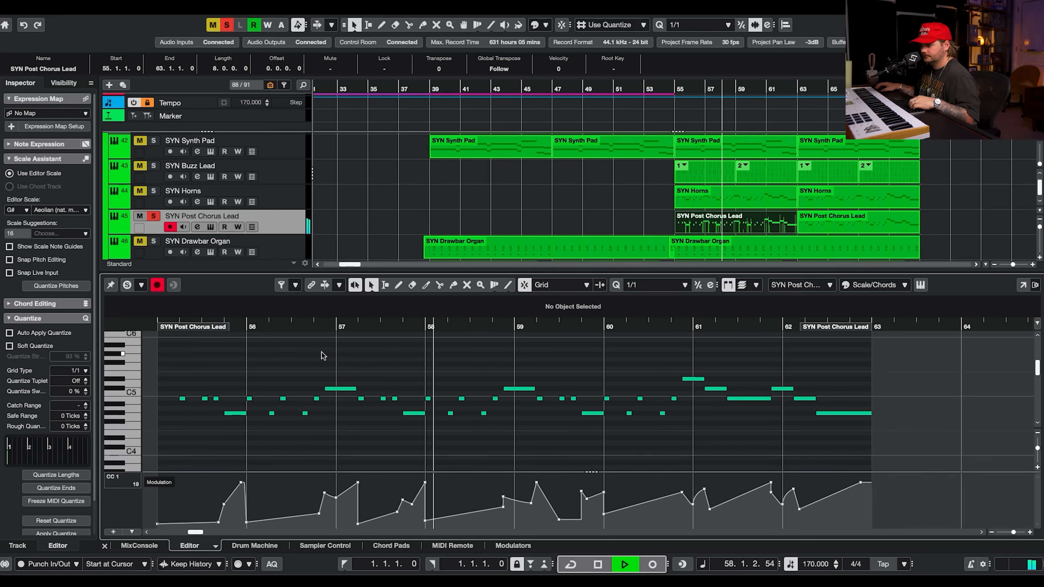
Stop playback and deactivate all solos in the project.
scroll(562, 219, "down", 3)
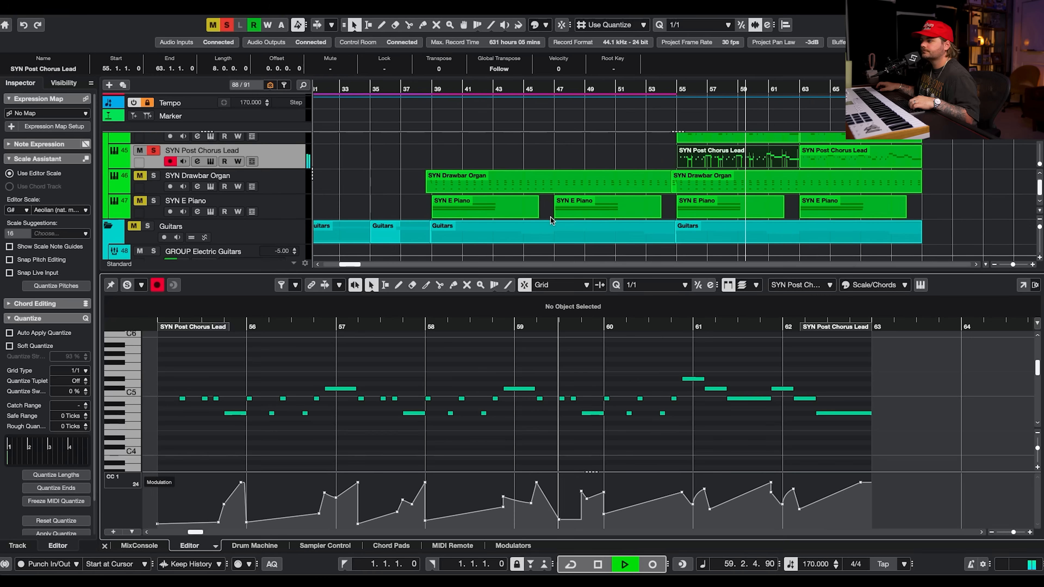
scroll(564, 220, "down", 13)
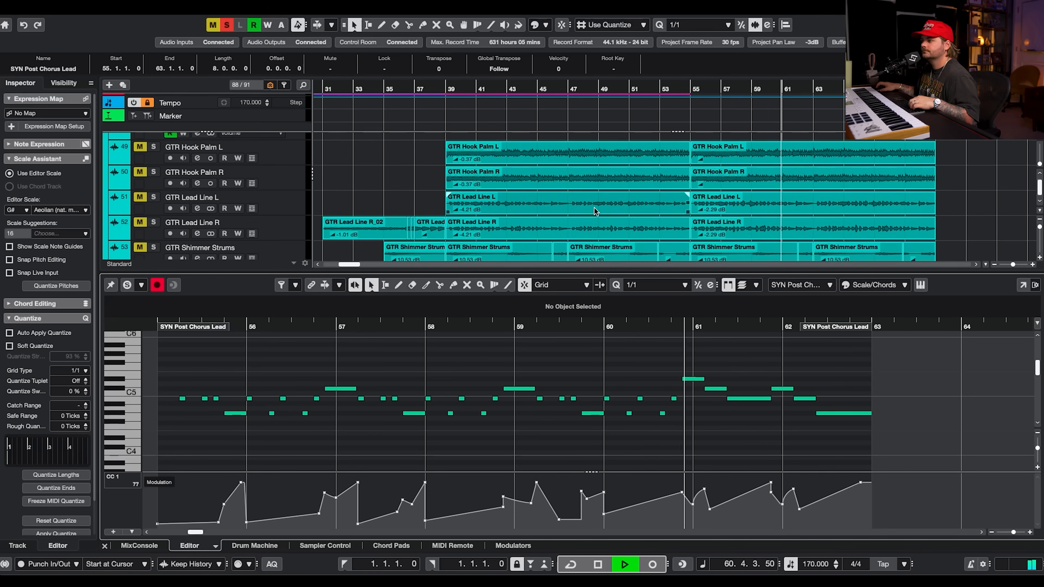
scroll(595, 208, "down", 6)
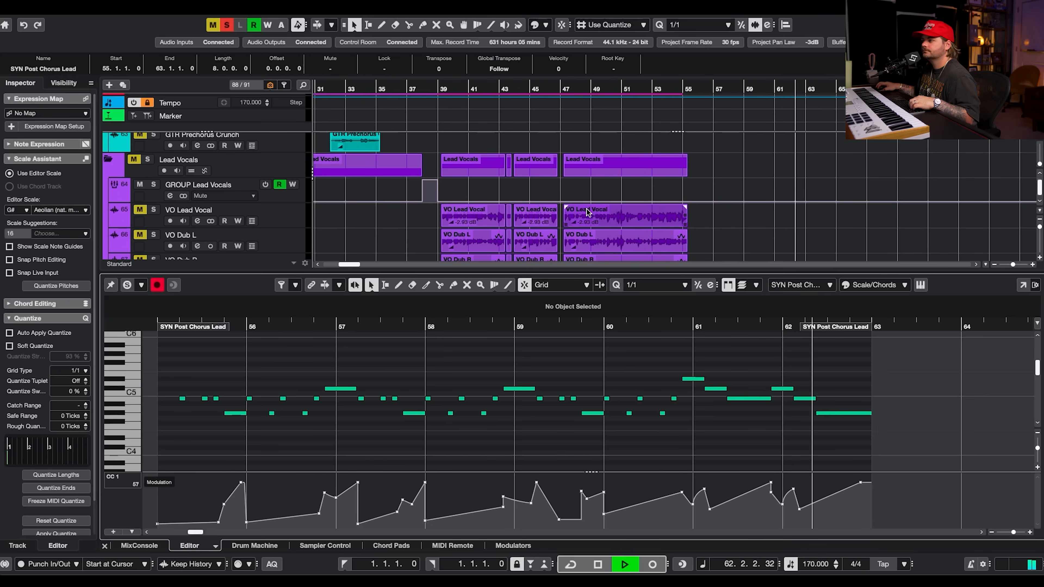
key("space")
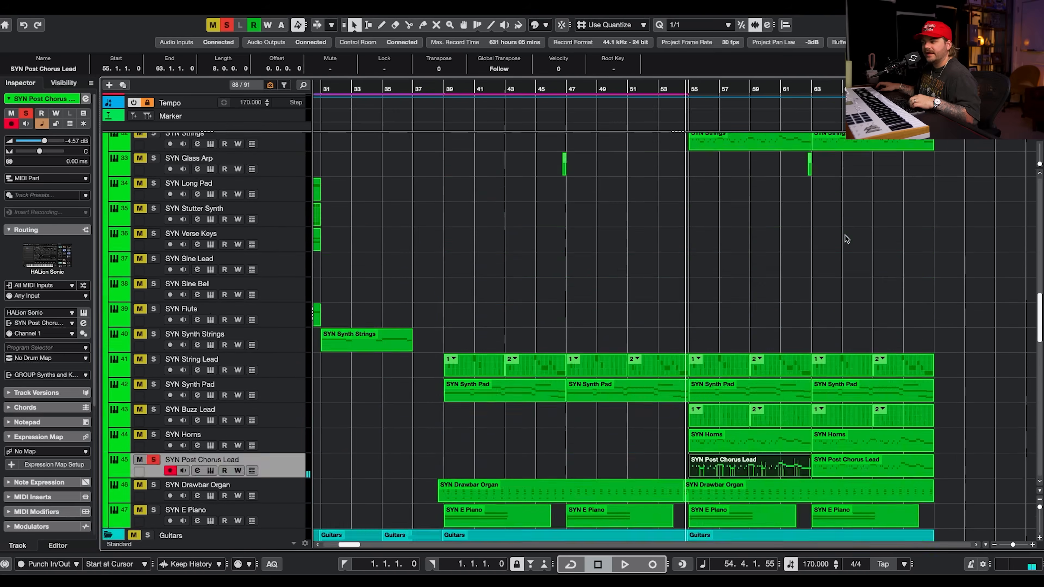
scroll(846, 236, "up", 20)
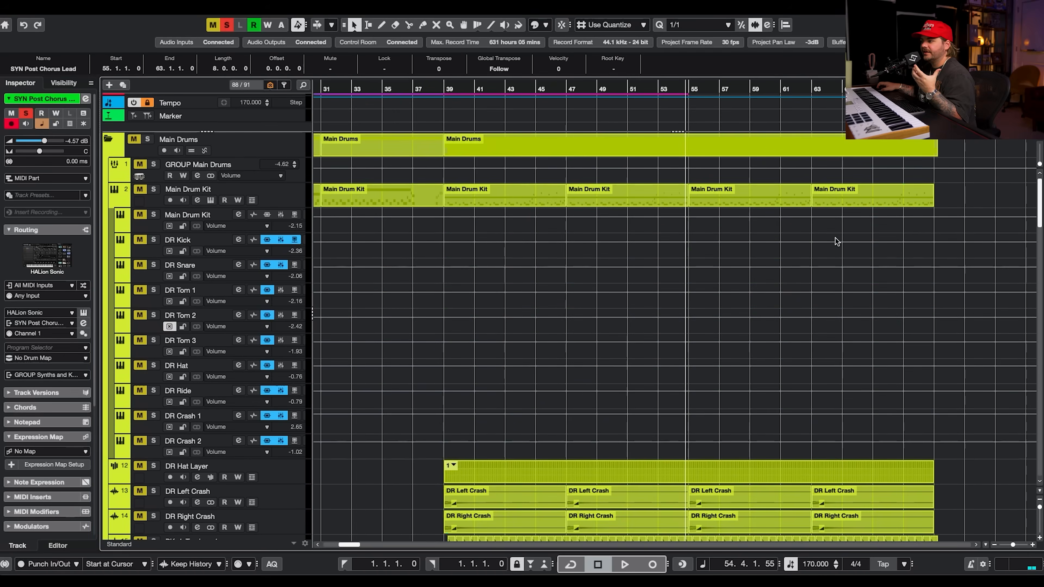
left_click(227, 26)
Nudge GROUP ALL DRUMS volume to -1.00 dB and back to 0.00 dB.
scroll(498, 305, "down", 20)
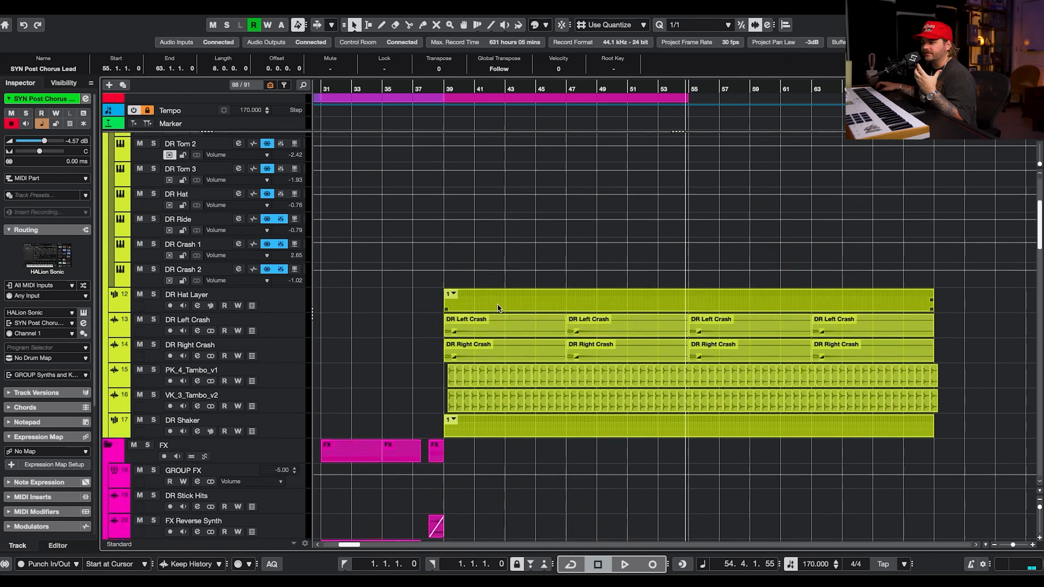
scroll(501, 304, "left", 7)
left_click(295, 349)
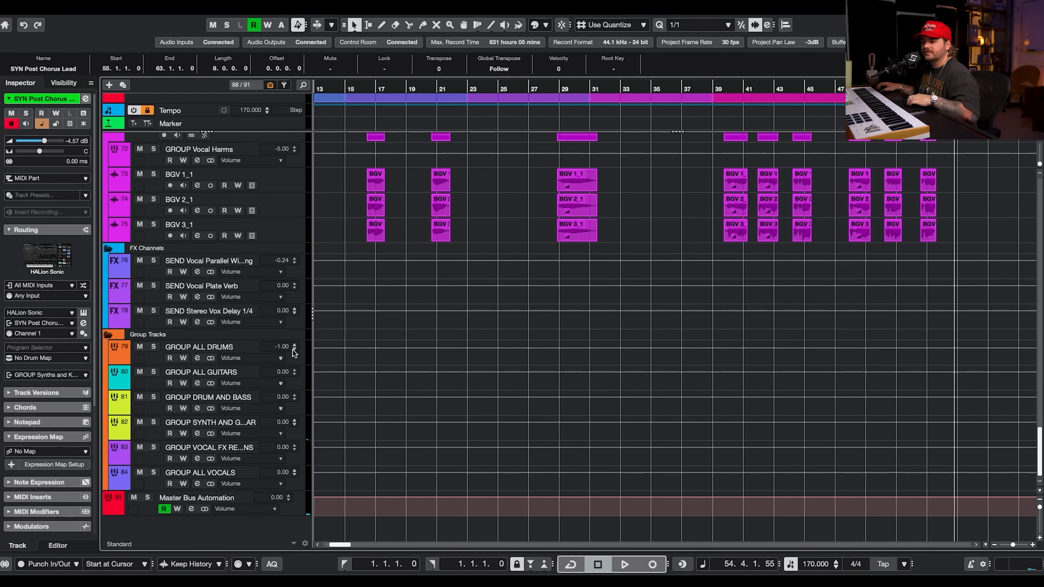
left_click(294, 345)
left_click(295, 353)
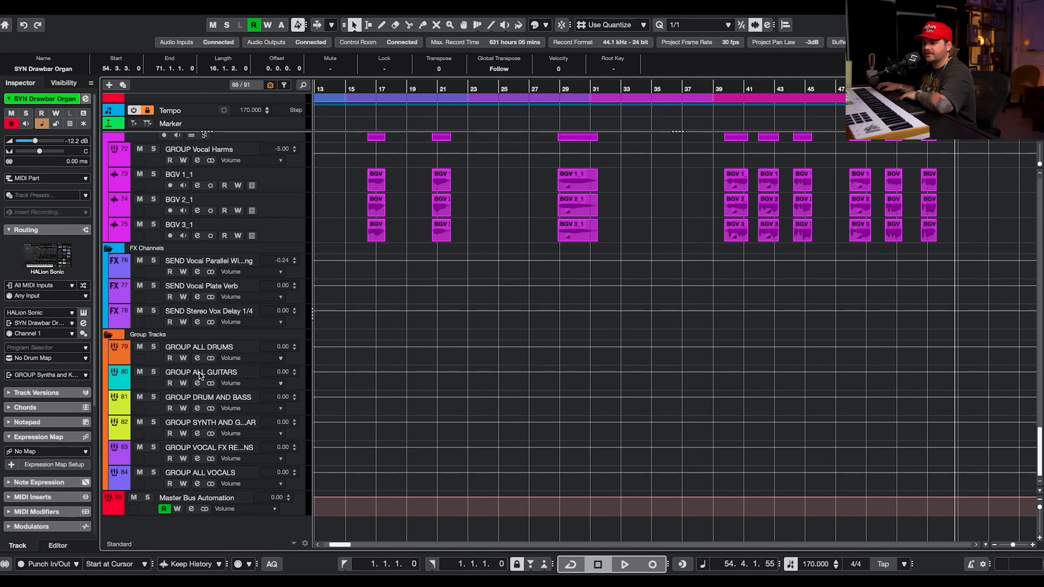
Open the channel settings of the group tracks in turn, ending with Master Bus Automation.
left_click(197, 358)
left_click(197, 384)
left_click(198, 409)
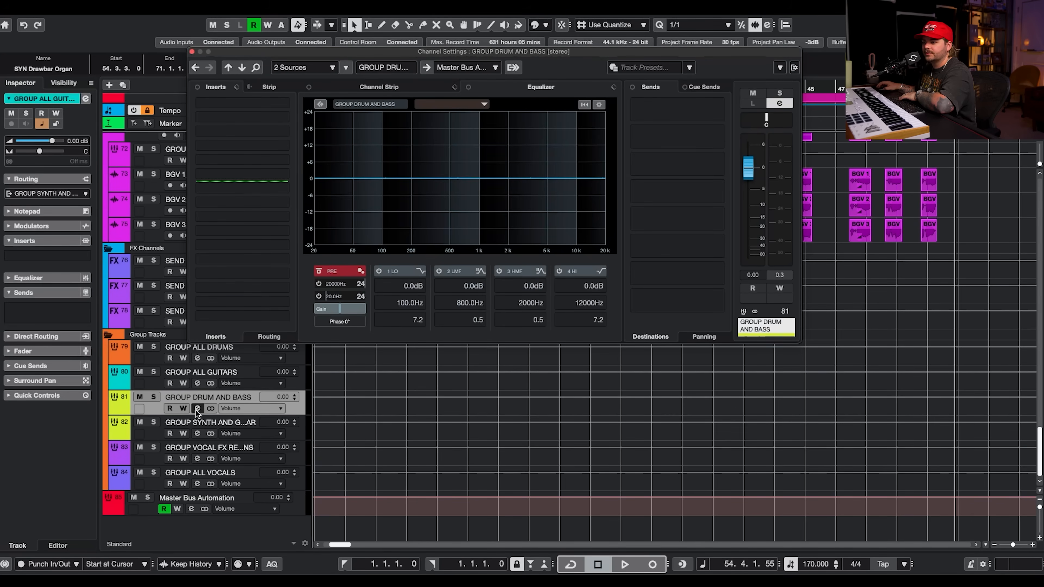
left_click(198, 434)
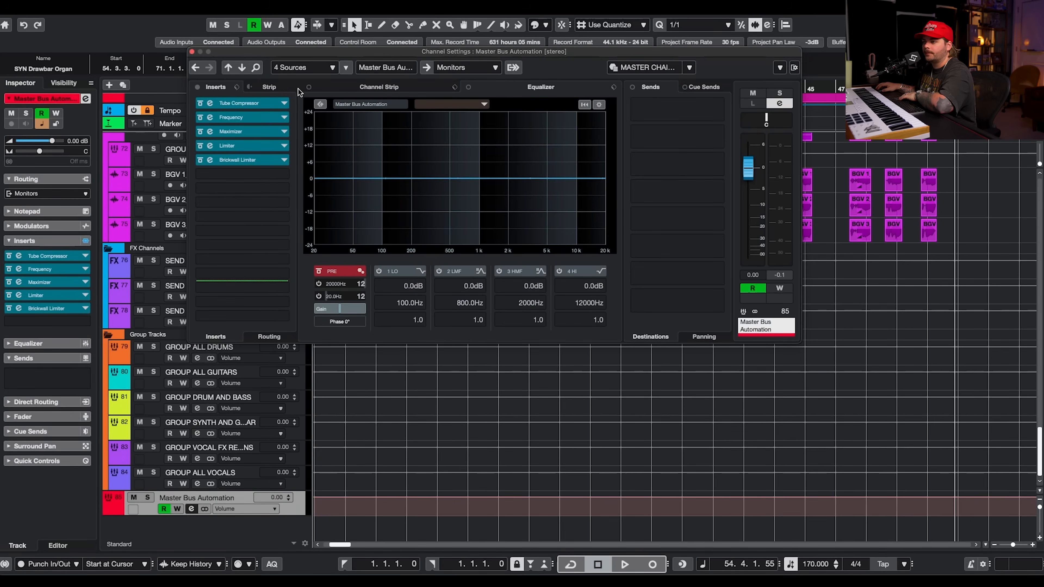
Toggle the master bus Tube Compressor bypass off and on, then open and close the Tube Compressor and Frequency plug-ins.
left_click(200, 103)
left_click(200, 103)
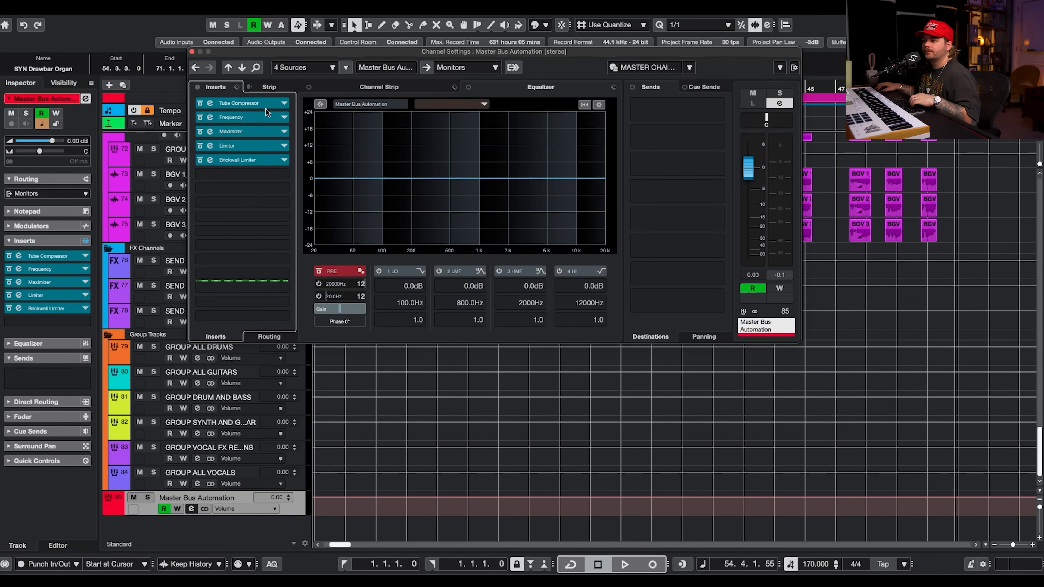
left_click(210, 102)
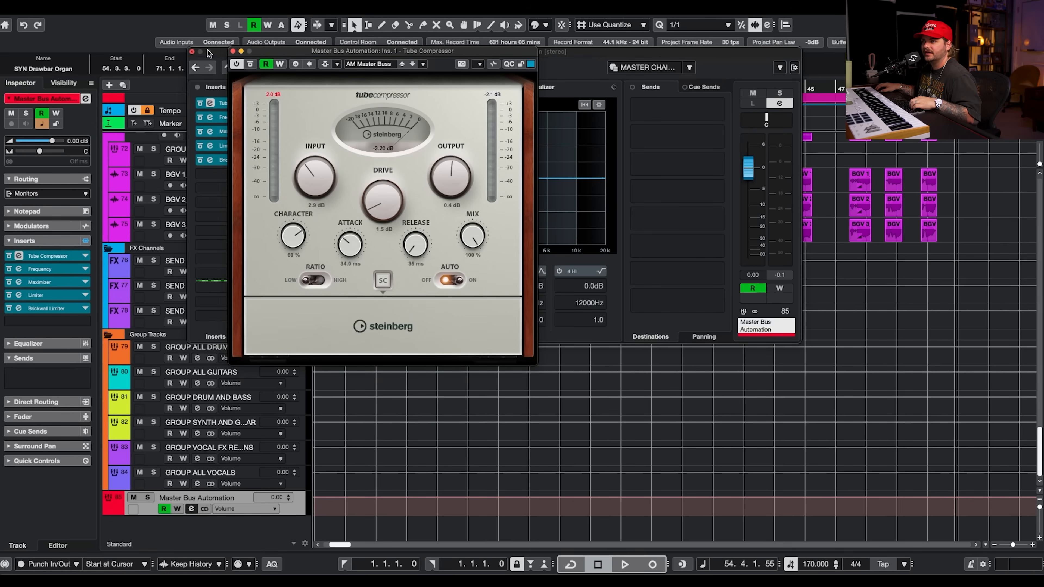
left_click(233, 51)
left_click(210, 117)
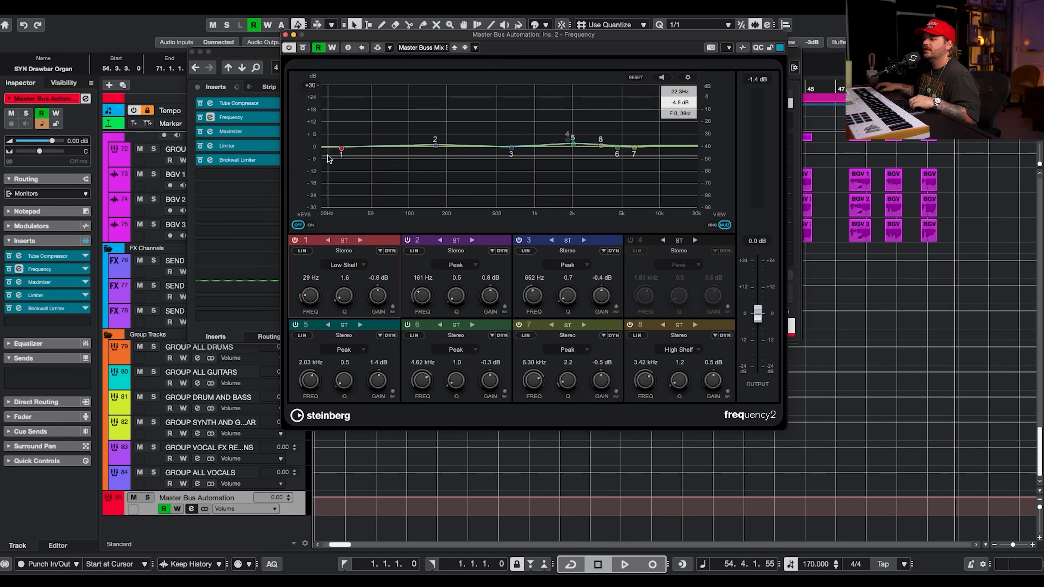
left_click(286, 35)
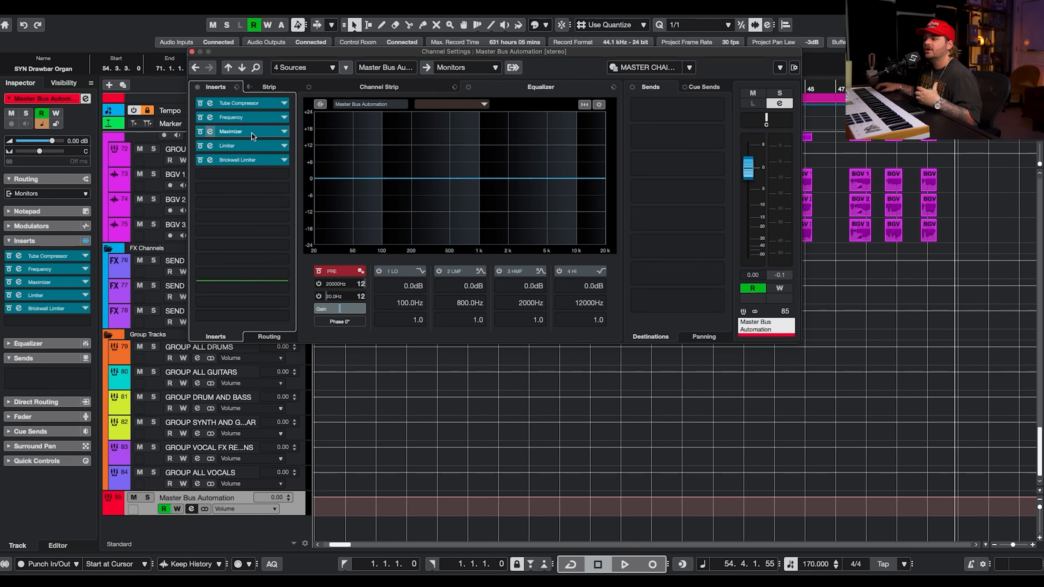
Open the master bus Maximizer, Limiter and Brickwall Limiter plug-ins, then close them.
left_click(252, 133)
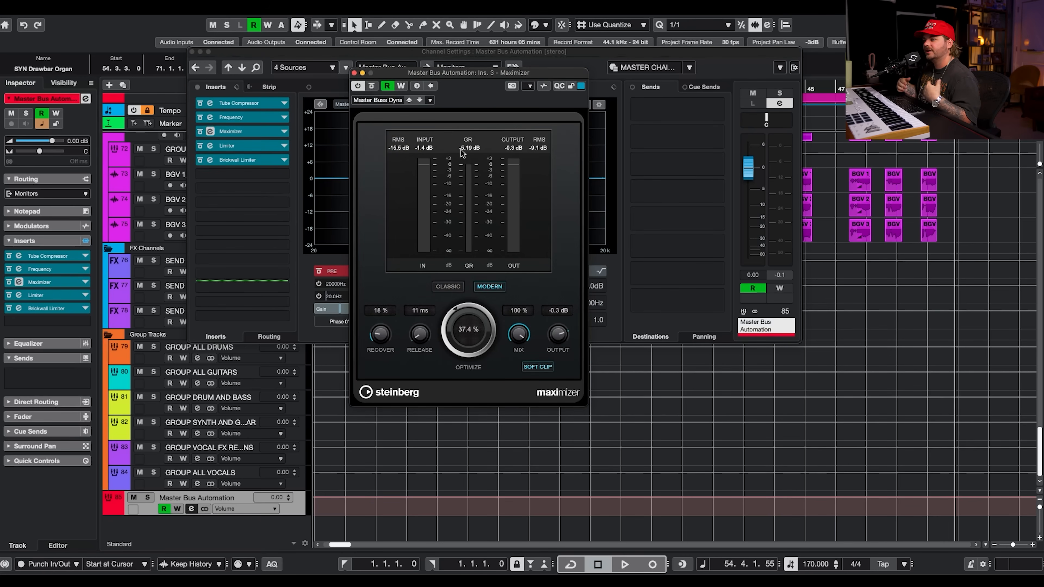
left_click(210, 145)
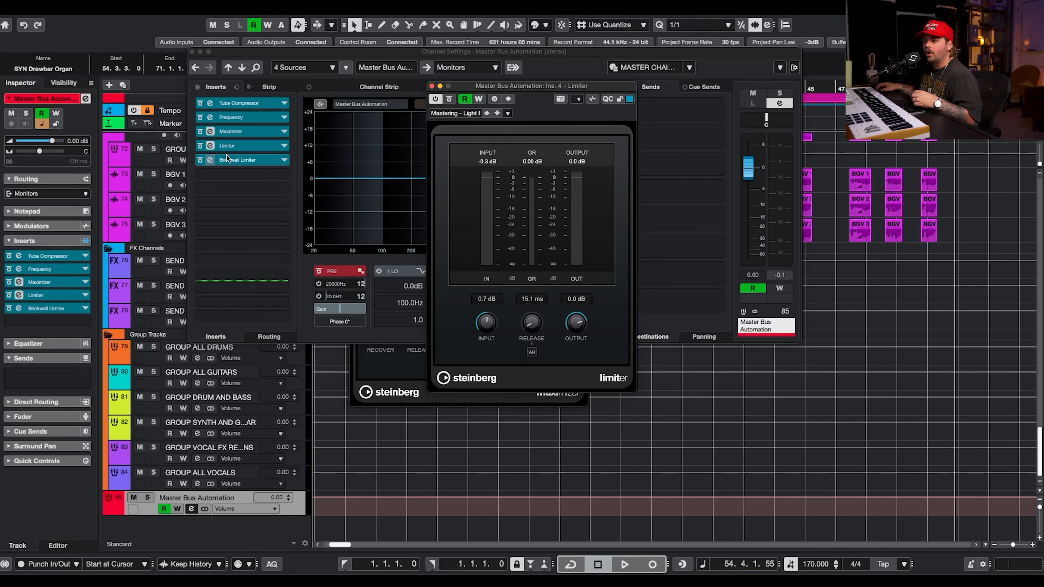
left_click(211, 159)
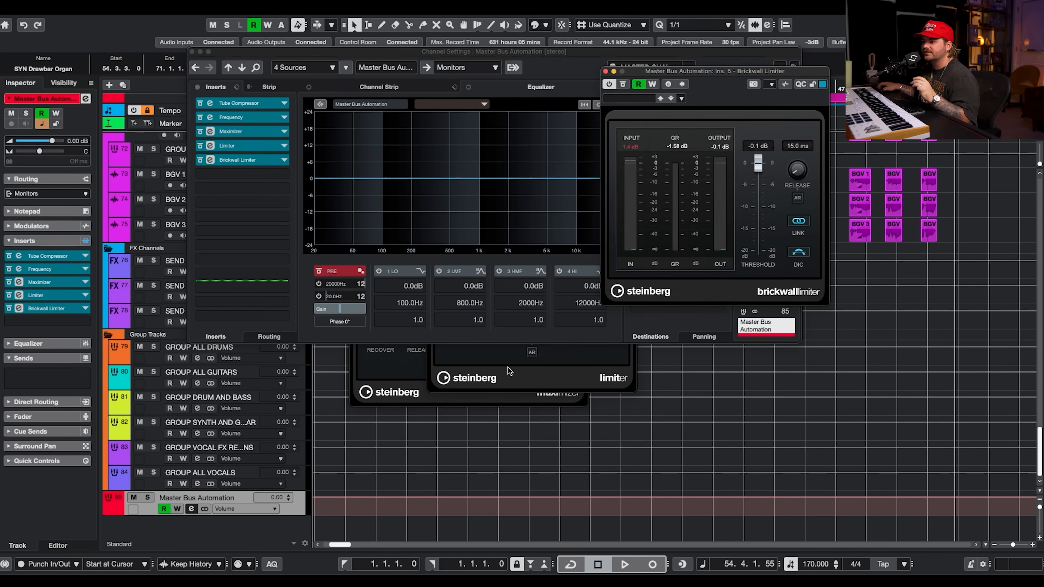
left_click(516, 383)
left_click(430, 86)
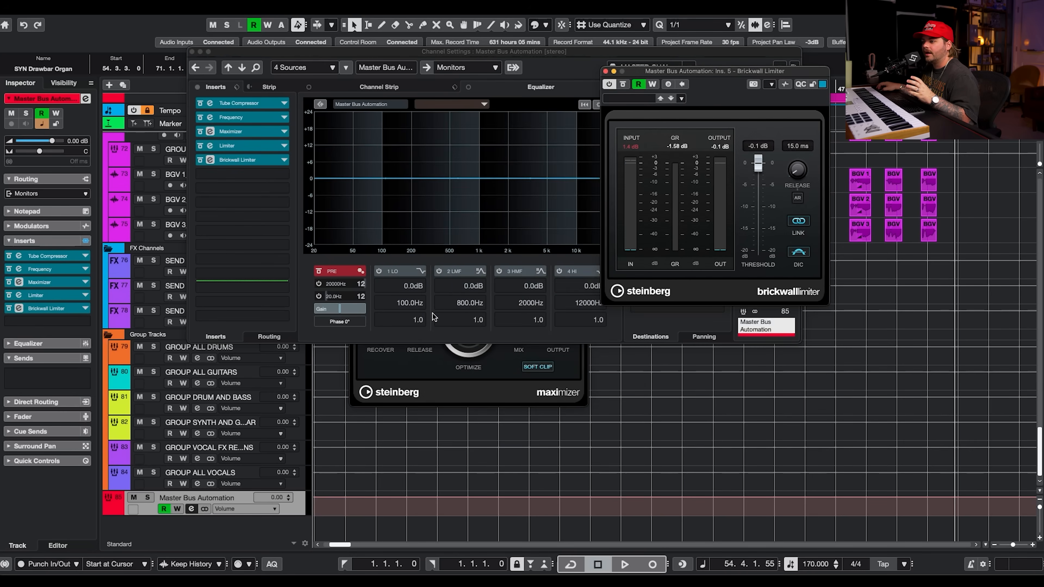
left_click(423, 372)
left_click(353, 73)
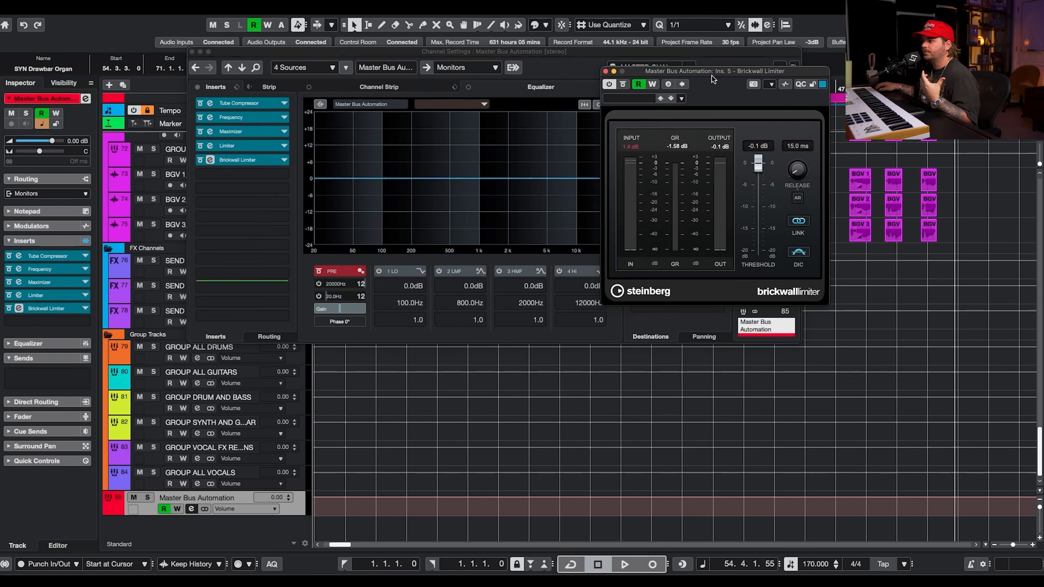
left_click_drag(714, 79, 668, 74)
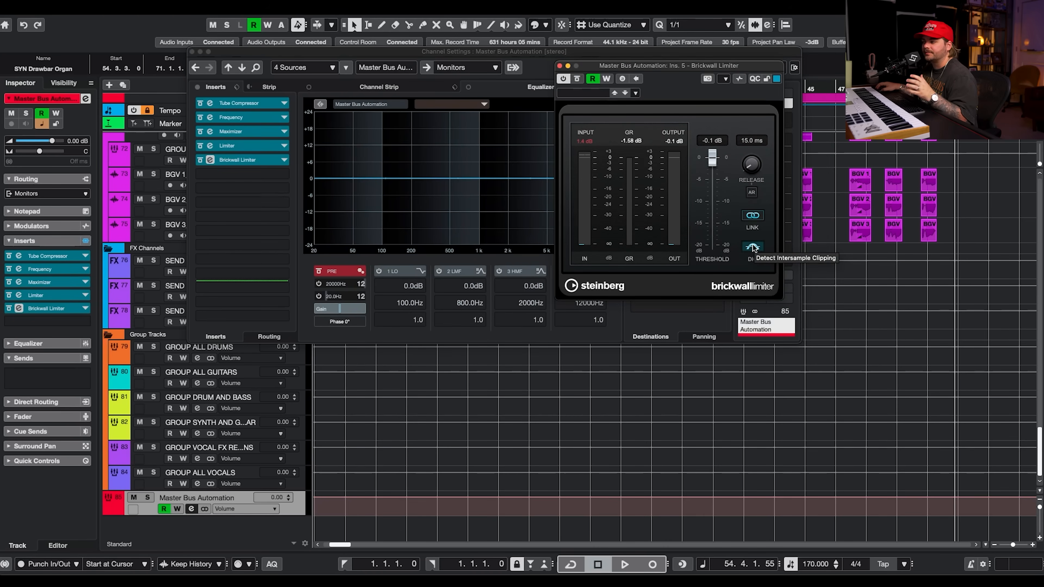
left_click(559, 65)
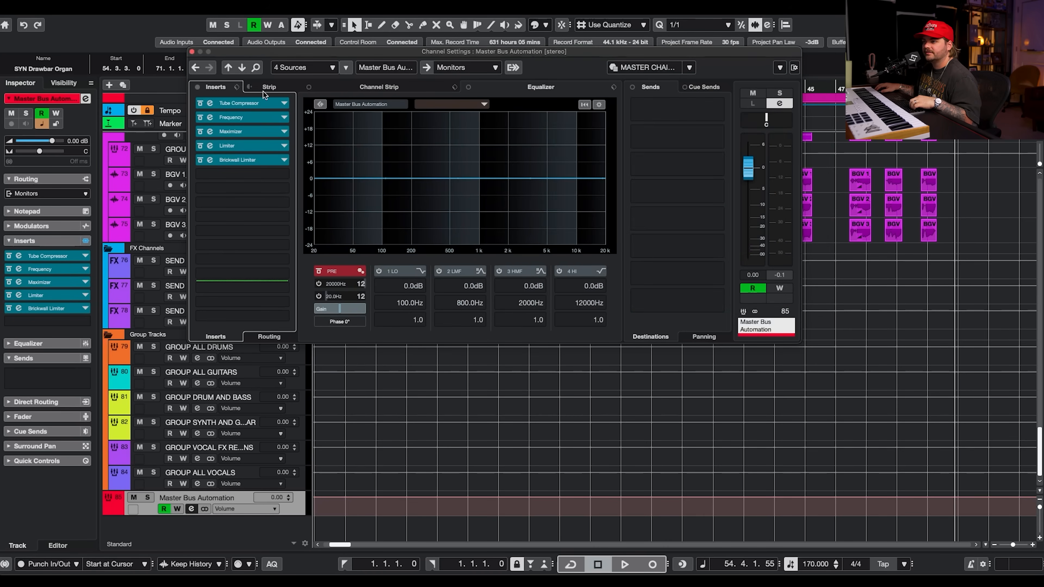
Play the mix while bypassing and re-enabling all master bus inserts, then close the channel settings.
left_click(199, 88)
key("space")
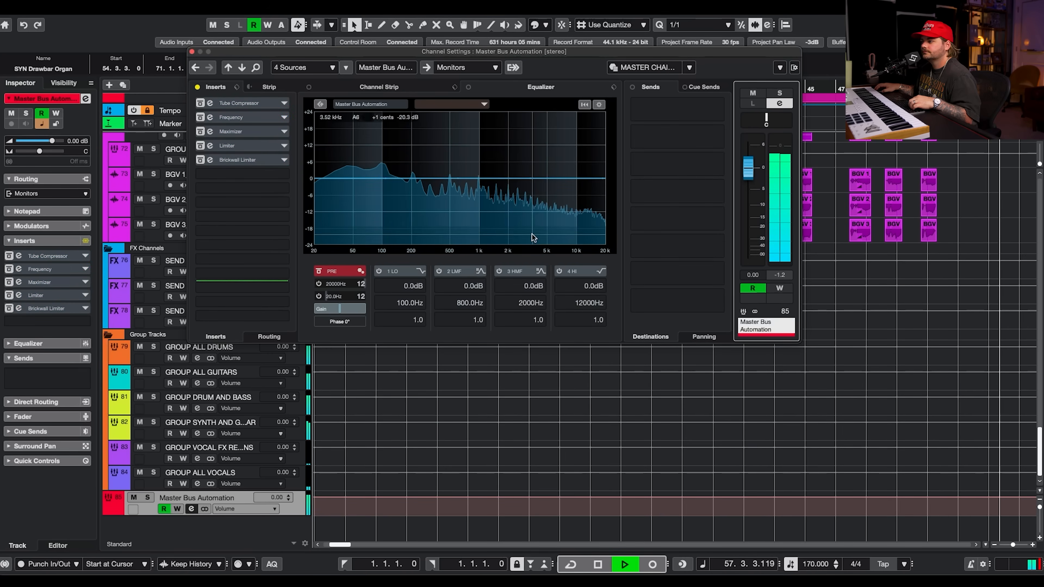
key("space")
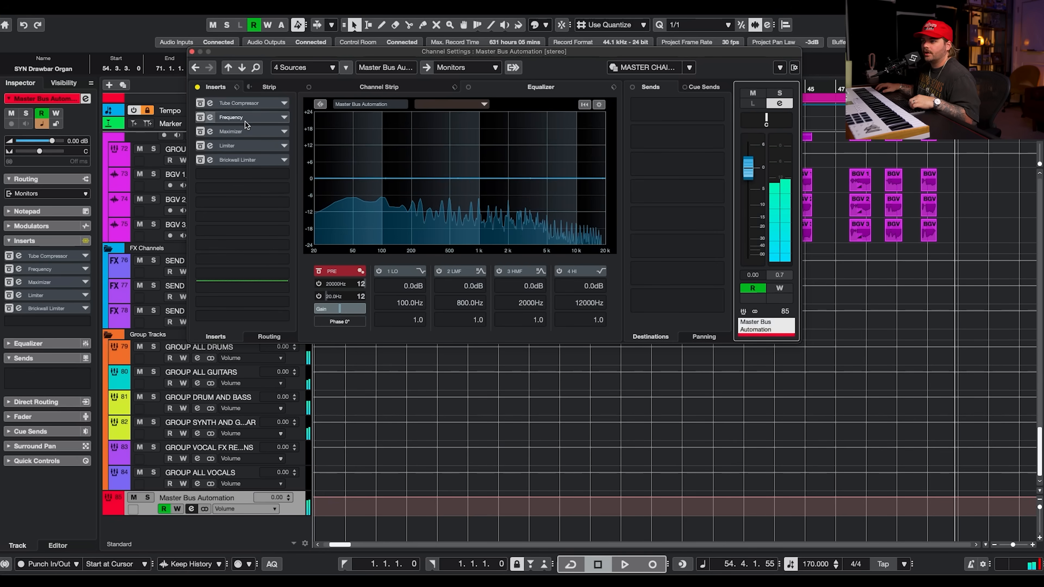
left_click(197, 87)
key("space")
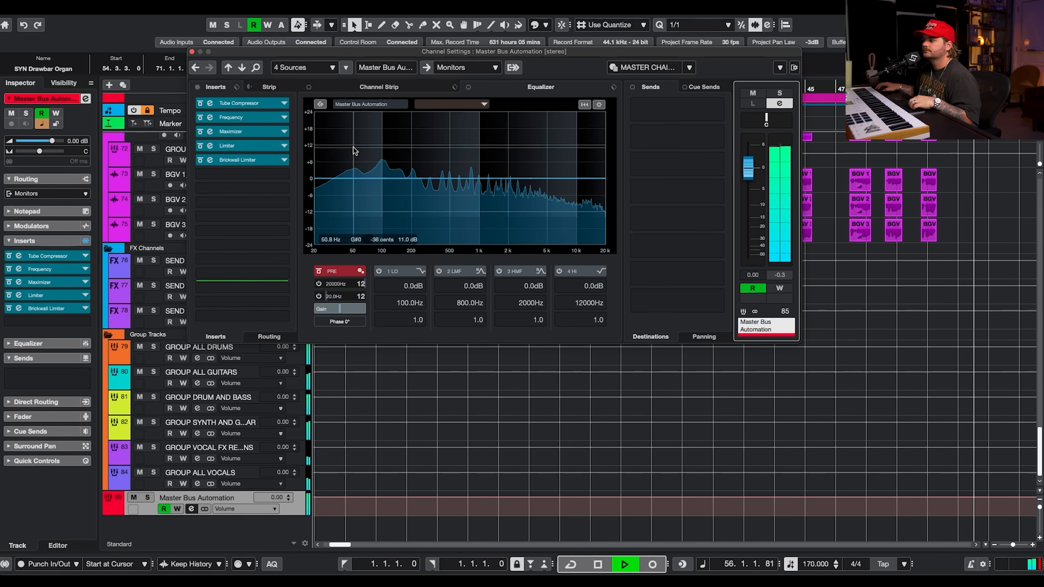
left_click(198, 88)
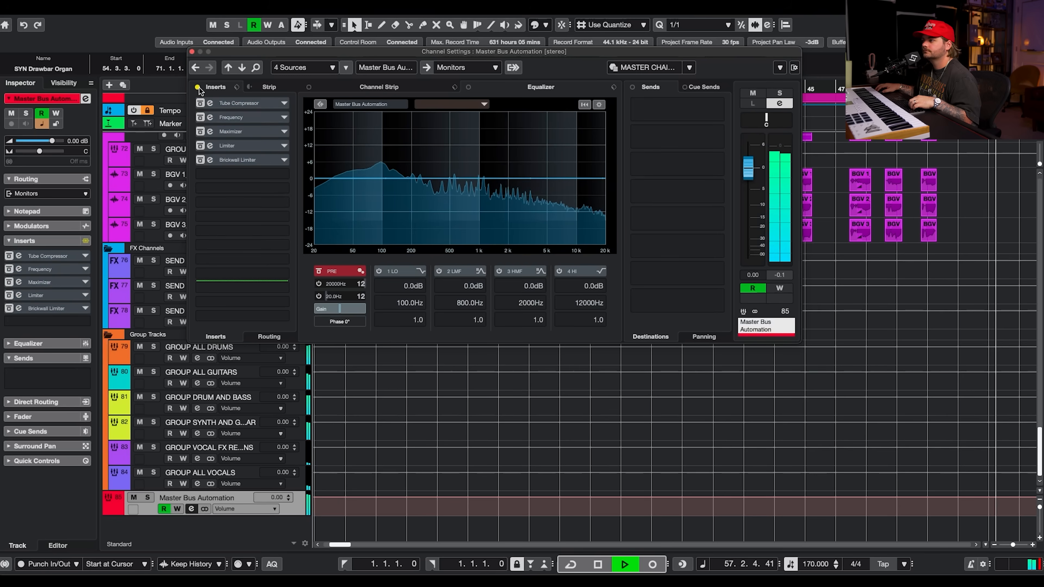
left_click(198, 88)
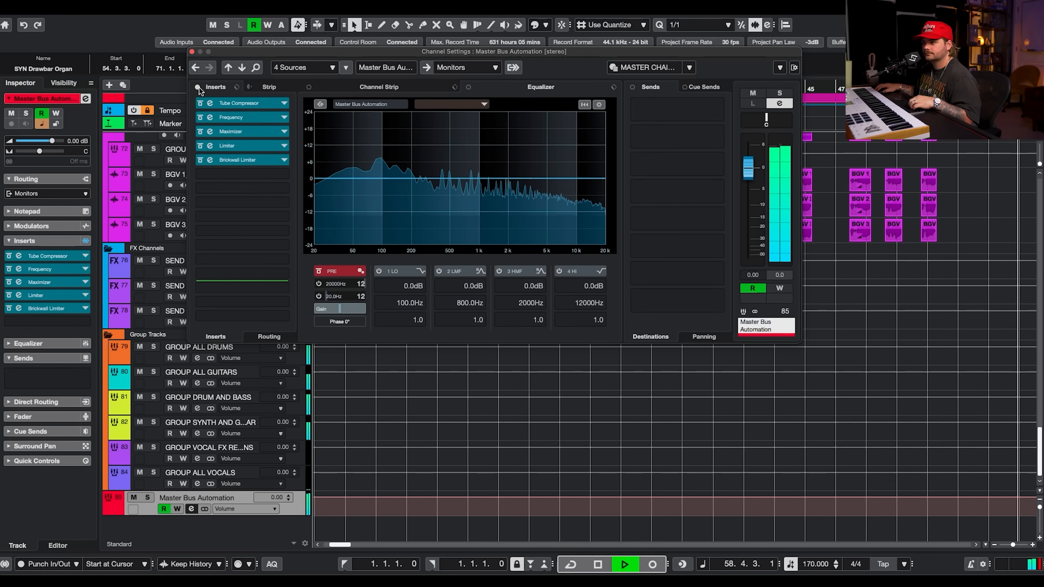
left_click(191, 51)
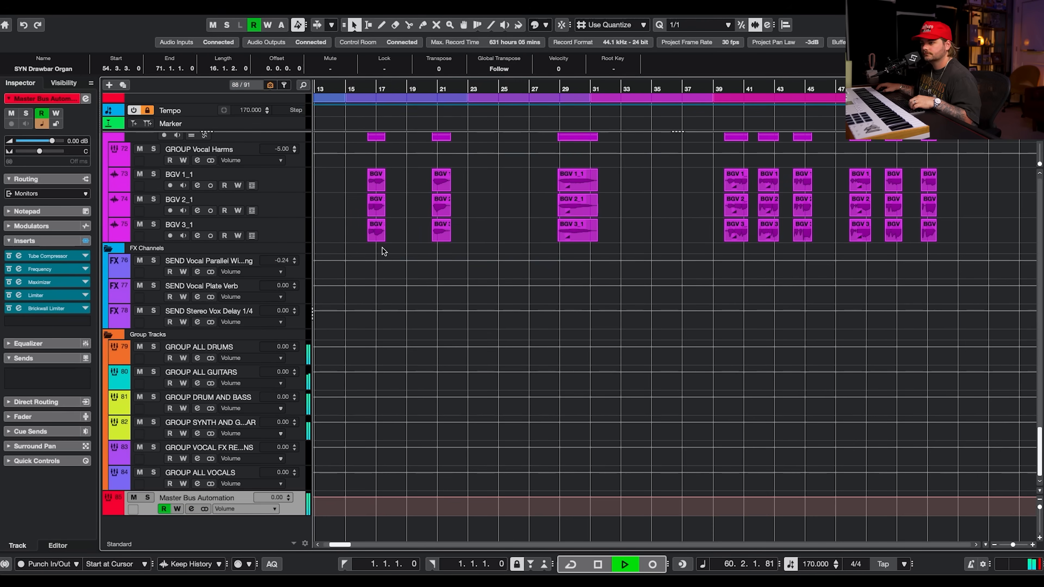